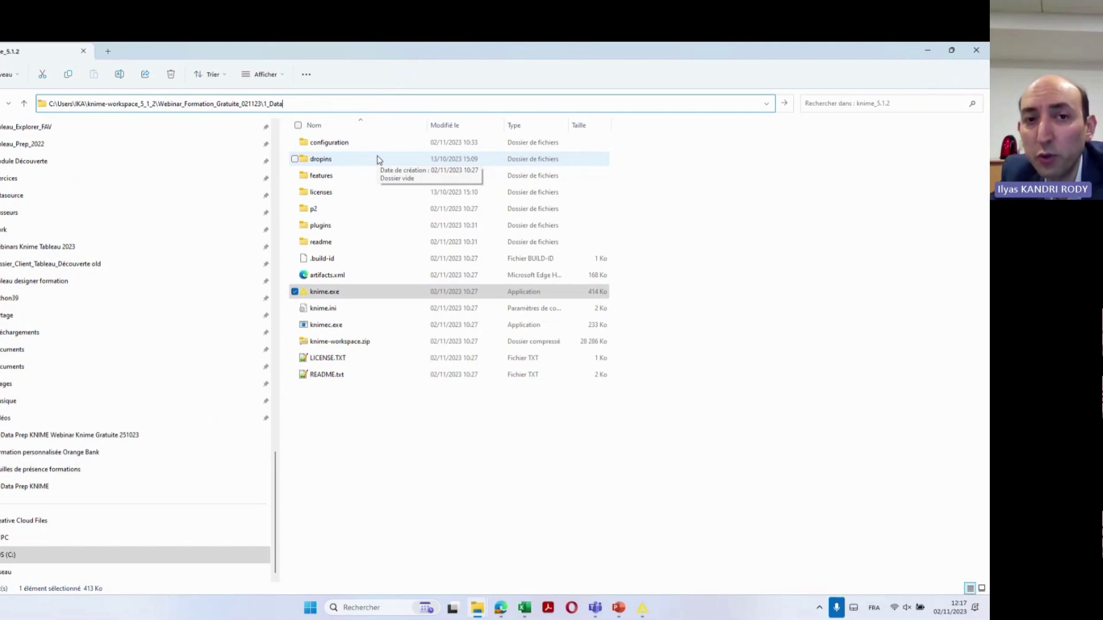
Go to the 1_Data folder of Webinar_Formation_Gratuite_021123 in the KNIME workspace and open SportUp-Data.xlsx
key(Return)
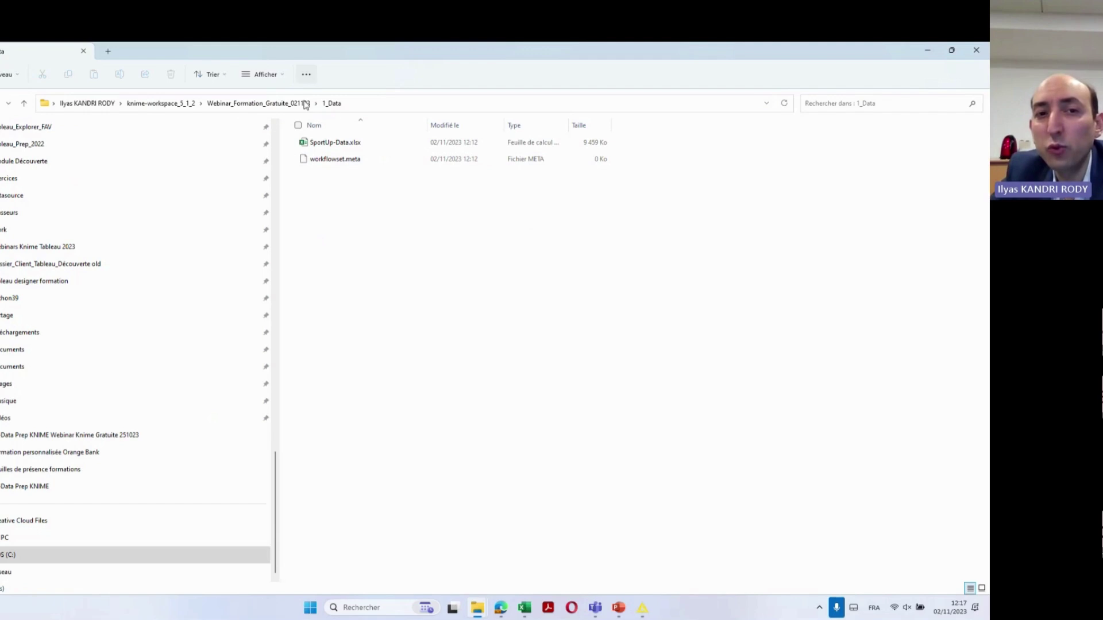
click(377, 108)
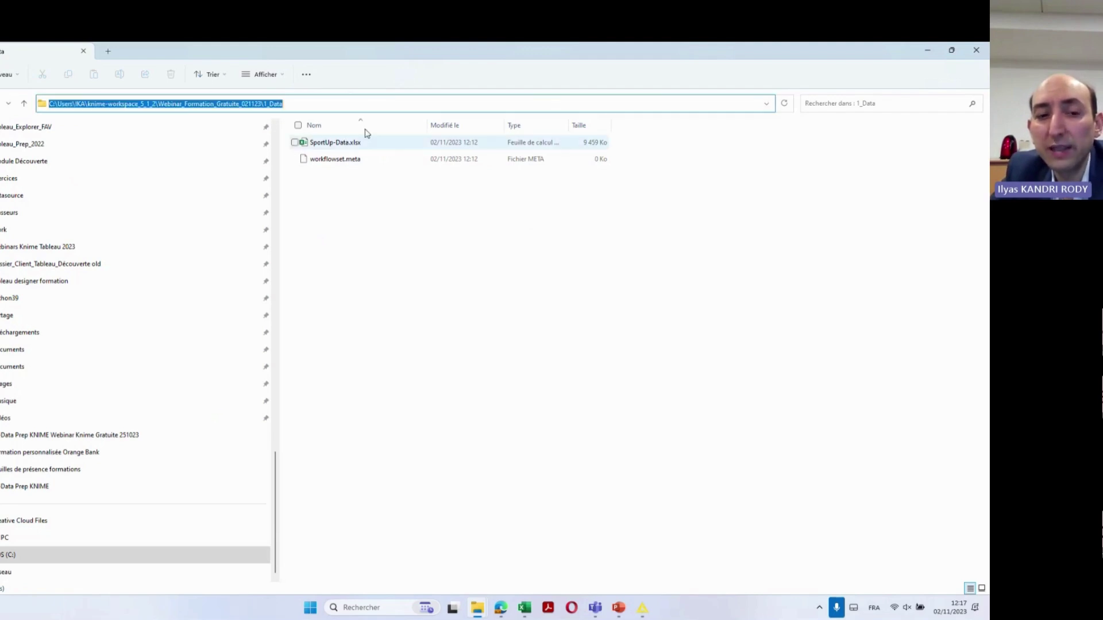
key(alt+Tab)
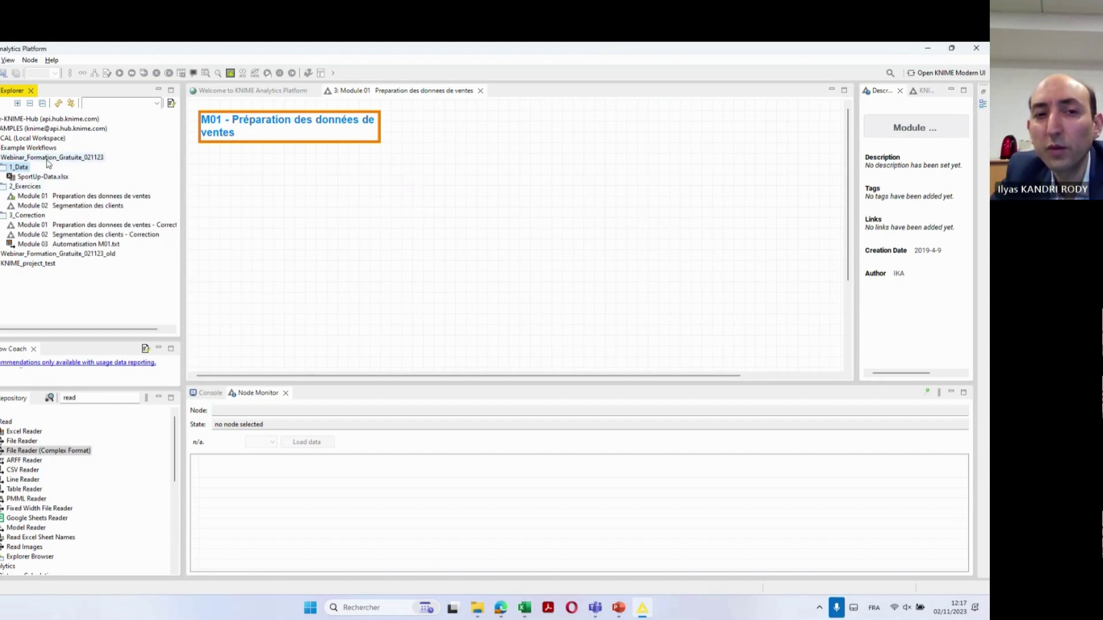
key(alt+Tab)
double_click(345, 144)
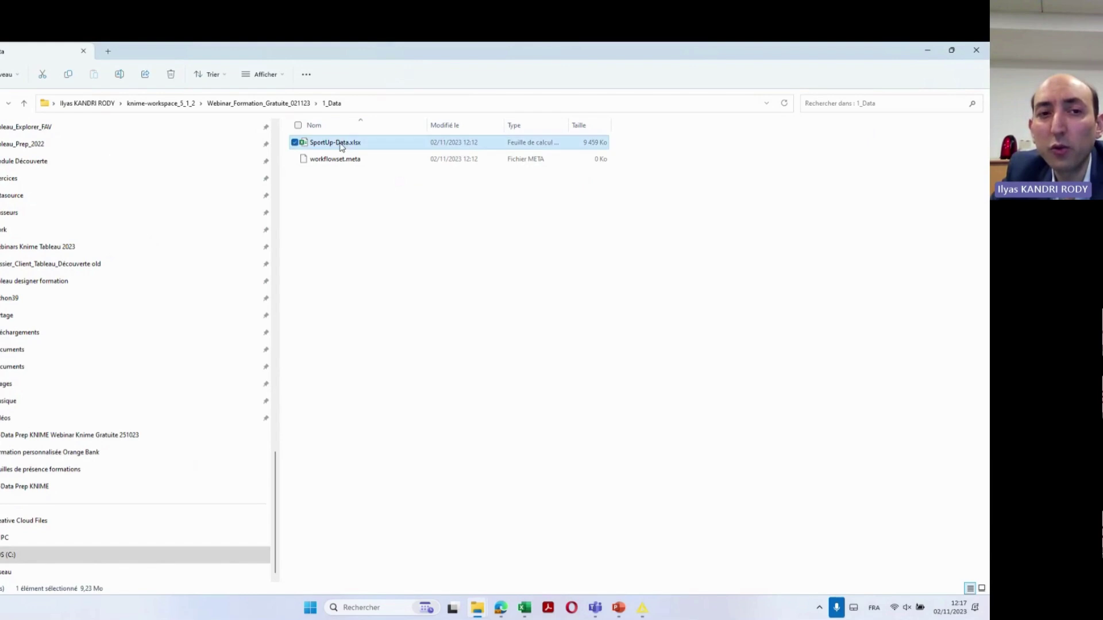
click(372, 185)
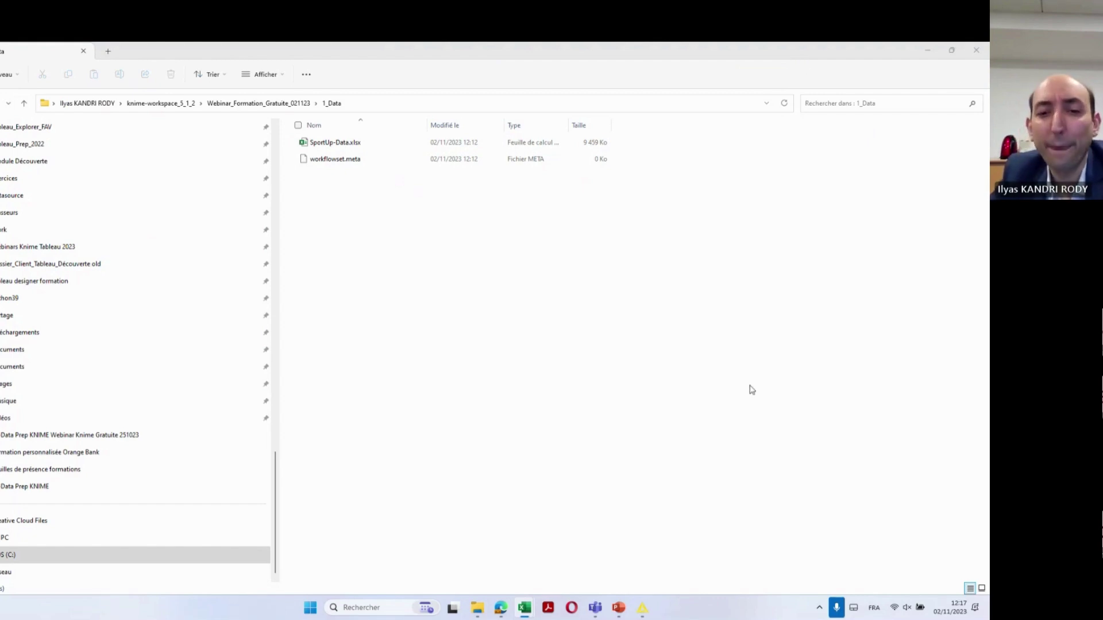
Close the participants list and To_Do__Done.xlsx workbooks in Excel and bring SportUp-Data.xlsx to the front
click(524, 609)
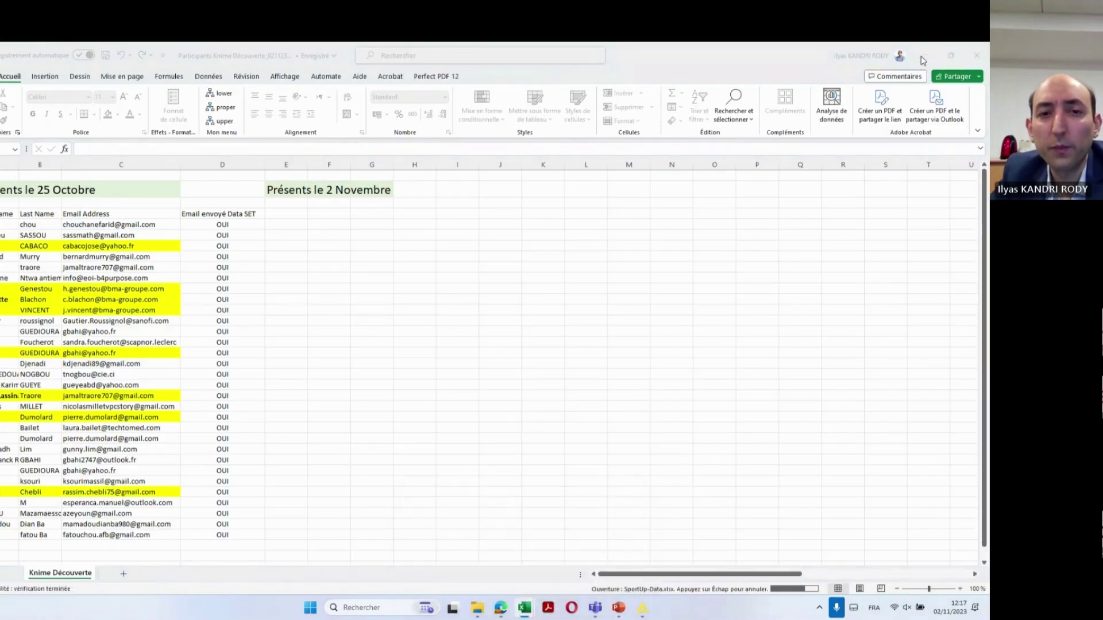
click(923, 58)
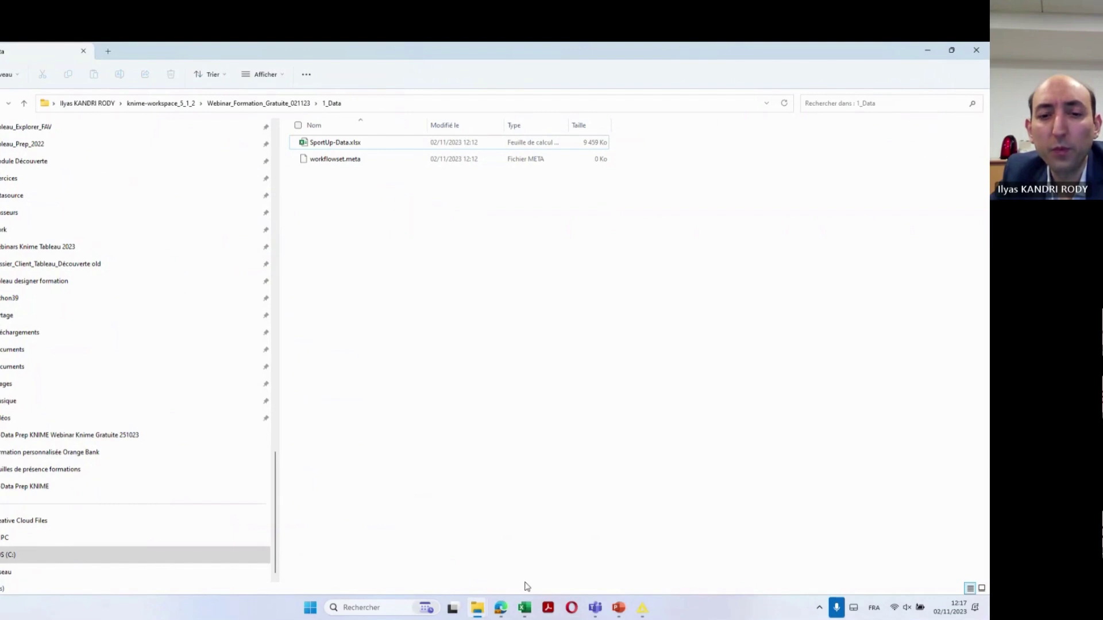
mouse_move(525, 606)
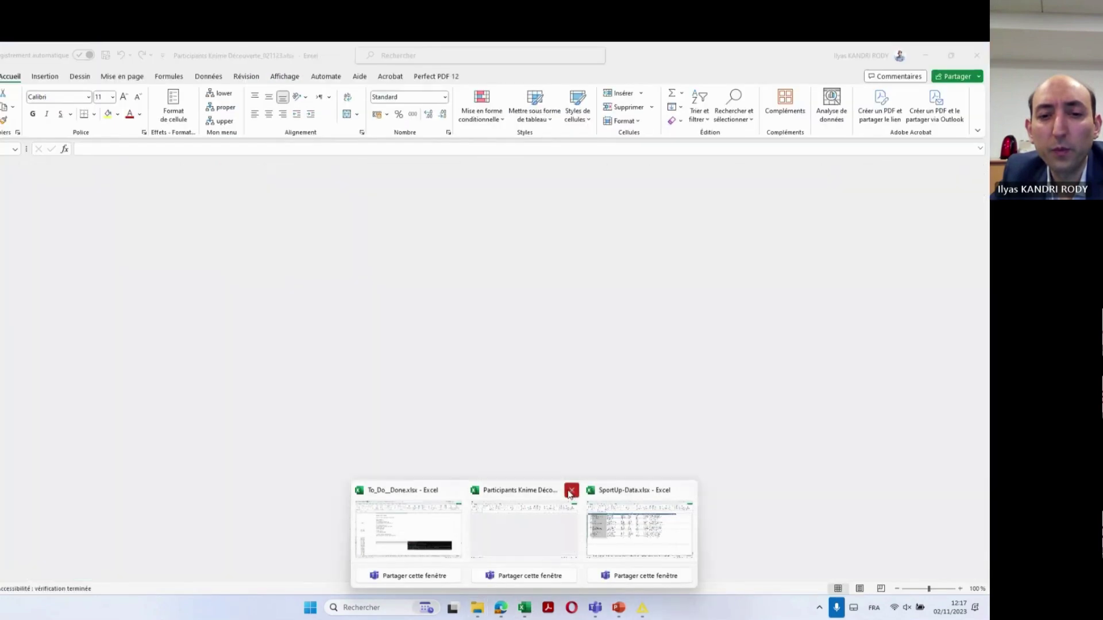
click(572, 490)
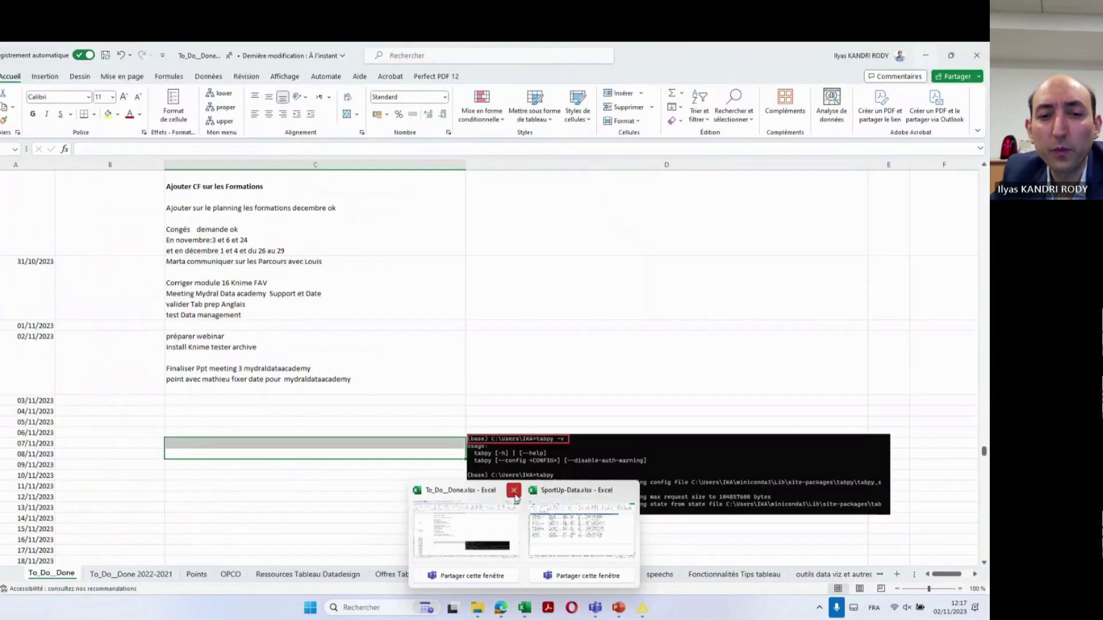
click(514, 491)
click(492, 491)
click(352, 458)
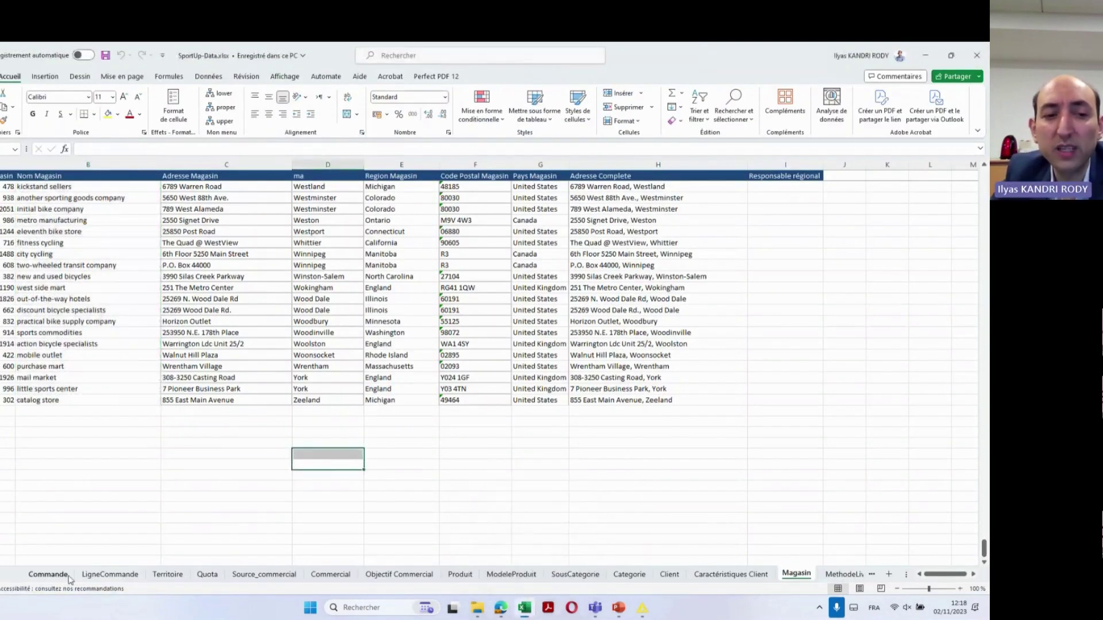
View the Commande sheet, and highlight the sales table and the title block above it in the LigneCommande sheet
click(48, 574)
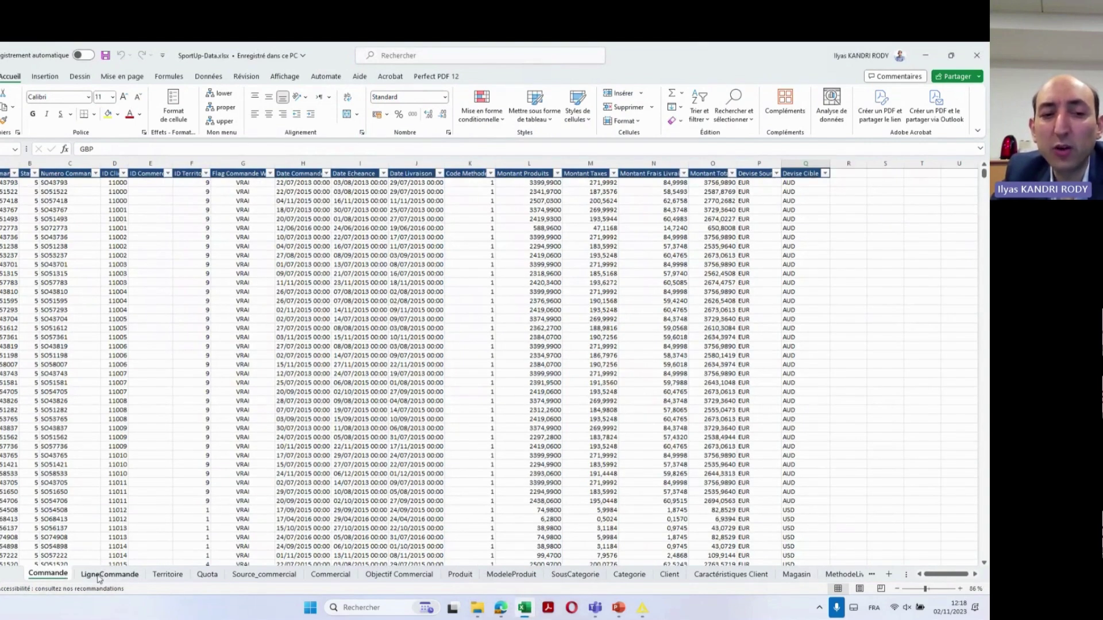
click(96, 575)
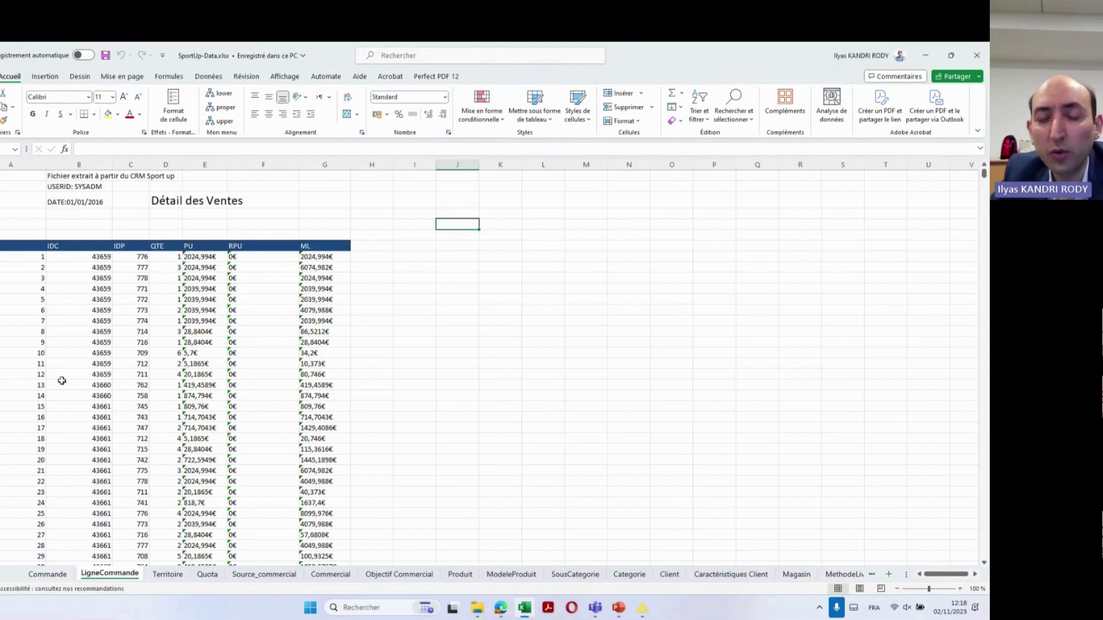
drag(1, 246, 336, 525)
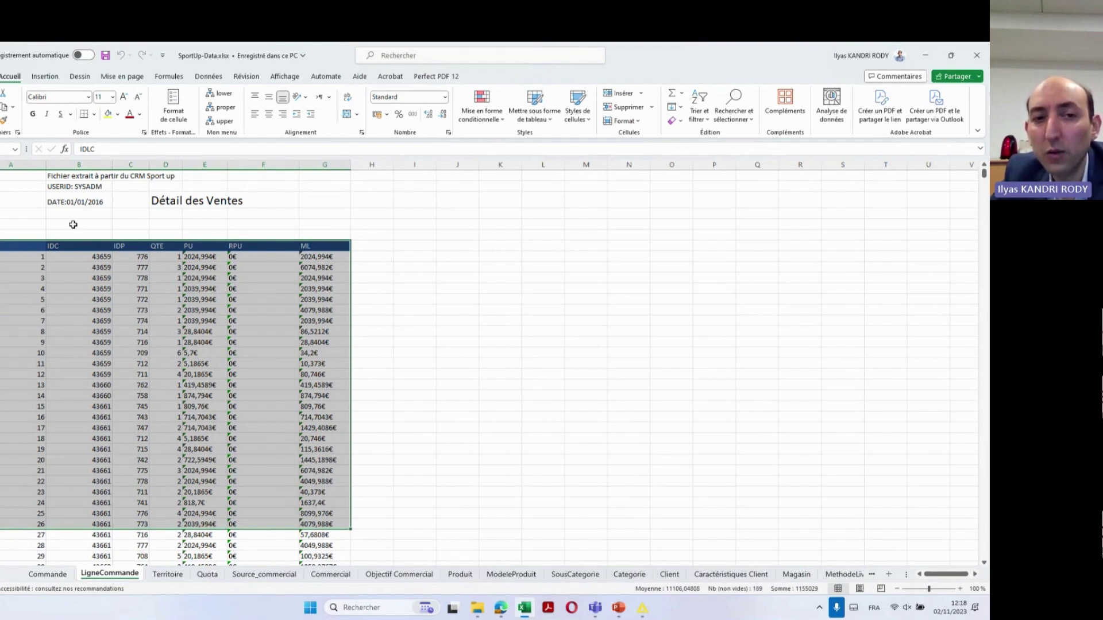
click(17, 256)
drag(86, 176, 259, 174)
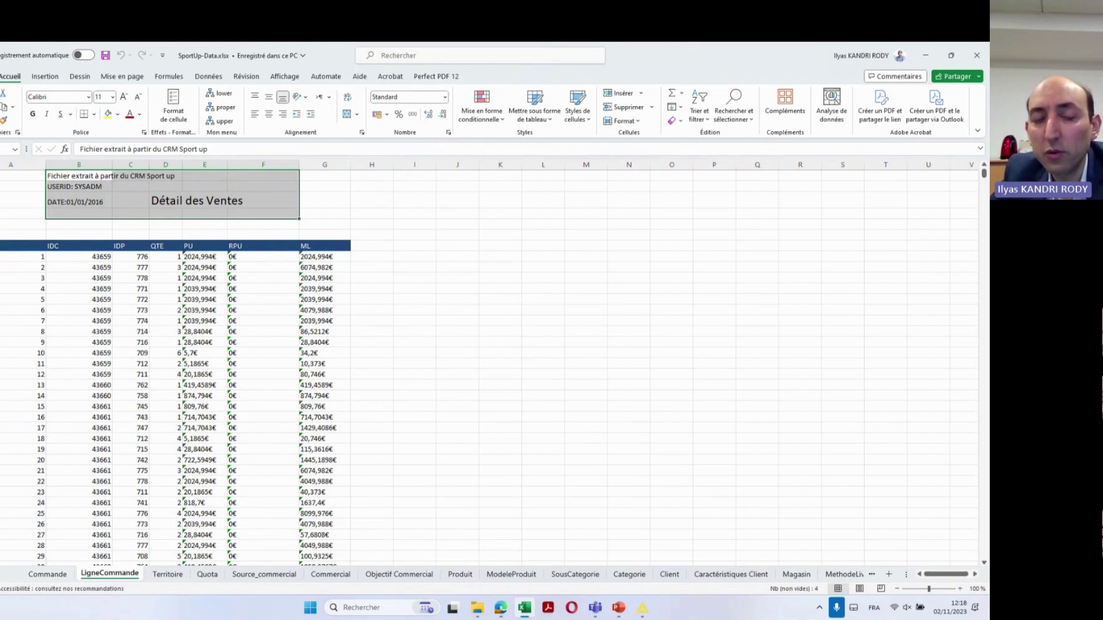
Examine where the LigneCommande table starts by highlighting it from the IDLC header row down across all its columns through ML
click(3, 246)
drag(20, 279, 23, 288)
drag(2, 246, 1, 405)
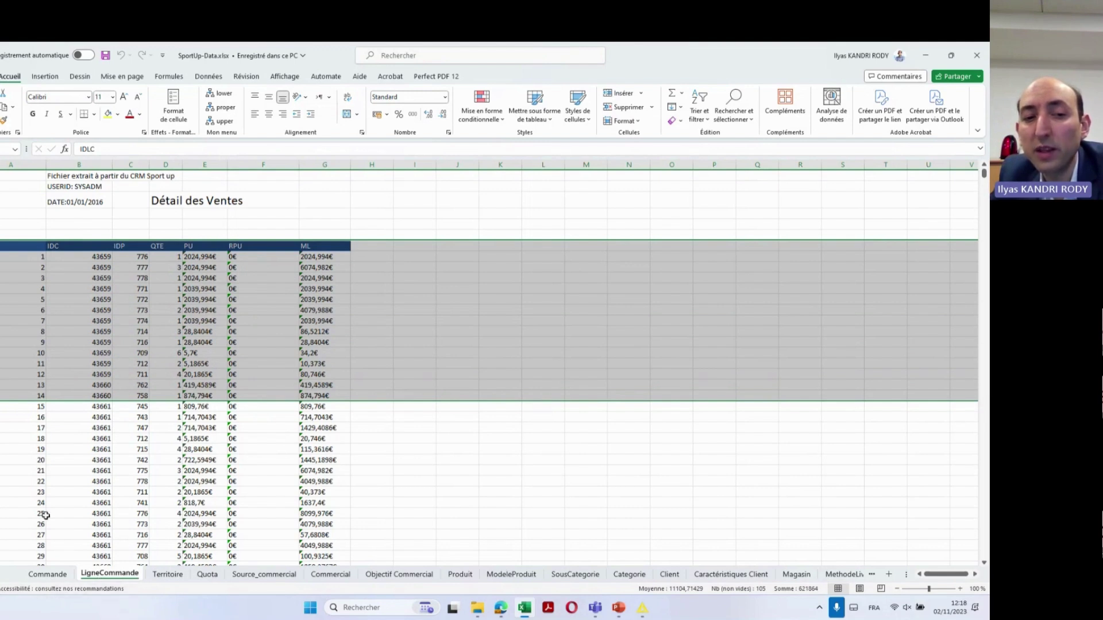
click(18, 248)
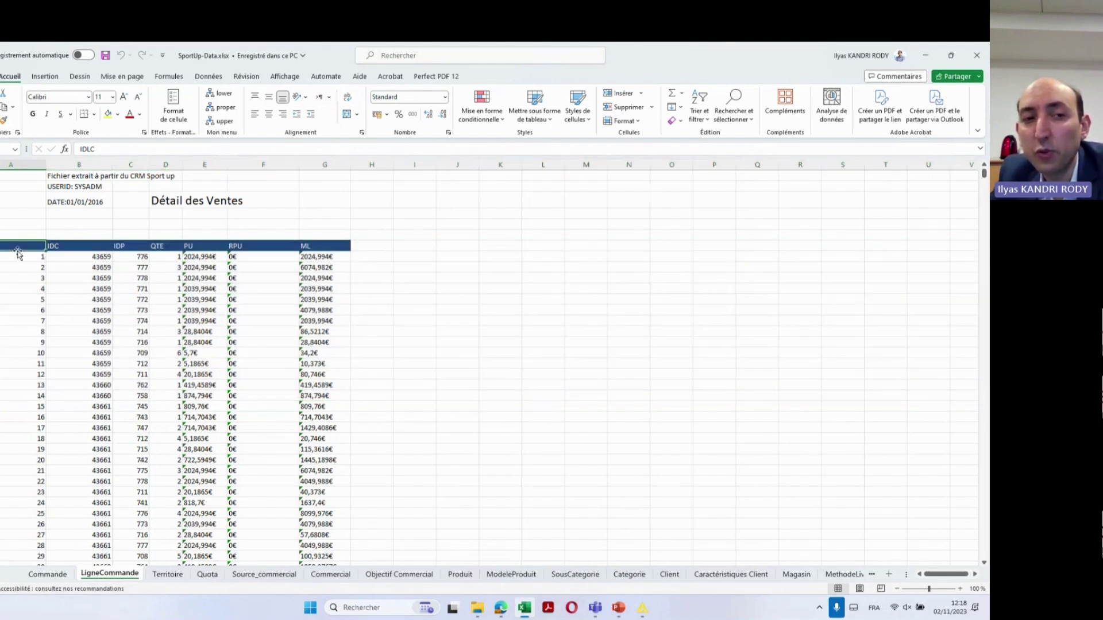
drag(22, 243, 350, 347)
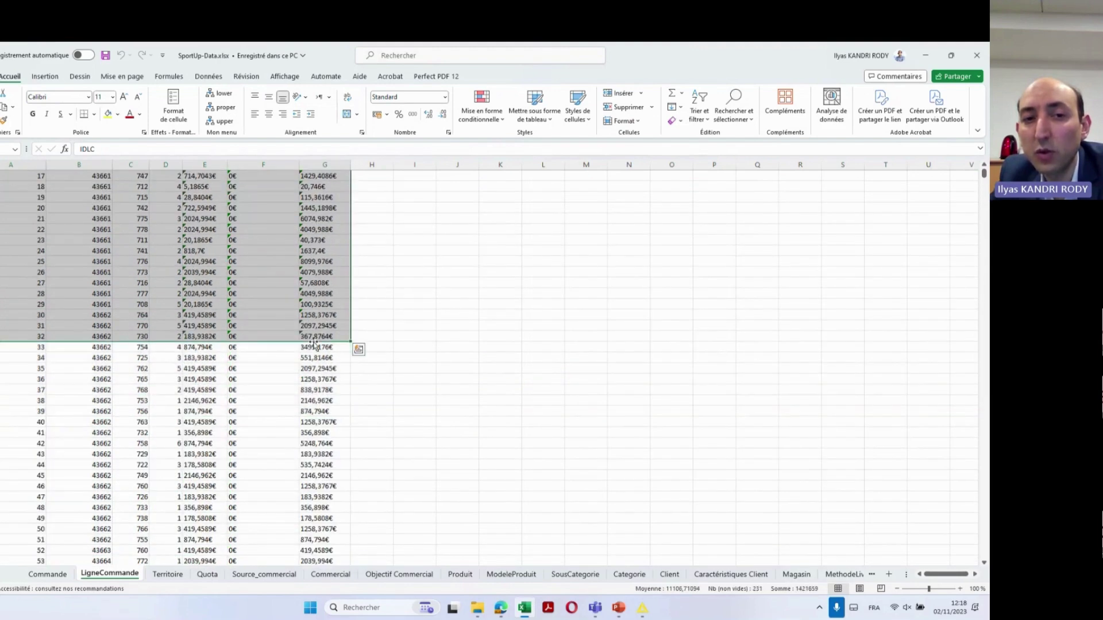
scroll(230, 316, up, 6)
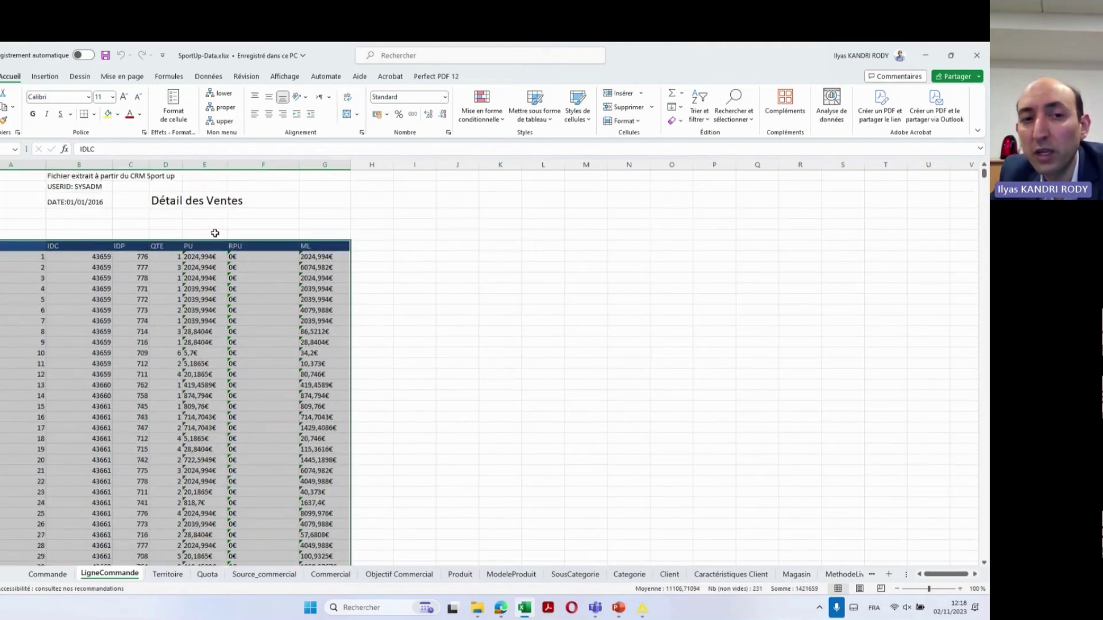
click(175, 230)
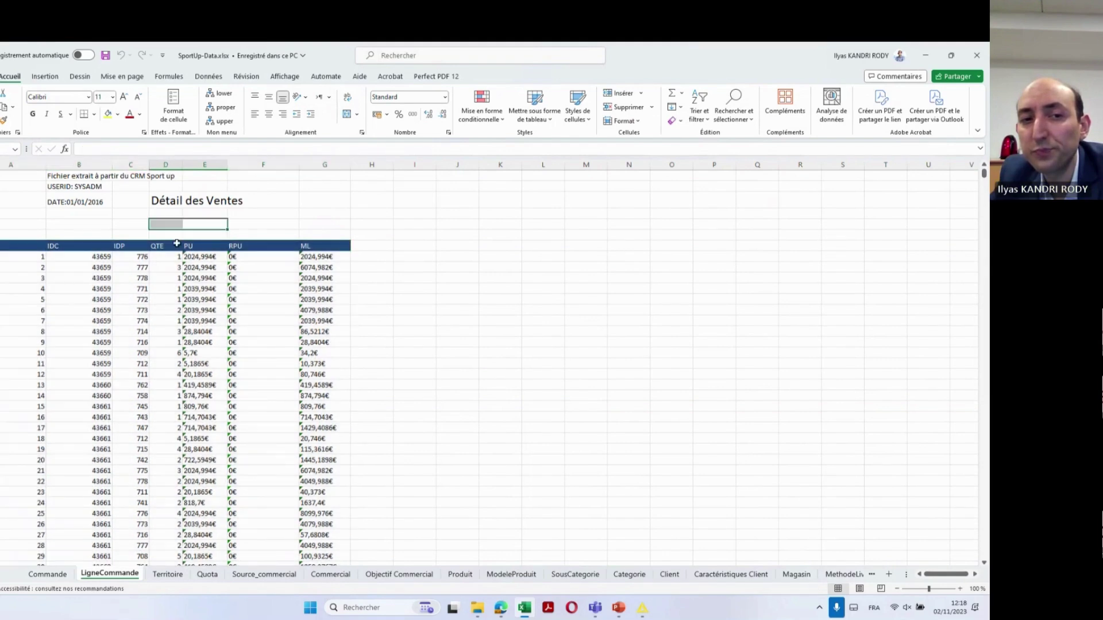
drag(23, 246, 342, 541)
Switch to the PowerPoint course deck and go to the Importation des données slide, highlighting the SportUp-Data file name
key(alt+Tab)
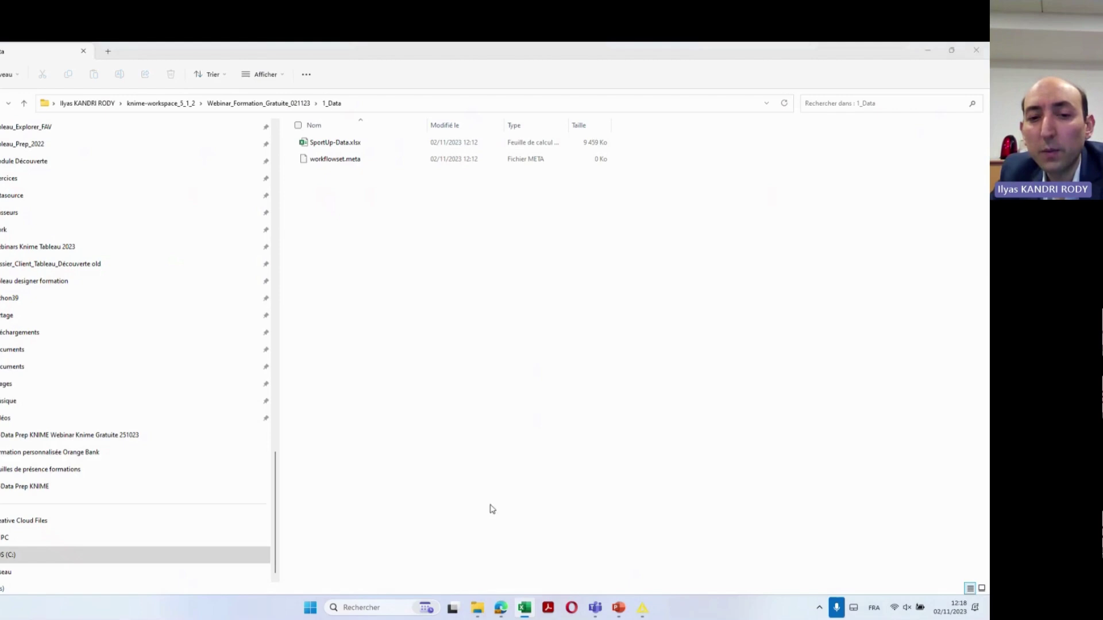
click(618, 608)
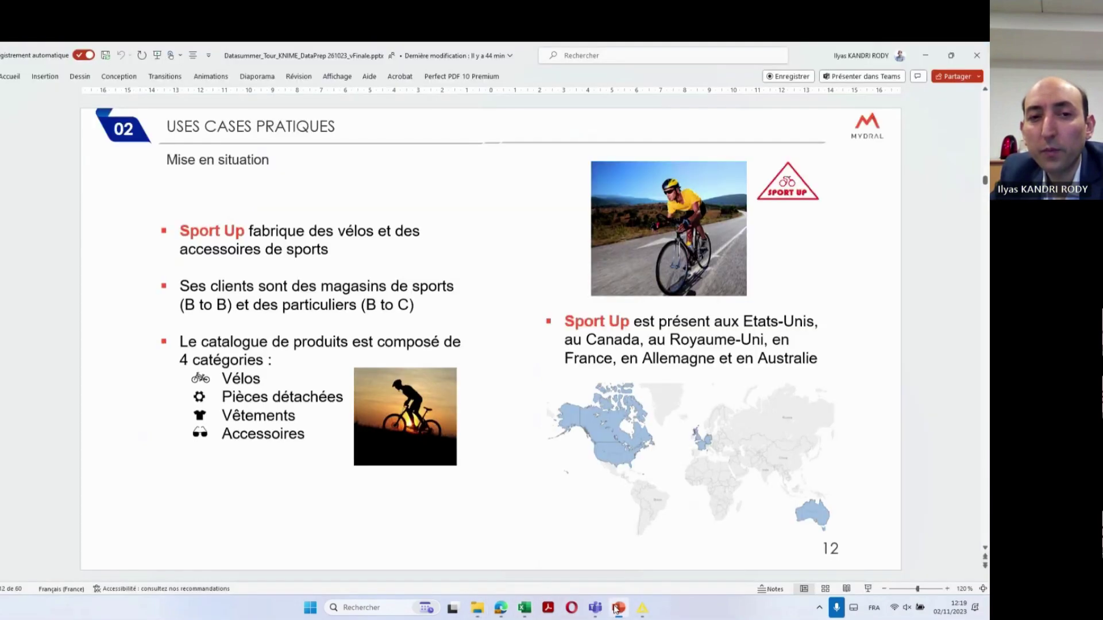
scroll(451, 458, down, 3)
scroll(452, 458, down, 5)
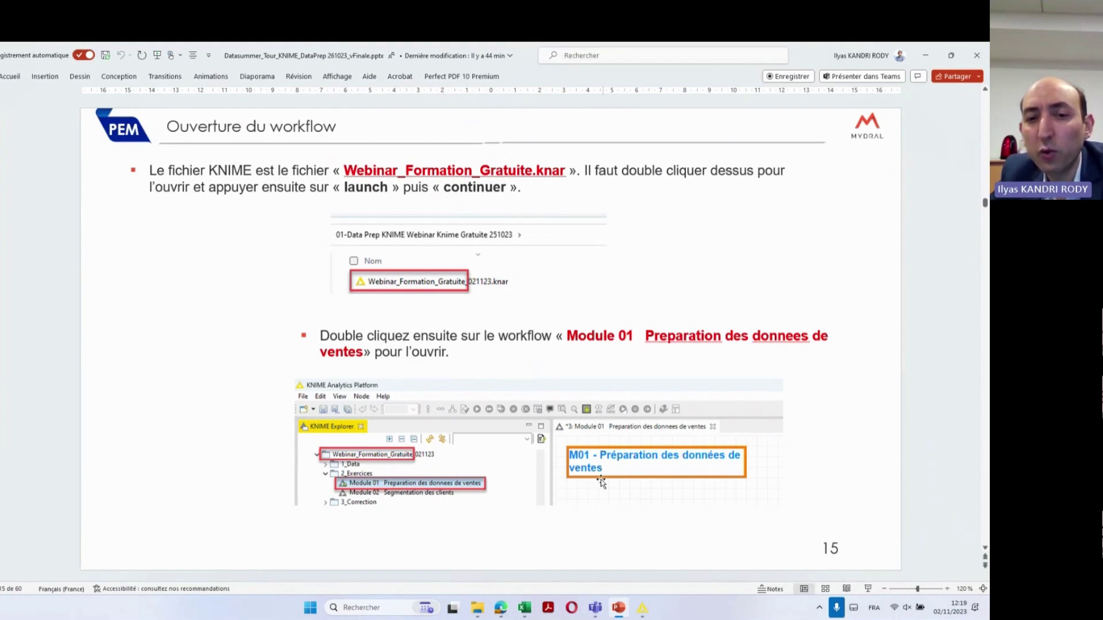
scroll(652, 485, down, 2)
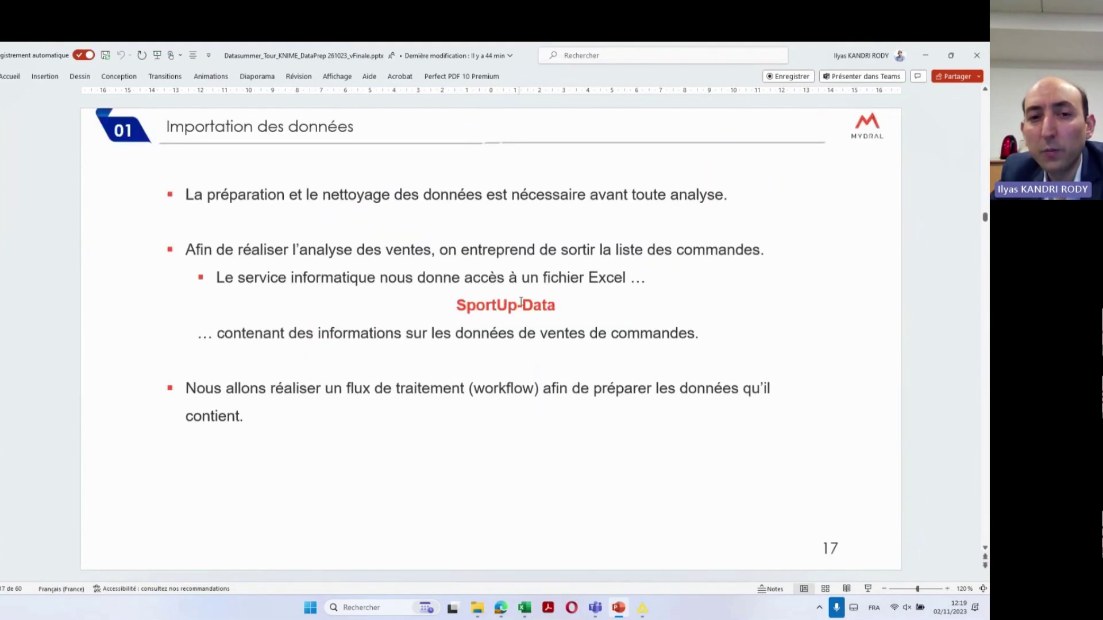
drag(457, 305, 556, 306)
Look at the Préparation des données de ventes slide and return to the Importation des données slide to highlight SportUp-Data again
key(alt+Tab)
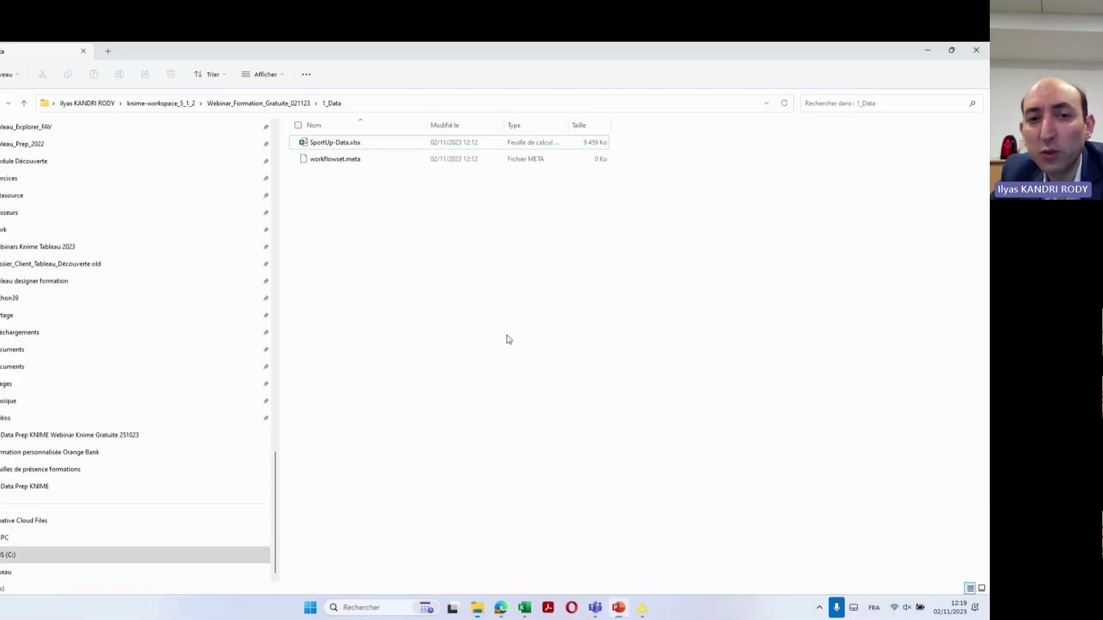
key(alt+Tab)
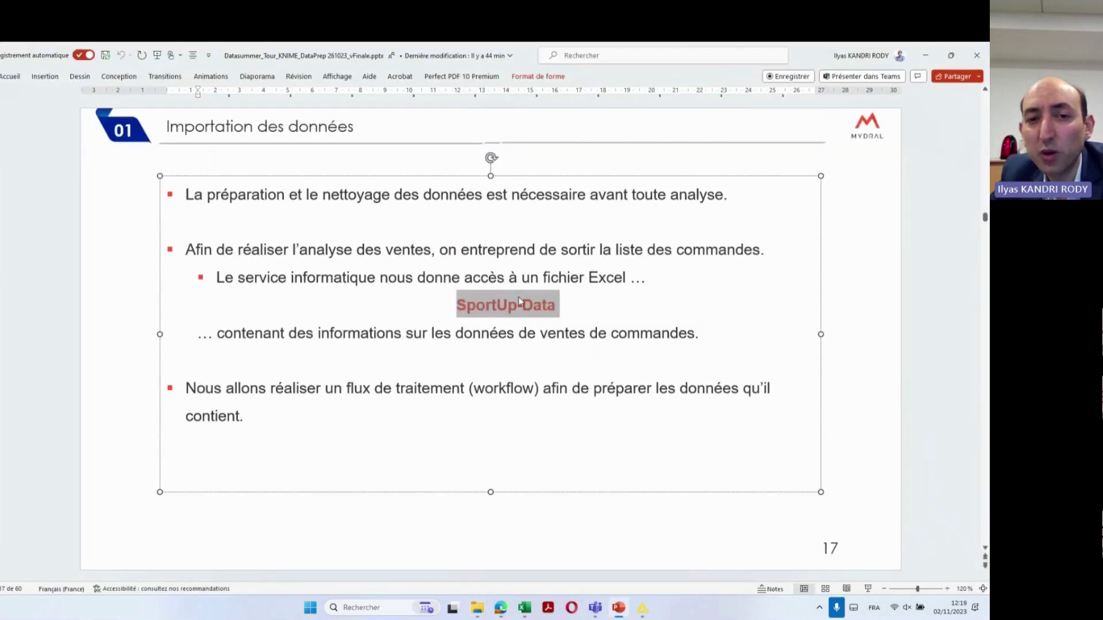
scroll(507, 382, down, 2)
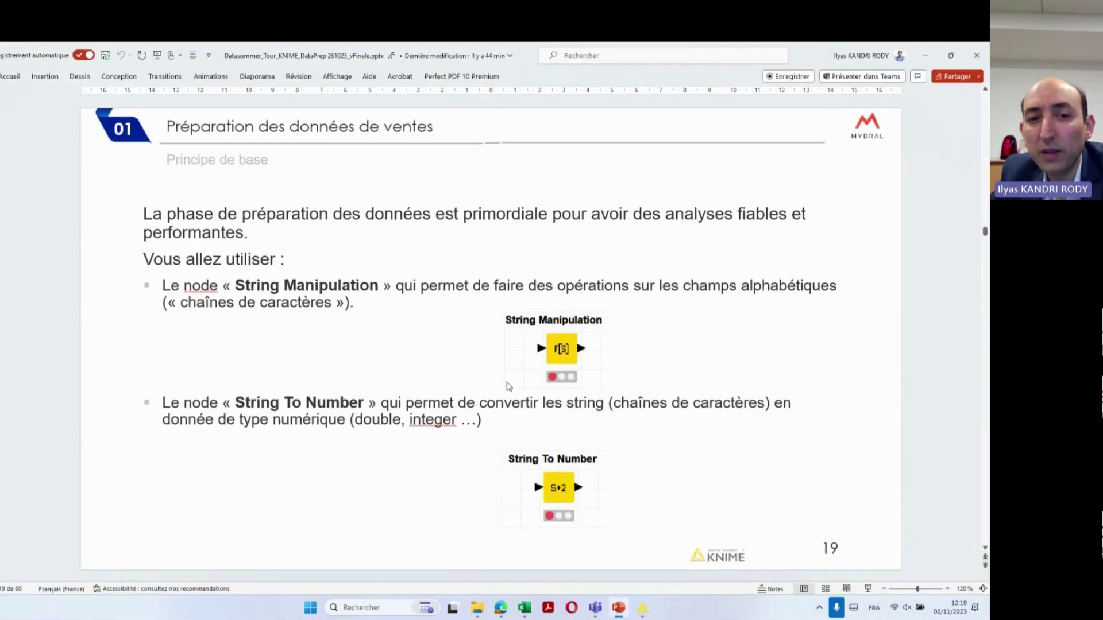
scroll(508, 385, up, 2)
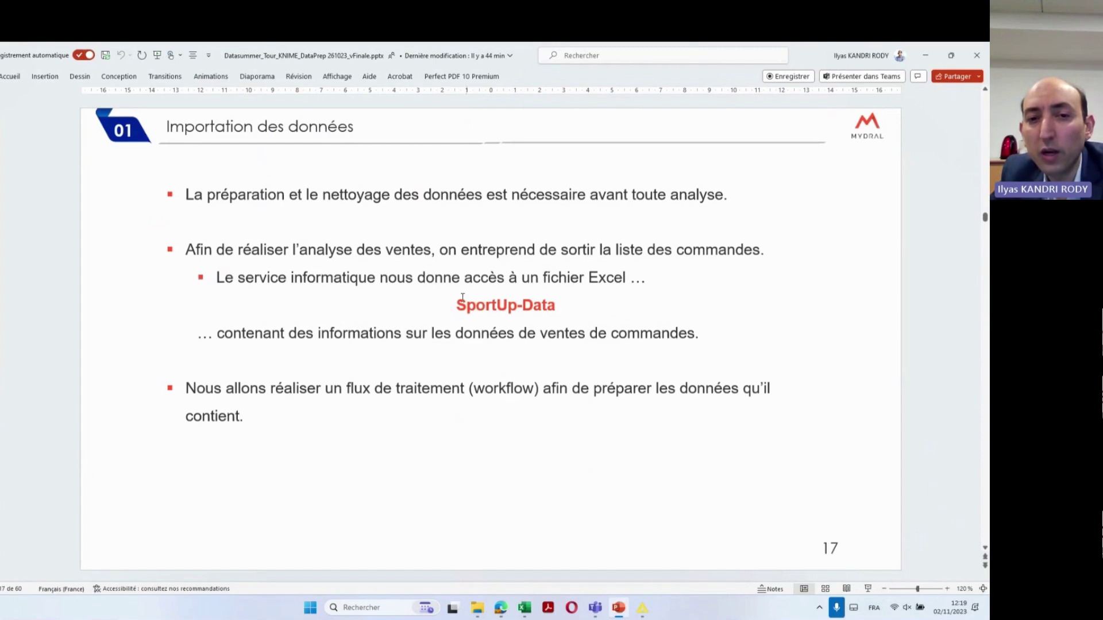
drag(458, 304, 567, 311)
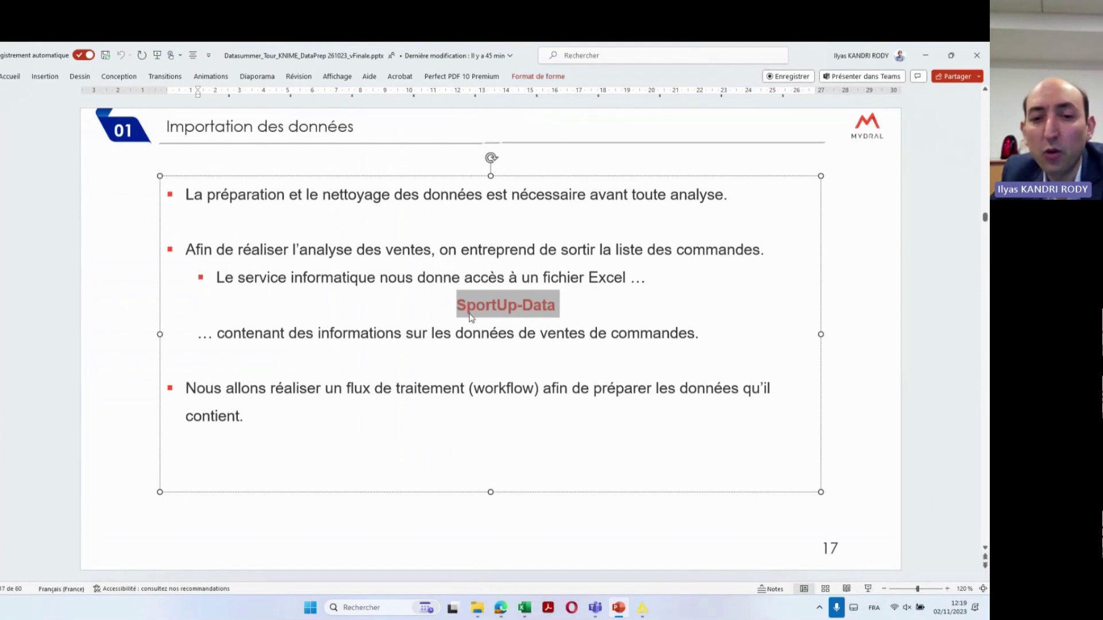
Switch to KNIME and search the node repository for "read"
click(642, 607)
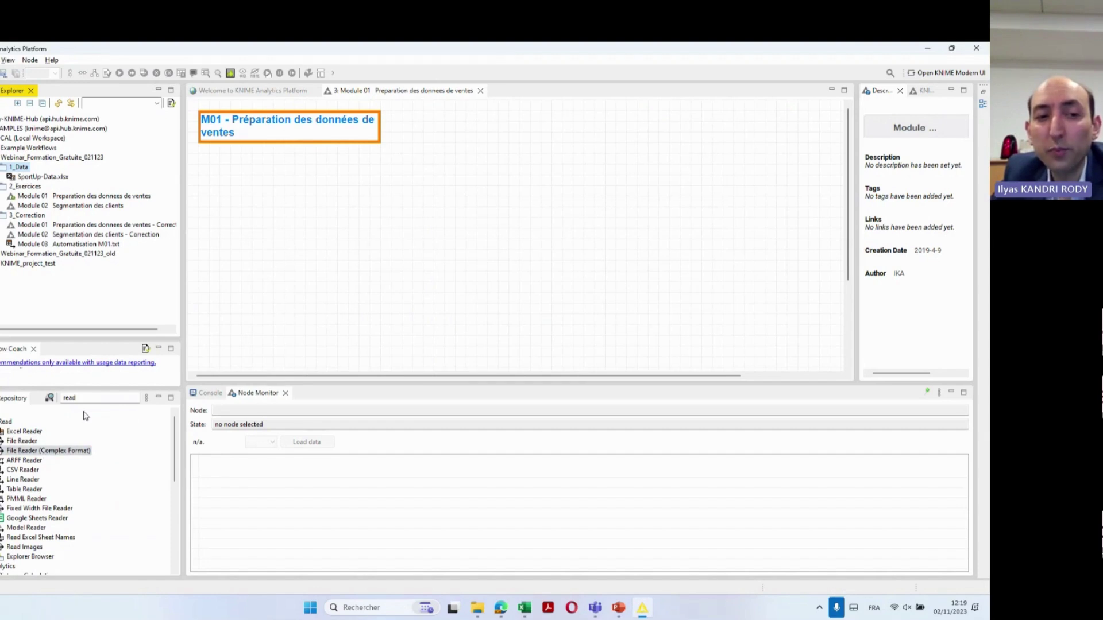
click(95, 399)
click(35, 432)
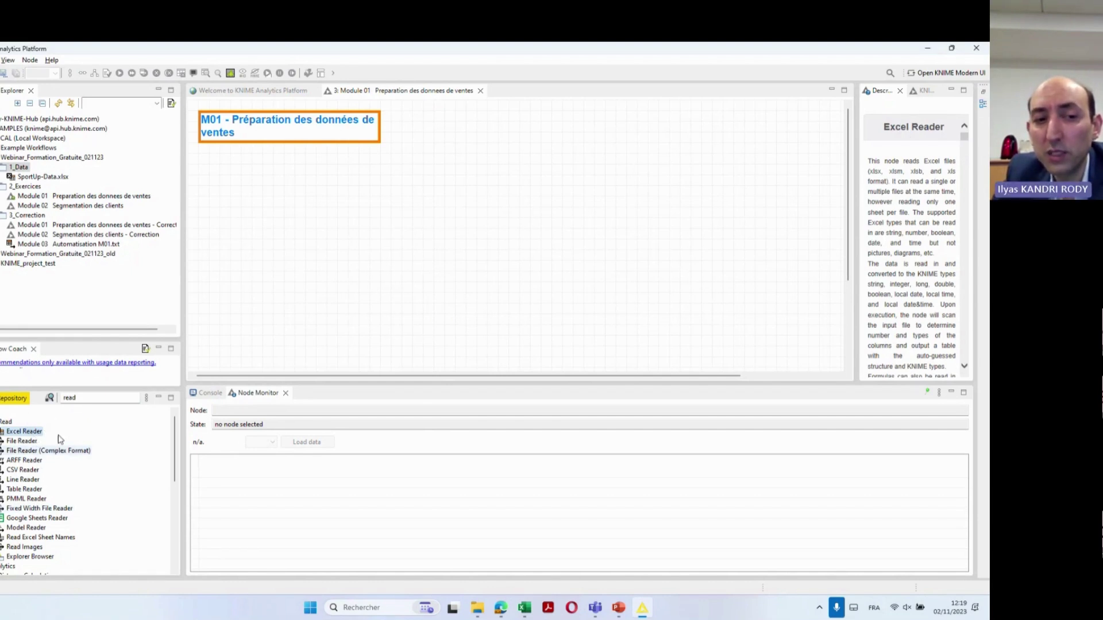
click(84, 397)
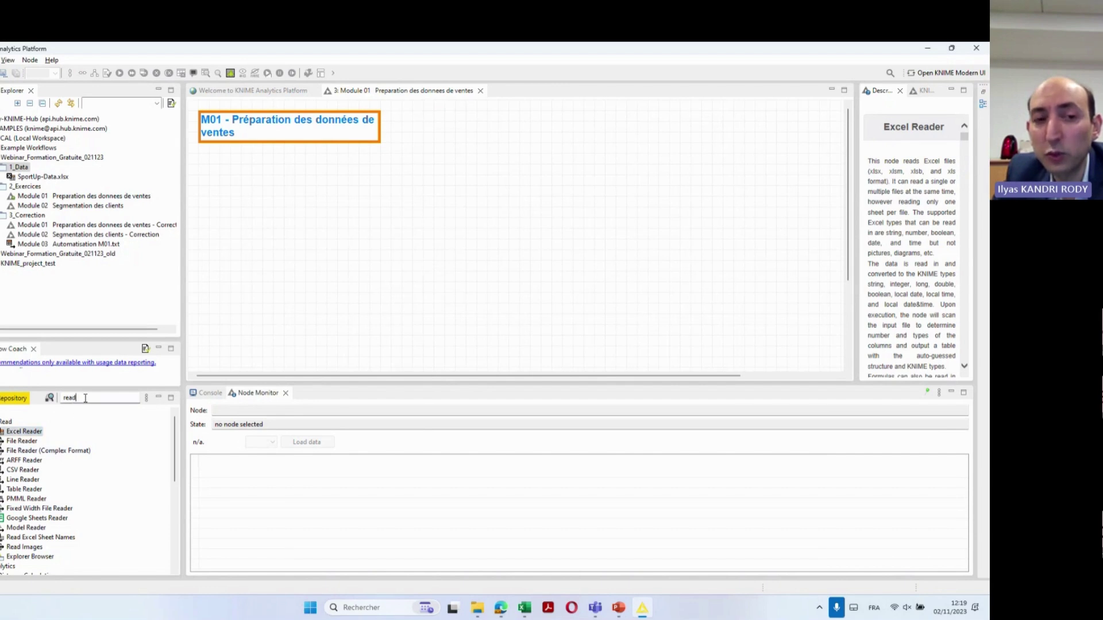
double_click(85, 397)
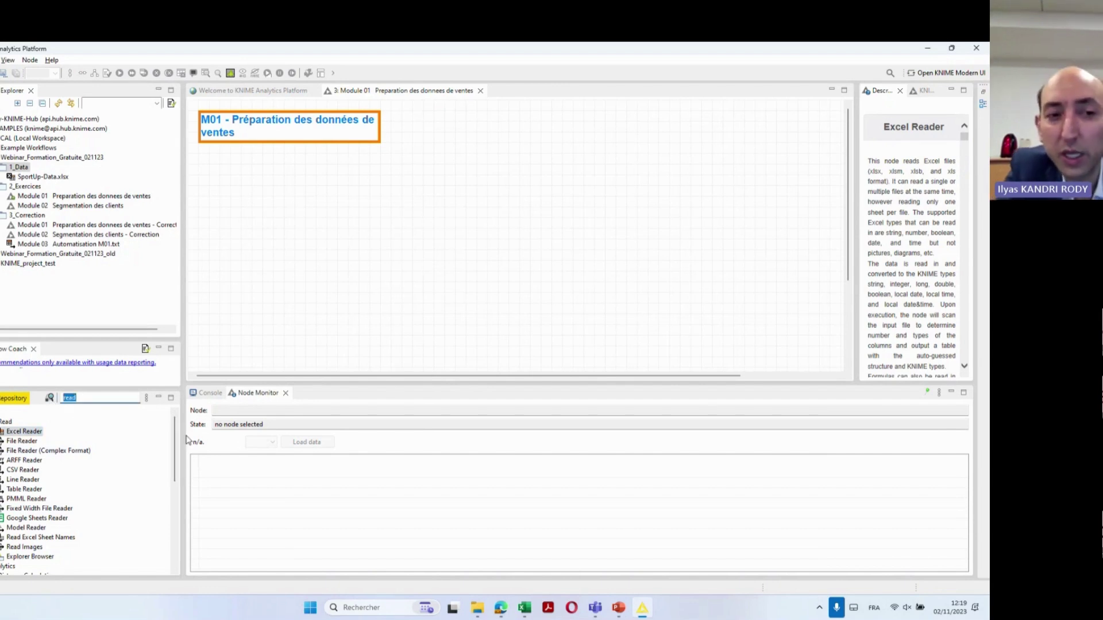
key(BackSpace)
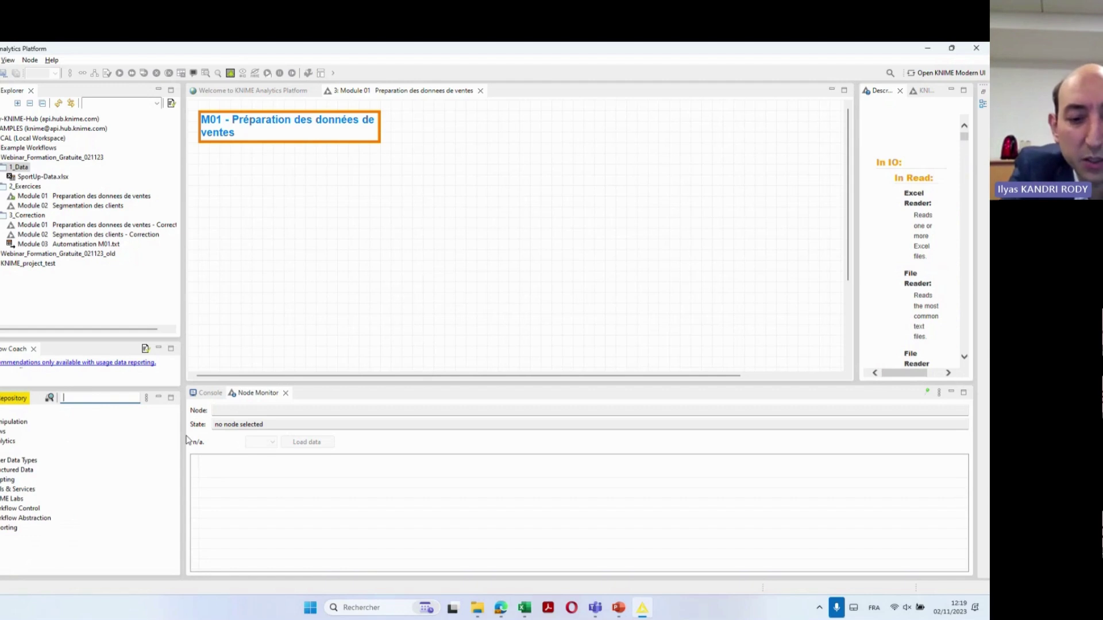
text(read)
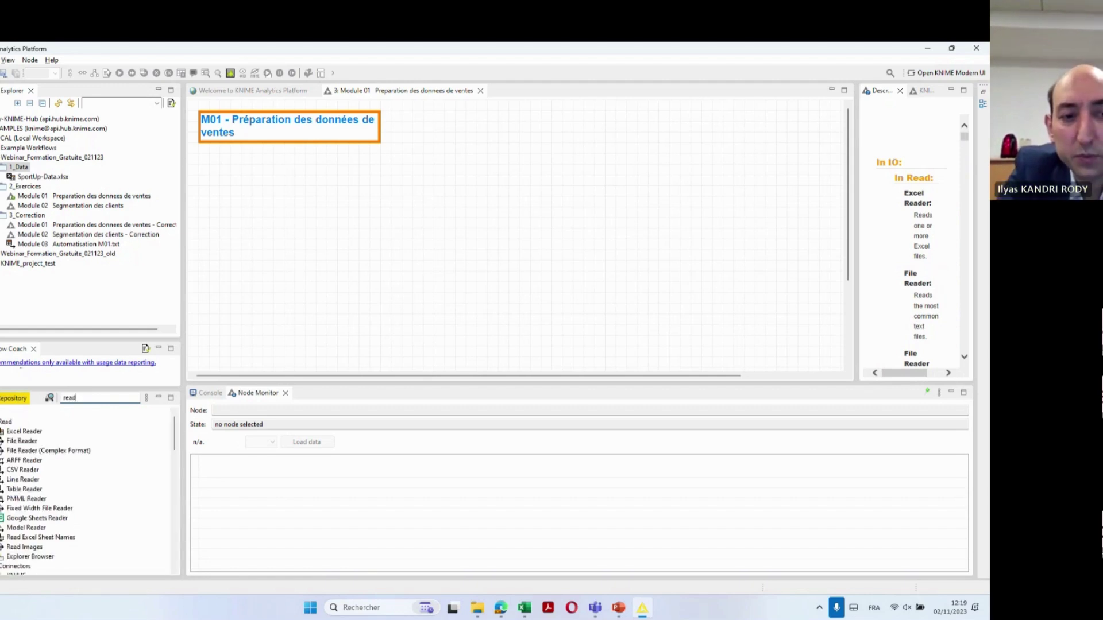
Place an Excel Reader node from the repository in the Module 01 workflow, and delete it again
click(26, 432)
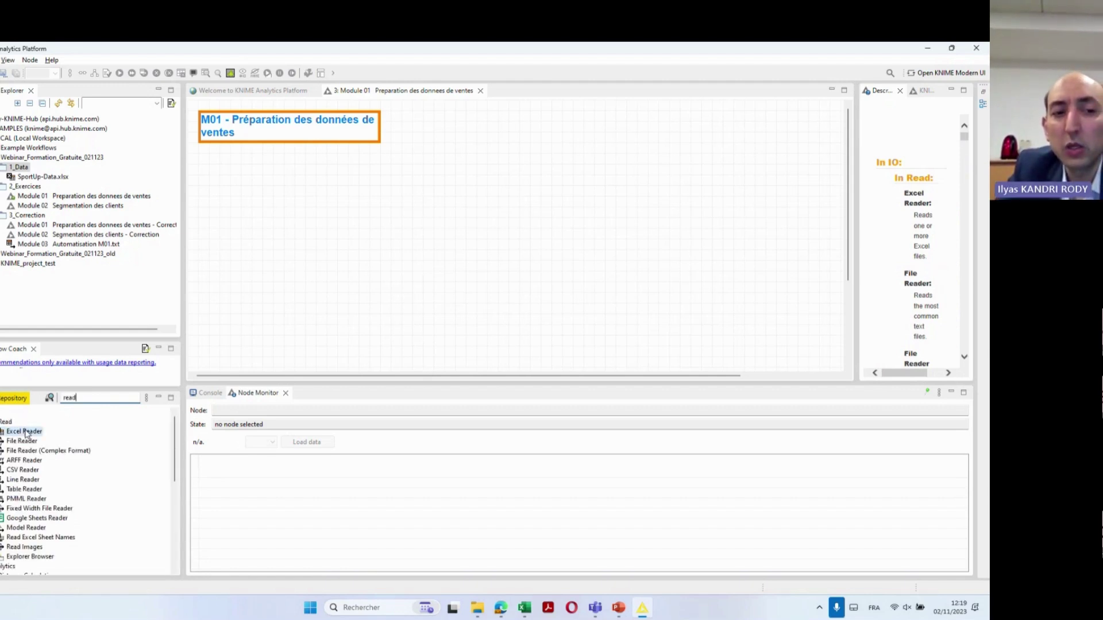
drag(27, 434, 354, 229)
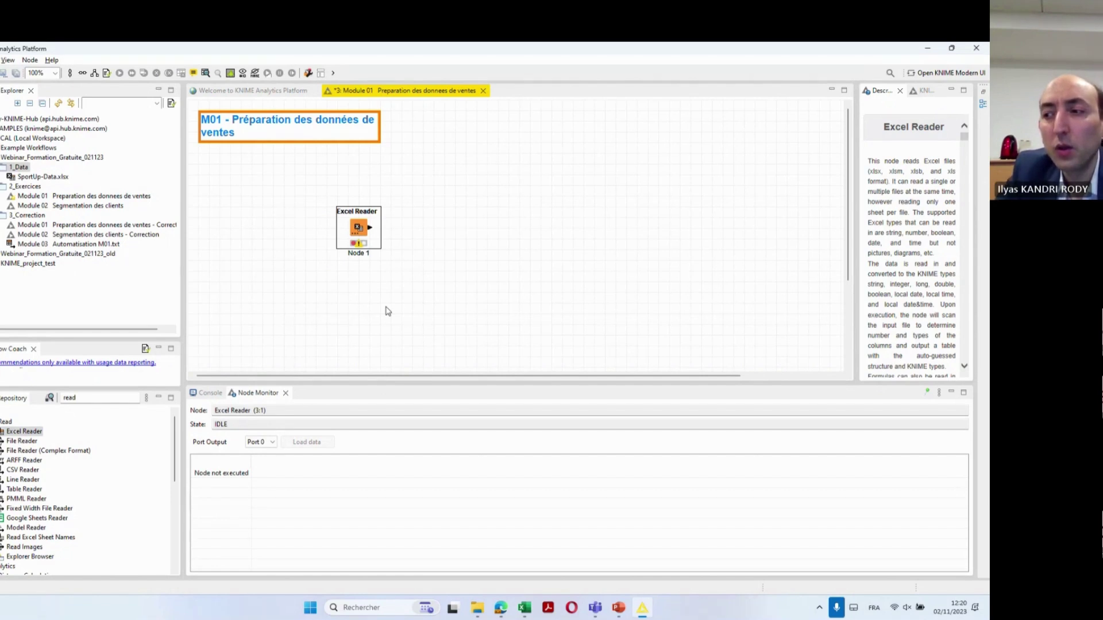
right_click(358, 228)
click(402, 480)
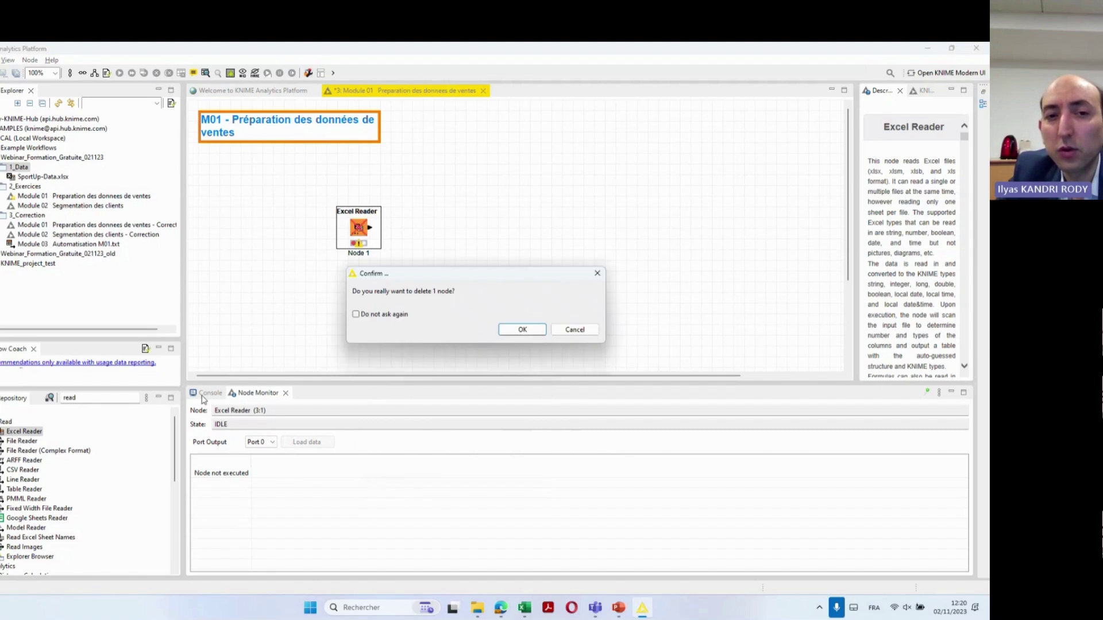
click(521, 329)
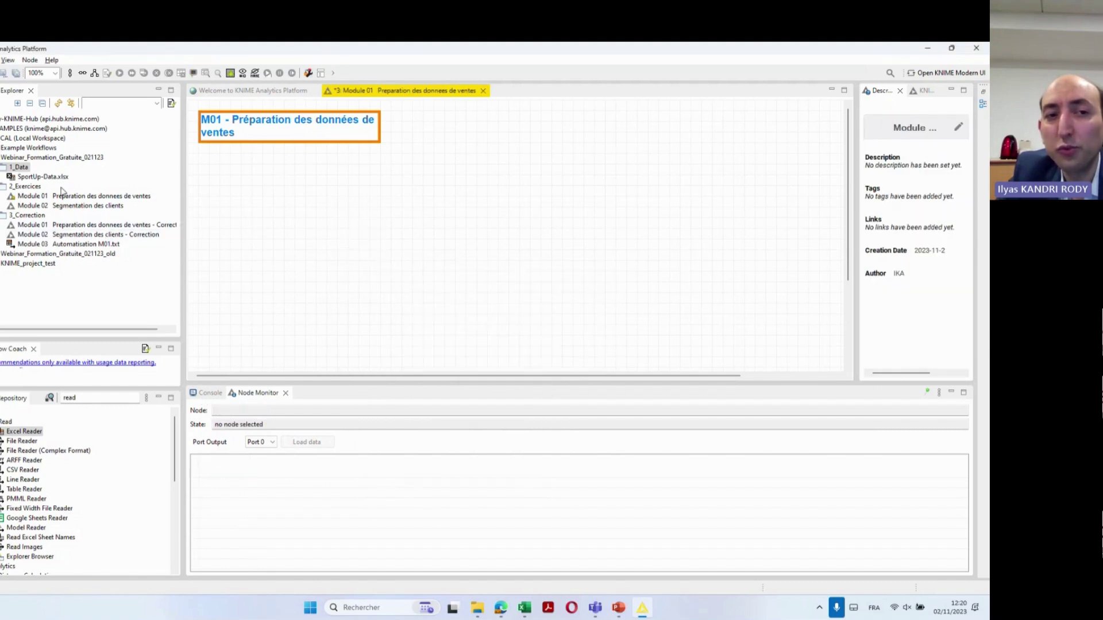
Create an Excel Reader node in the workflow from SportUp-Data.xlsx in the 1_Data folder, and highlight the file path in its configuration
click(43, 176)
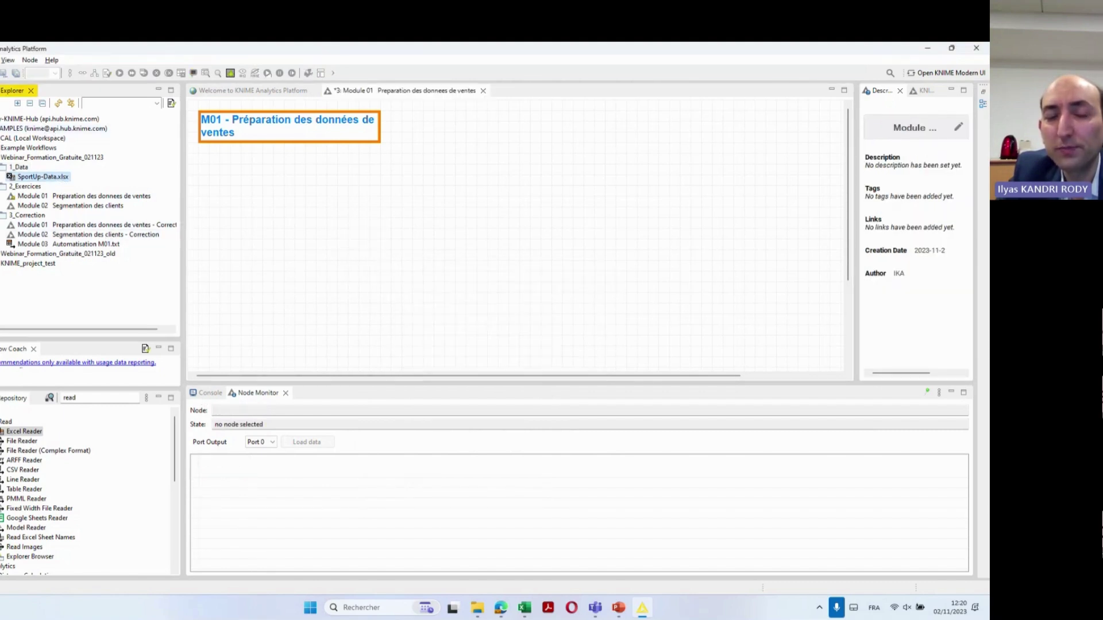
drag(47, 177, 325, 216)
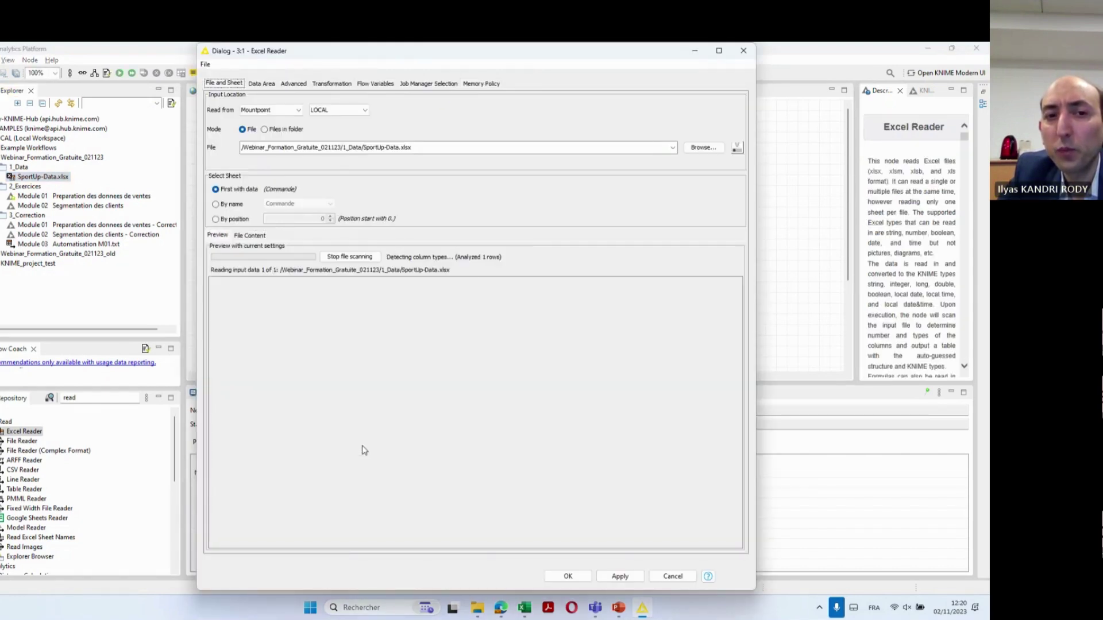
drag(360, 62, 540, 68)
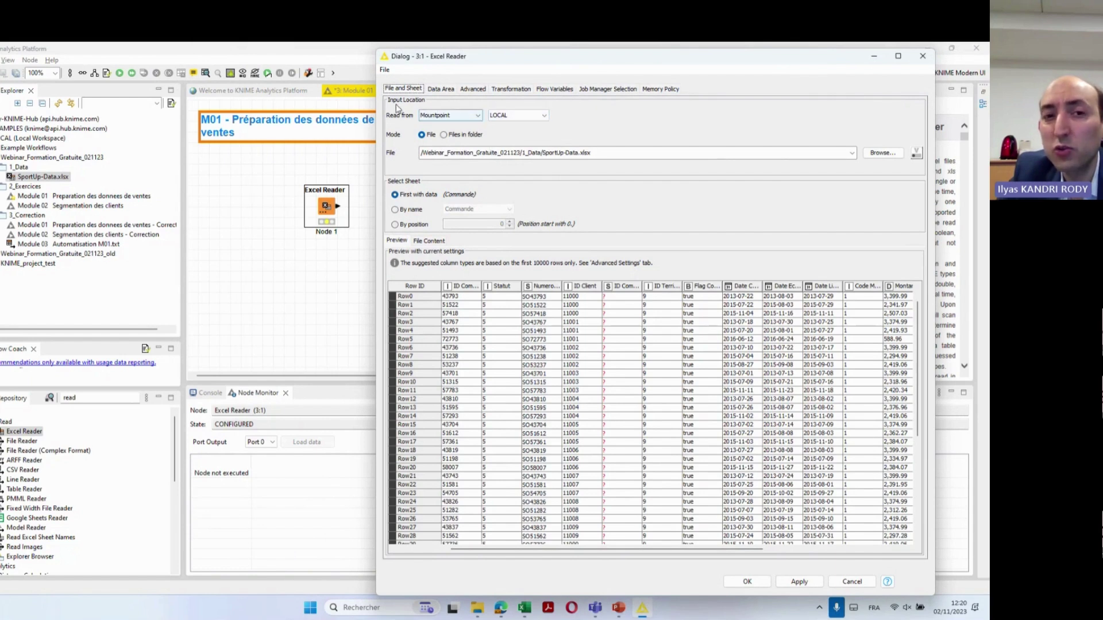
triple_click(420, 149)
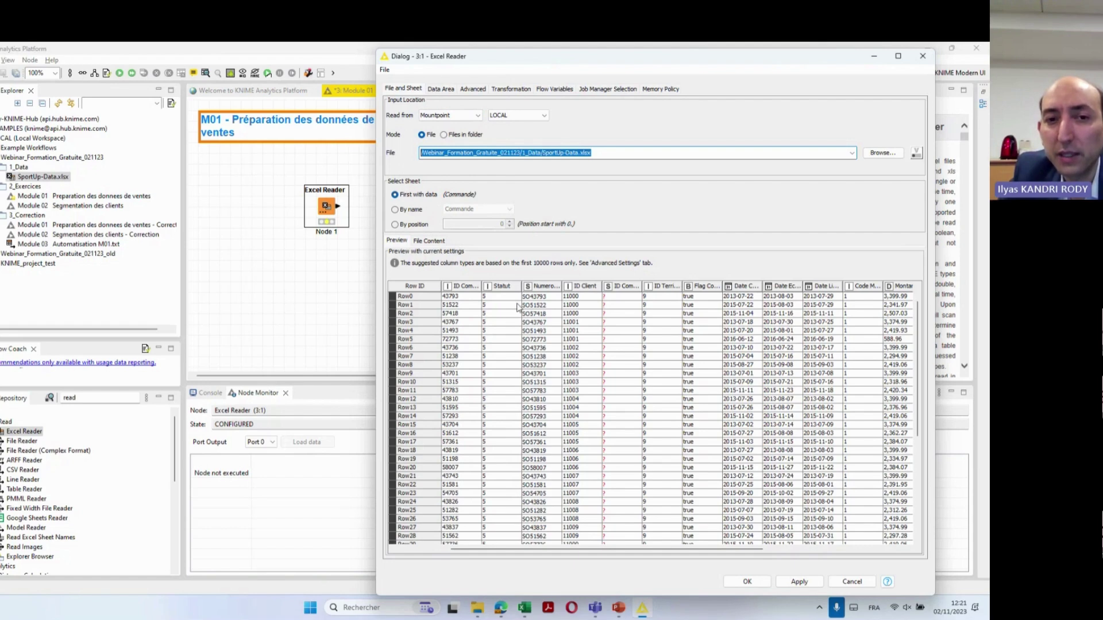
Switch to the SportUp-Data.xlsx workbook in Excel and view the Commande sheet and the LigneCommande sheet
key(alt+Tab)
mouse_move(529, 613)
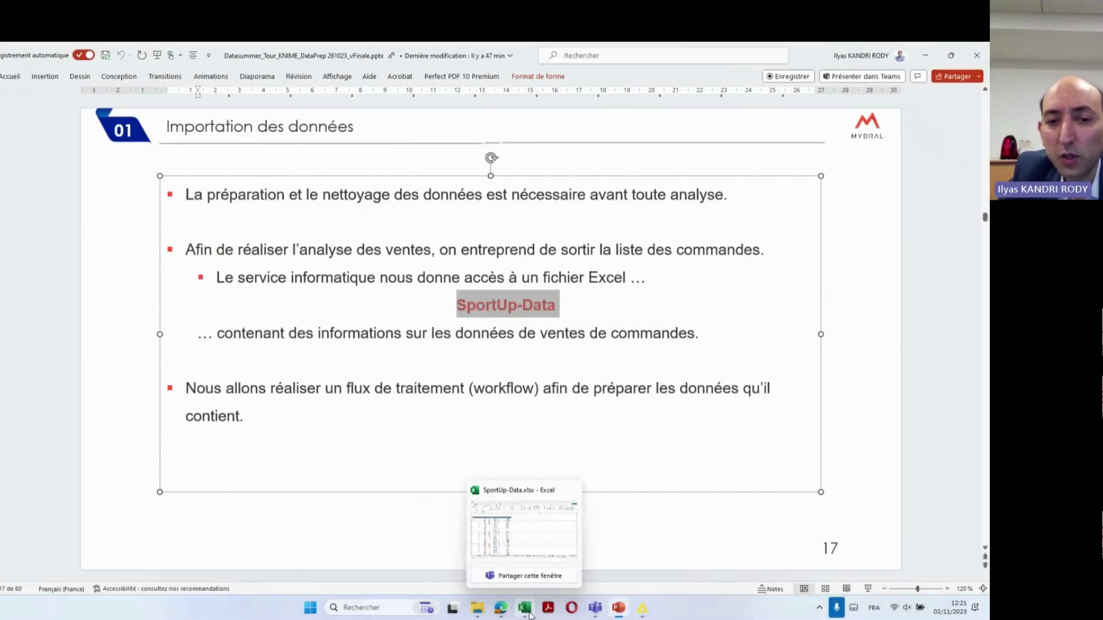
click(507, 539)
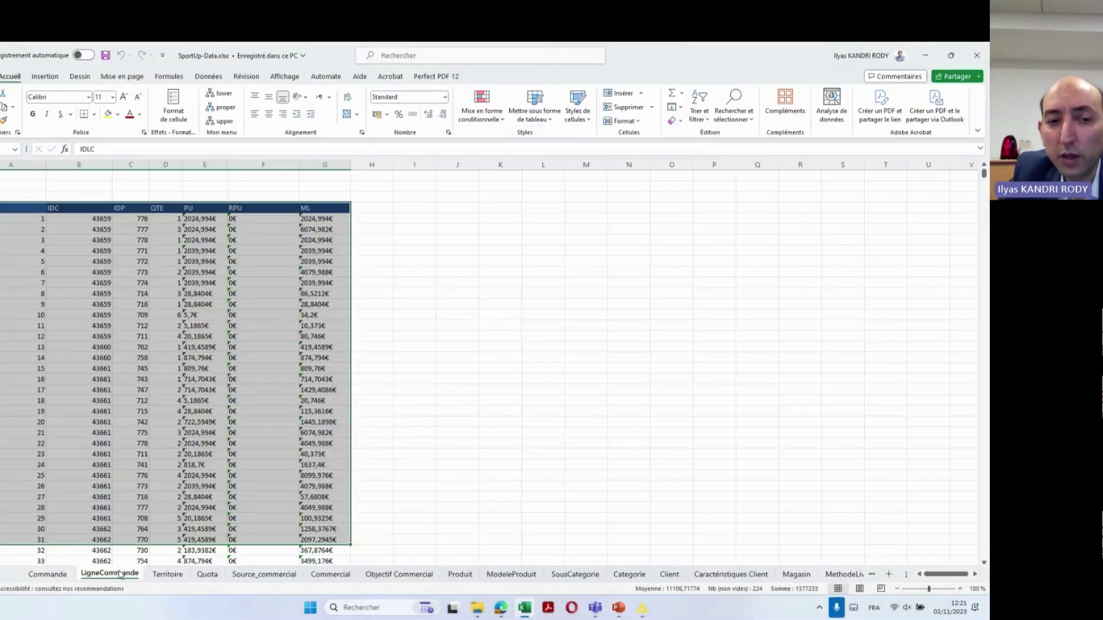
click(47, 574)
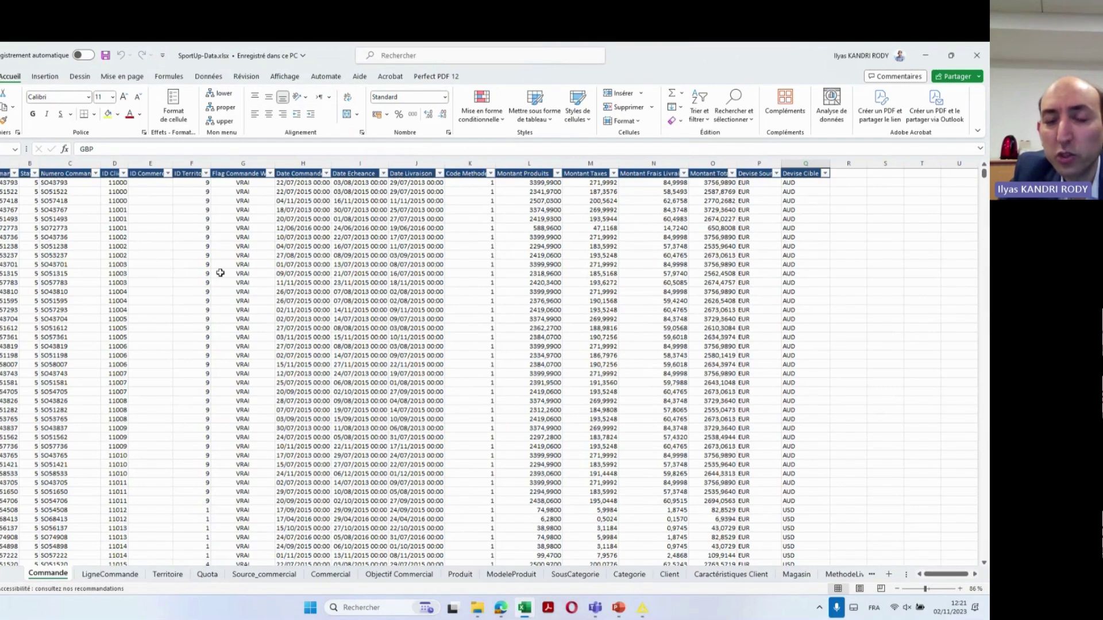
click(113, 575)
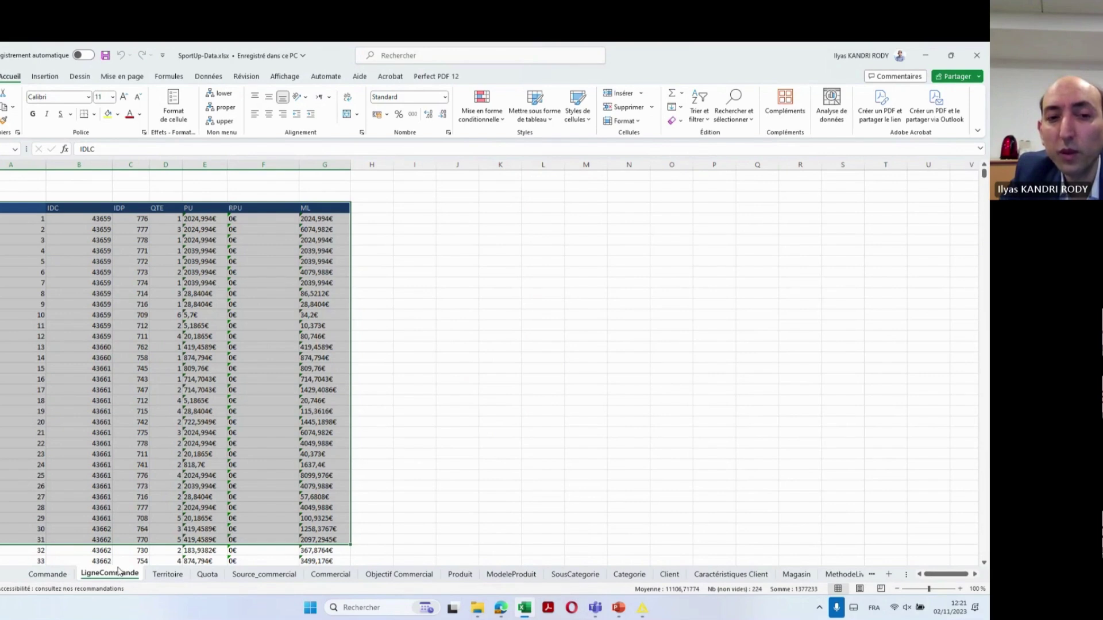
Go to the Résultat attendu slide in the PowerPoint deck, highlight the LigneCommande sheet instruction and compare it with the Excel workbook
key(alt+Tab)
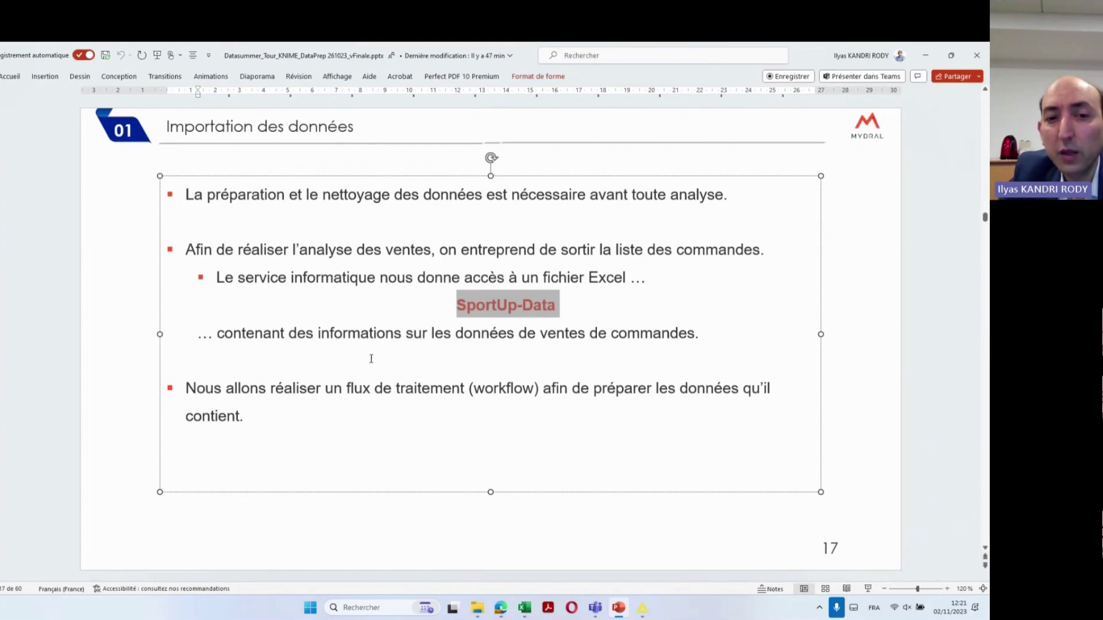
scroll(371, 358, down, 4)
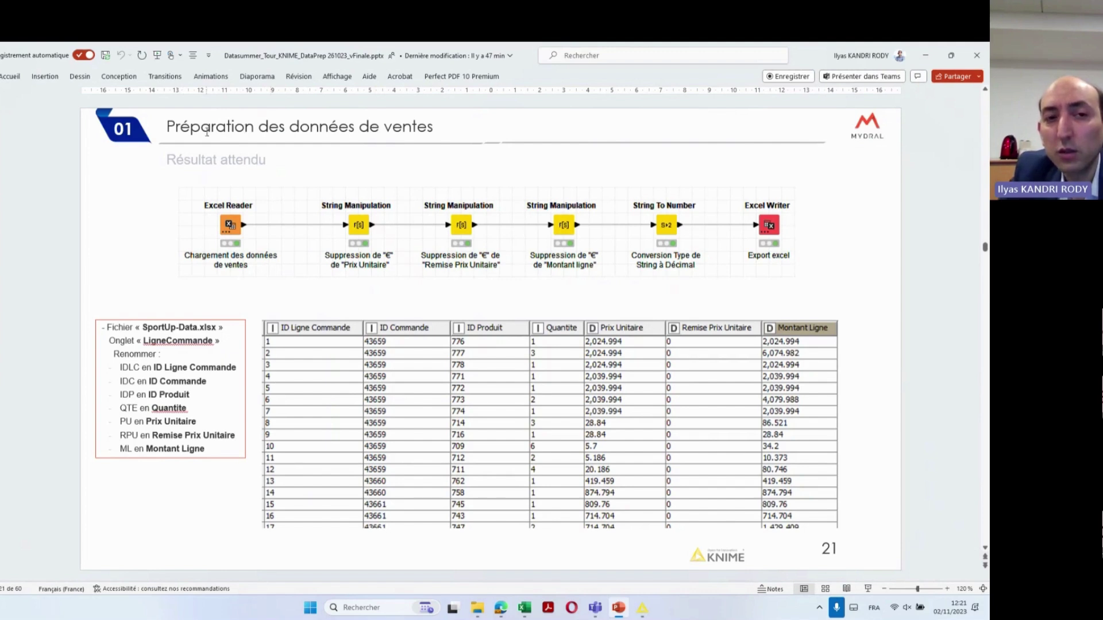
drag(122, 339, 236, 343)
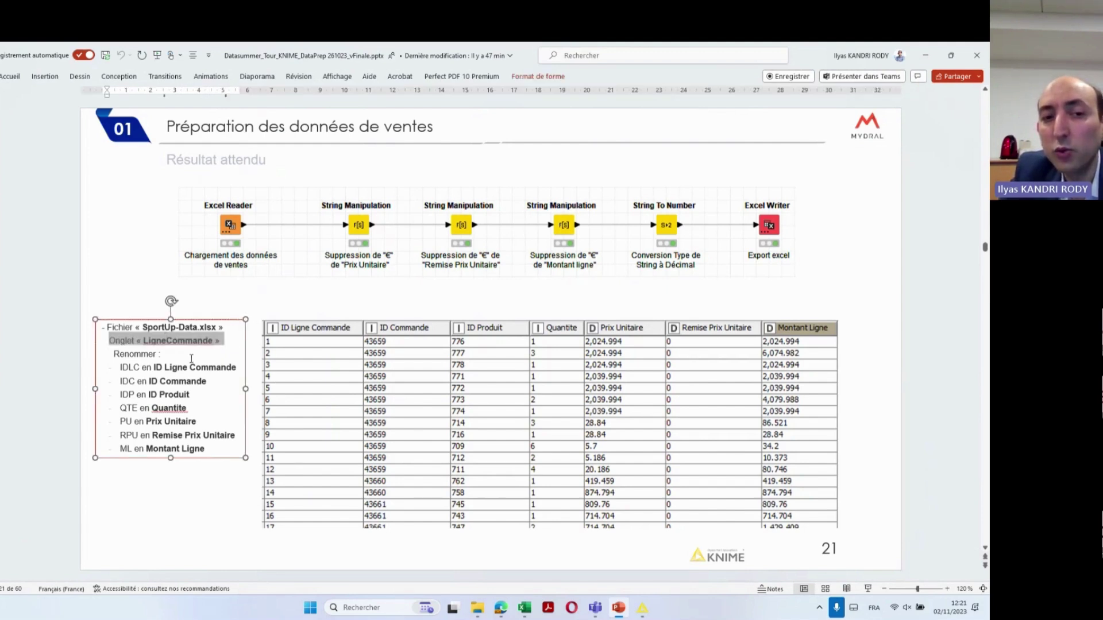
key(alt+Tab)
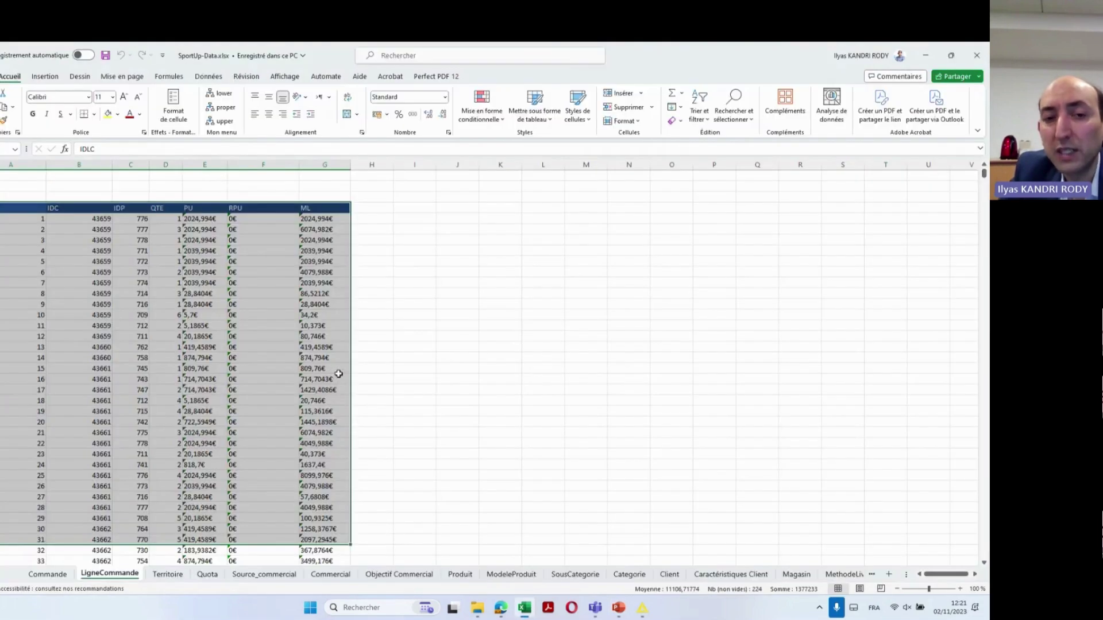
key(alt+Tab)
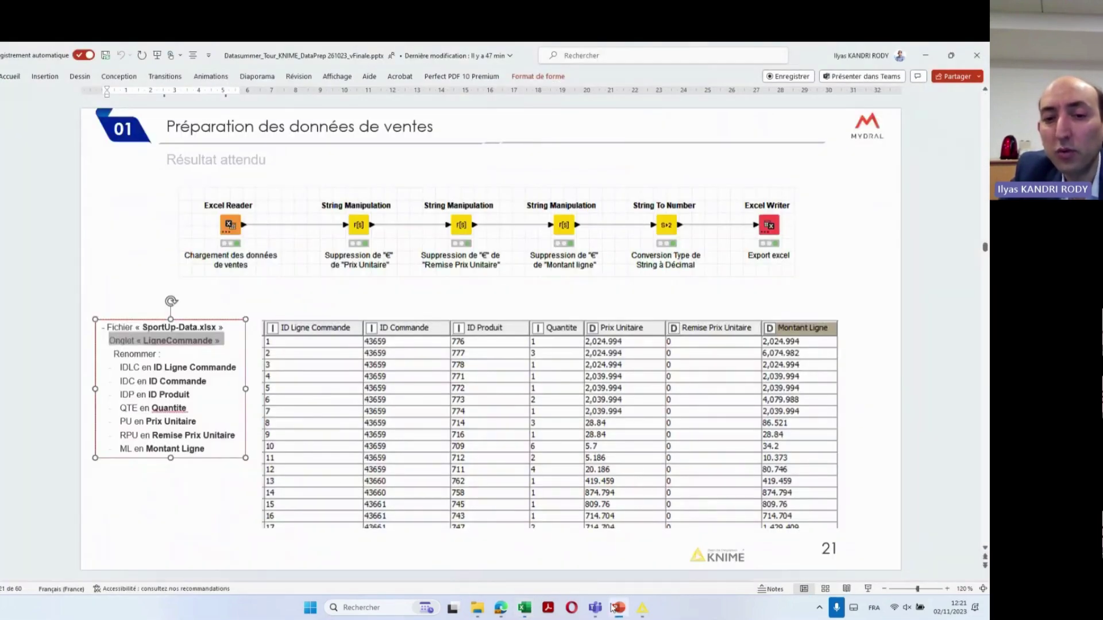
Return to the Excel Reader configuration in KNIME and set the sheet to be selected by name as LigneCommande
click(641, 537)
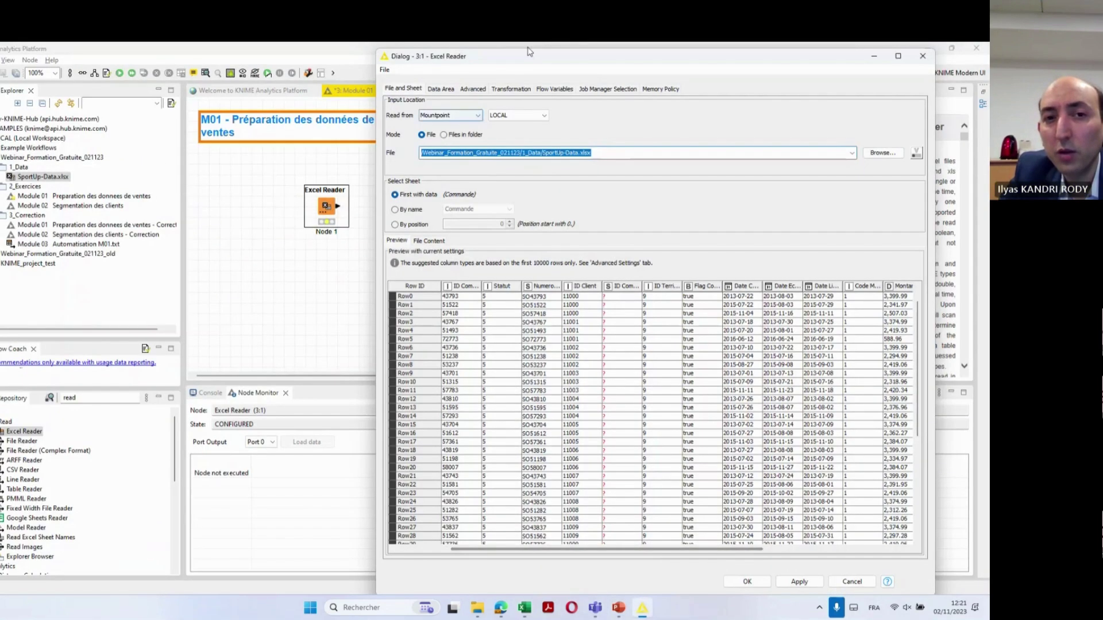
drag(522, 60, 498, 70)
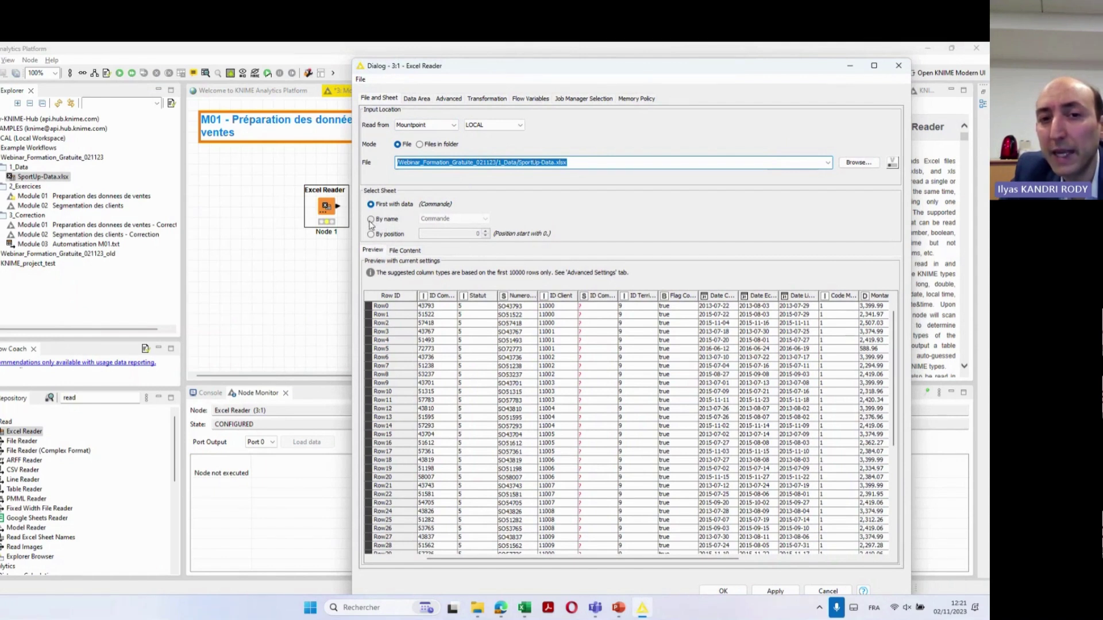
click(371, 219)
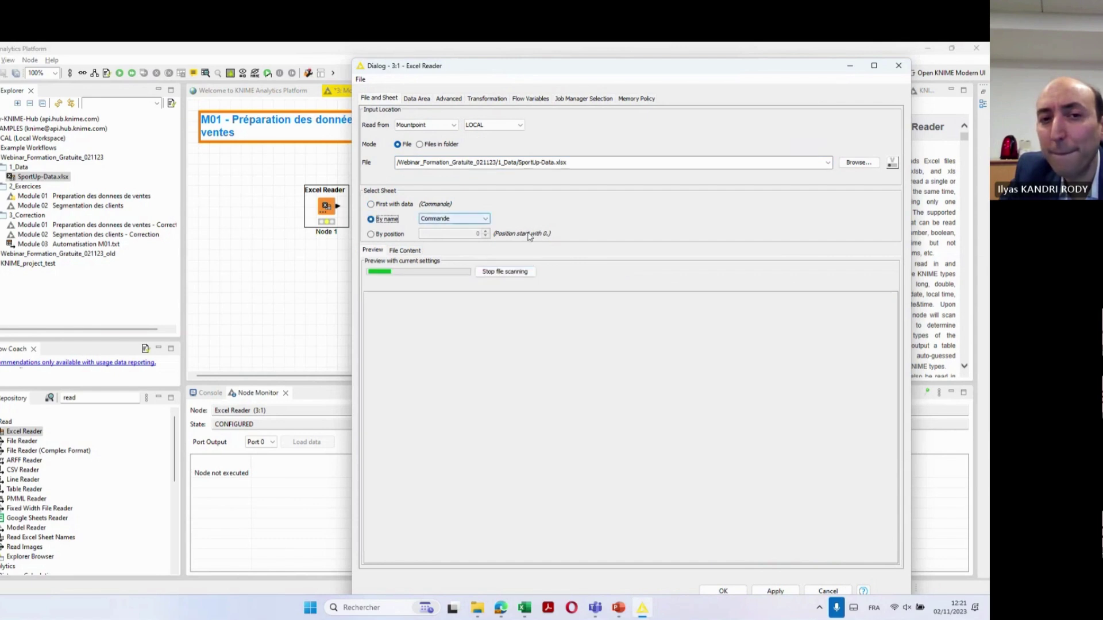
click(487, 219)
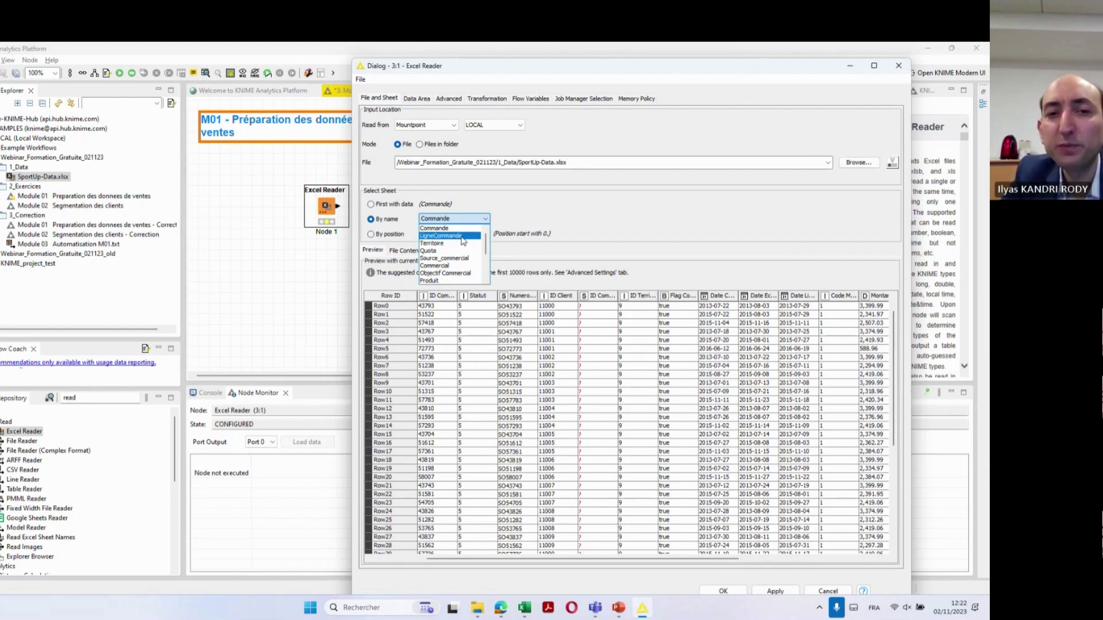
click(464, 239)
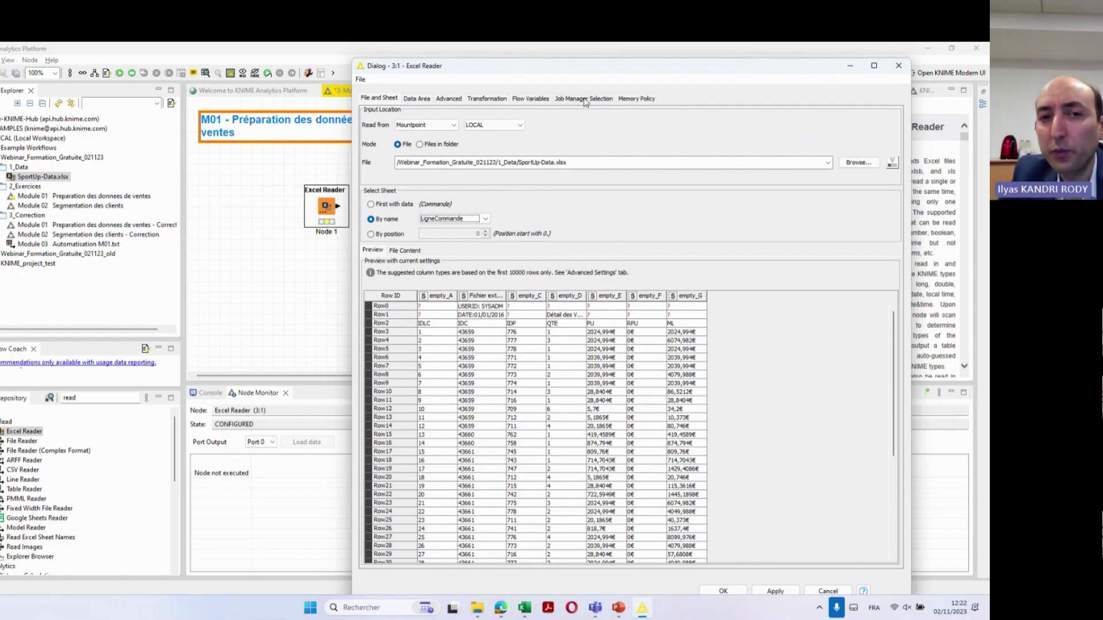
drag(472, 72, 508, 66)
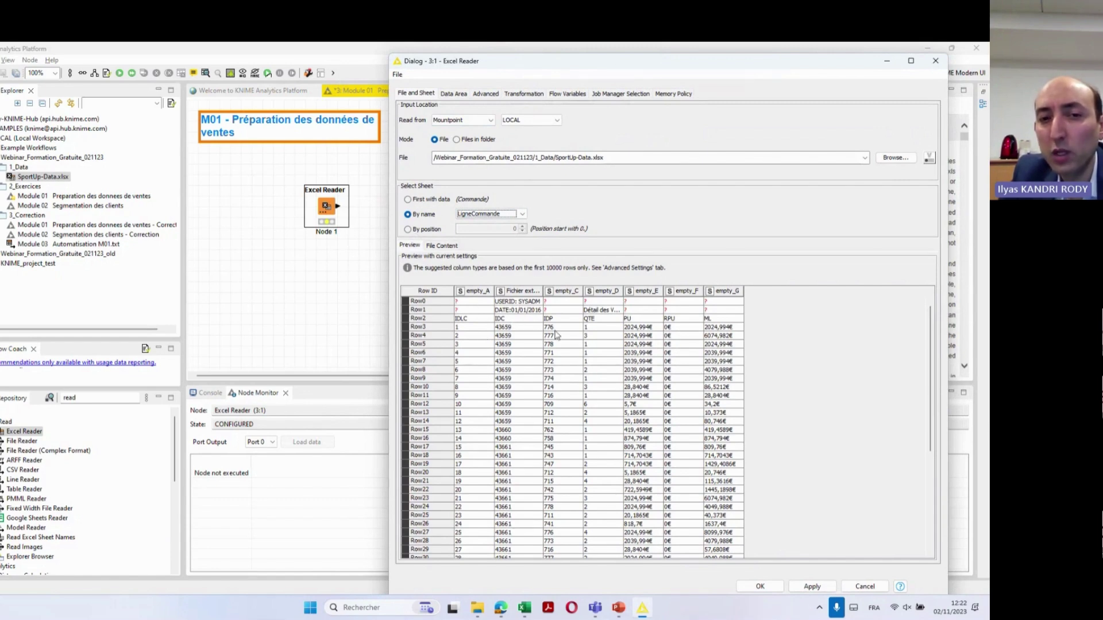
Highlight the title block and table of the LigneCommande sheet in Excel, and return to the Excel Reader preview in KNIME for comparison
key(alt+Tab)
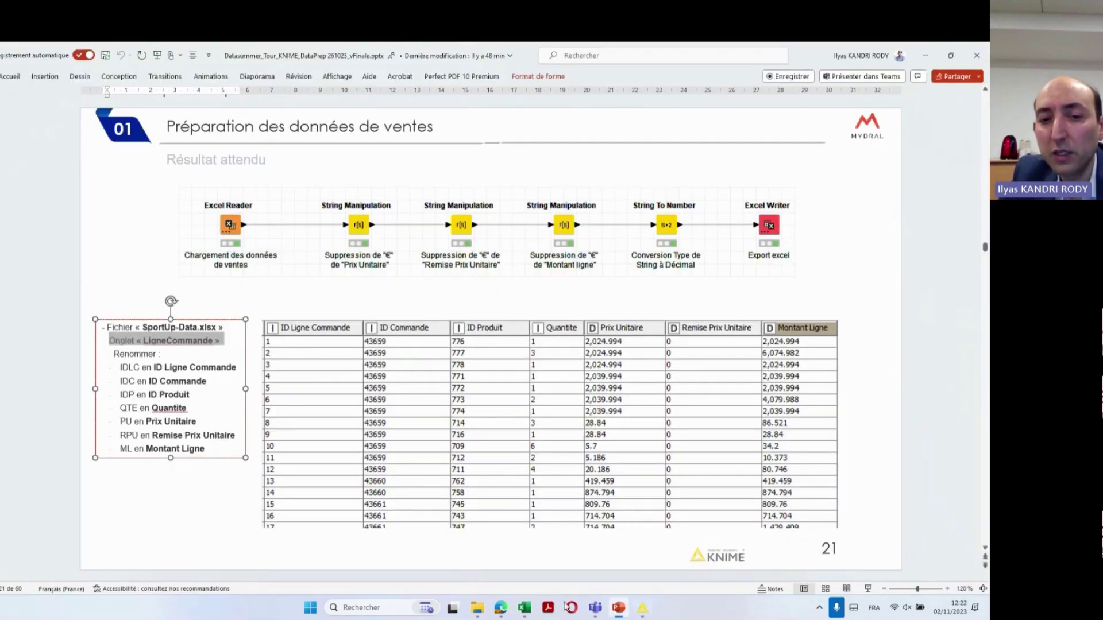
click(524, 608)
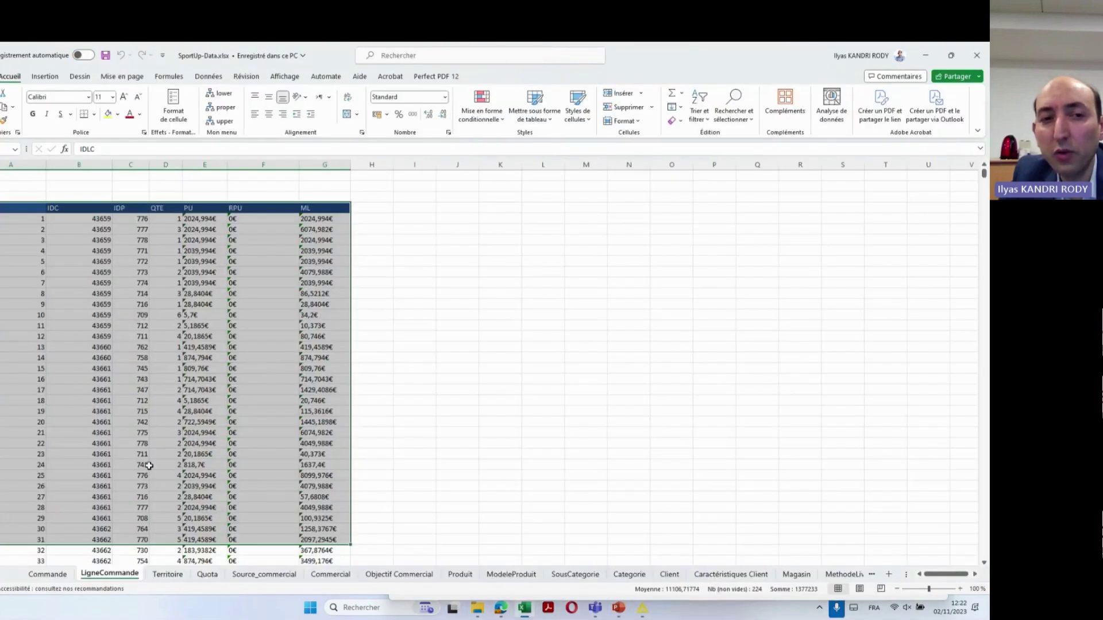
scroll(149, 465, up, 1)
click(52, 176)
key(ctrl+a)
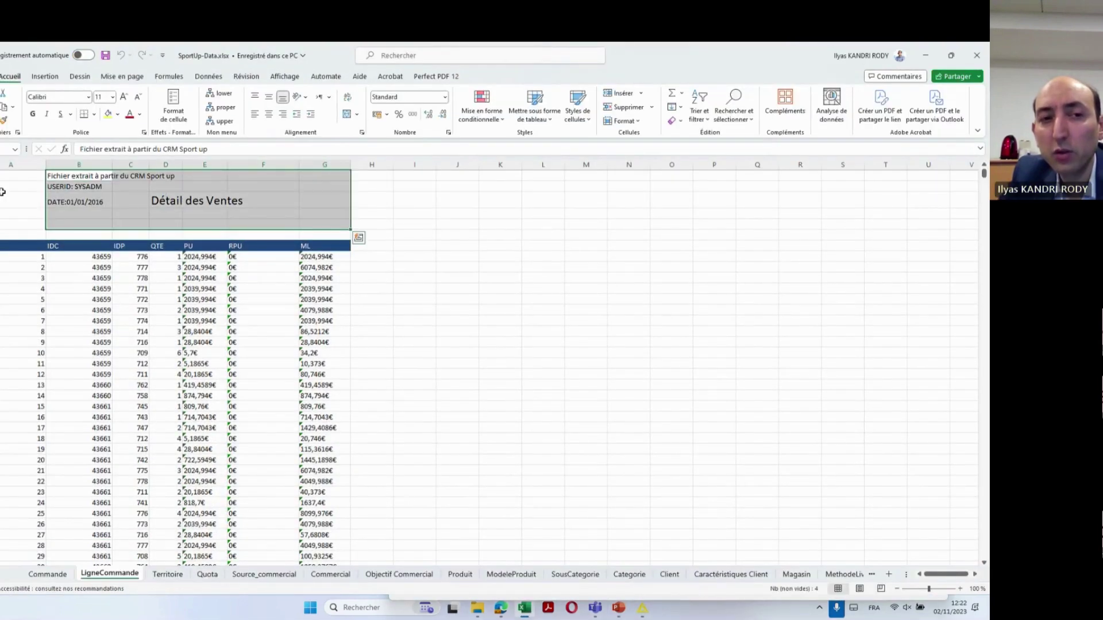
drag(23, 176, 354, 529)
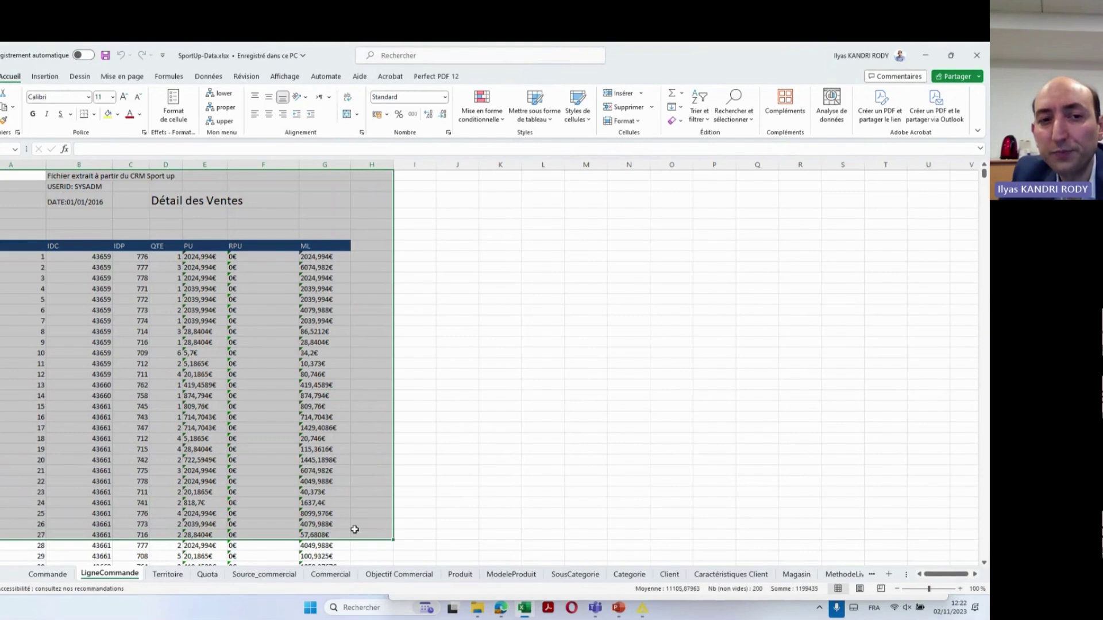
click(389, 450)
key(alt+Tab)
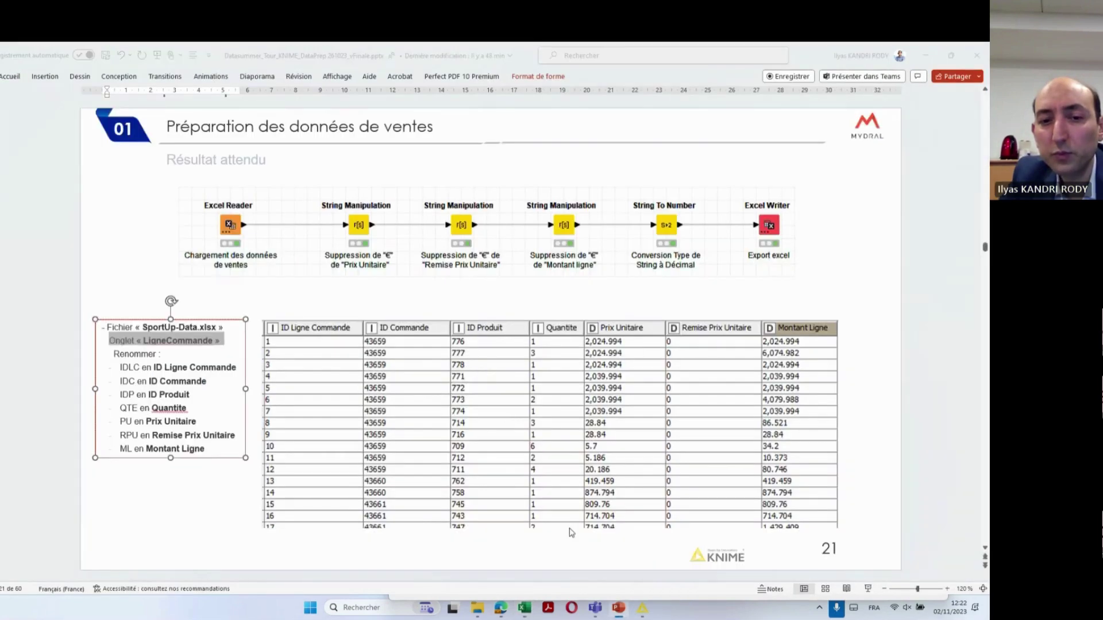
key(alt+Tab)
mouse_move(642, 607)
click(653, 543)
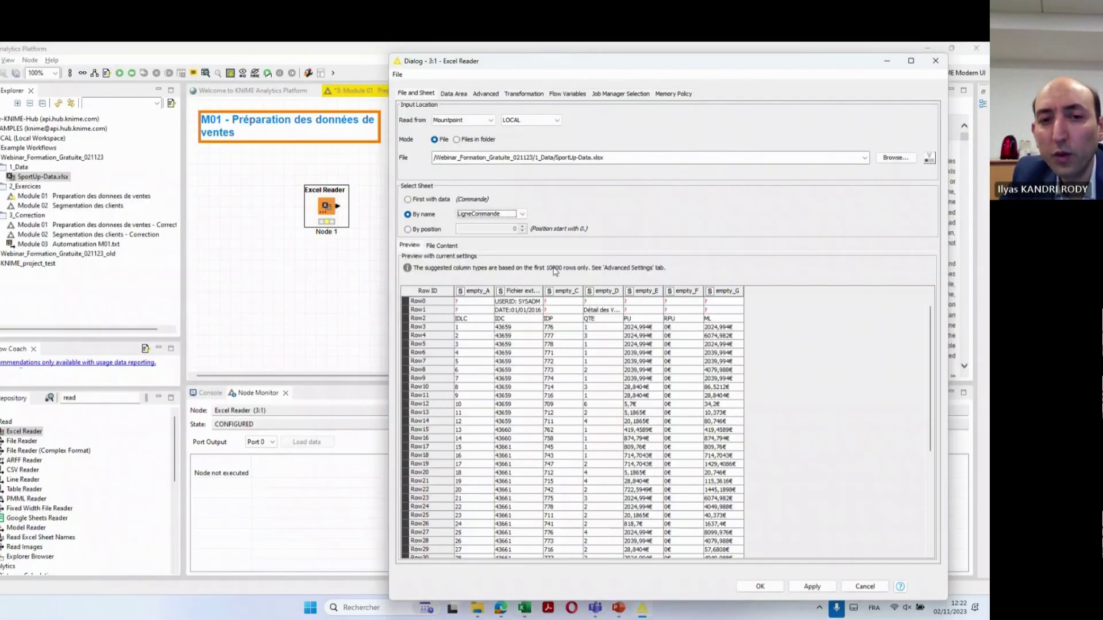
Compare the title rows and header row in the Excel Reader preview with the title block and table of the LigneCommande sheet in Excel
click(520, 301)
click(519, 319)
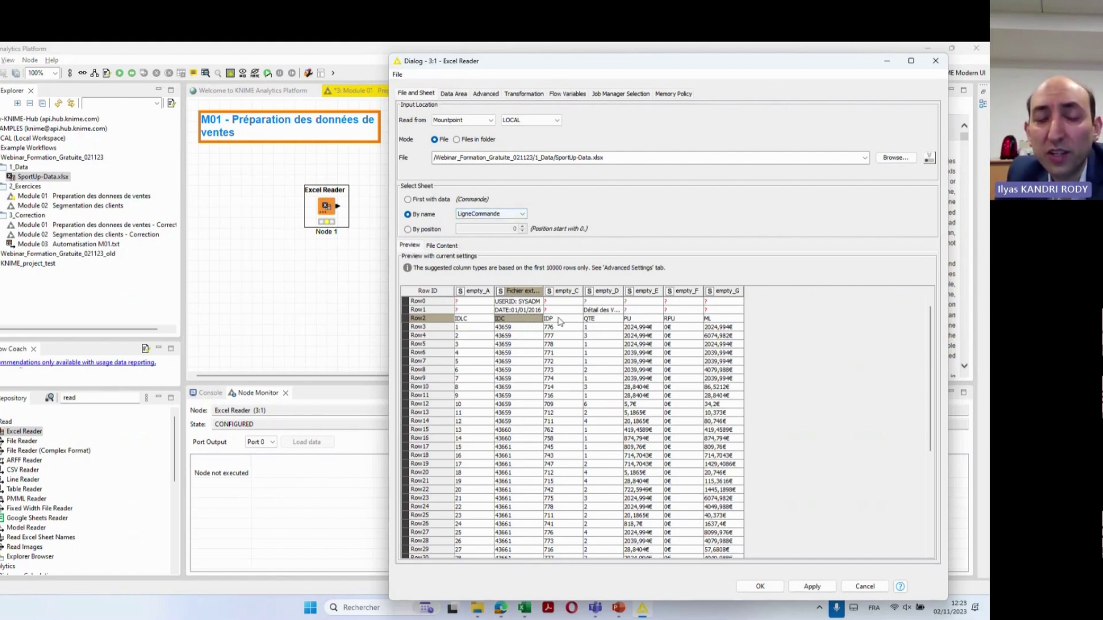
key(alt+Tab)
click(98, 206)
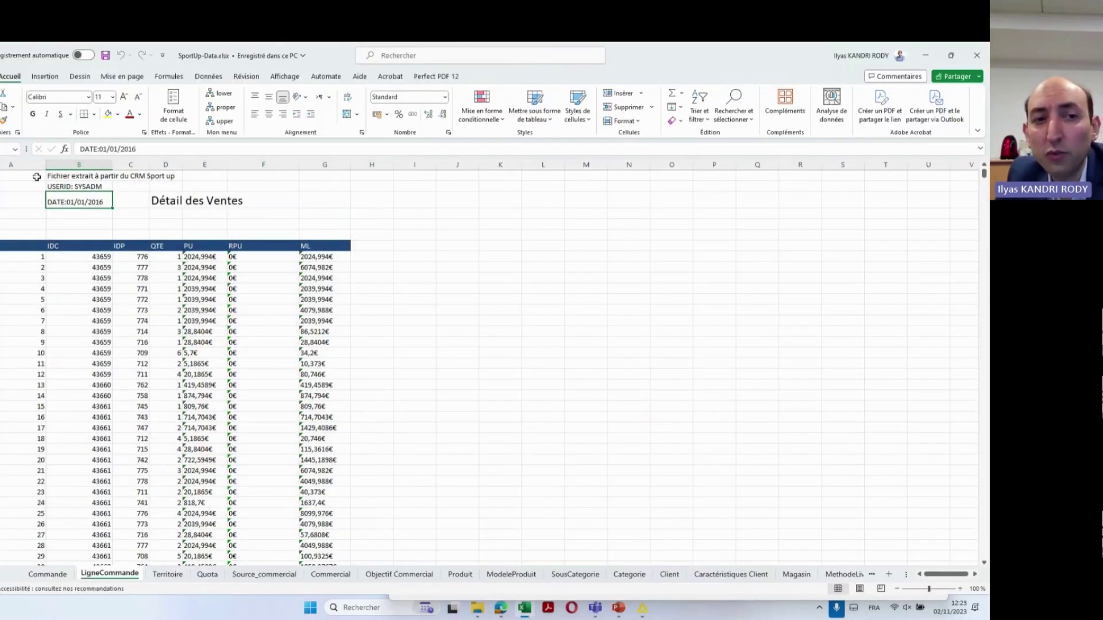
drag(36, 177, 264, 205)
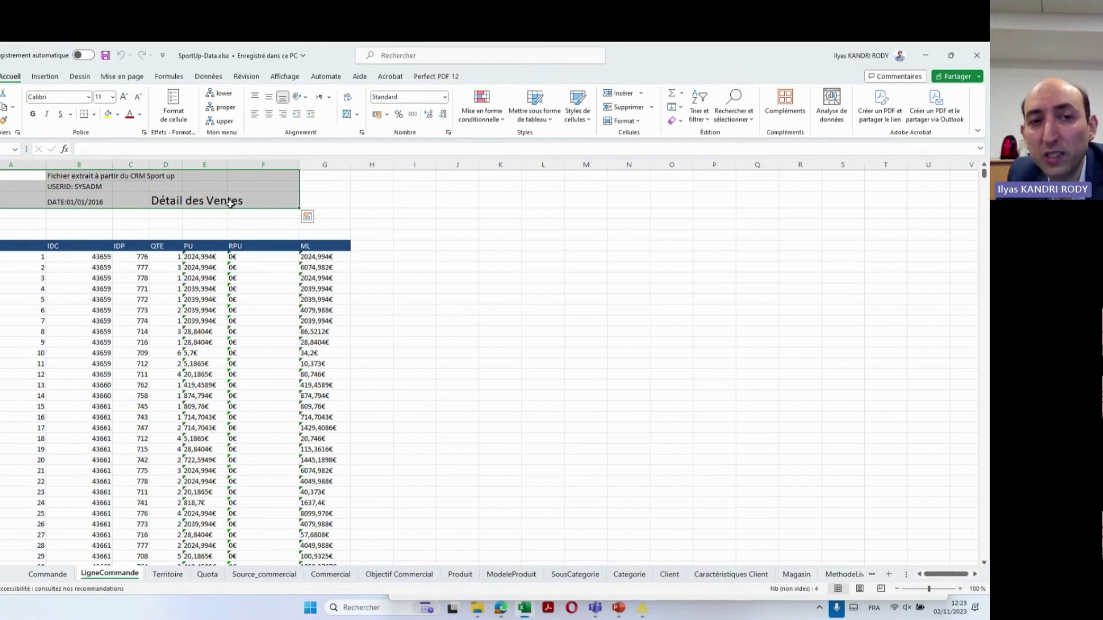
drag(229, 204, 63, 174)
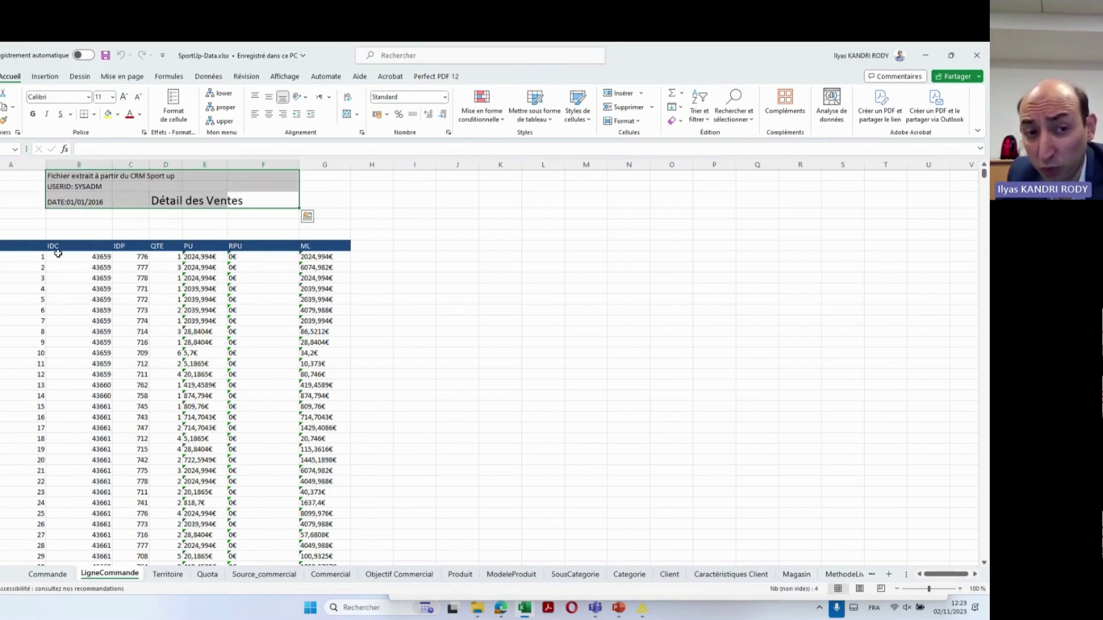
drag(17, 245, 317, 527)
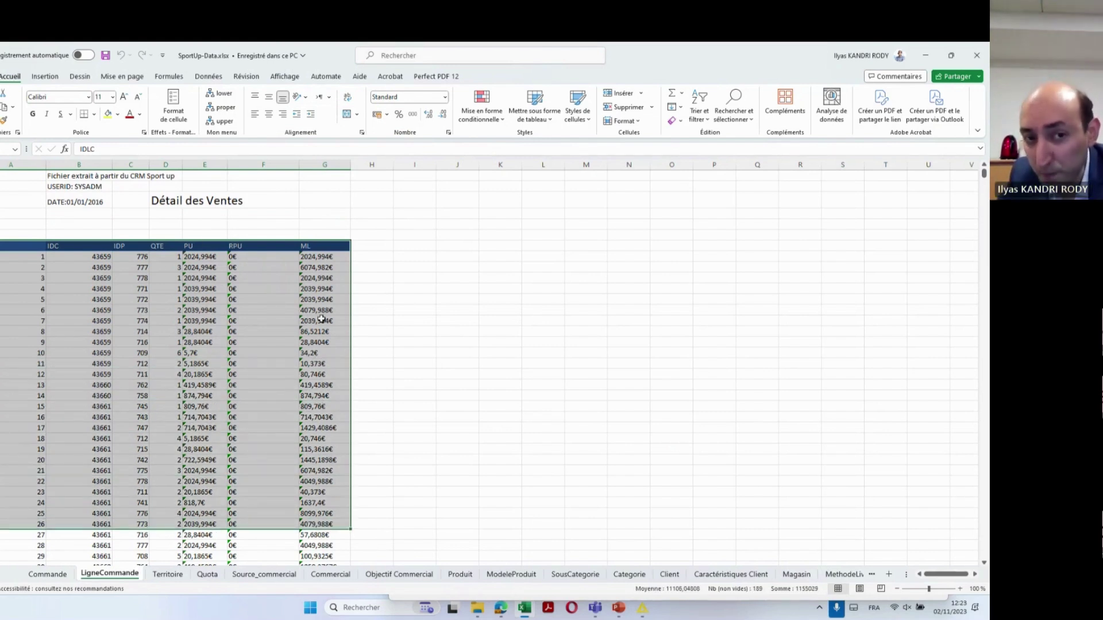
key(alt+Tab)
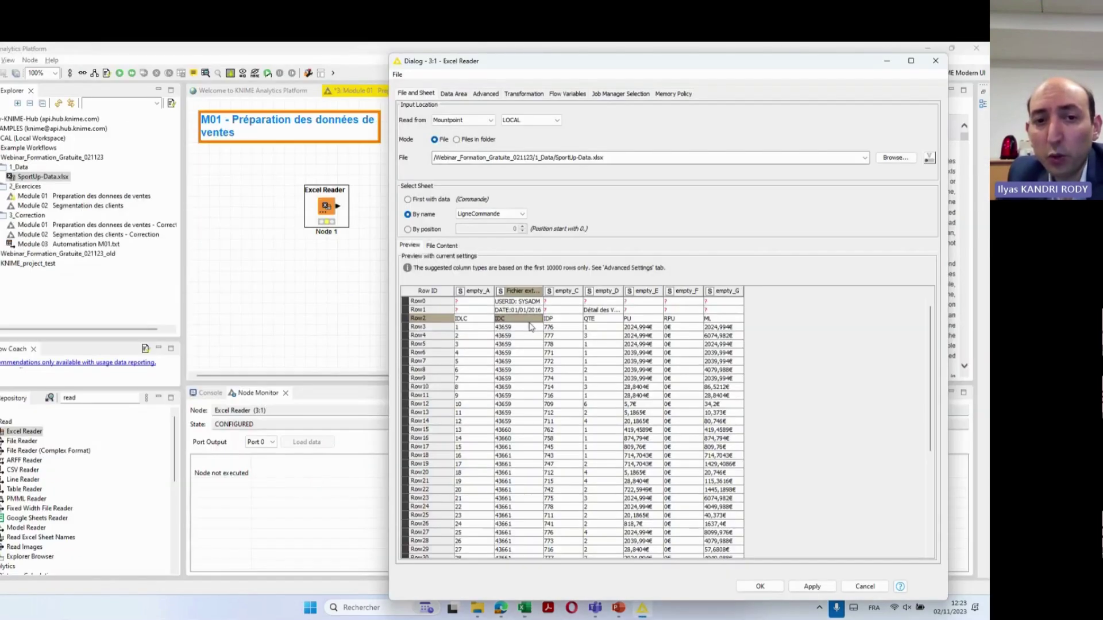
Set the Excel Reader's read area to a range by row and column instead of the whole sheet
click(454, 94)
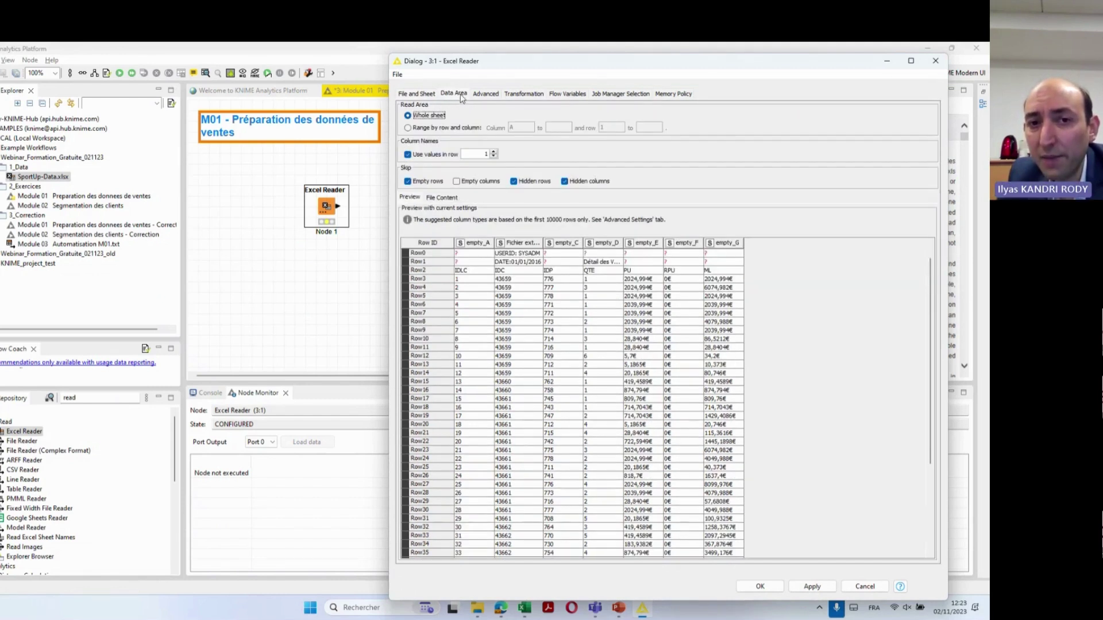
click(408, 116)
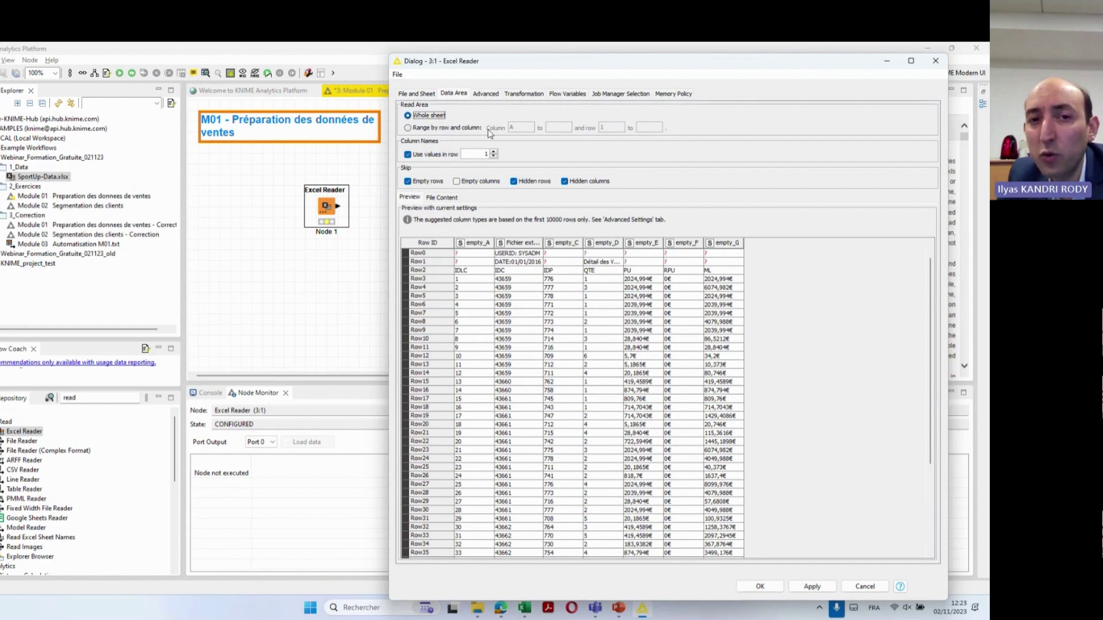
click(409, 128)
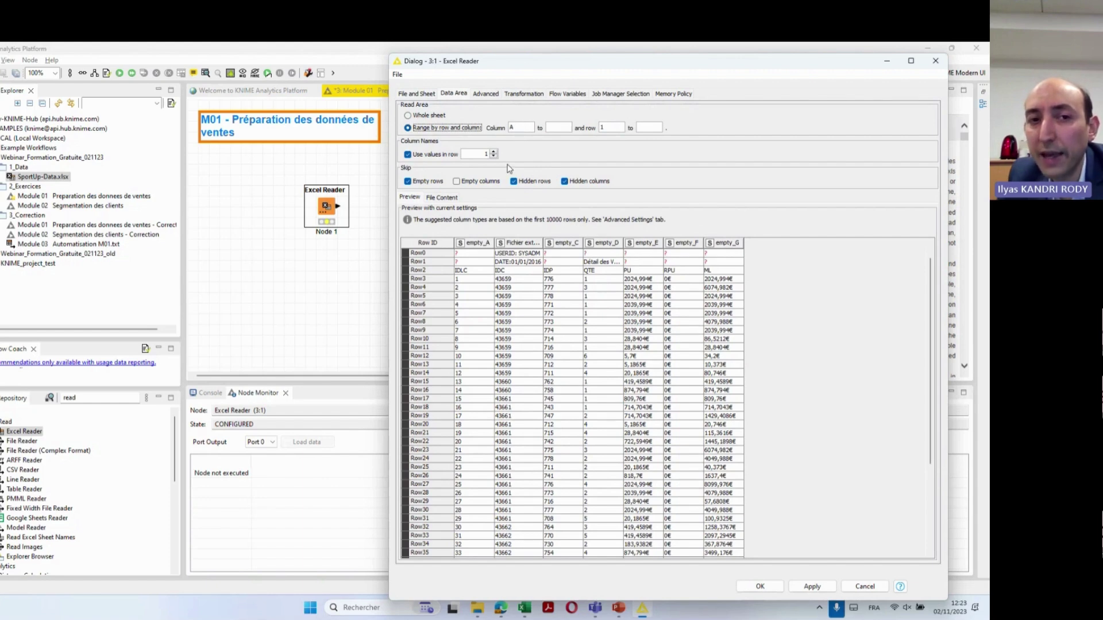
Check in Excel which columns and which header row the LigneCommande table uses, and return to the Excel Reader configuration in KNIME
key(alt+Tab)
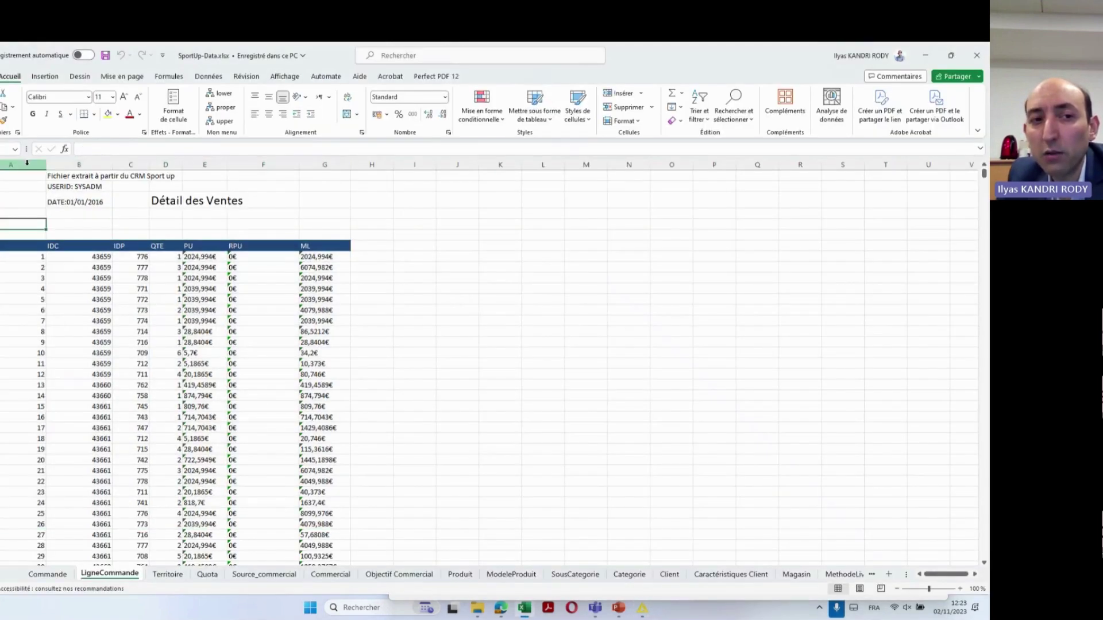
drag(27, 165, 165, 156)
drag(293, 156, 86, 165)
click(13, 234)
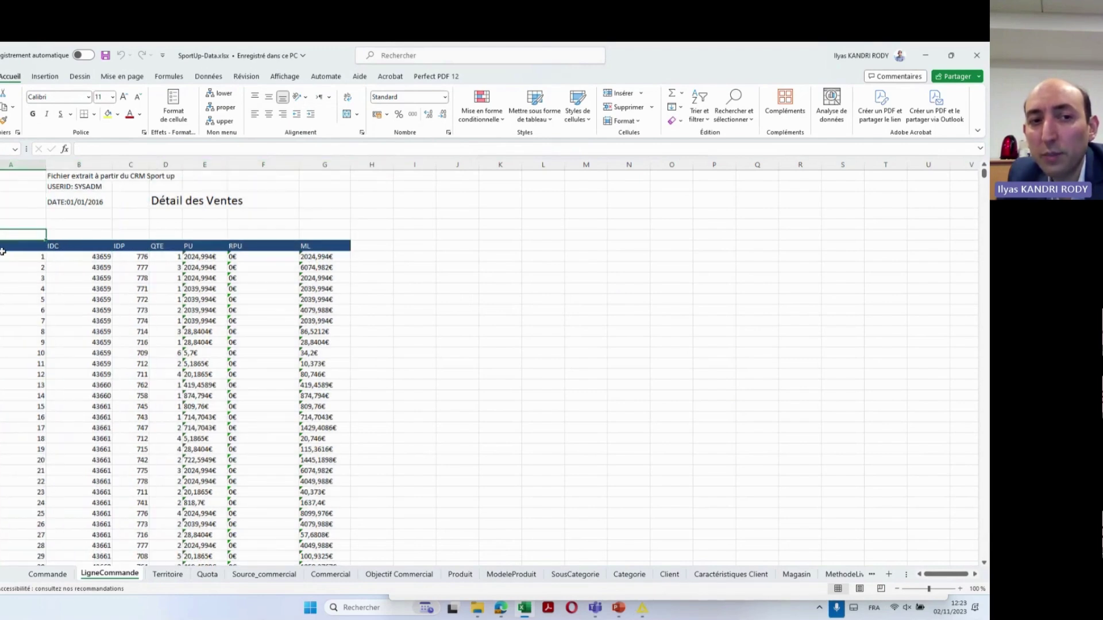
key(alt+Tab)
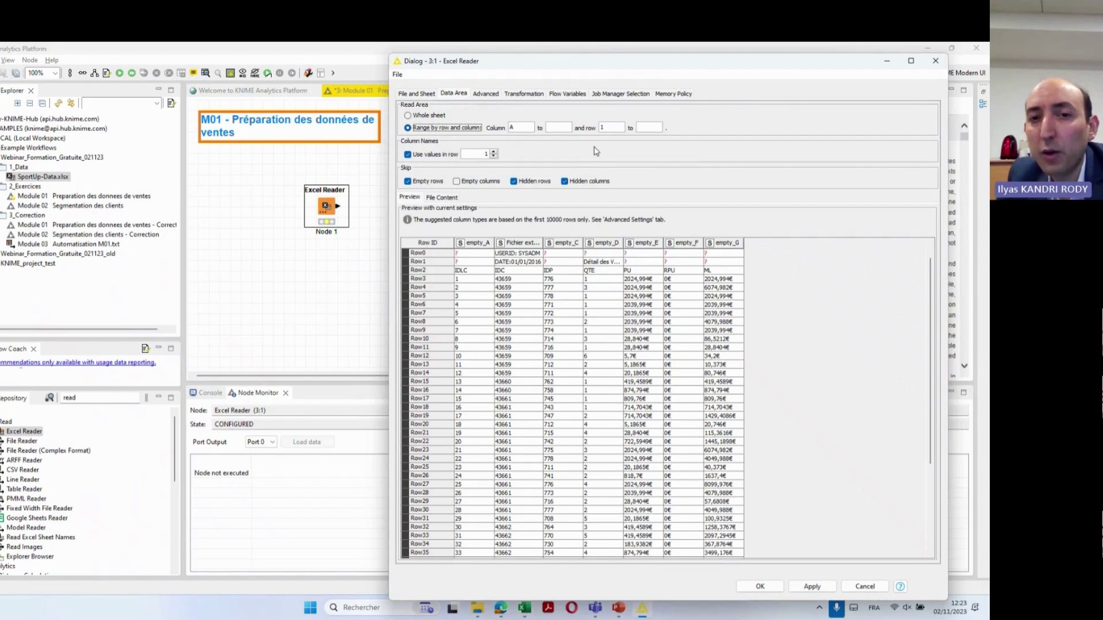
key(alt+Tab)
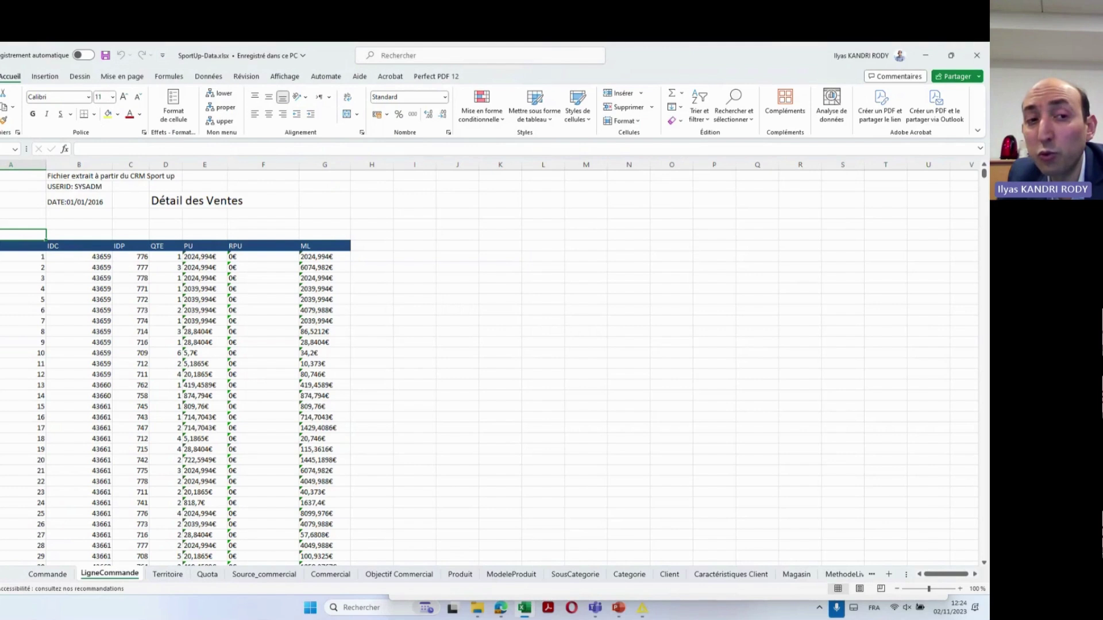
click(1, 246)
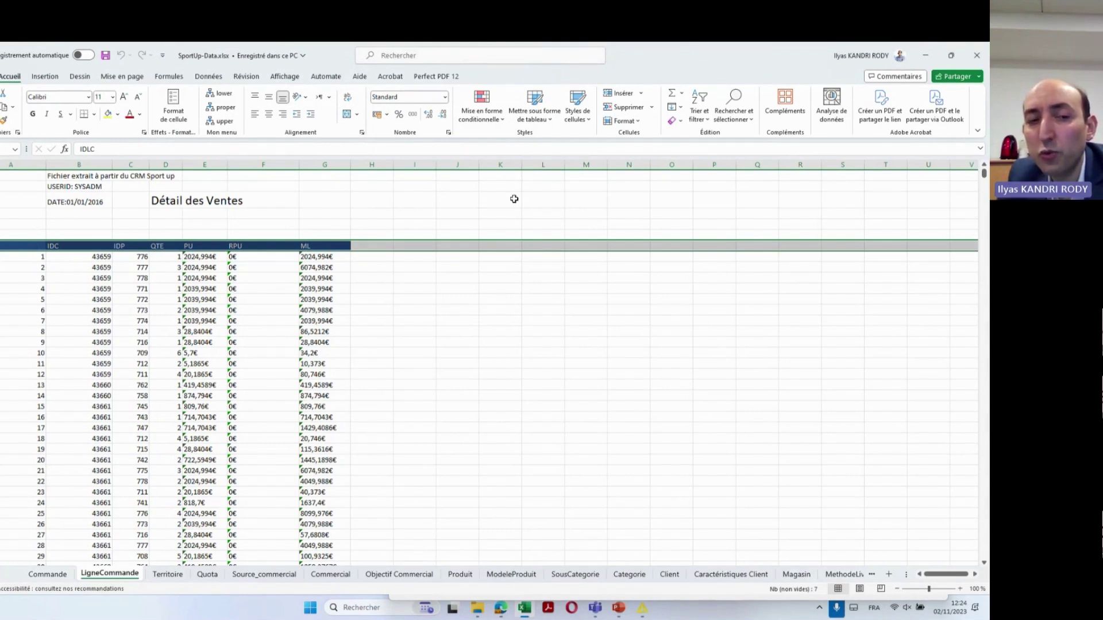
key(alt+Tab)
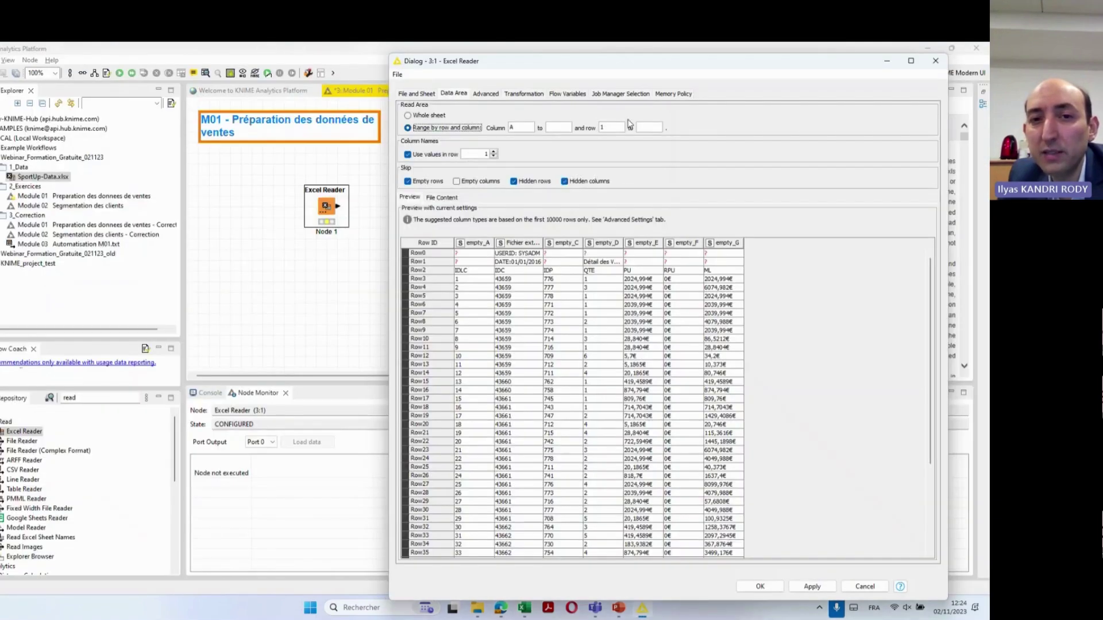
Set the first row of the Excel Reader's read range to 7
click(624, 127)
key(BackSpace)
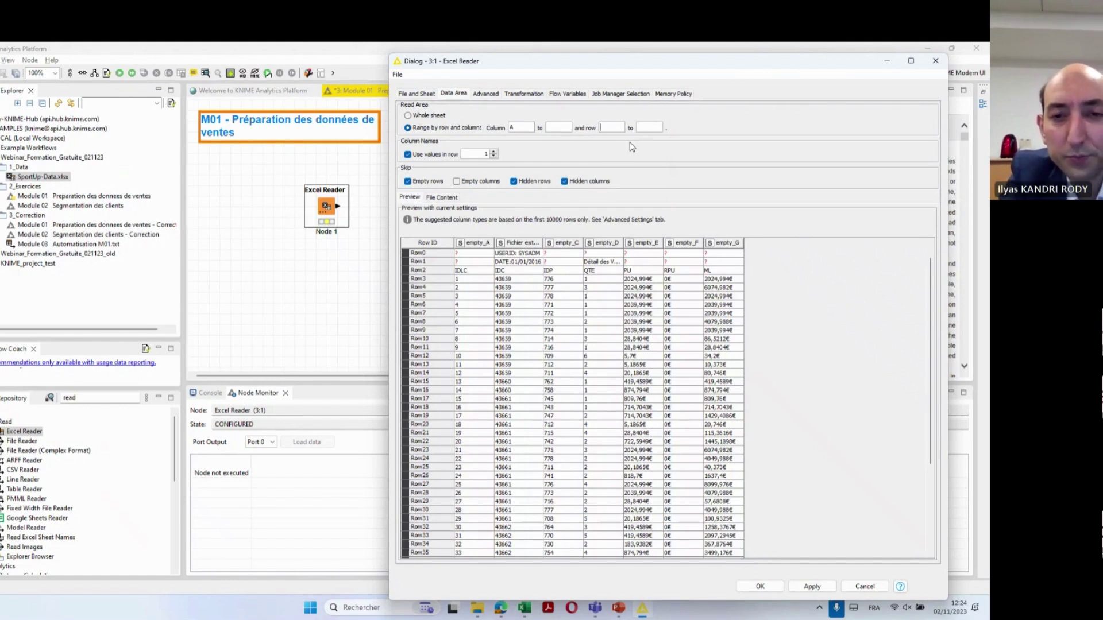
text(7)
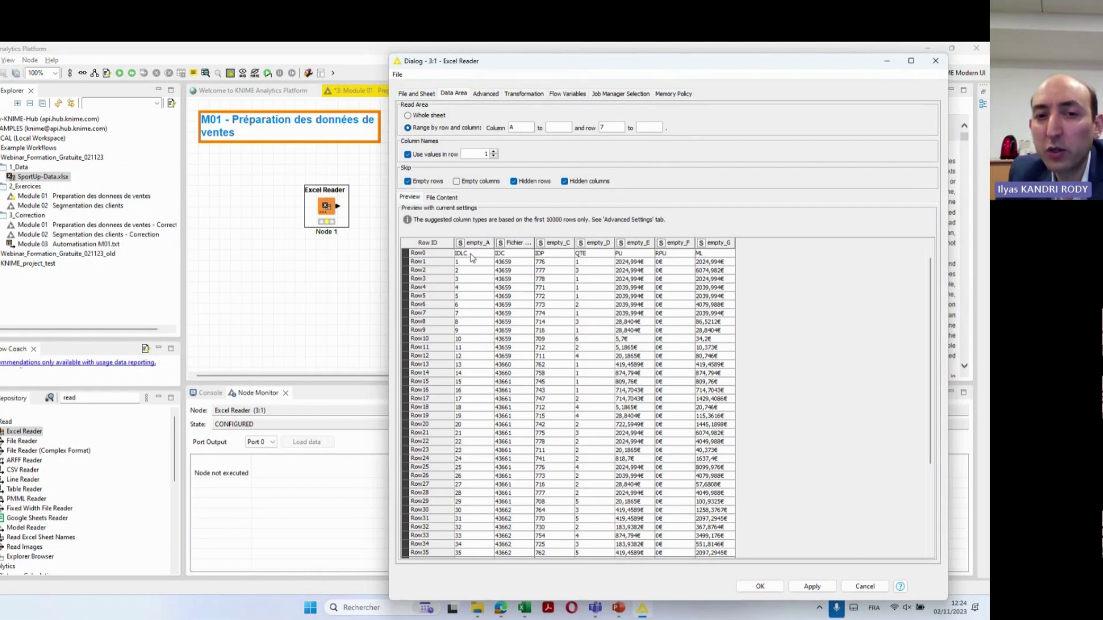
Highlight the LigneCommande table from its header row in Excel, and return to the KNIME preview for comparison
key(alt+Tab)
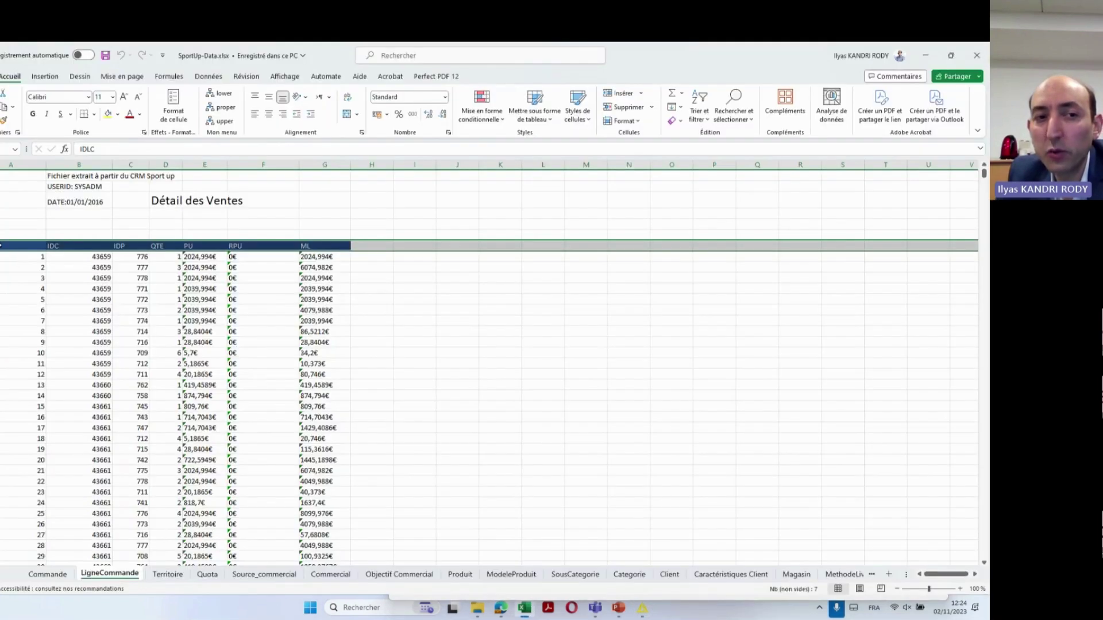
drag(1, 246, 332, 544)
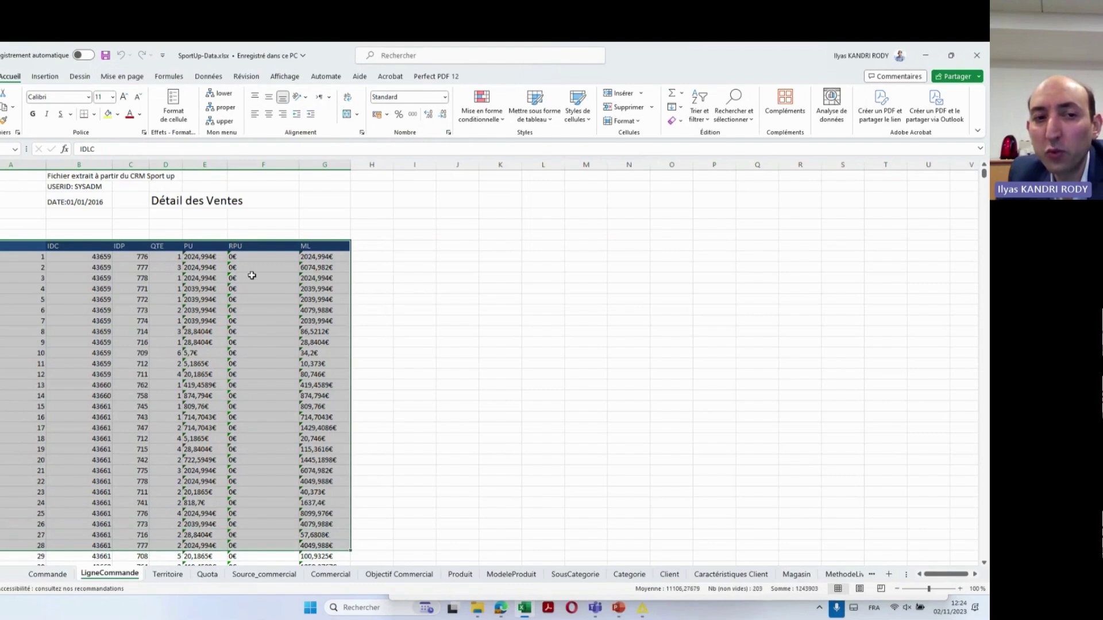
click(603, 253)
key(alt+Tab)
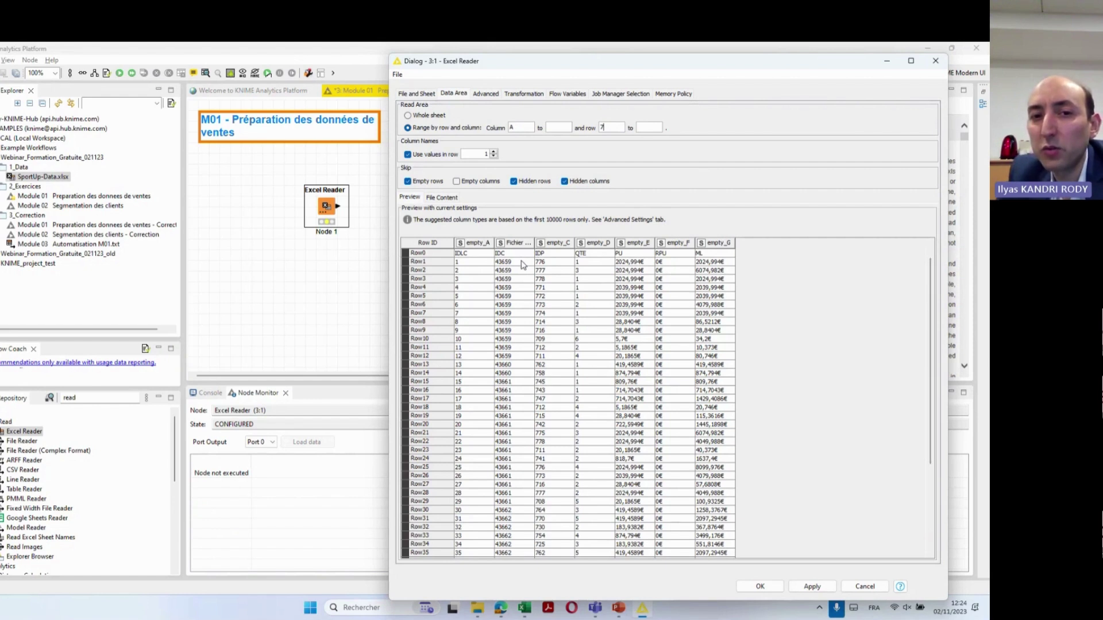
Review the Excel Reader's file and sheet settings and its advanced settings, and return to the data area settings
click(423, 94)
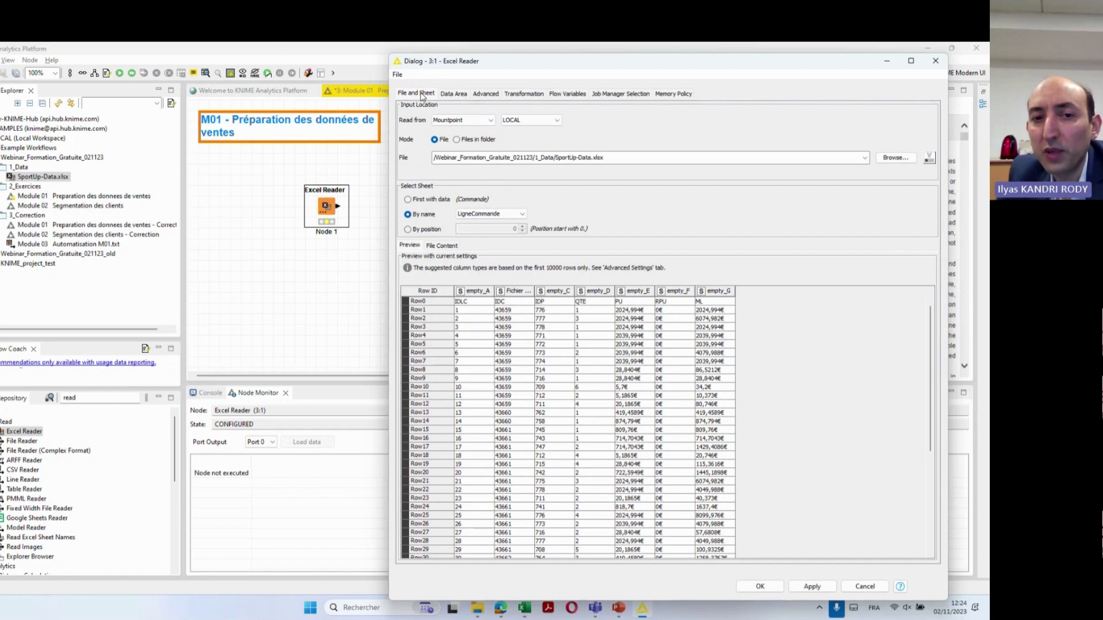
click(487, 95)
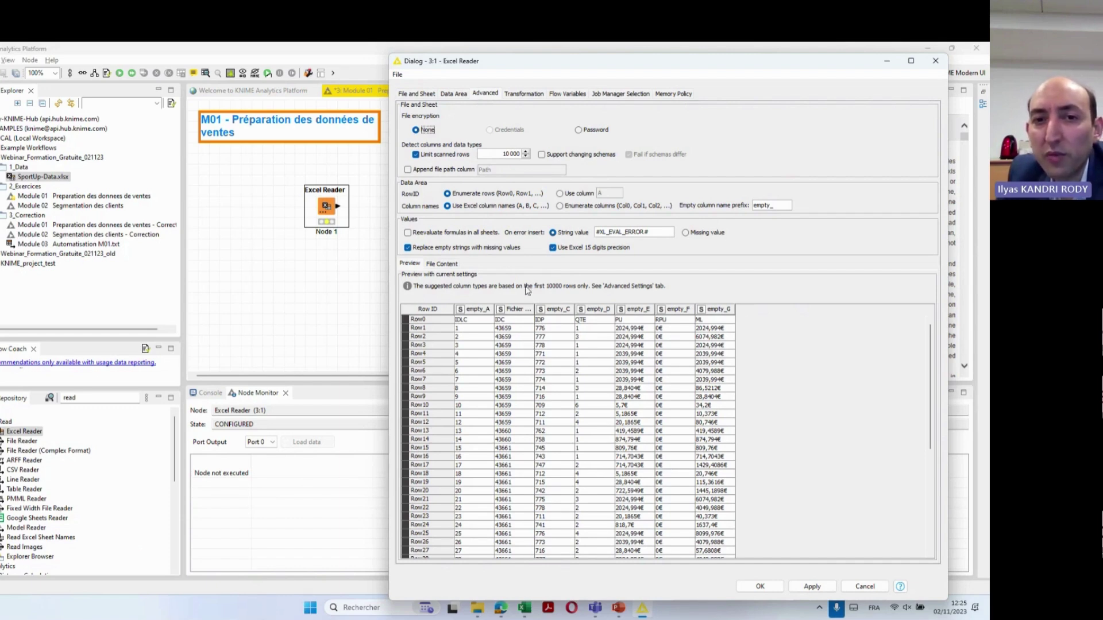
click(454, 95)
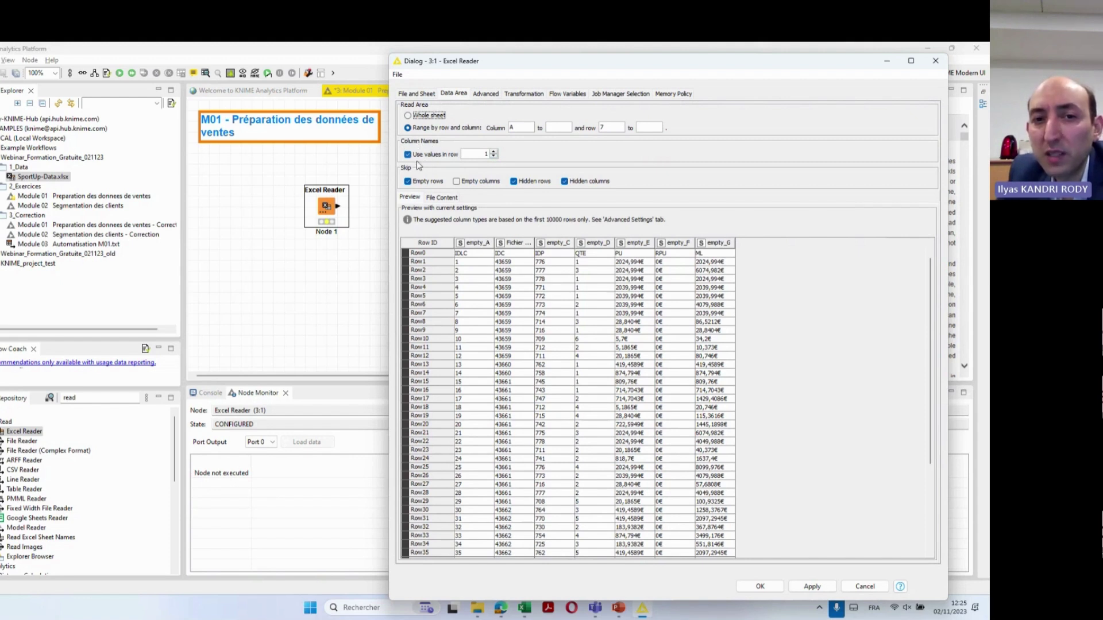
Check the header row of the LigneCommande sheet in Excel and set the Excel Reader to take column names from row 7
double_click(481, 155)
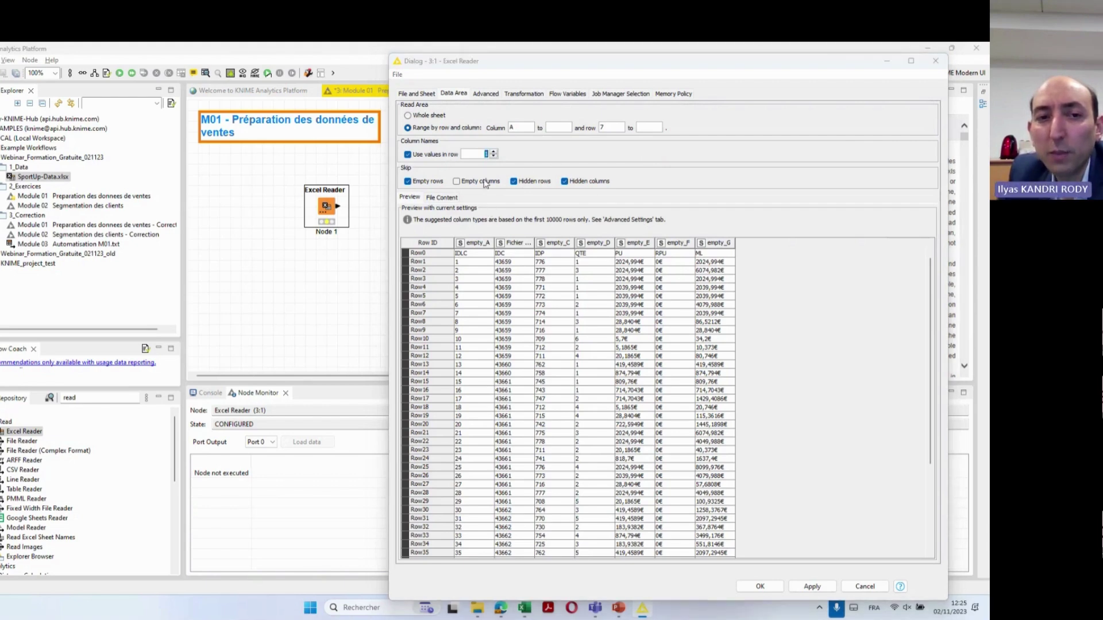
key(alt+Tab)
click(2, 246)
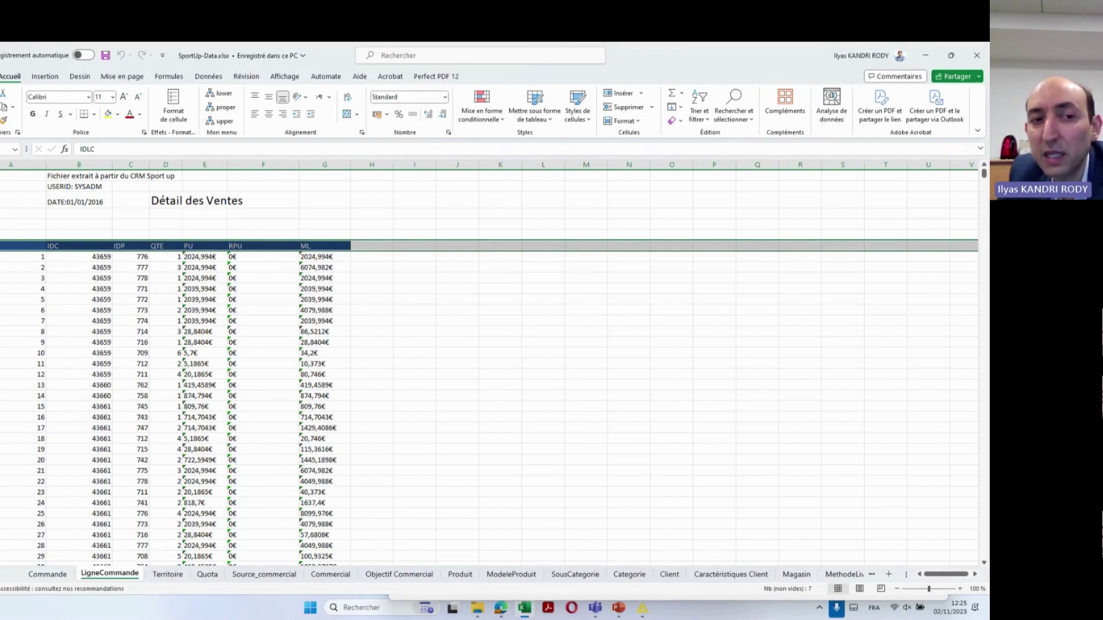
click(388, 261)
key(alt+Tab)
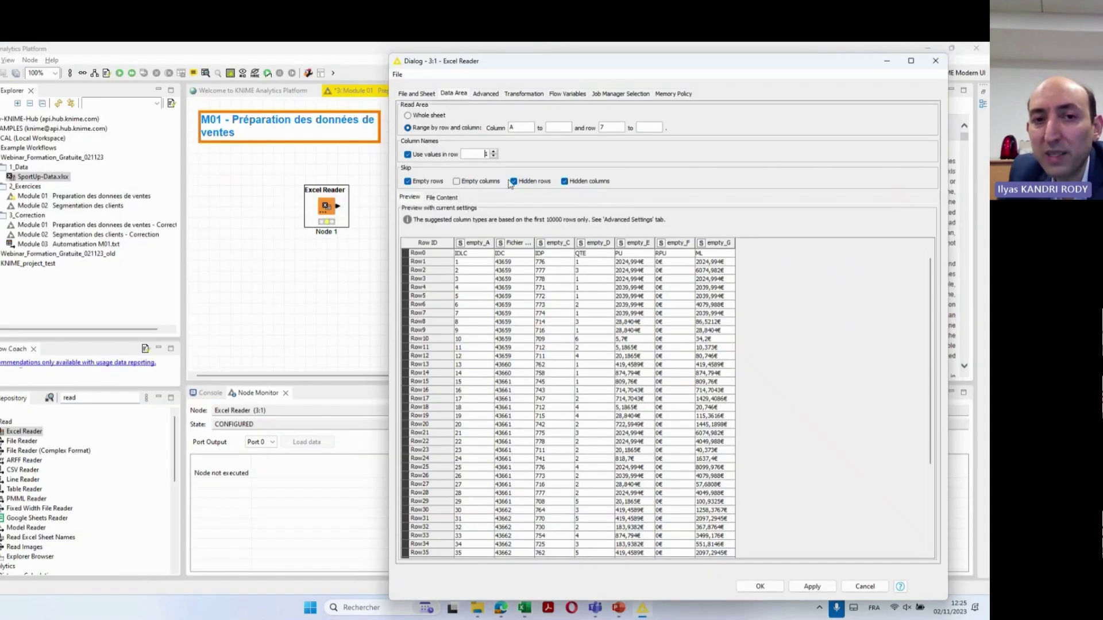
double_click(484, 154)
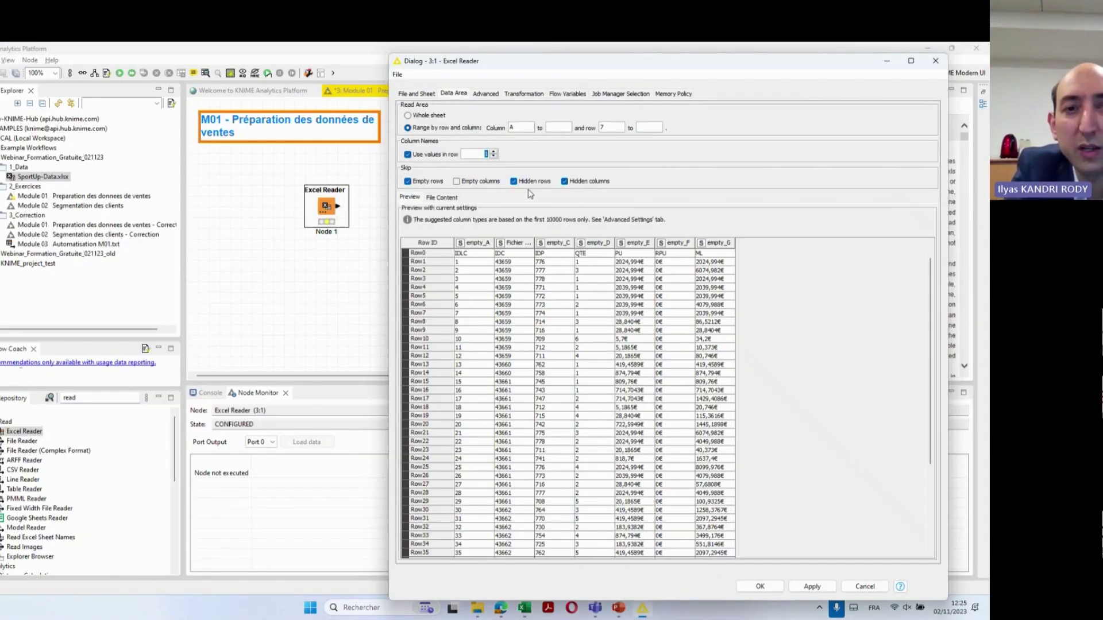
text(7)
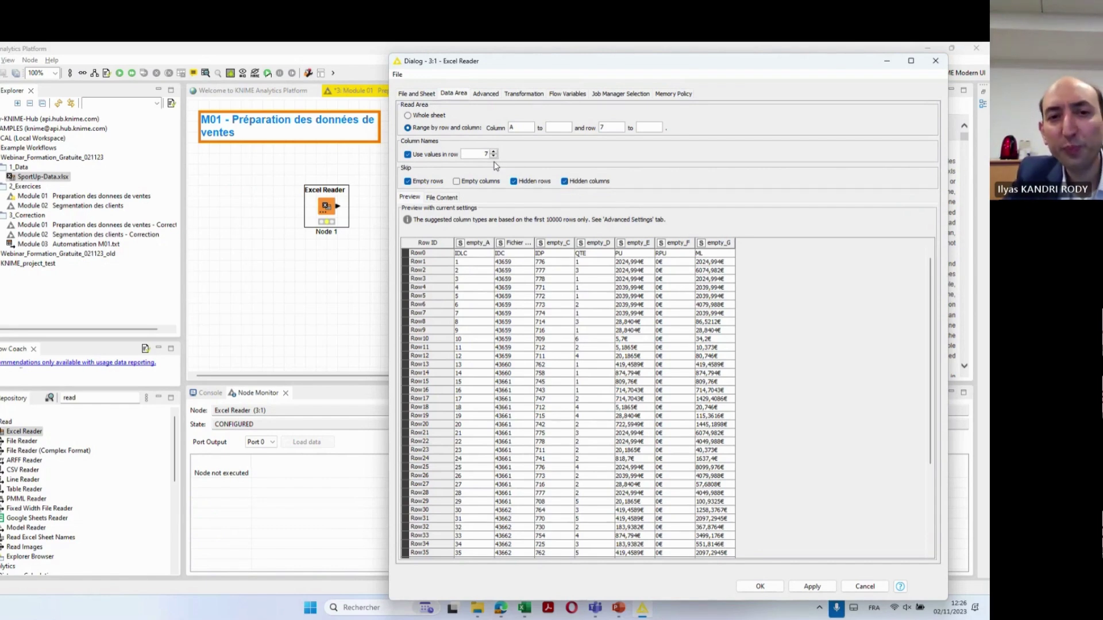
click(488, 280)
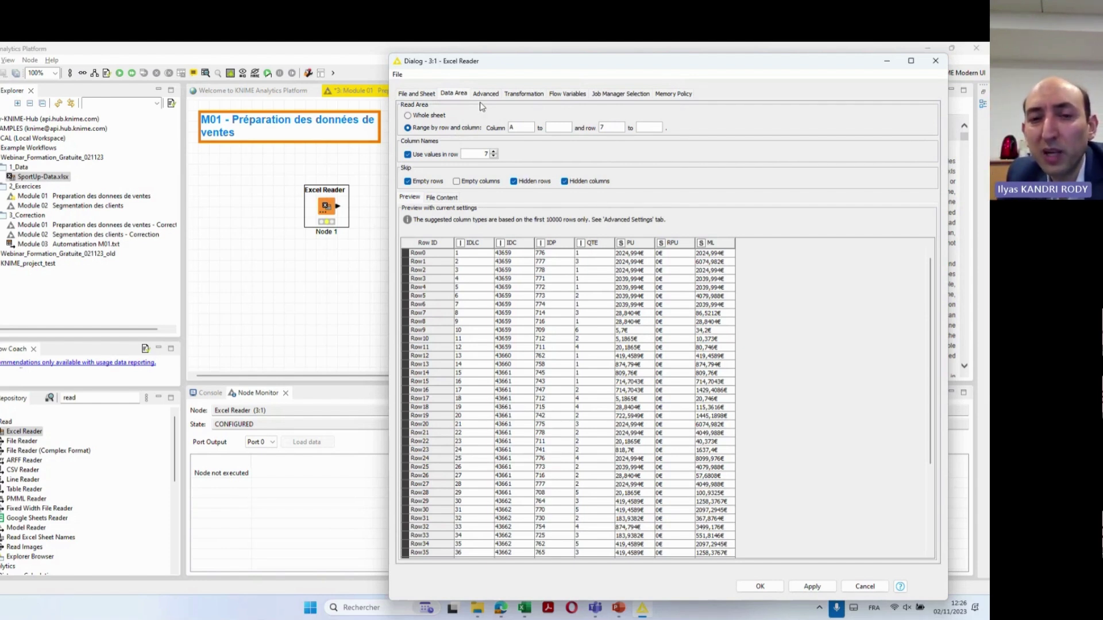
Switch to the Résultat attendu slide in PowerPoint and examine the column renaming instructions, highlighting IDLC
key(alt+Tab)
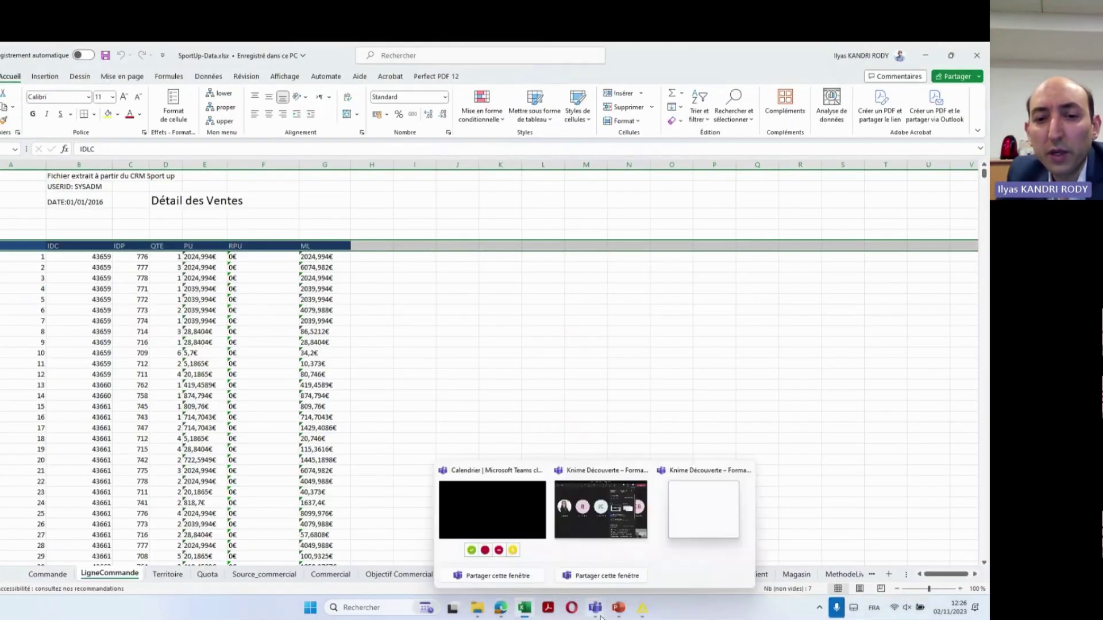
click(620, 611)
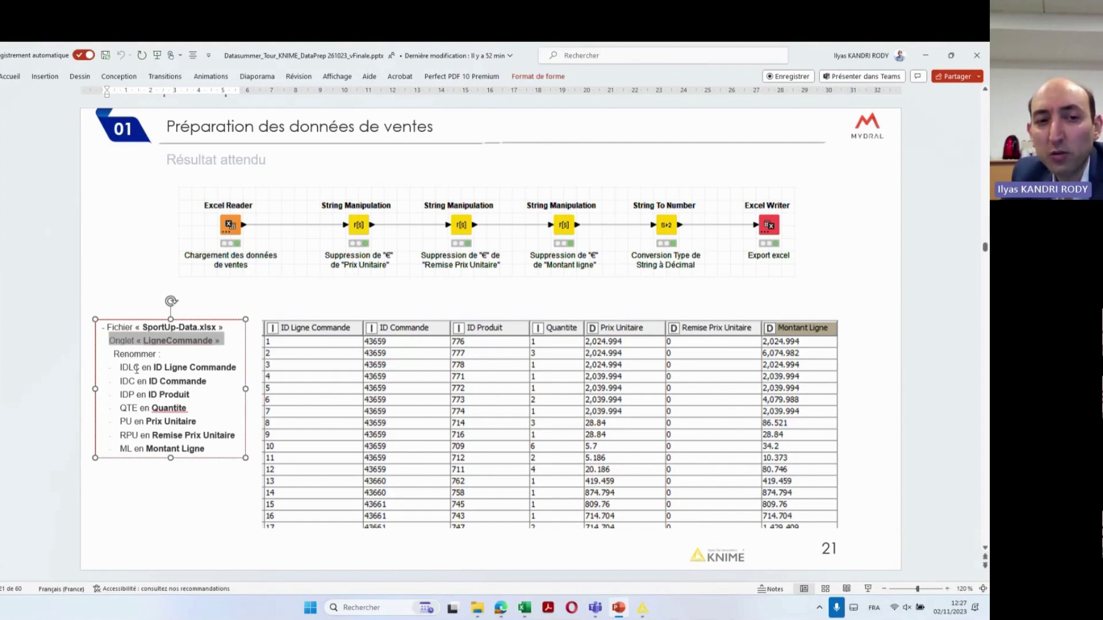
drag(139, 367, 122, 366)
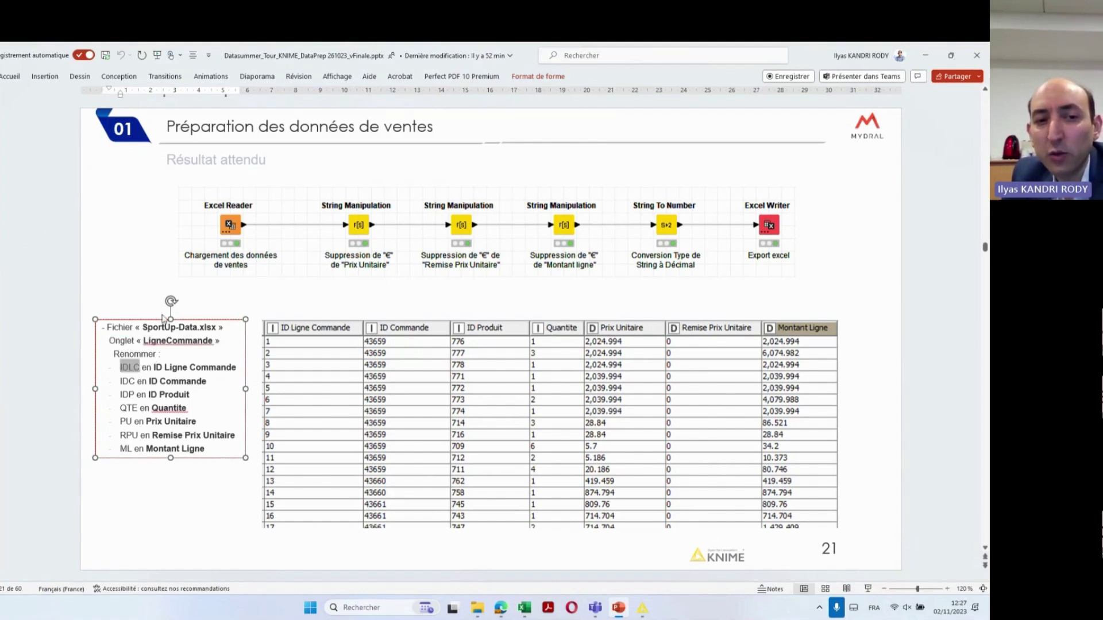
right_click(154, 367)
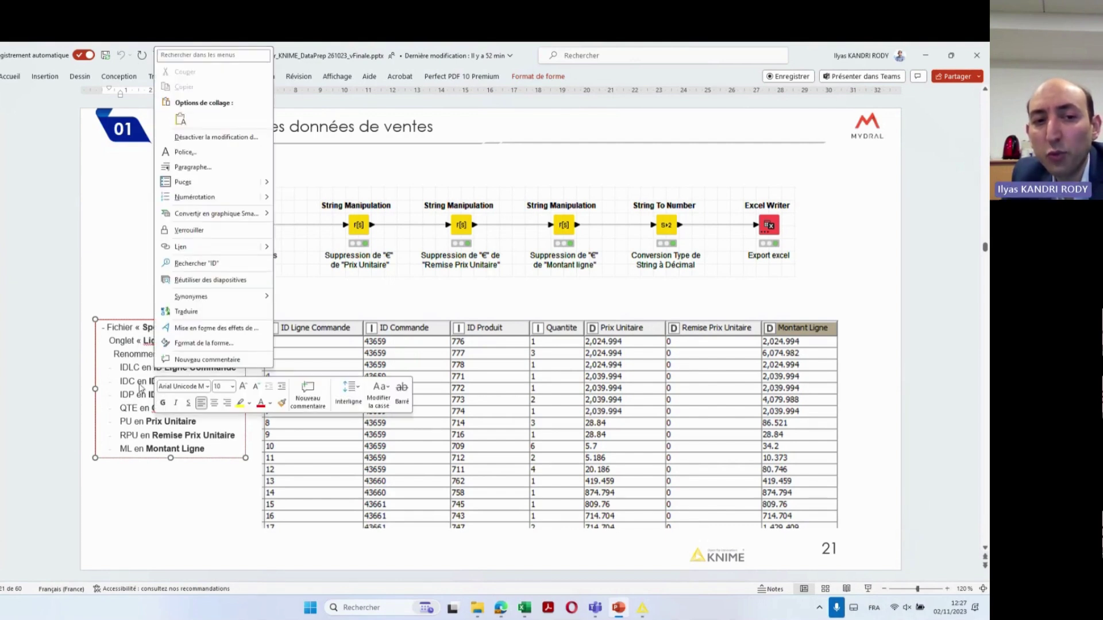
key(Escape)
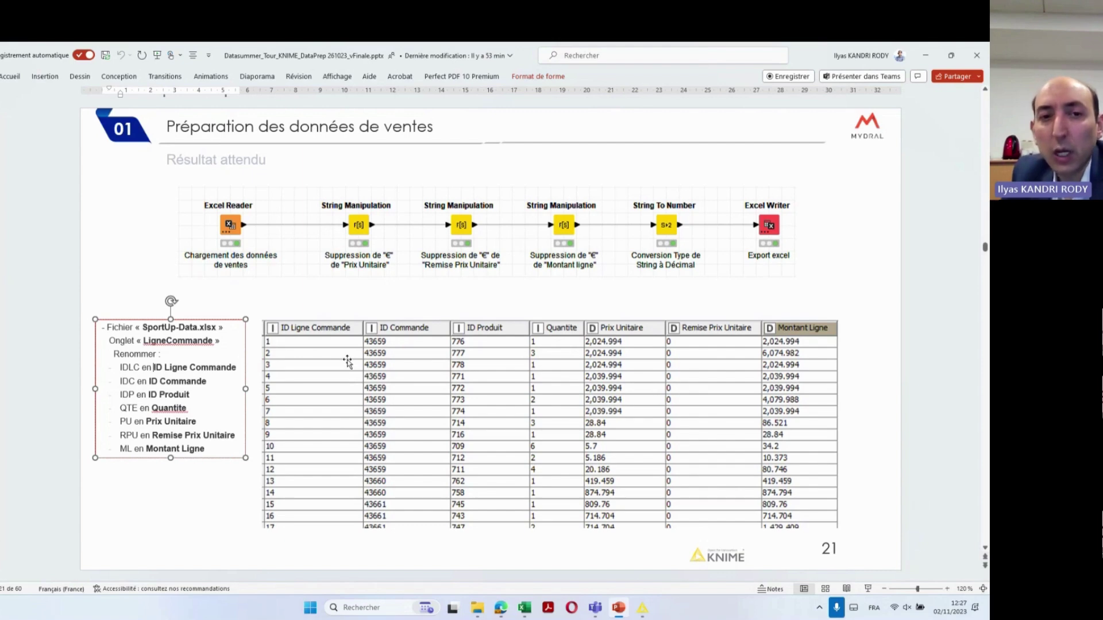
key(alt+Tab)
key(alt+Tab)
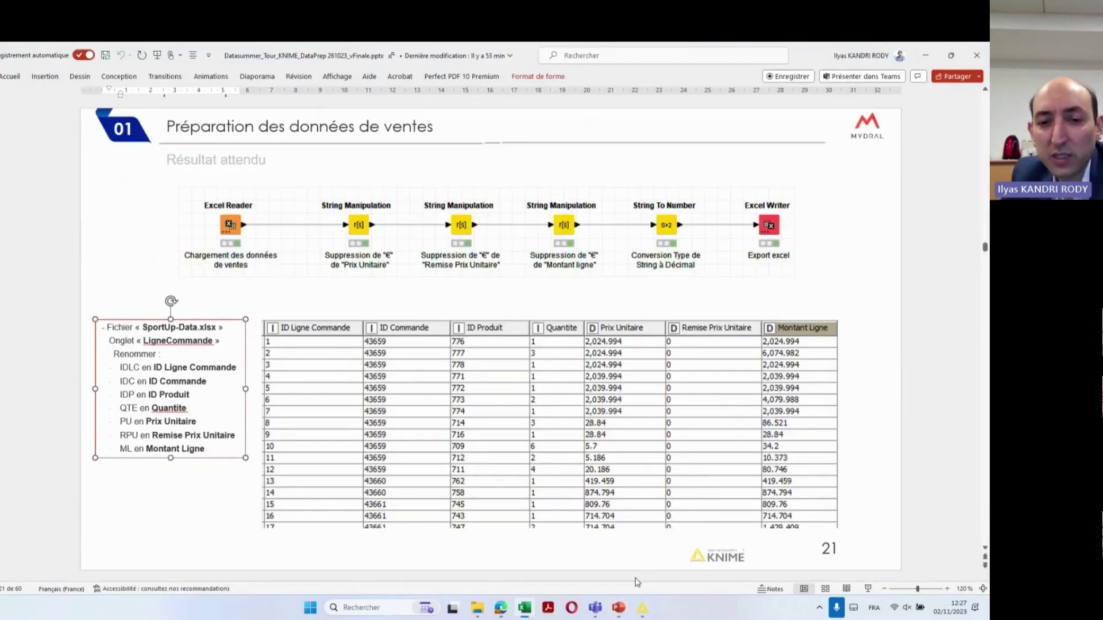
Return to the Excel Reader configuration in KNIME and rename the IDLC column as "ID Ligne de commande" in its transformations
click(629, 570)
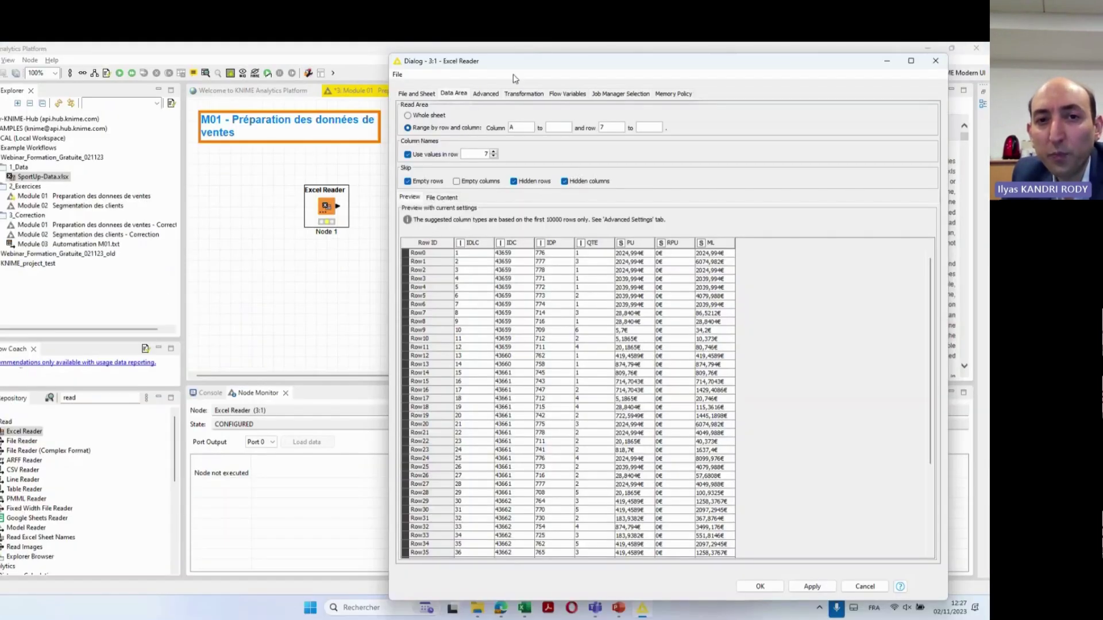
drag(512, 62, 408, 64)
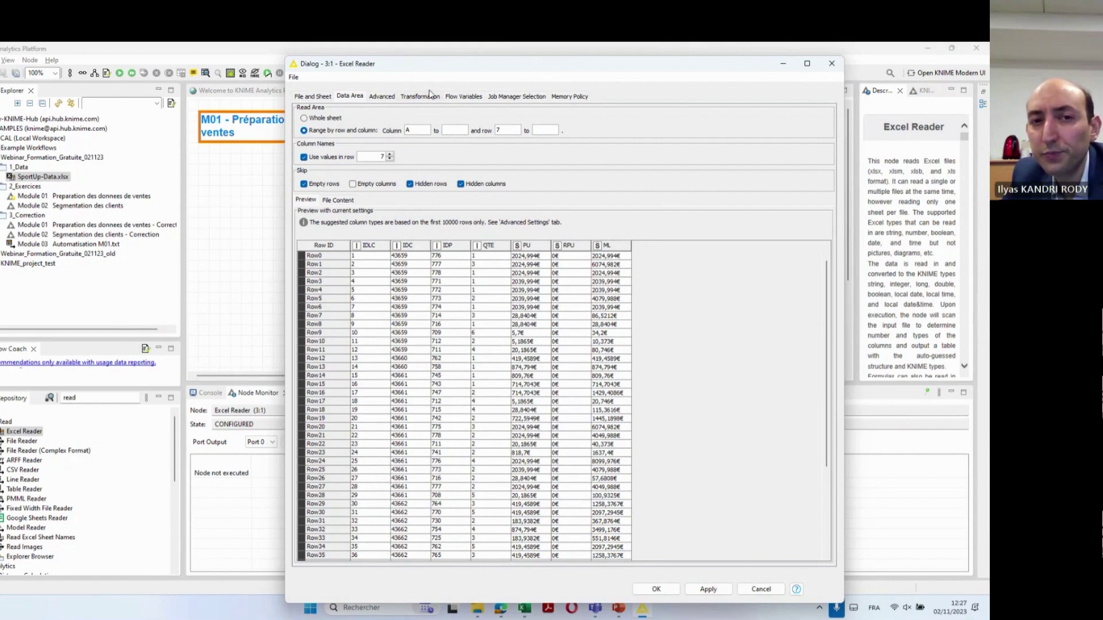
click(421, 101)
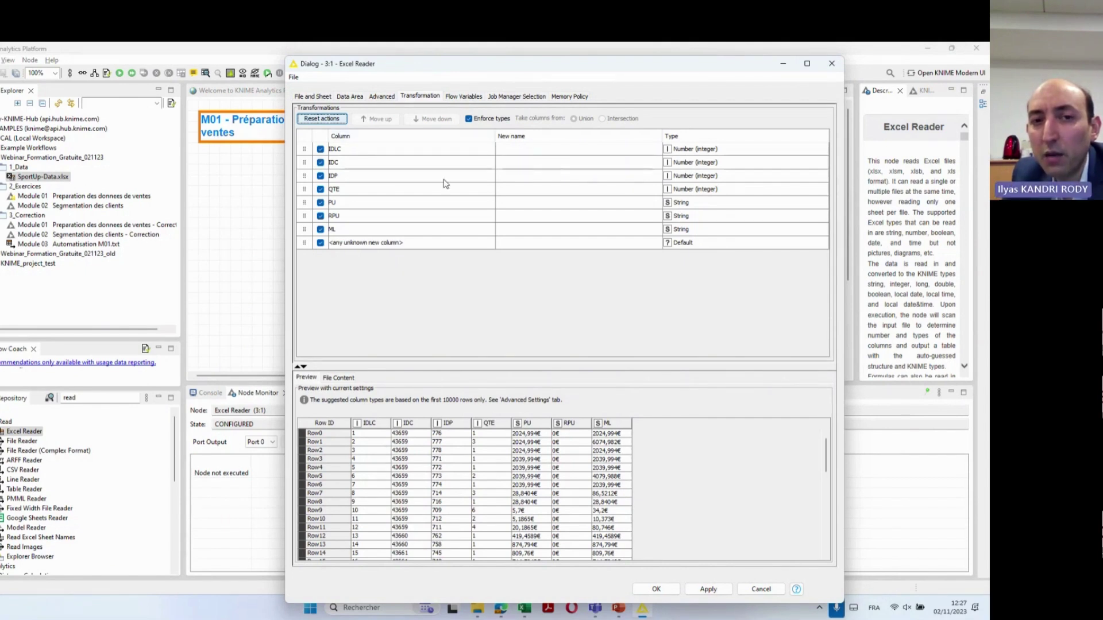
click(529, 152)
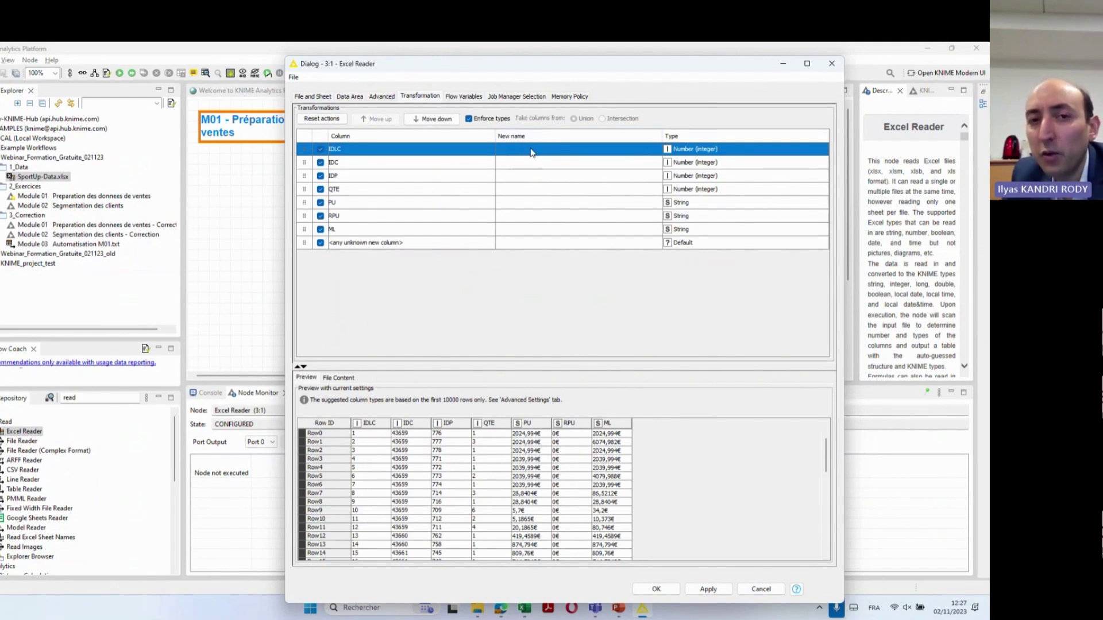
double_click(525, 151)
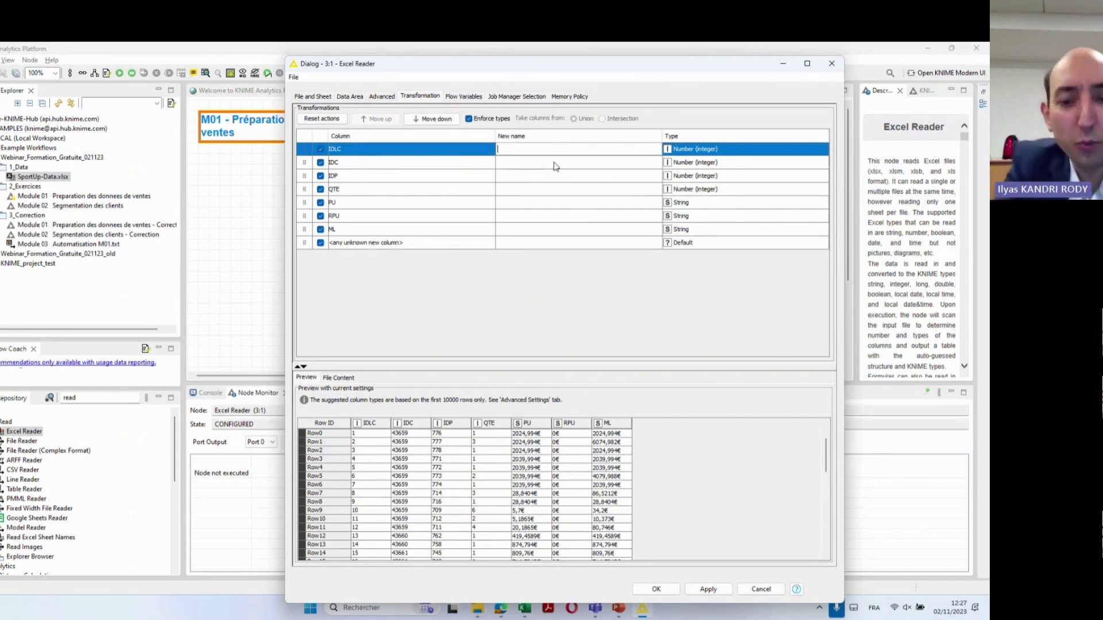
text(ID Li)
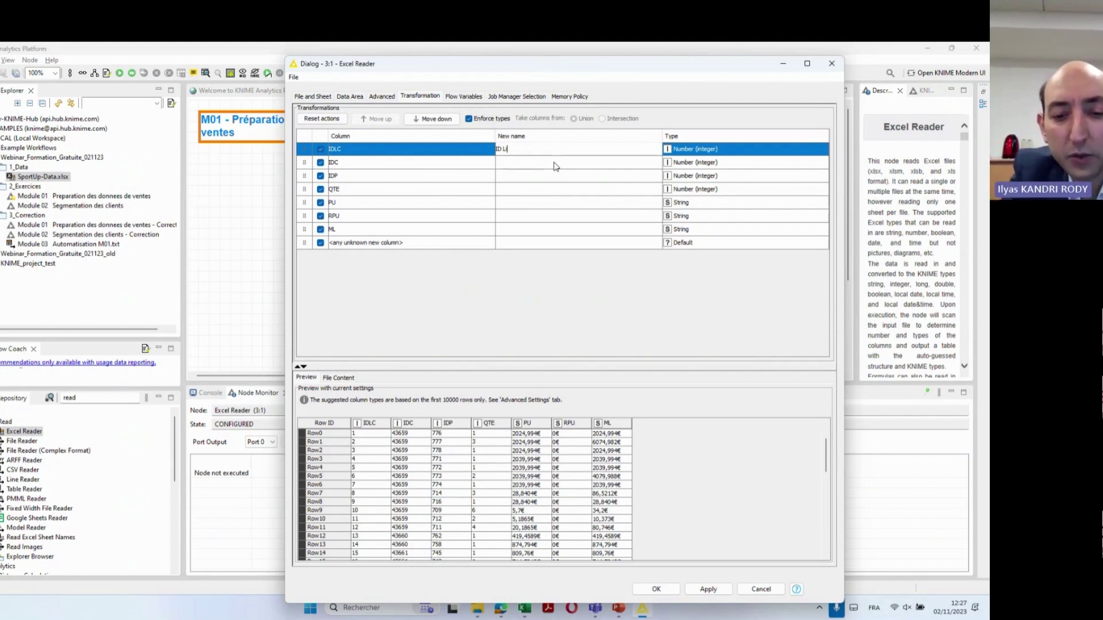
text(gne de c)
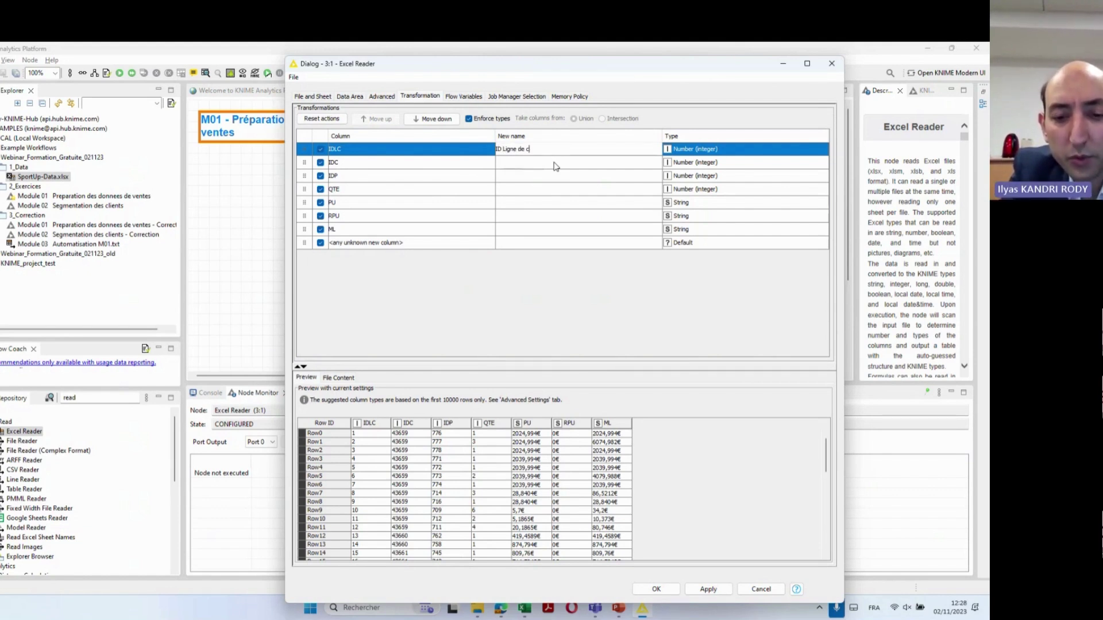
text(ommande)
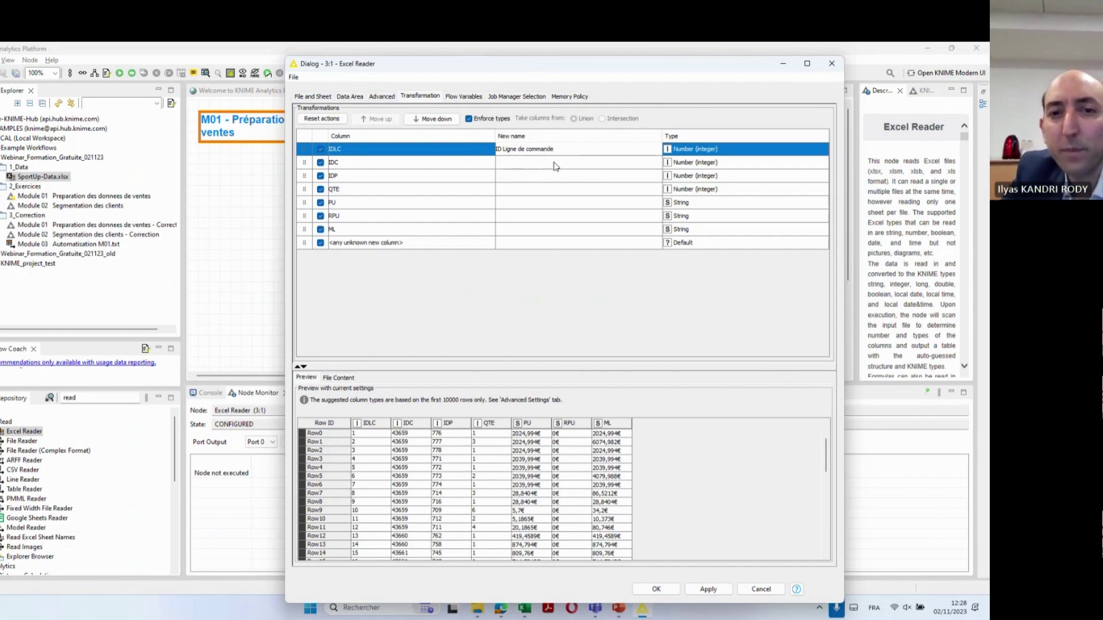
click(543, 167)
Check the renaming list on the PowerPoint slide, and rename IDC as "ID commande" and IDP as "ID produit" in the Excel Reader
key(alt+Tab)
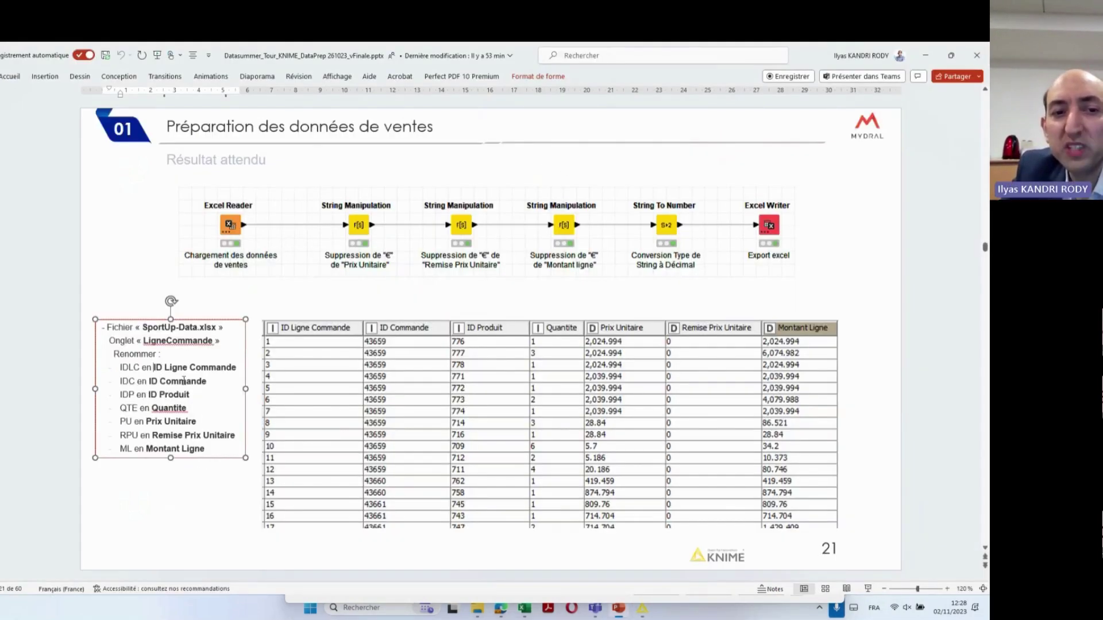
key(alt+Tab)
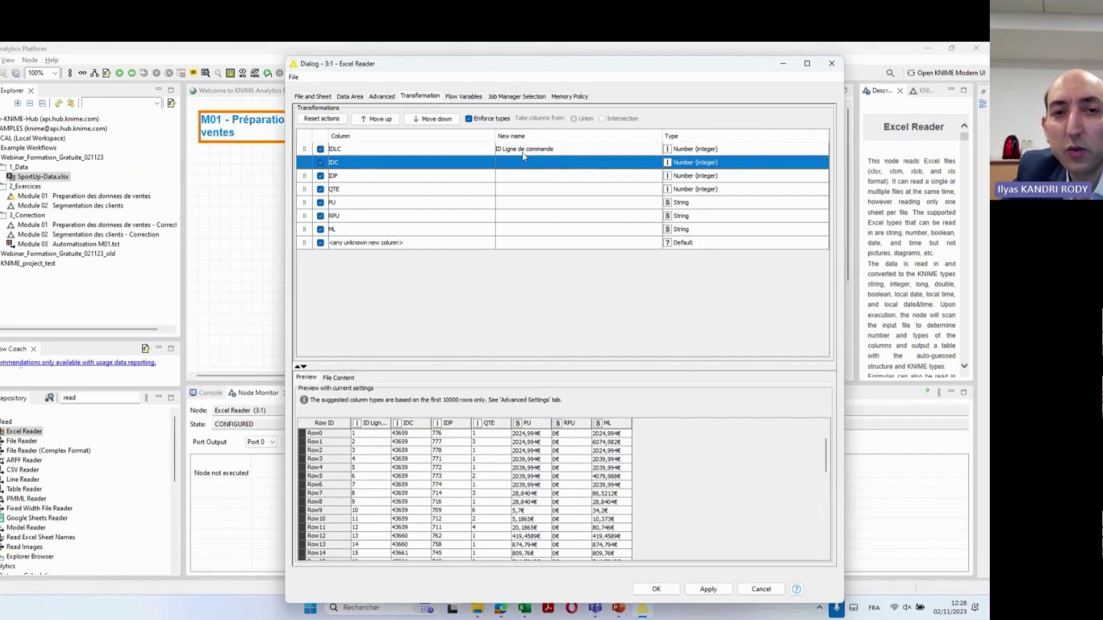
double_click(522, 161)
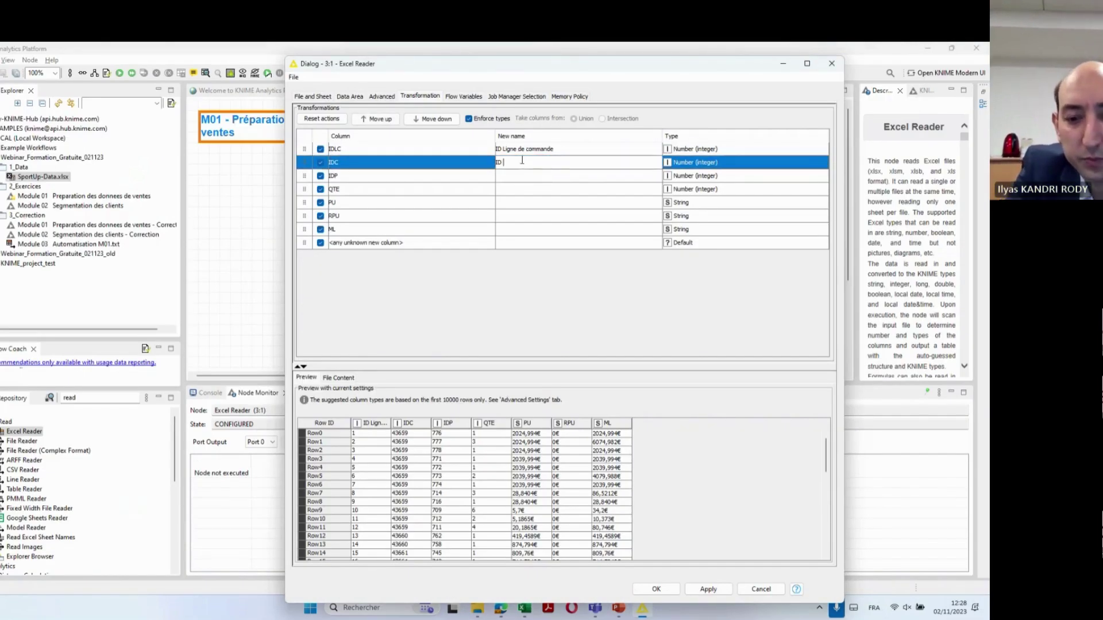
text(ID com)
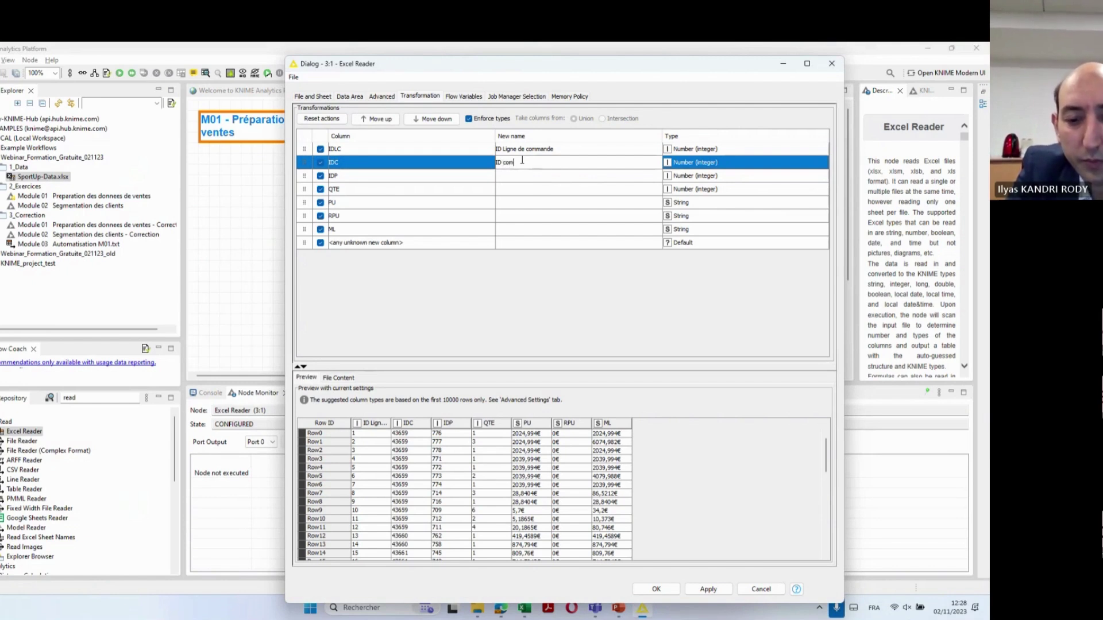
text(mande)
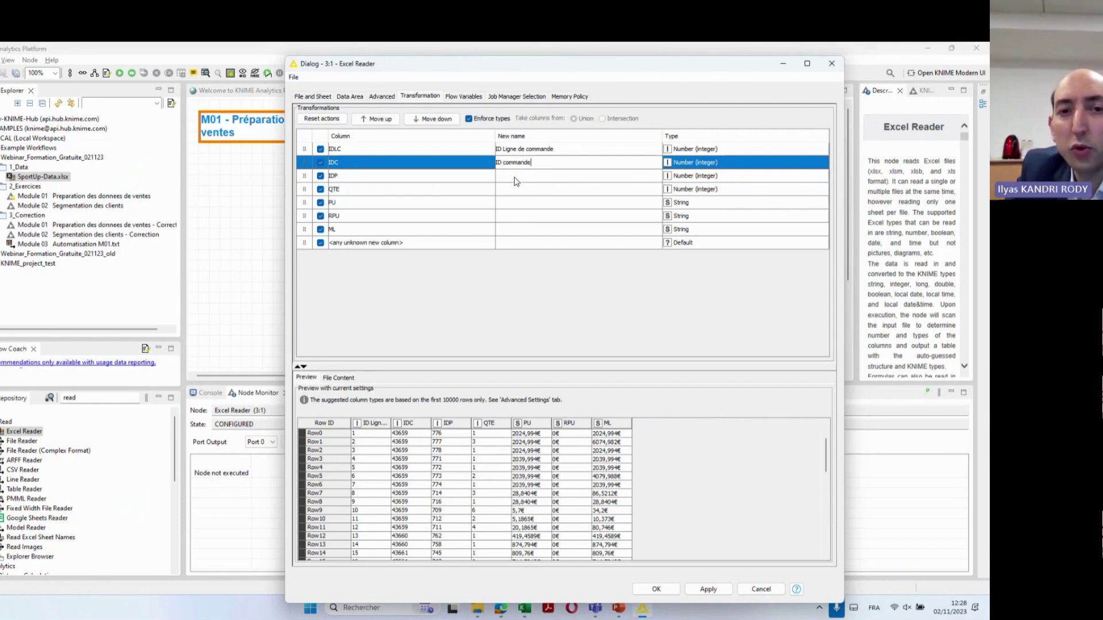
double_click(516, 176)
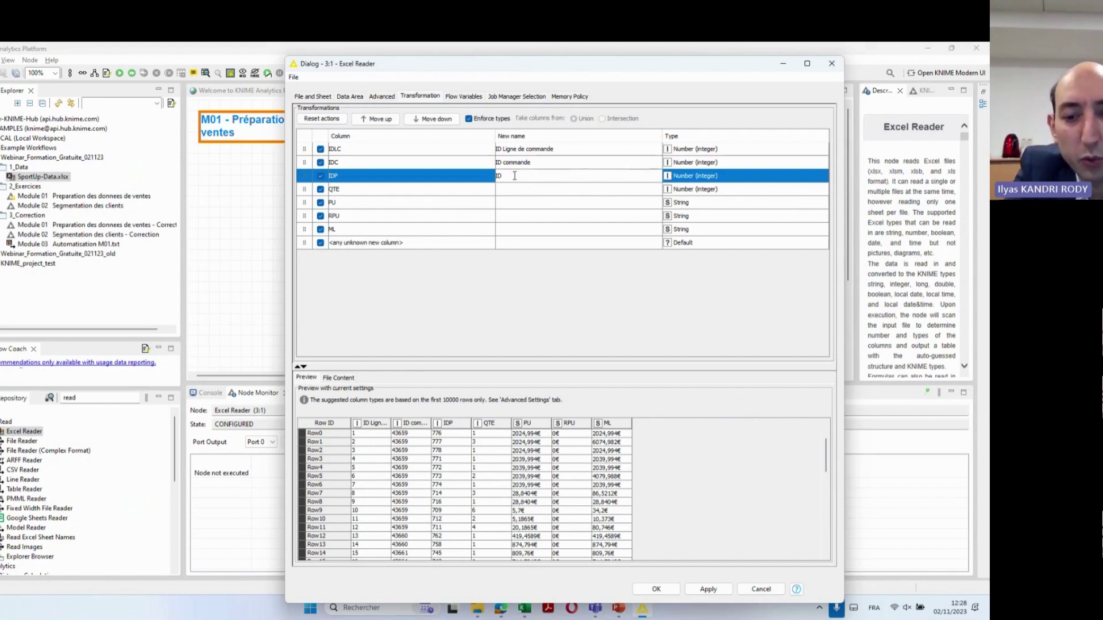
text(ID produit)
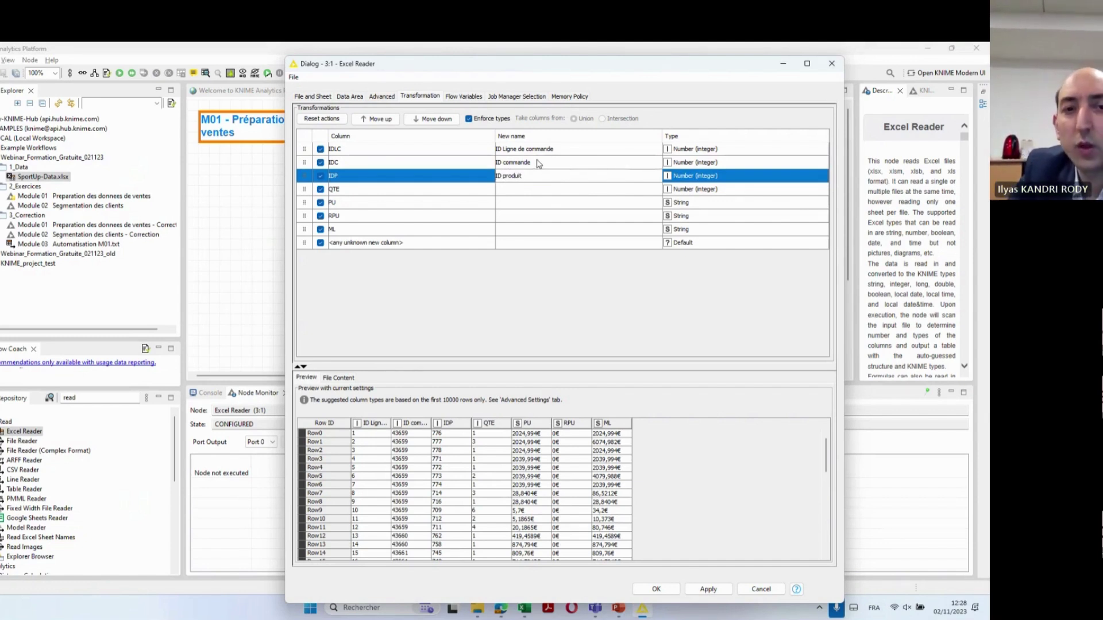
Look up the new name for QTE on the slide and rename that column as "Quantité" in the Excel Reader
click(519, 191)
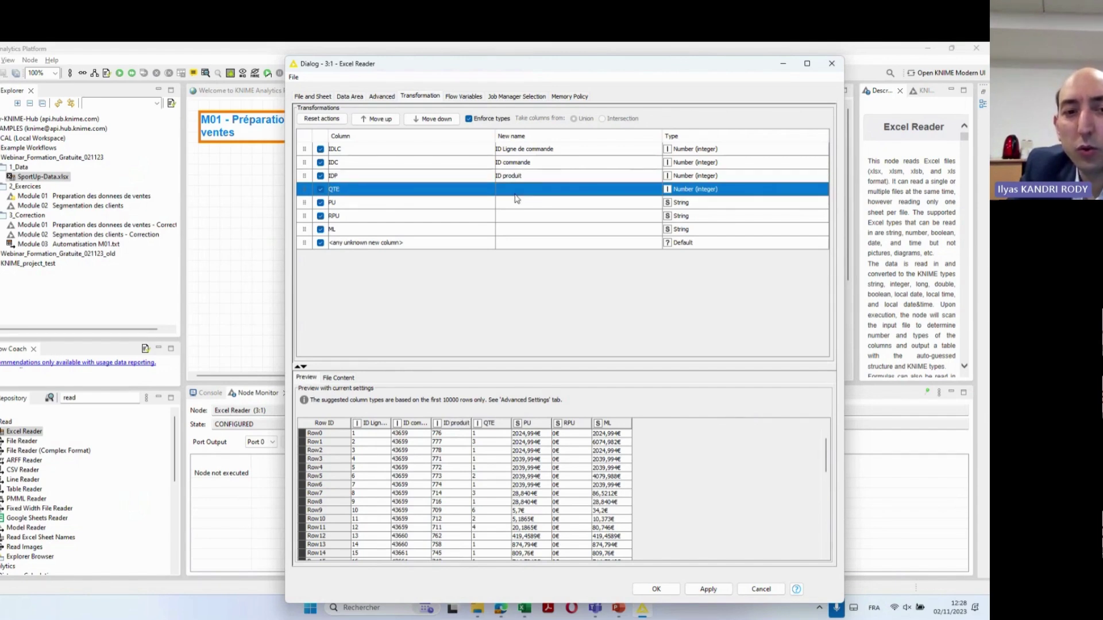
key(alt+Tab)
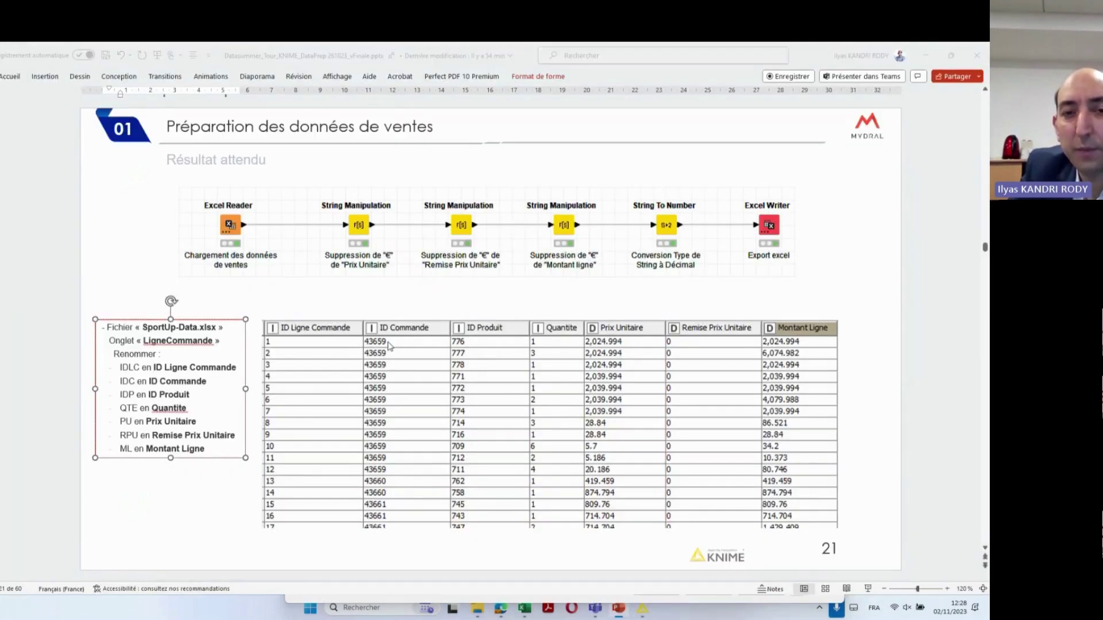
key(alt+Tab)
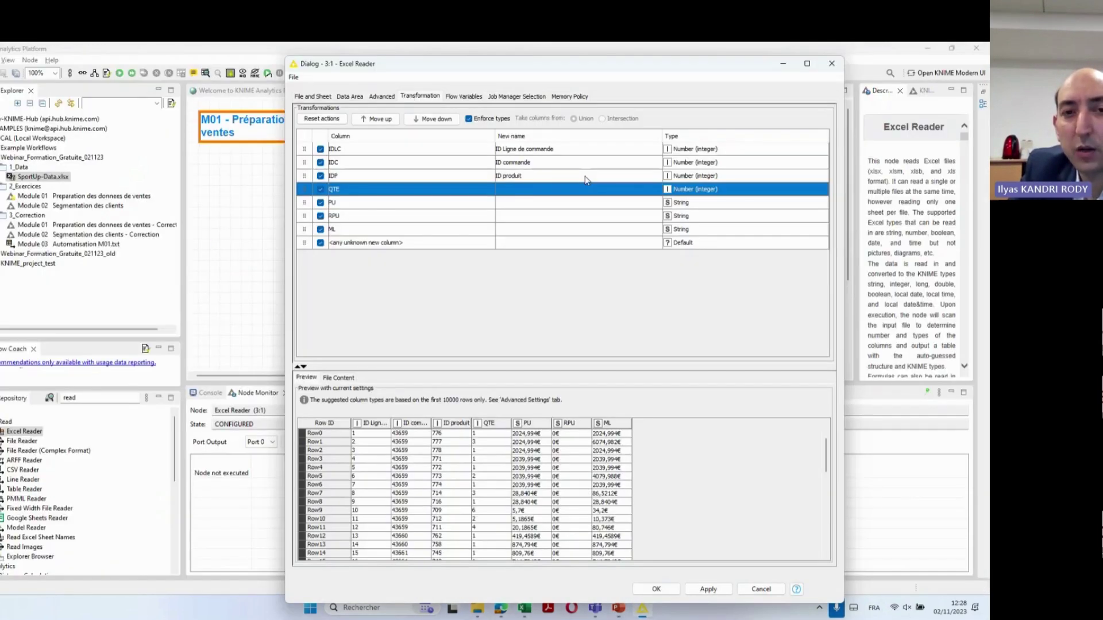
double_click(526, 190)
text(Quantité)
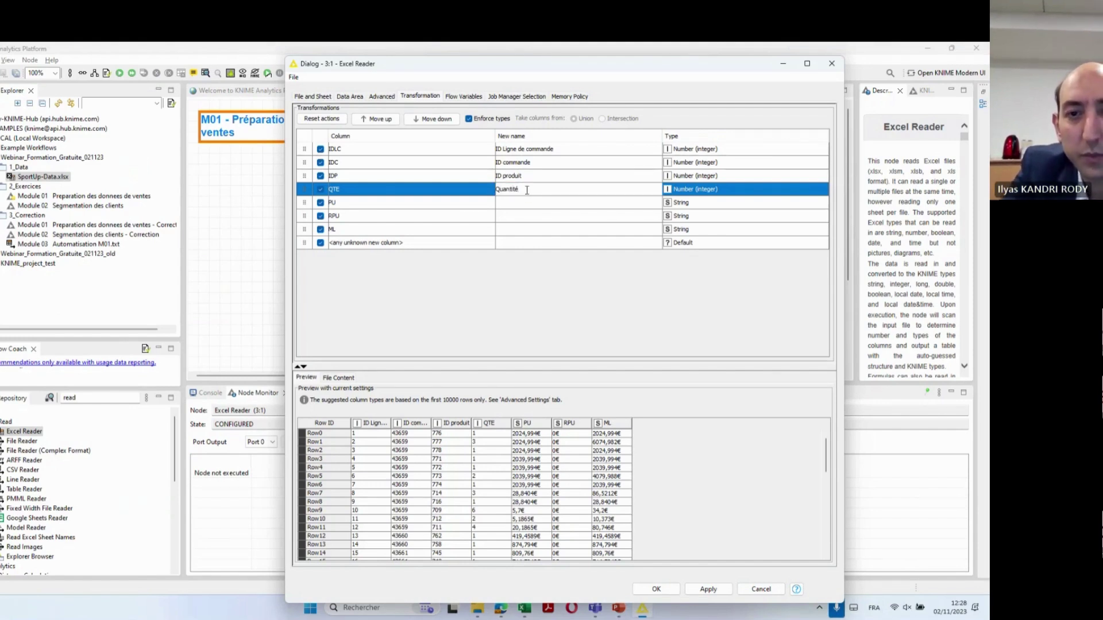
Consult the slide's renaming list again and rename the PU column as "Prix Unitaire" in the Excel Reader
key(alt+Tab)
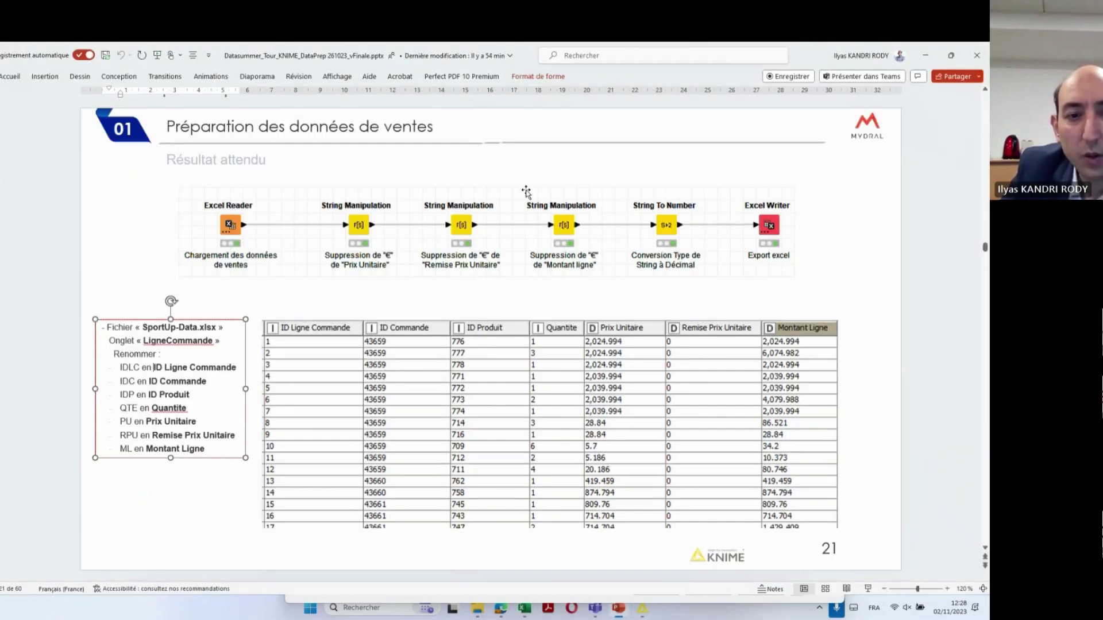
key(alt+Tab)
click(514, 205)
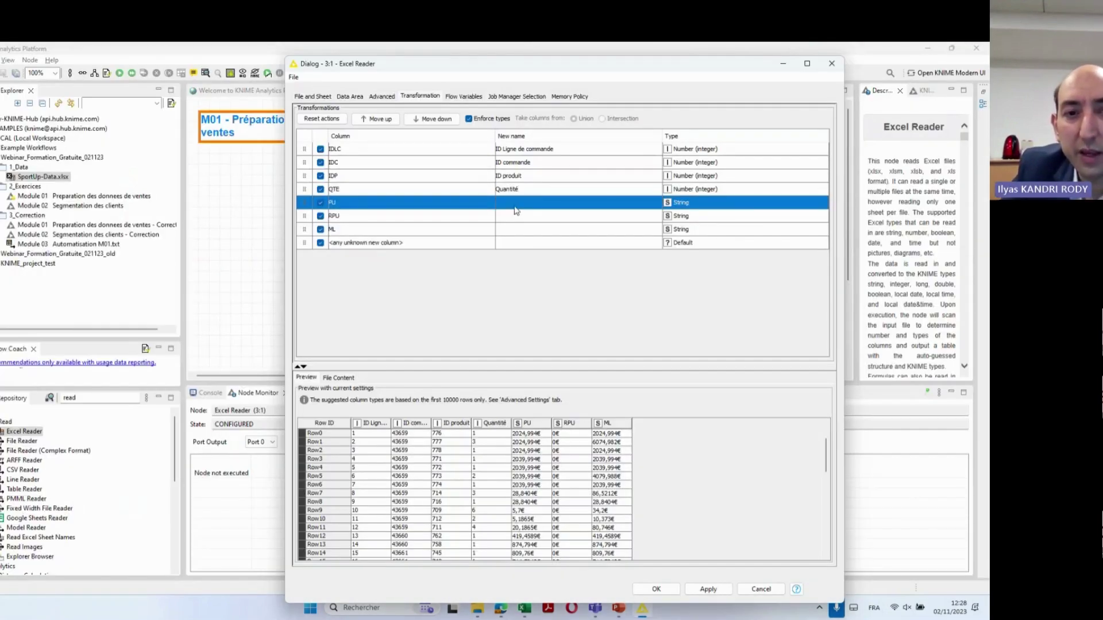
double_click(514, 207)
text(Prix Unitaire)
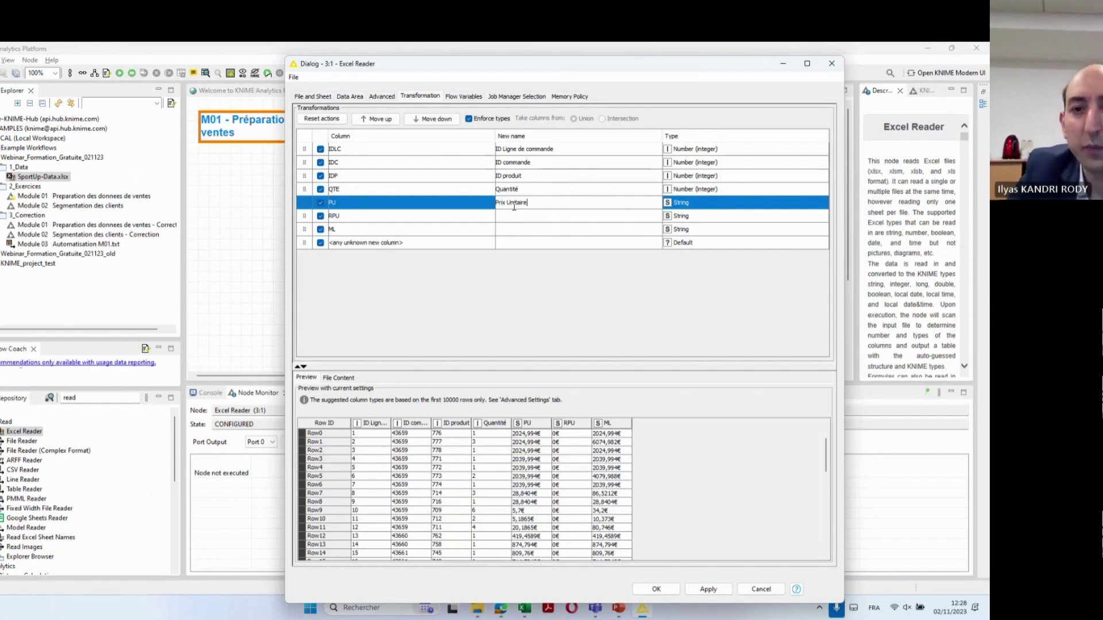
Rename RPU as "Remise Prix Unitaire" and ML as "Montant Ligne", applying the transformations
click(530, 218)
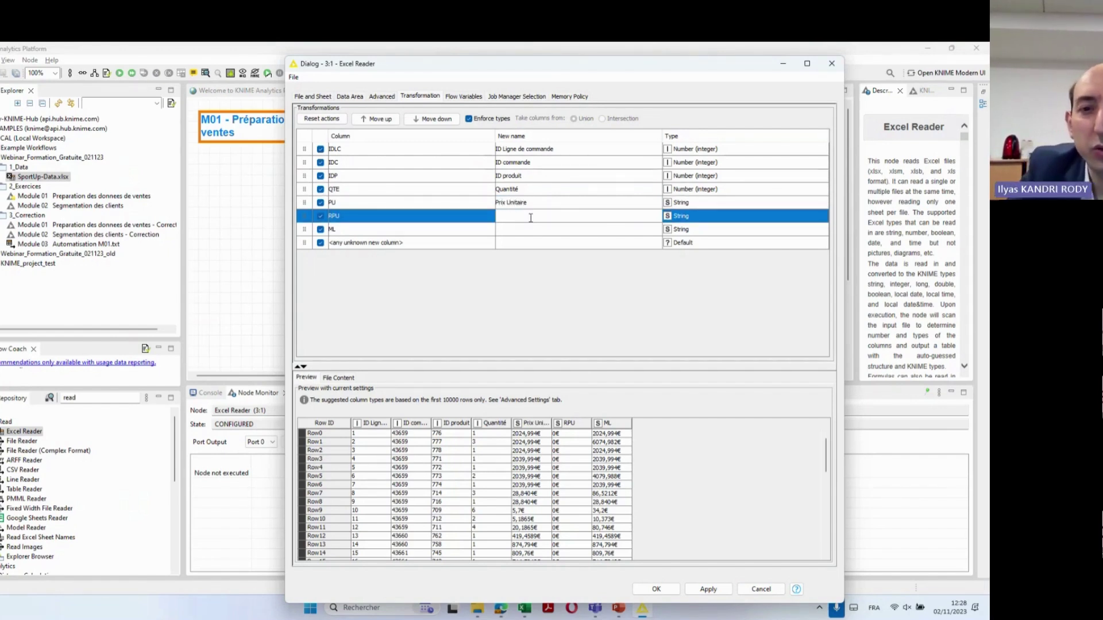
text(Remise Prix Unitaire)
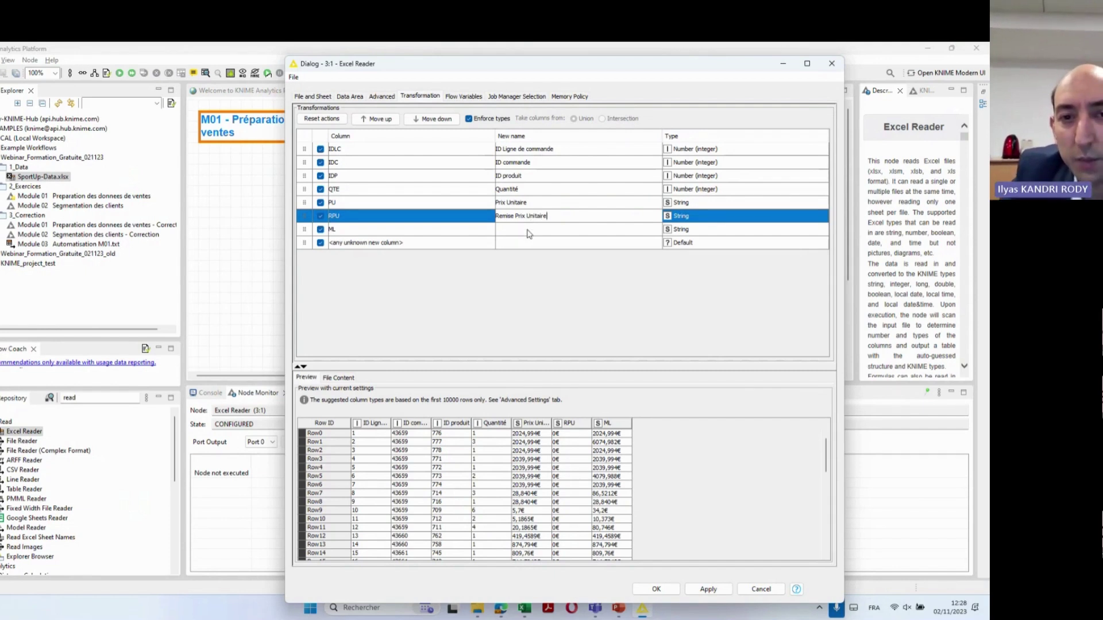
click(514, 228)
click(514, 228)
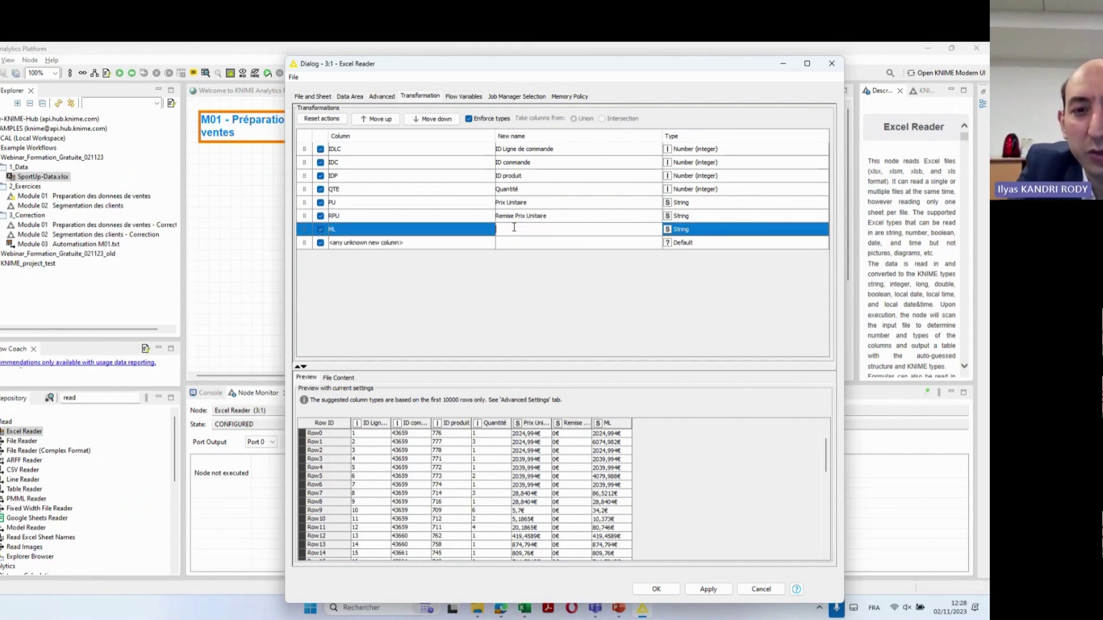
text(Montant Ligne)
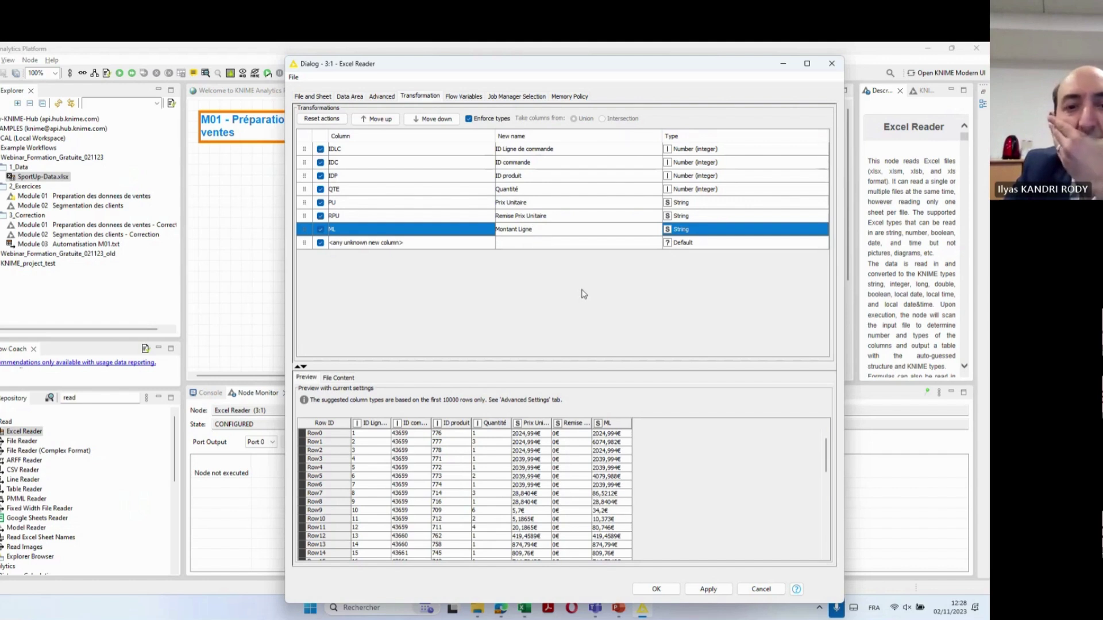
click(522, 246)
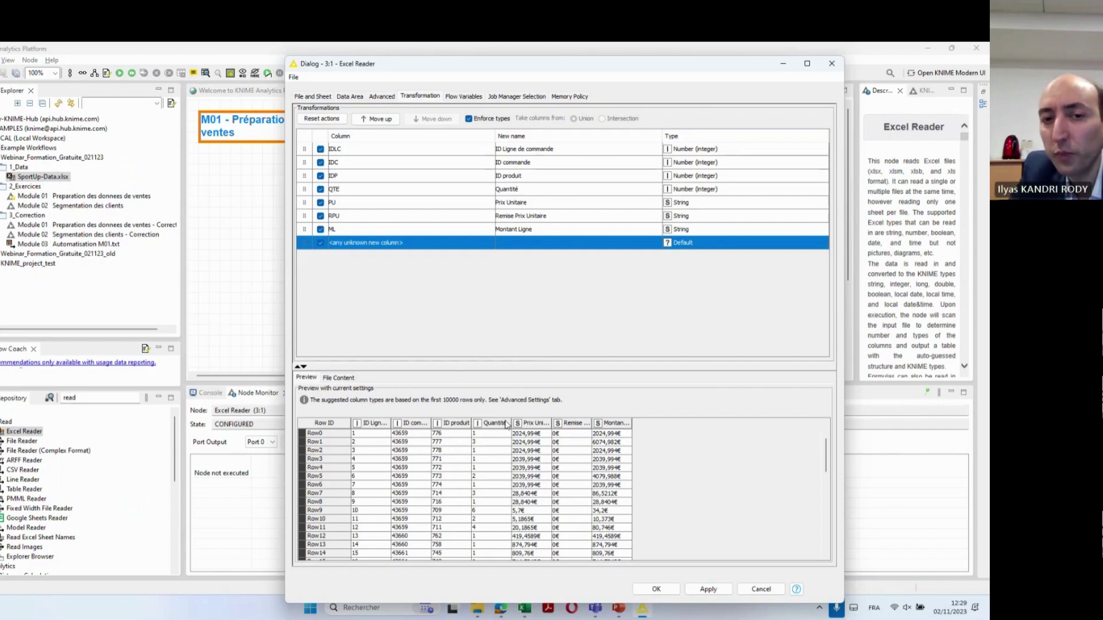
click(691, 591)
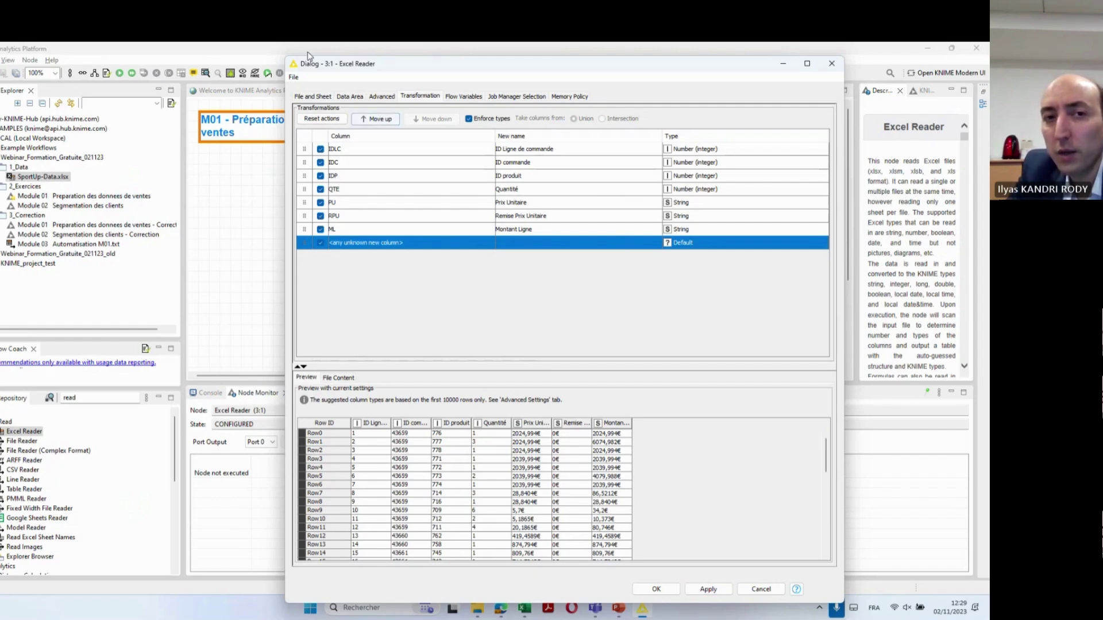
Check the Excel Reader's file and sheet settings against the Résultat attendu slide and accept the configuration
click(320, 98)
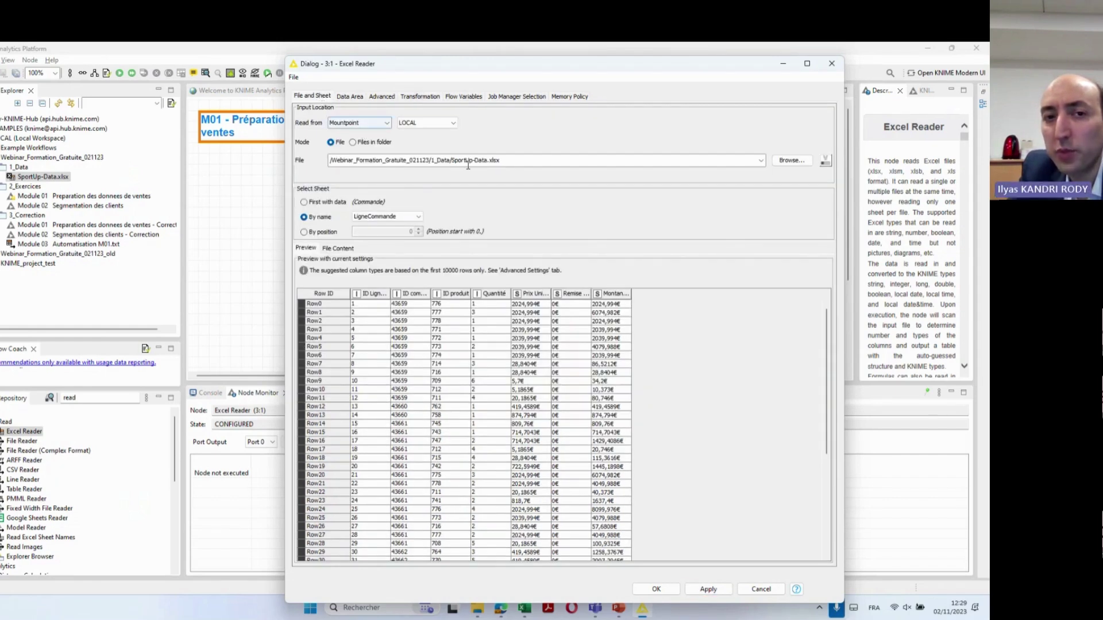
key(alt+Tab)
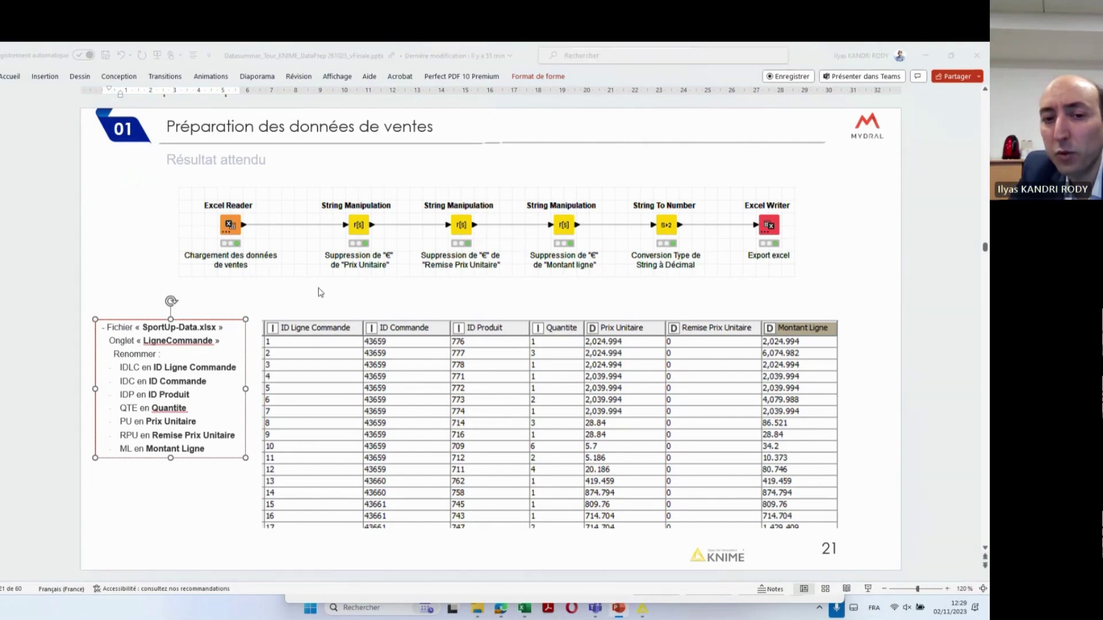
key(alt+Tab)
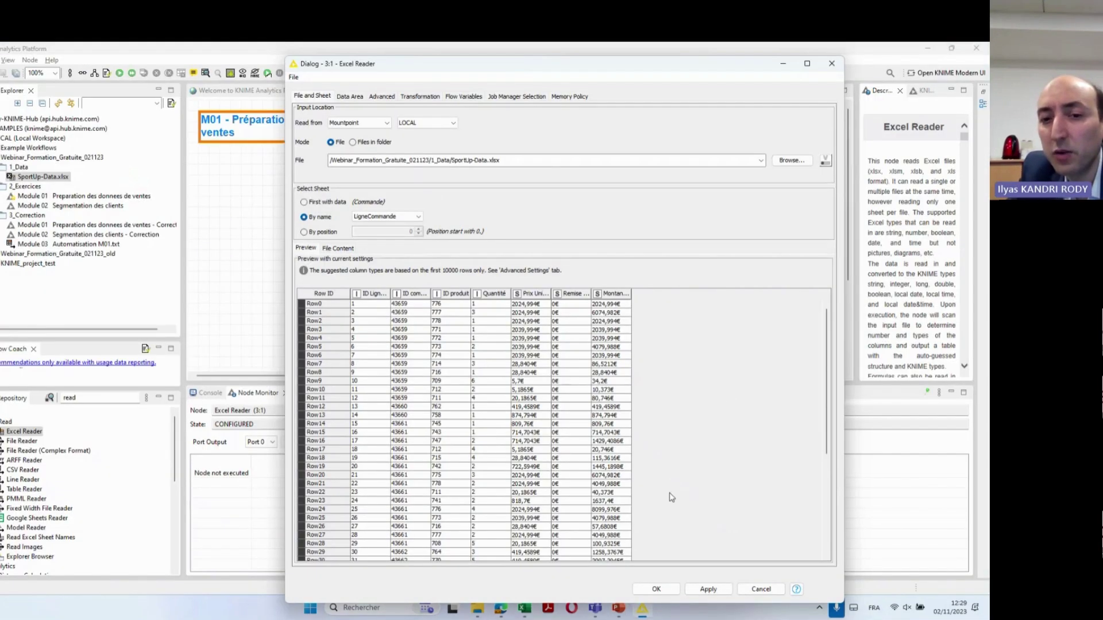
click(660, 594)
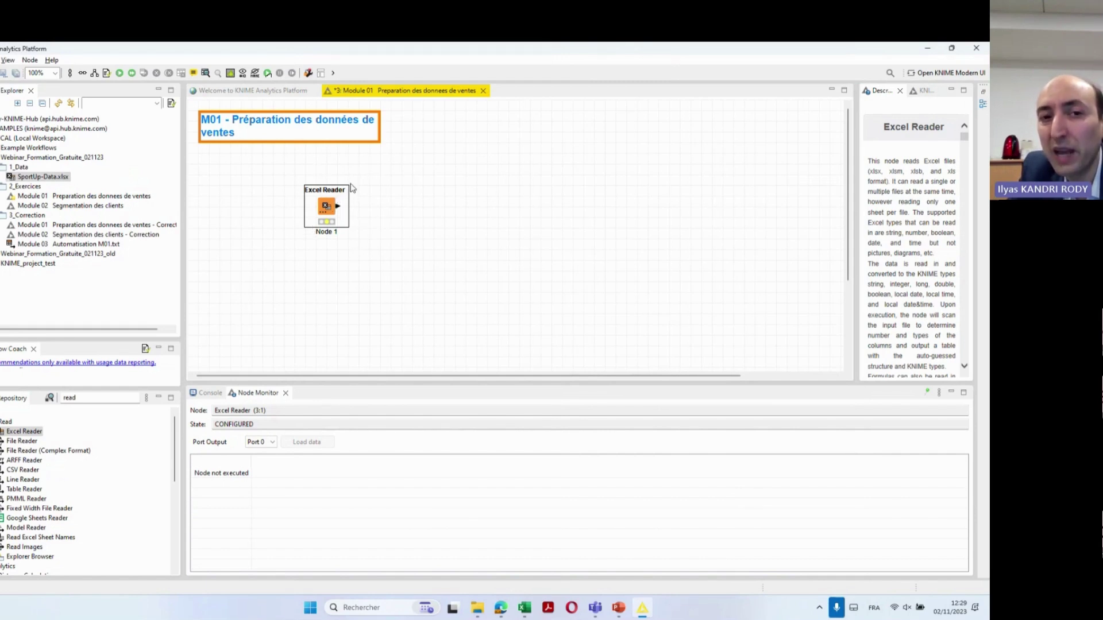
Execute the configured Excel Reader node
right_click(336, 206)
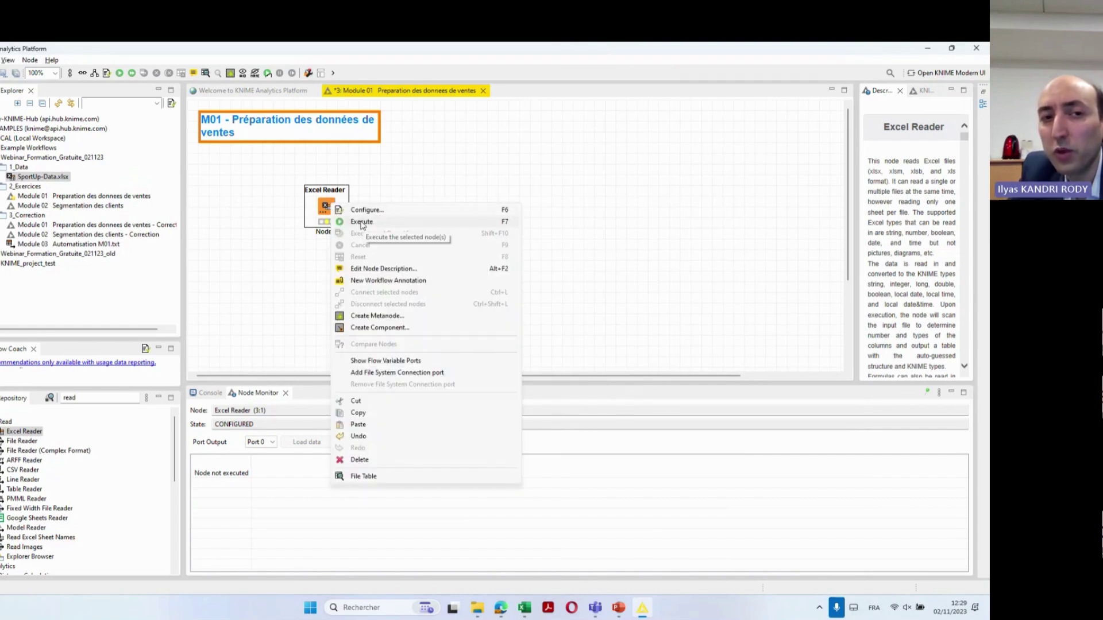
click(288, 289)
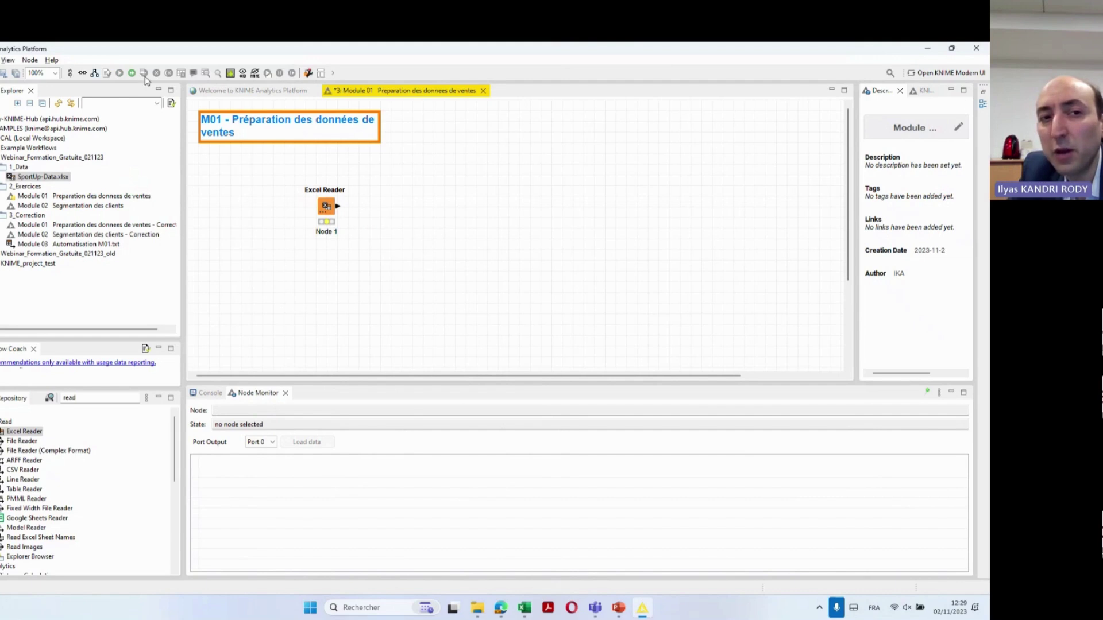
click(333, 211)
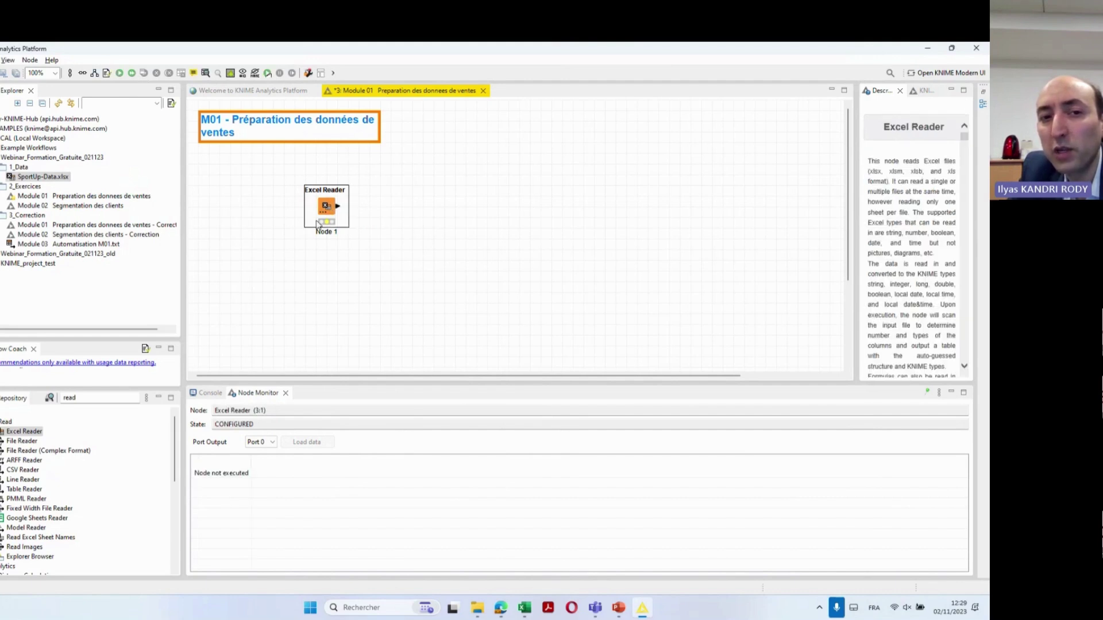
click(120, 73)
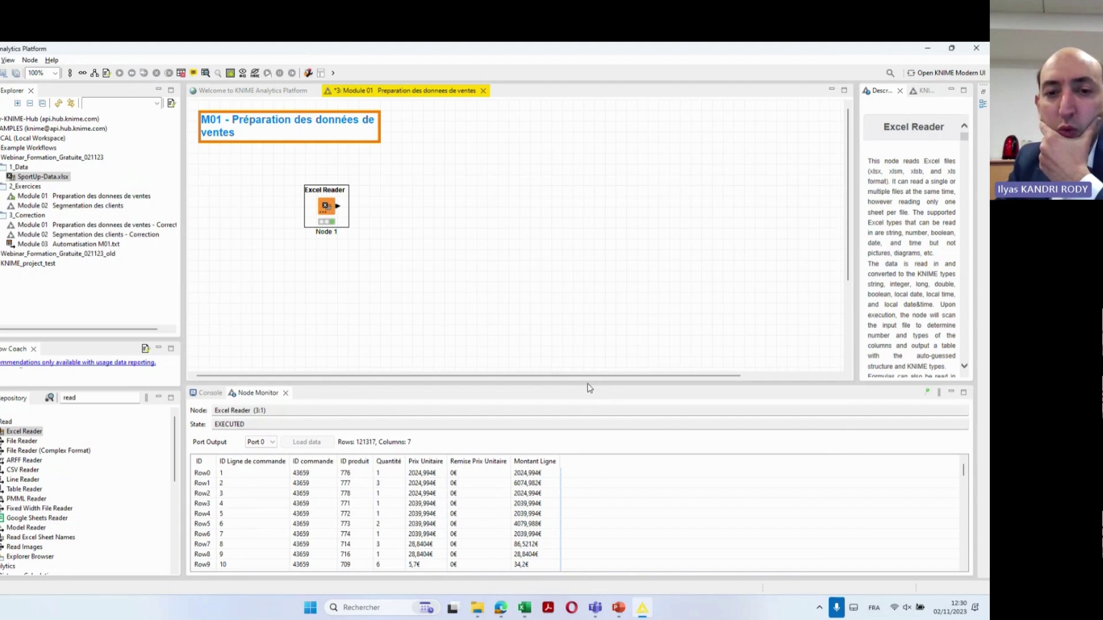
Enlarge the Node Monitor area to show more rows of the Excel Reader's output
drag(585, 381, 582, 337)
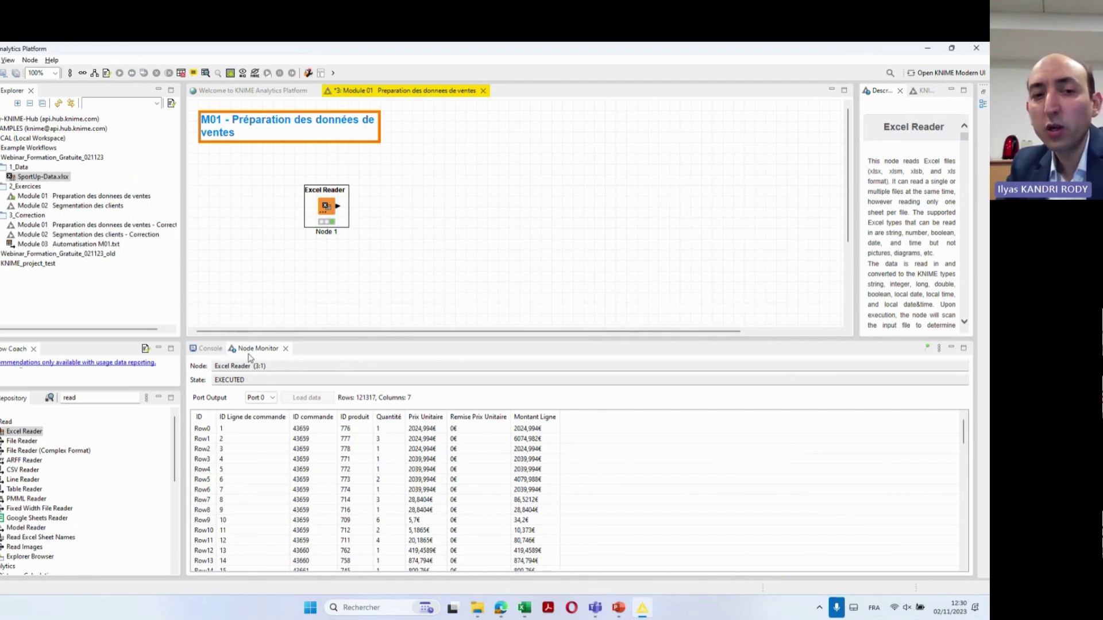
click(217, 352)
click(252, 349)
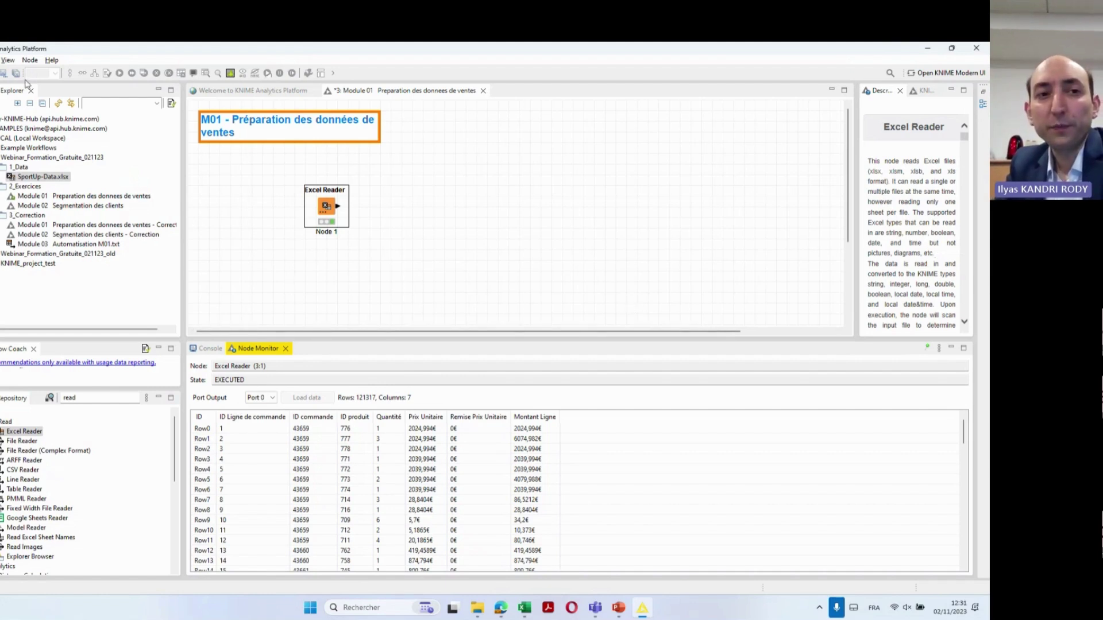
click(9, 61)
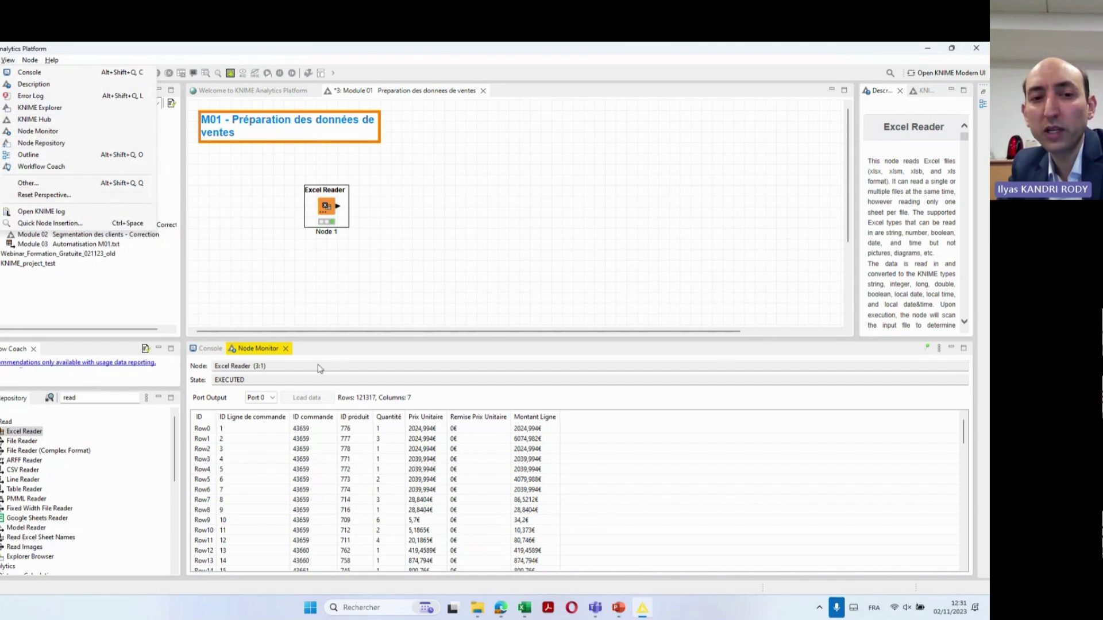
click(399, 306)
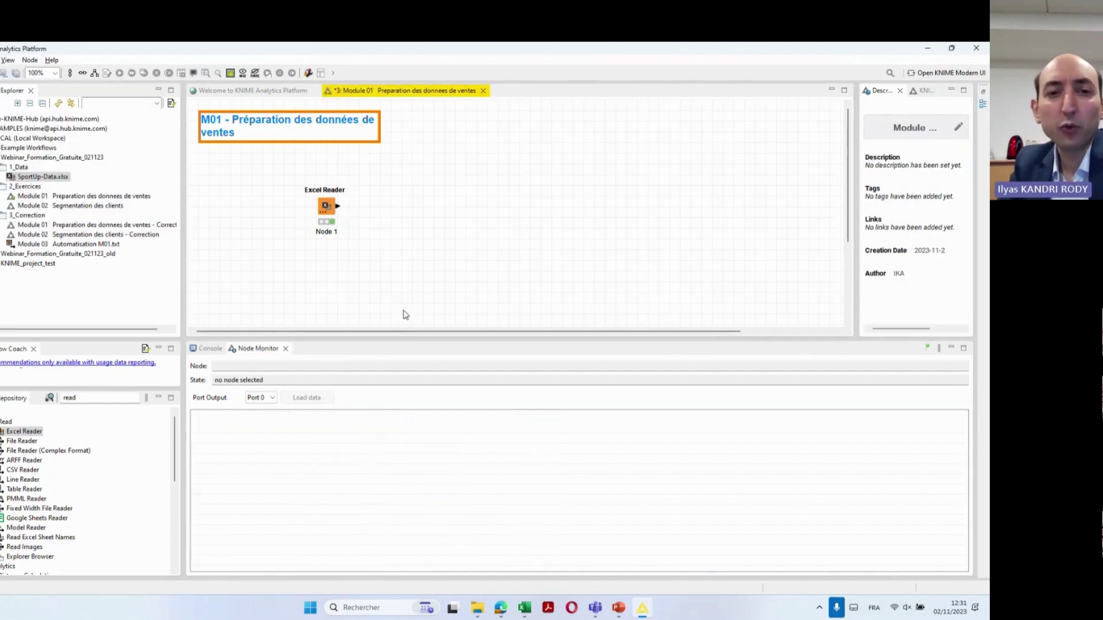
Compare the Excel Reader's output table with the Résultat attendu slide in PowerPoint
key(alt+Tab)
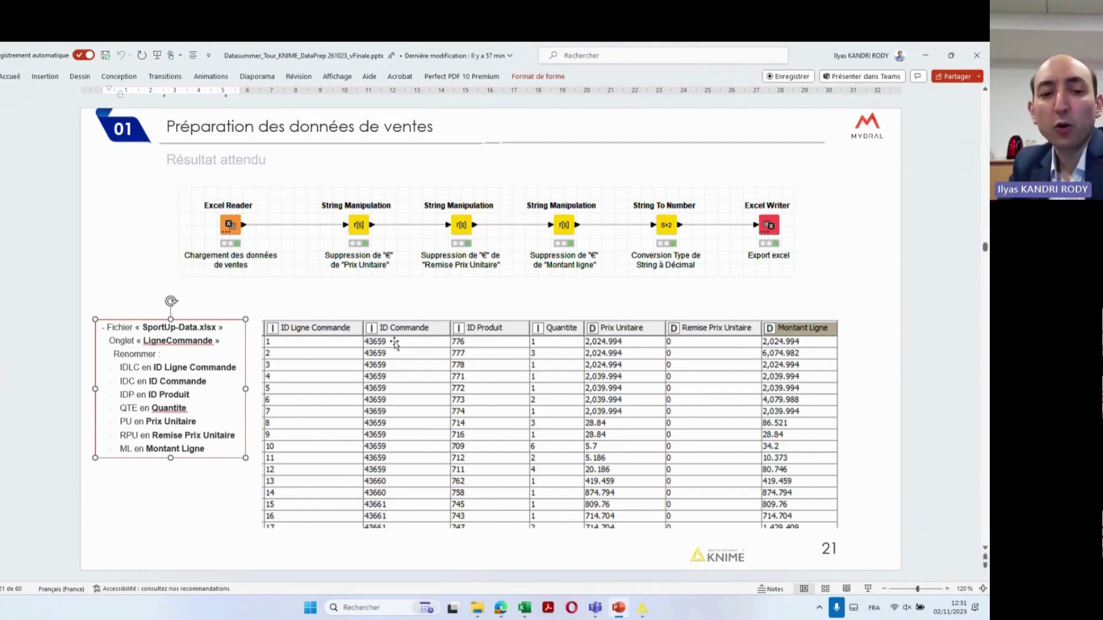
key(alt+Tab)
click(326, 205)
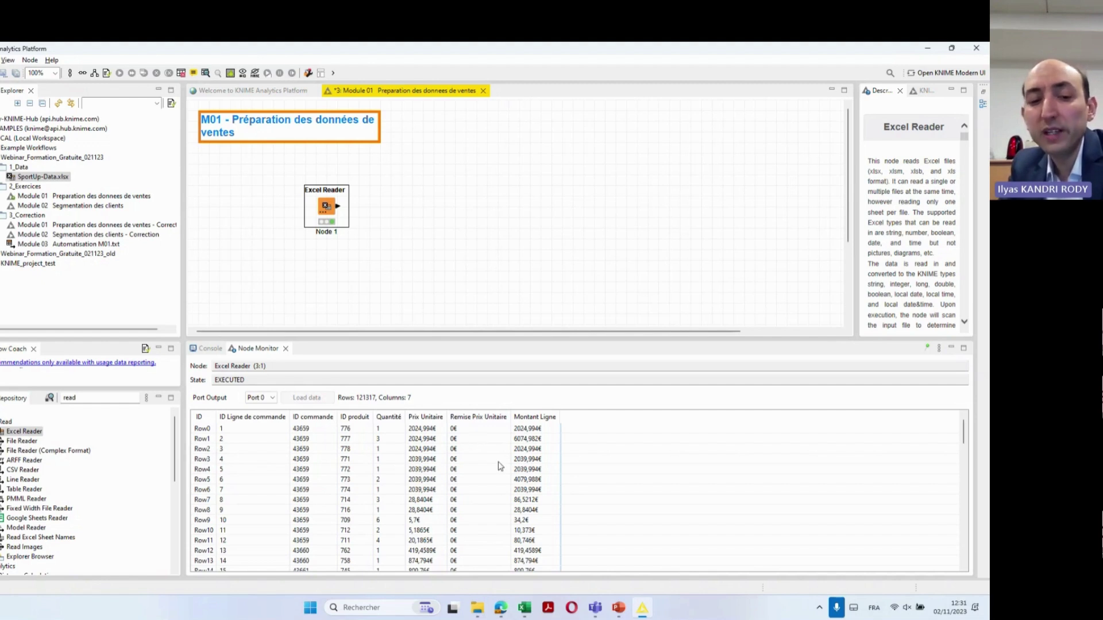
Review the description of the String Manipulation node on the Principe de base slide in PowerPoint
key(alt+Tab)
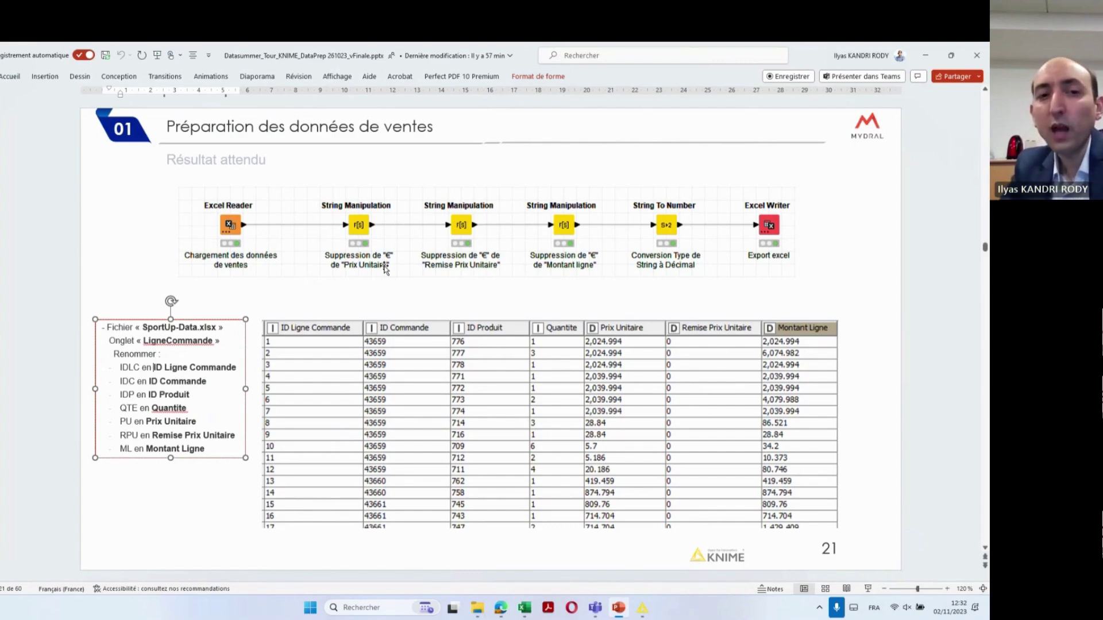
scroll(468, 301, up, 2)
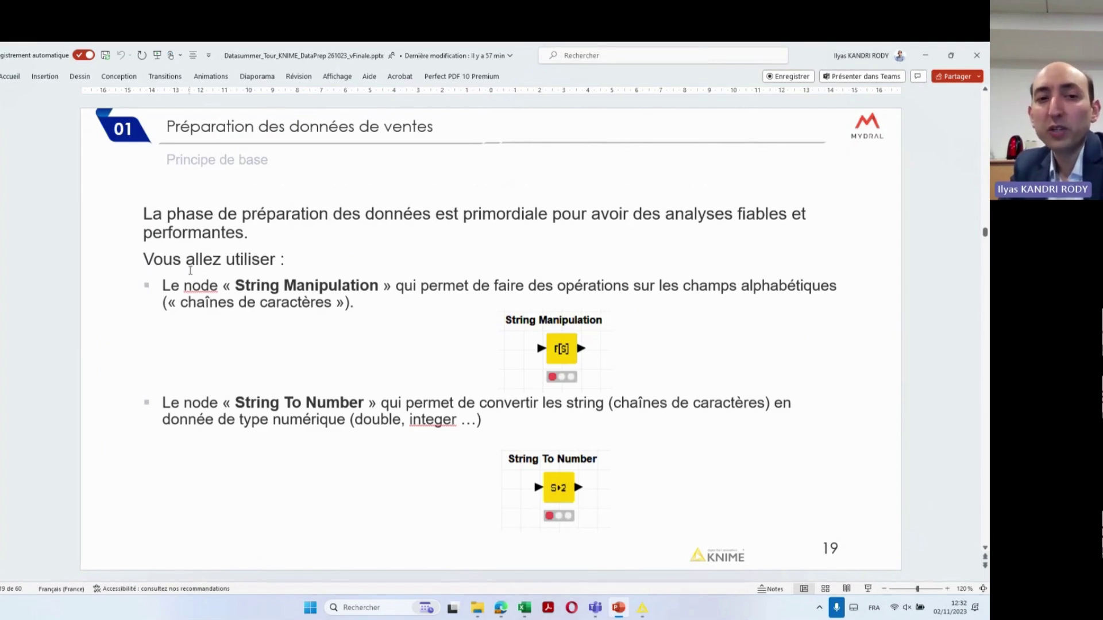
drag(184, 285, 598, 340)
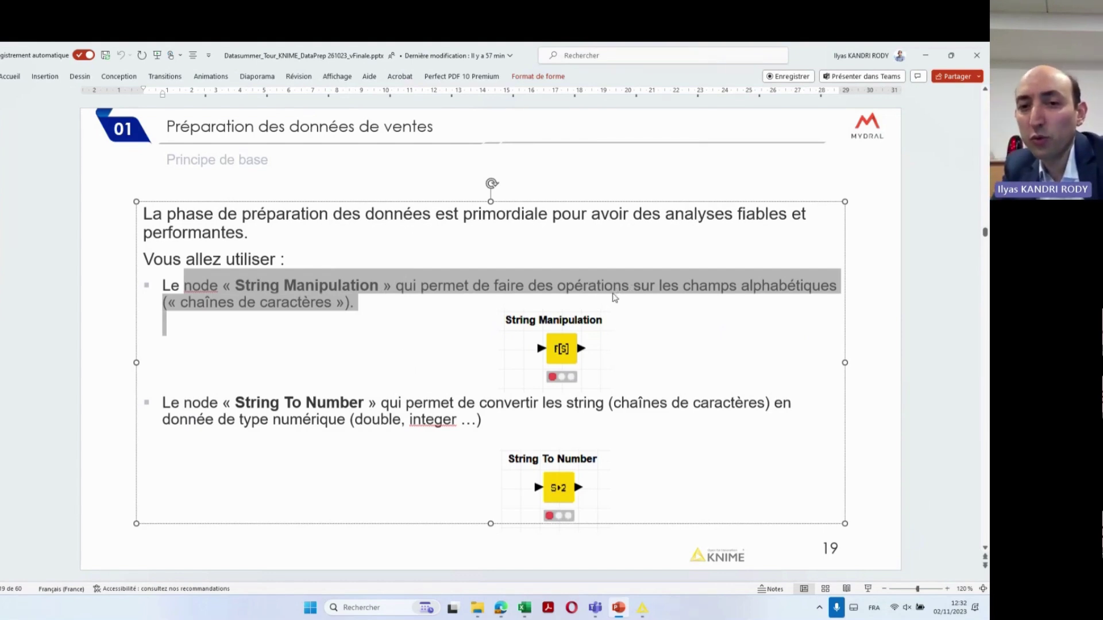
click(724, 303)
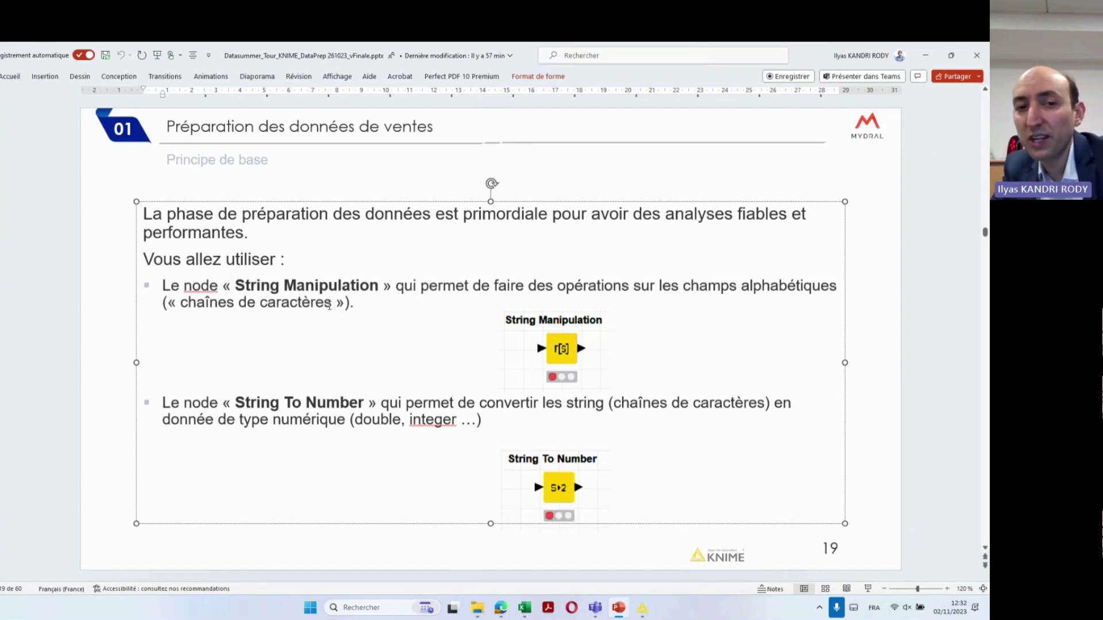
drag(328, 305, 190, 300)
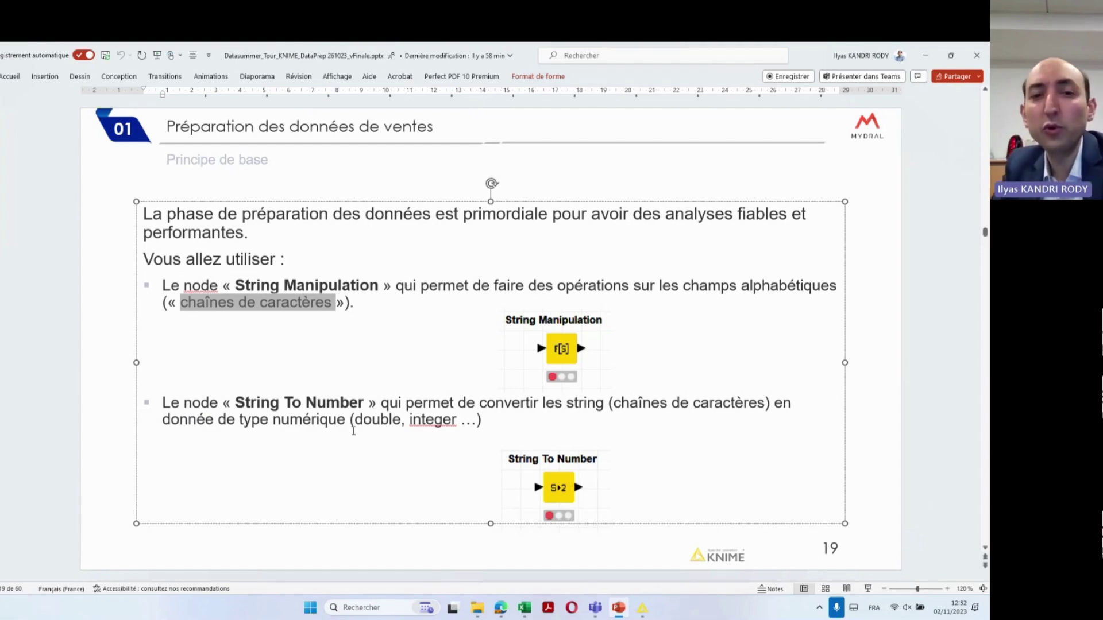
Back in KNIME, find String Manipulation in the node repository with "string m" and place it beside the Excel Reader
key(alt+Tab)
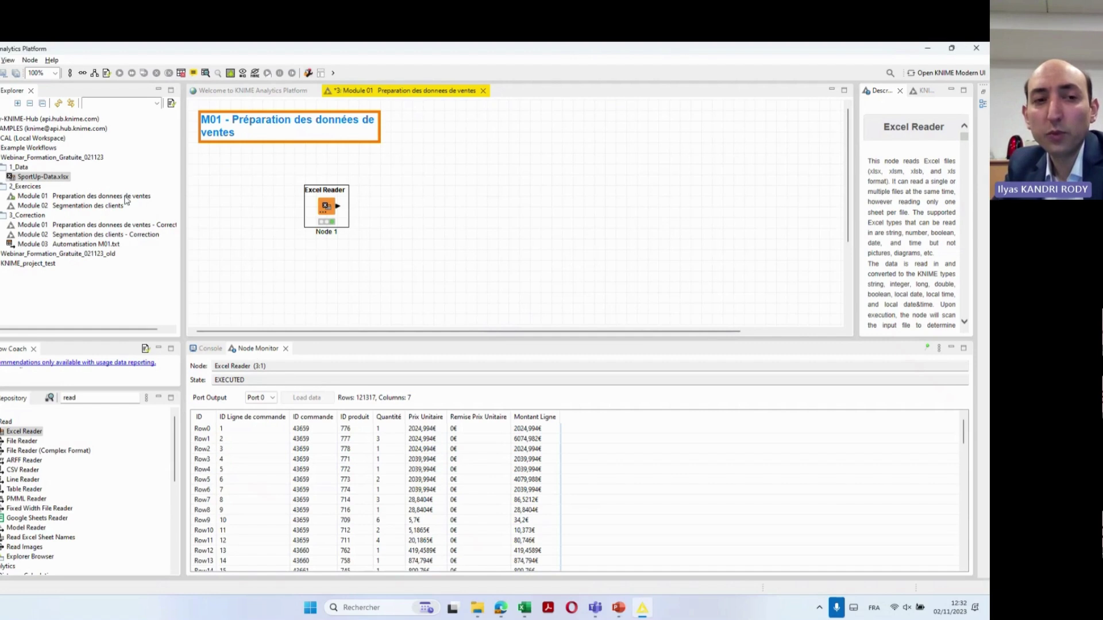
click(89, 397)
key(BackSpace)
key(BackSpace)
key(BackSpace)
key(BackSpace)
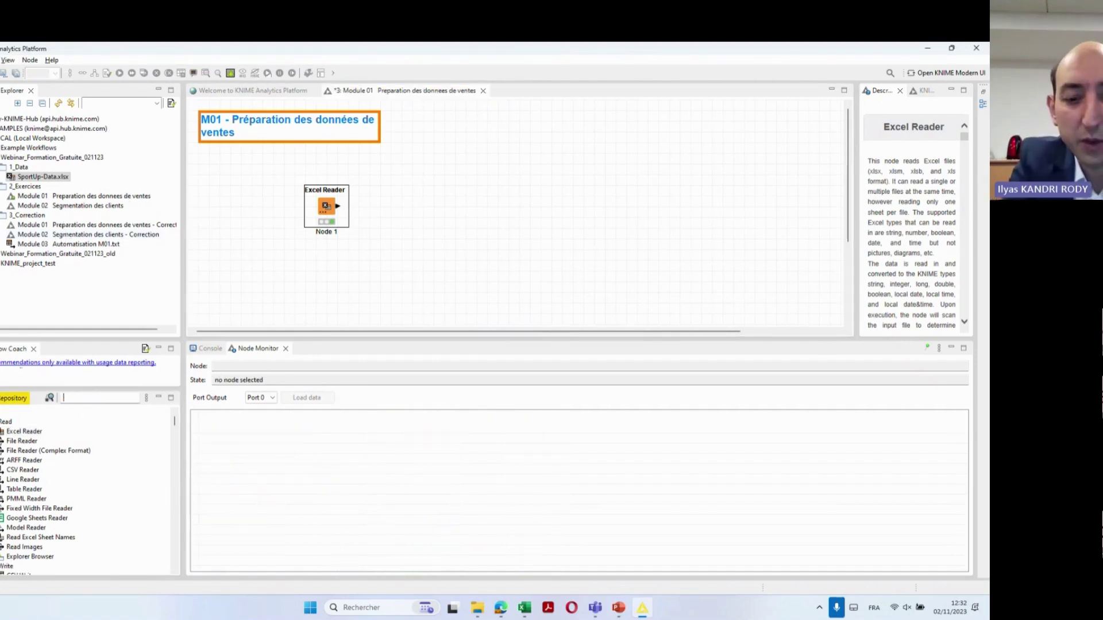
text(strinf)
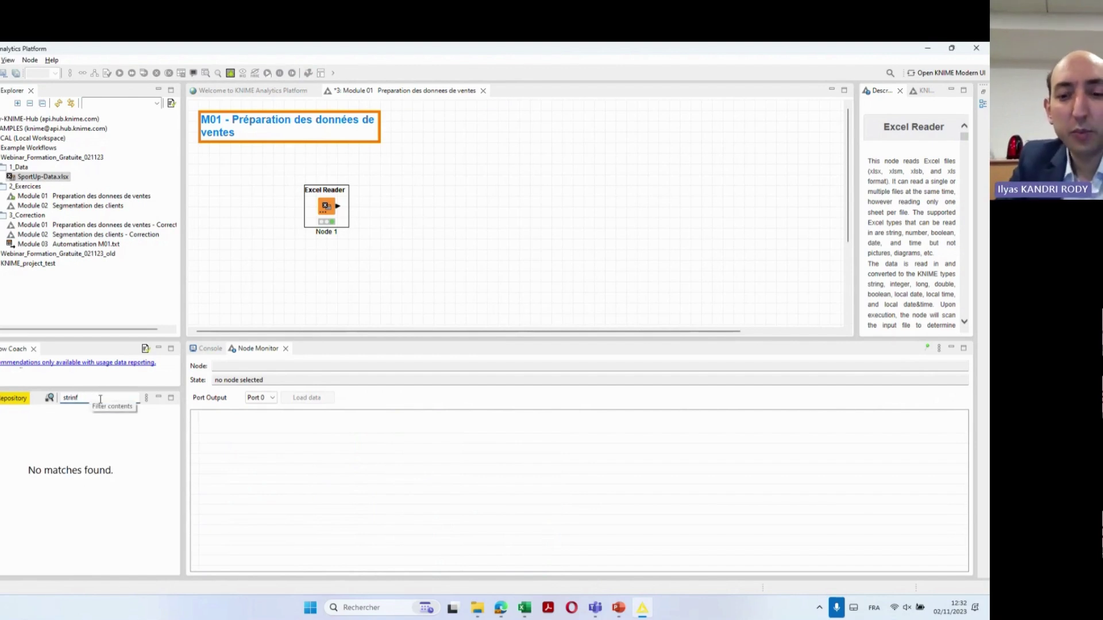
key(BackSpace)
text(g m)
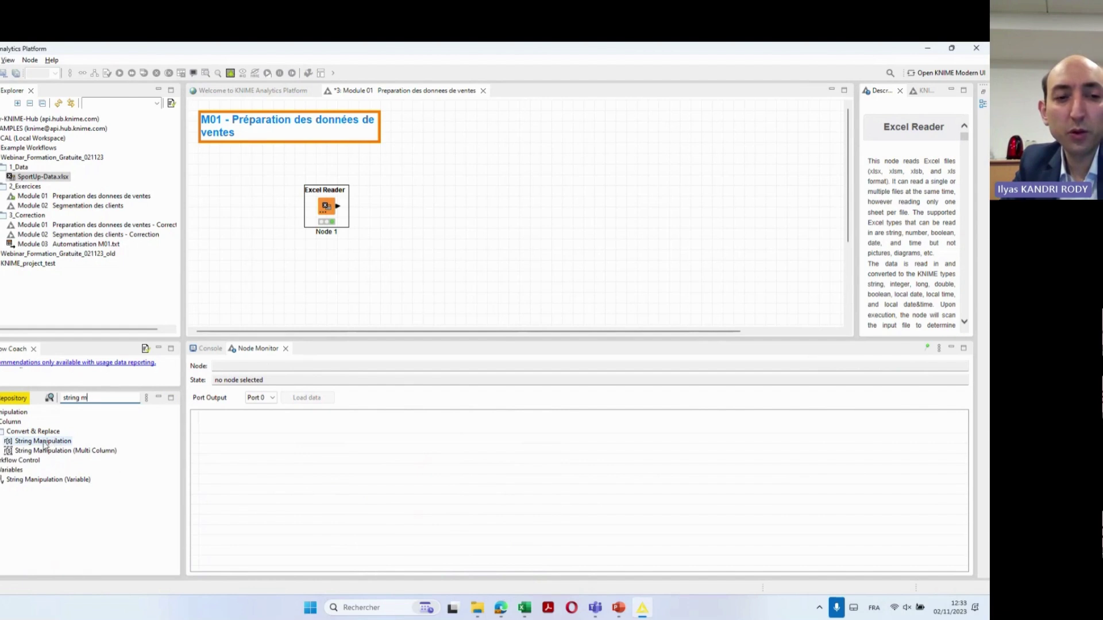
drag(44, 446, 441, 211)
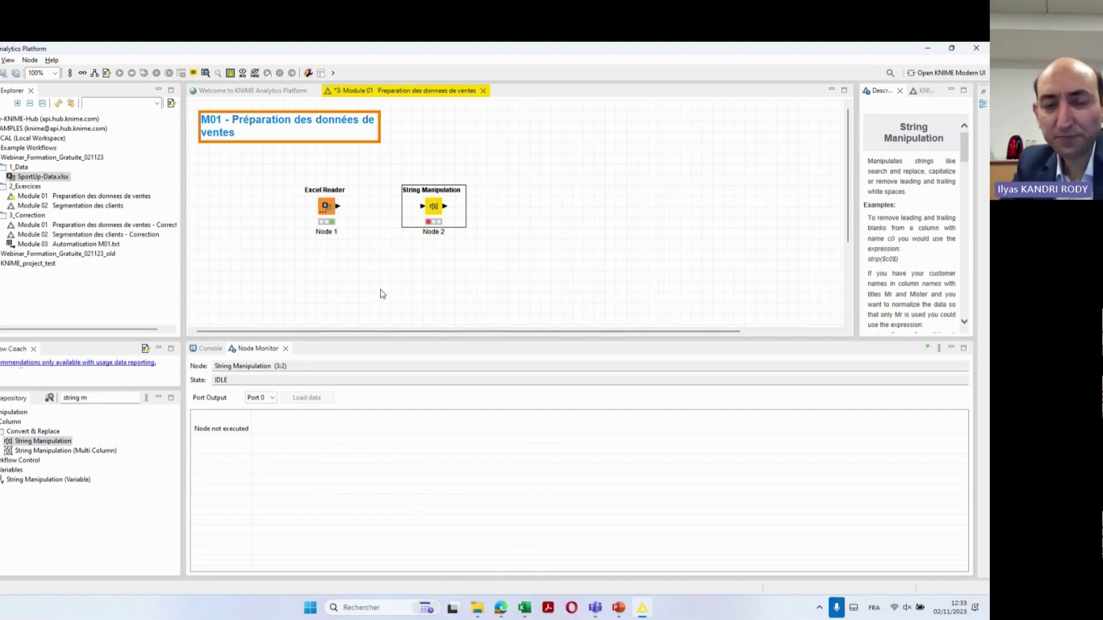
Check the node sequence on the Résultat attendu slide and connect the Excel Reader's output to the String Manipulation node
key(alt+Tab)
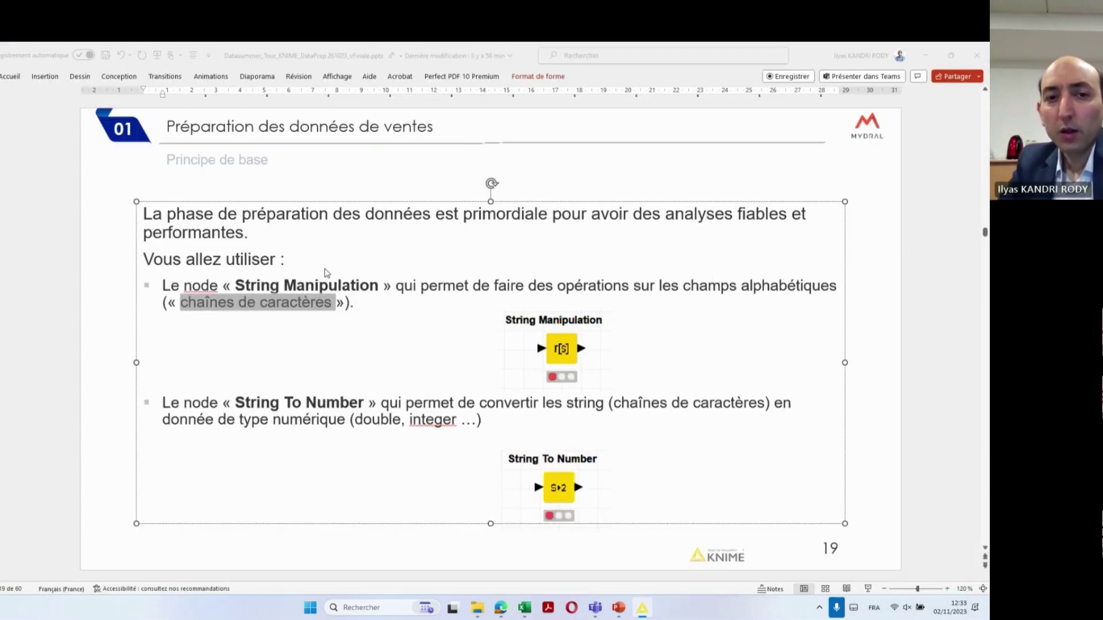
key(Page_Down)
key(Page_Down)
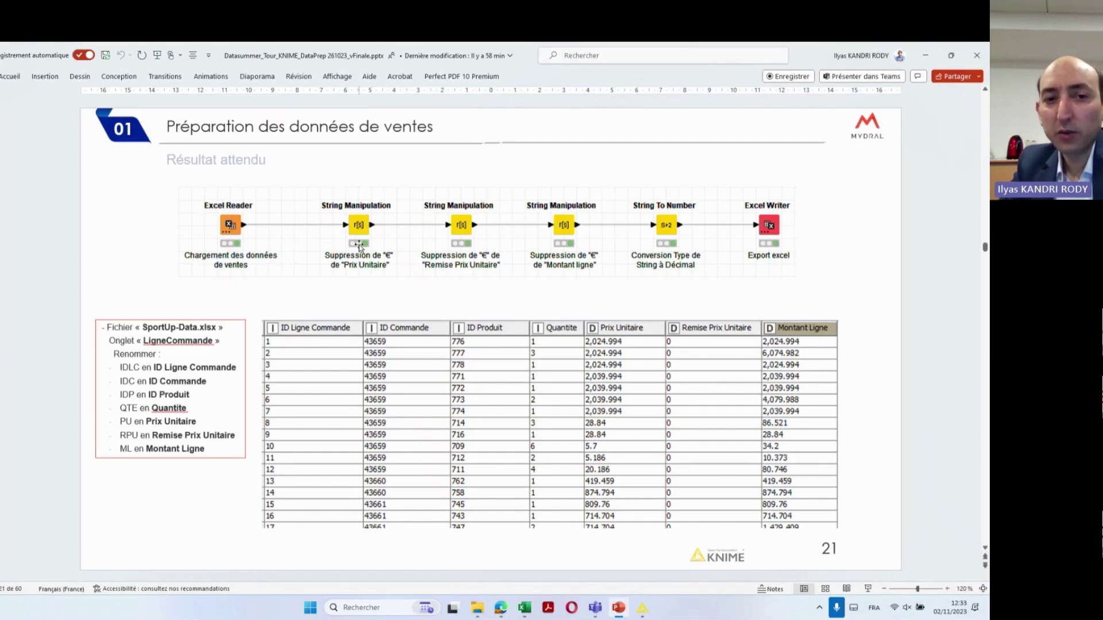
key(alt+Tab)
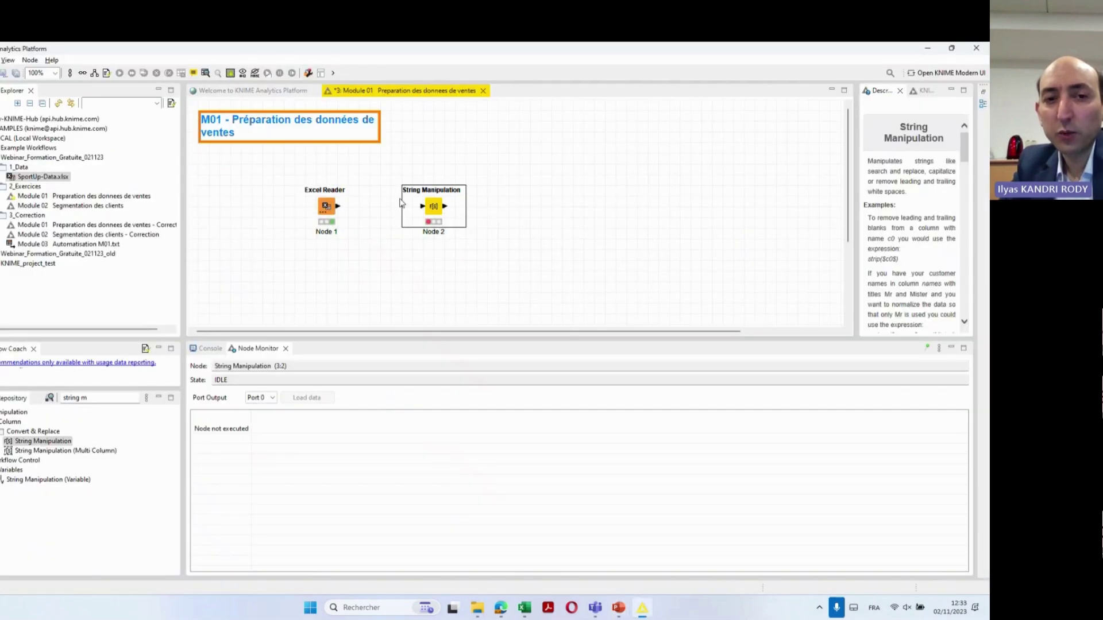
click(341, 210)
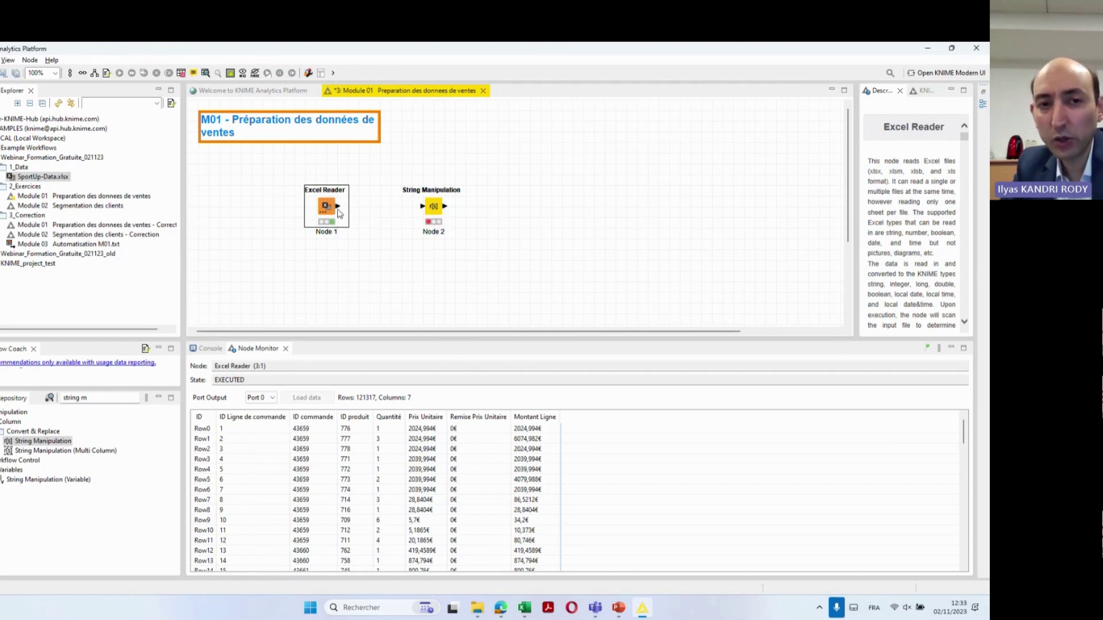
drag(340, 207, 428, 211)
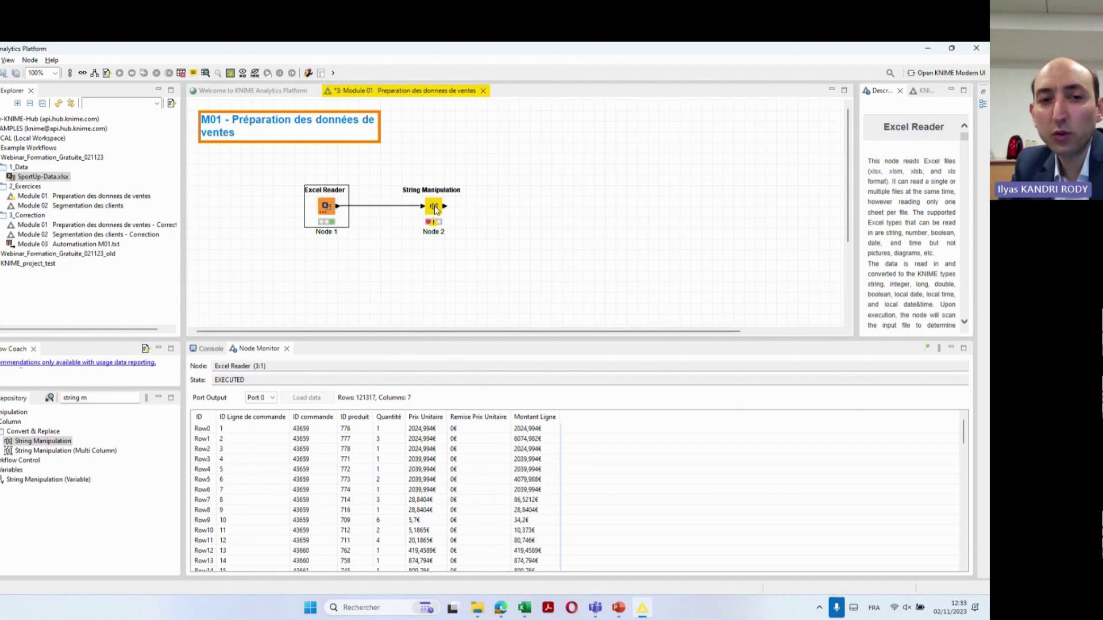
Consult the slide for the first String Manipulation's purpose, open that node's configuration in KNIME and reposition the dialog
key(alt+Tab)
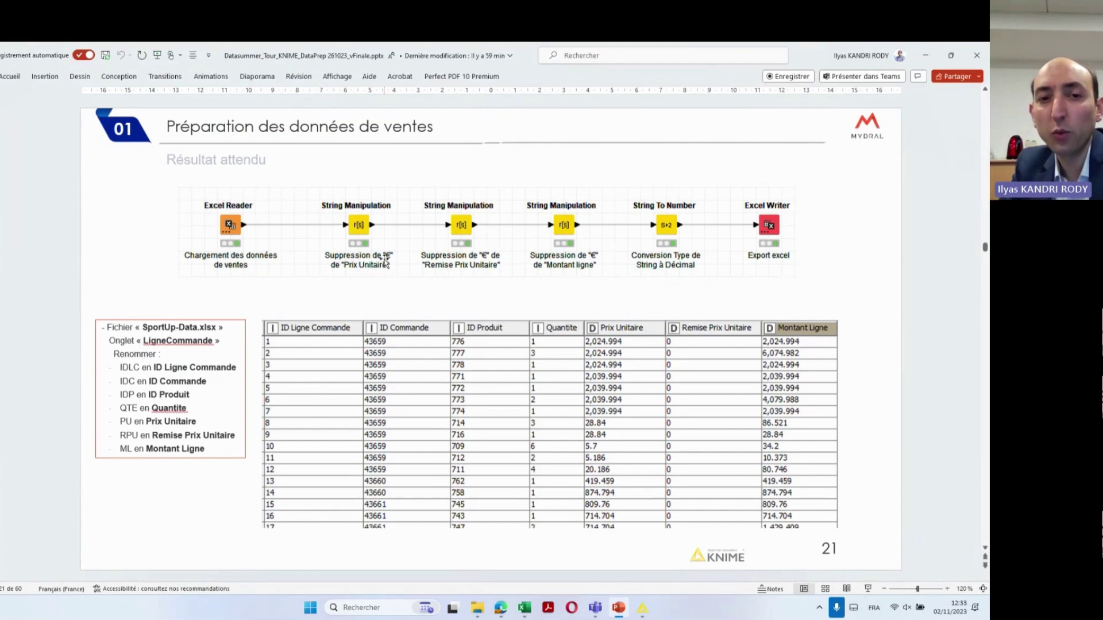
key(alt+Tab)
click(434, 208)
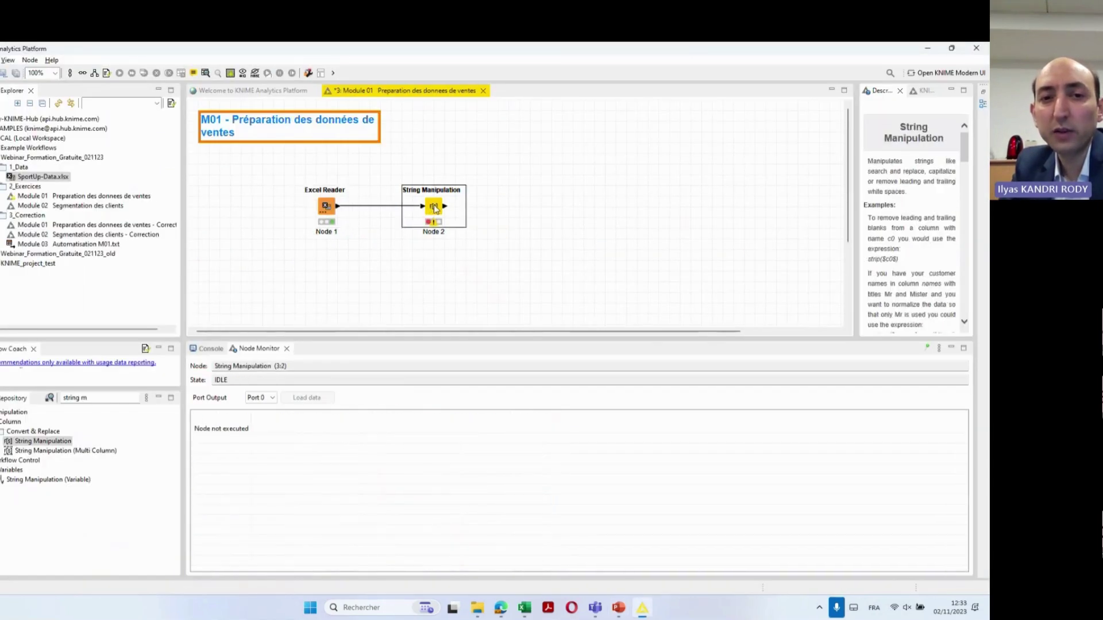
double_click(434, 207)
drag(448, 156, 581, 124)
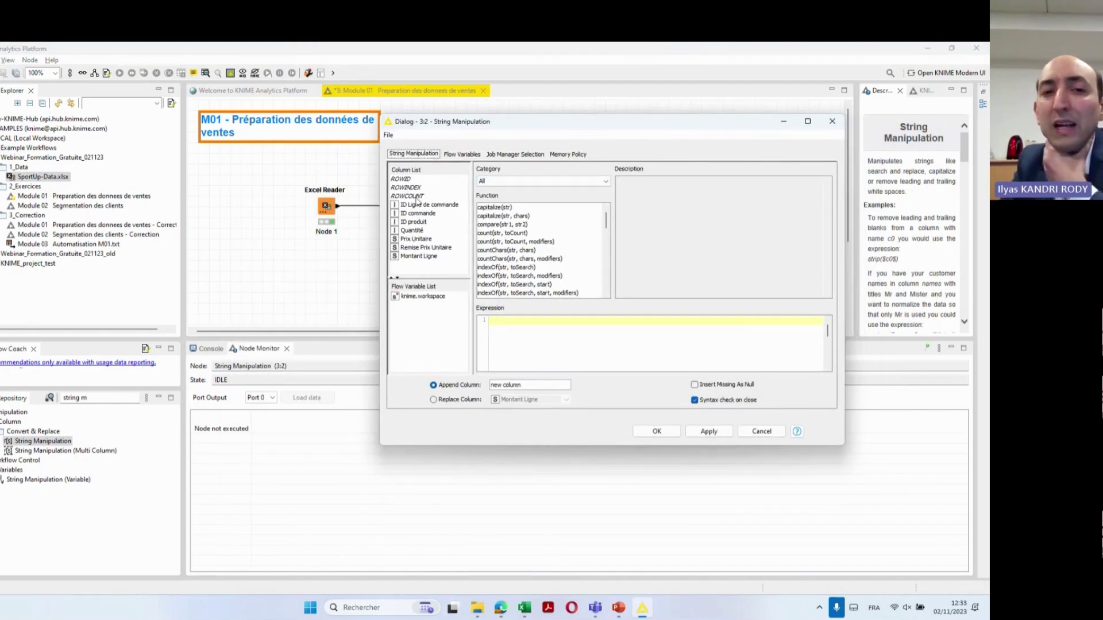
Examine the available columns and string functions in the String Manipulation configuration, including the remove and replace functions
click(429, 205)
click(430, 222)
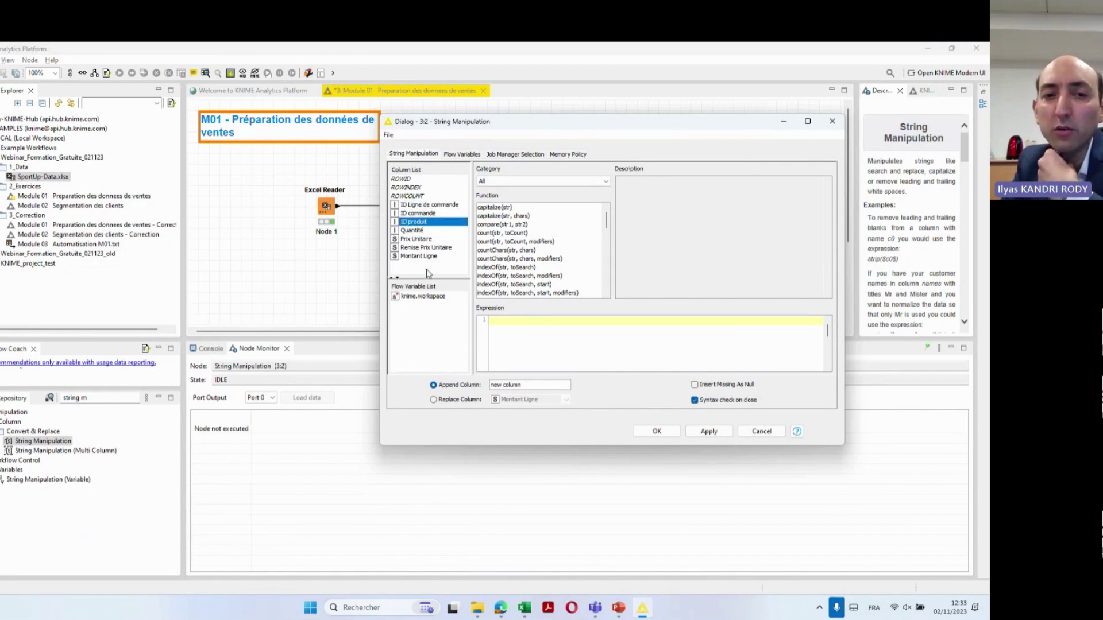
click(428, 258)
click(421, 233)
click(428, 205)
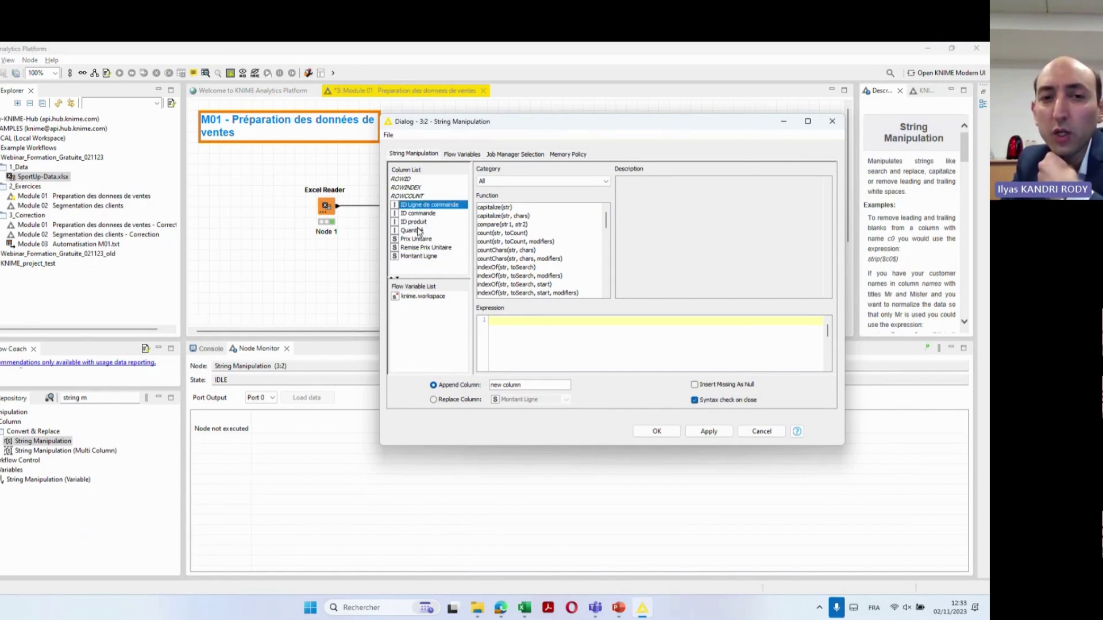
click(421, 231)
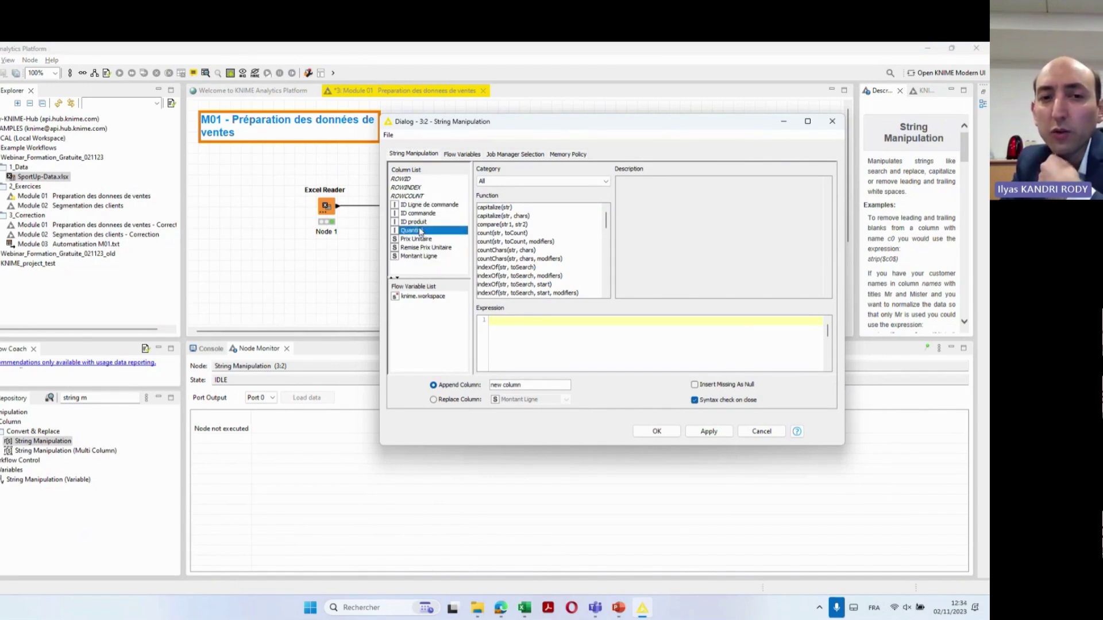
click(513, 233)
scroll(526, 267, down, 6)
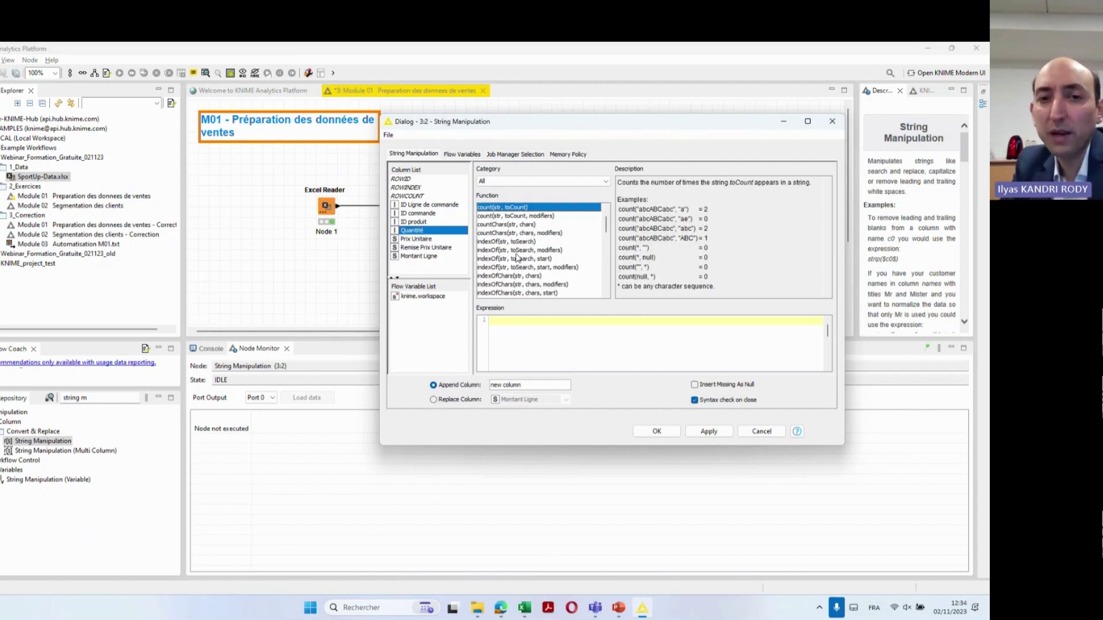
scroll(529, 264, down, 3)
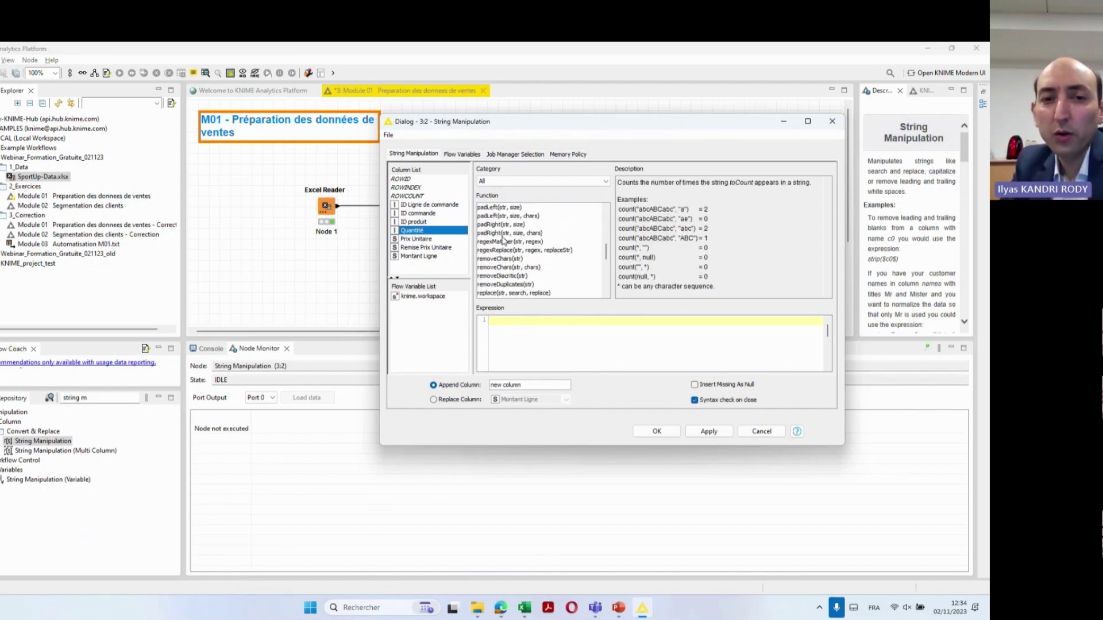
scroll(505, 251, up, 4)
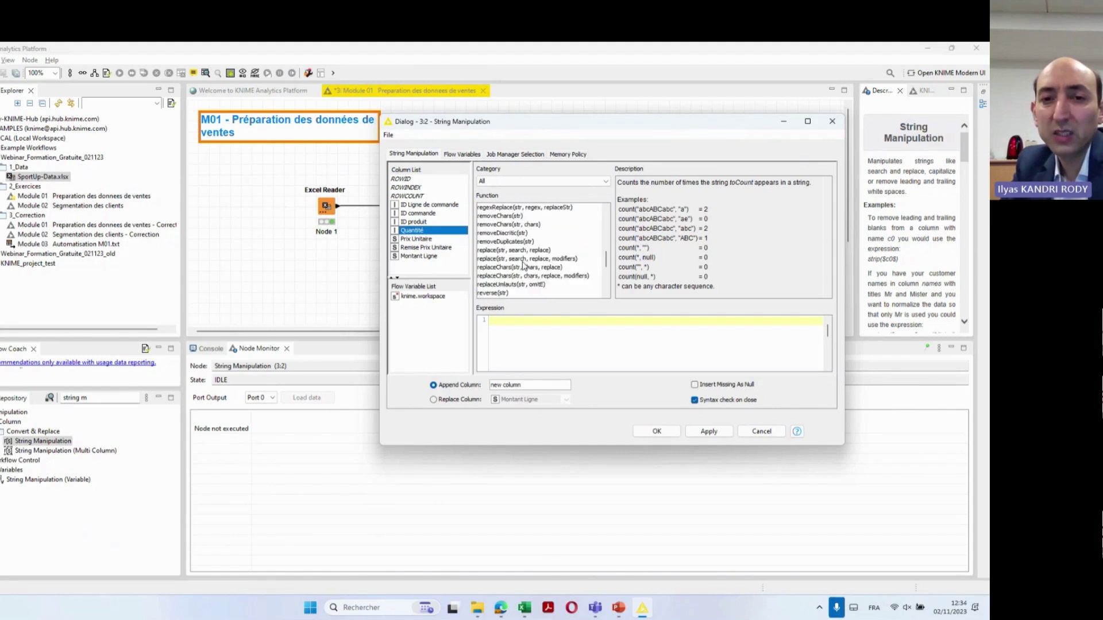
scroll(523, 249, down, 4)
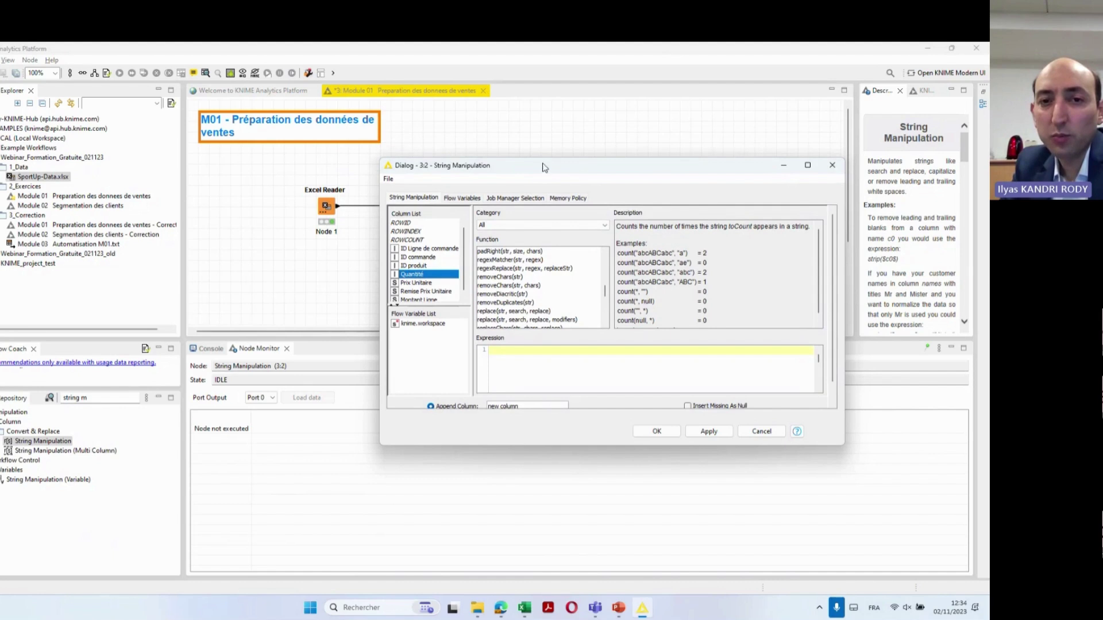
Enlarge the String Manipulation dialog until the output column options are visible, and recheck the node's purpose on the Résultat attendu slide
drag(557, 117, 401, 151)
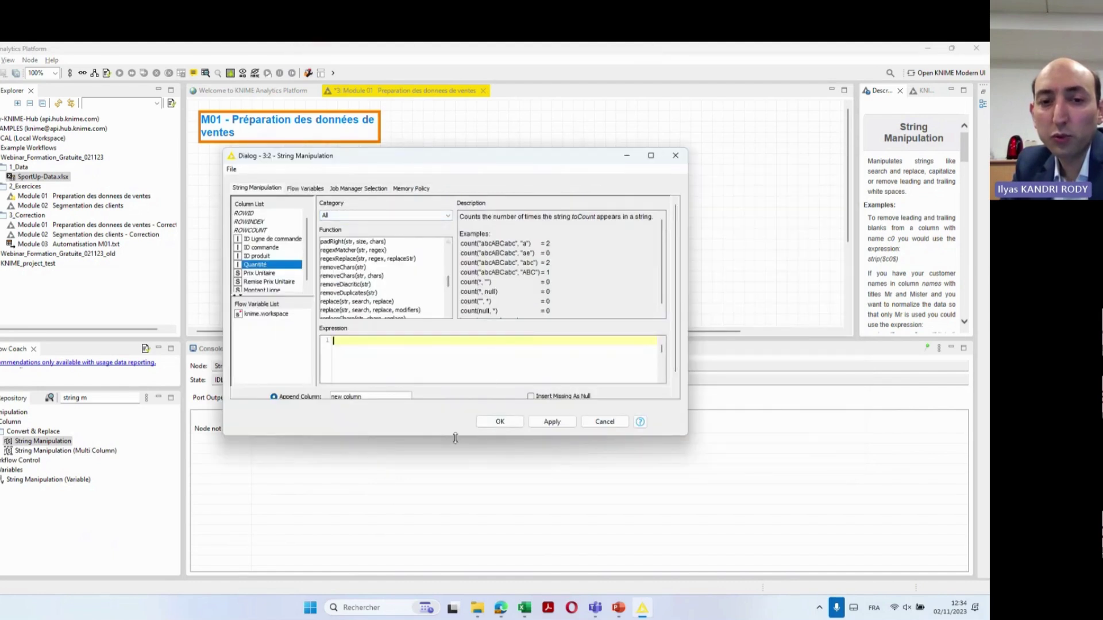
drag(462, 435, 462, 499)
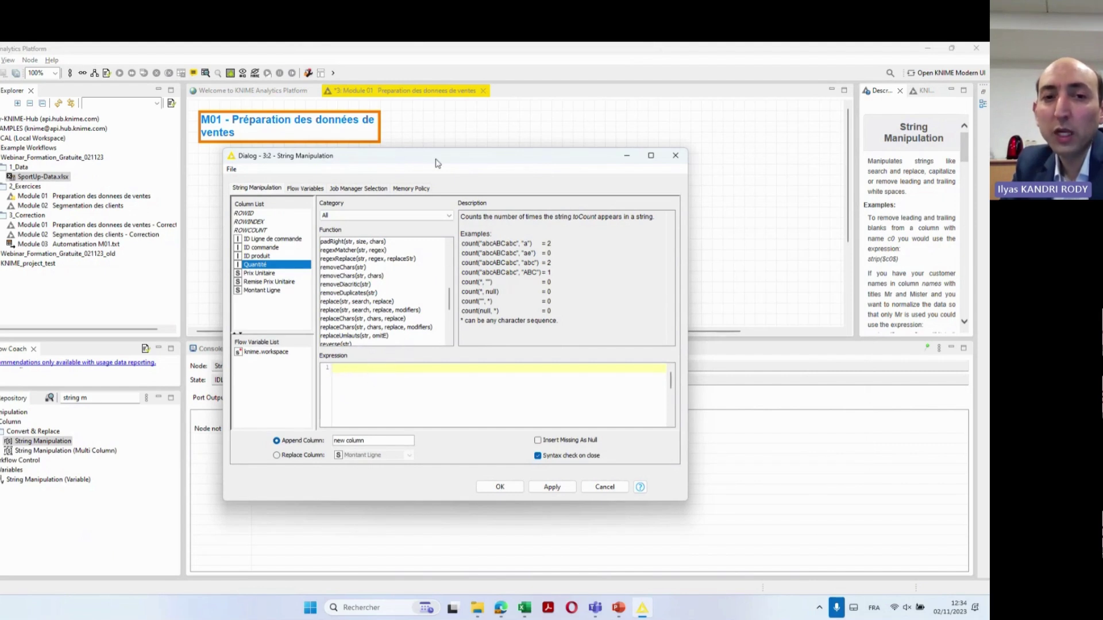
drag(450, 150, 541, 170)
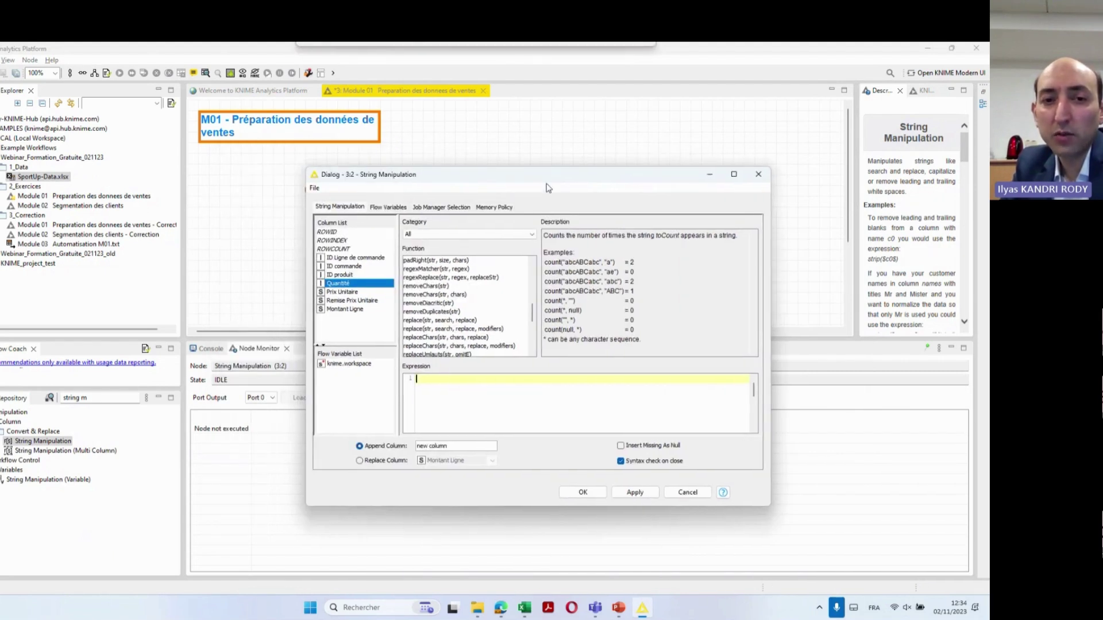
key(alt+Tab)
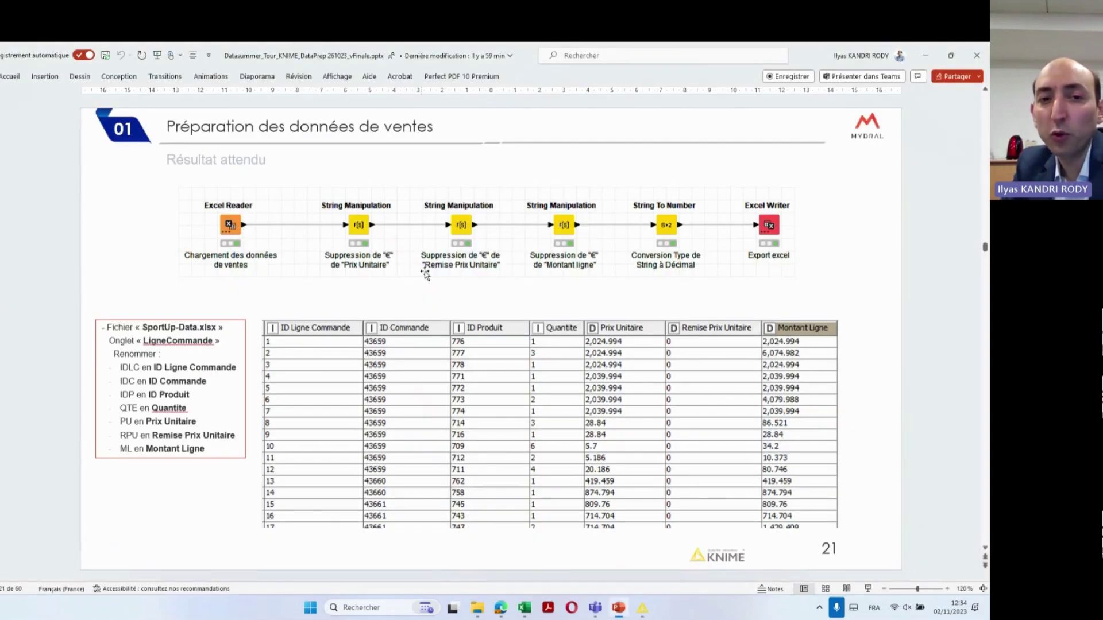
key(alt+Tab)
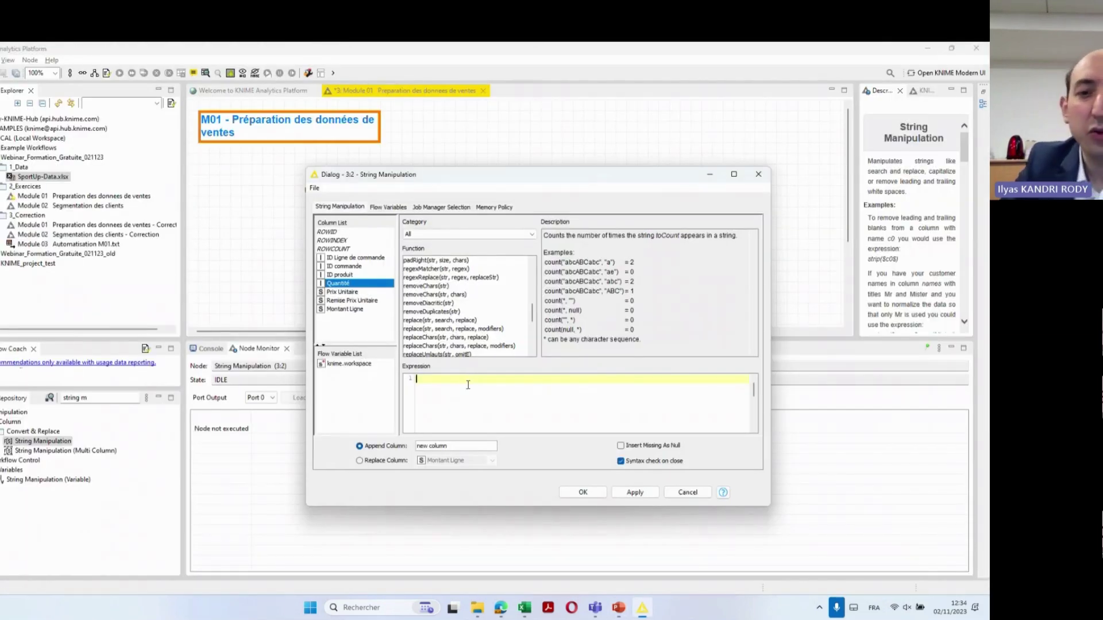
Examine the descriptions and examples of the regexMatcher, removeChars and removeDiacritic functions in the String Manipulation function list
scroll(451, 310, up, 2)
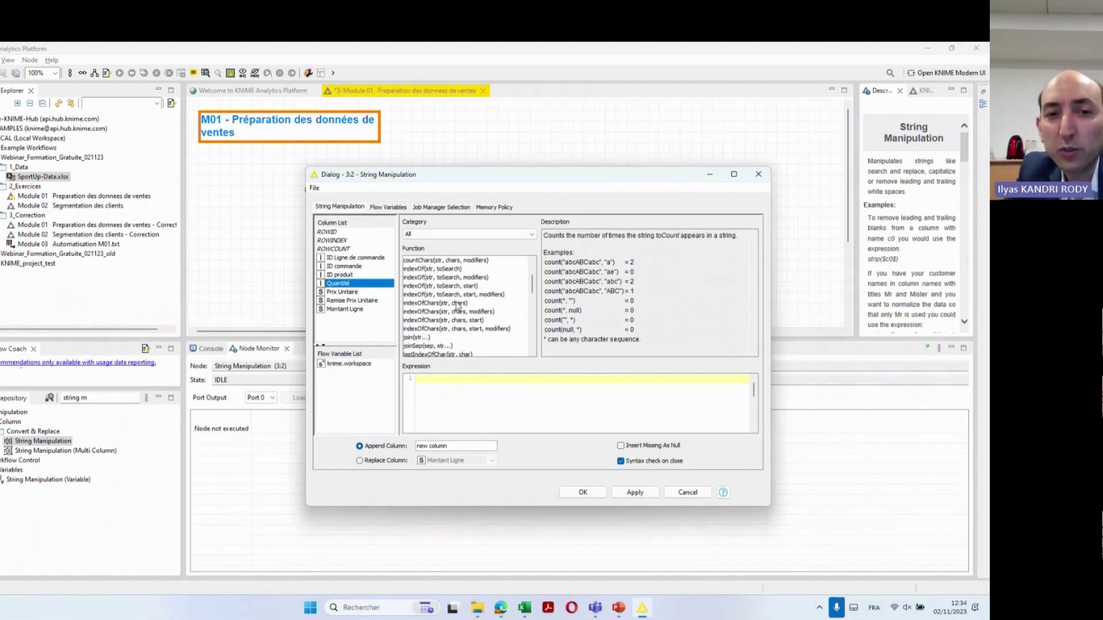
click(448, 295)
scroll(448, 296, down, 3)
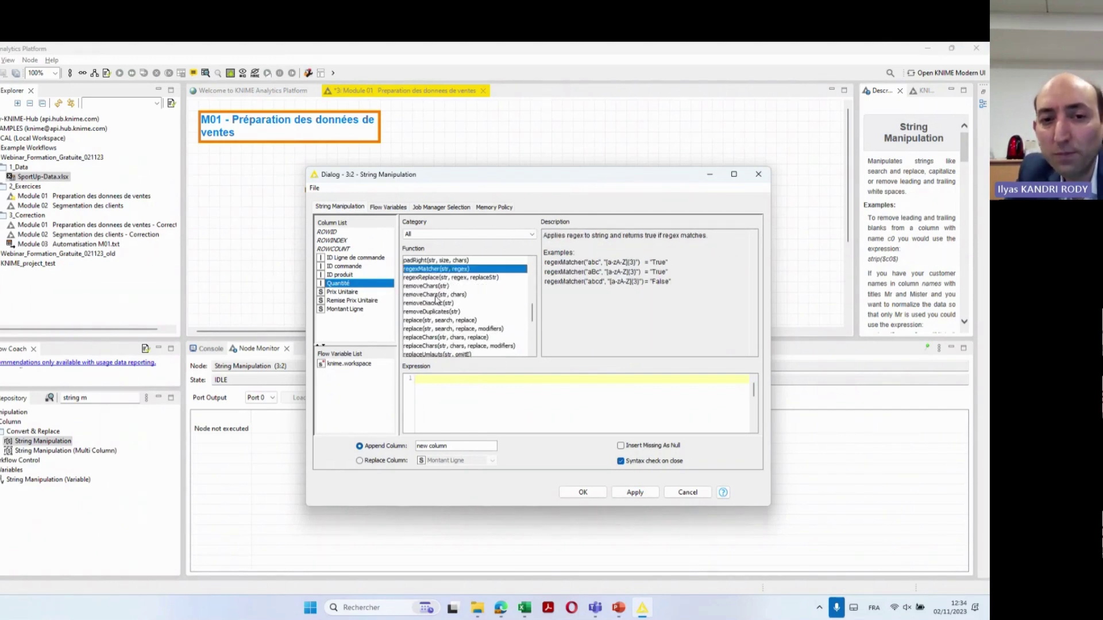
scroll(440, 307, up, 2)
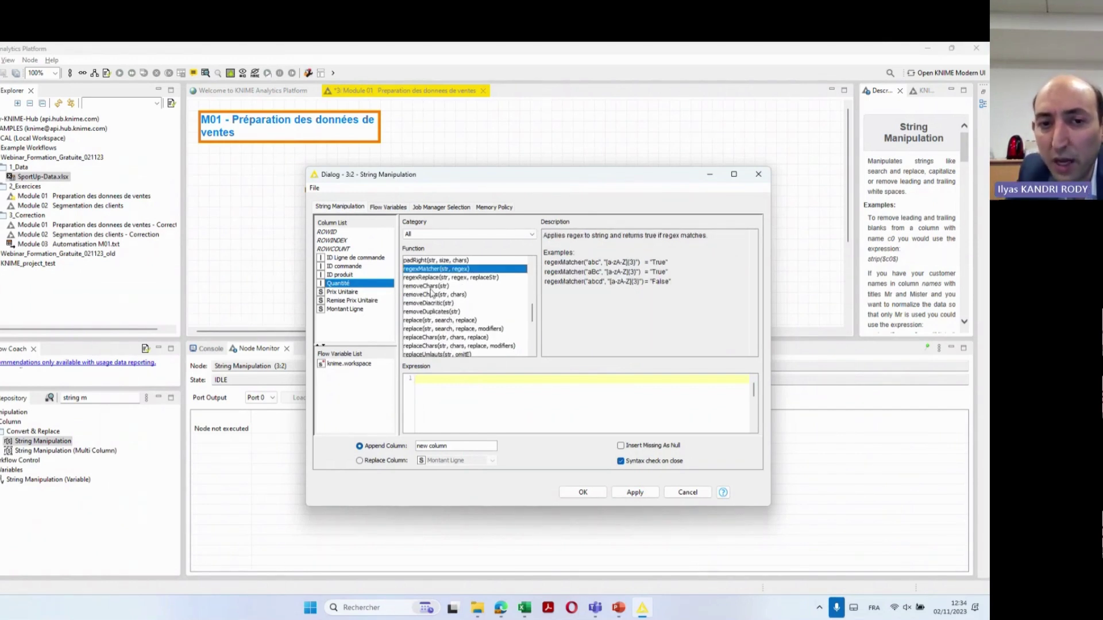
click(430, 286)
click(429, 295)
click(430, 303)
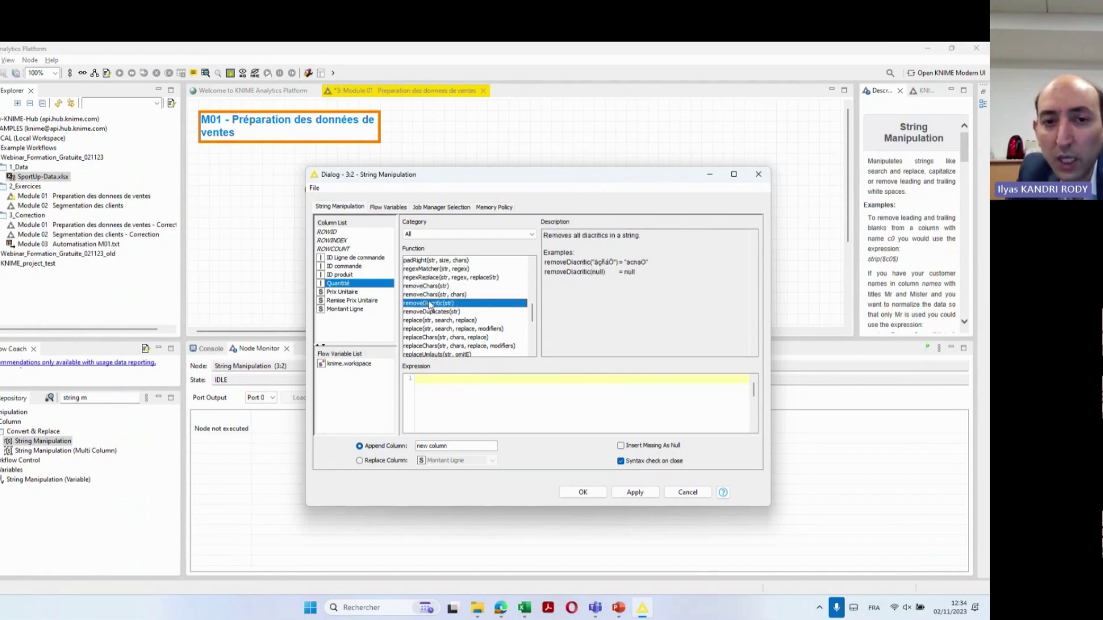
click(439, 286)
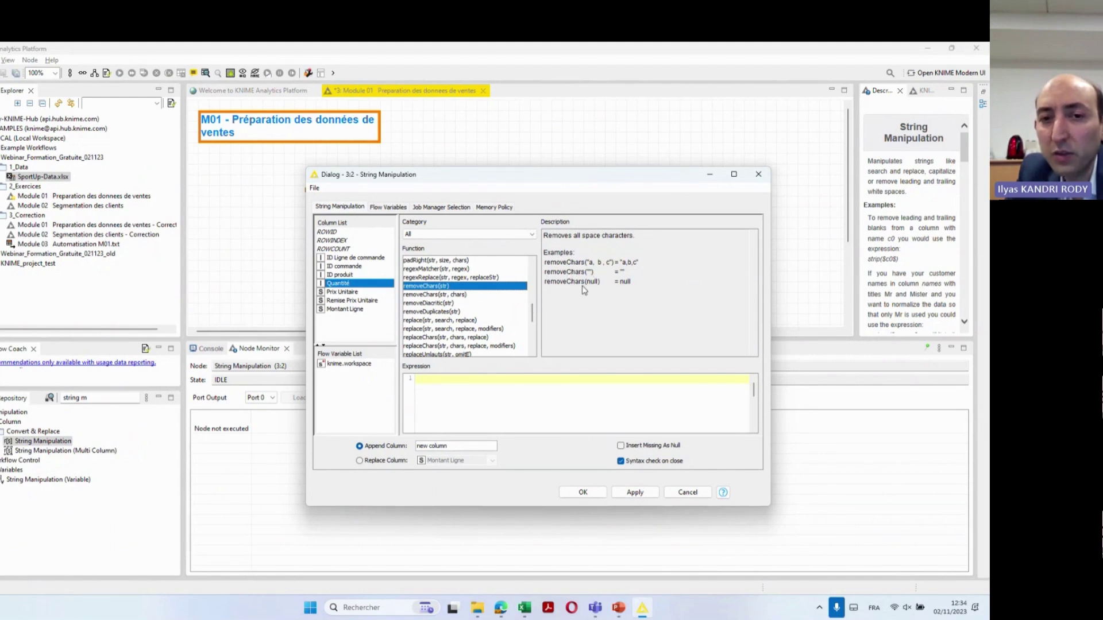
Insert the removeChars(str, chars) function into the expression, with a comma separating its two empty arguments
click(443, 295)
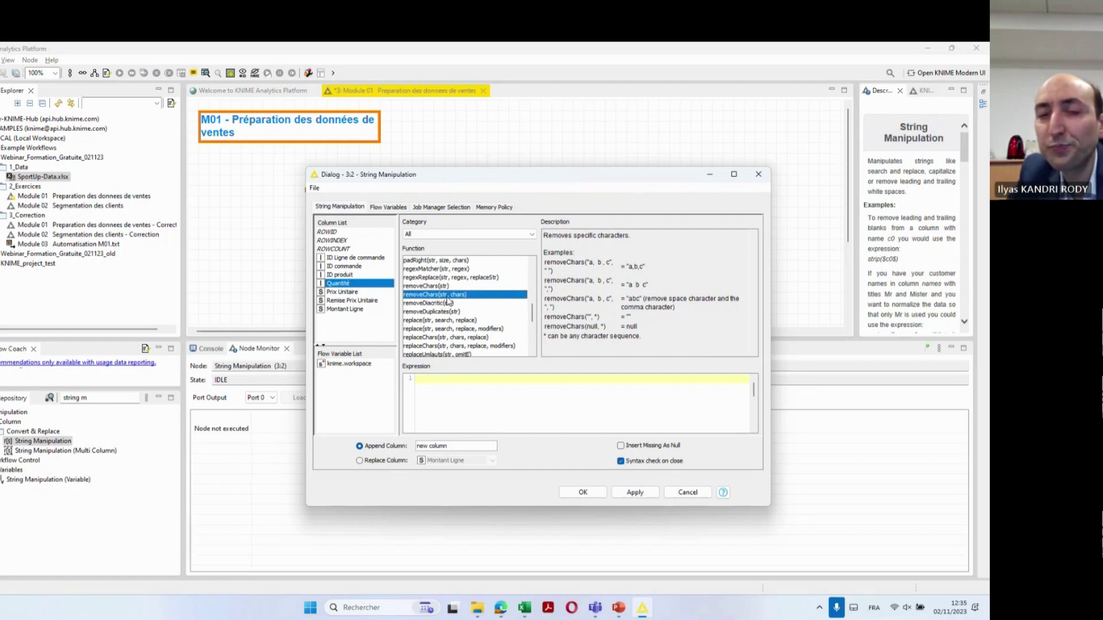
double_click(447, 295)
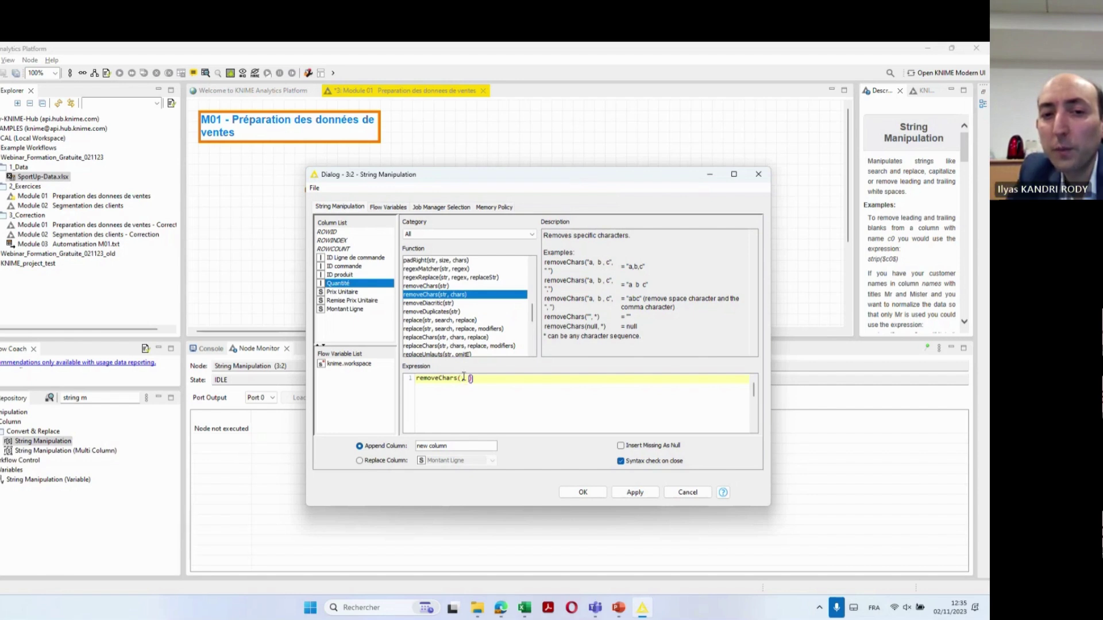
text(,)
key(Left)
key(Left)
key(Left)
key(Left)
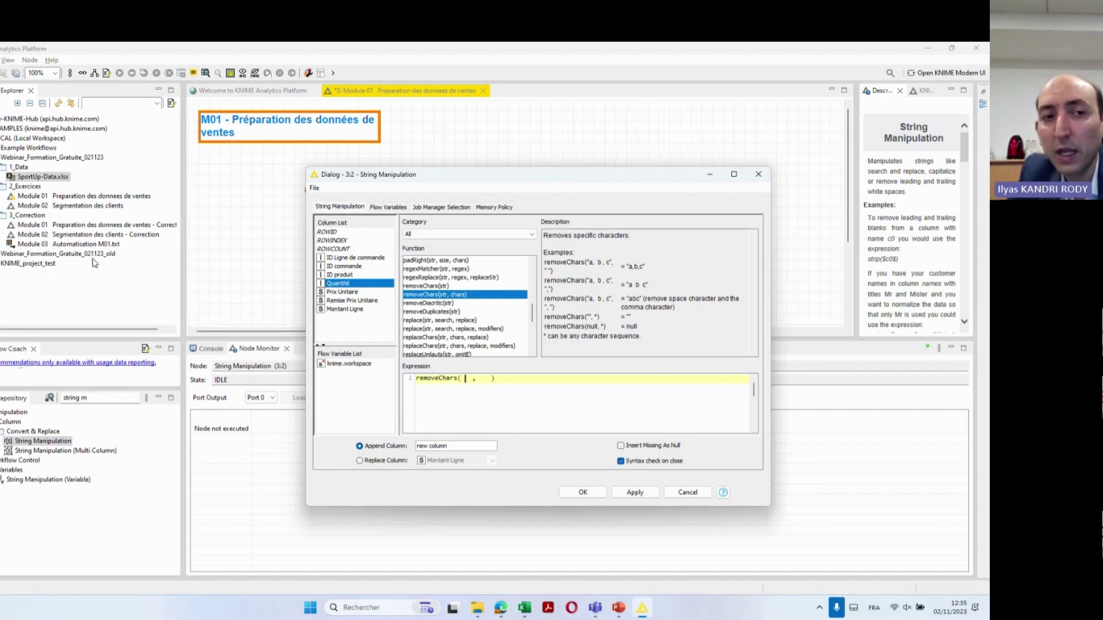
Check the target column on the slide and insert the Prix Unitaire column as the first argument of removeChars
key(alt+Tab)
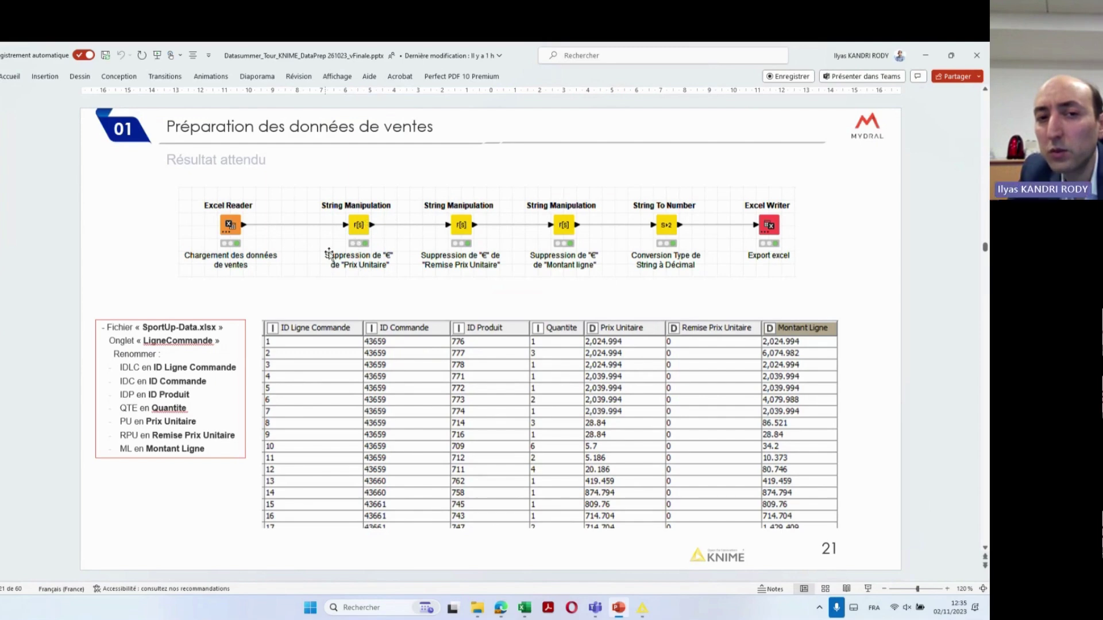
key(alt+Tab)
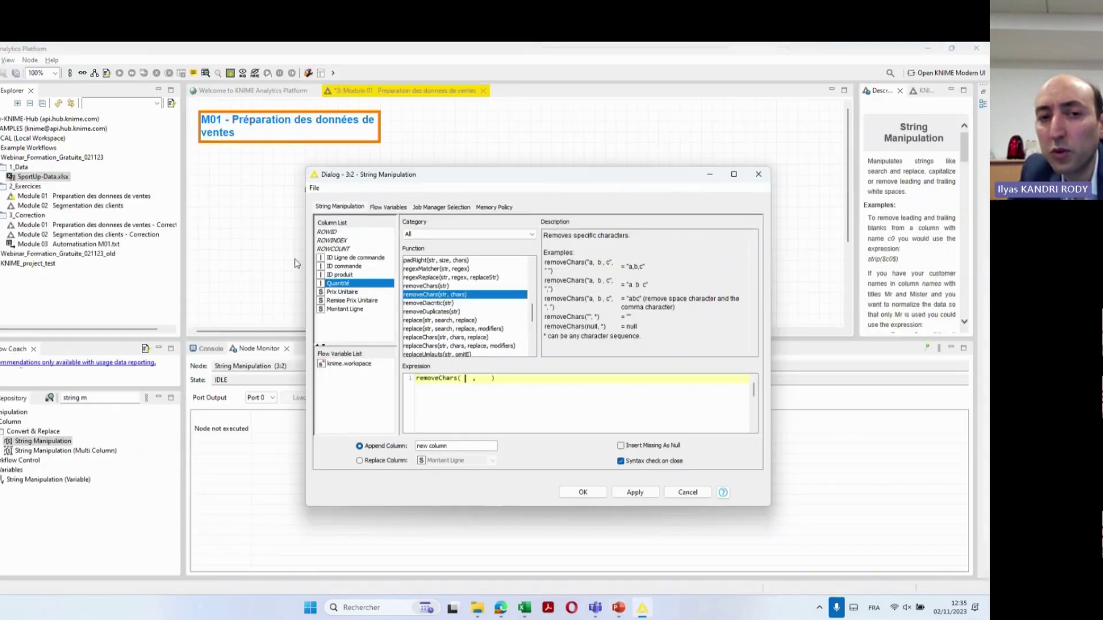
click(344, 293)
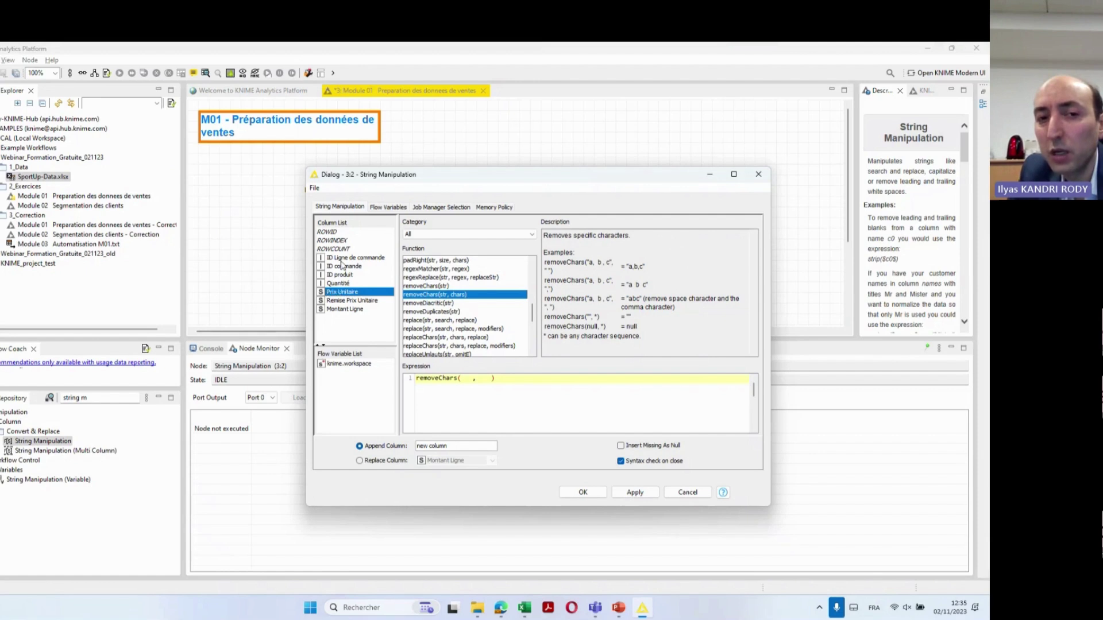
double_click(345, 293)
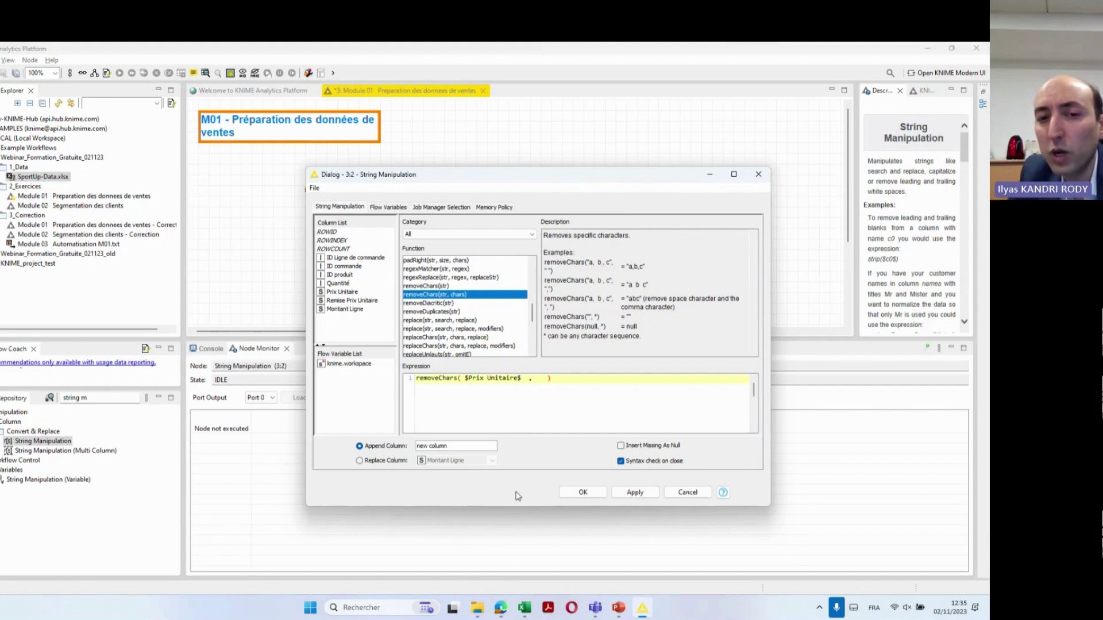
text(,)
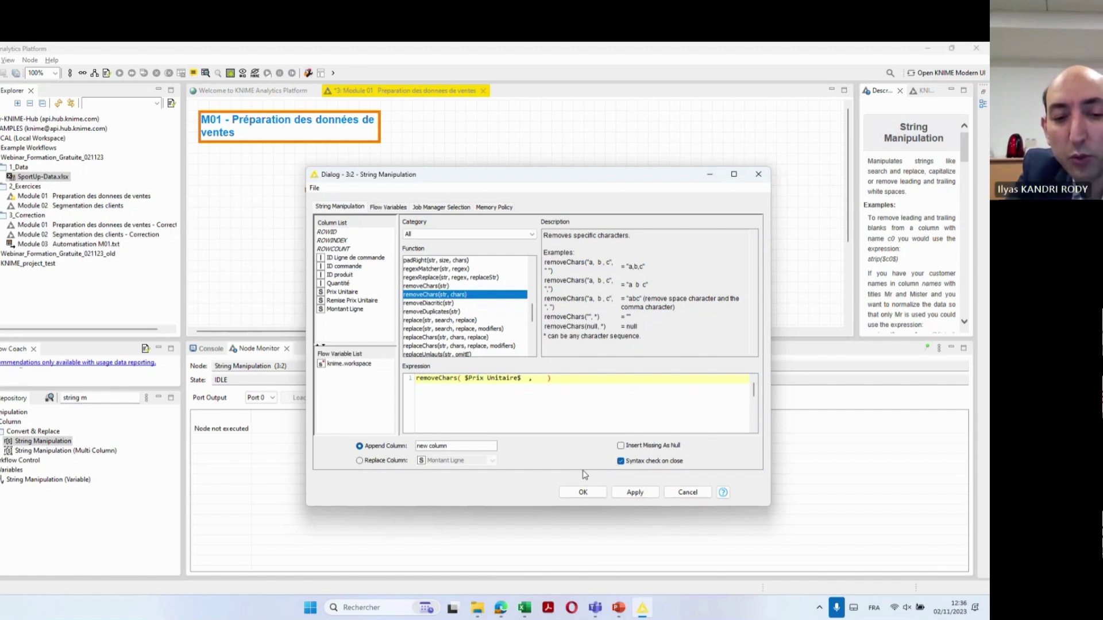
Enter "€" in double quotes as the second argument, completing the expression removeChars($Prix Unitaire$, "€")
text(€)
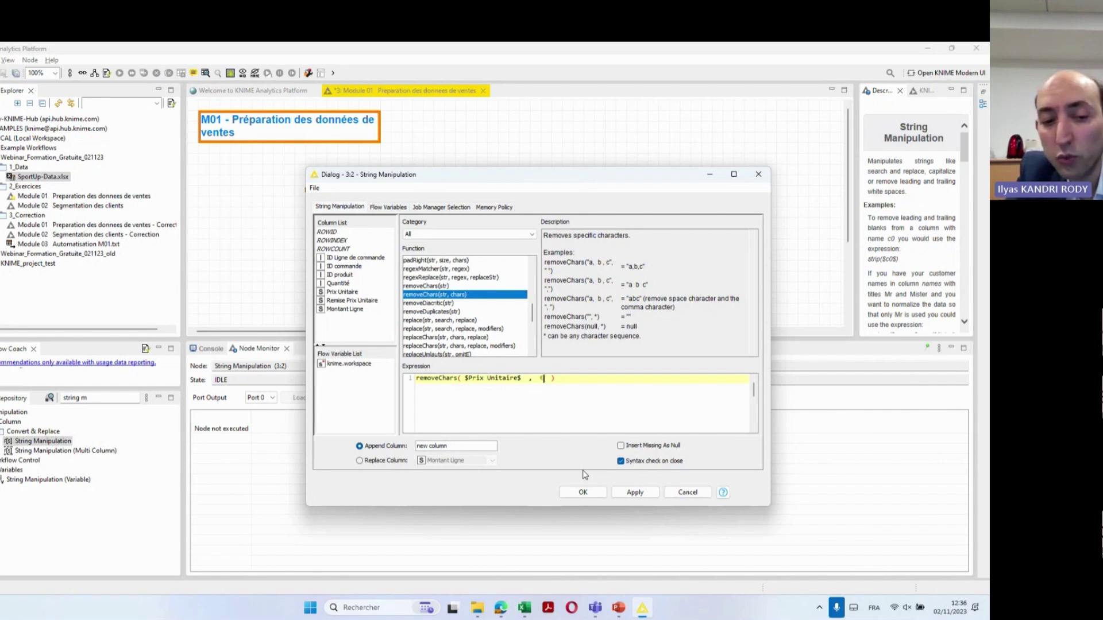
text(")
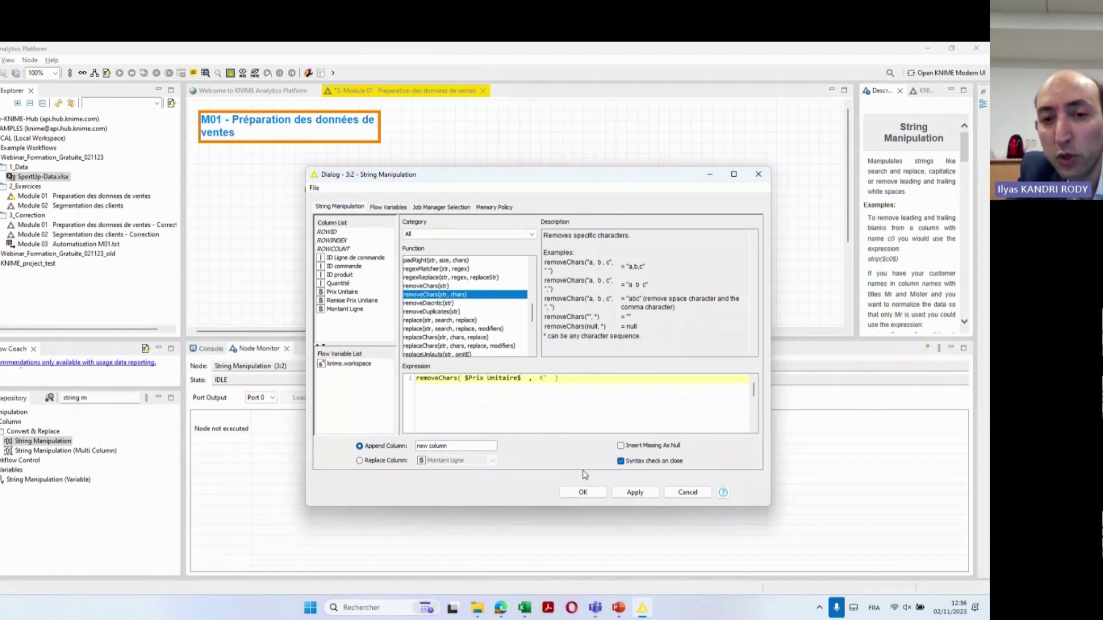
text(")
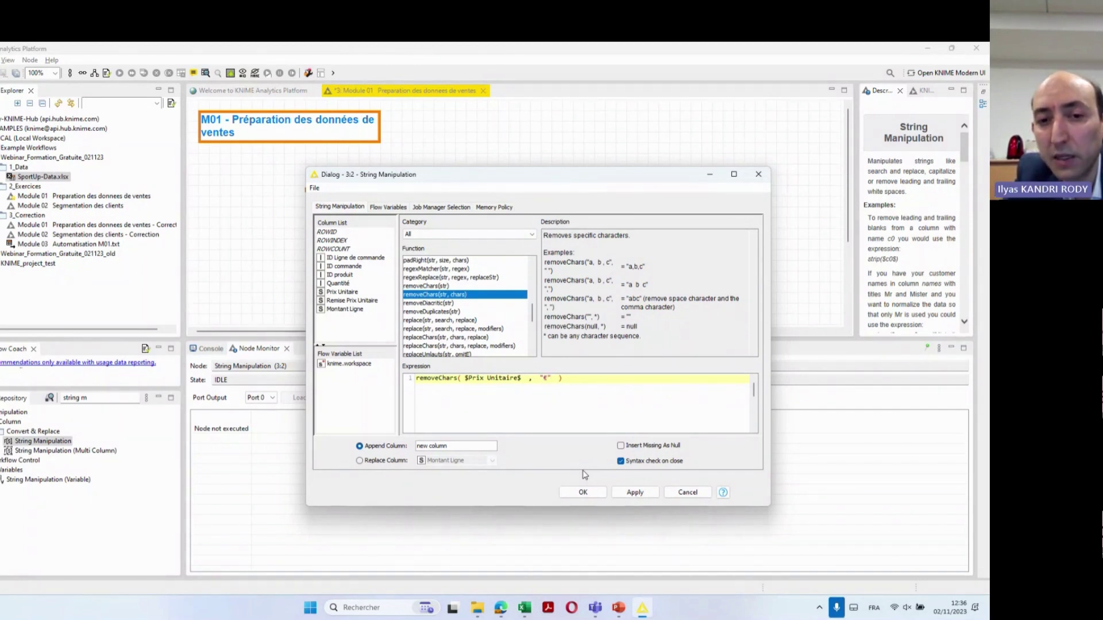
text(€)
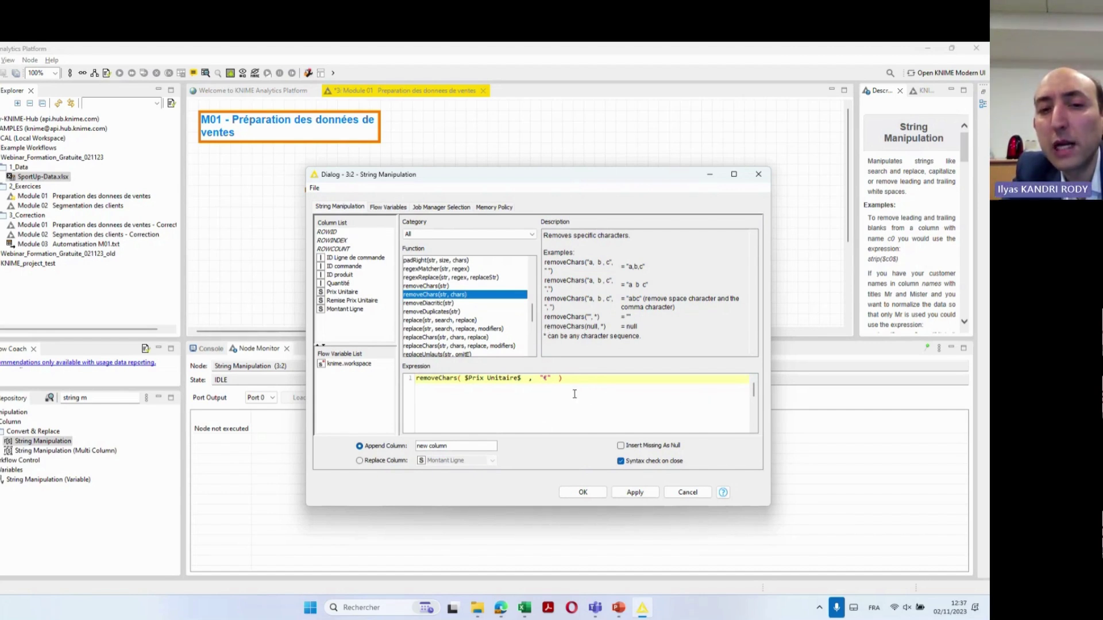
text())
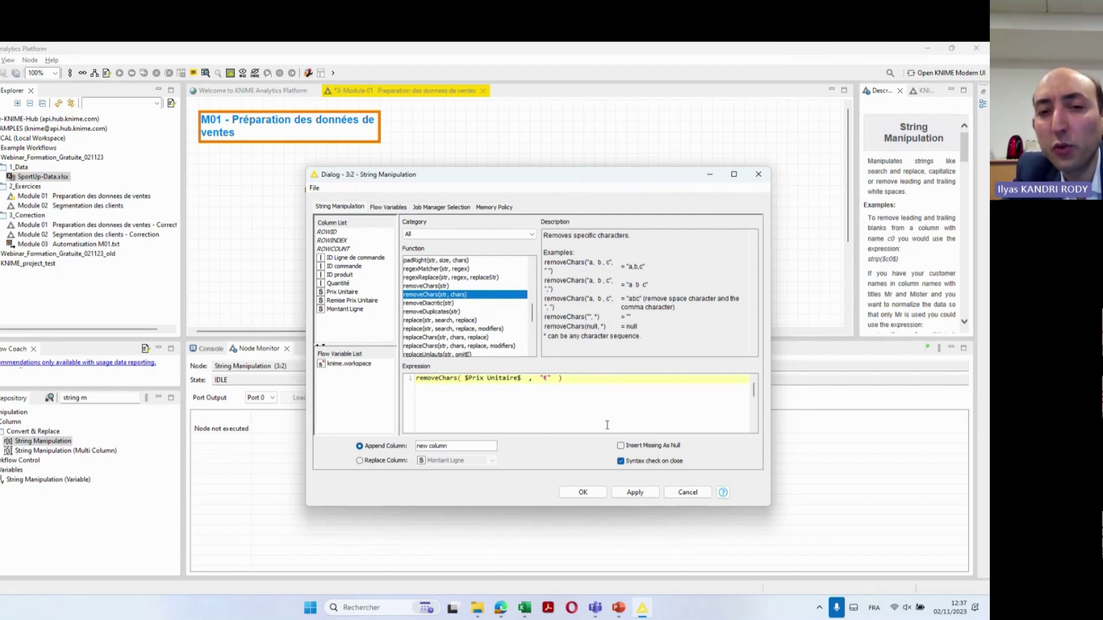
text(€)
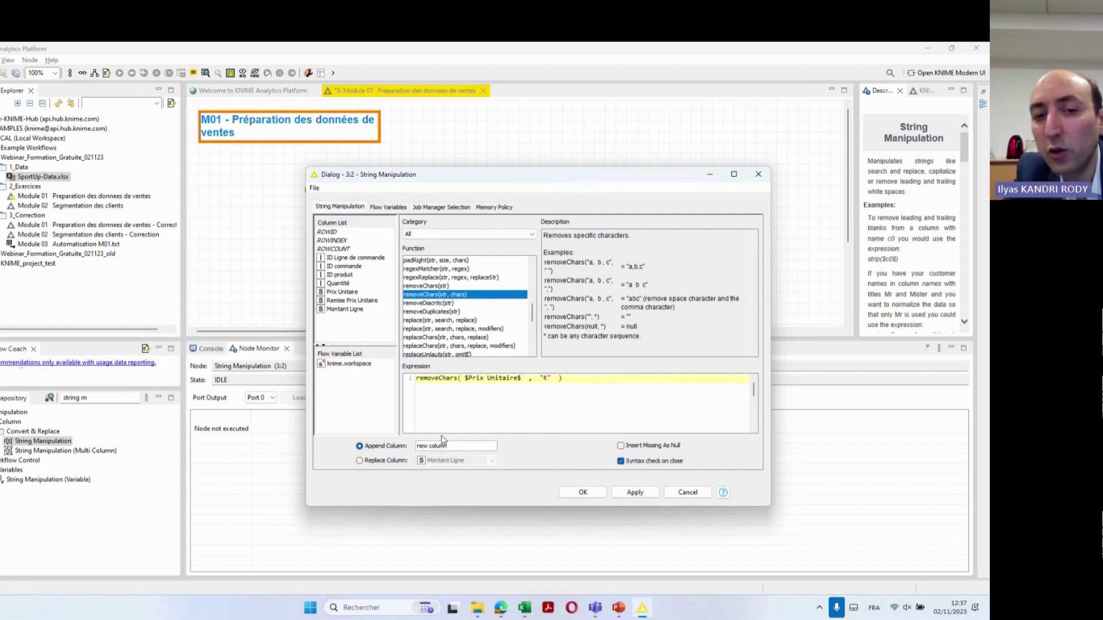
Compare with the expected columns on the slide and set the result to replace the Prix Unitaire column
key(alt+Tab)
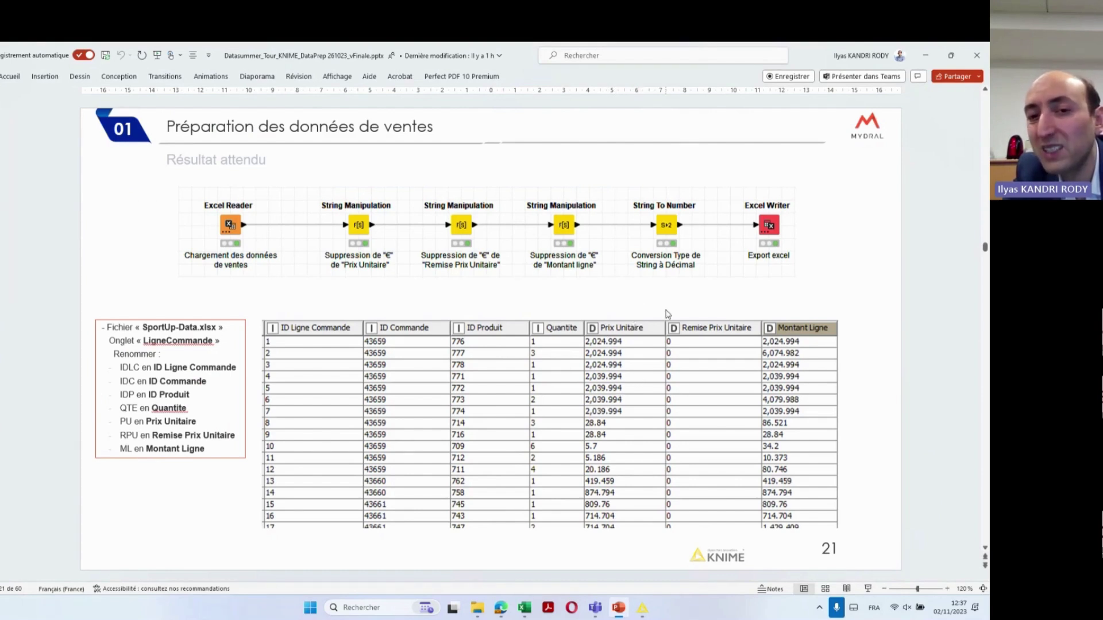
key(alt+Tab)
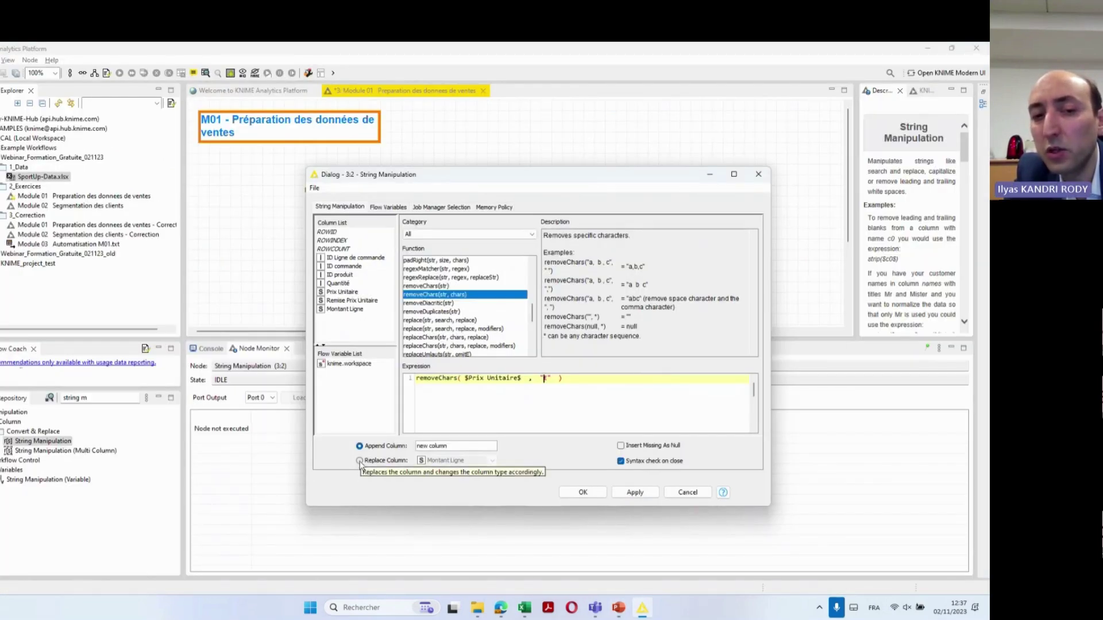
click(360, 462)
click(483, 462)
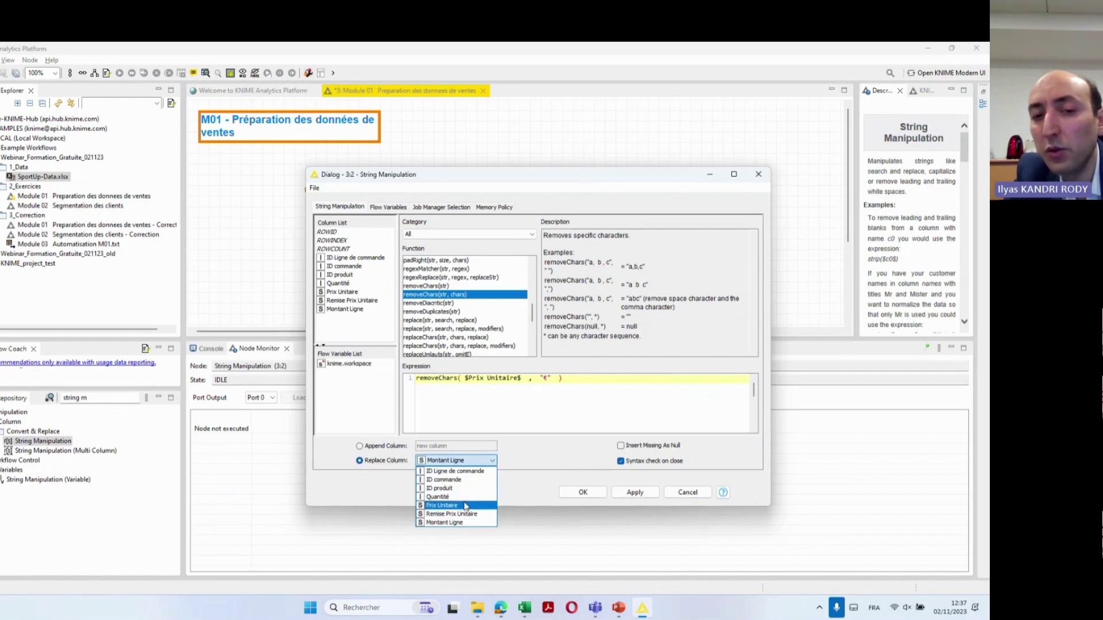
click(435, 506)
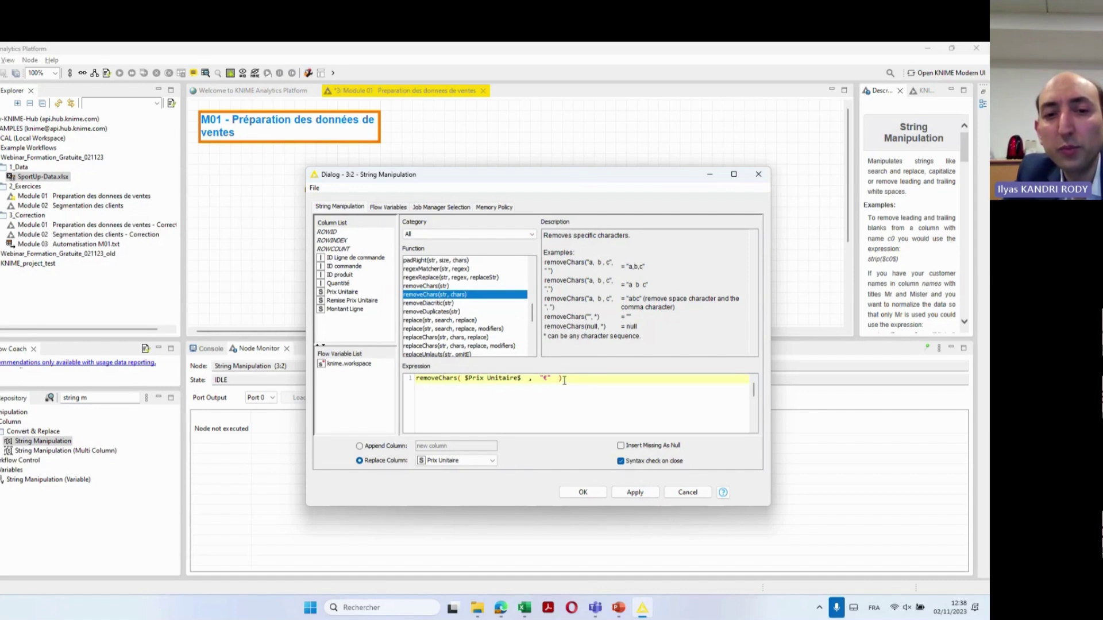
drag(555, 378, 383, 377)
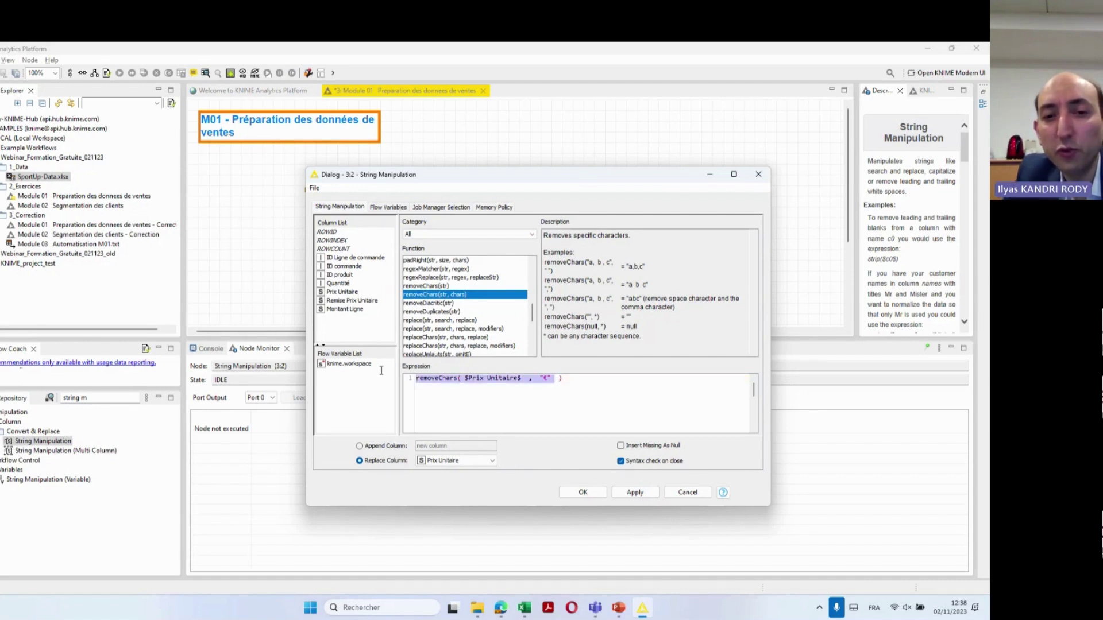
click(554, 378)
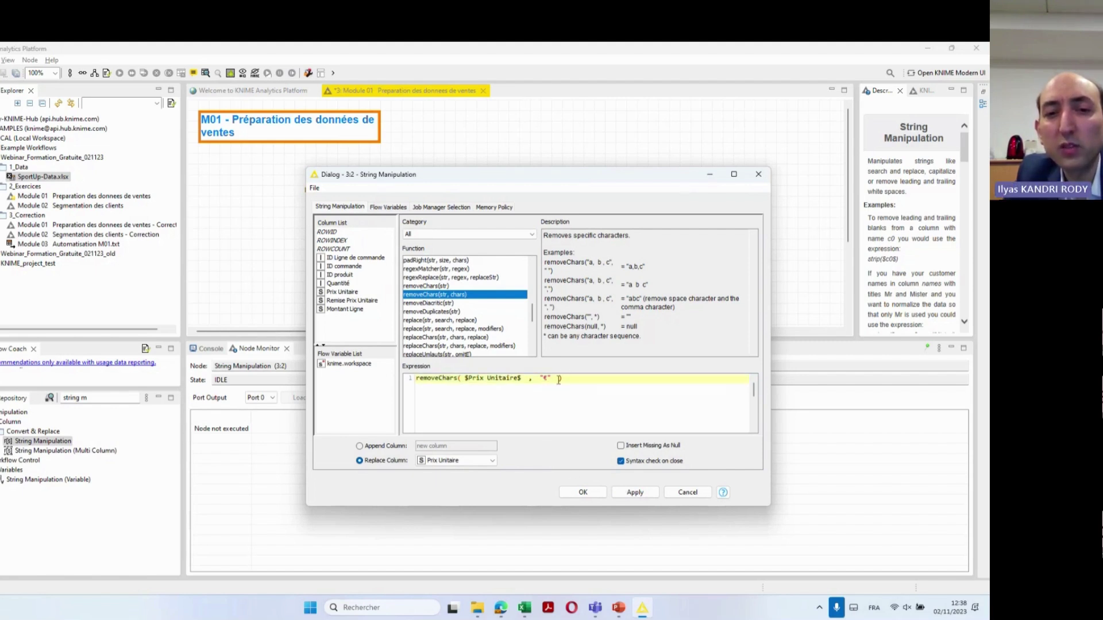
key(ctrl+a)
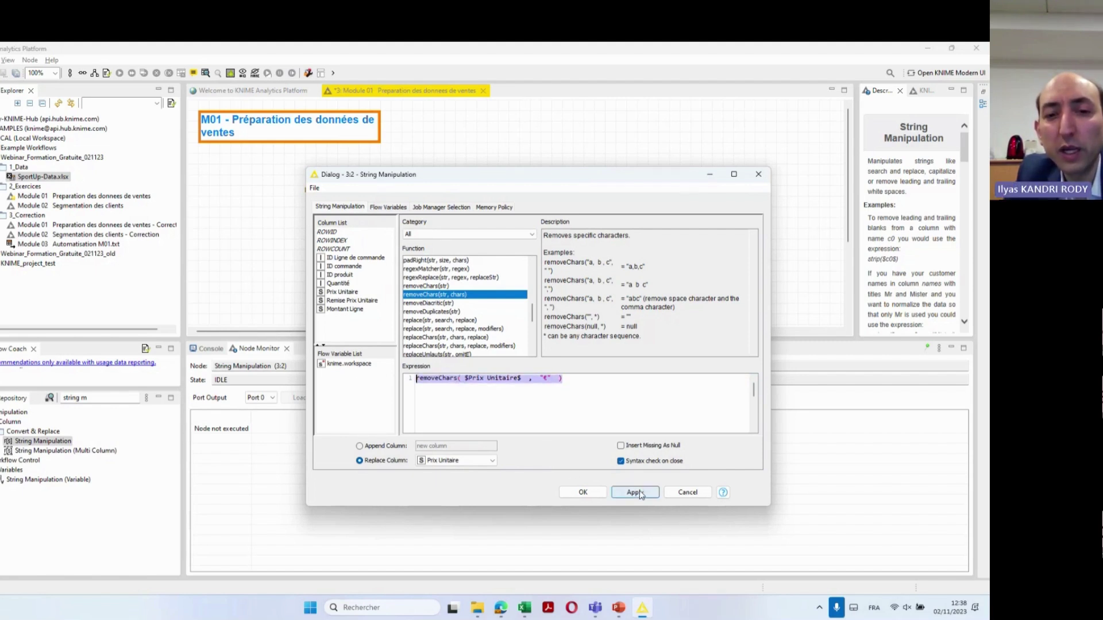
click(569, 410)
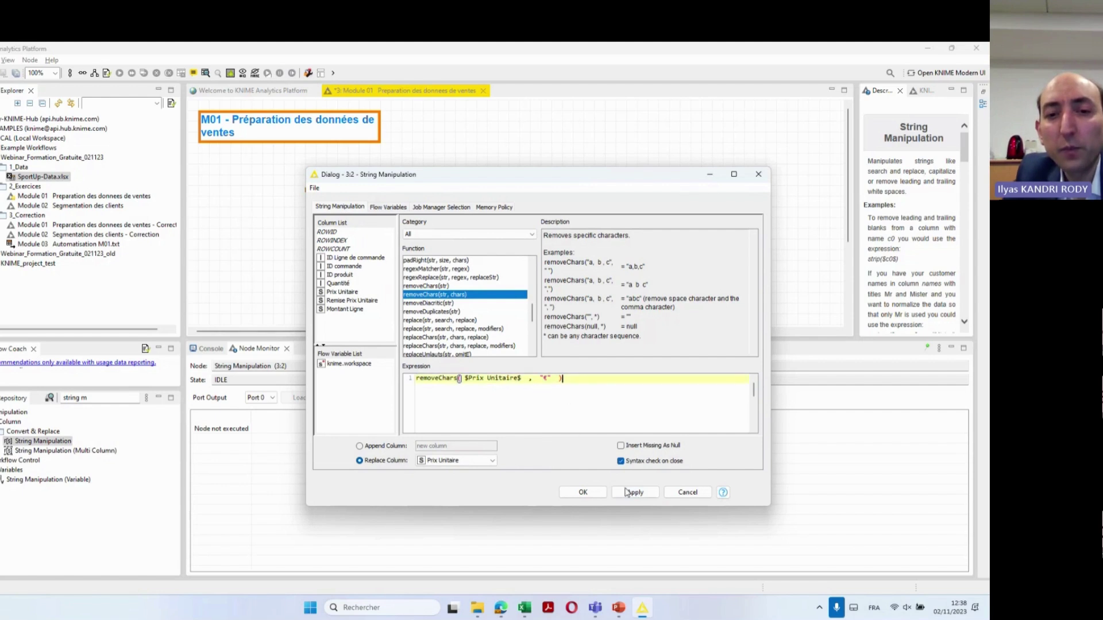
Accept the String Manipulation configuration, execute the node and enlarge the Node Monitor's output table
click(582, 492)
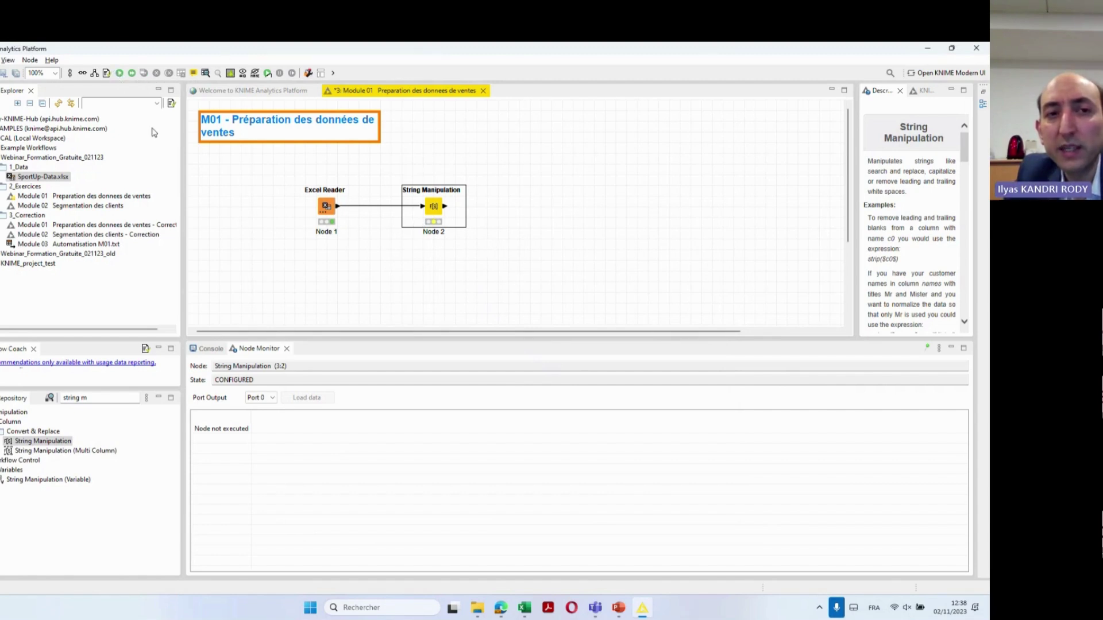
click(120, 74)
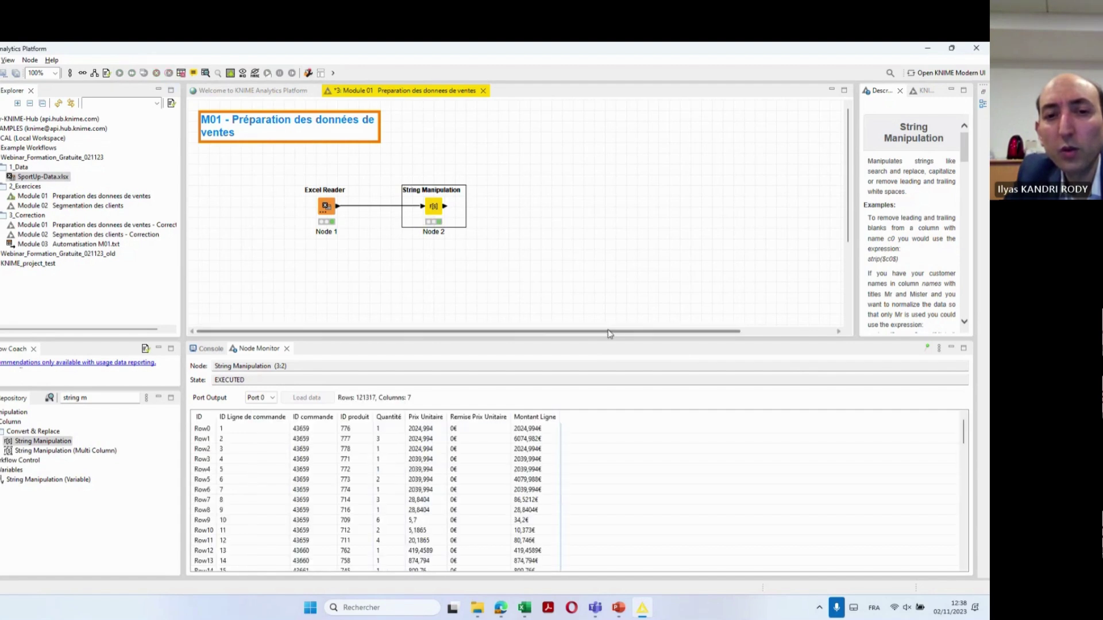
drag(526, 339, 515, 299)
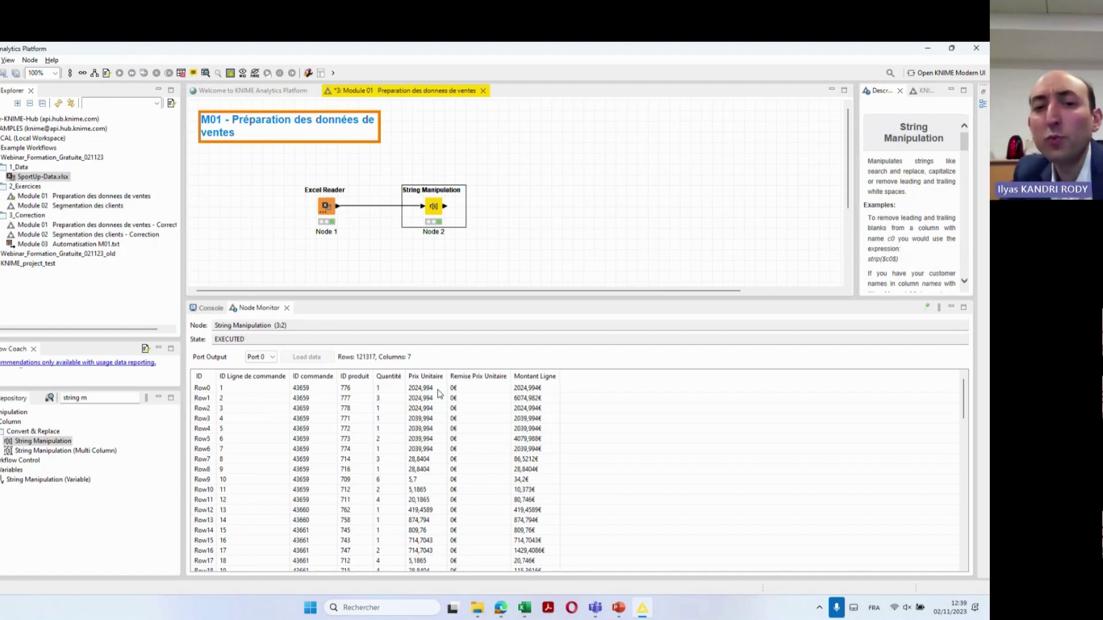
Reselect the String Manipulation node and examine the Prix Unitaire values against the other price columns in its output
click(455, 284)
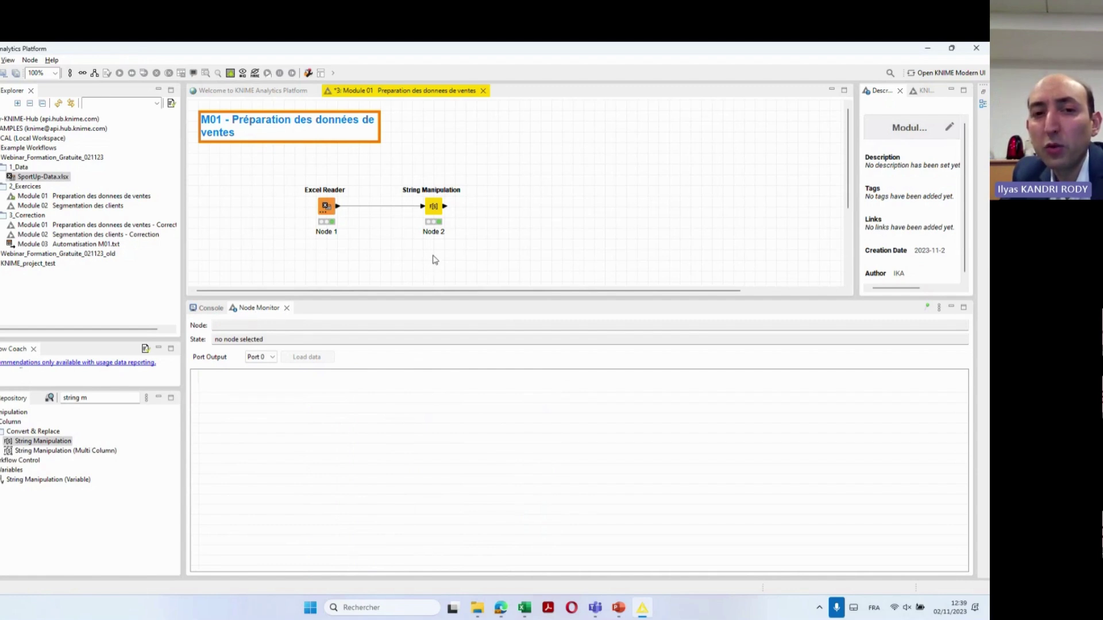
click(433, 207)
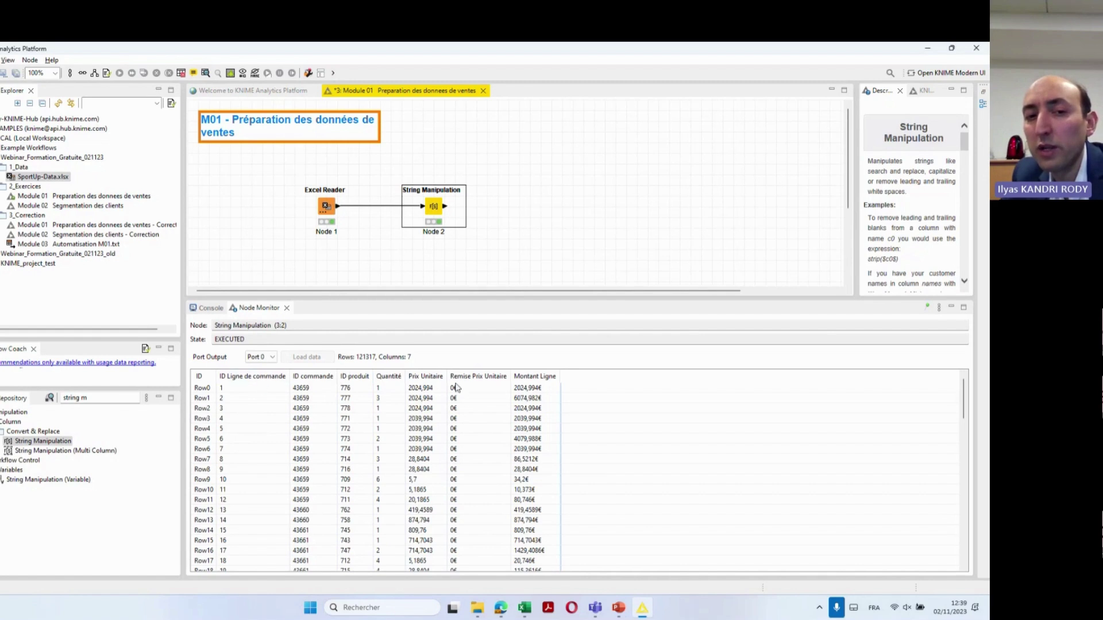
click(461, 253)
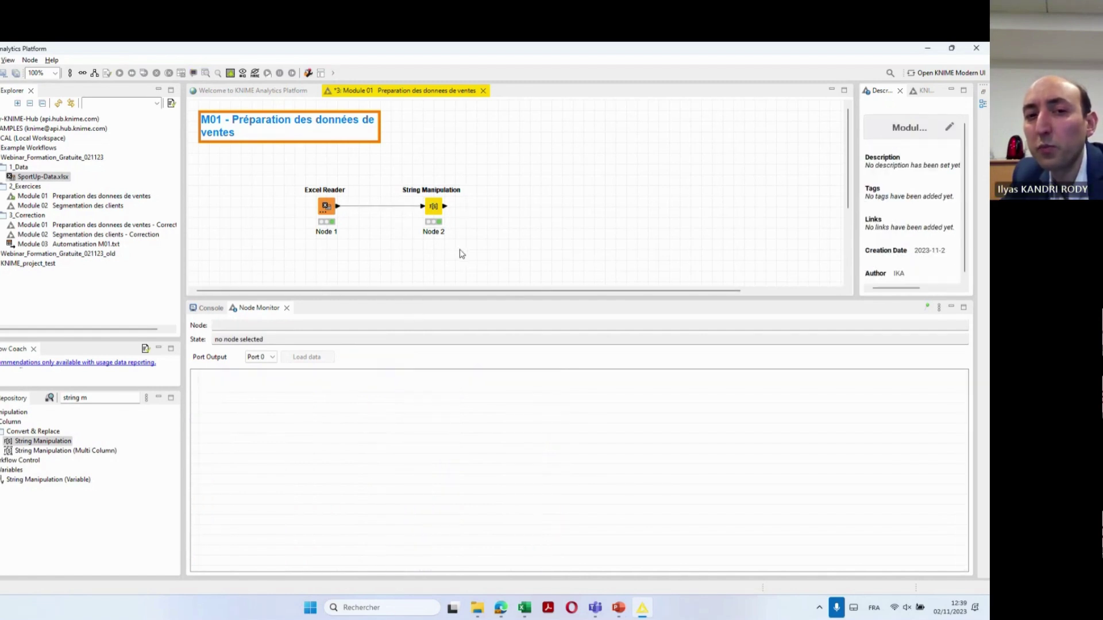
click(433, 208)
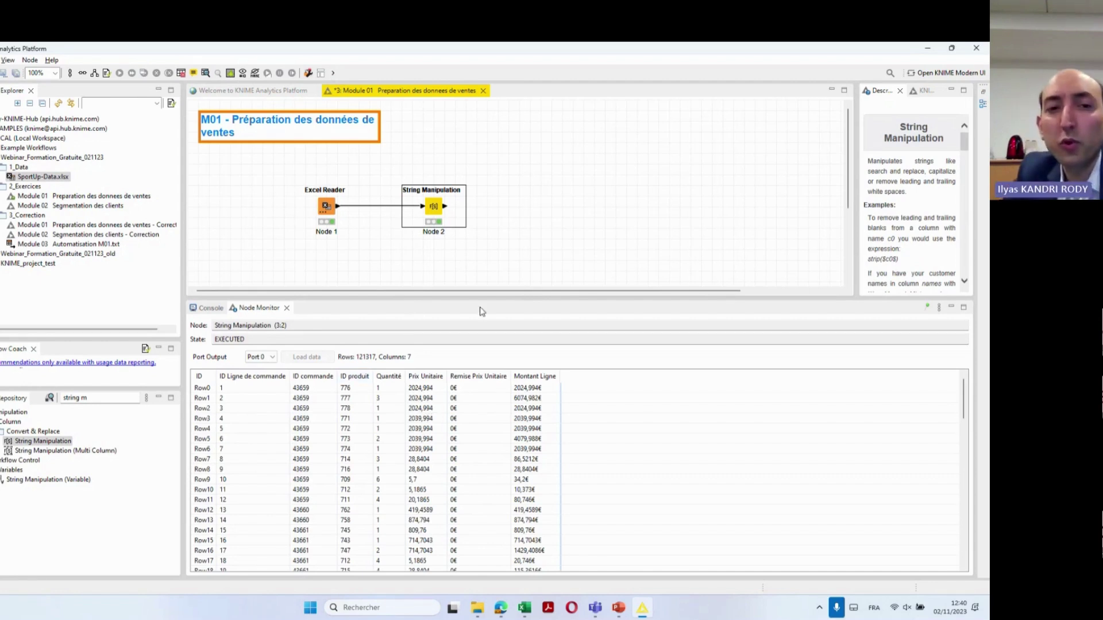
Change the Excel Reader node's label to "Données Lignes de commandes"
click(325, 232)
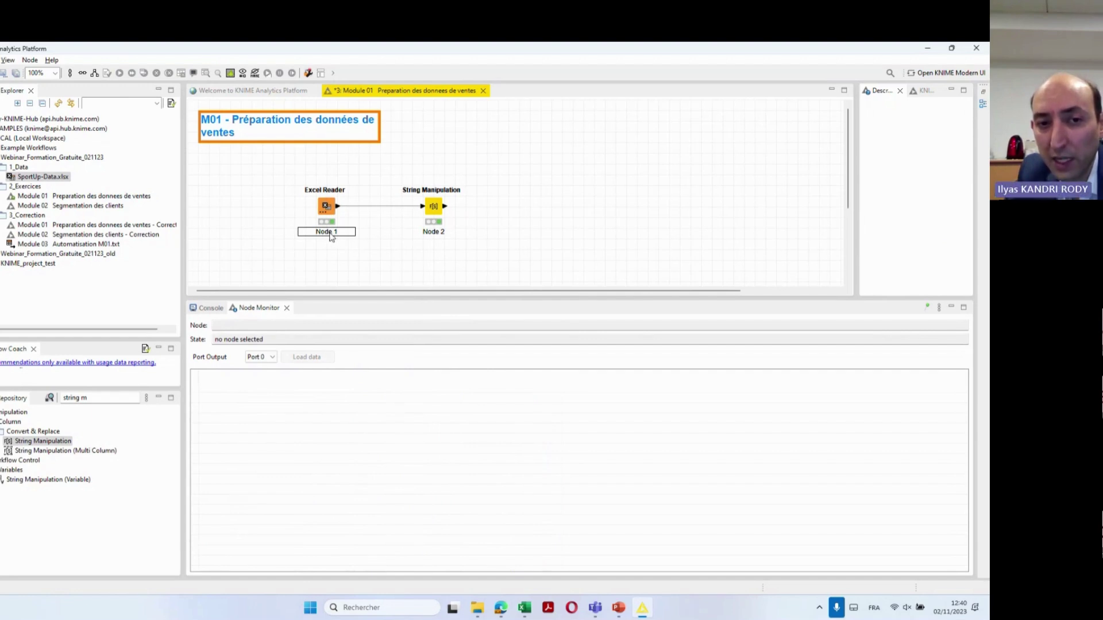
right_click(330, 237)
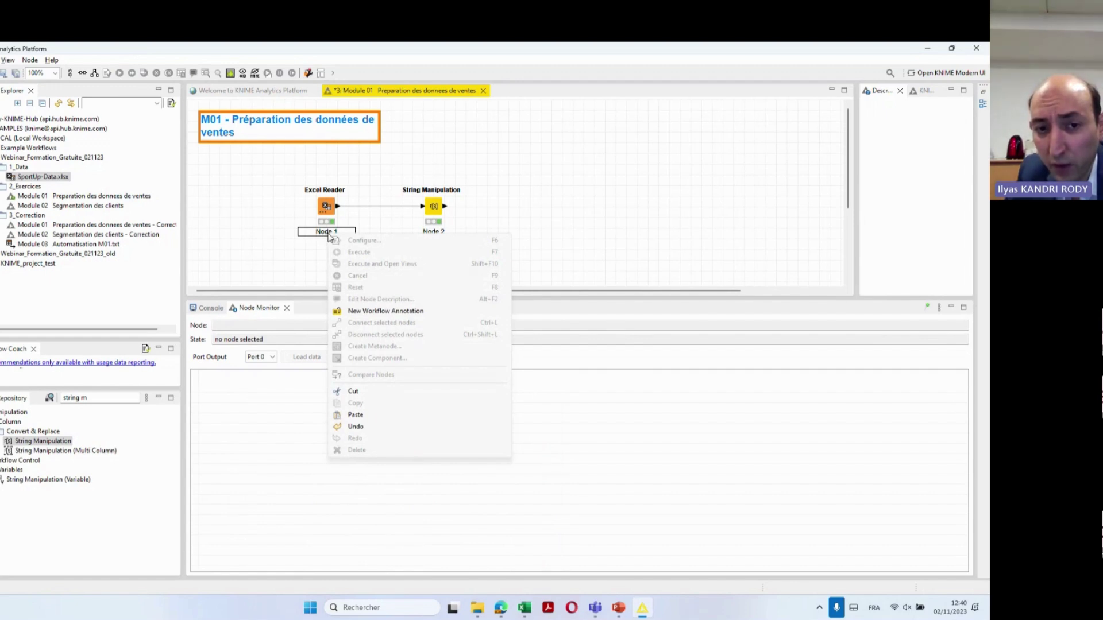
click(327, 234)
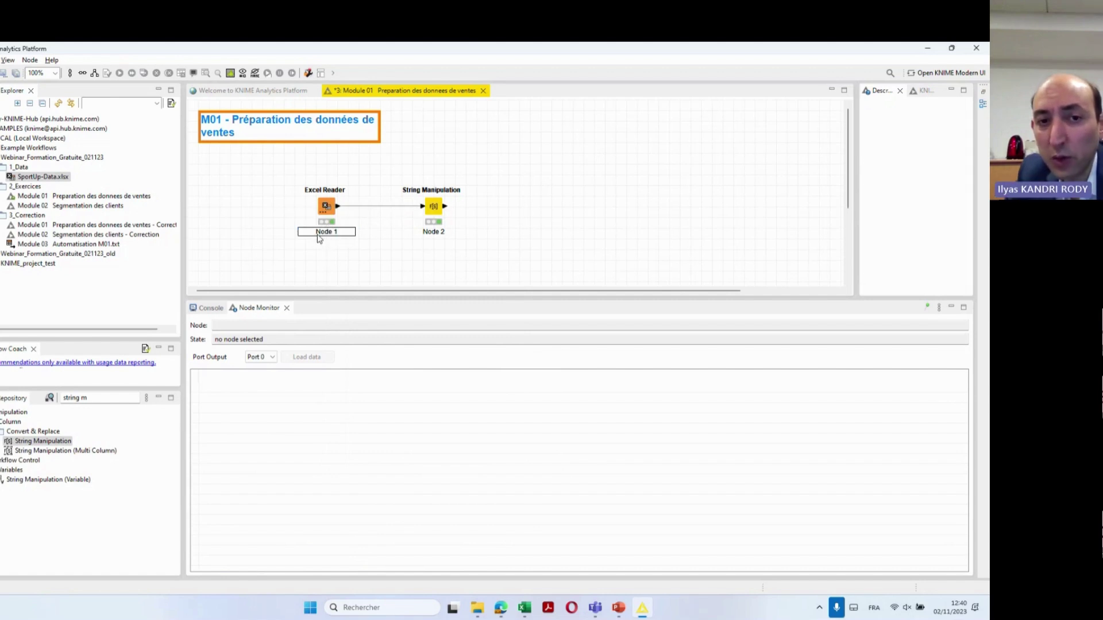
click(329, 232)
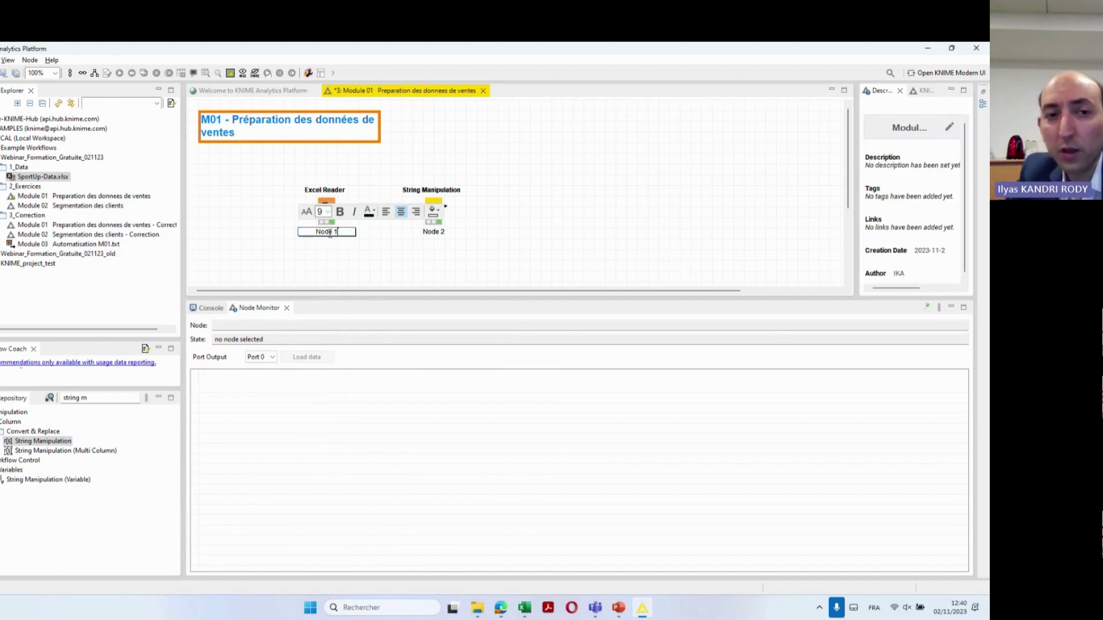
key(BackSpace)
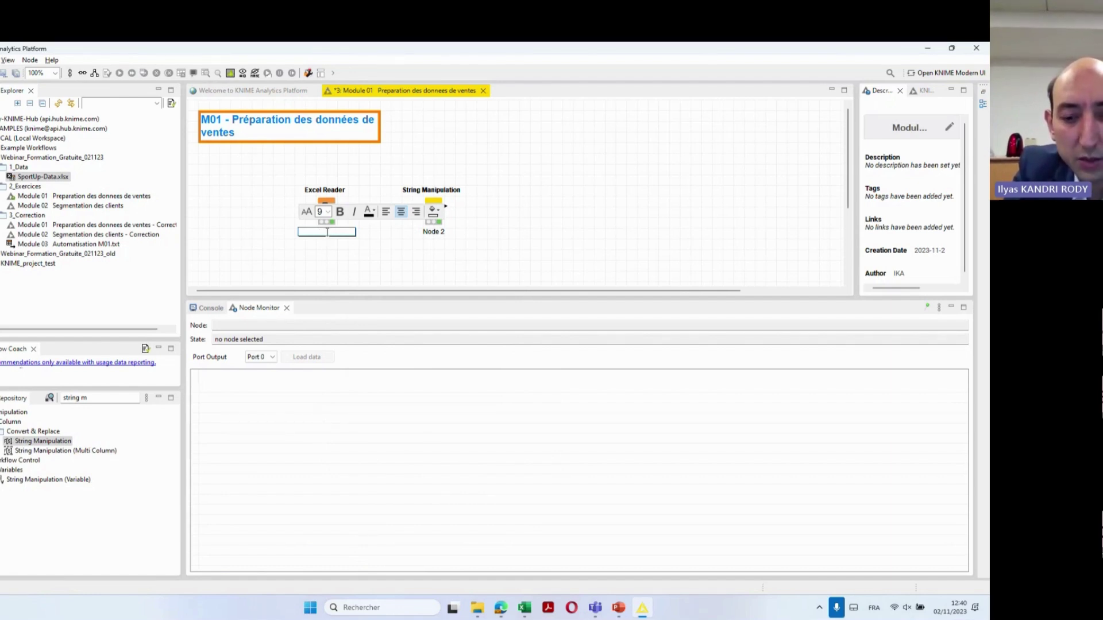
text(Données)
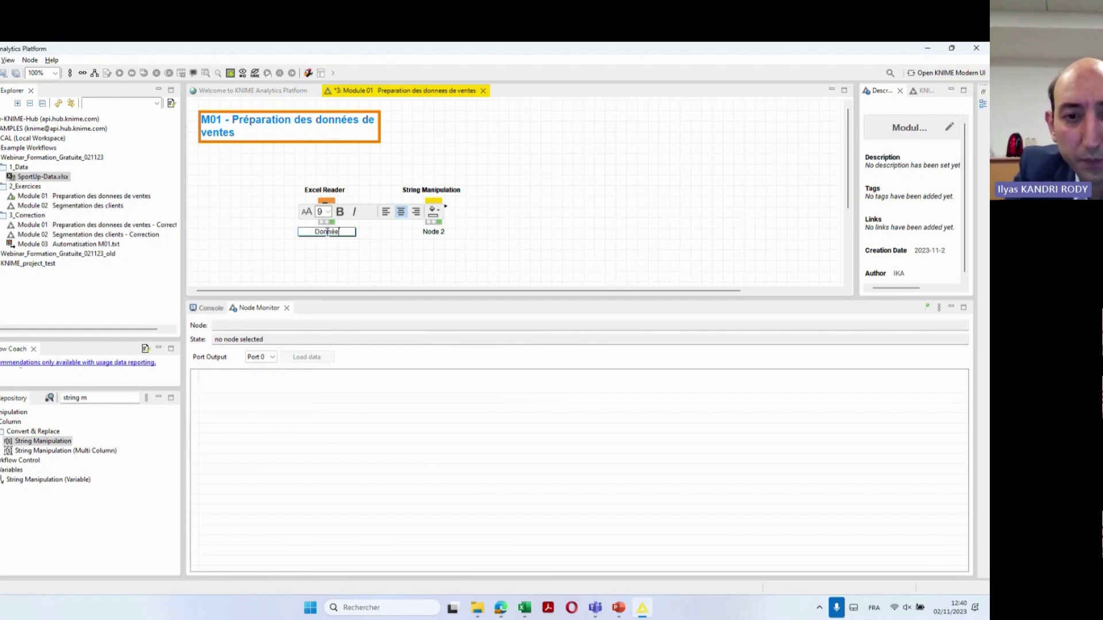
text(g)
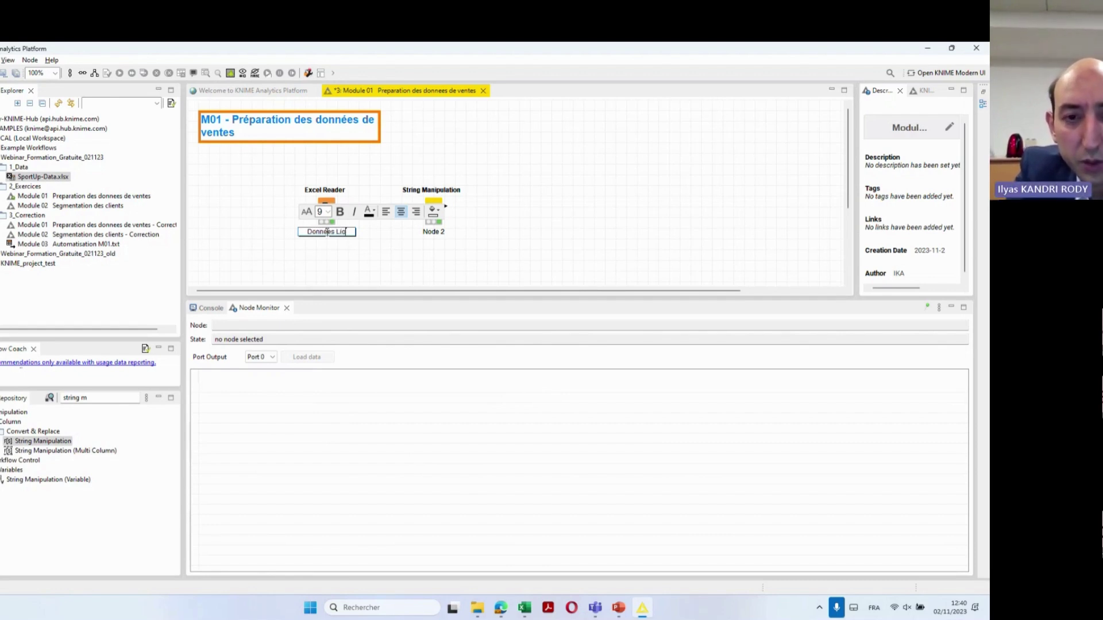
text(nes de commandes)
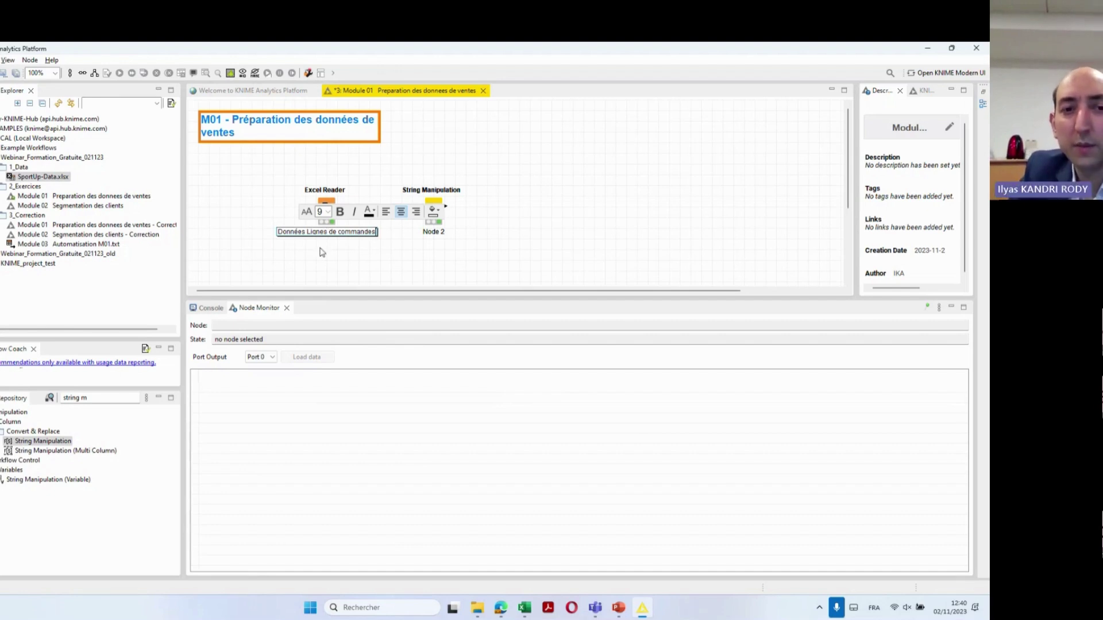
click(322, 252)
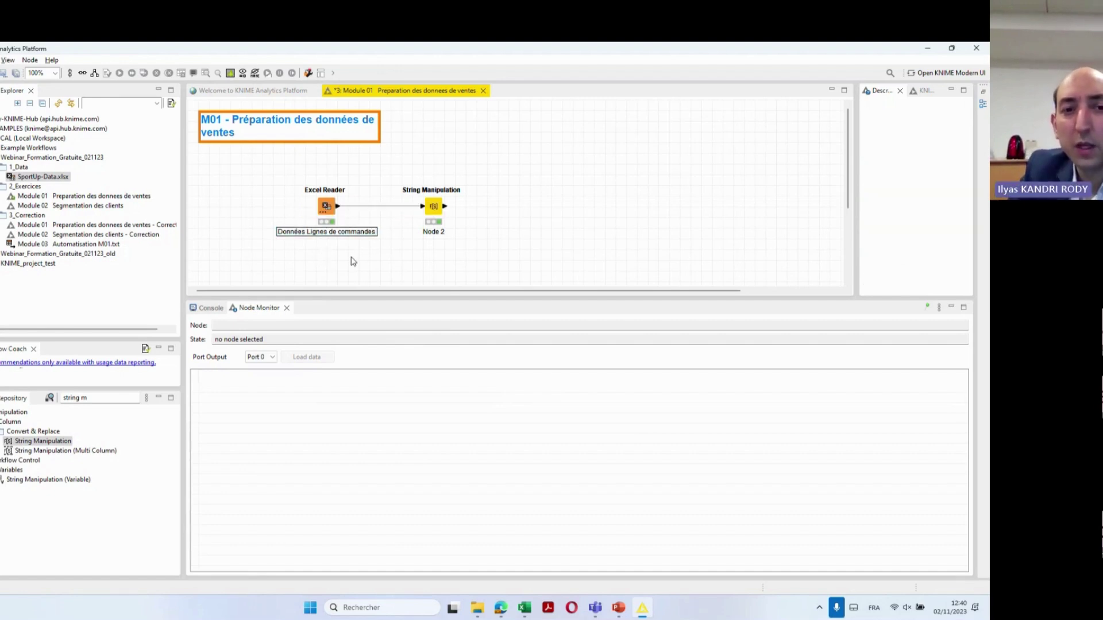
Label the String Manipulation node "Suppression du "€" de Prix Unitaire", split over two lines, and save the workflow
click(435, 233)
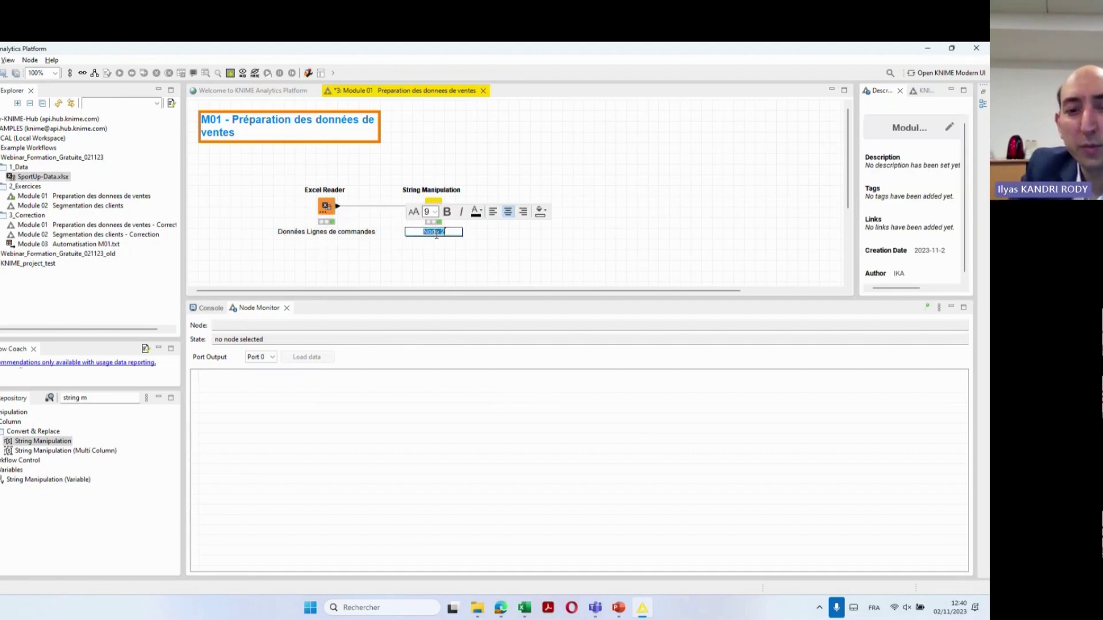
text(Suppres)
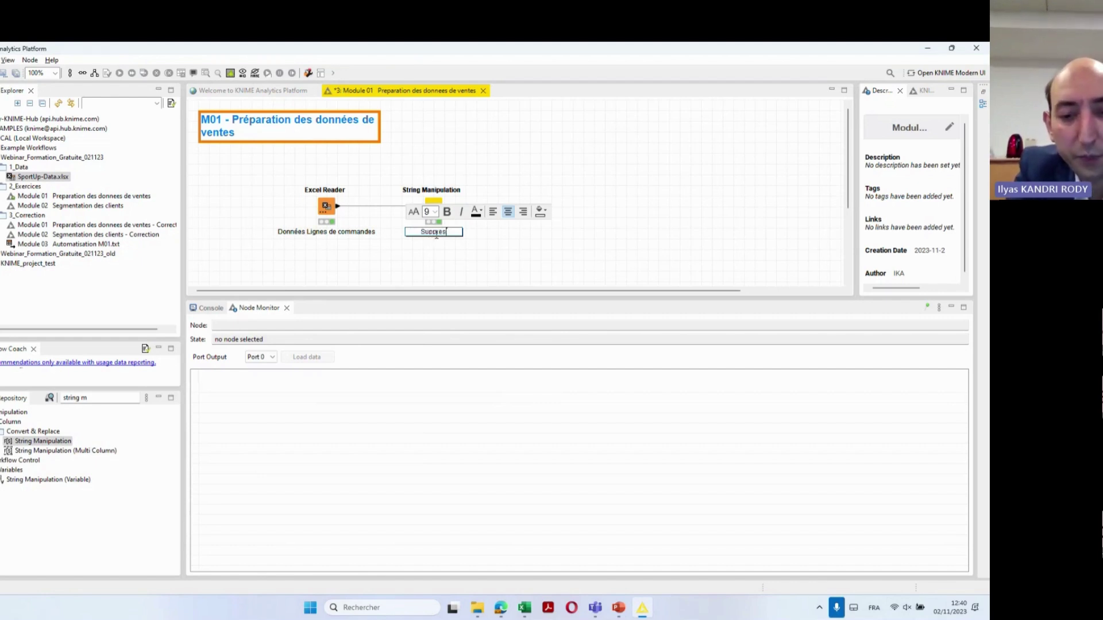
text(sio)
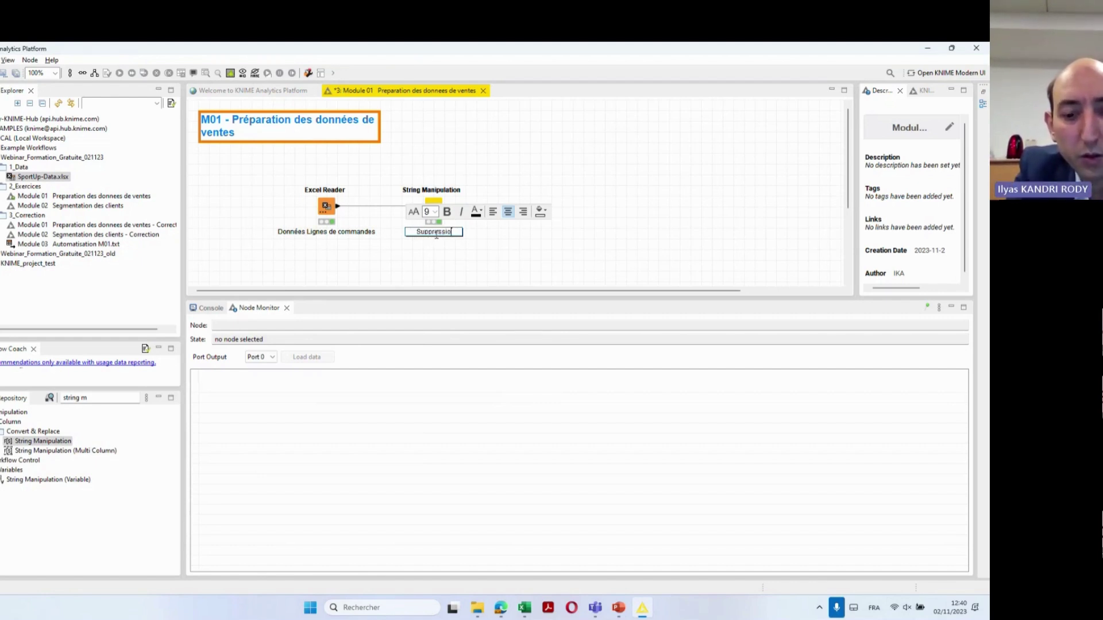
text(n du)
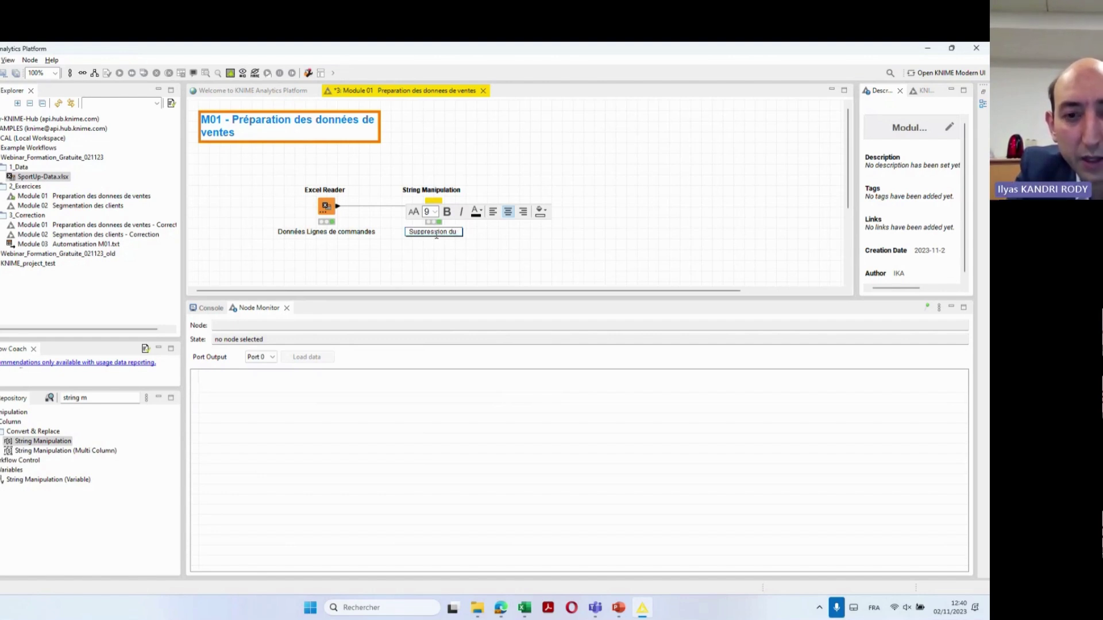
text( e)
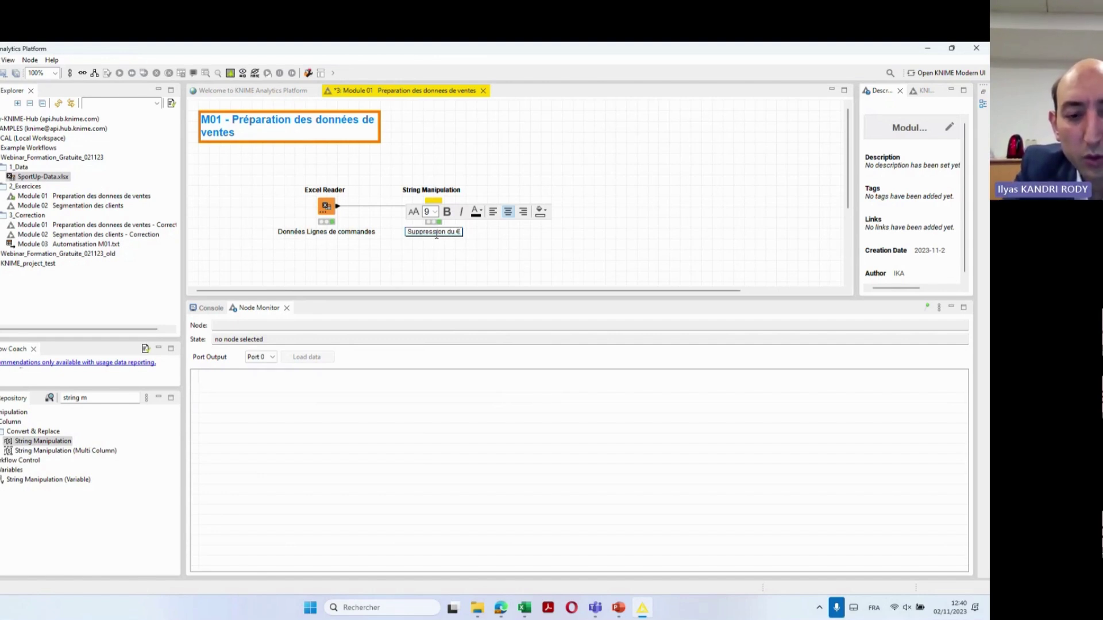
text(")
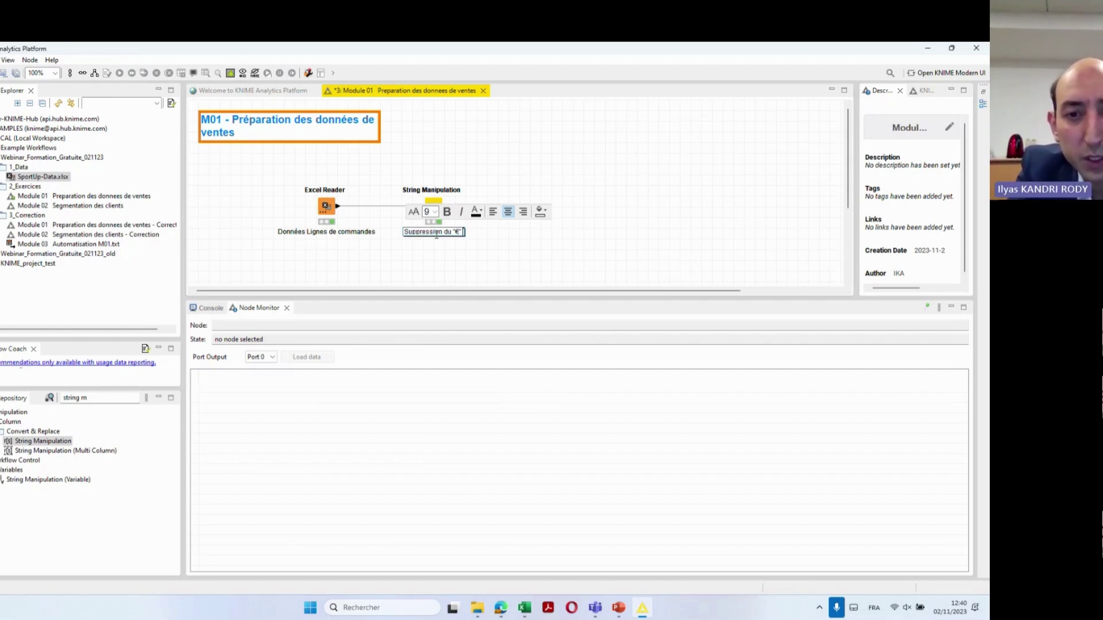
text( de )
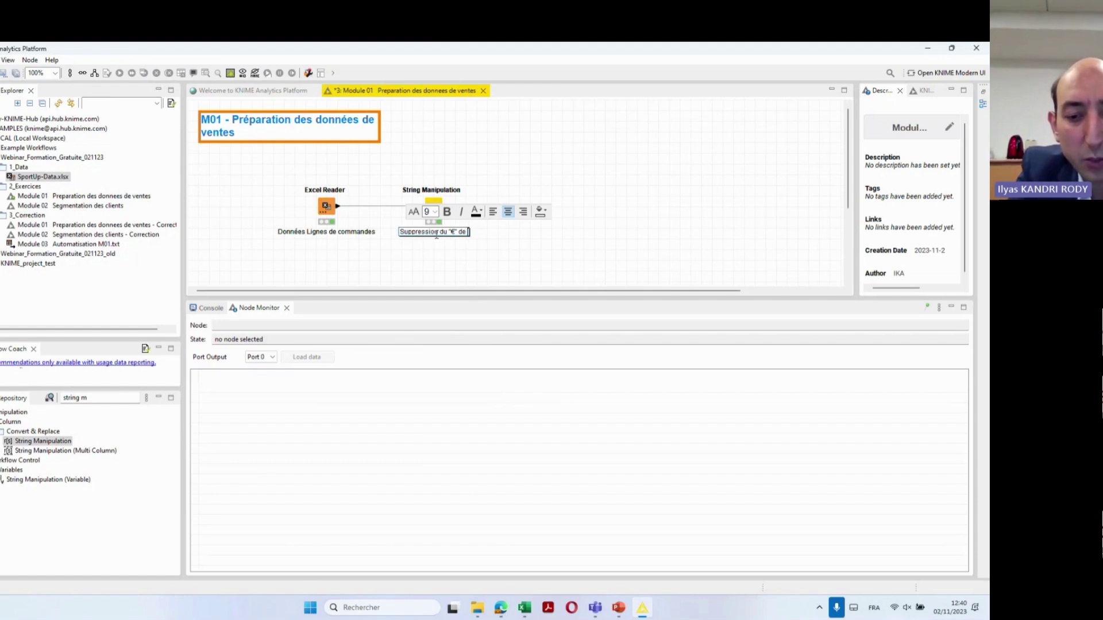
text(Prix Unitaire)
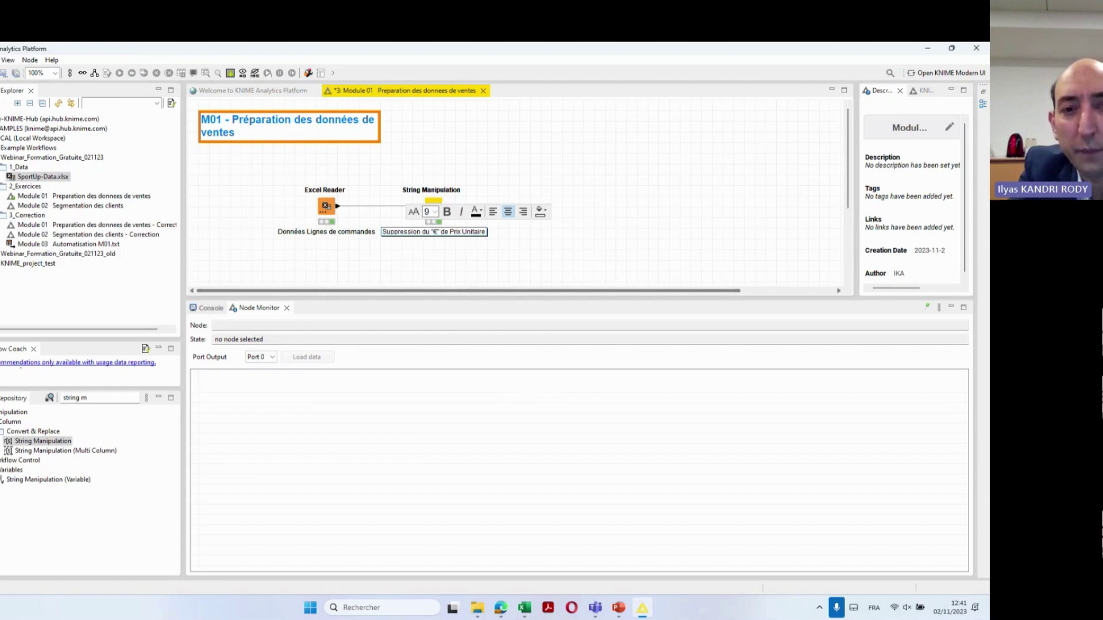
key(Return)
click(460, 280)
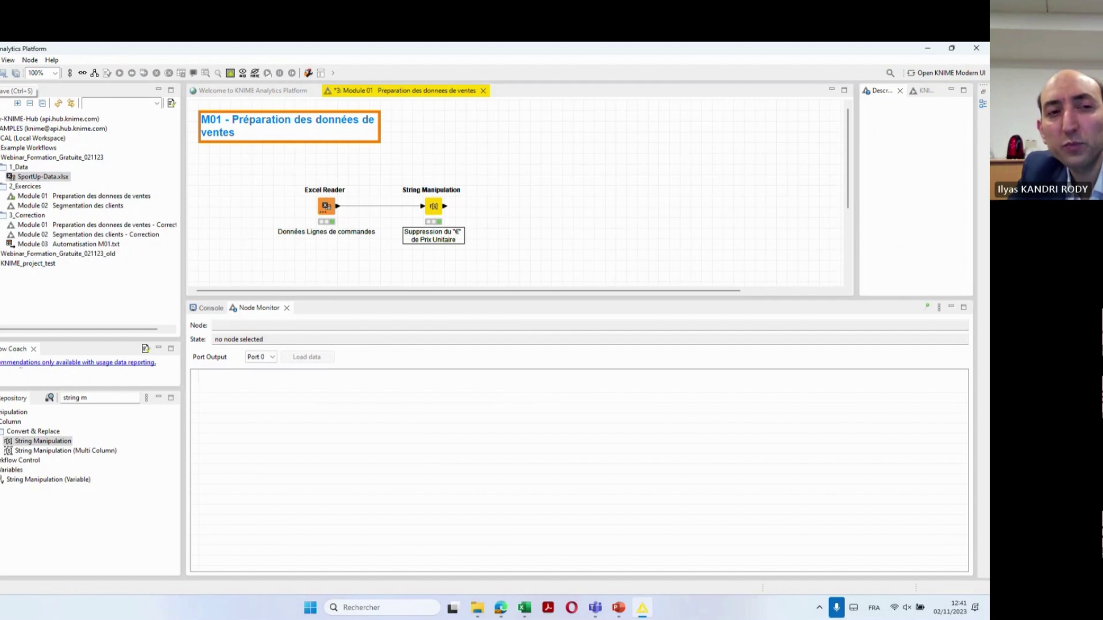
key(ctrl+s)
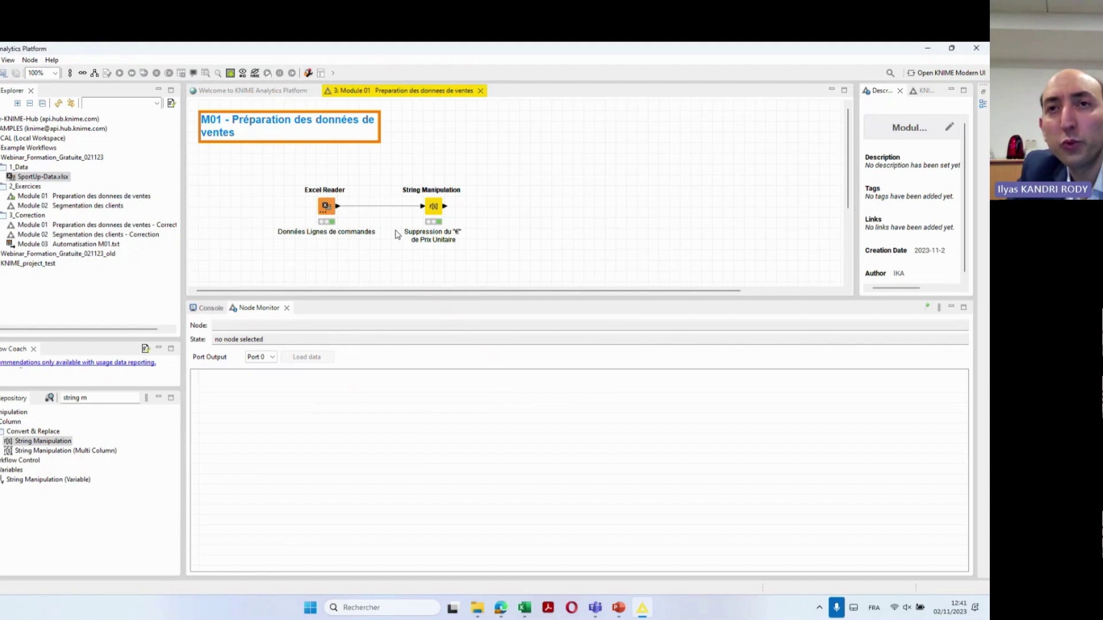
Check the expected node chain on the PowerPoint slide, return to KNIME and enlarge the workflow editor above the Node Monitor
key(alt+Tab)
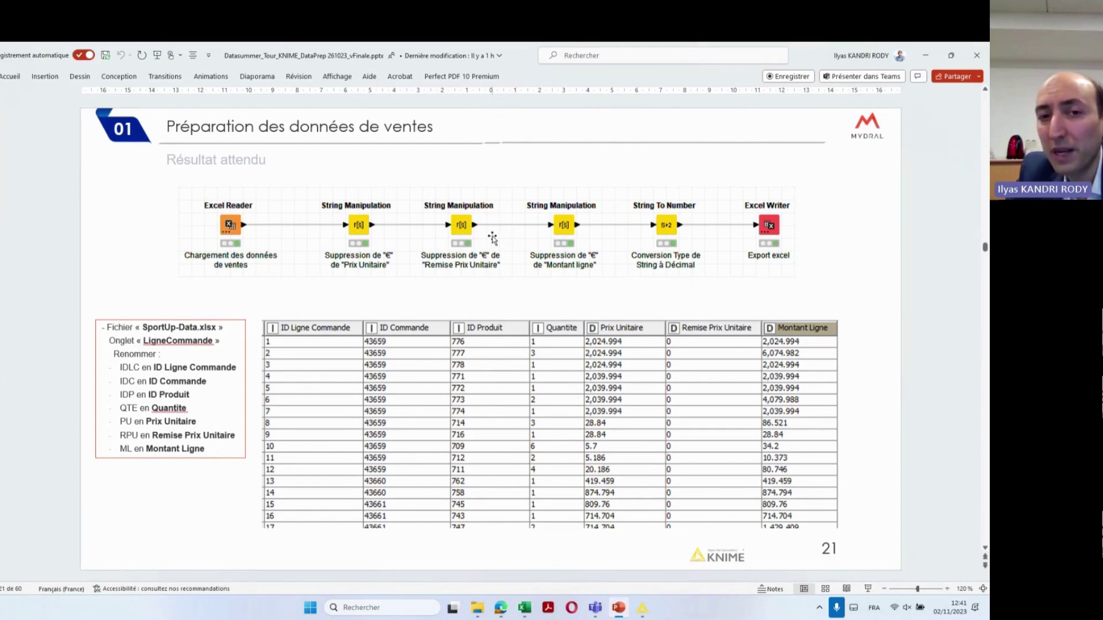
key(alt+Tab)
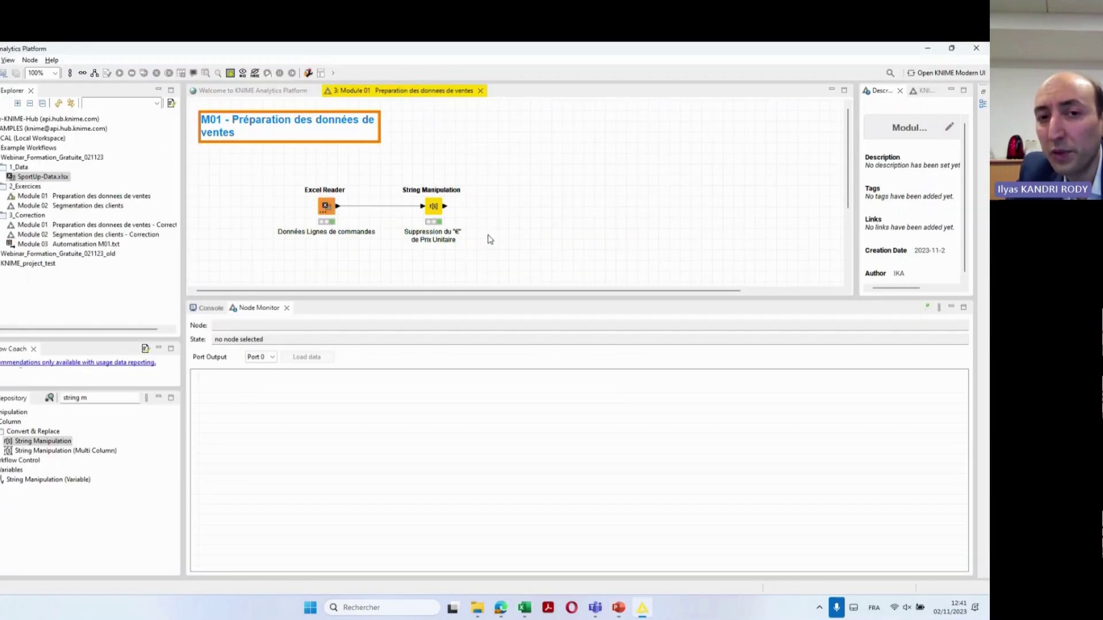
click(437, 207)
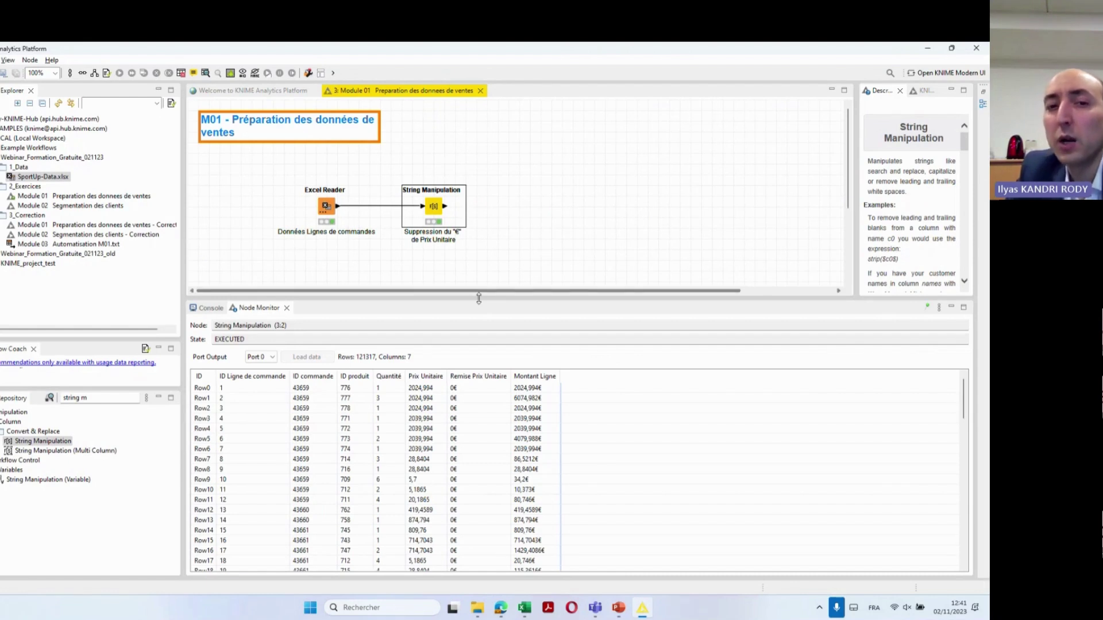
drag(478, 298, 476, 391)
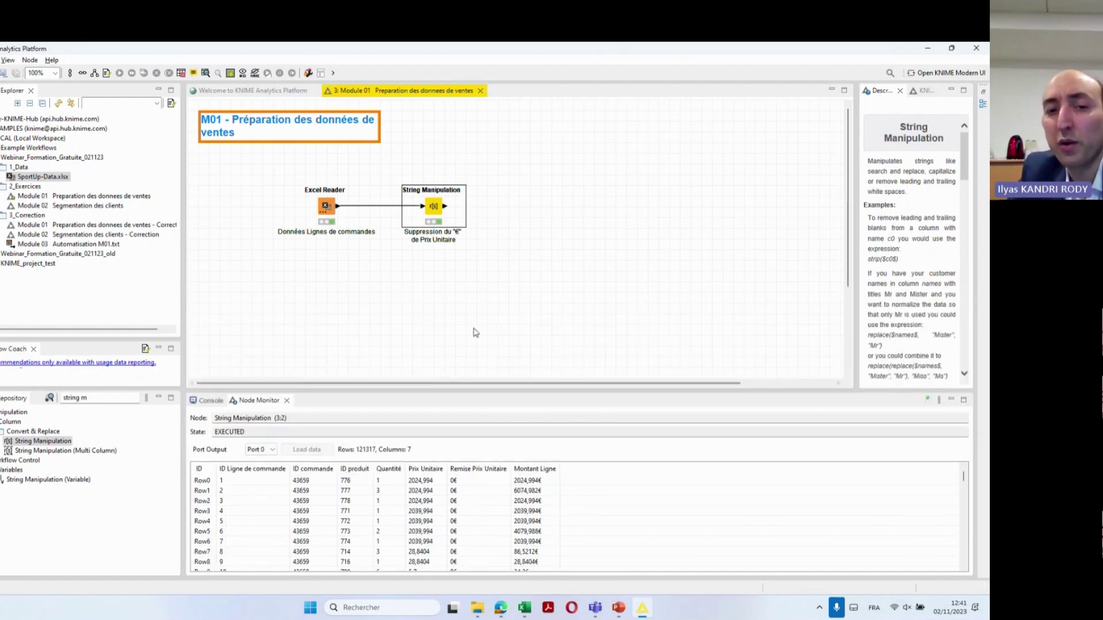
click(451, 290)
Duplicate the String Manipulation node twice and line up both copies in a row after the original
click(435, 208)
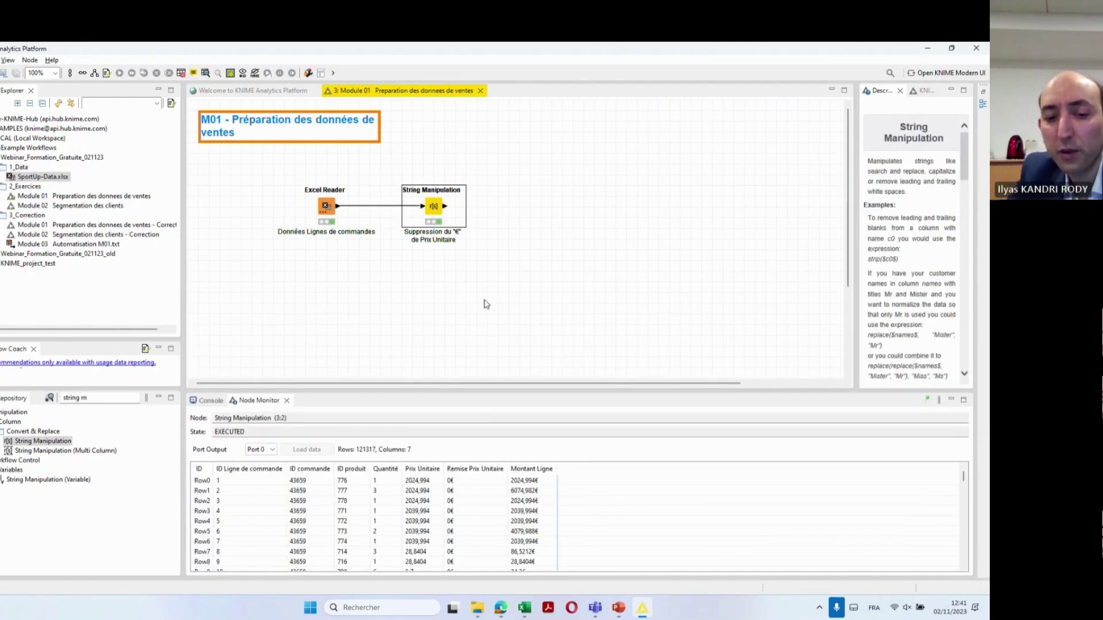
key(ctrl+v)
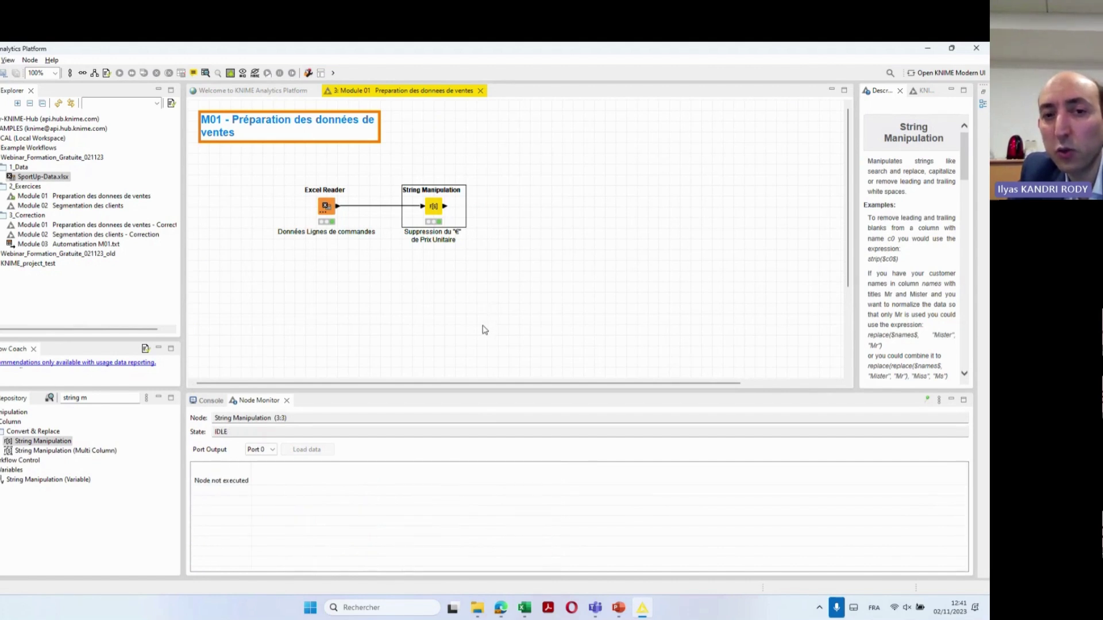
drag(504, 274, 546, 210)
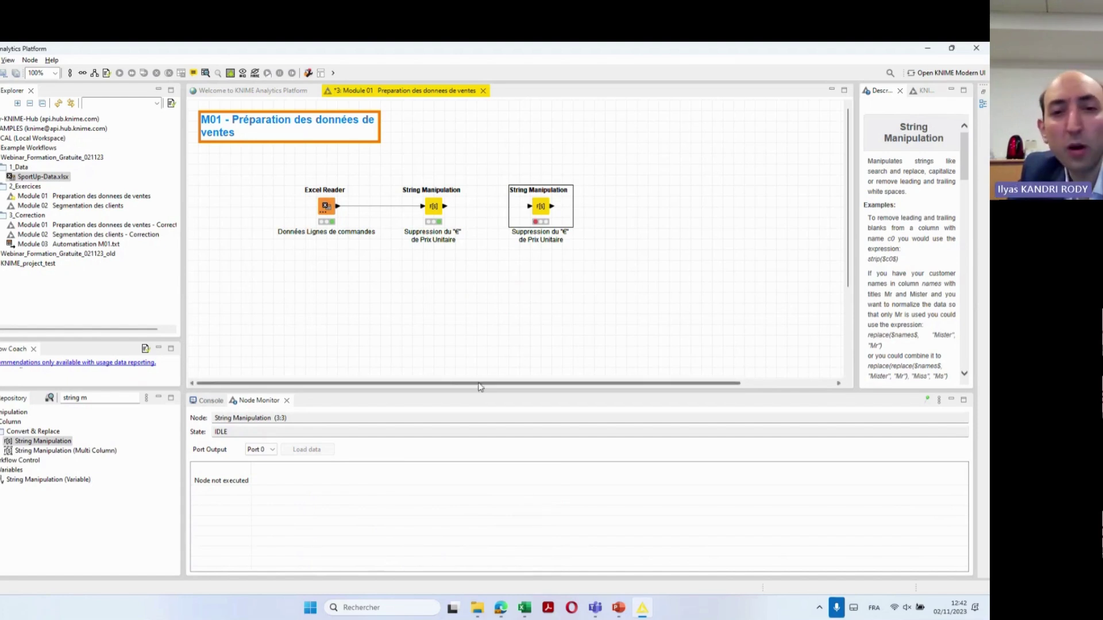
key(ctrl+v)
drag(555, 328, 640, 200)
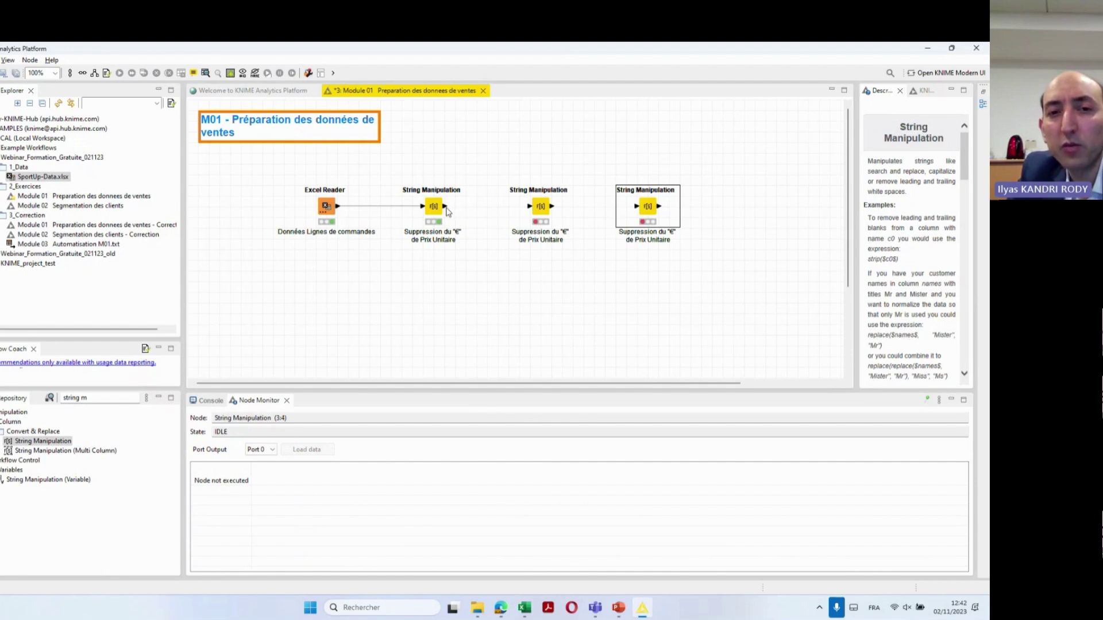
Connect the three String Manipulation nodes in series and compare the chain with the expected workflow on the PowerPoint slide
click(461, 212)
mouse_move(445, 205)
mouse_down()
mouse_move(529, 210)
mouse_move(462, 221)
mouse_move(473, 218)
mouse_move(451, 210)
mouse_up()
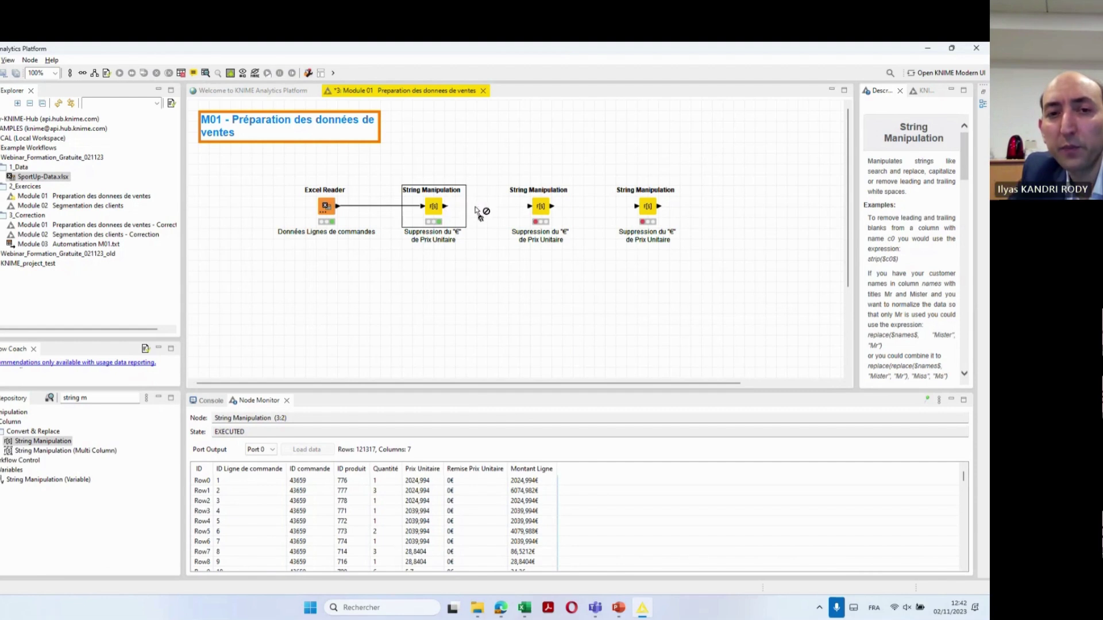
drag(446, 207, 532, 213)
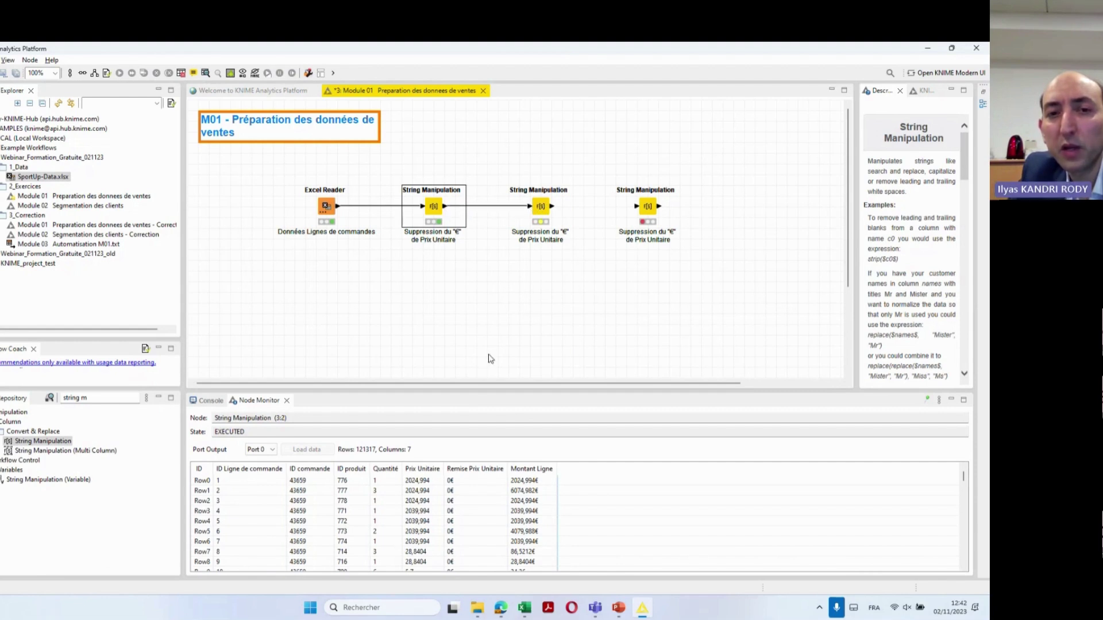
click(553, 210)
drag(553, 211, 635, 207)
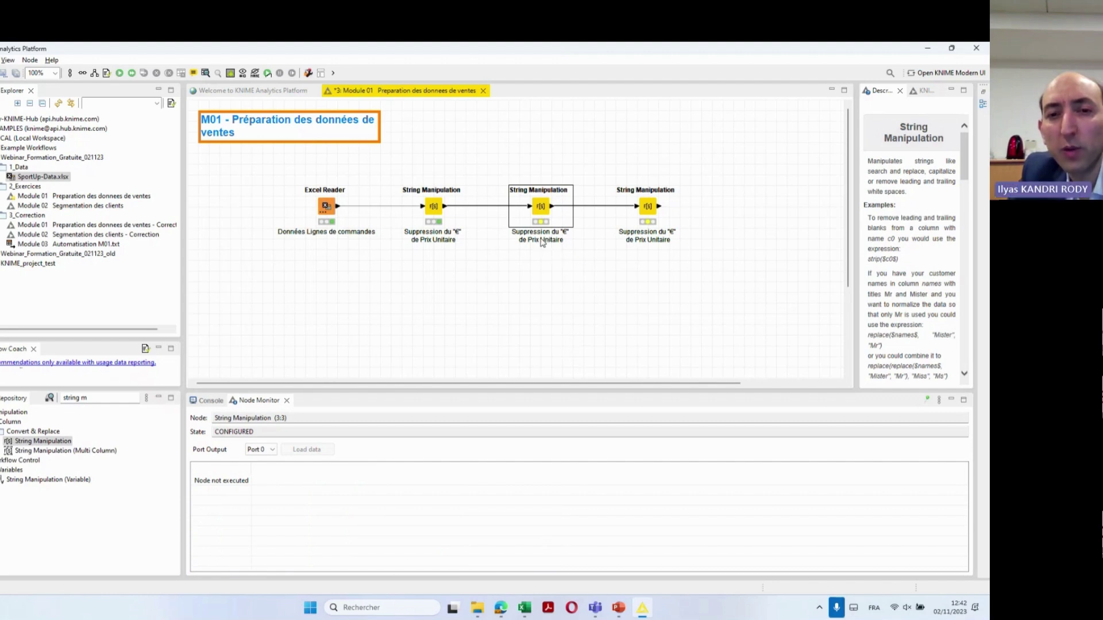
key(alt+Tab)
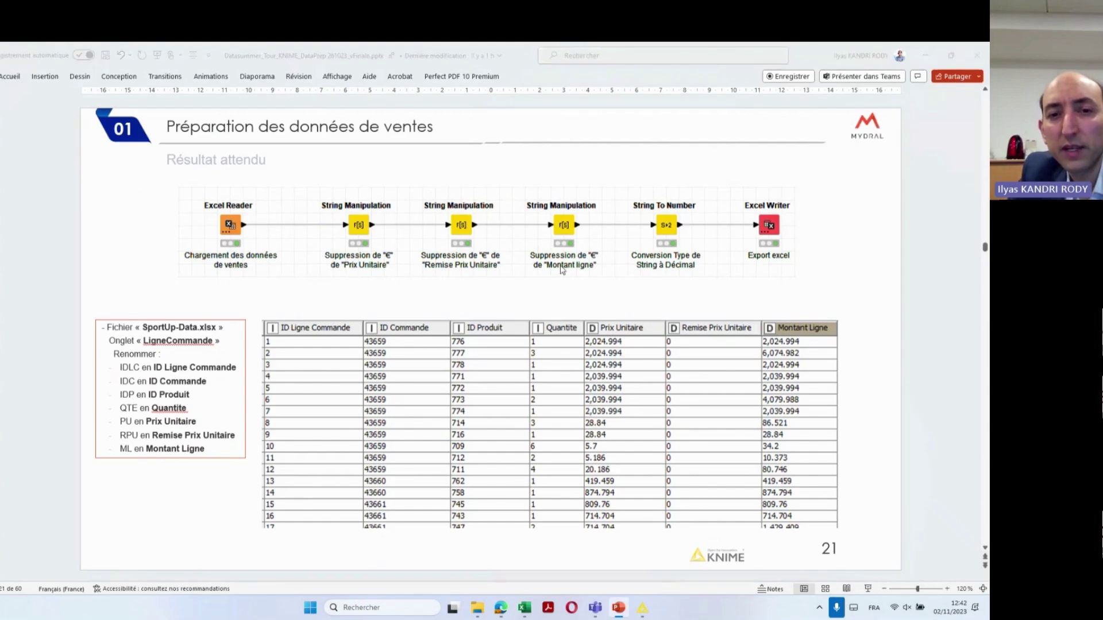
Return to KNIME and relabel the second String Manipulation node "Suppression du "€" de Remise Prix Unitaire"
key(alt+Tab)
double_click(545, 240)
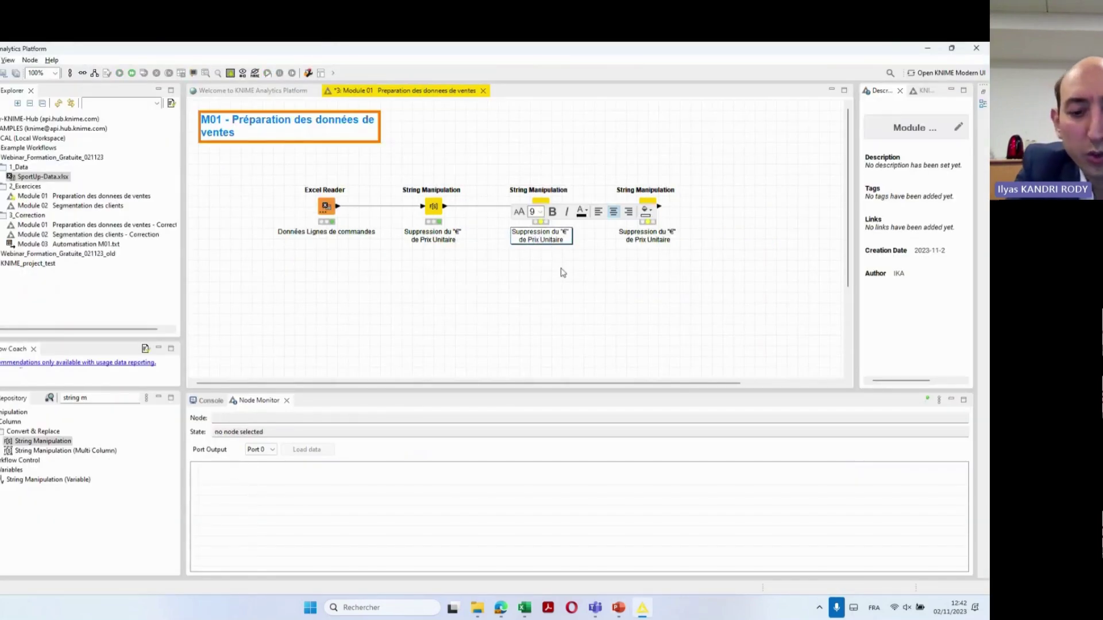
text(Remise)
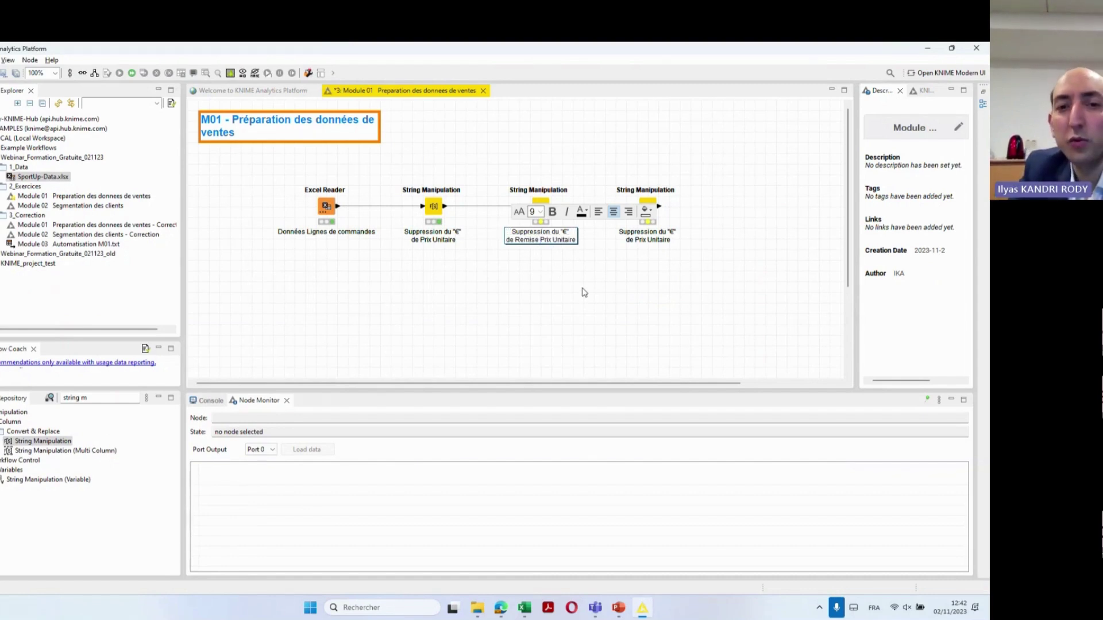
click(560, 282)
Check the expected labels on the PowerPoint slide, then relabel KNIME's third String Manipulation node "Suppression du "€" de Montant Ligne"
key(alt+Tab)
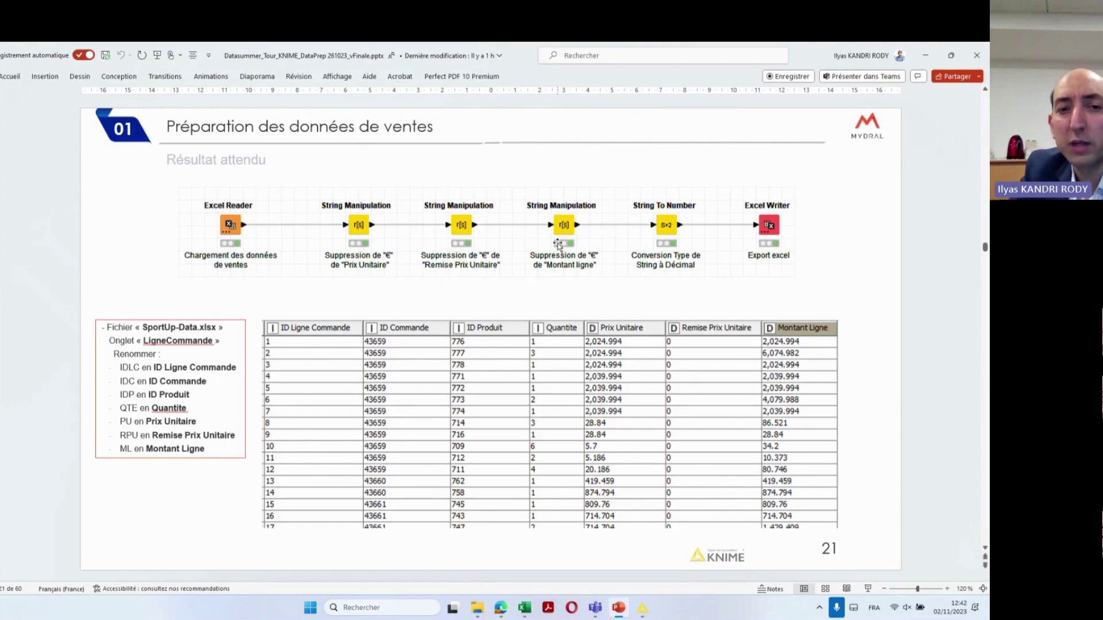
key(alt+Tab)
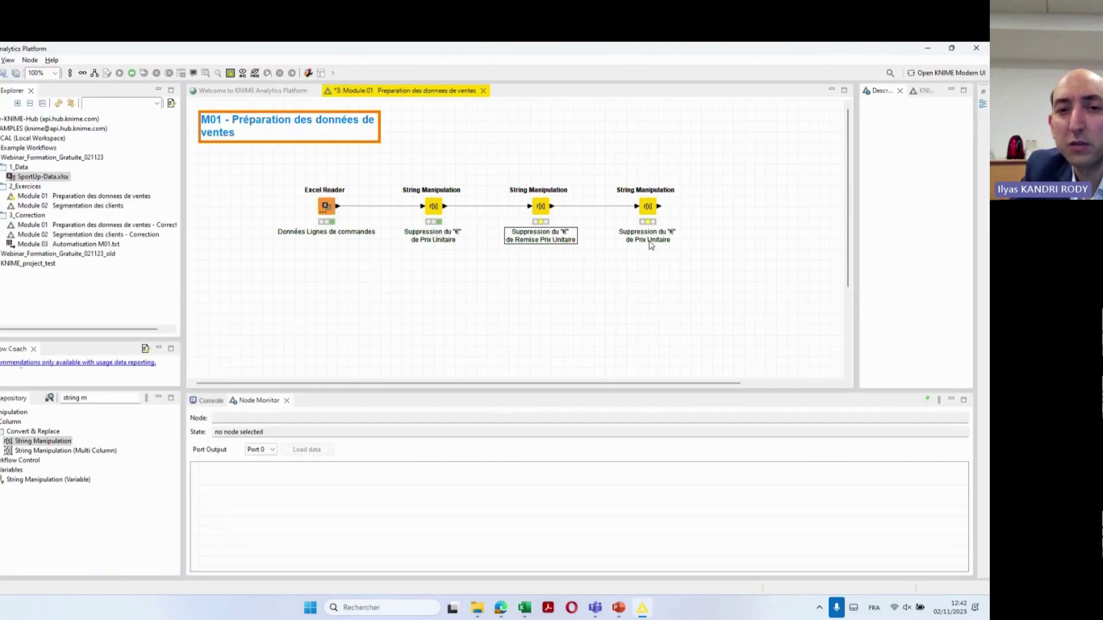
double_click(650, 240)
double_click(643, 240)
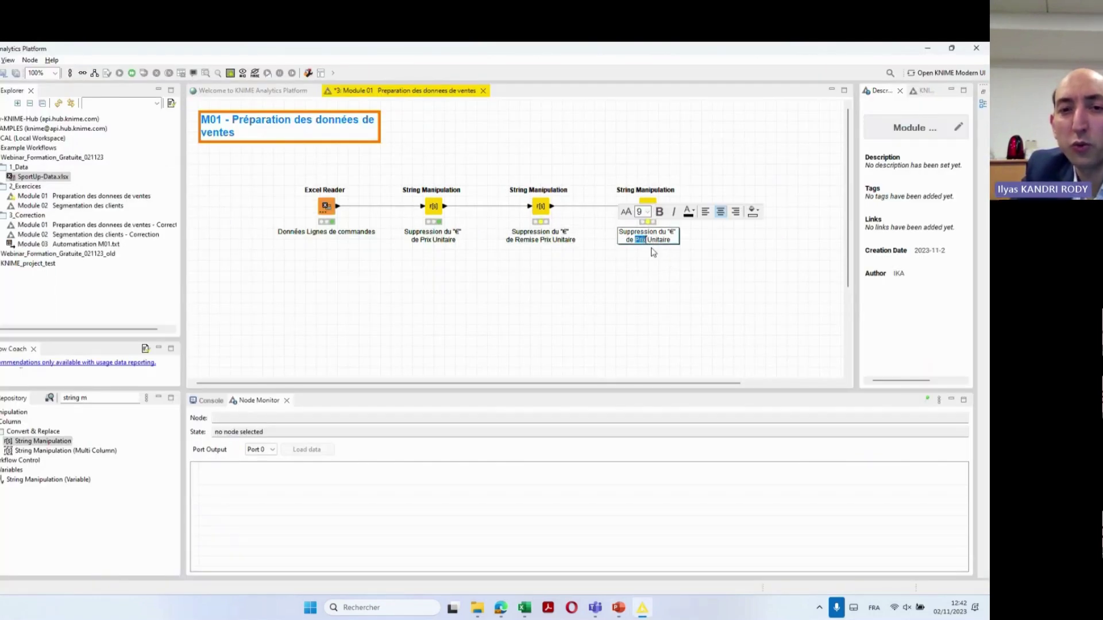
key(Delete)
key(Delete)
key(Delete)
key(Delete)
key(Delete)
key(Delete)
key(Delete)
key(Delete)
key(Delete)
key(Delete)
text(Re)
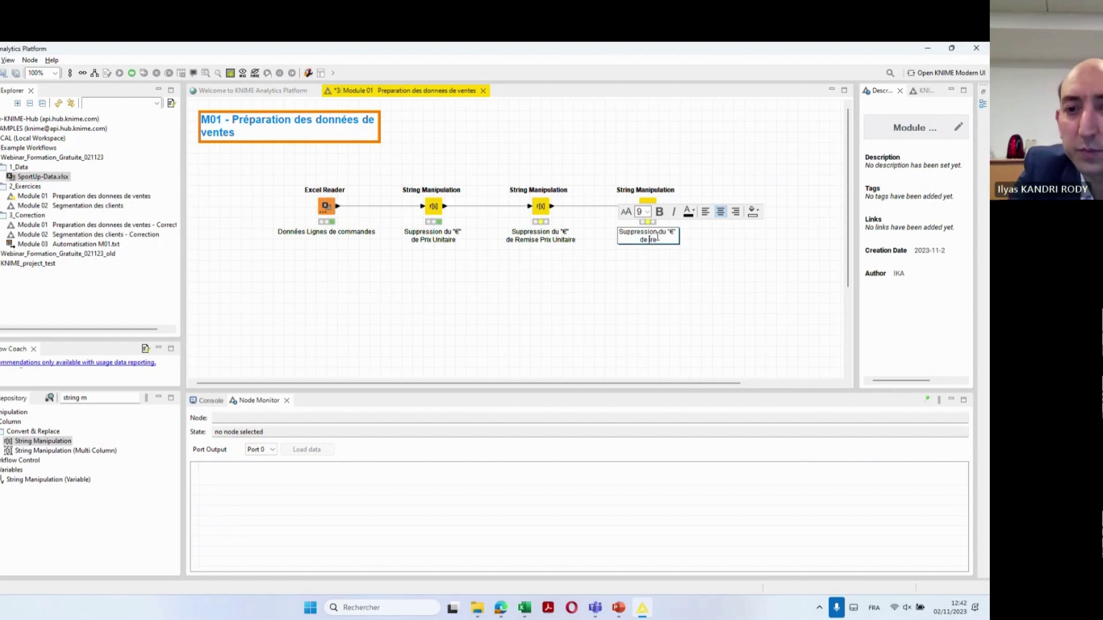
key(BackSpace)
key(BackSpace)
text(Montant)
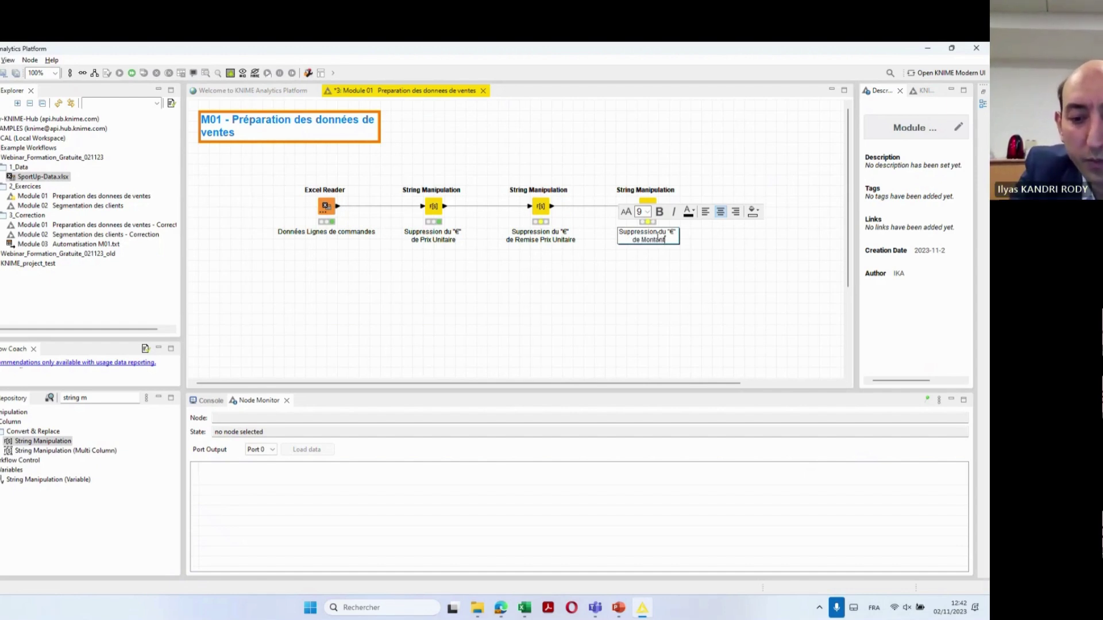
text( Ligne)
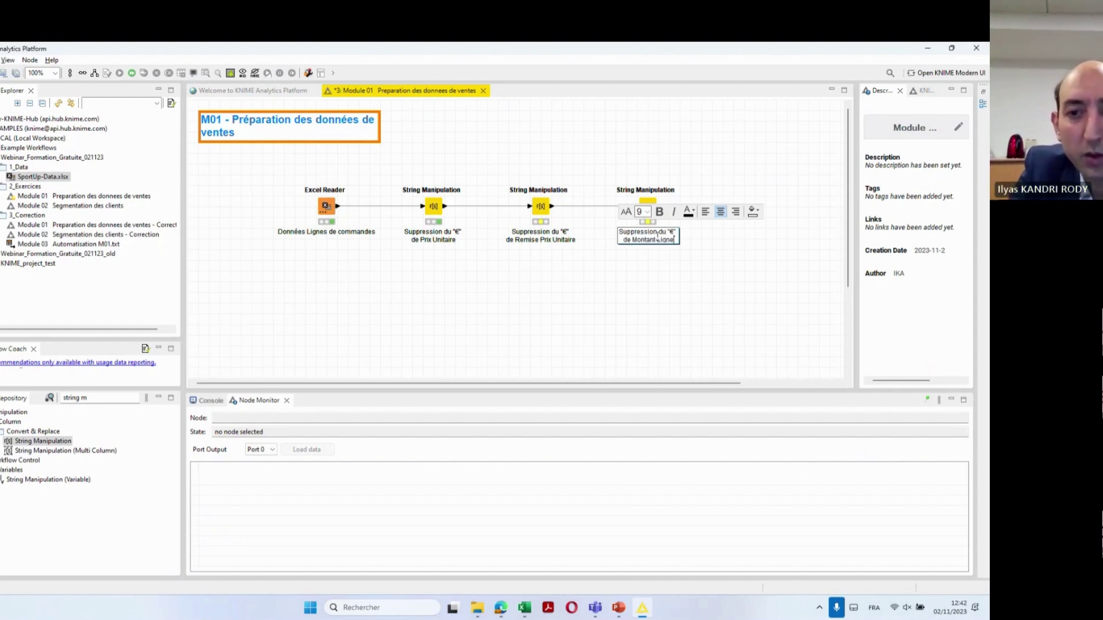
click(663, 357)
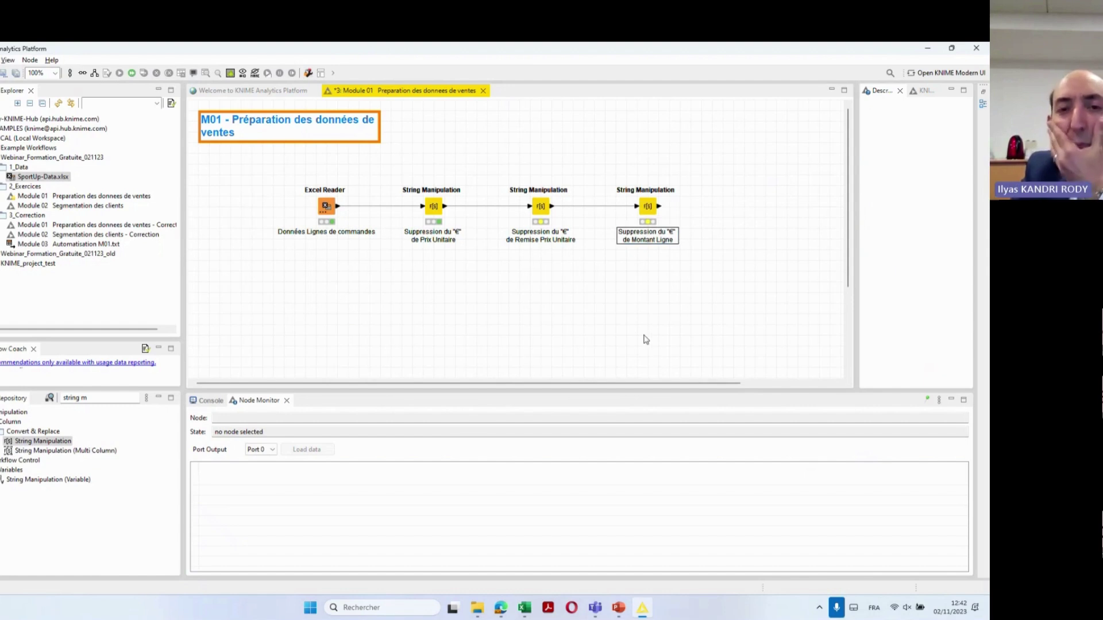
Change the second String Manipulation node's expression to removeChars($Remise Prix Unitaire$, "€") and accept the configuration
click(531, 208)
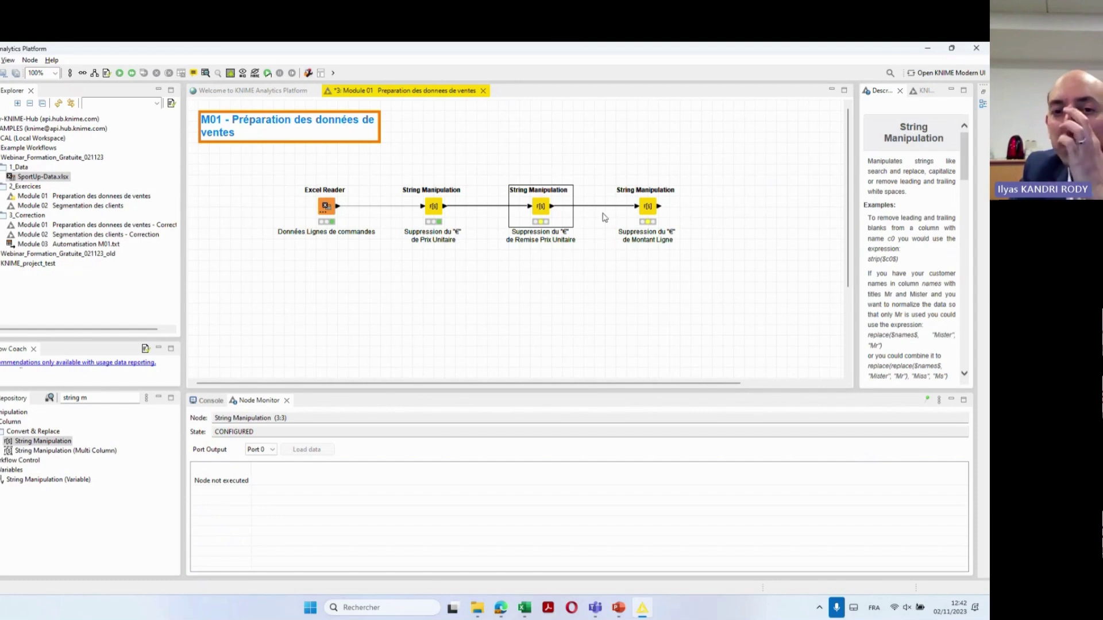
double_click(540, 207)
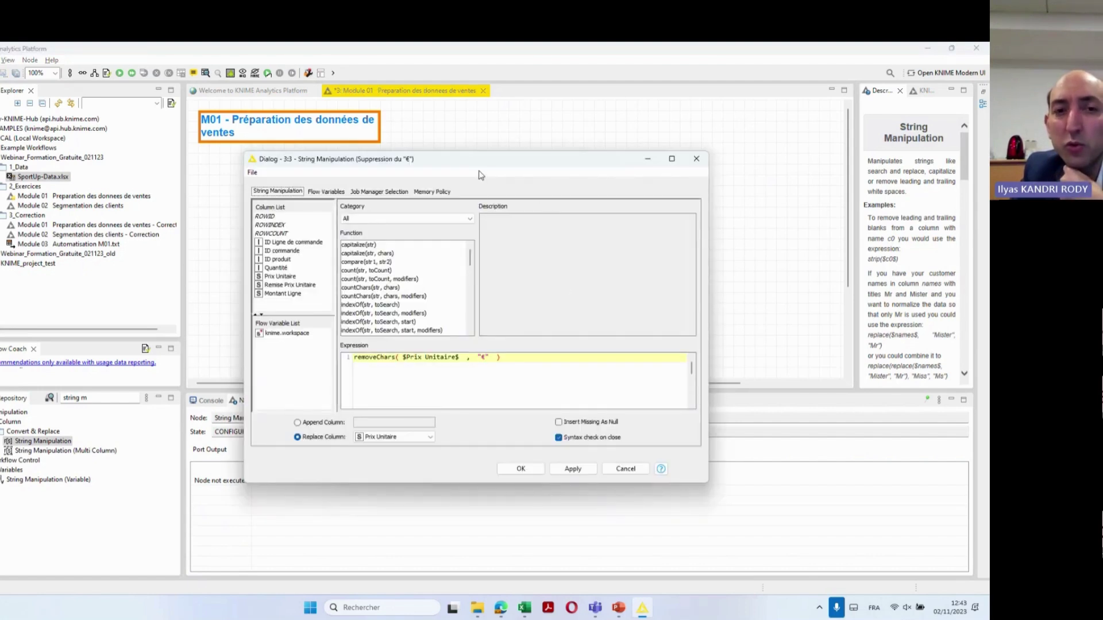
drag(480, 165, 535, 123)
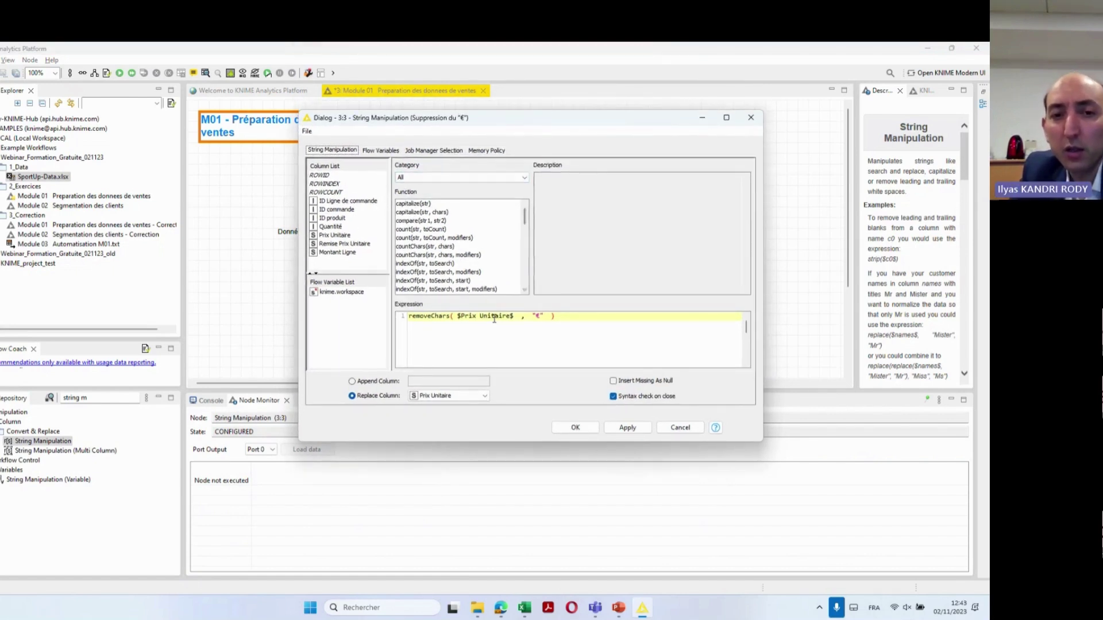
click(518, 316)
drag(517, 316, 457, 316)
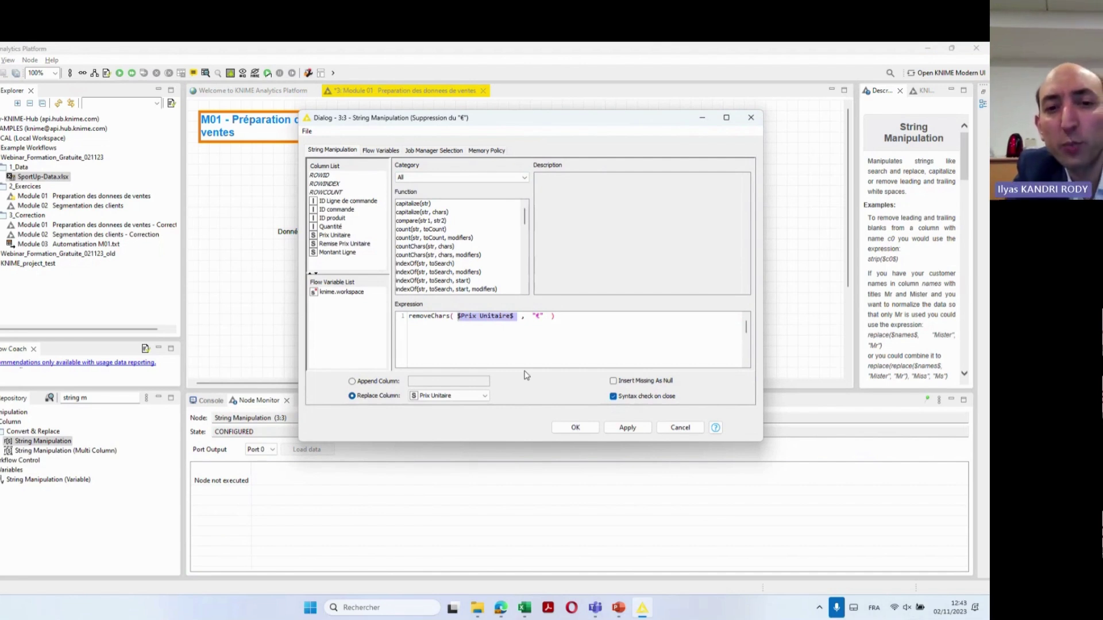
key(BackSpace)
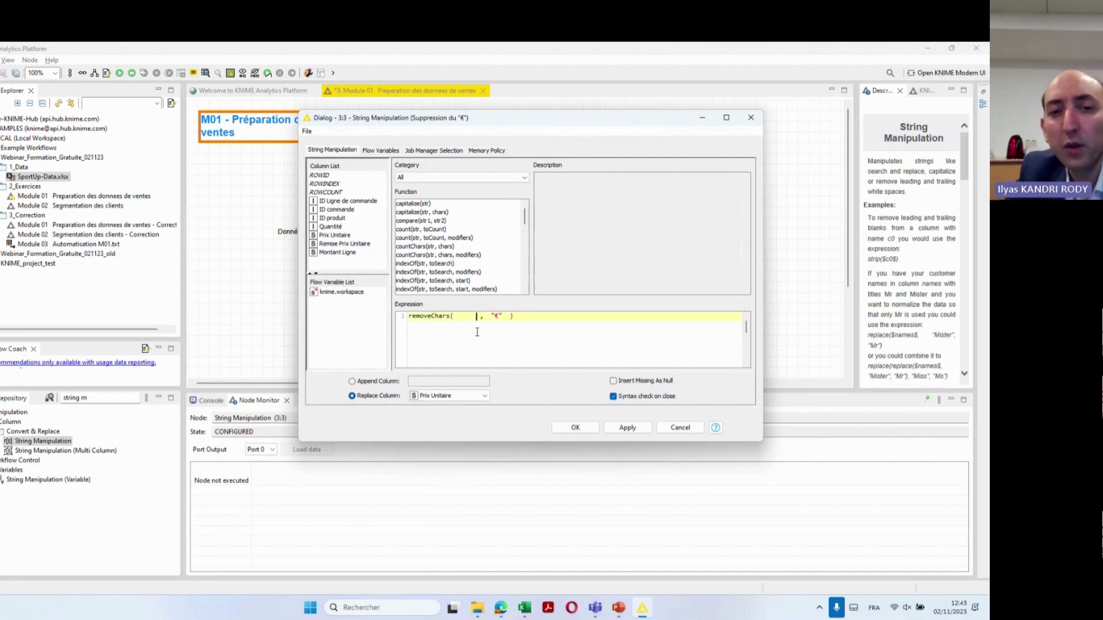
double_click(339, 245)
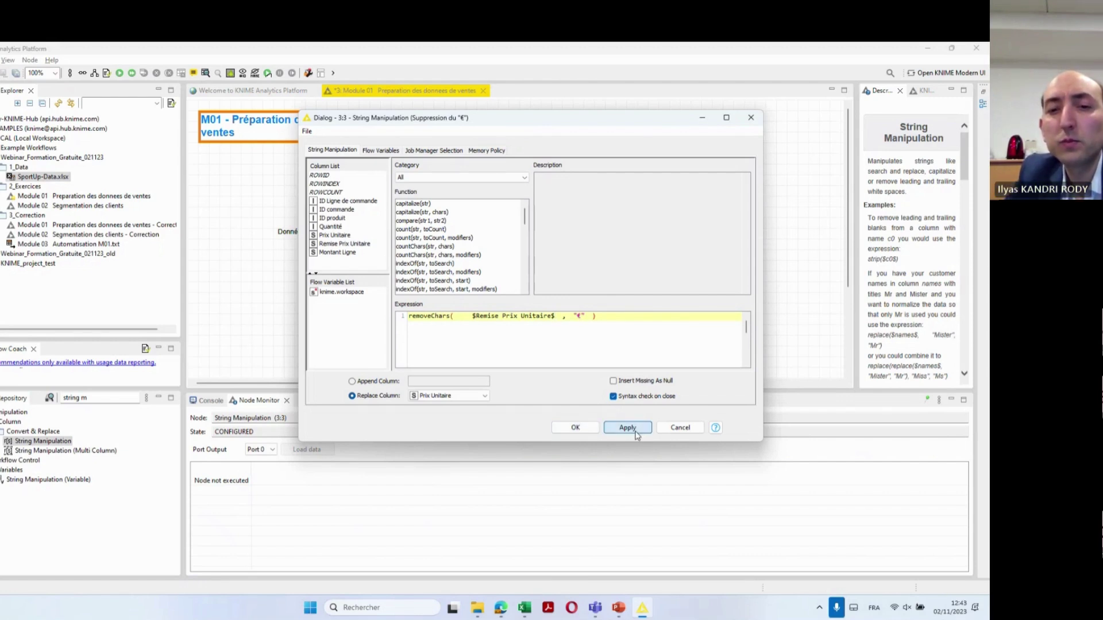
click(588, 431)
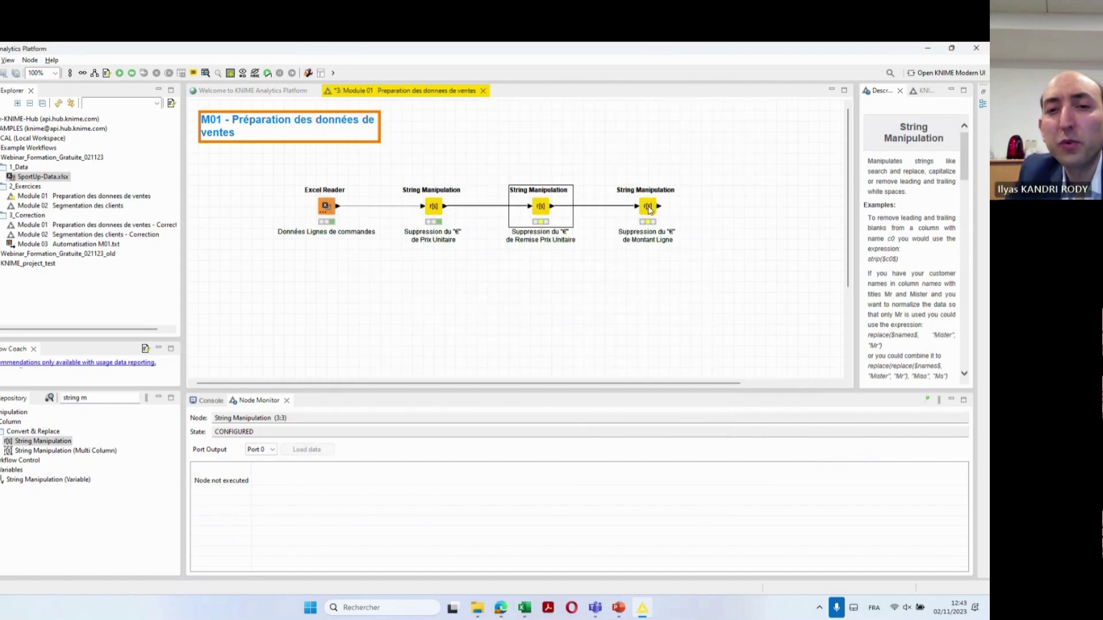
Configure the third String Manipulation node with removeChars($Montant Ligne$, "€"), replacing the Montant Ligne column
double_click(648, 207)
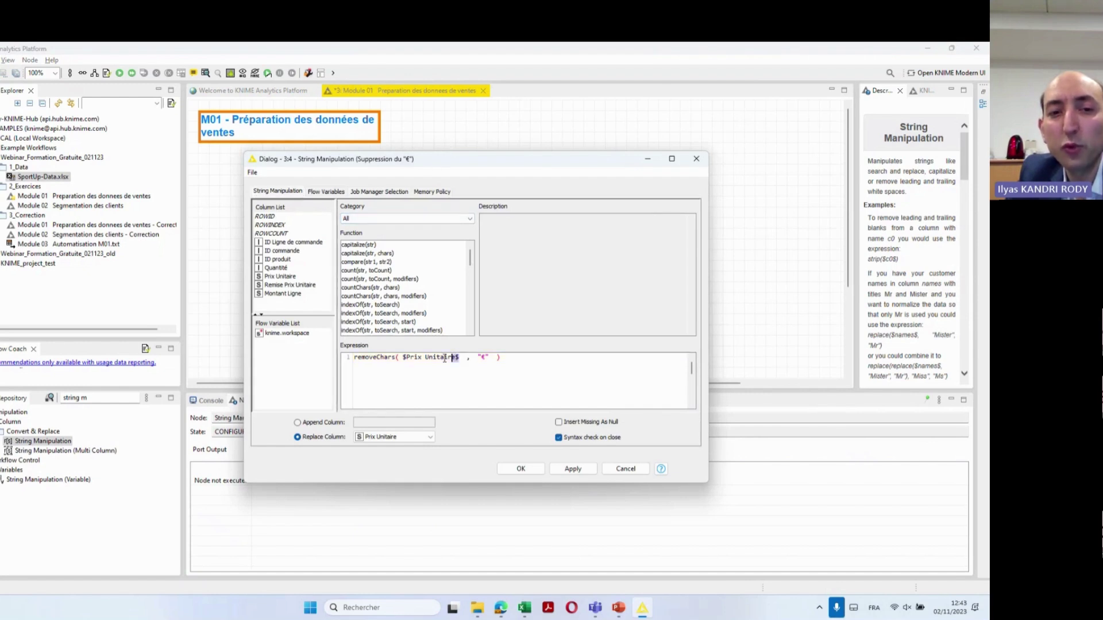
drag(459, 357, 403, 357)
key(Delete)
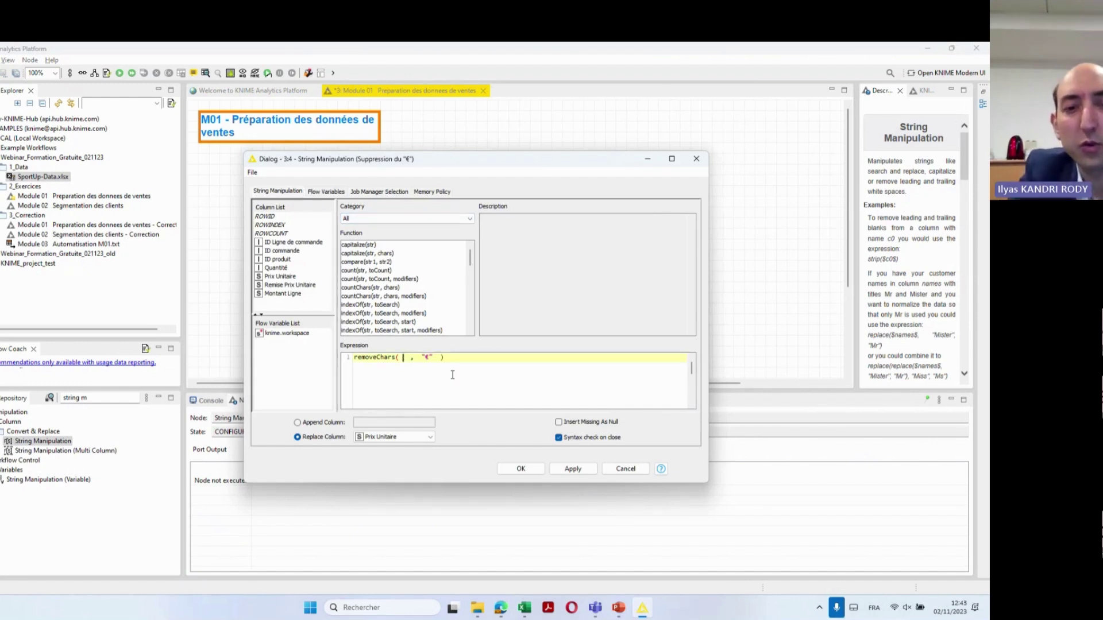
click(281, 296)
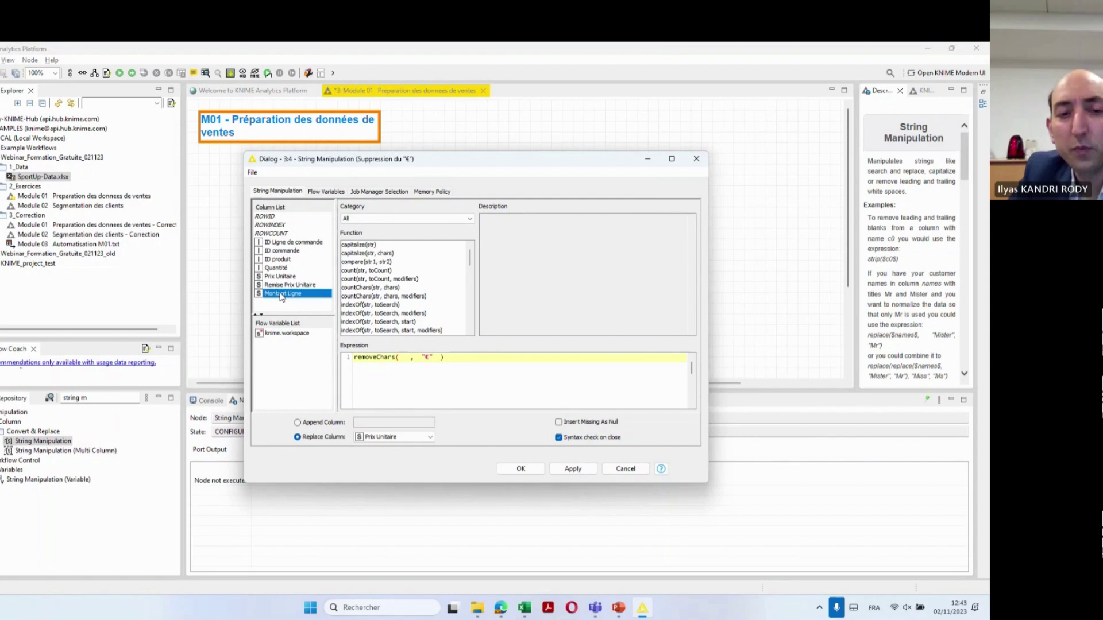
double_click(281, 295)
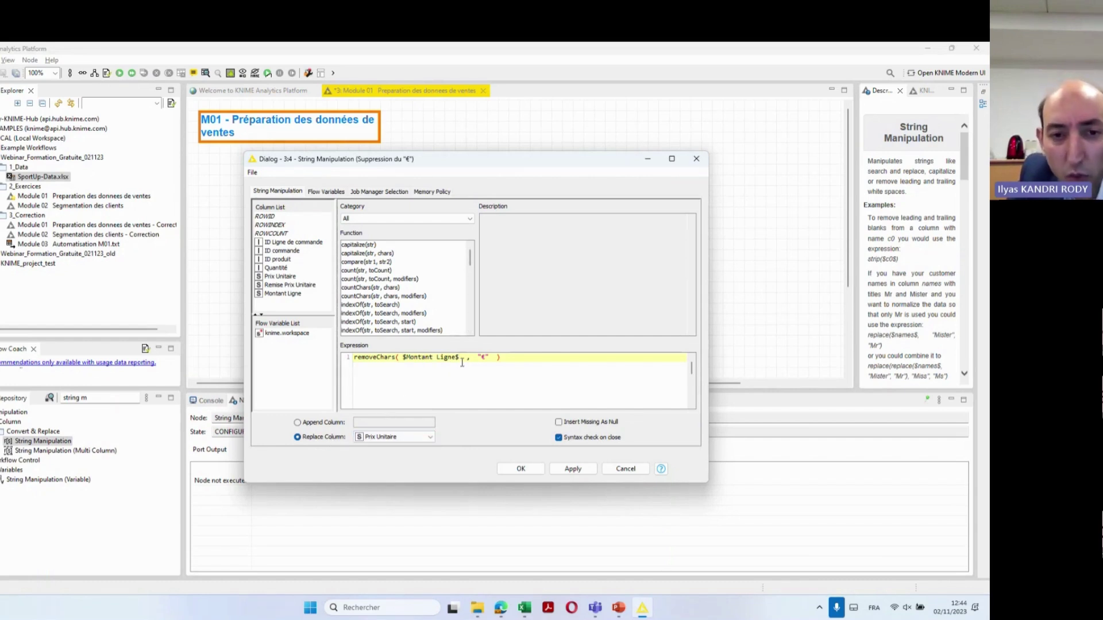
drag(462, 359, 403, 359)
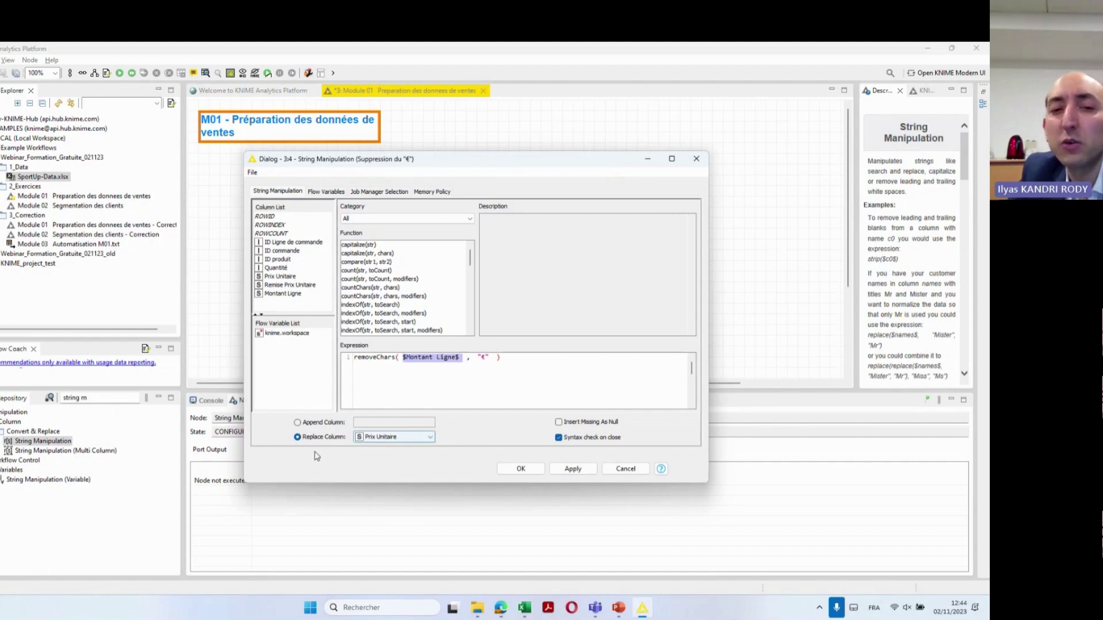
click(402, 438)
click(399, 504)
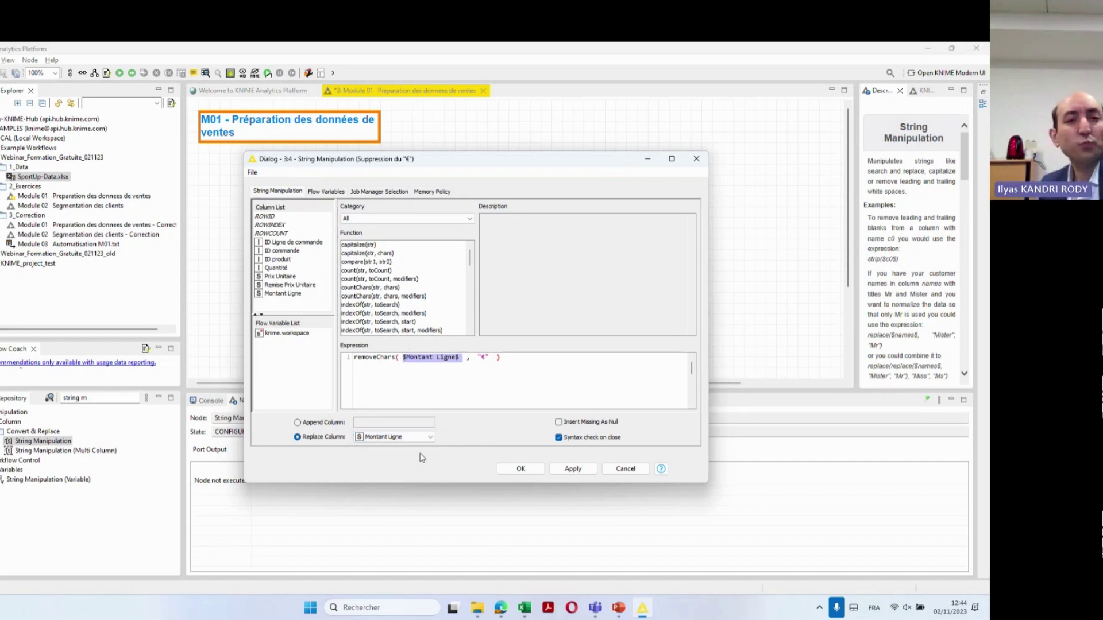
click(519, 467)
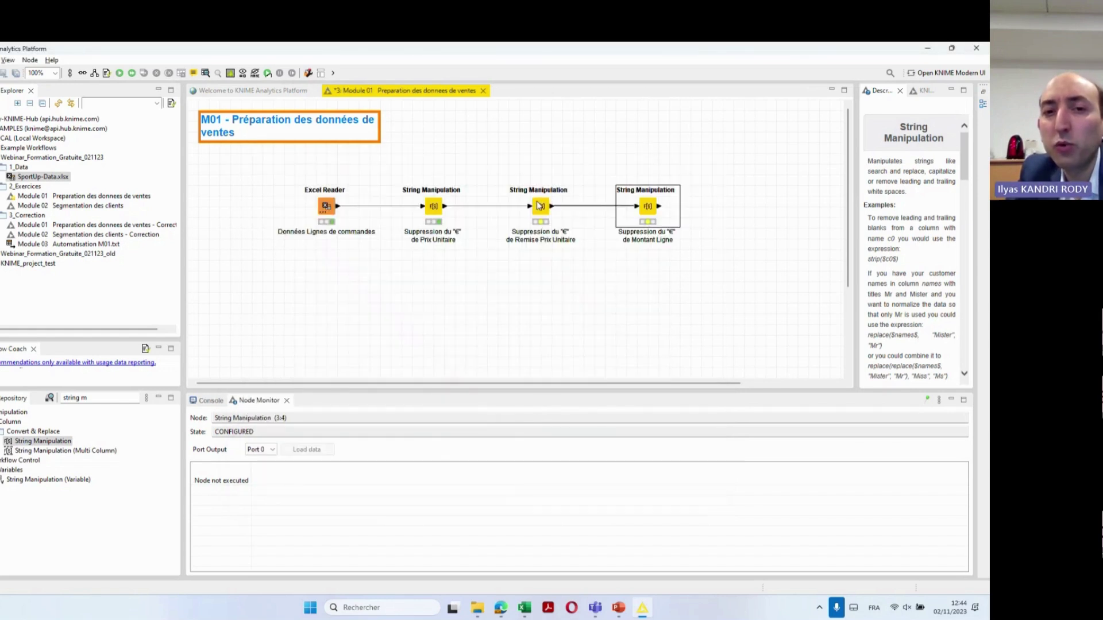
Set the second String Manipulation node to replace the Remise Prix Unitaire column and apply the configuration
double_click(540, 205)
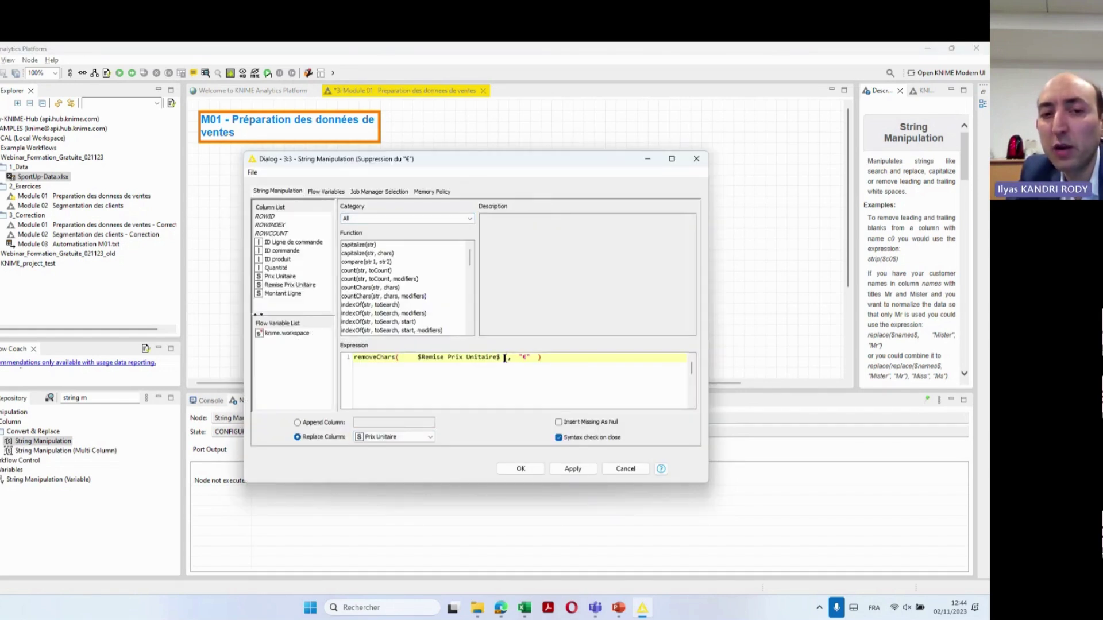
drag(504, 357, 415, 357)
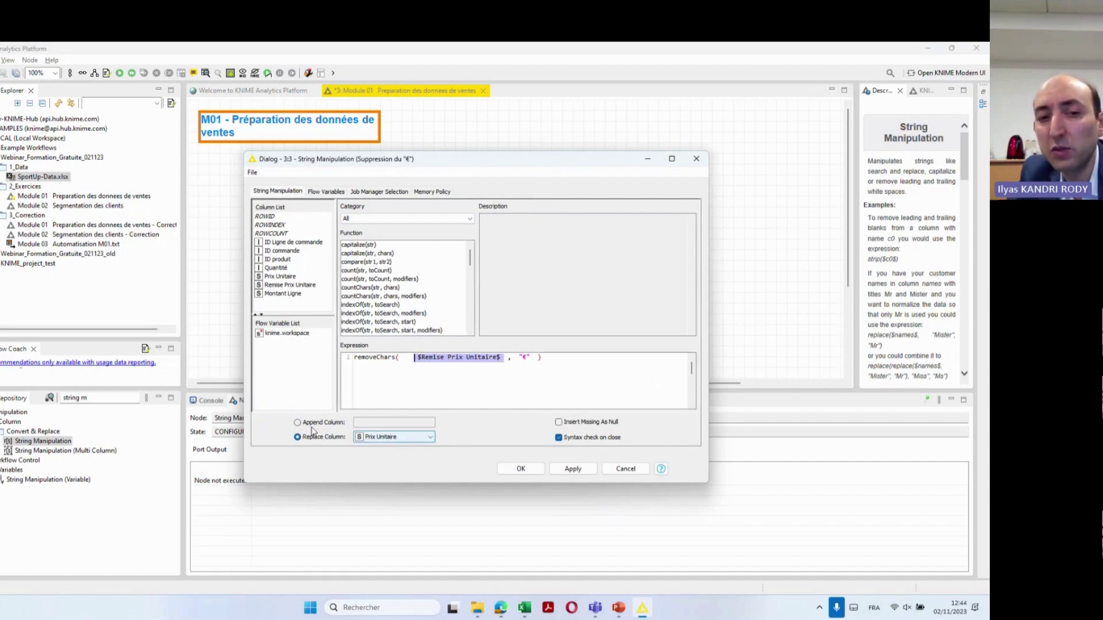
click(394, 438)
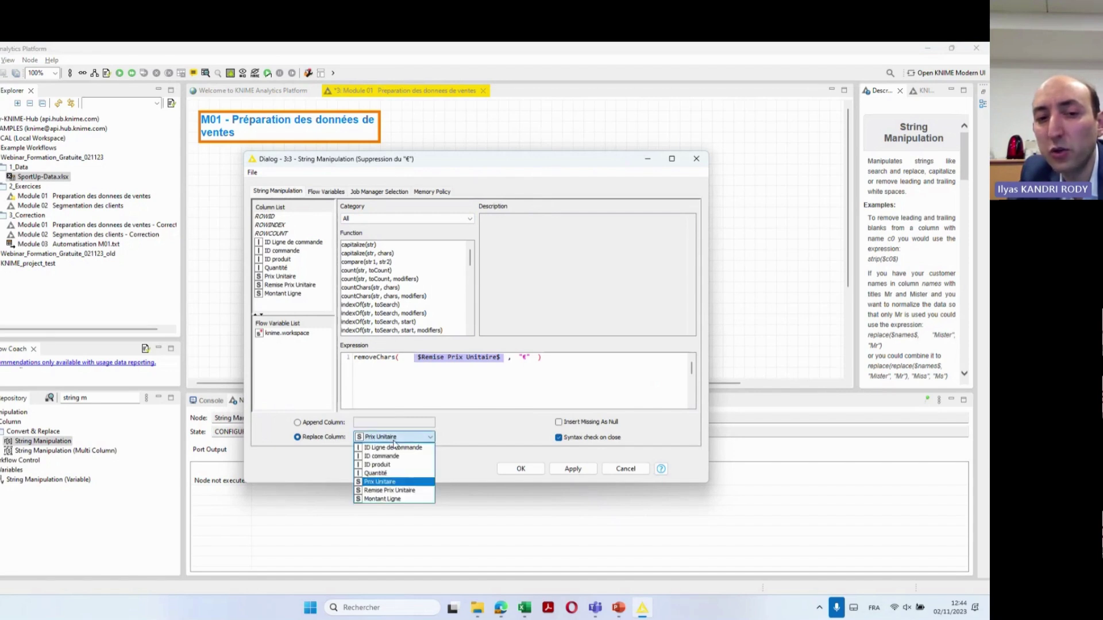
click(410, 492)
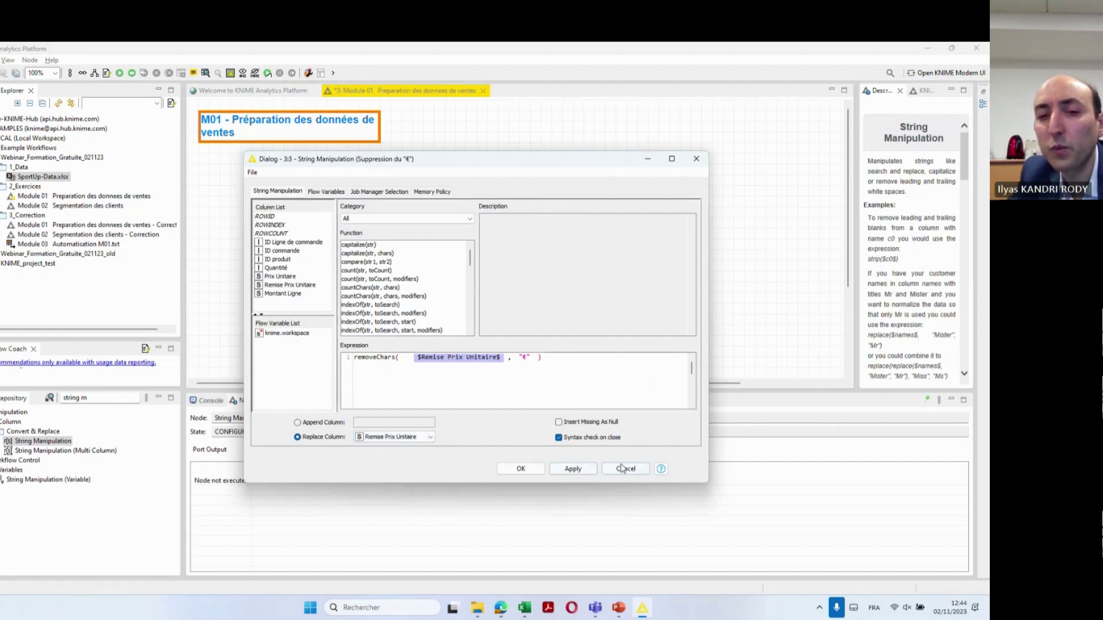
click(574, 467)
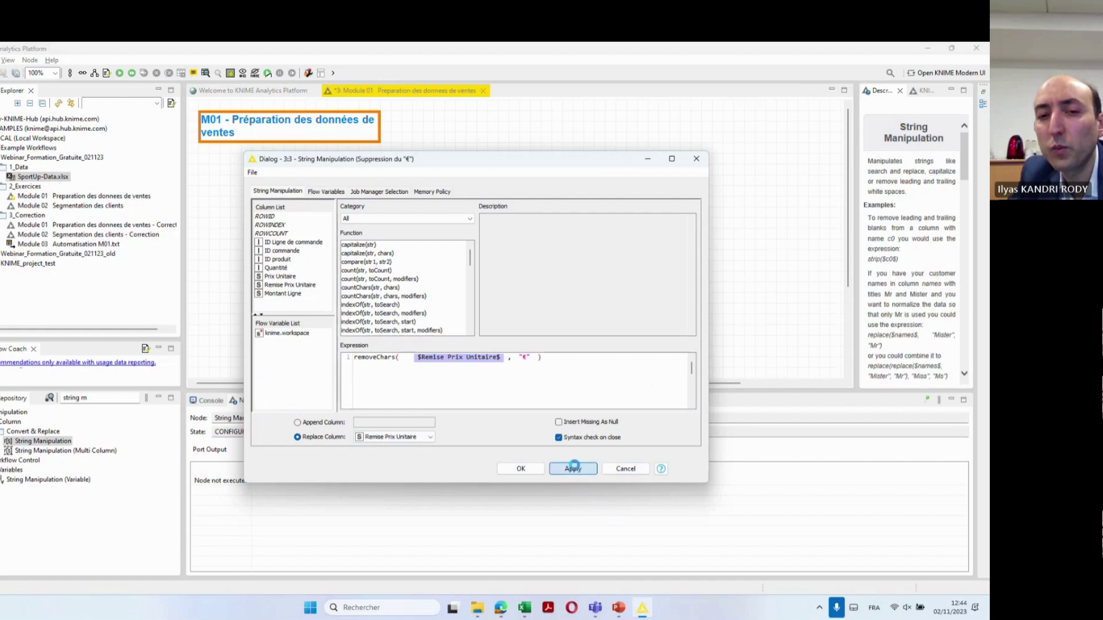
click(517, 469)
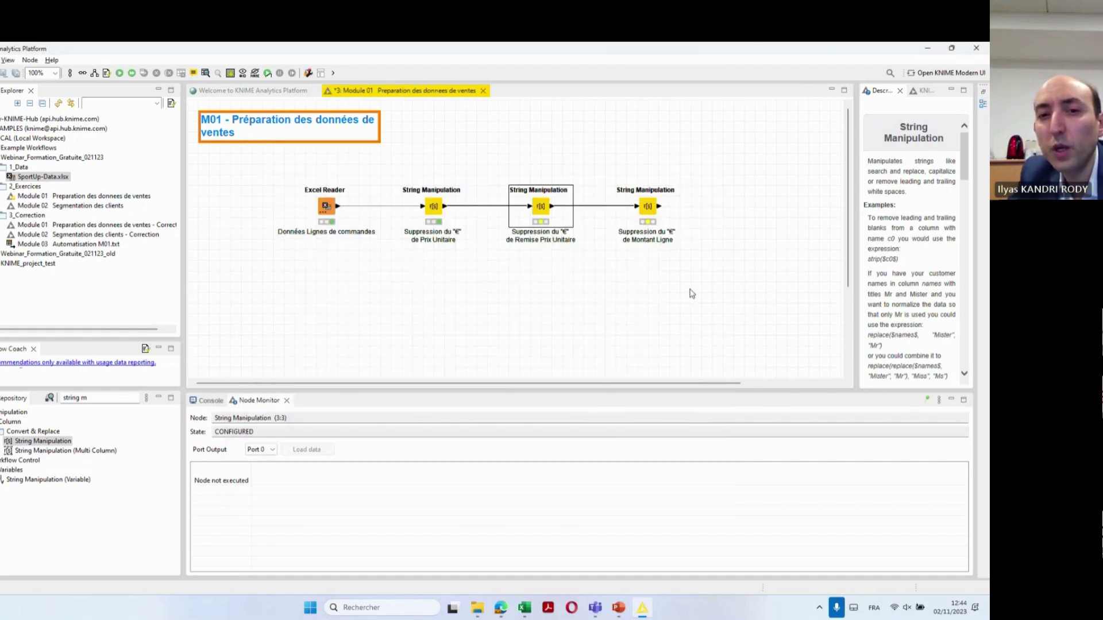
click(690, 295)
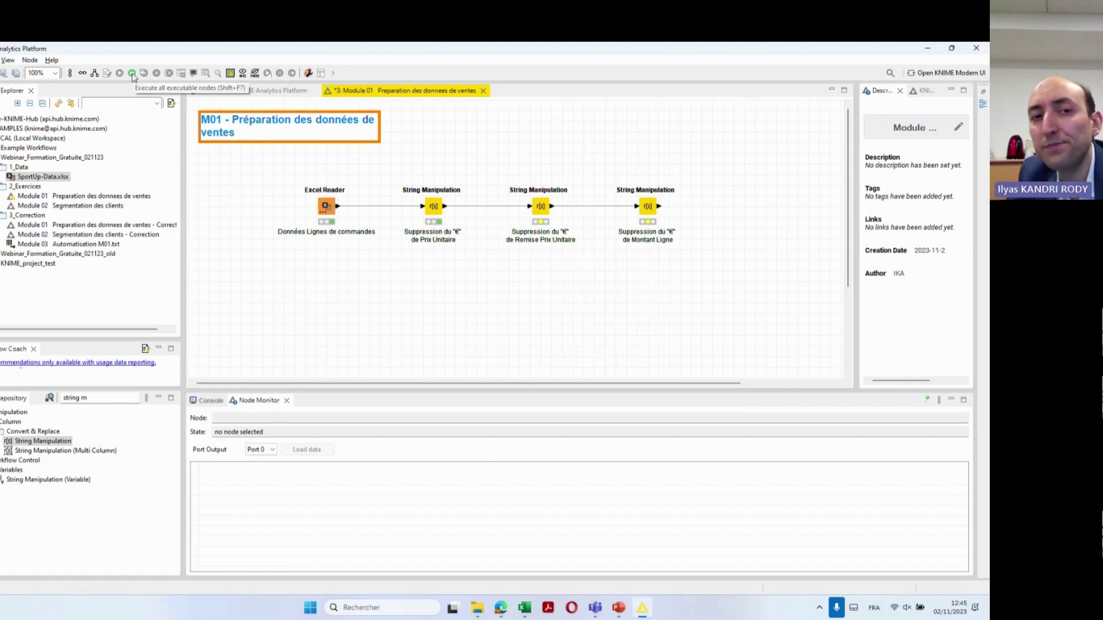
Execute all nodes and compare the Montant Ligne node's output in an enlarged Node Monitor with the expected result on the PowerPoint slide
click(132, 73)
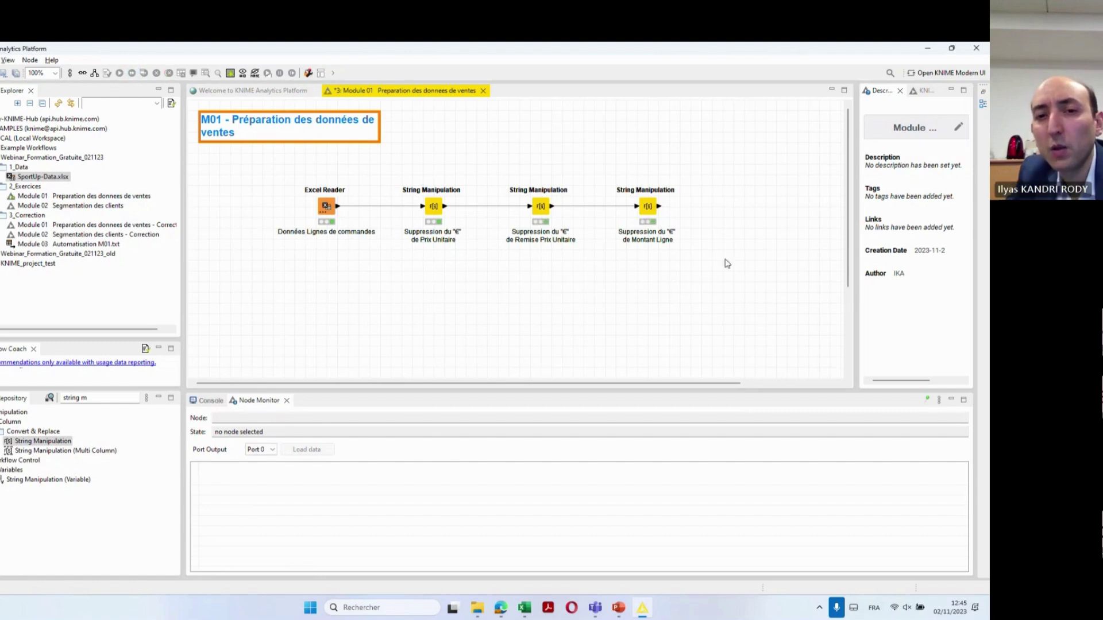
click(644, 207)
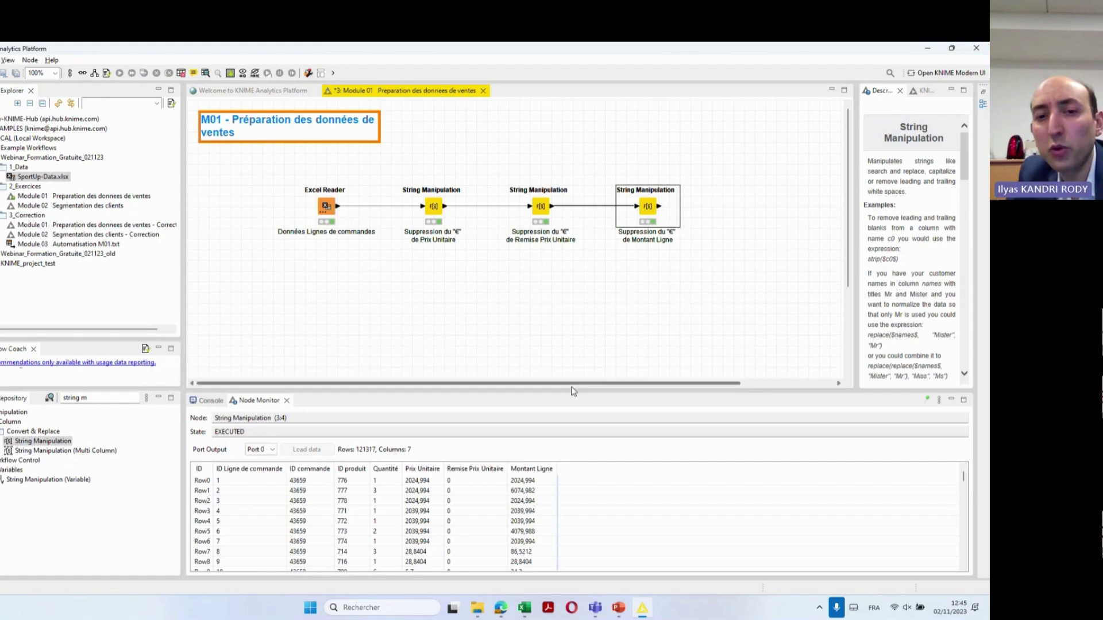
drag(573, 391, 557, 323)
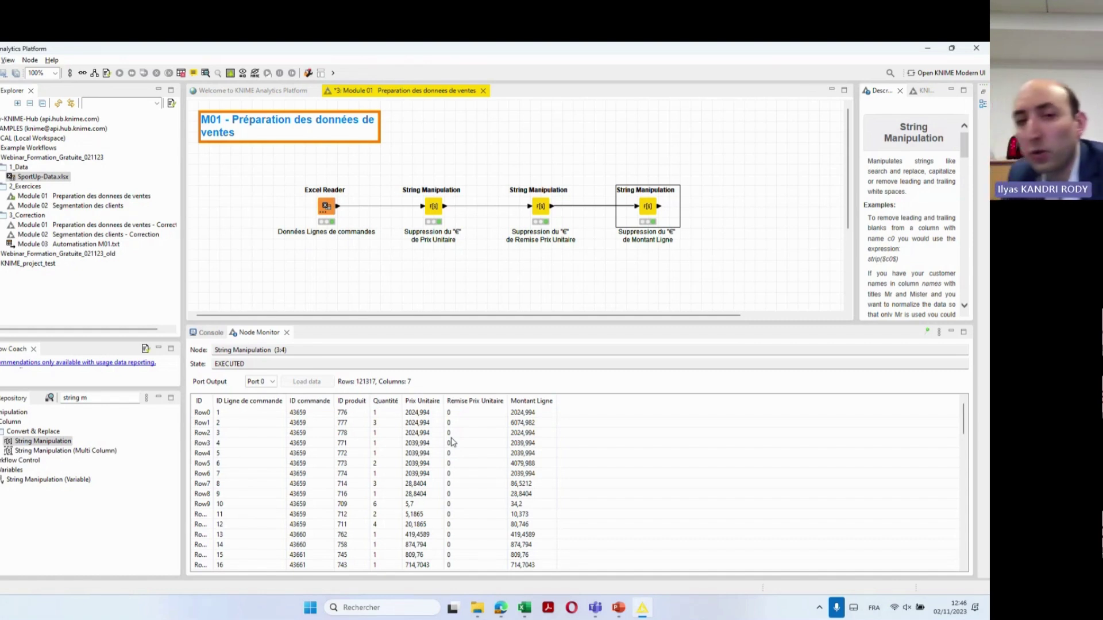
key(alt+Tab)
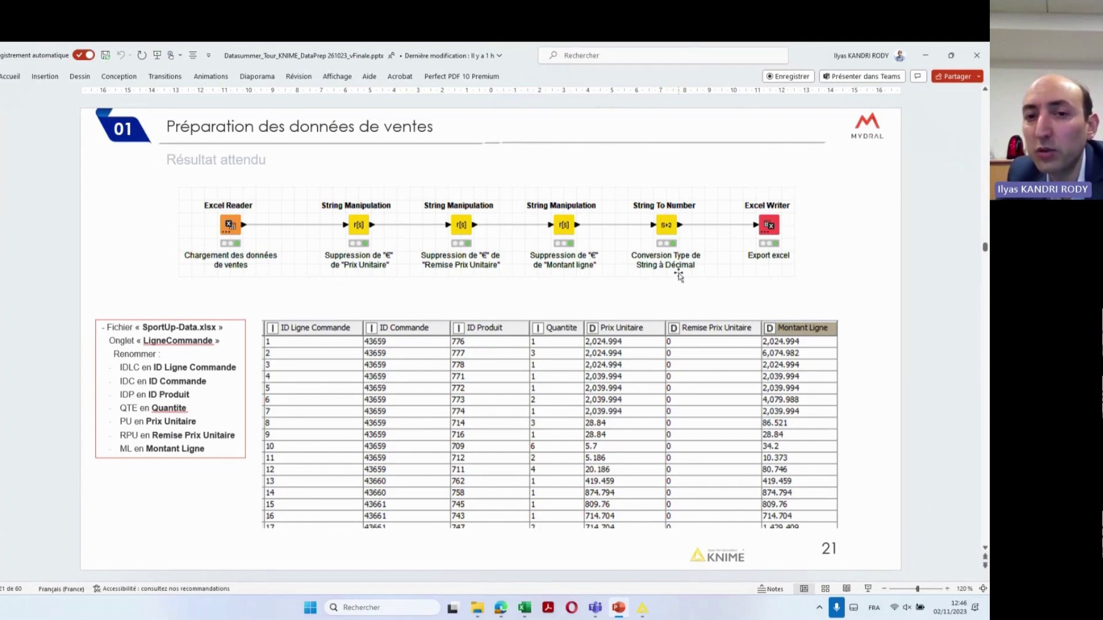
key(alt+Tab)
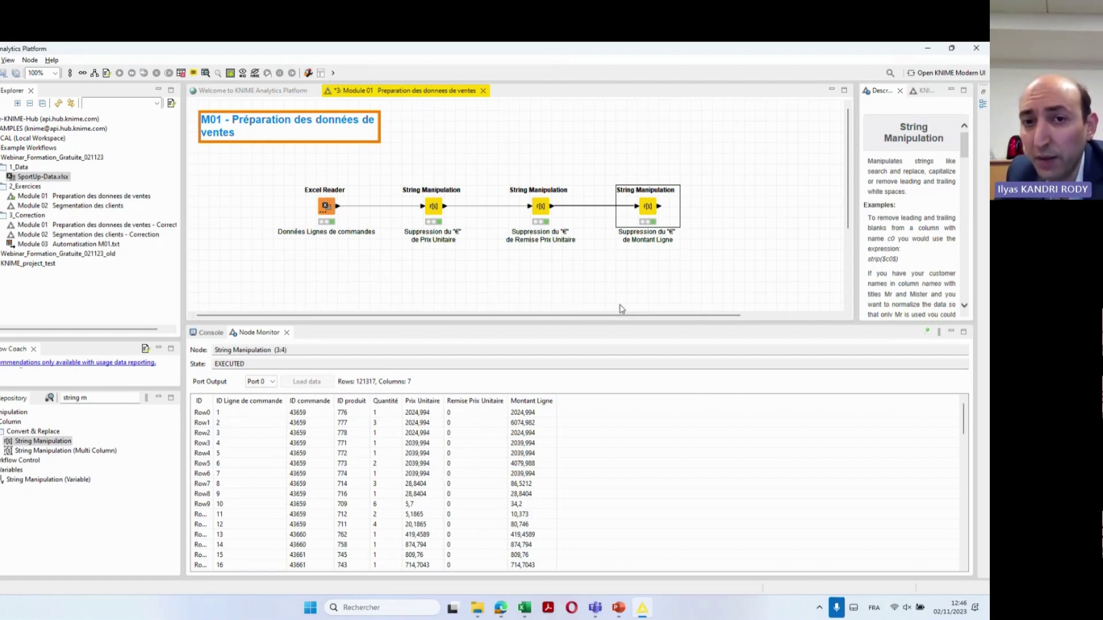
Review the Montant Ligne String Manipulation node's configuration and inspect the column types in its output table's specification
double_click(649, 209)
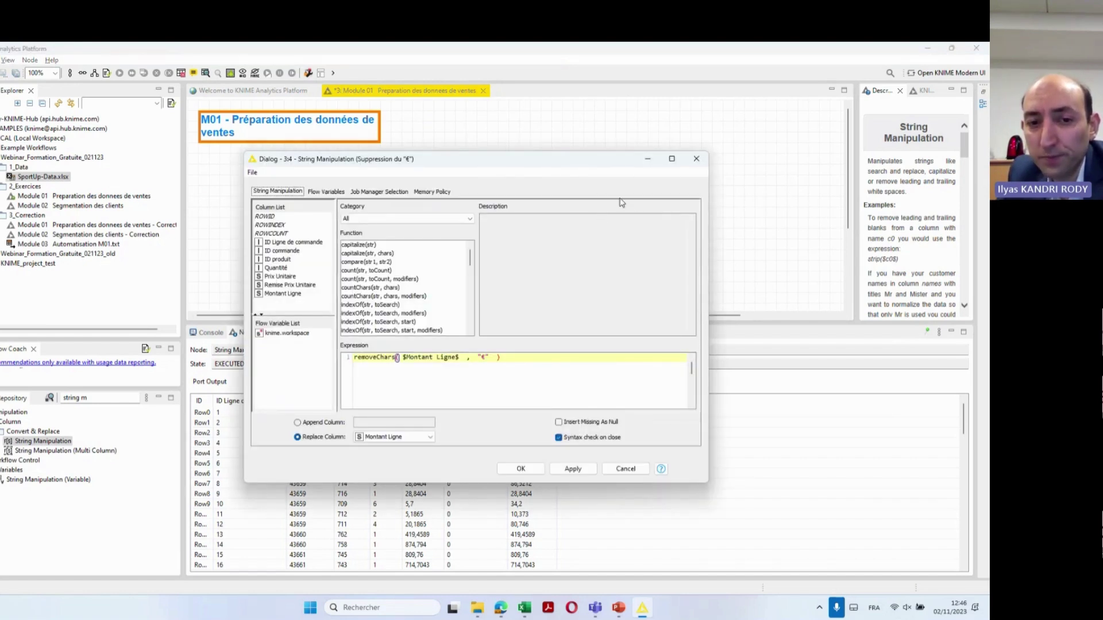
click(696, 158)
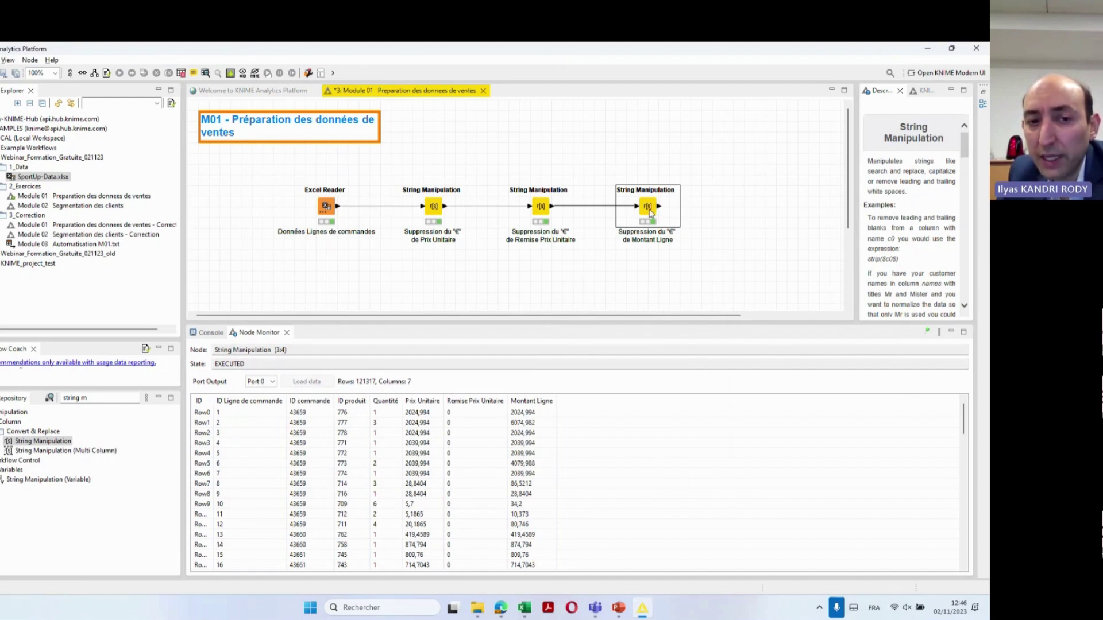
right_click(649, 212)
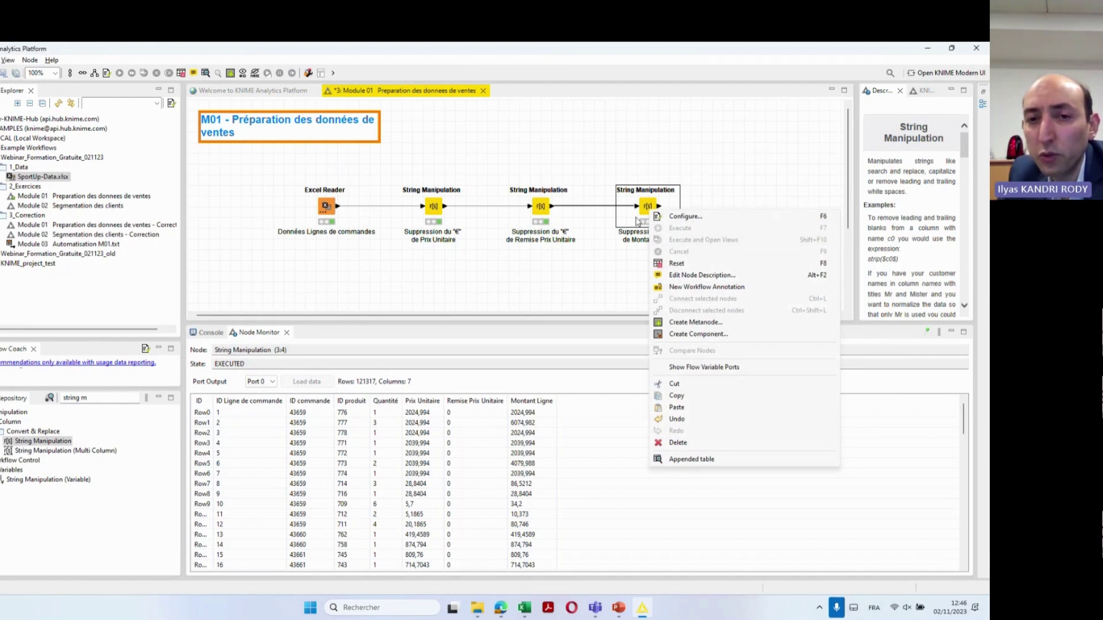
click(691, 459)
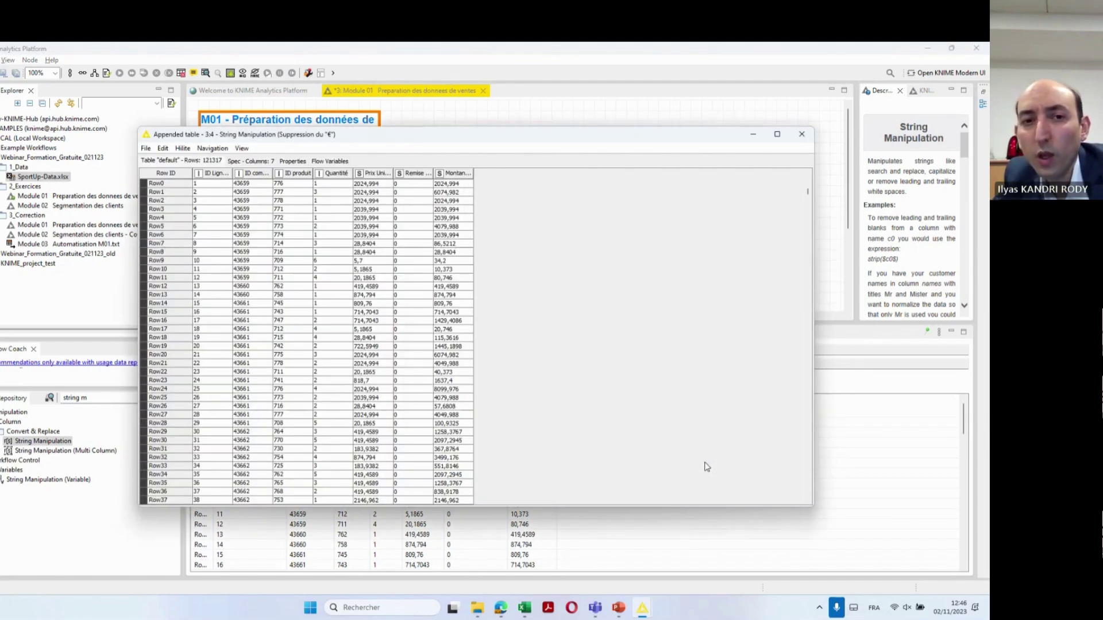
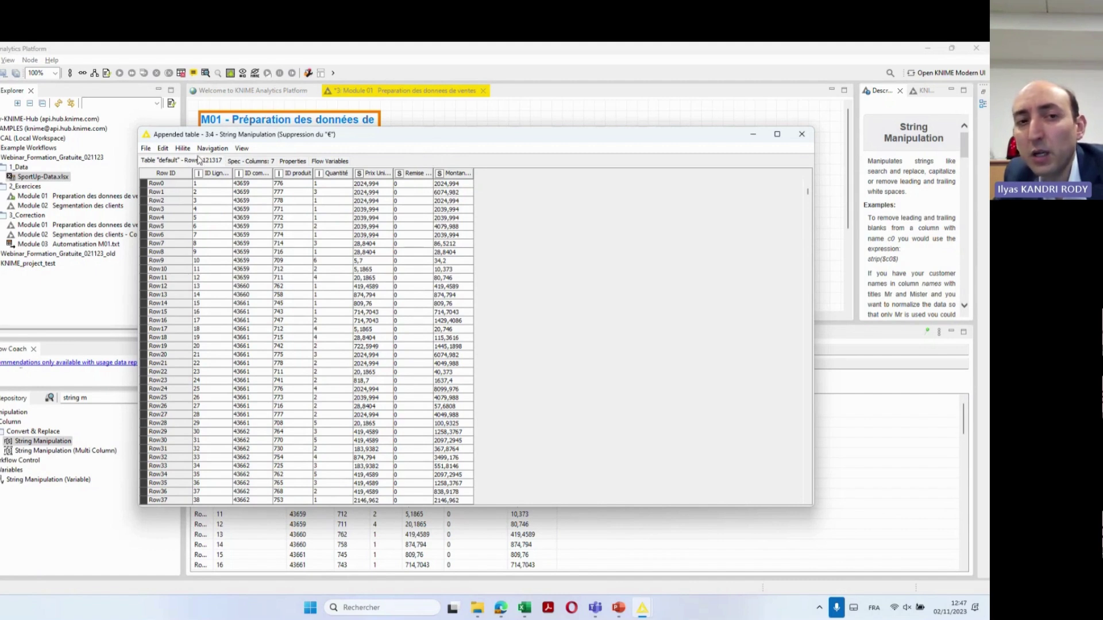
click(250, 161)
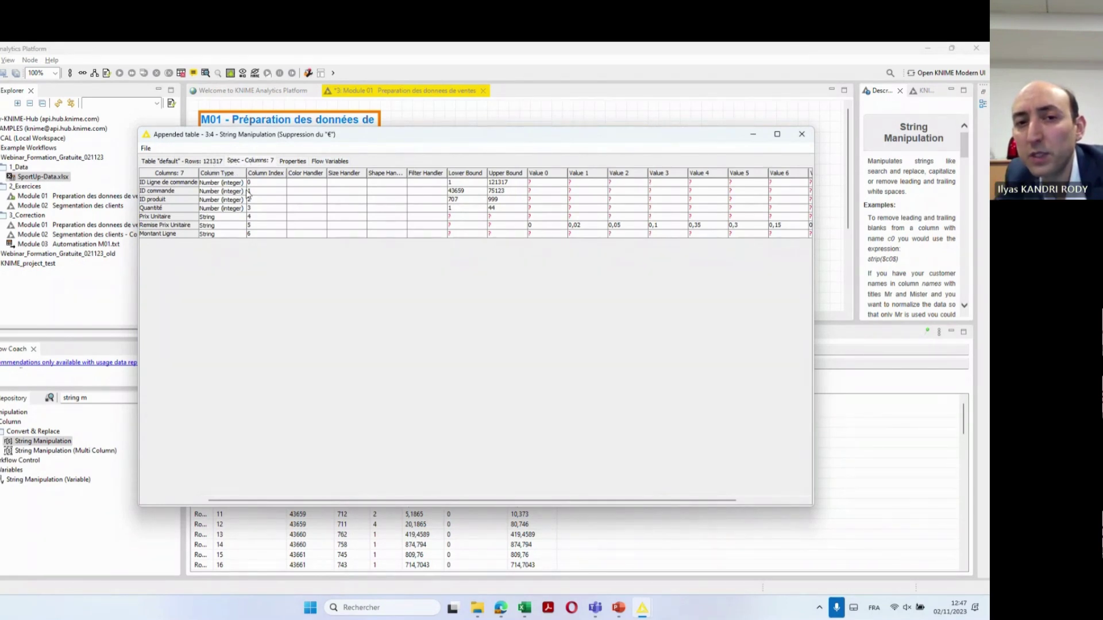
click(213, 217)
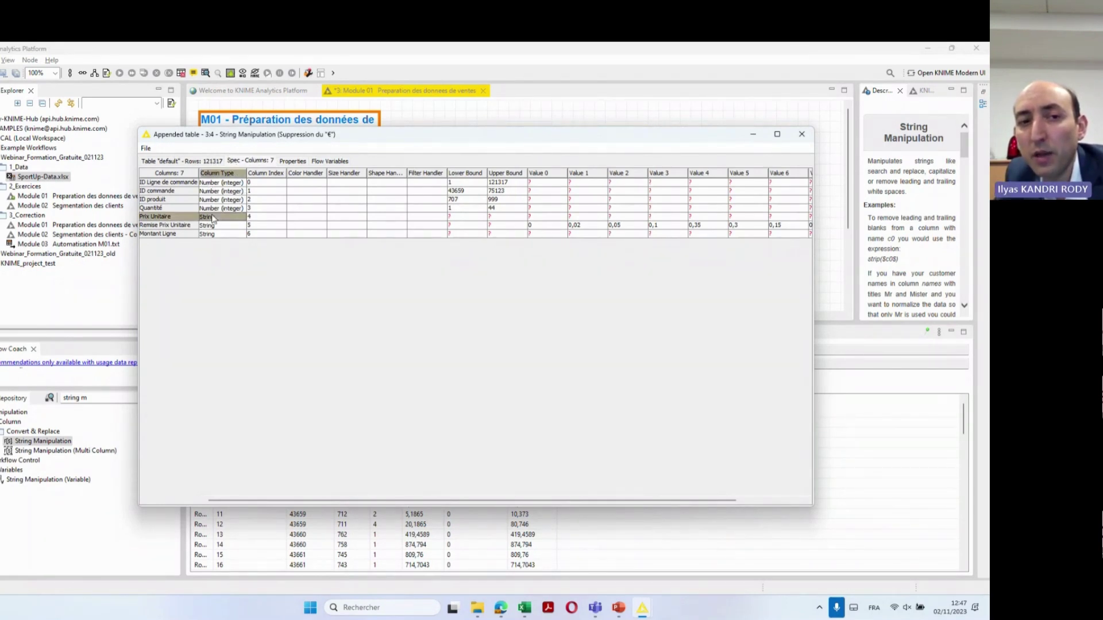
drag(193, 234, 221, 215)
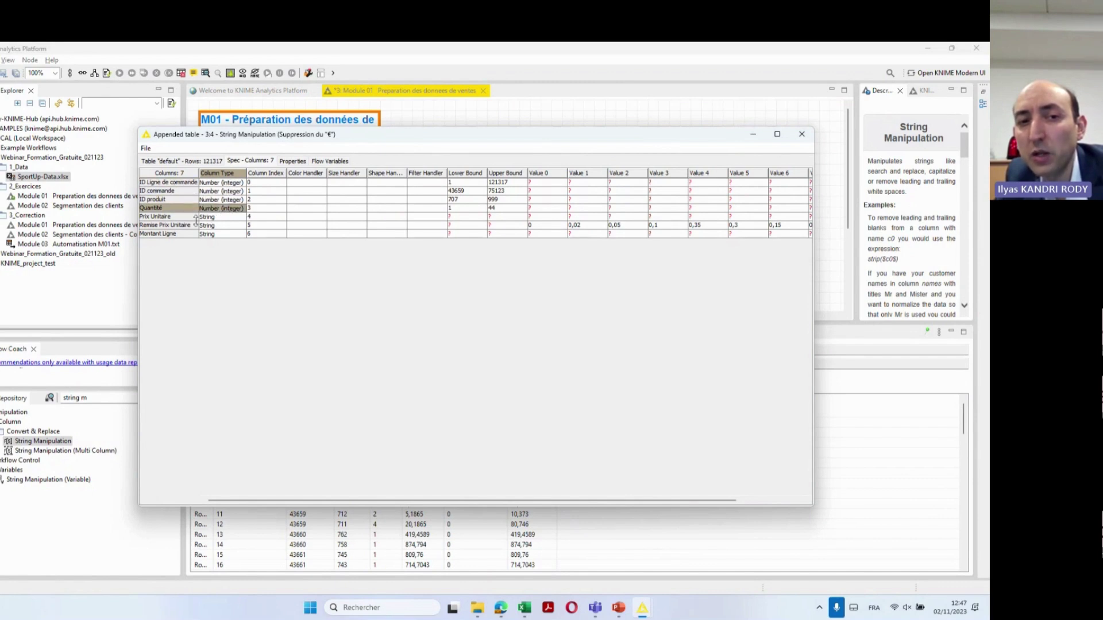
click(220, 224)
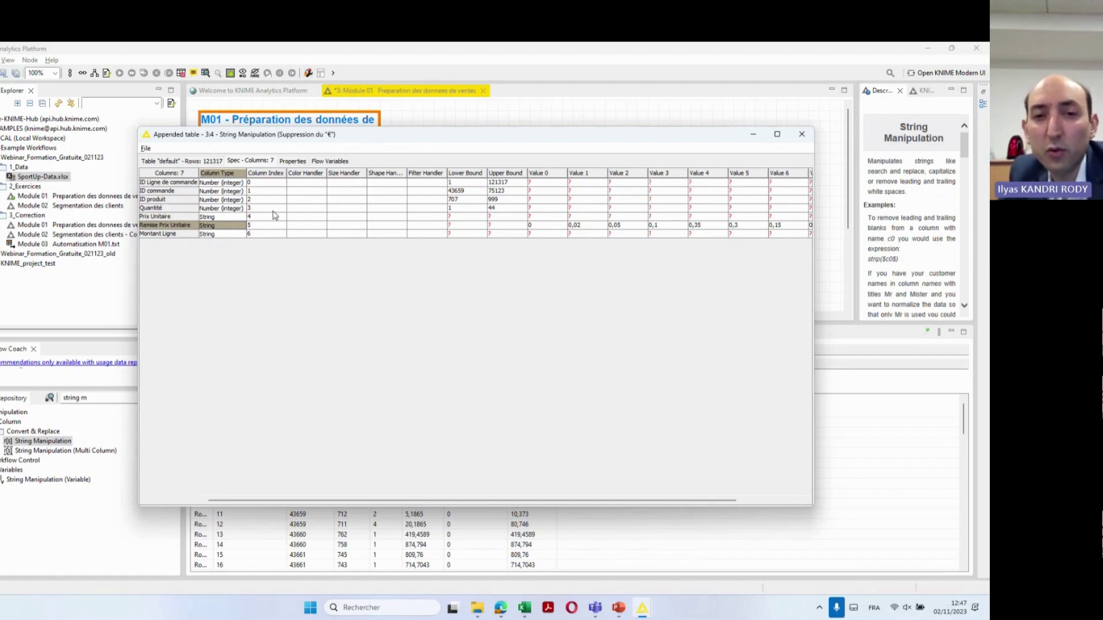
key(alt+F4)
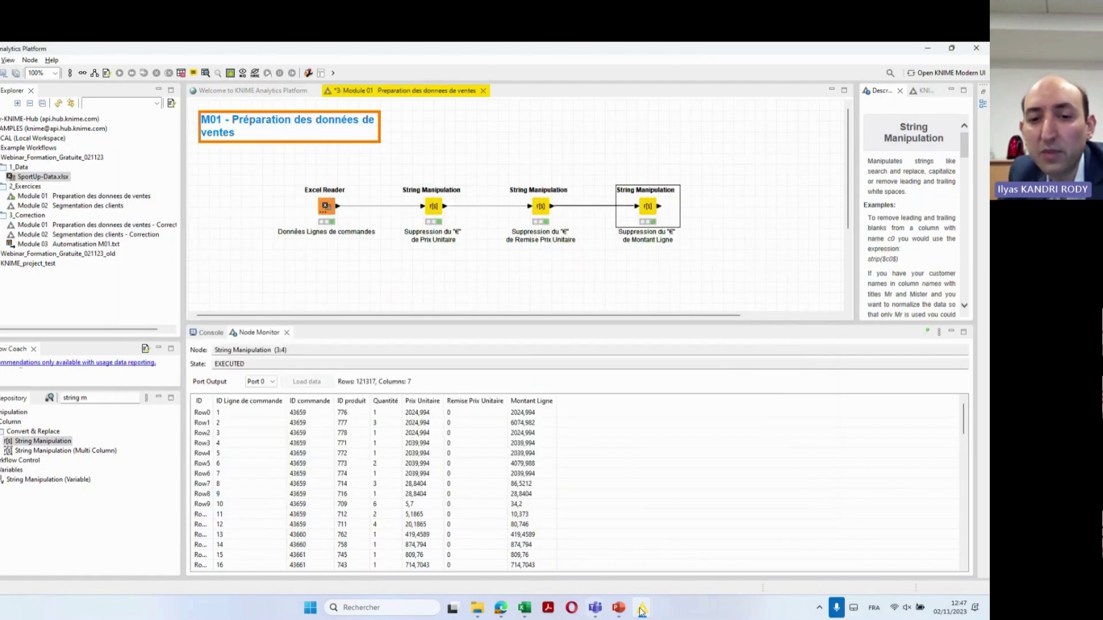
Switch to the PowerPoint presentation and review the expected result and the String To Number node's description on the basic principles slide
click(618, 608)
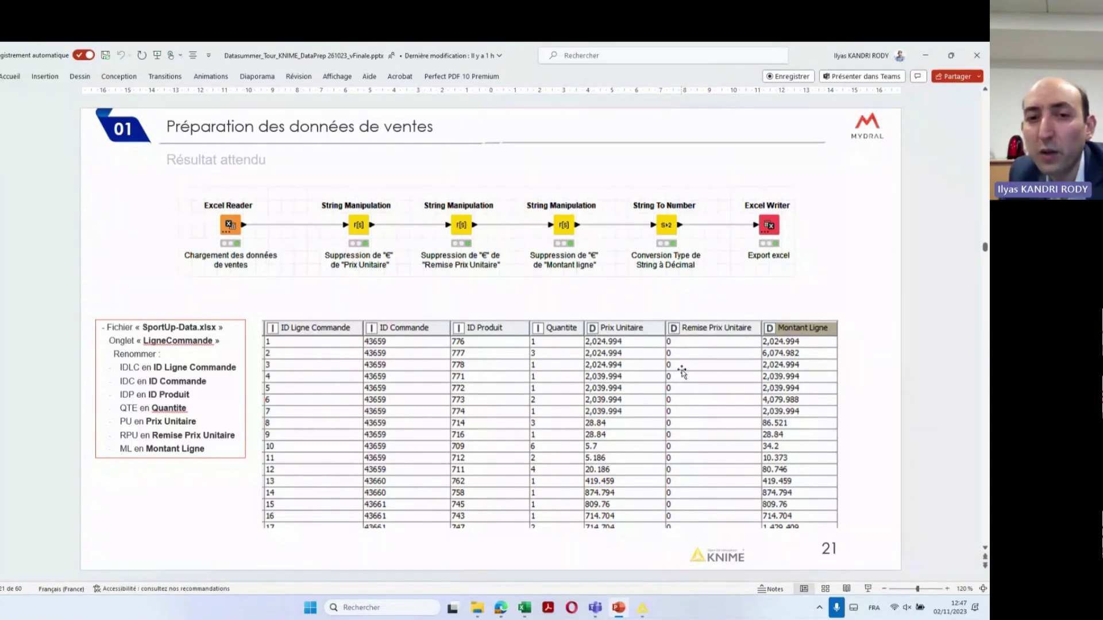
key(alt+Tab)
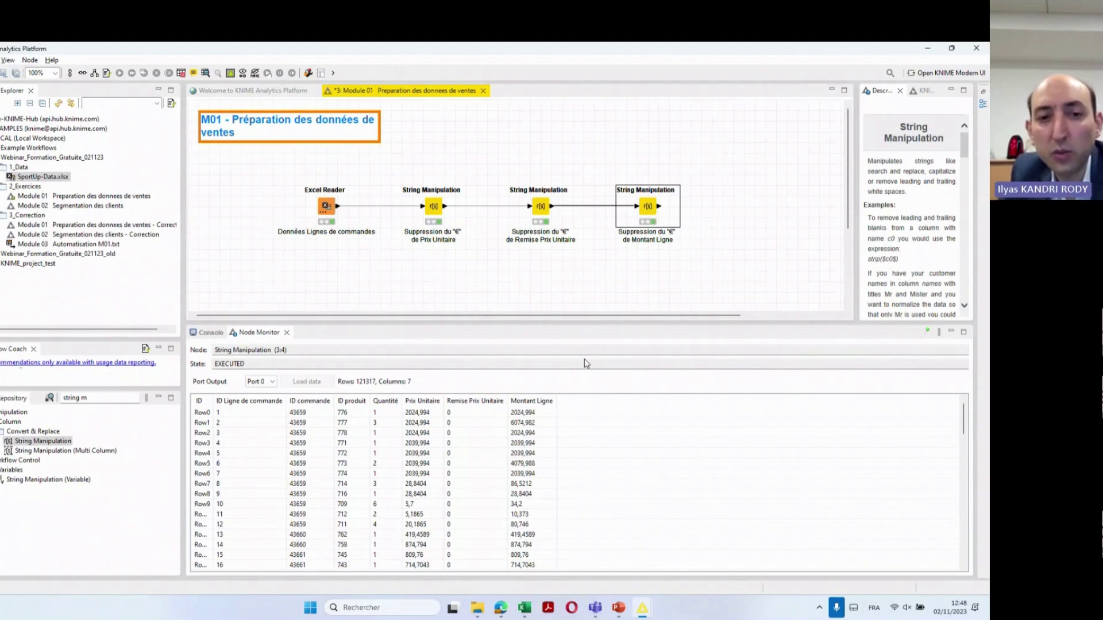
key(alt+Tab)
scroll(569, 393, up, 3)
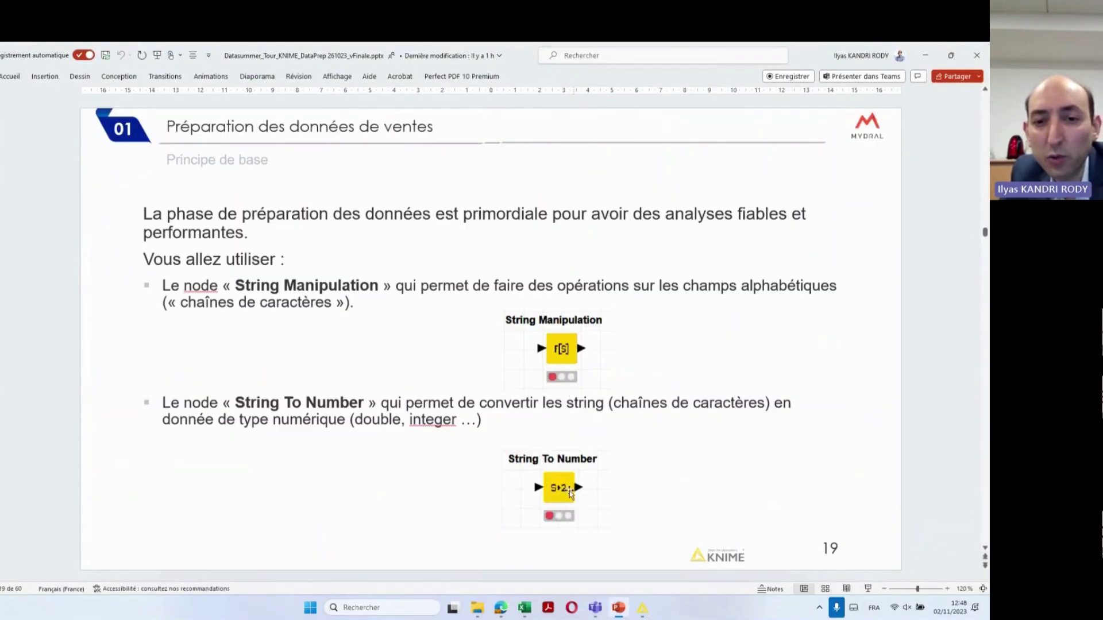
drag(267, 396, 322, 400)
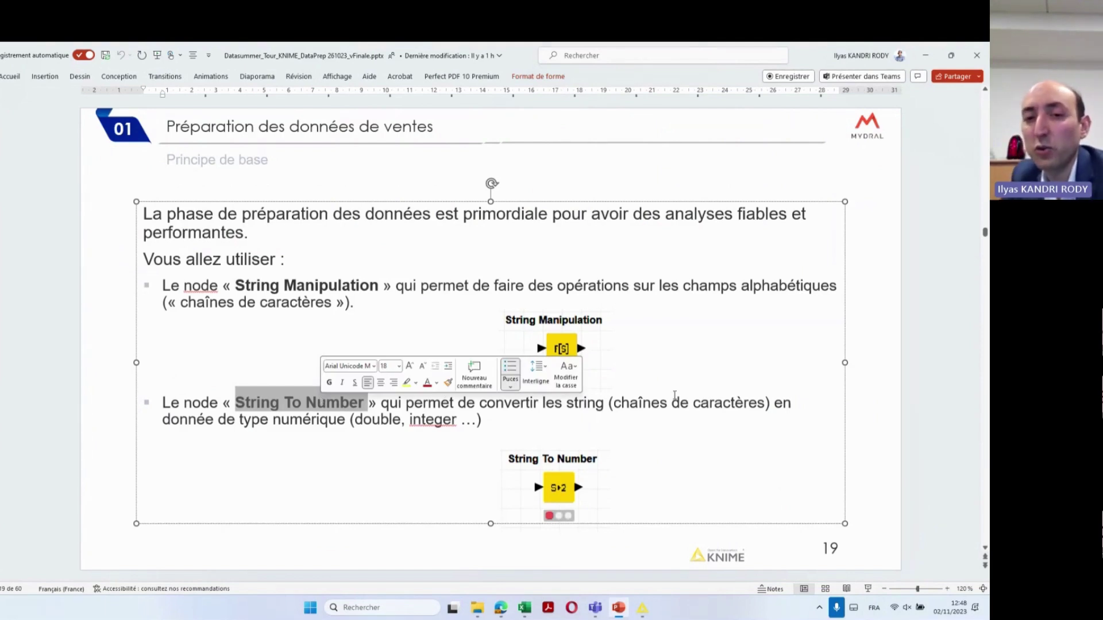
click(655, 402)
drag(613, 402, 688, 402)
drag(218, 421, 380, 421)
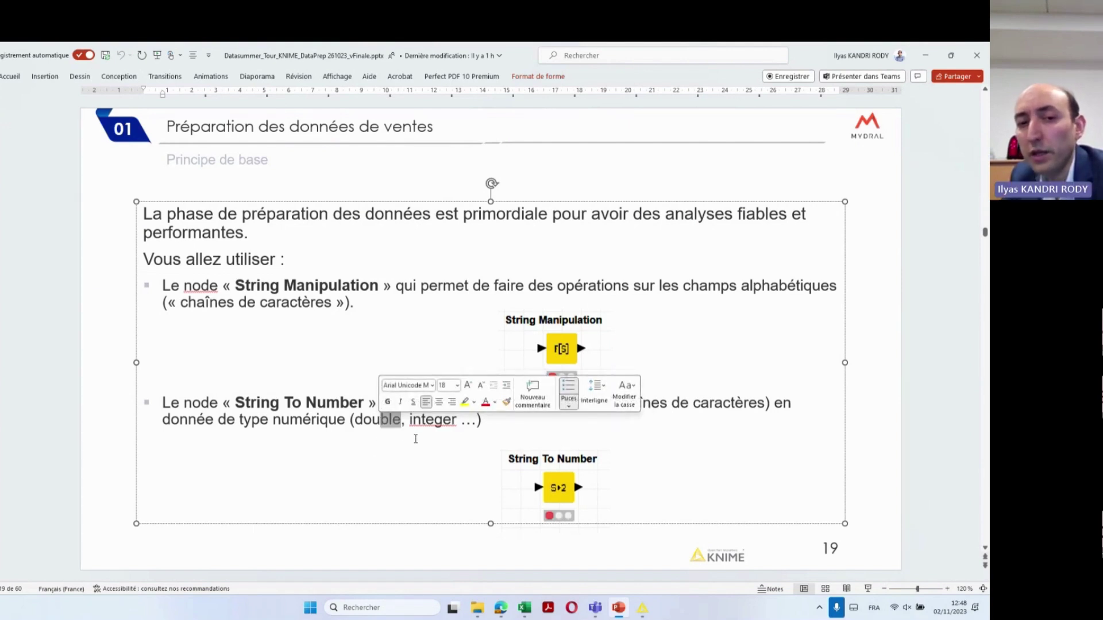
scroll(523, 409, down, 2)
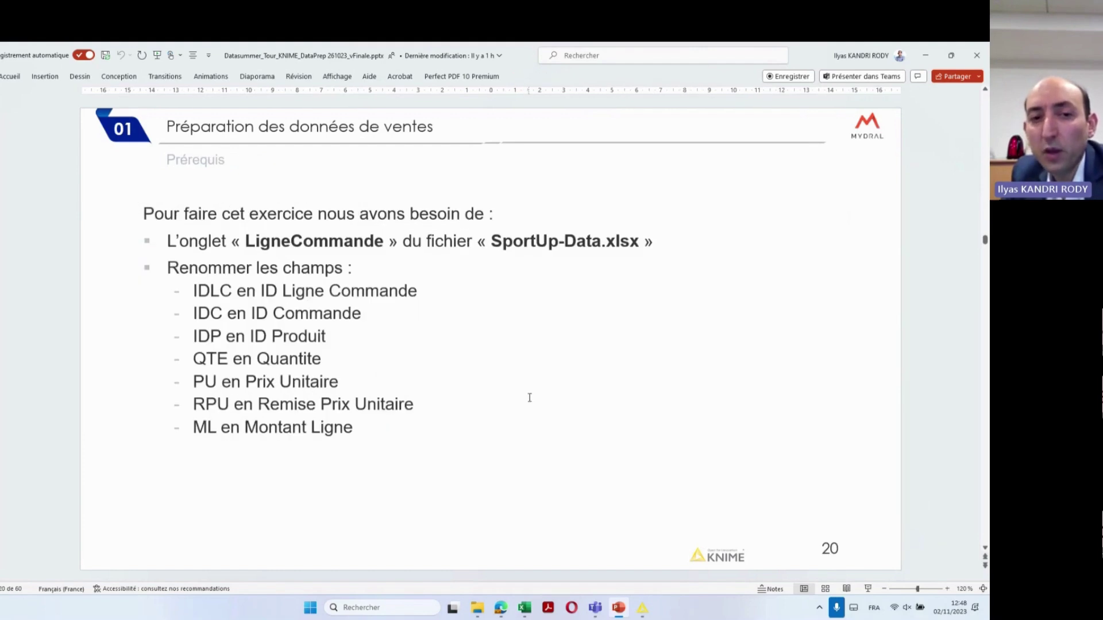
scroll(529, 397, down, 1)
Back in KNIME, add a String To Number node after the Montant Ligne String Manipulation node and connect the two
key(alt+Tab)
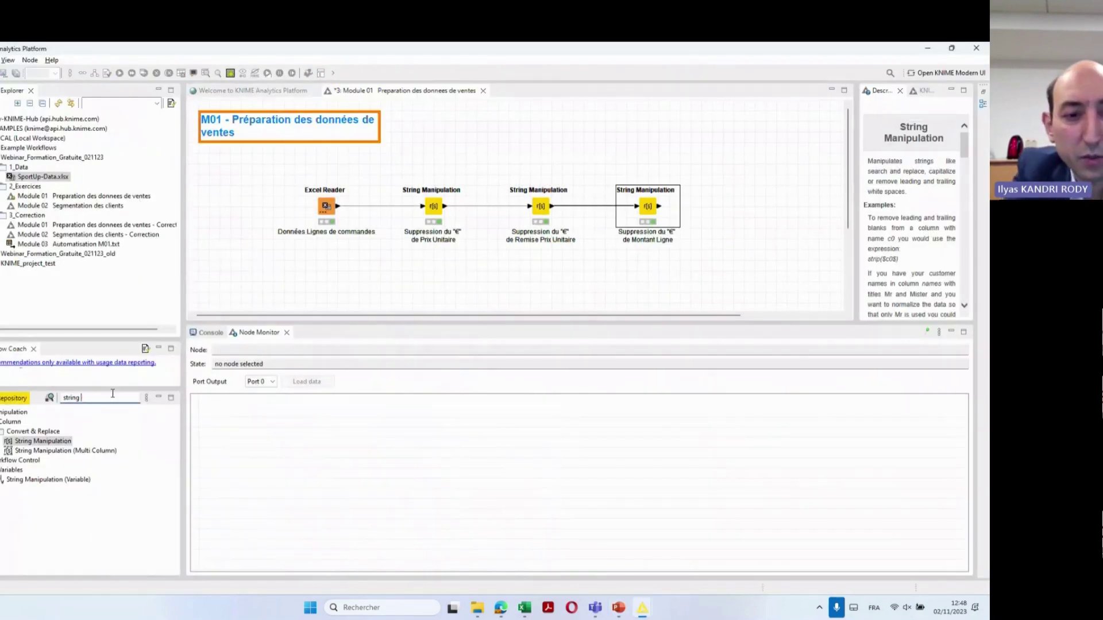
text(to)
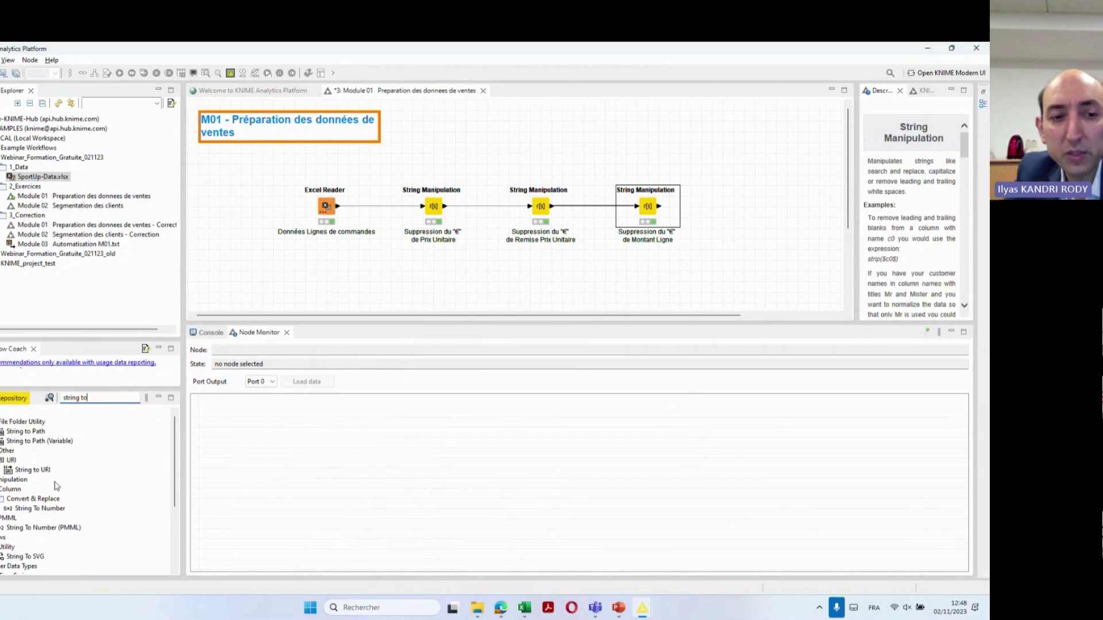
drag(40, 508, 759, 209)
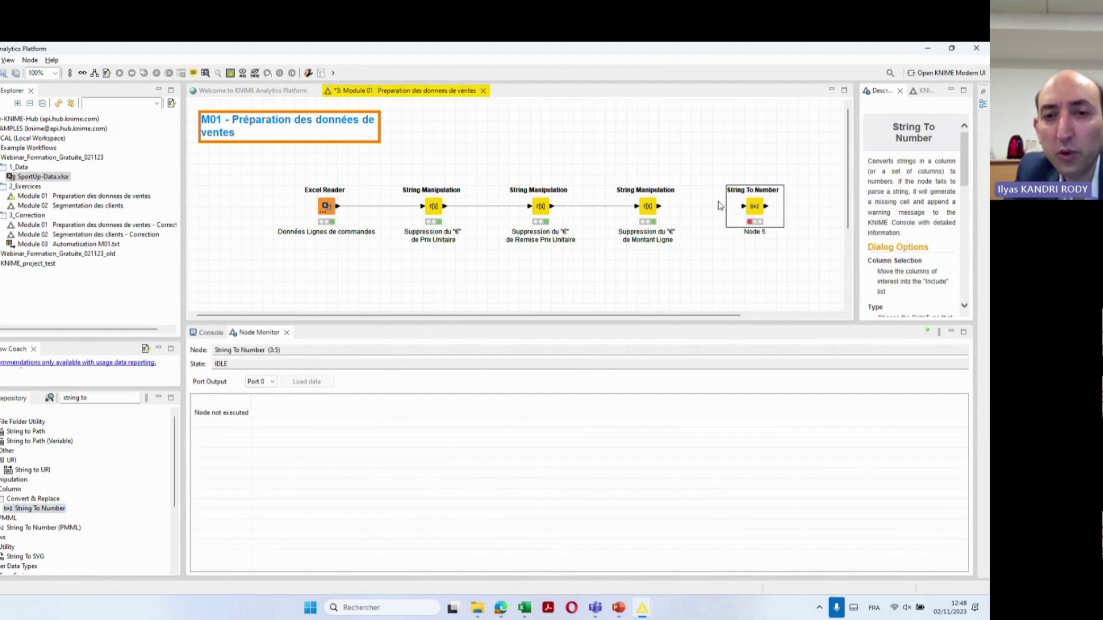
drag(660, 210, 699, 220)
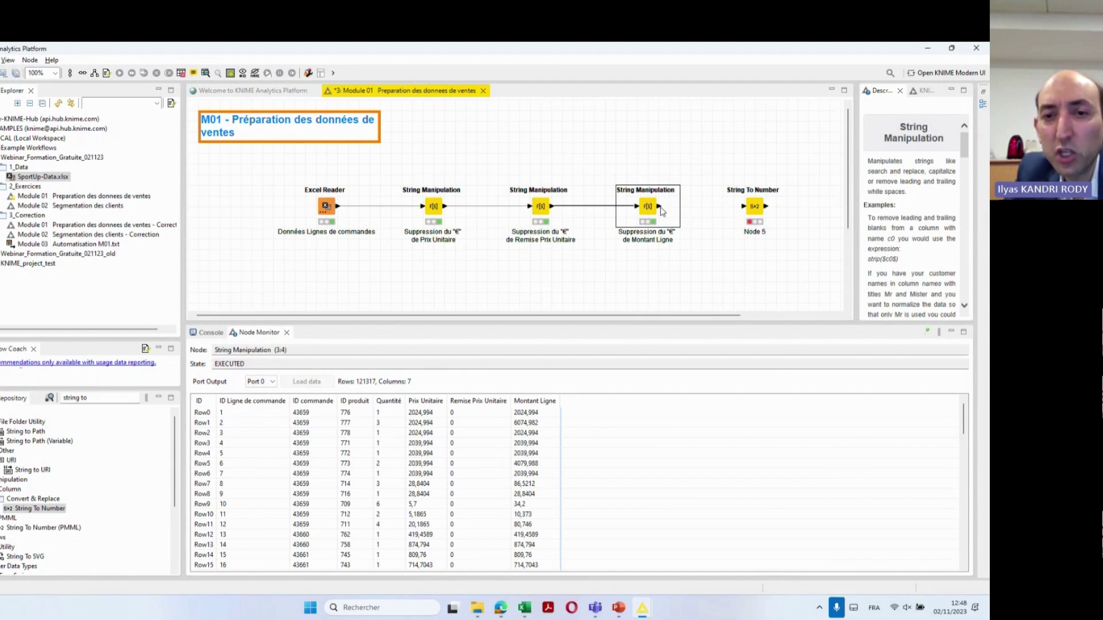
drag(660, 211, 755, 211)
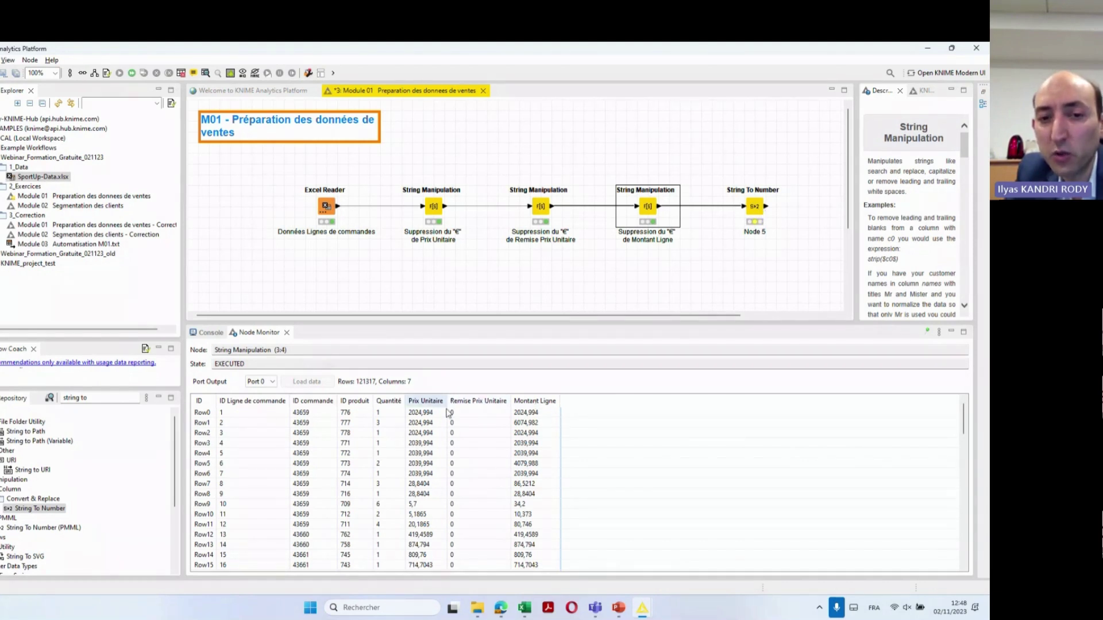
Open the String To Number node's configuration and select Prix Unitaire, Remise Prix Unitaire and Montant Ligne among the included columns
double_click(754, 208)
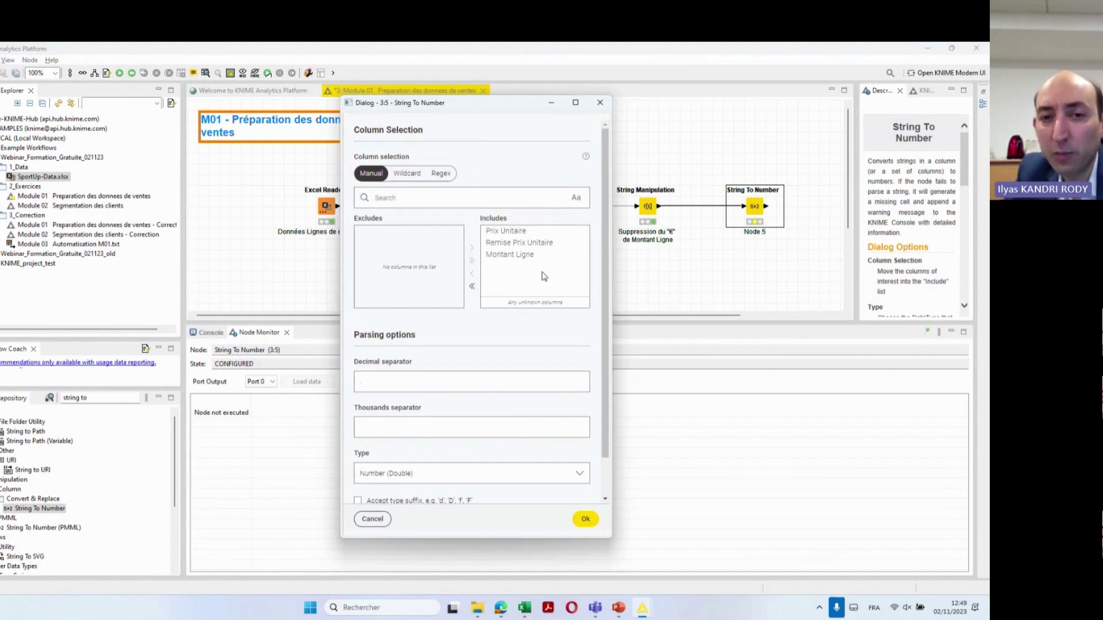
click(506, 231)
click(505, 243)
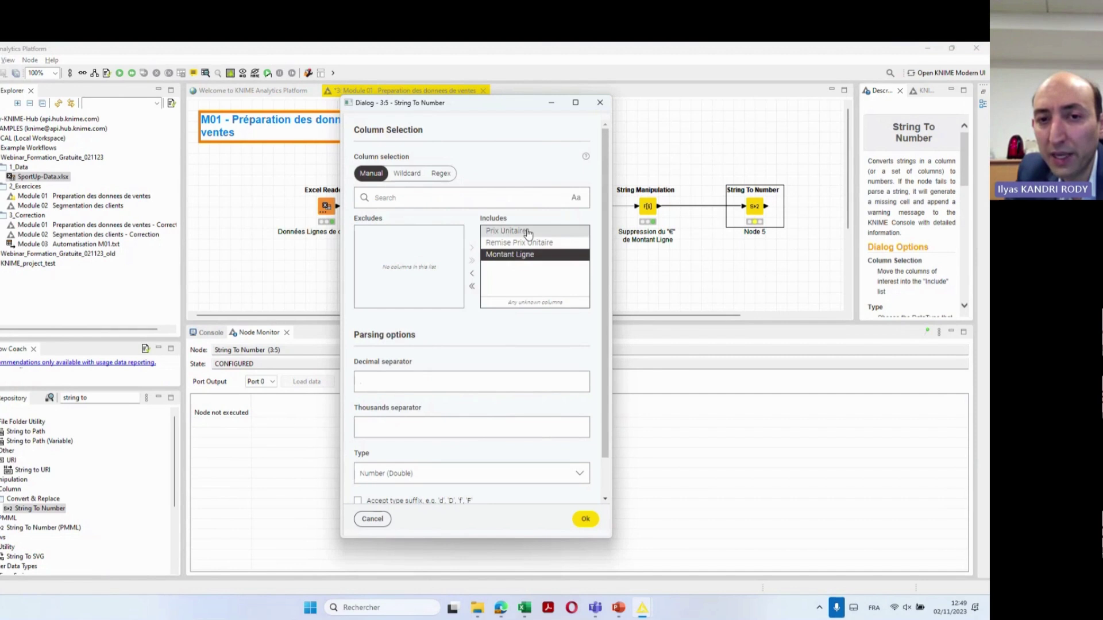
click(505, 231)
shift+click(505, 243)
shift+click(505, 257)
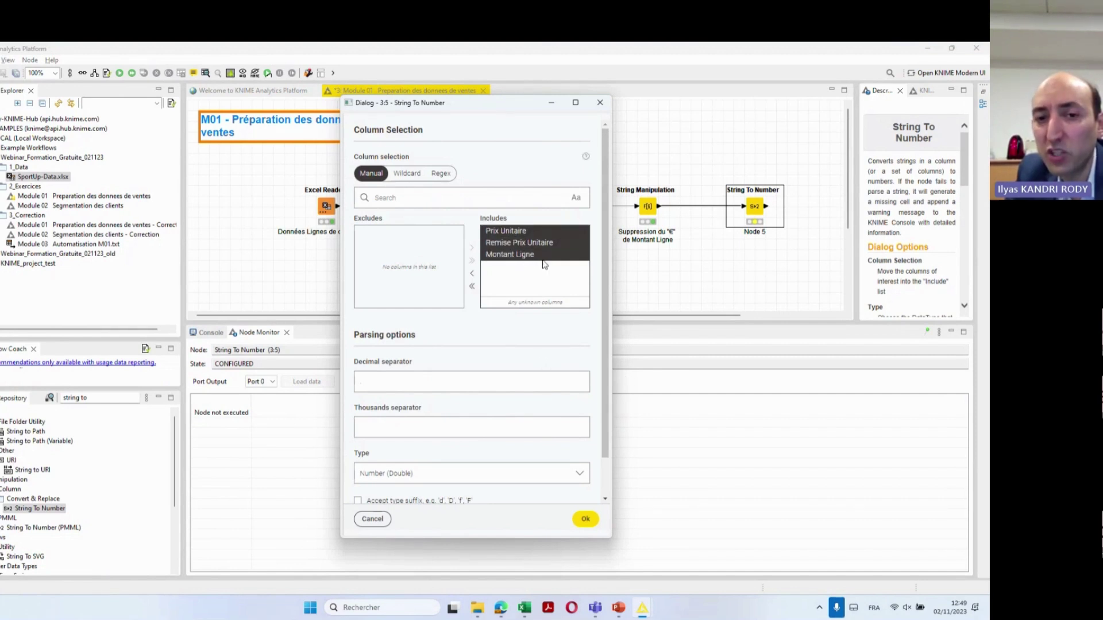
Set the decimal separator to a comma and review the remaining parsing options of the String To Number node
click(392, 388)
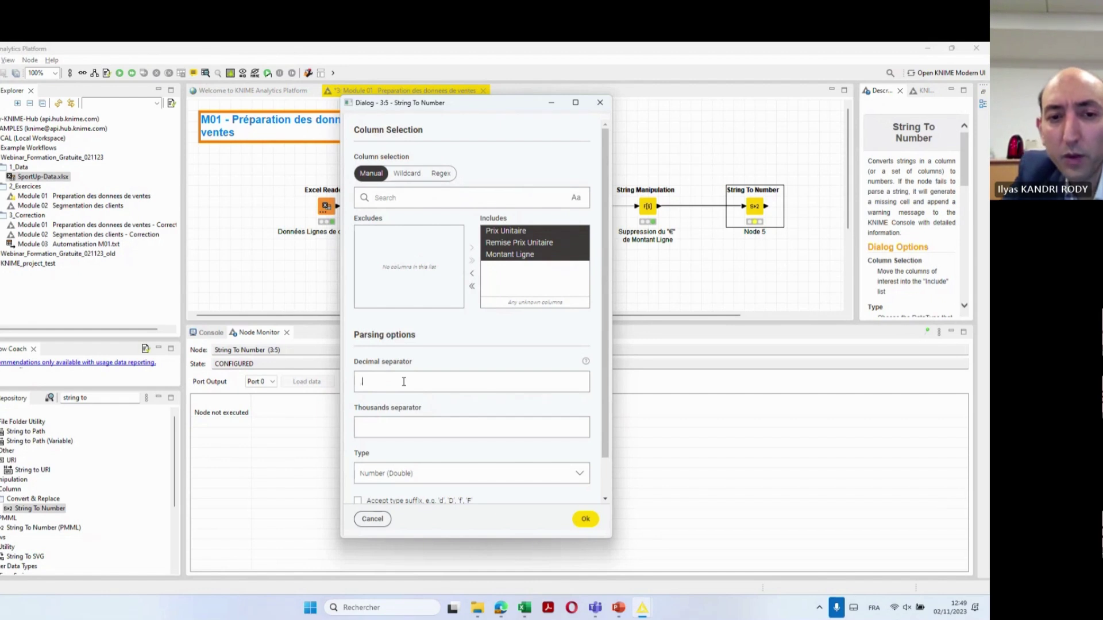
text(,)
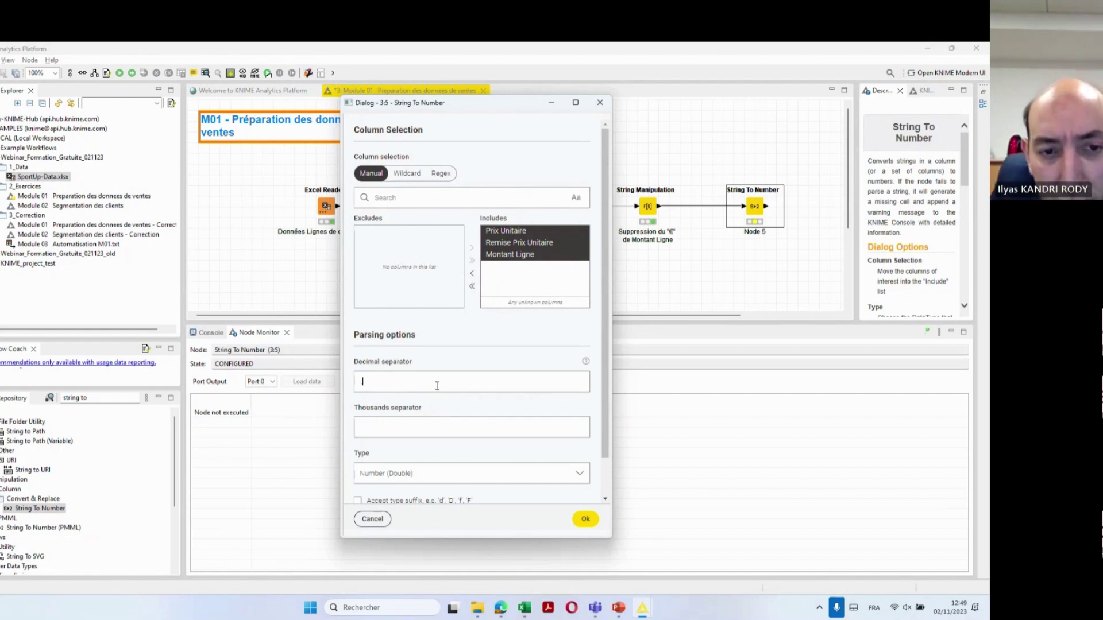
scroll(437, 386, down, 1)
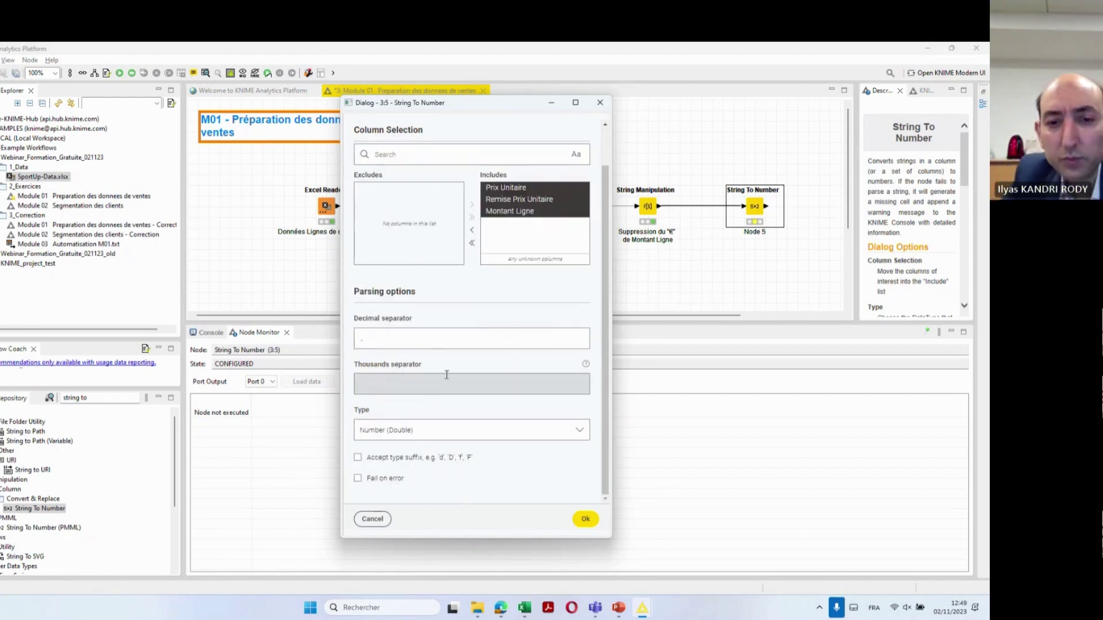
scroll(422, 348, up, 1)
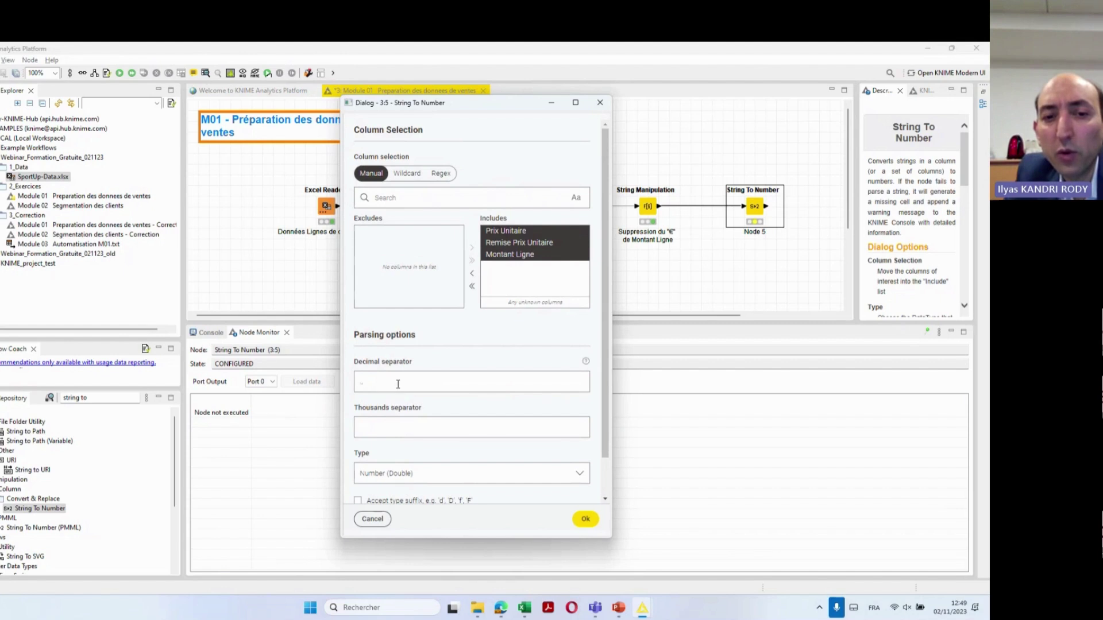
key(BackSpace)
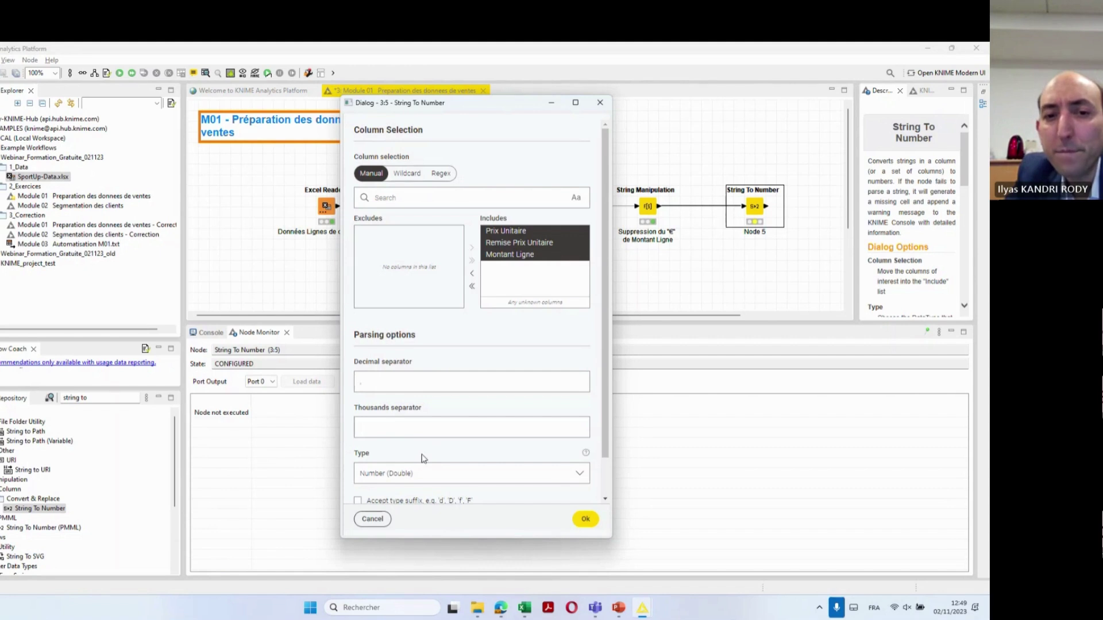
click(357, 382)
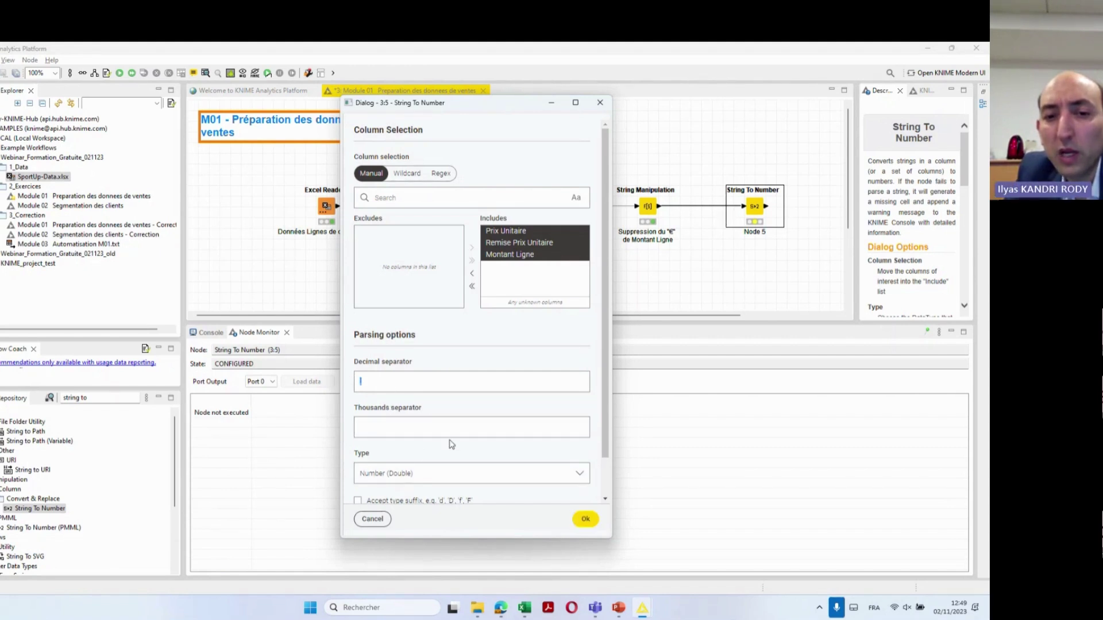
scroll(450, 446, down, 2)
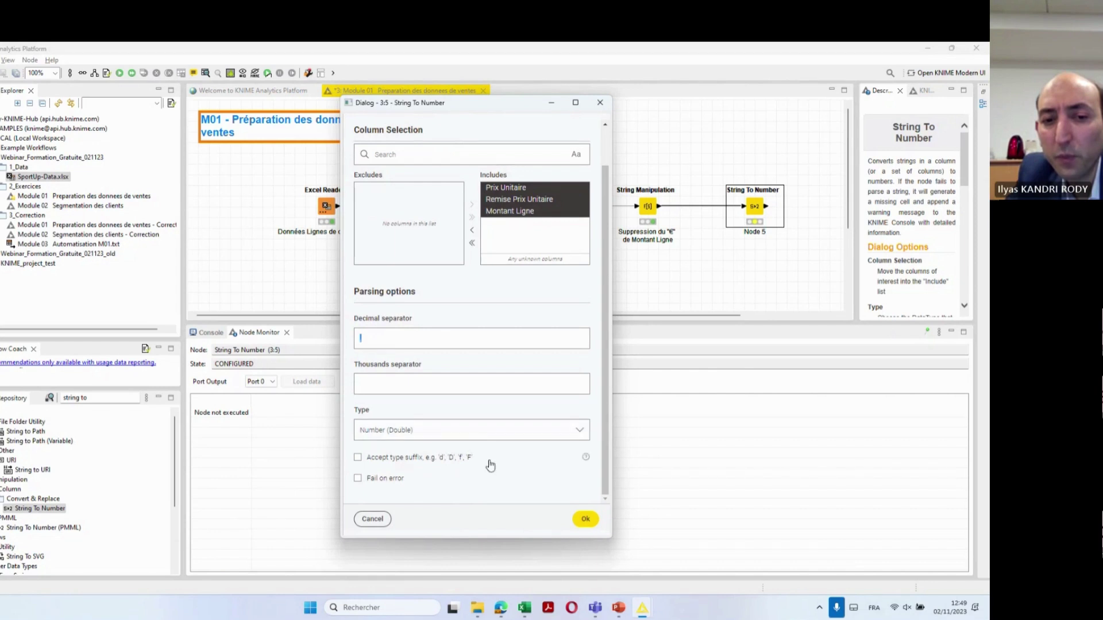
scroll(490, 464, up, 1)
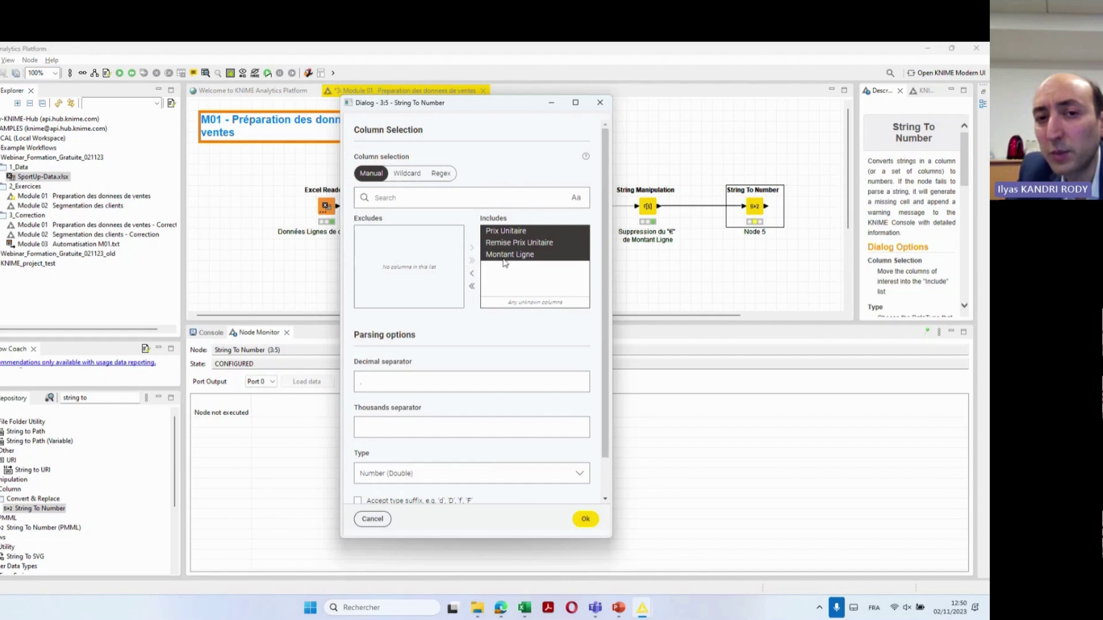
Exclude the Remise Prix Unitaire column from the number conversion and include it again
click(517, 243)
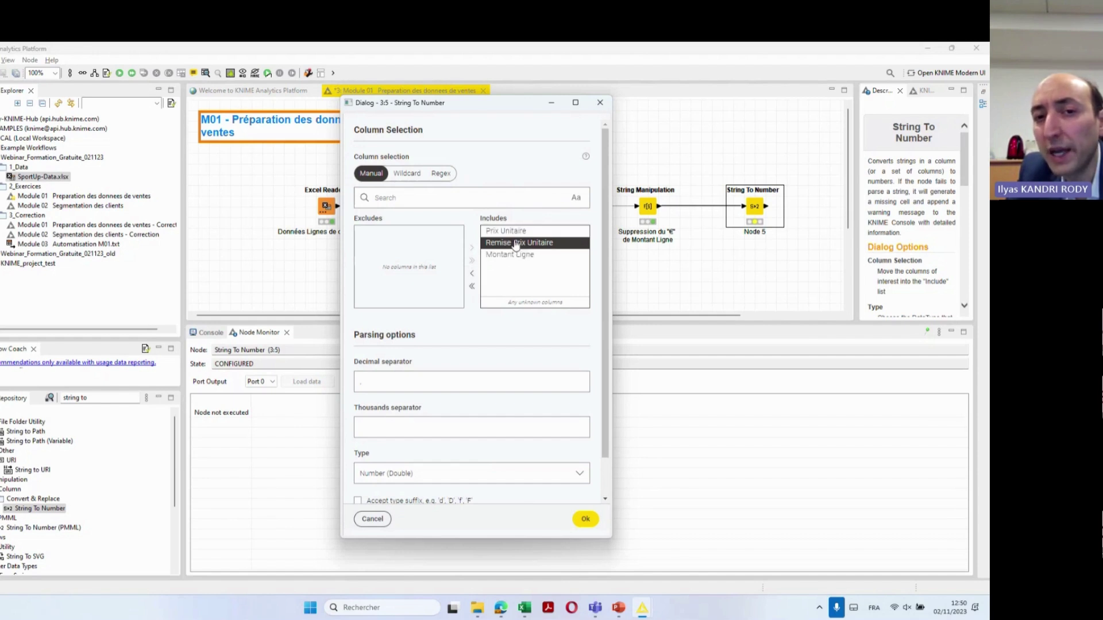
click(474, 278)
click(401, 232)
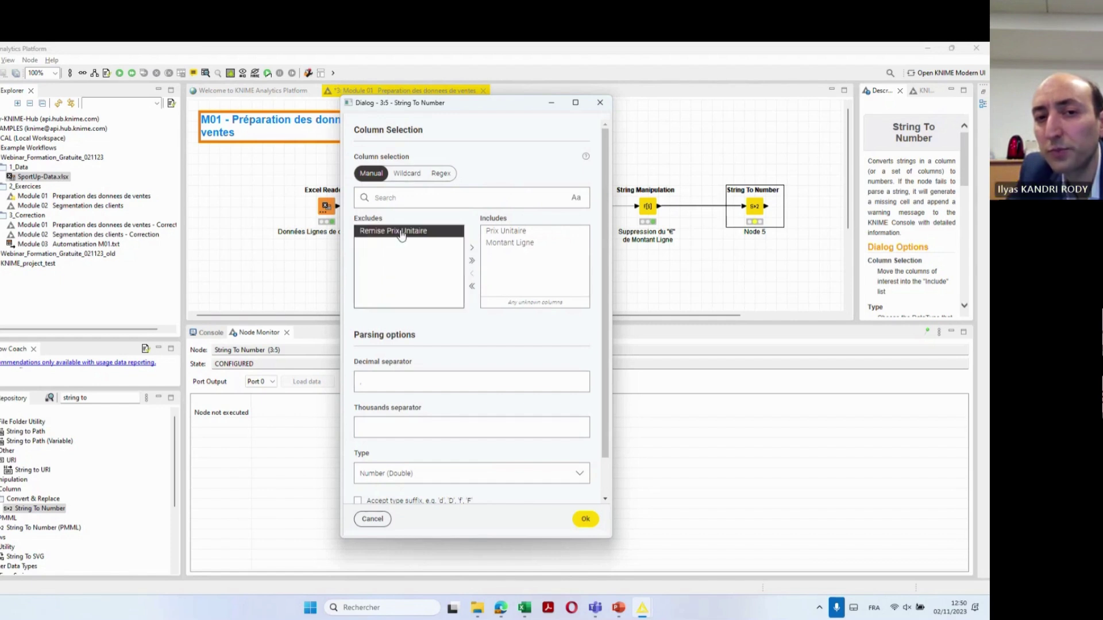
click(471, 252)
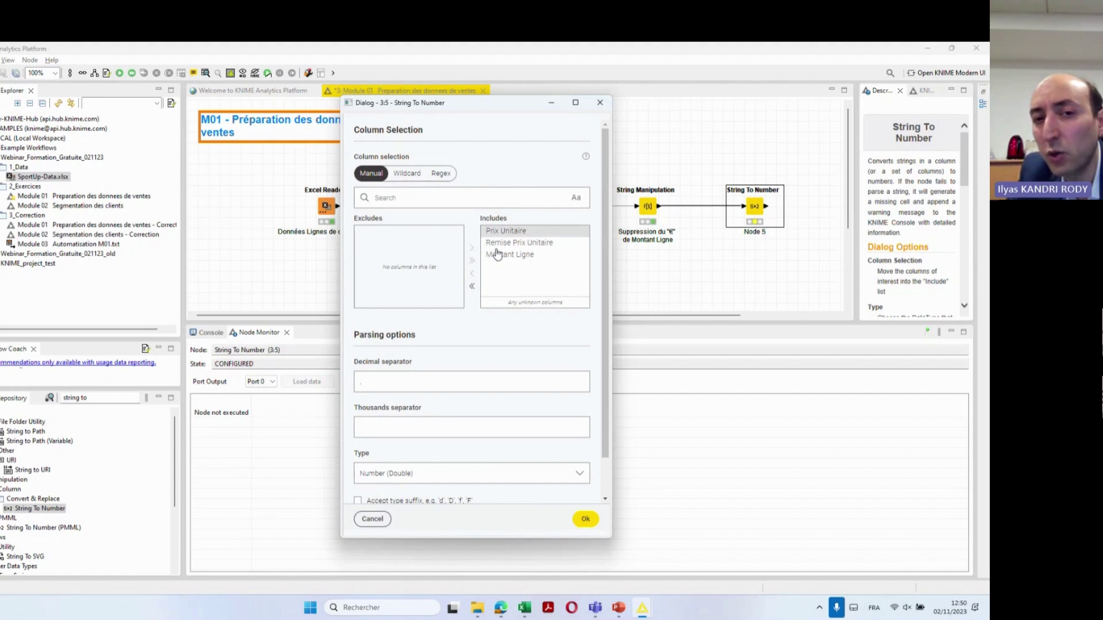
Apply the String To Number configuration with the three price columns included and execute the node
drag(506, 232, 504, 257)
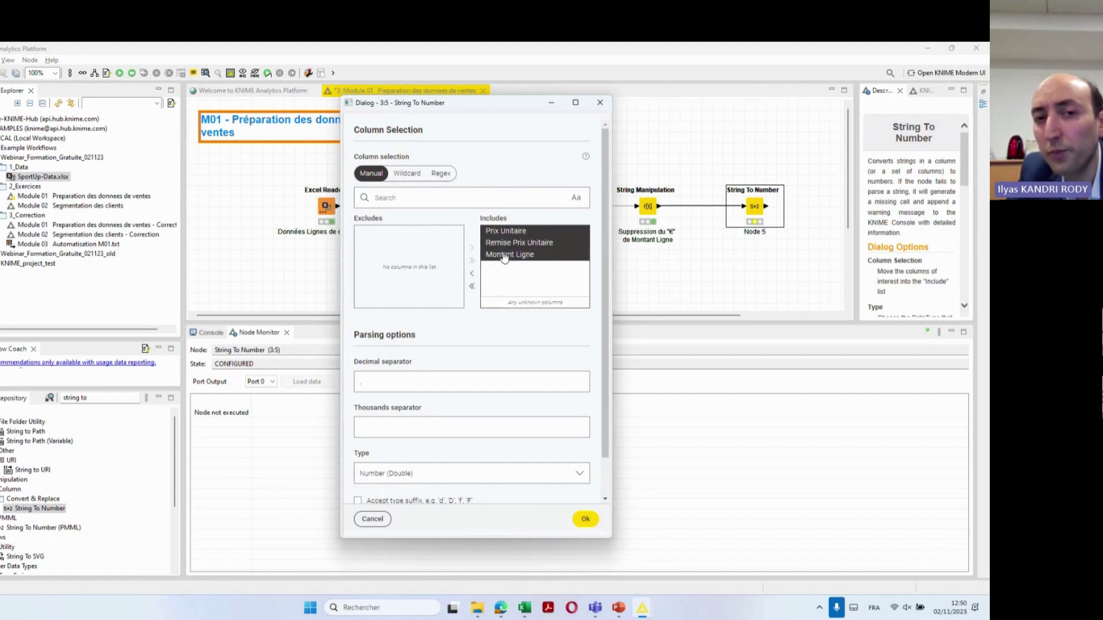
click(590, 522)
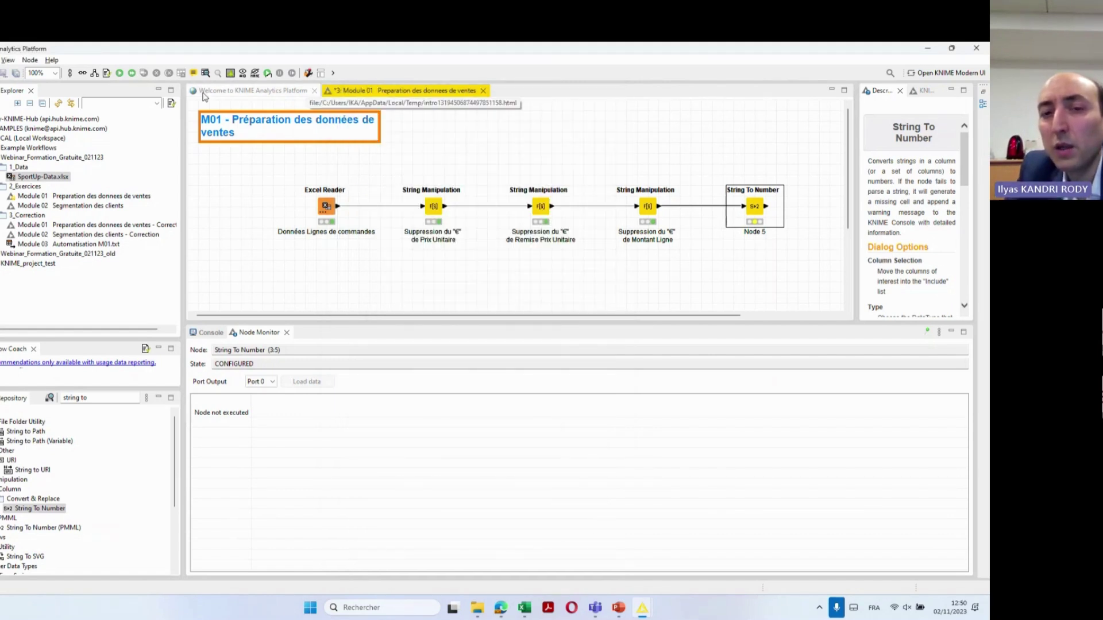
click(132, 74)
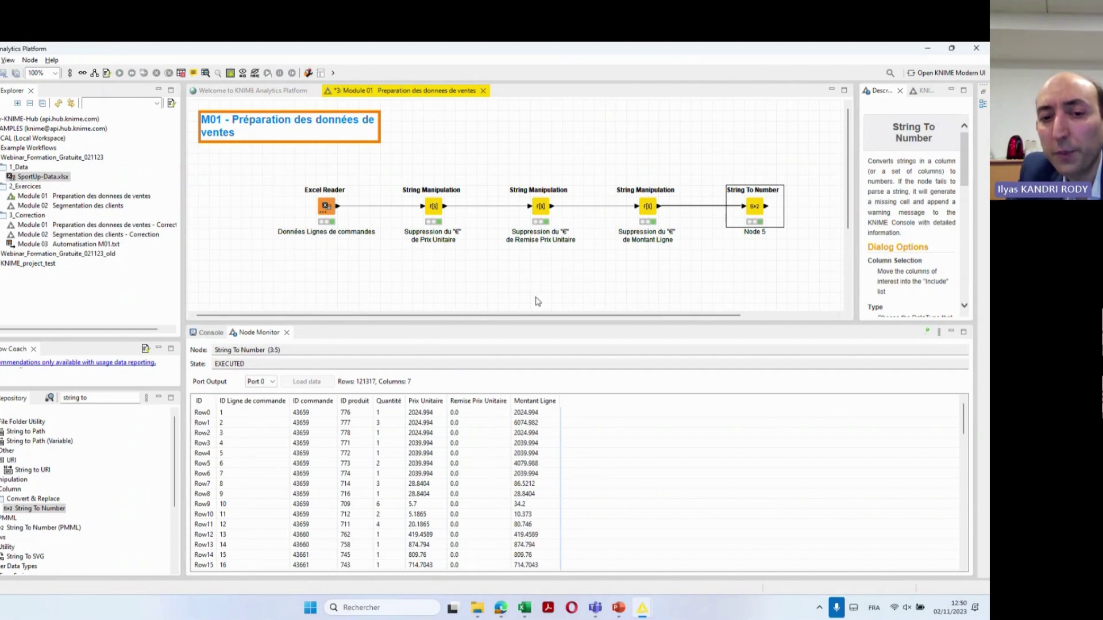
right_click(756, 210)
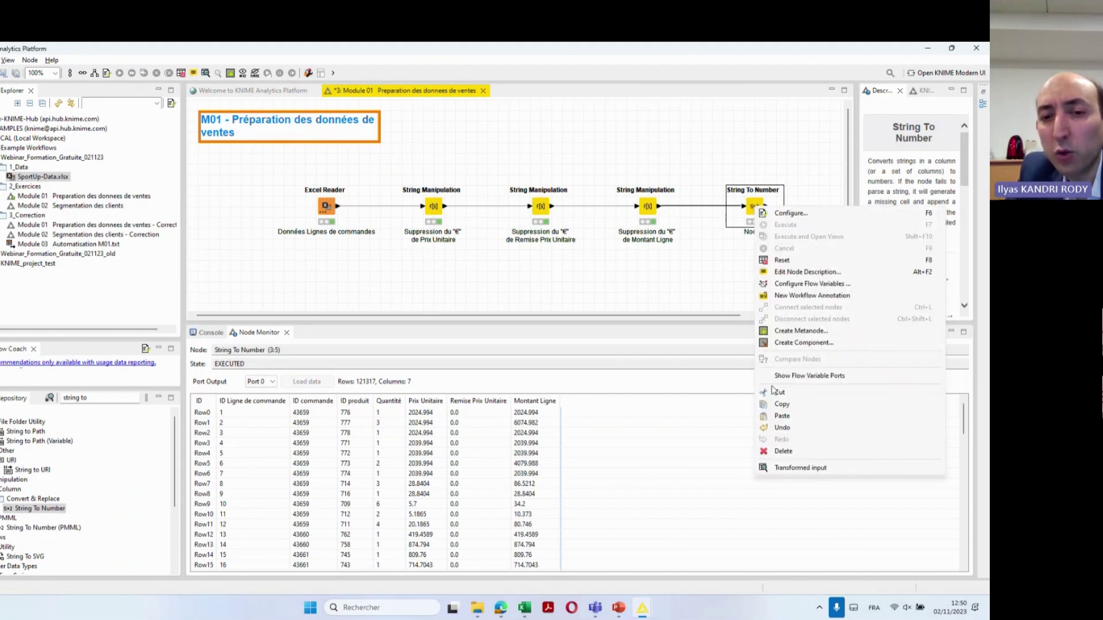
click(680, 283)
click(751, 208)
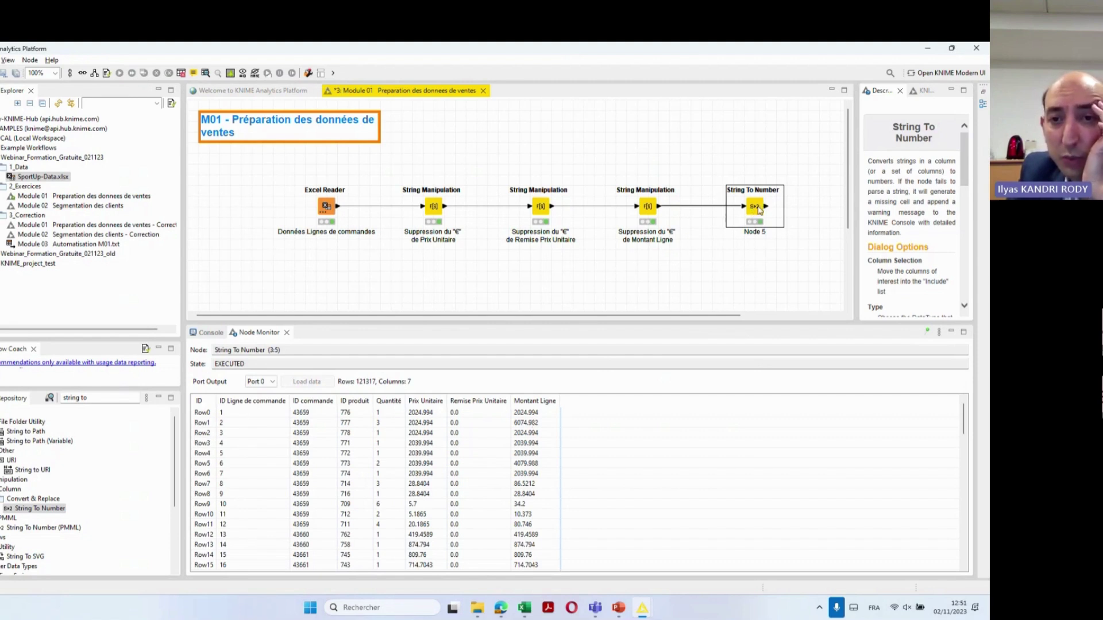
Check the expected workflow slide in PowerPoint, and back in KNIME add an Excel Writer node connected to the String To Number output
drag(692, 313, 777, 310)
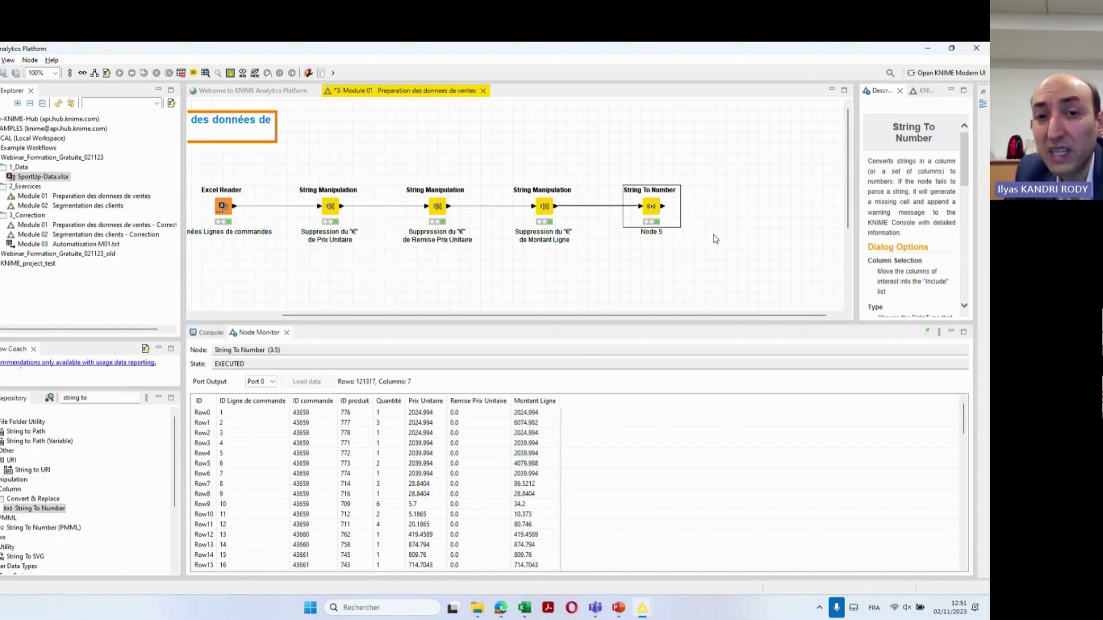
key(alt+Tab)
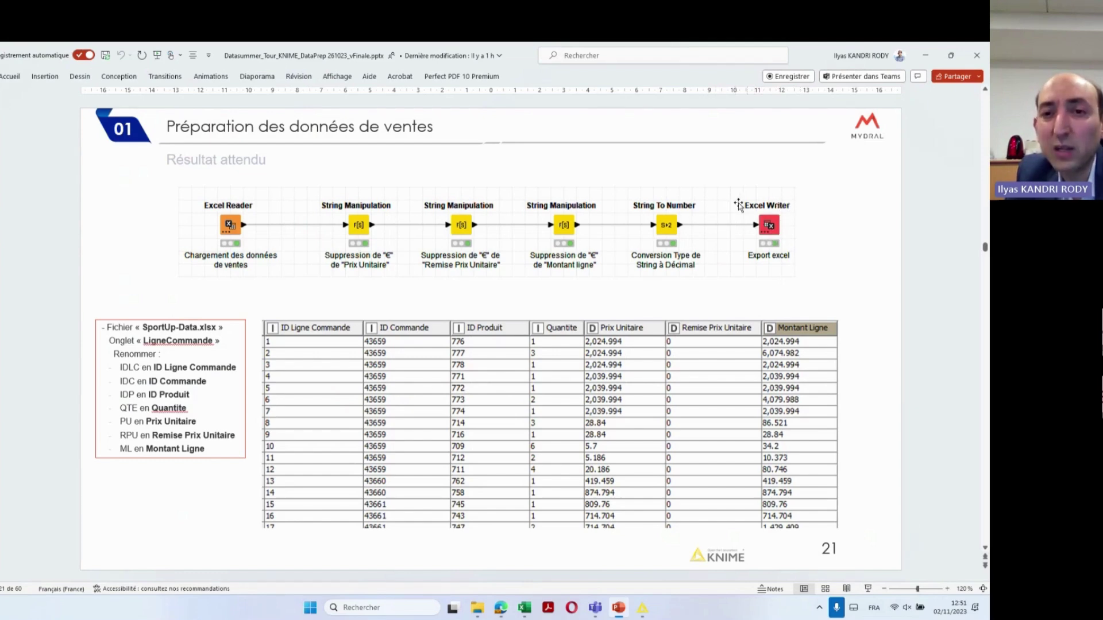
key(alt+Tab)
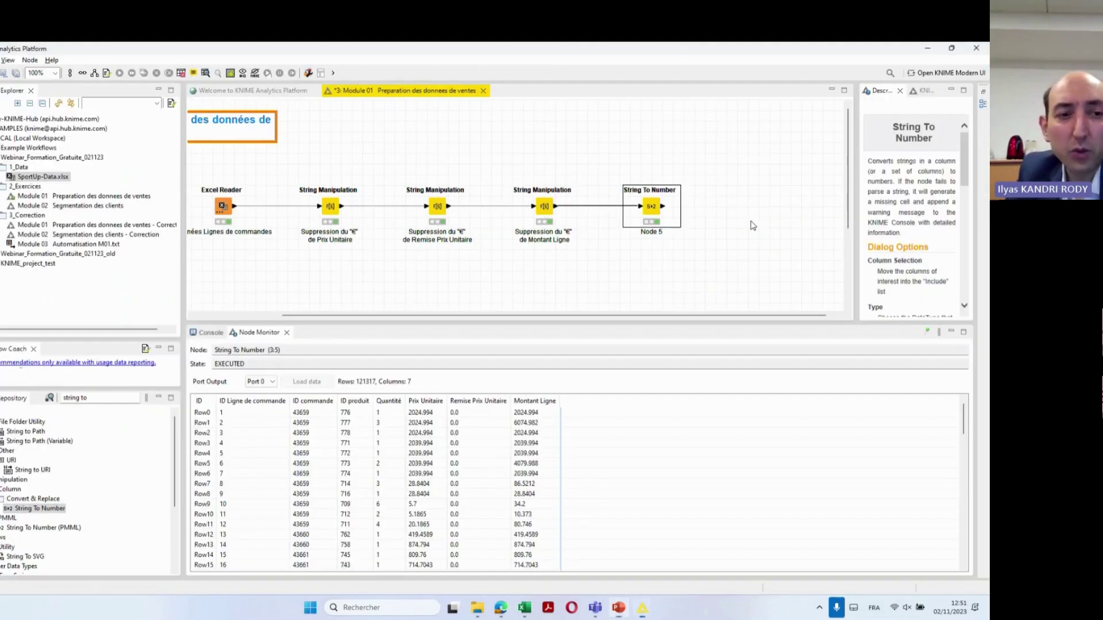
click(81, 397)
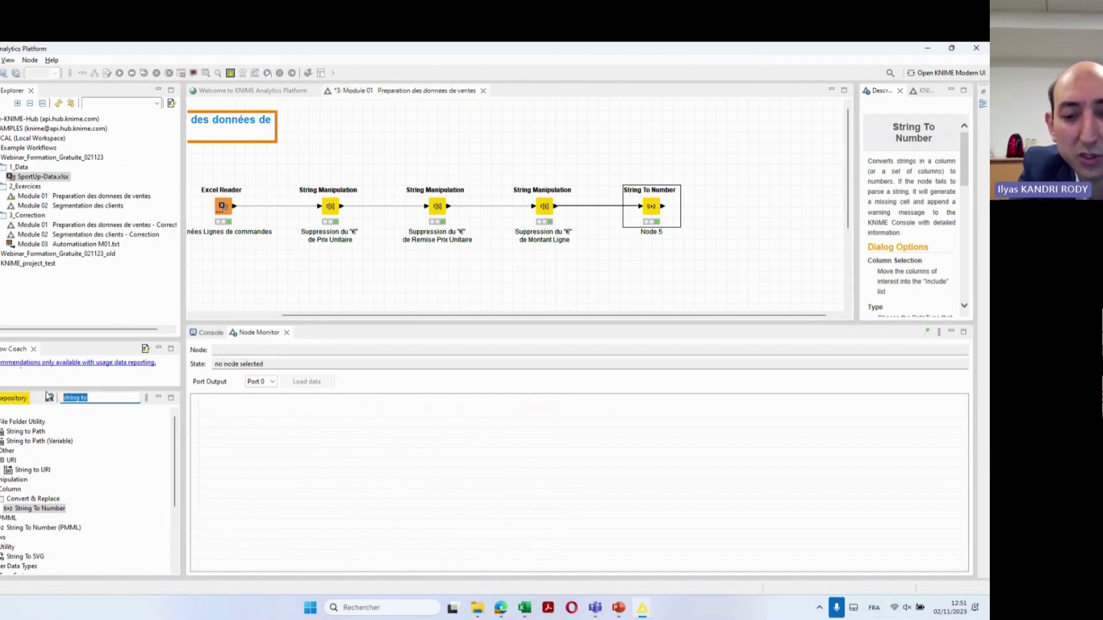
text(wi)
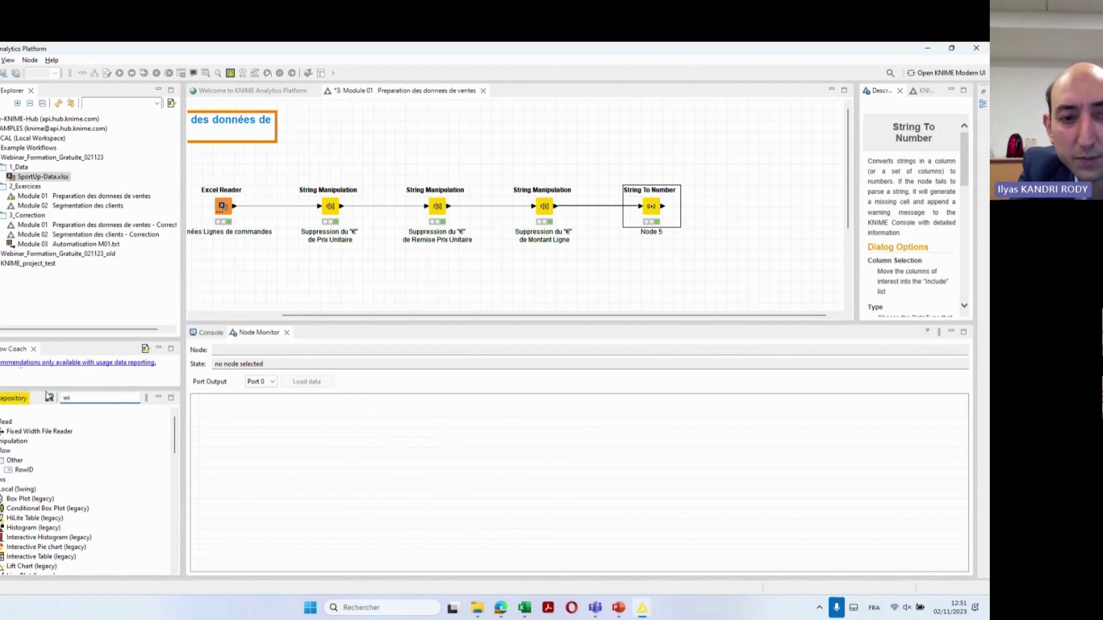
key(BackSpace)
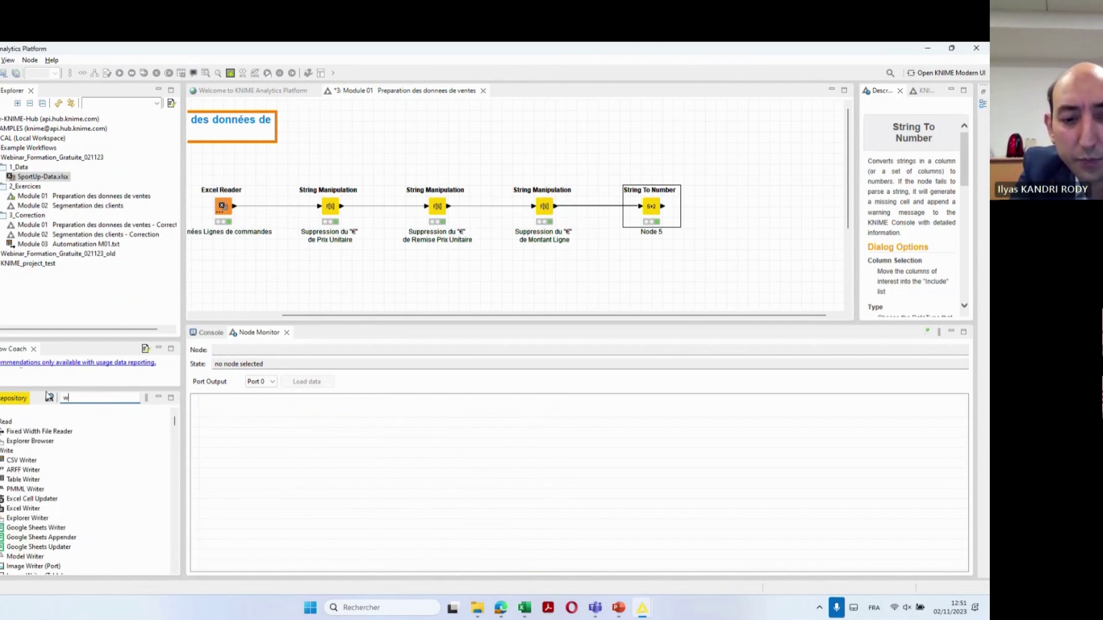
text(rite)
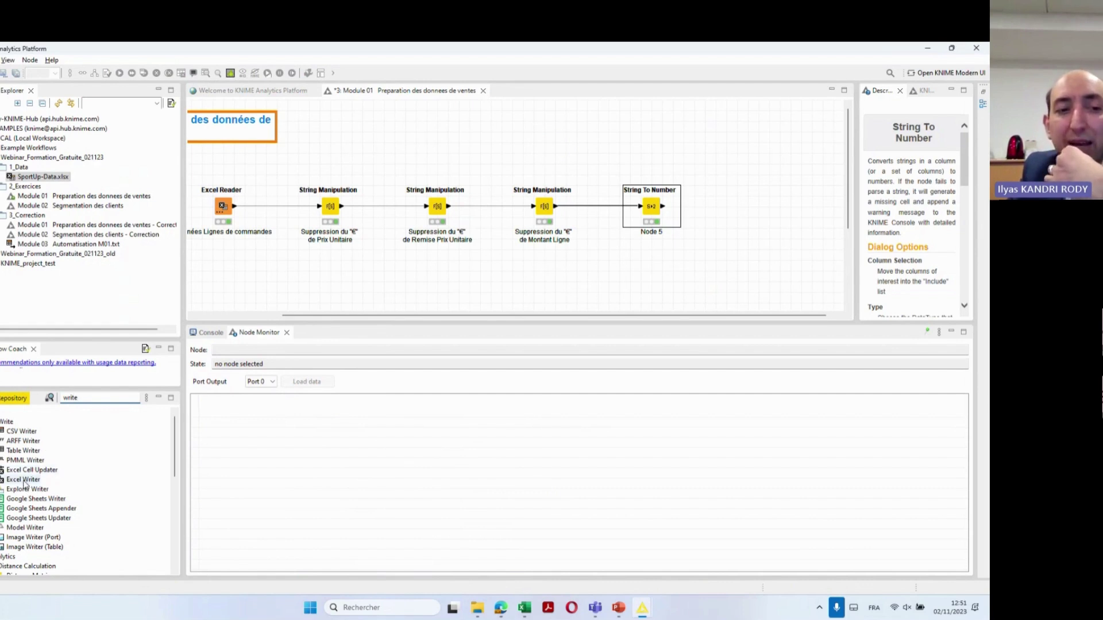
drag(26, 482, 760, 210)
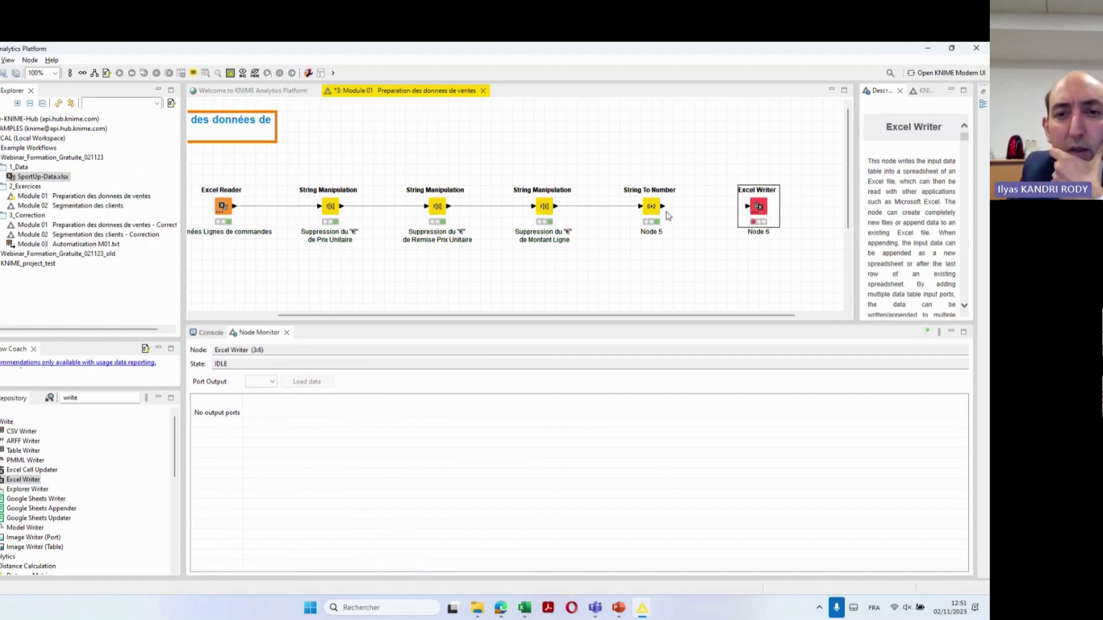
drag(665, 207, 741, 215)
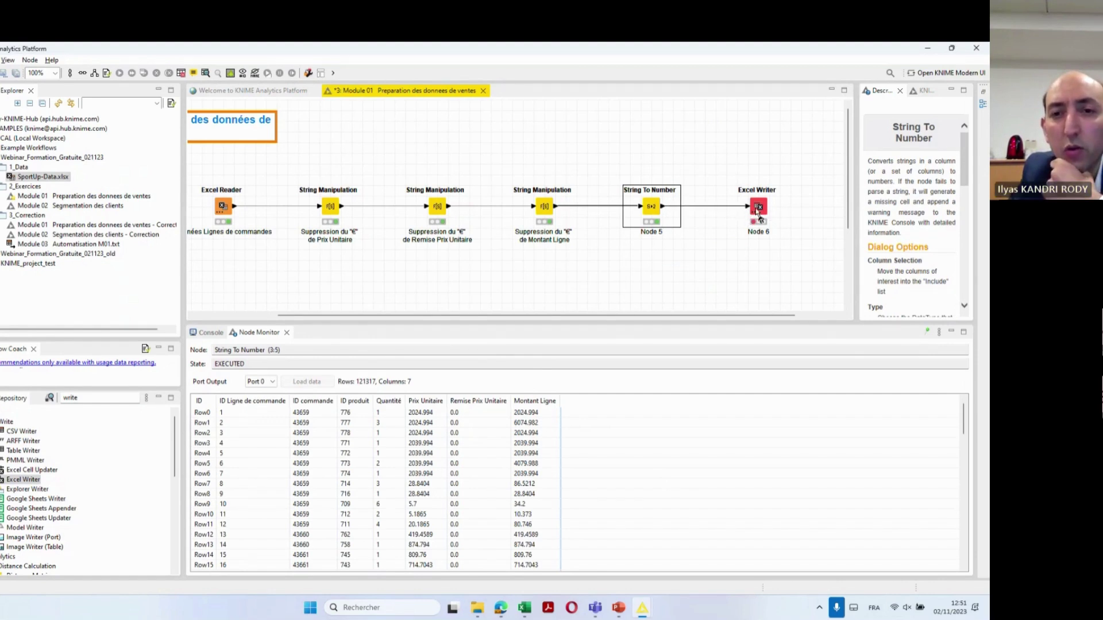
right_click(756, 212)
click(730, 239)
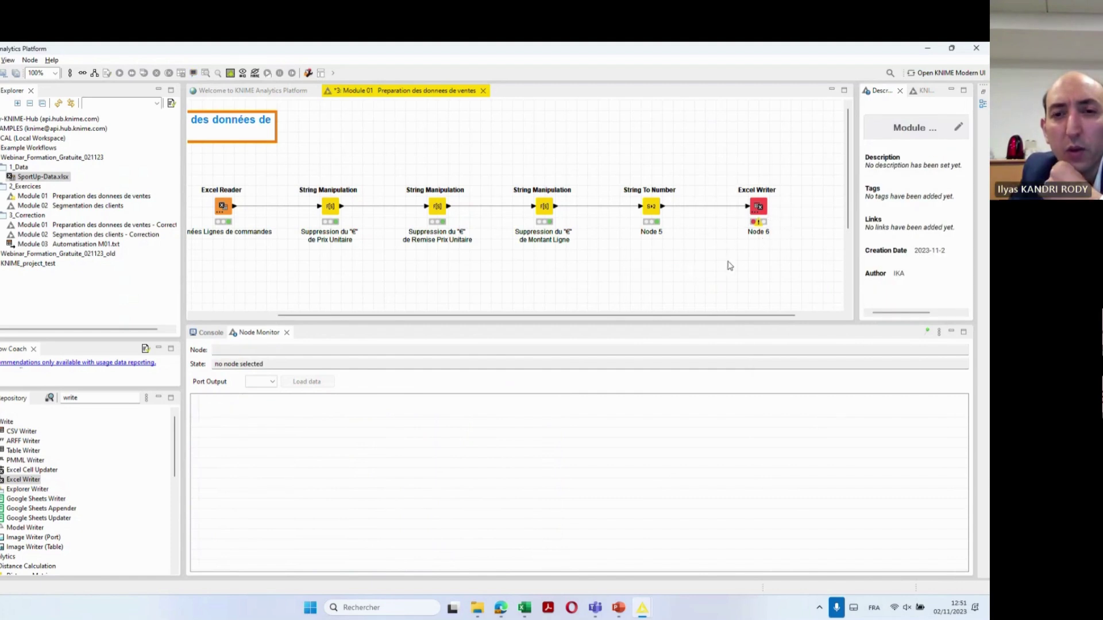
Open the Excel Writer node's configuration and browse for an output file in the Documents folder, naming it Export
click(759, 210)
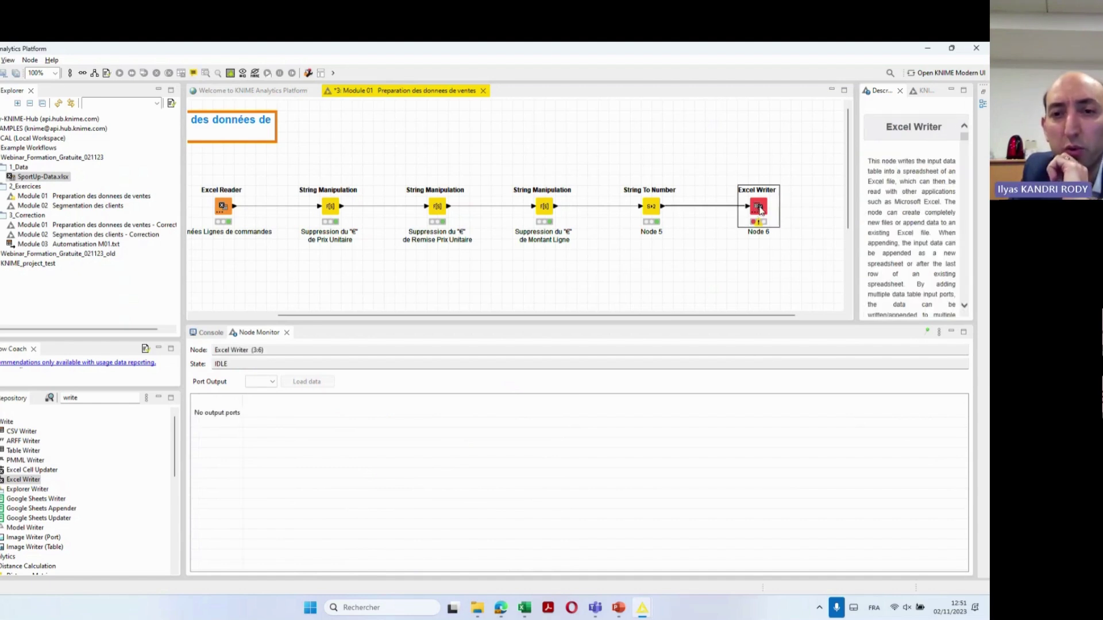
double_click(760, 208)
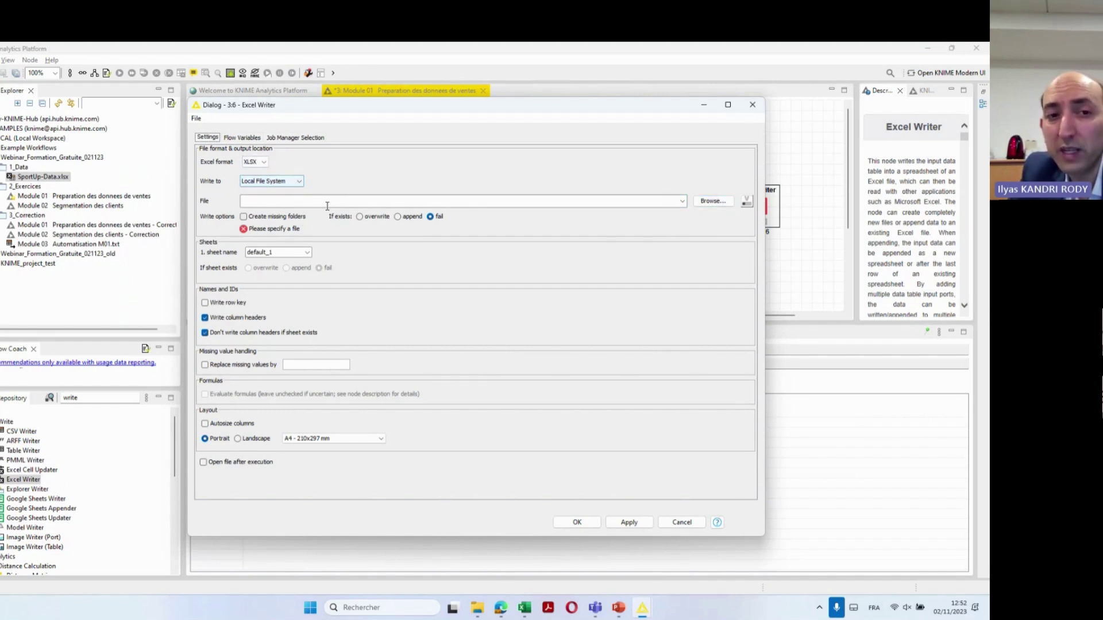
click(703, 203)
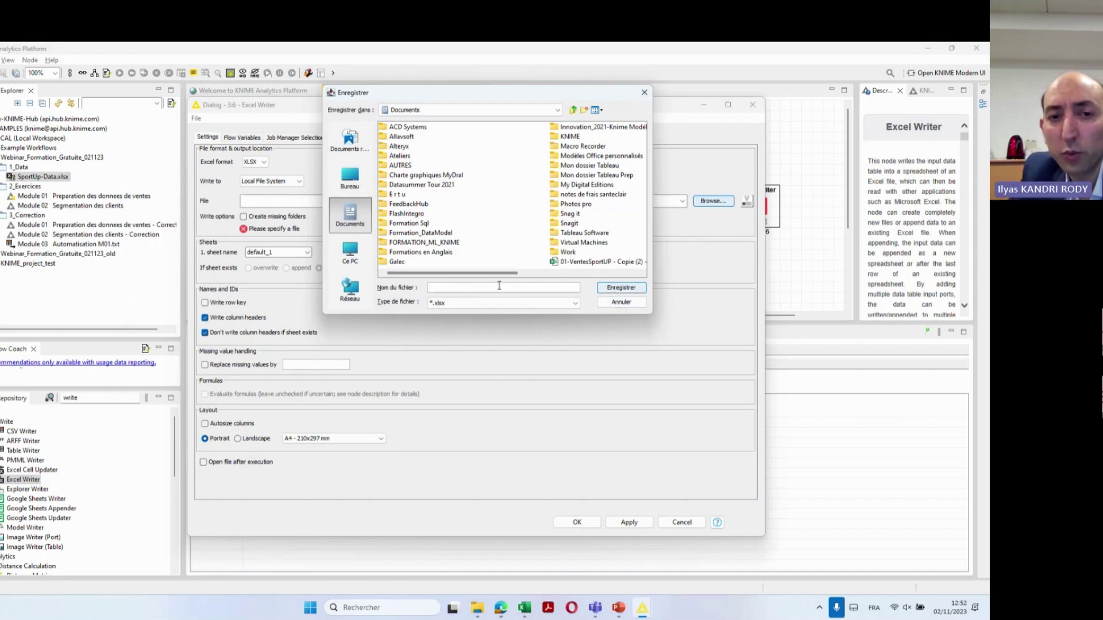
click(459, 288)
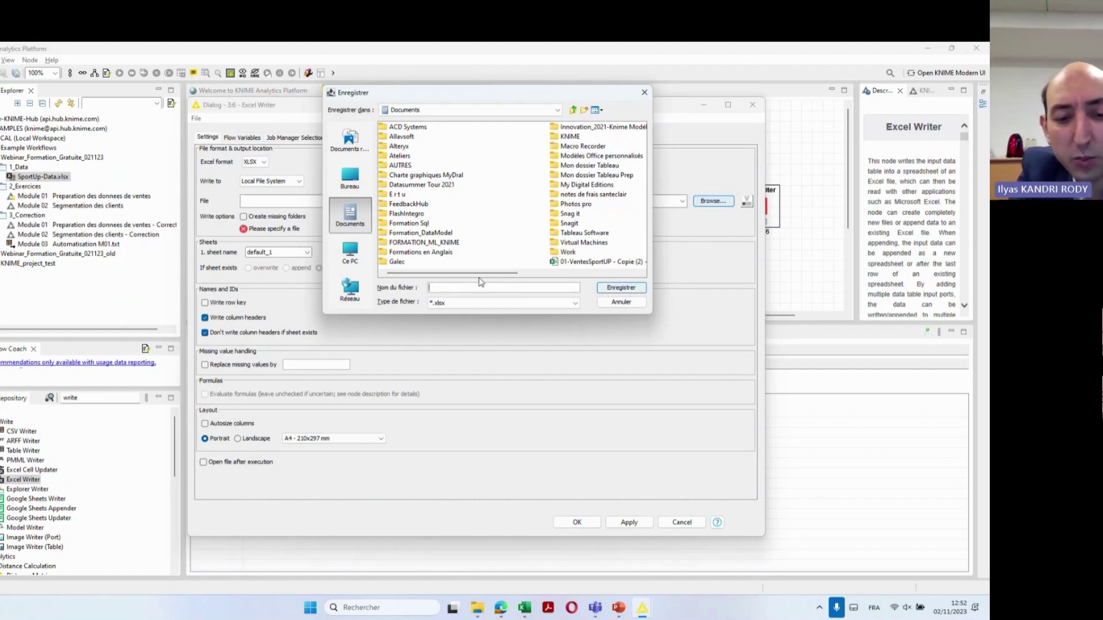
text(Export)
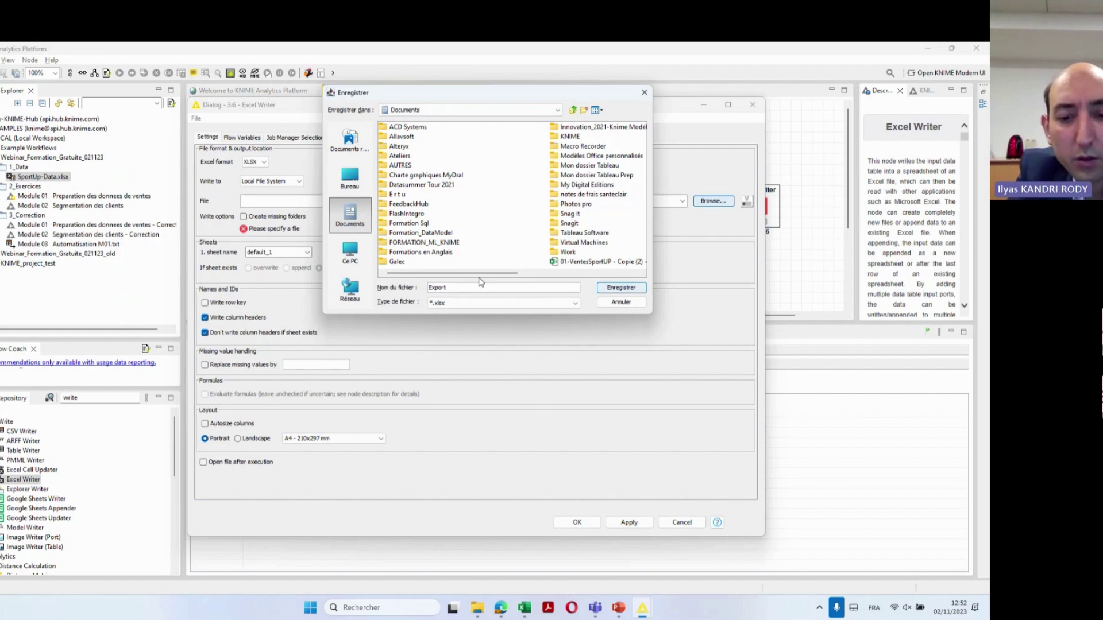
Set the Excel Writer output file to Export_Module1 in the Documents folder, keeping the xlsx file type
text(_Module1)
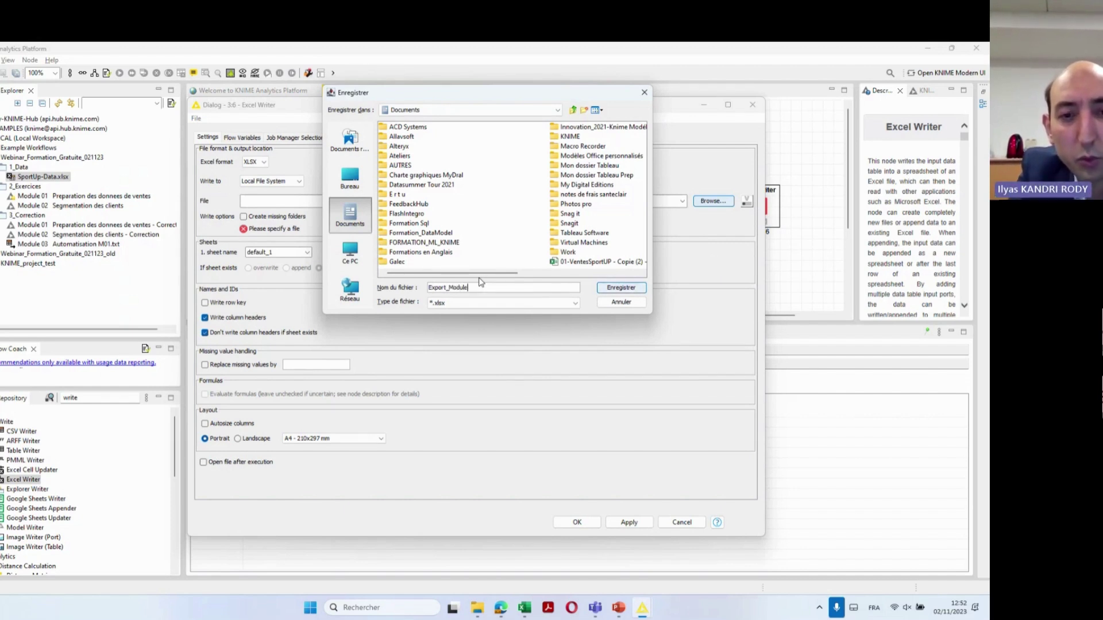
click(451, 303)
click(468, 311)
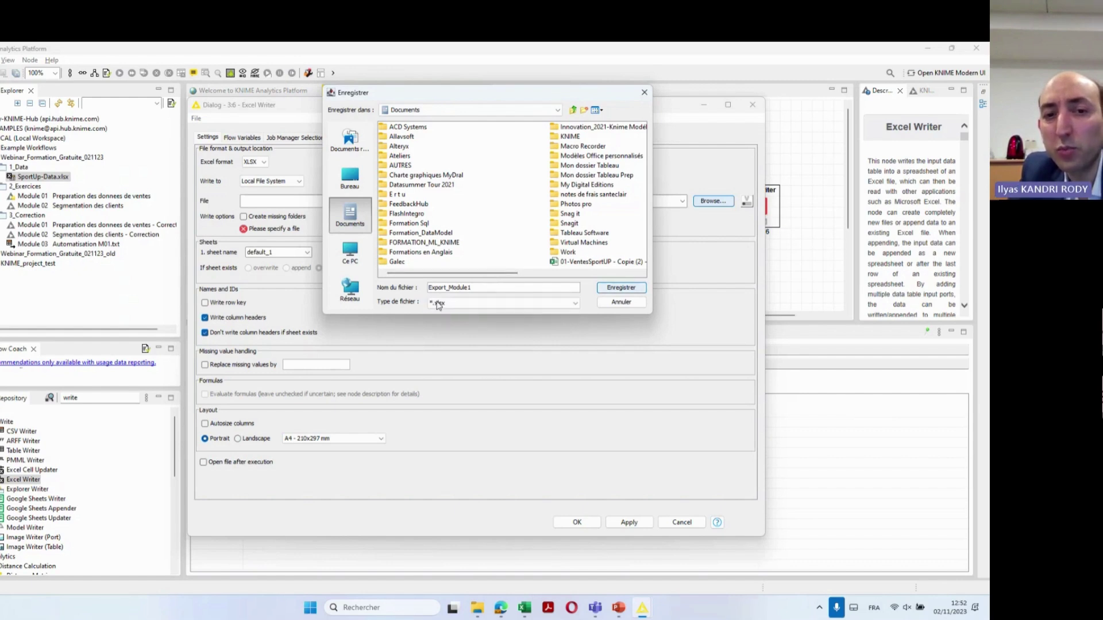
click(622, 289)
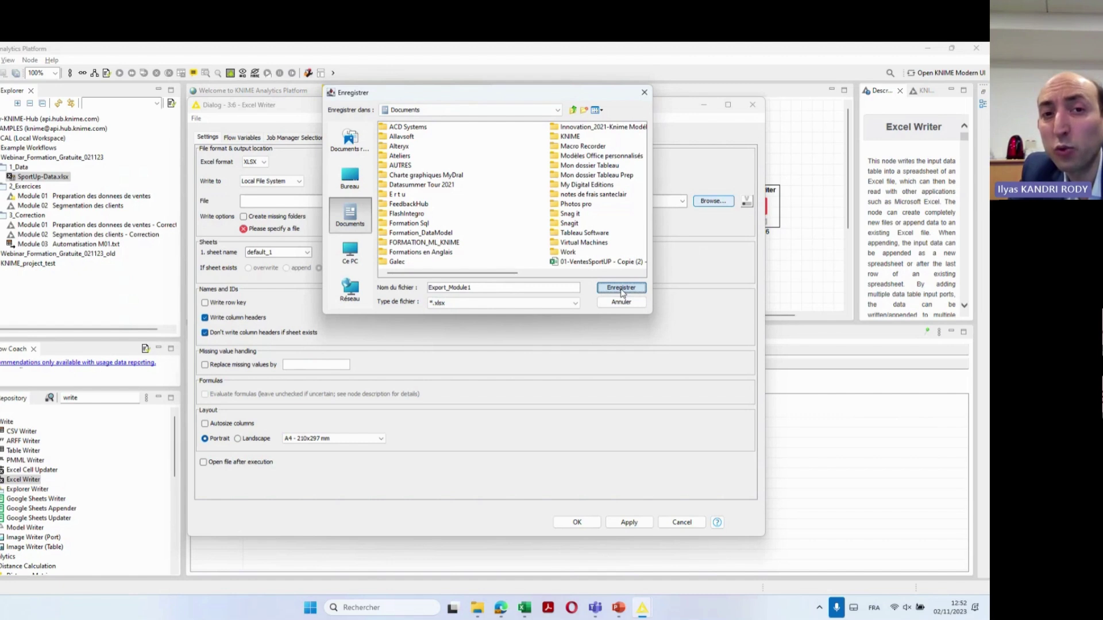
click(621, 288)
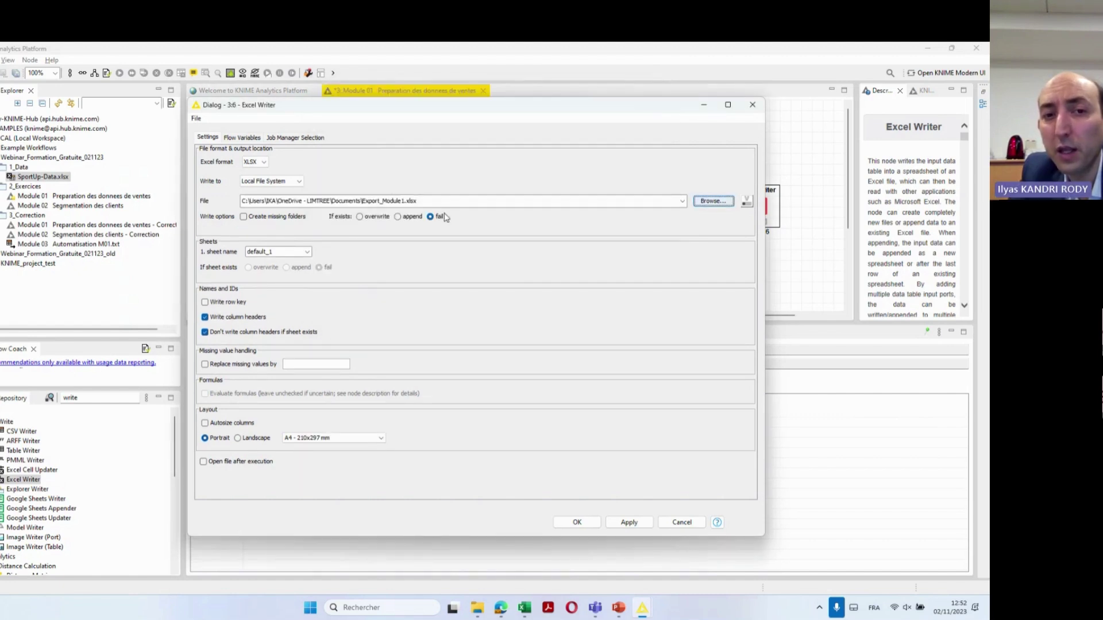
Set the Excel Writer to overwrite the output file if it already exists
click(374, 218)
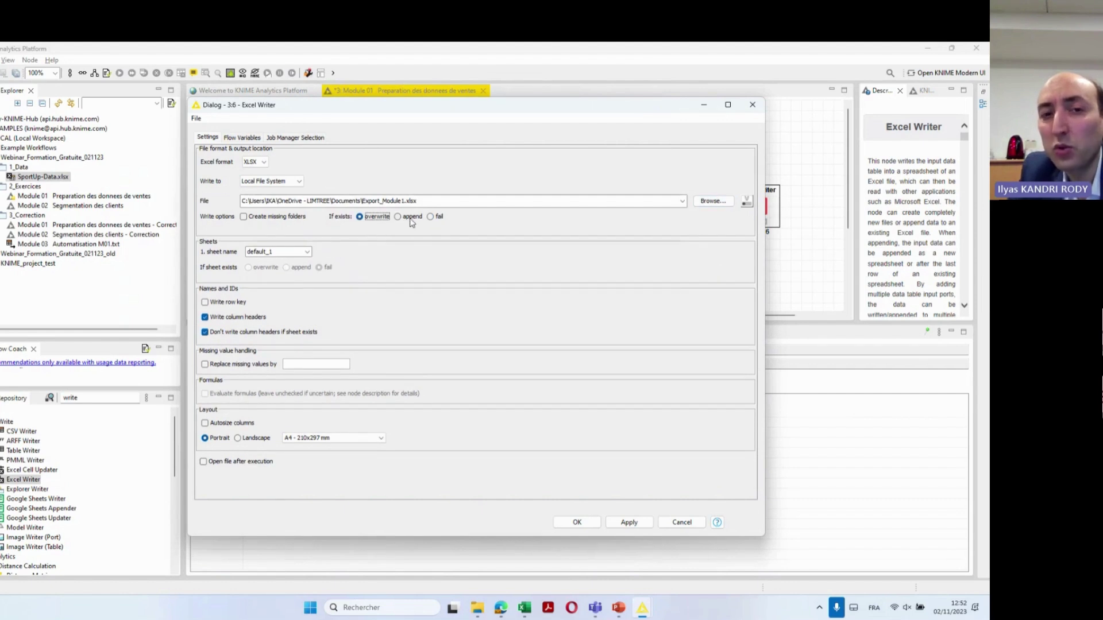
click(398, 217)
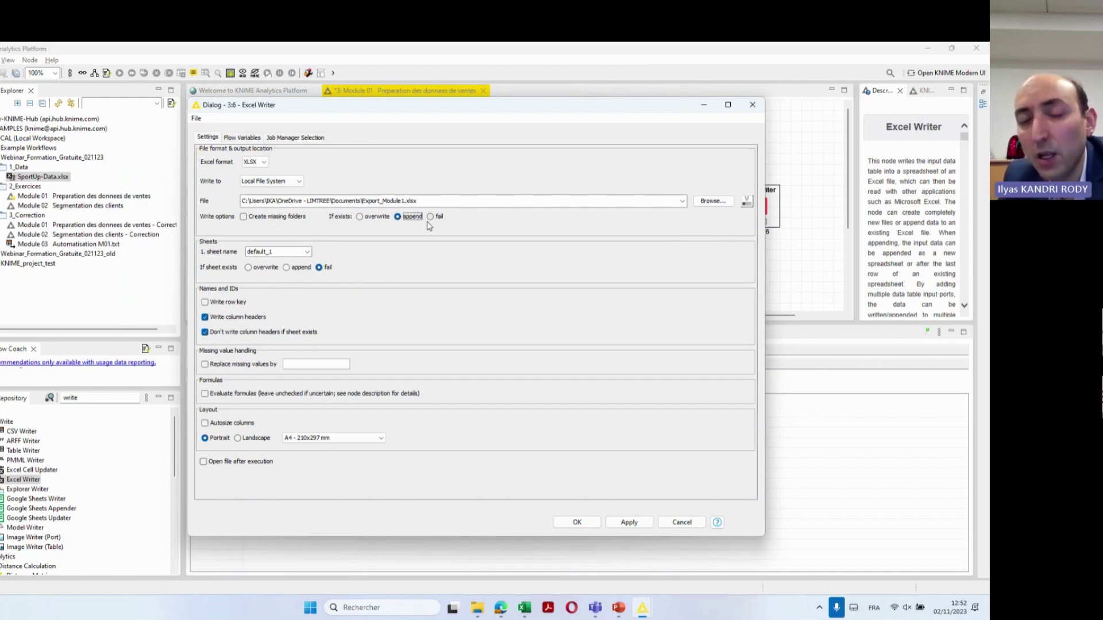
click(361, 217)
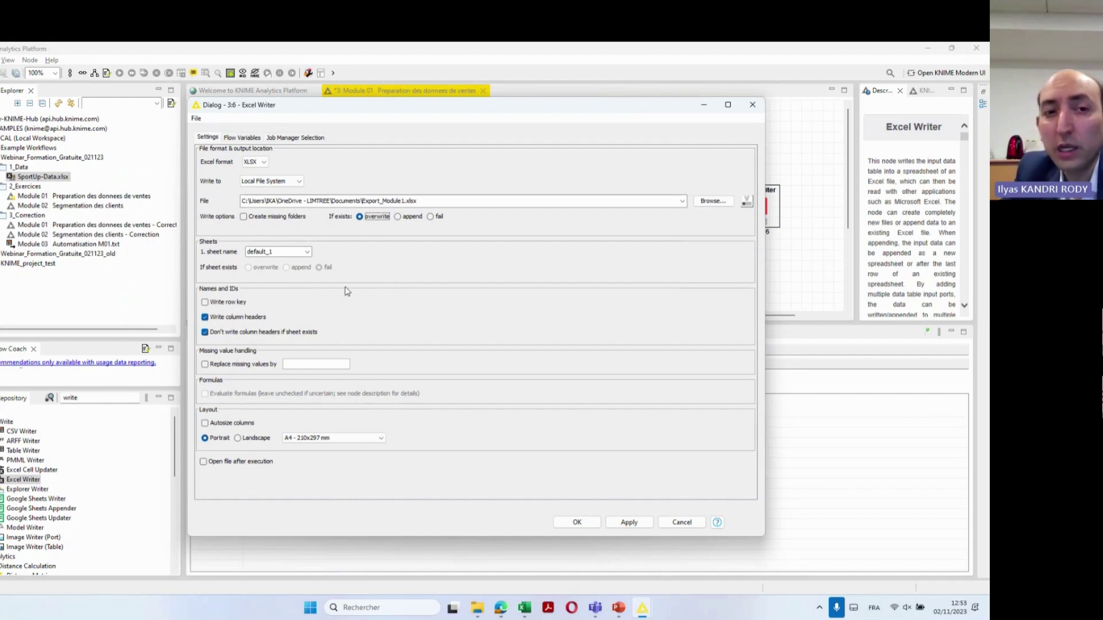
Name the first output sheet "Ligne commande nettoyee"
drag(268, 252, 244, 237)
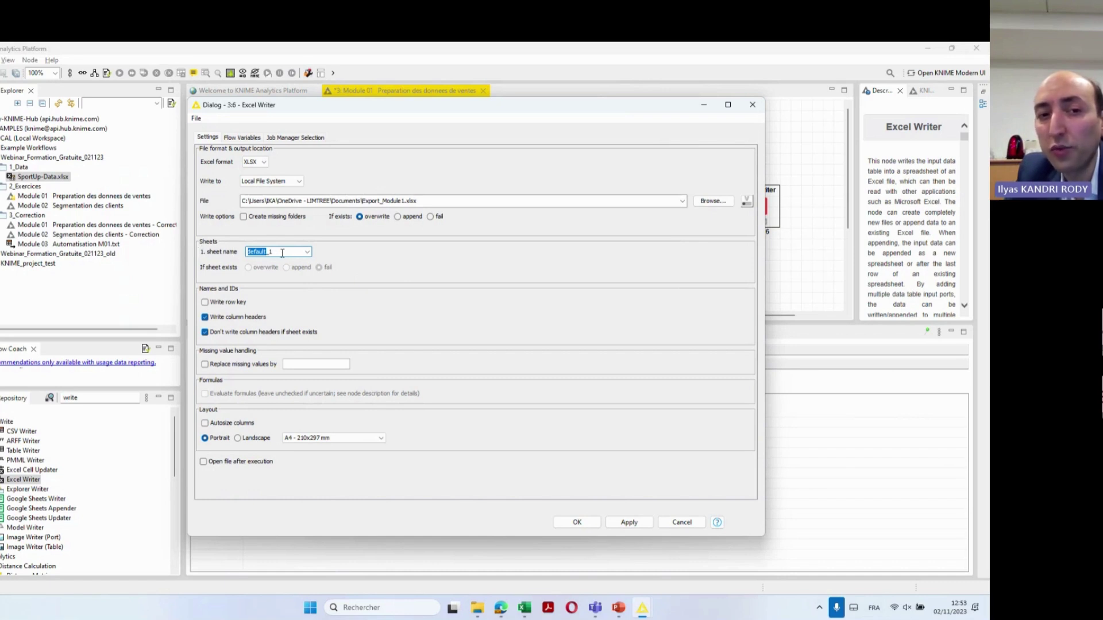
drag(279, 254, 248, 245)
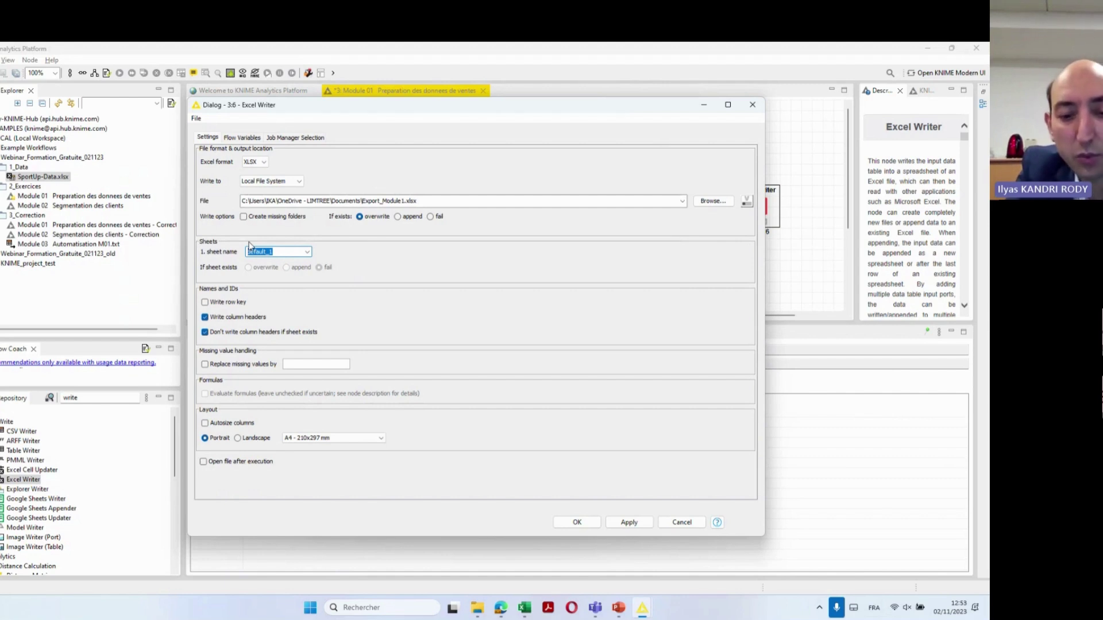
text(Ligne)
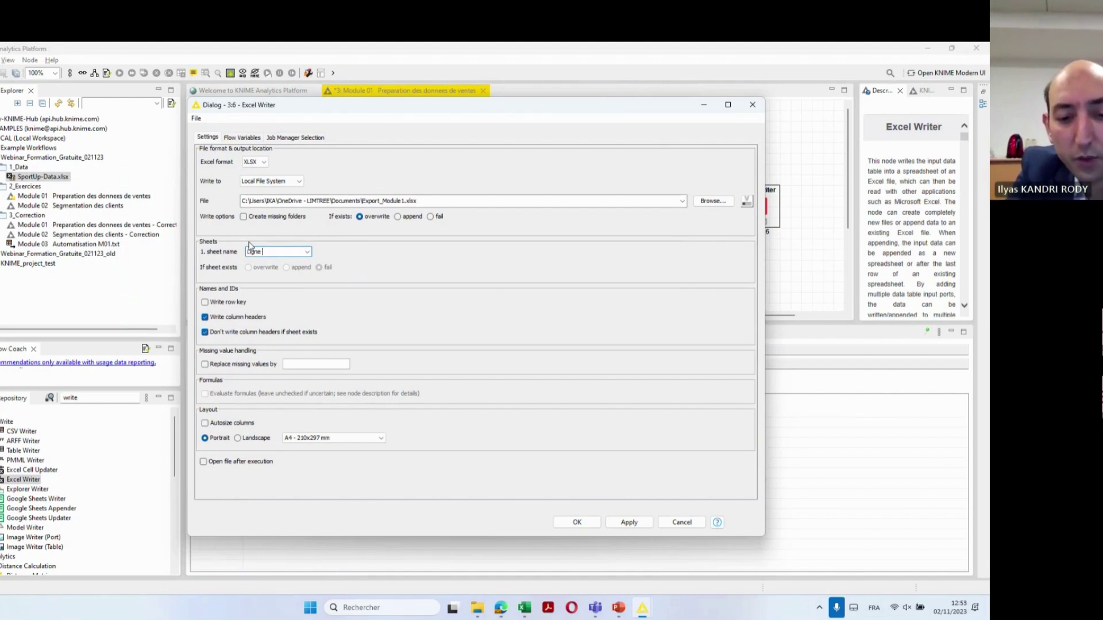
text( commande)
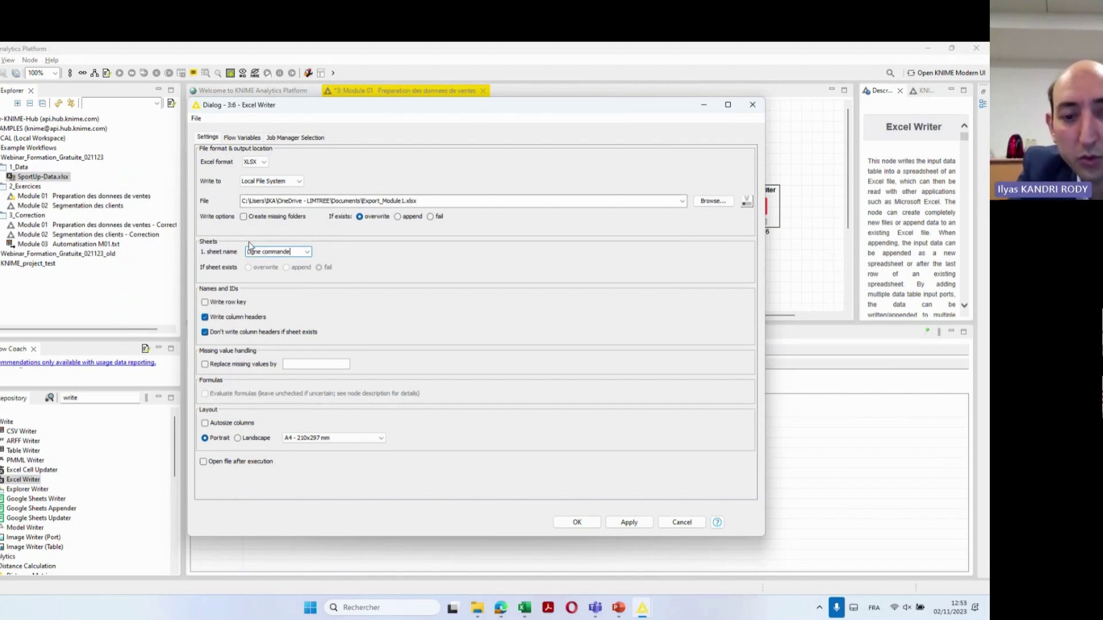
text( net)
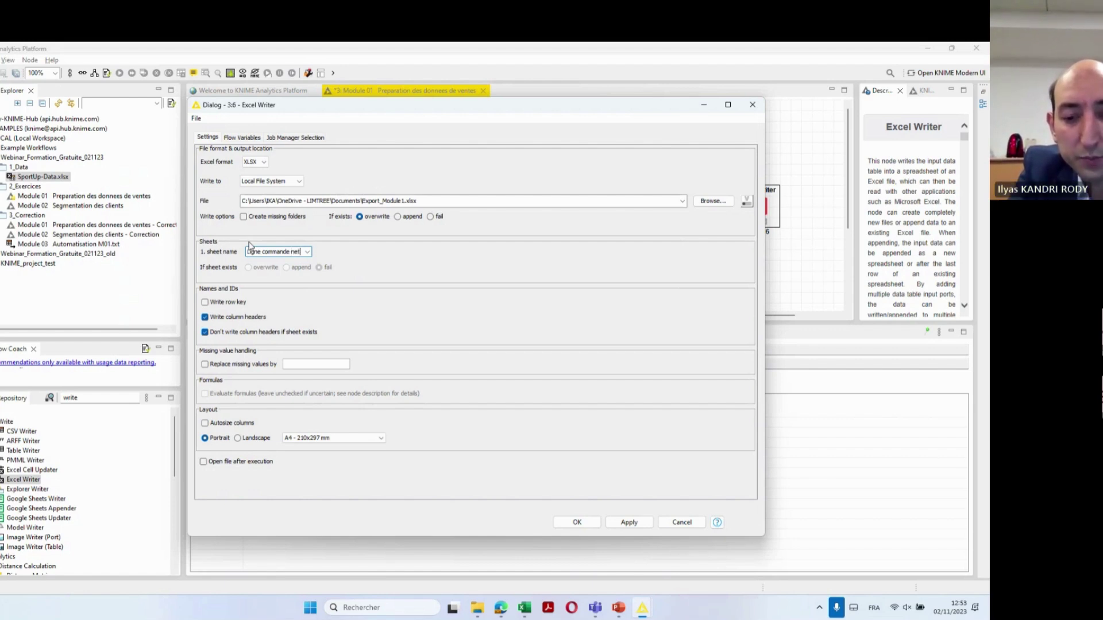
text(toyee)
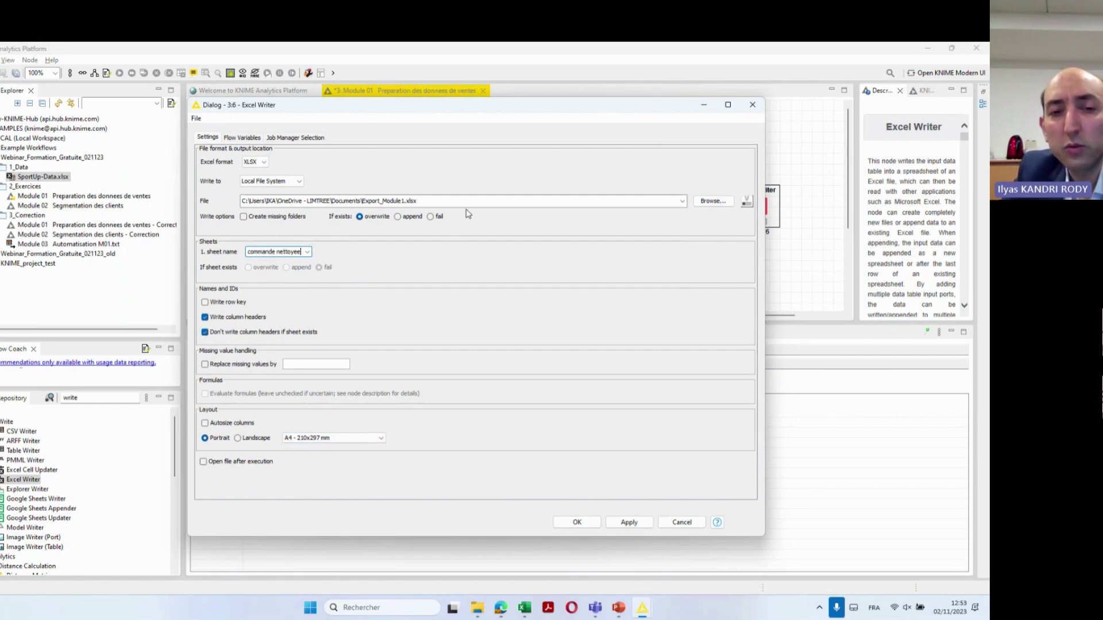
triple_click(443, 204)
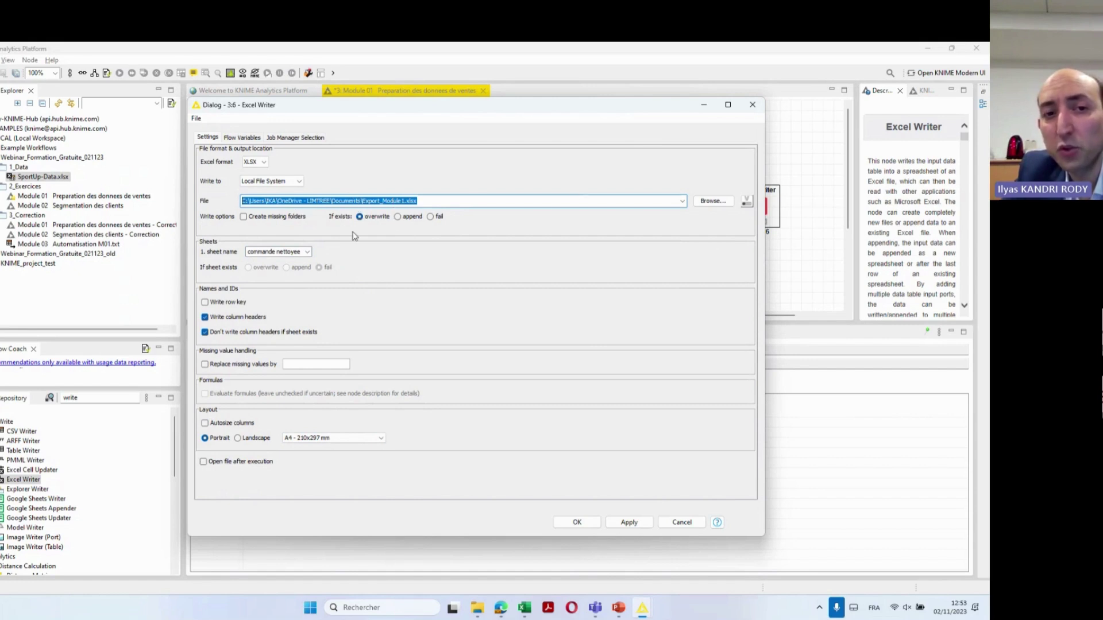
click(357, 202)
drag(360, 202, 197, 205)
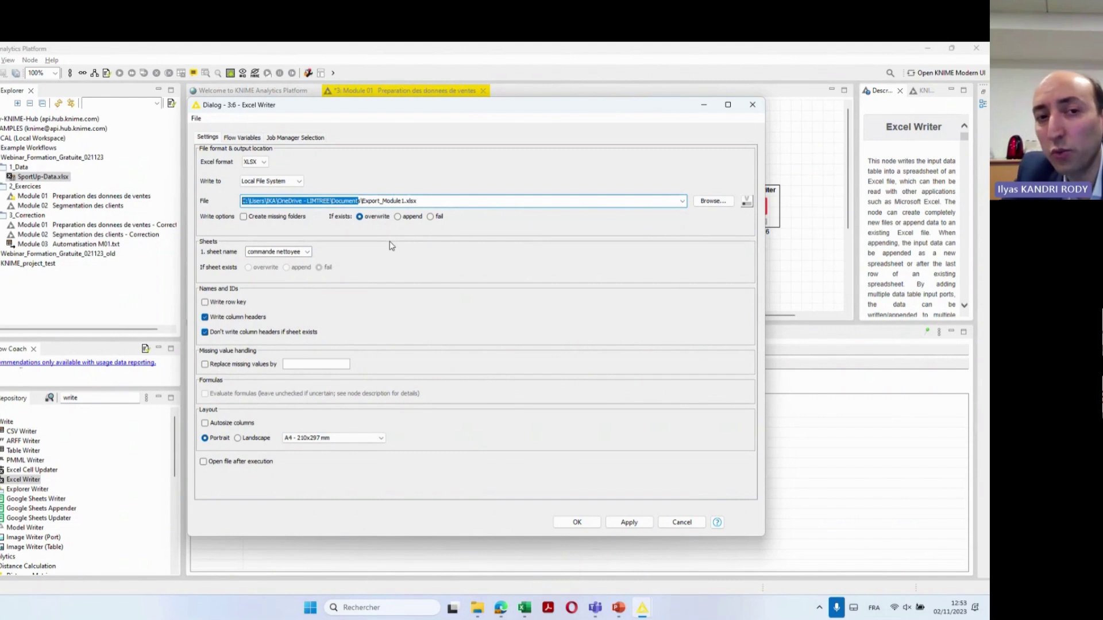
click(307, 252)
click(253, 264)
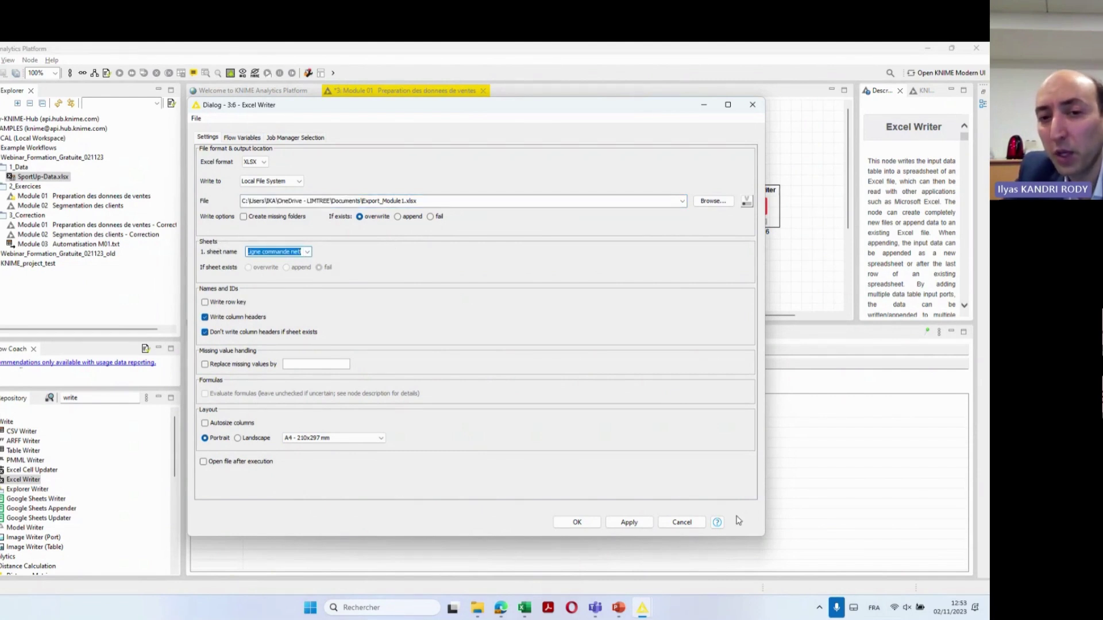
Apply and confirm the Excel Writer configuration, and execute the node to produce the export
click(629, 522)
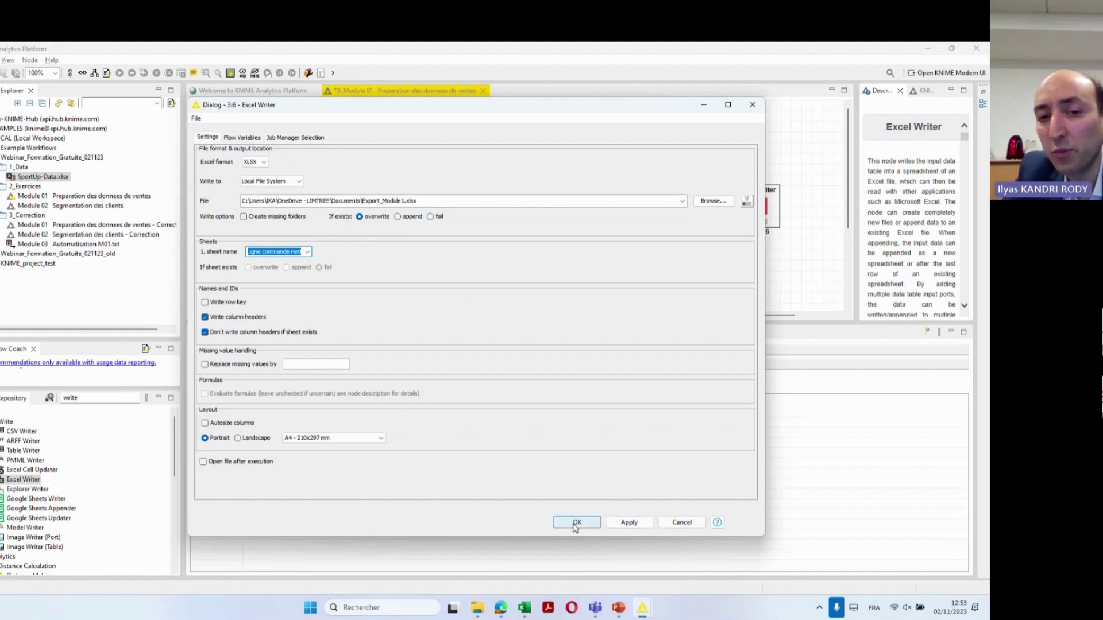
click(575, 524)
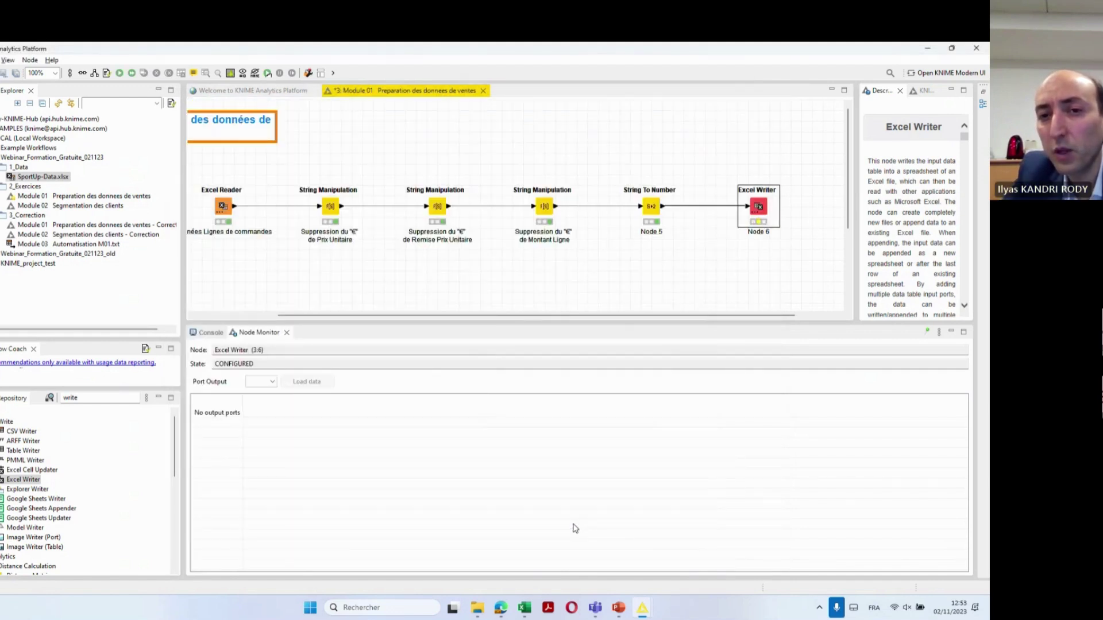
click(132, 73)
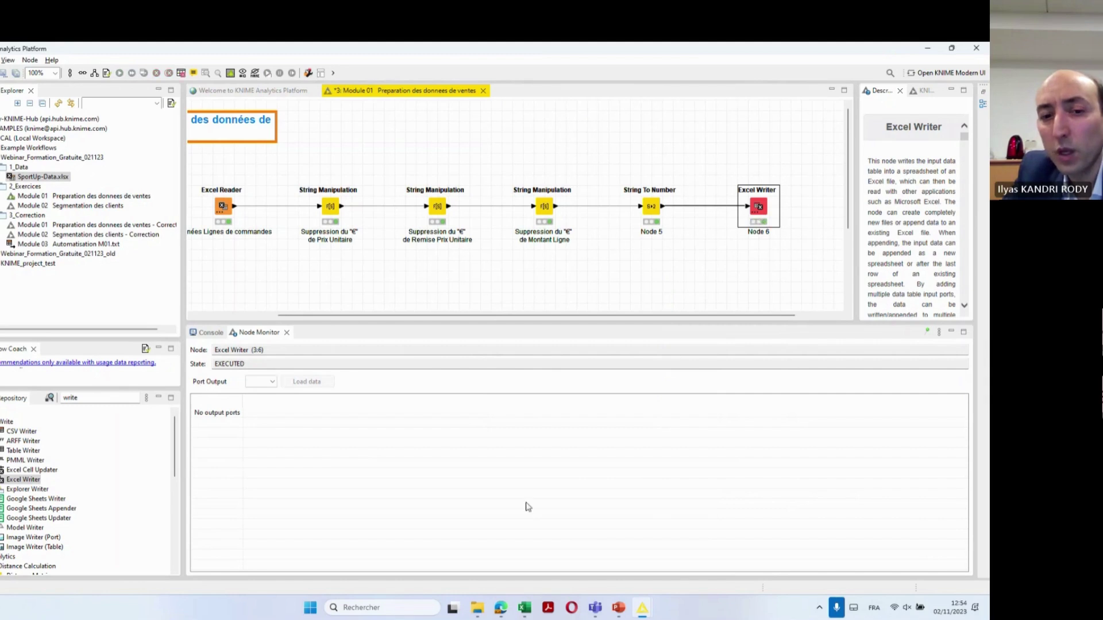
Switch to File Explorer, sort the Documents folder by modification date and open Export_Module1.xlsx
mouse_move(476, 611)
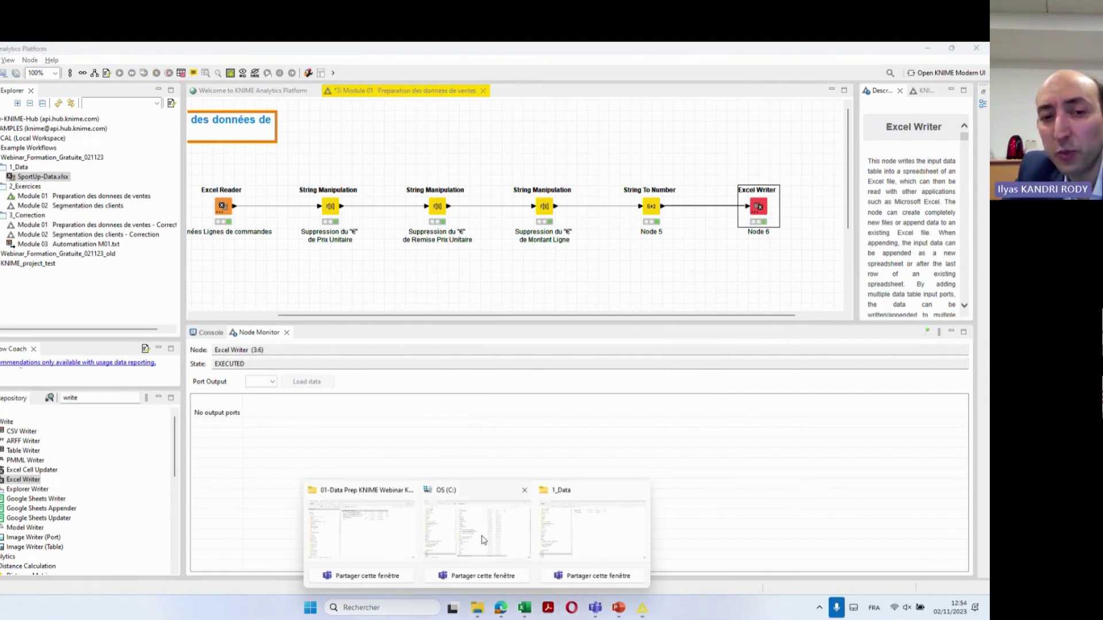
mouse_move(483, 533)
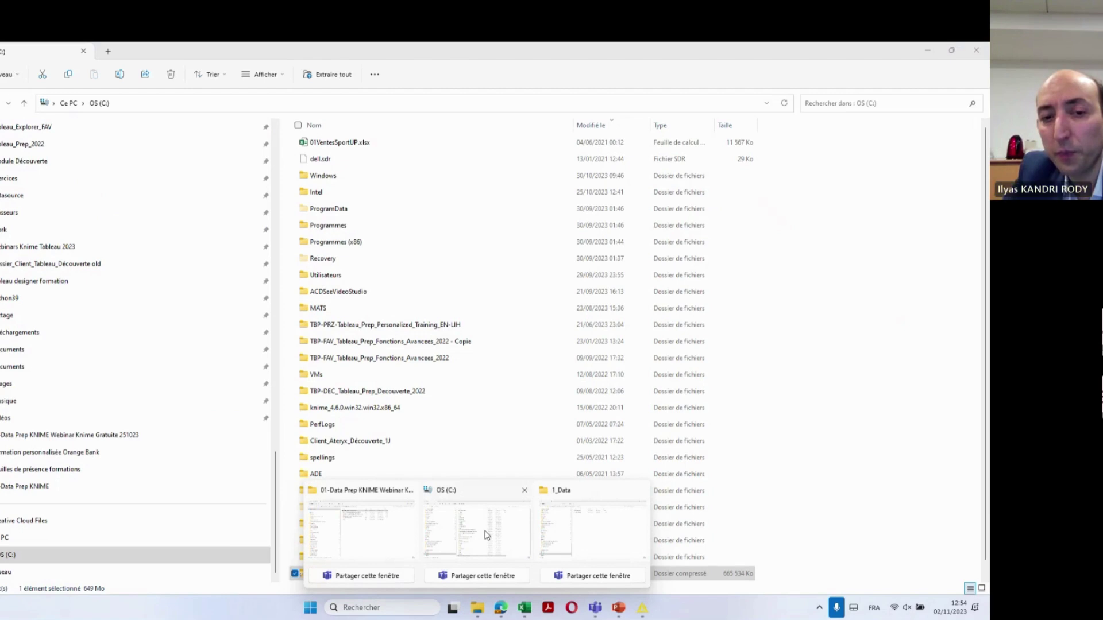
click(485, 534)
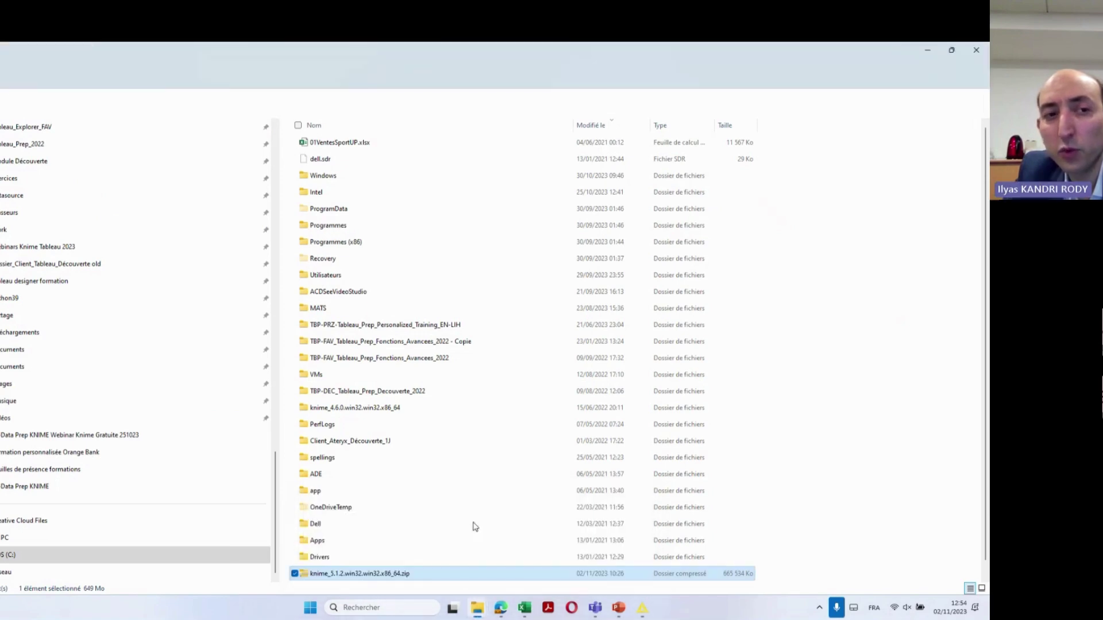
click(22, 351)
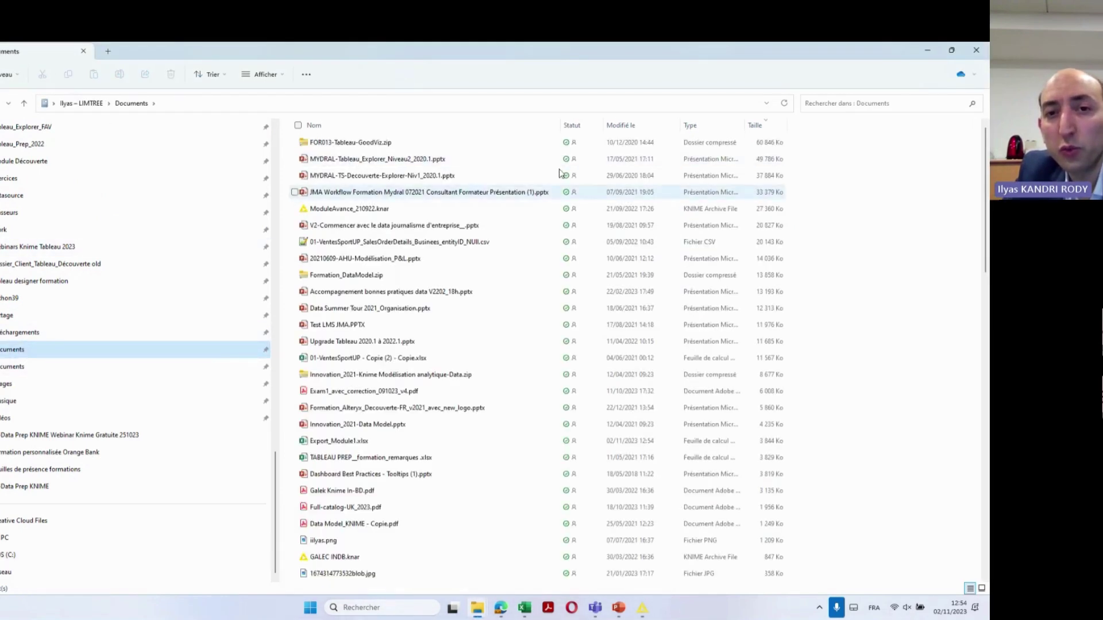
click(636, 133)
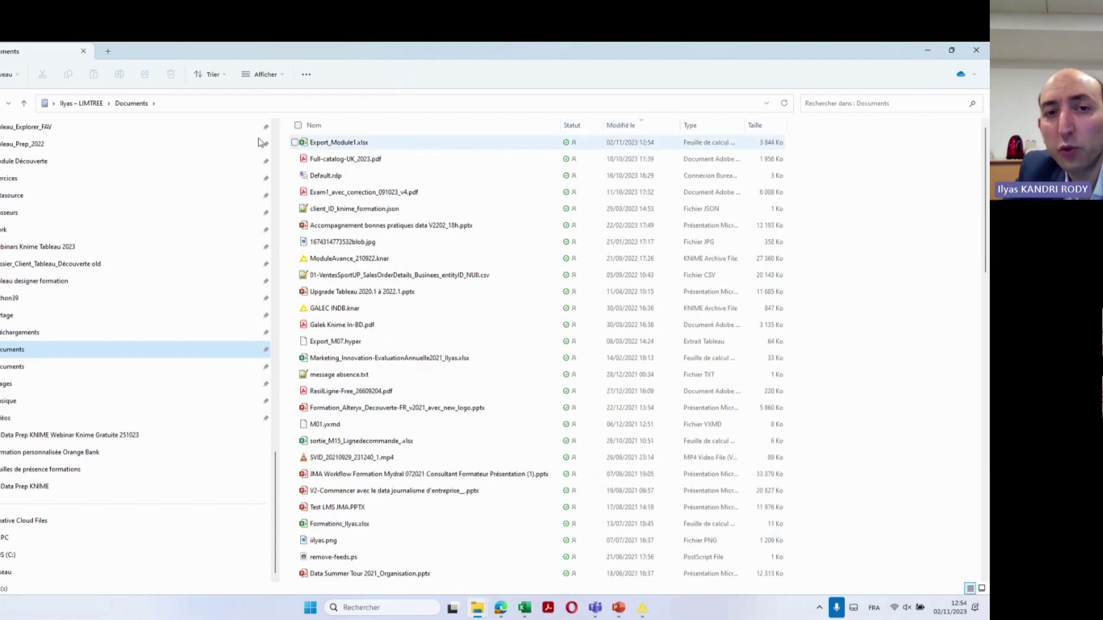
click(347, 146)
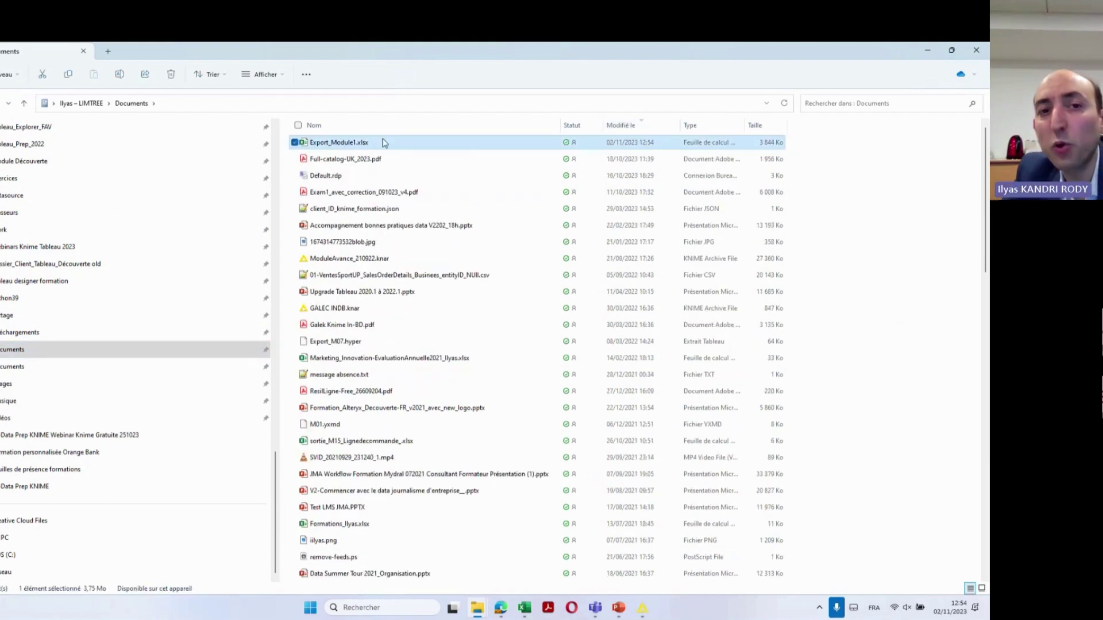
double_click(333, 144)
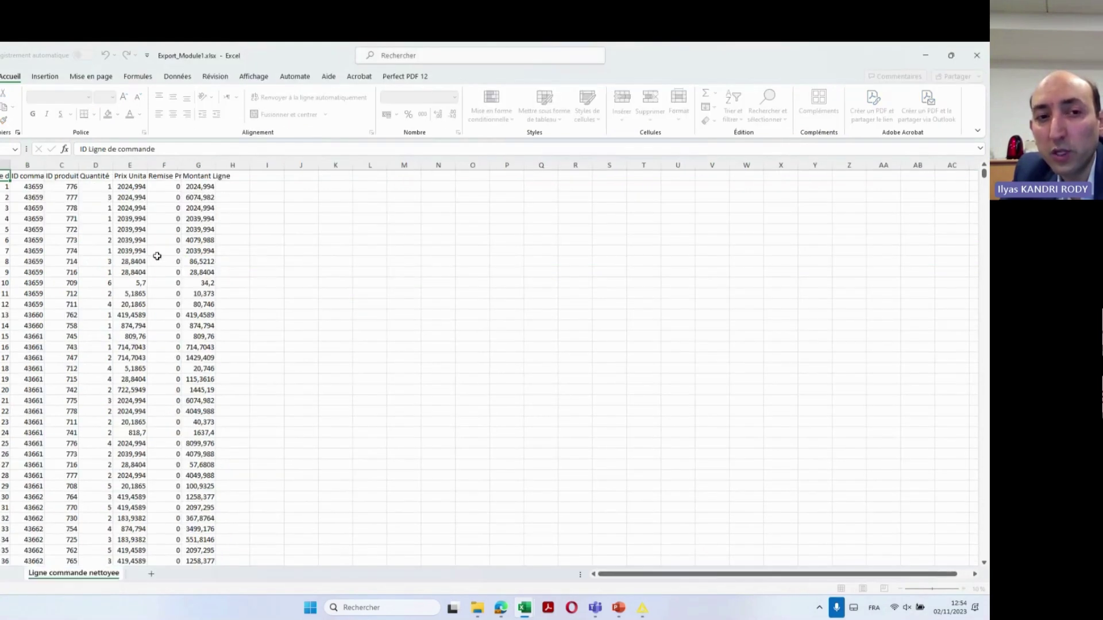
Widen all columns of the exported sheet and select the Prix Unitaire through Montant Ligne columns to check the cleaned values
key(ctrl+a)
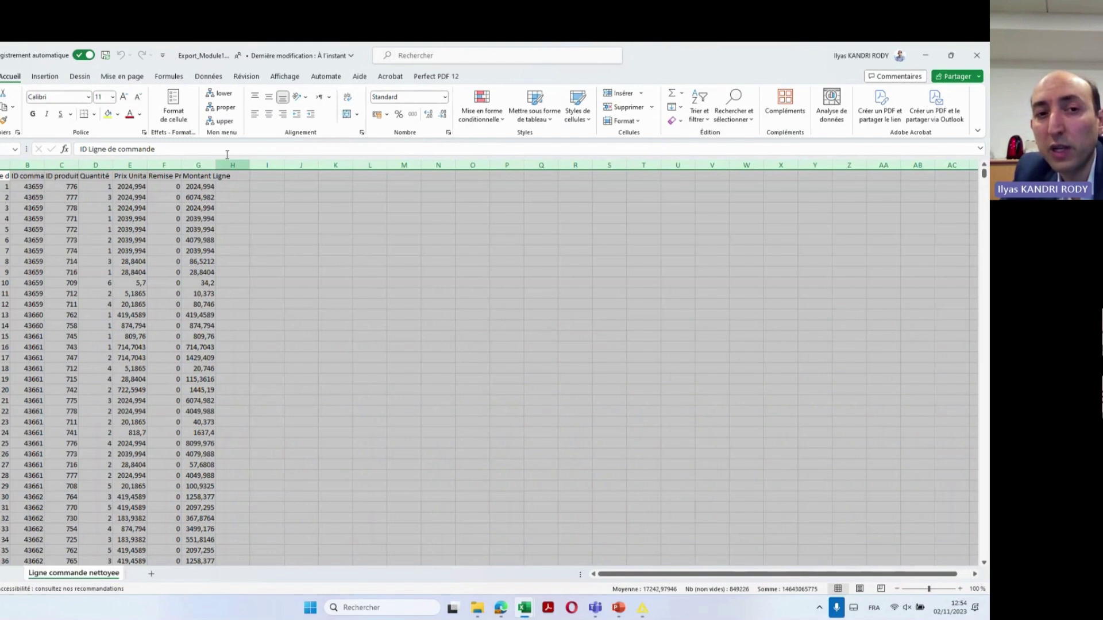
drag(217, 165, 287, 161)
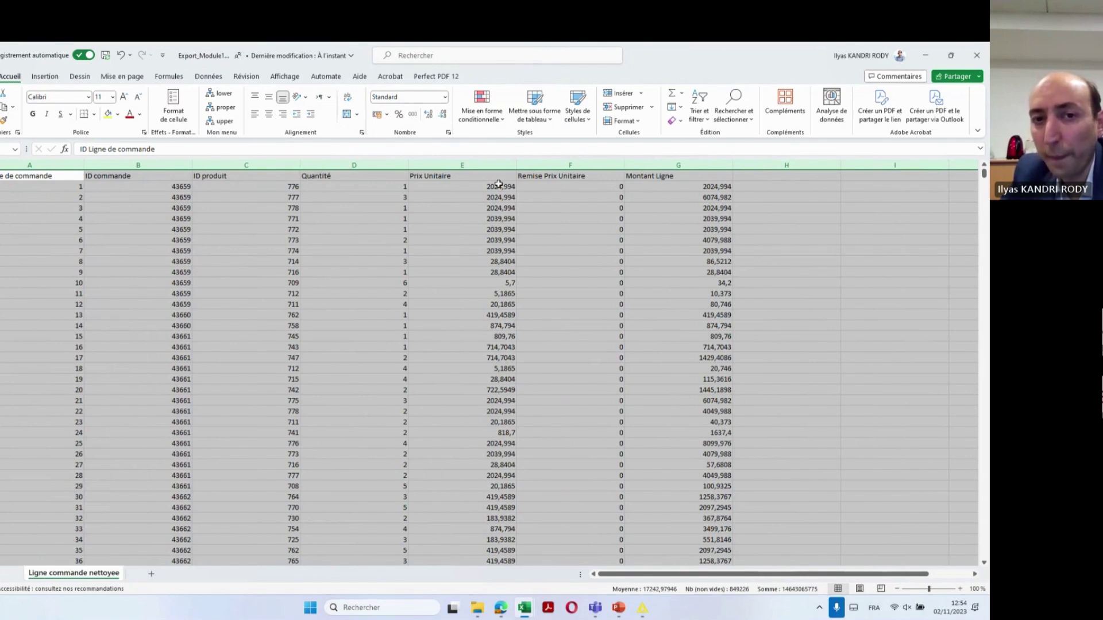
drag(494, 165, 678, 165)
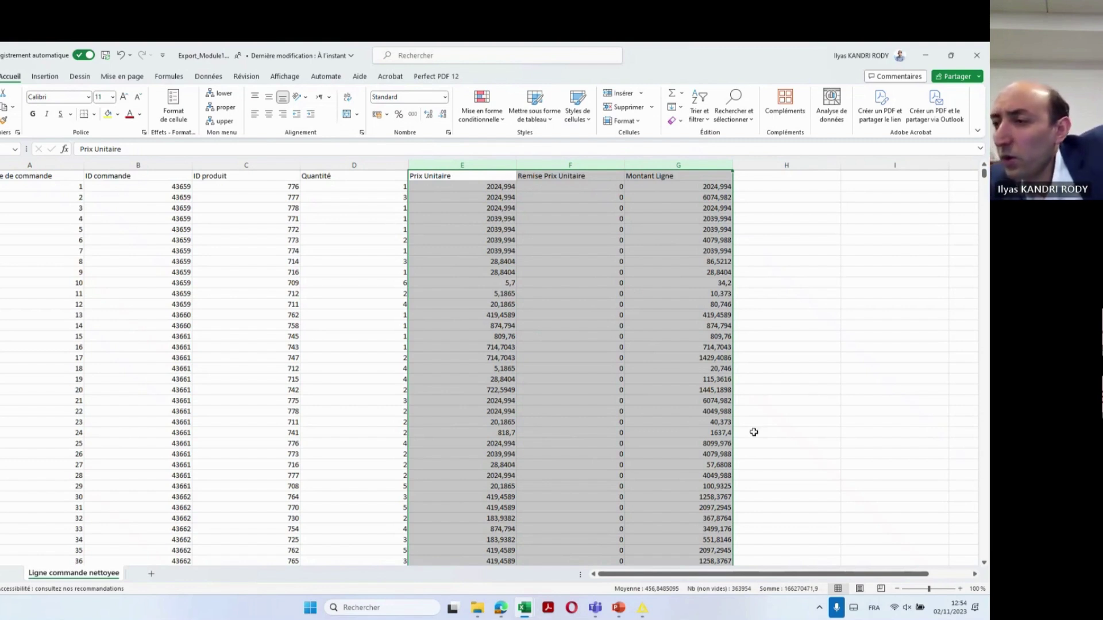
click(925, 58)
click(925, 58)
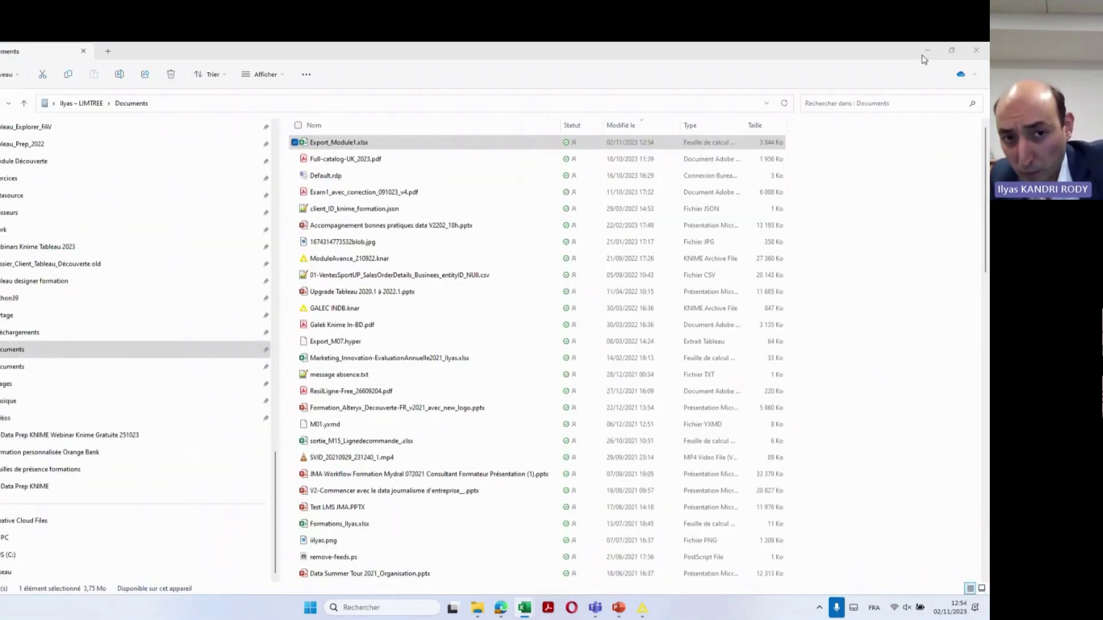
Switch to the PowerPoint presentation and go through the Module 02 – Machine Learning slides, covering the business case and expected result
click(354, 160)
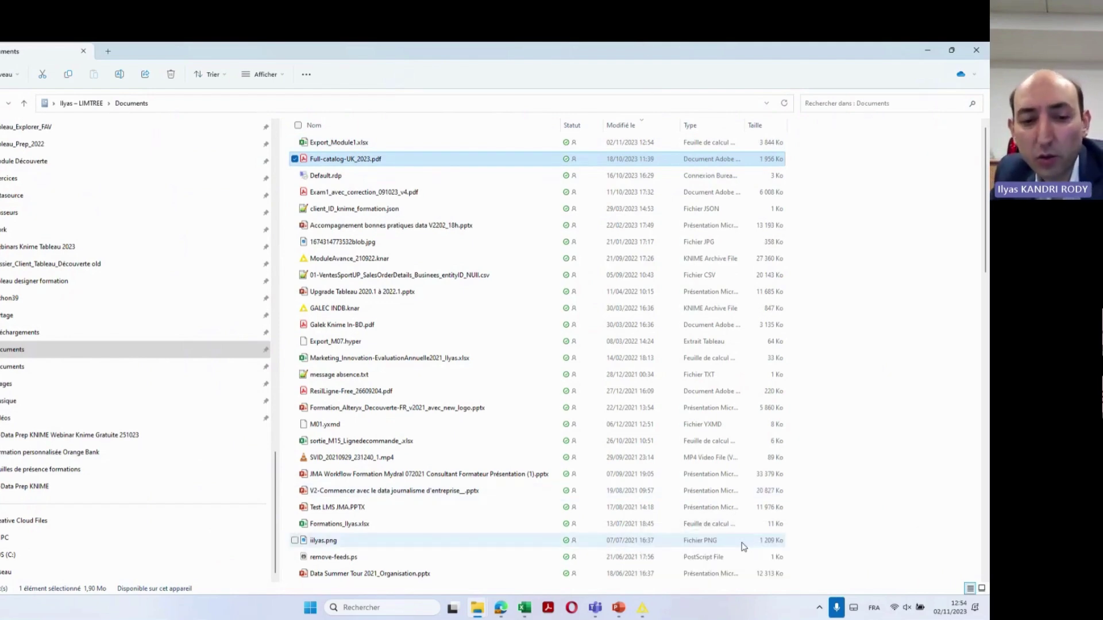
key(alt+Tab)
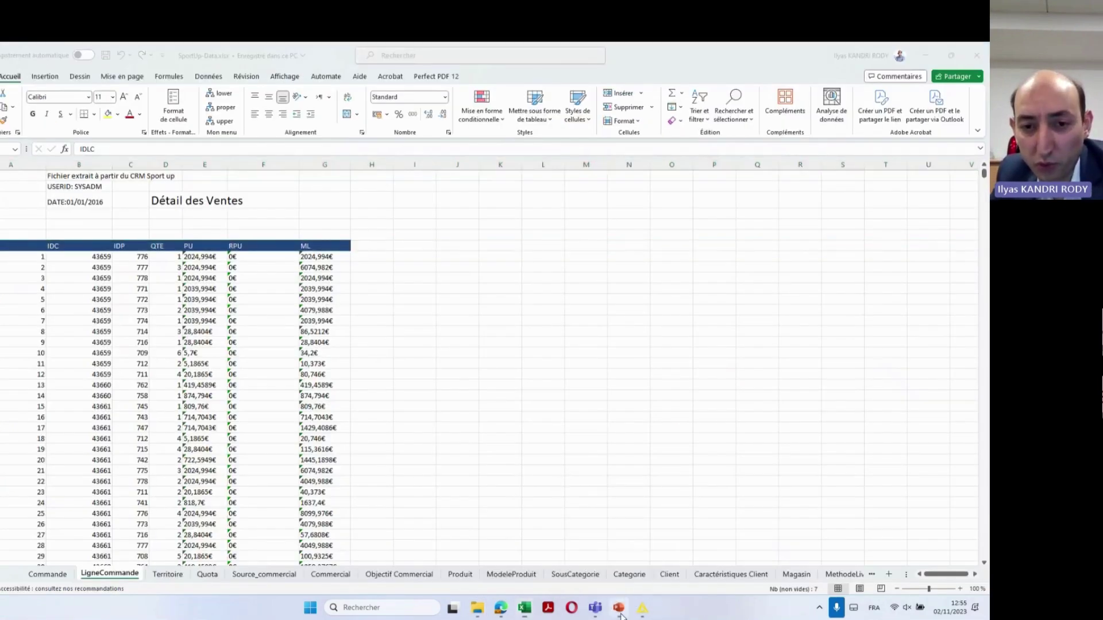
click(620, 614)
scroll(546, 455, down, 13)
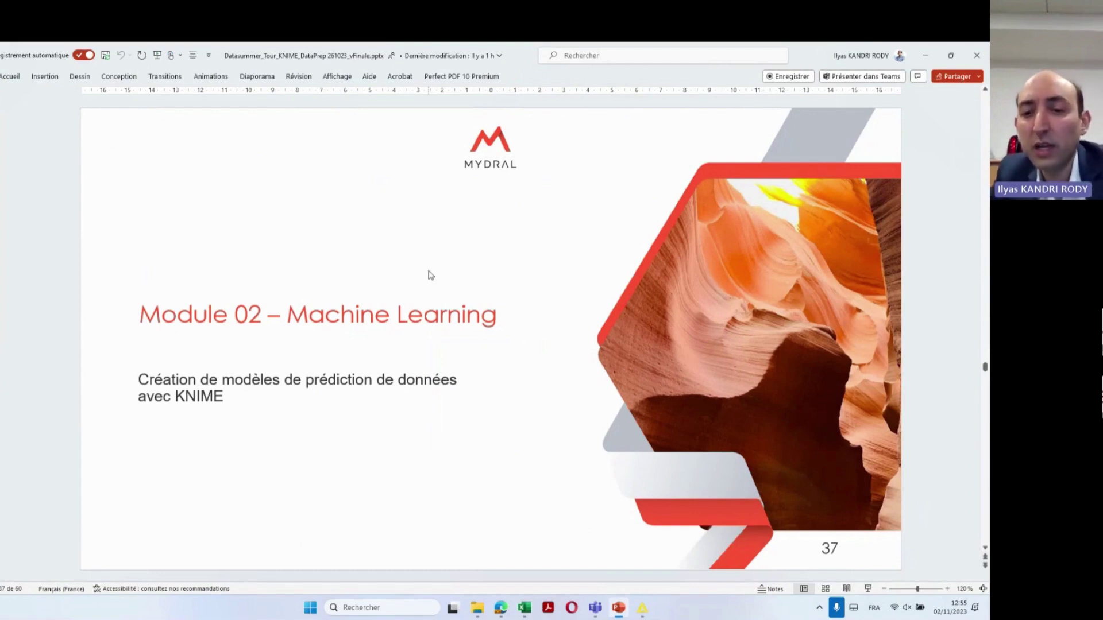
scroll(327, 359, down, 2)
scroll(327, 361, down, 1)
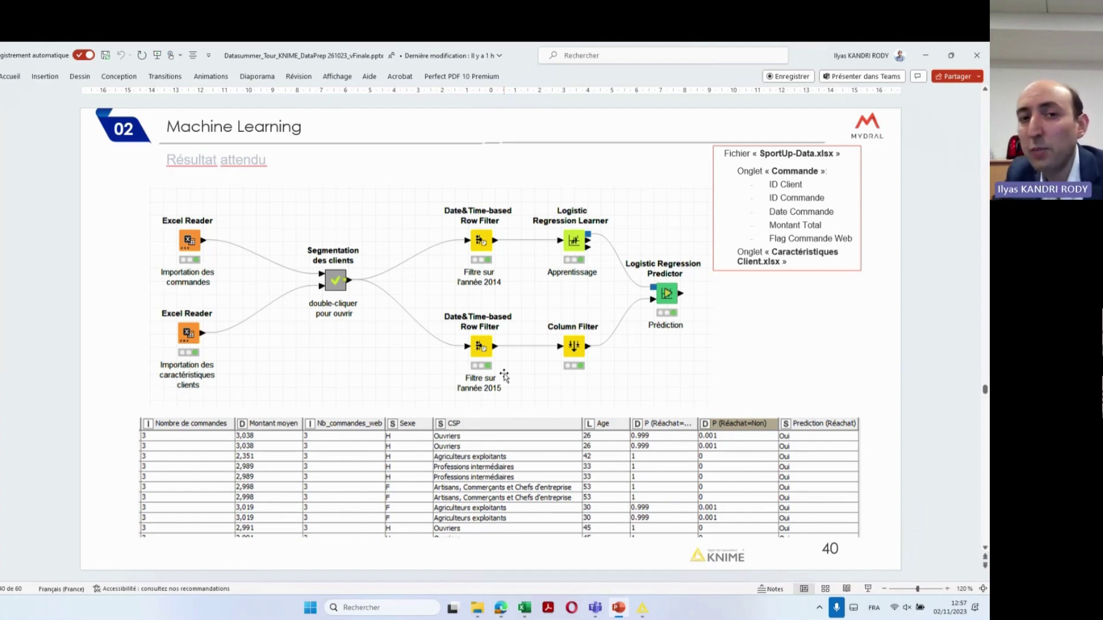
scroll(596, 377, up, 3)
scroll(597, 387, down, 1)
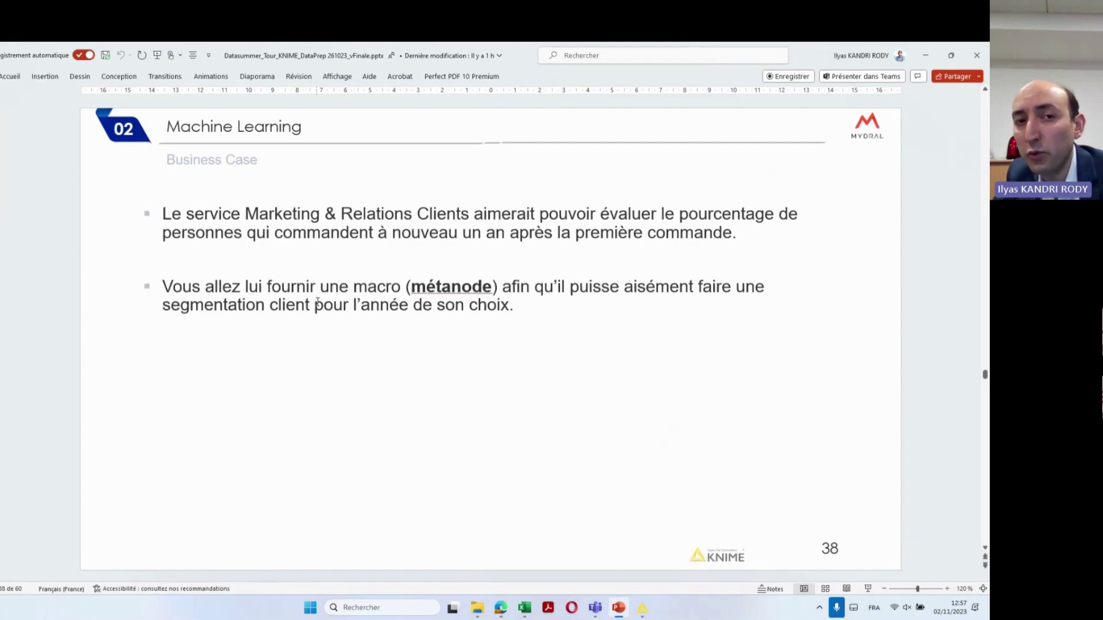
Review the Module 02 Machine Learning slides covering the business case, the prerequisites and the expected workflow result
scroll(317, 305, down, 1)
scroll(316, 304, up, 1)
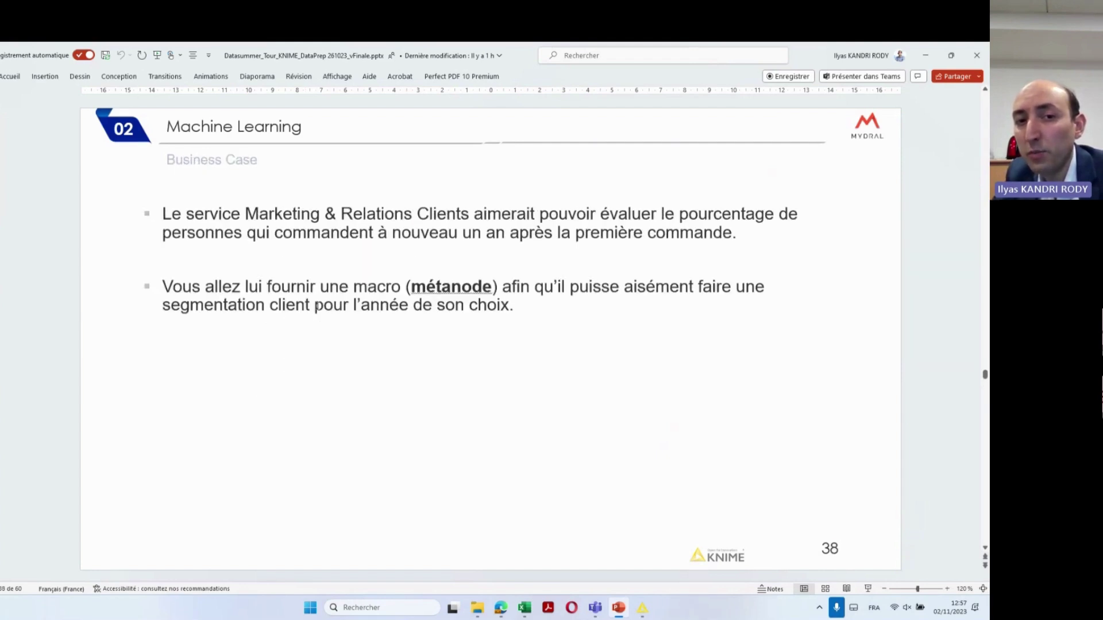
drag(245, 214, 459, 214)
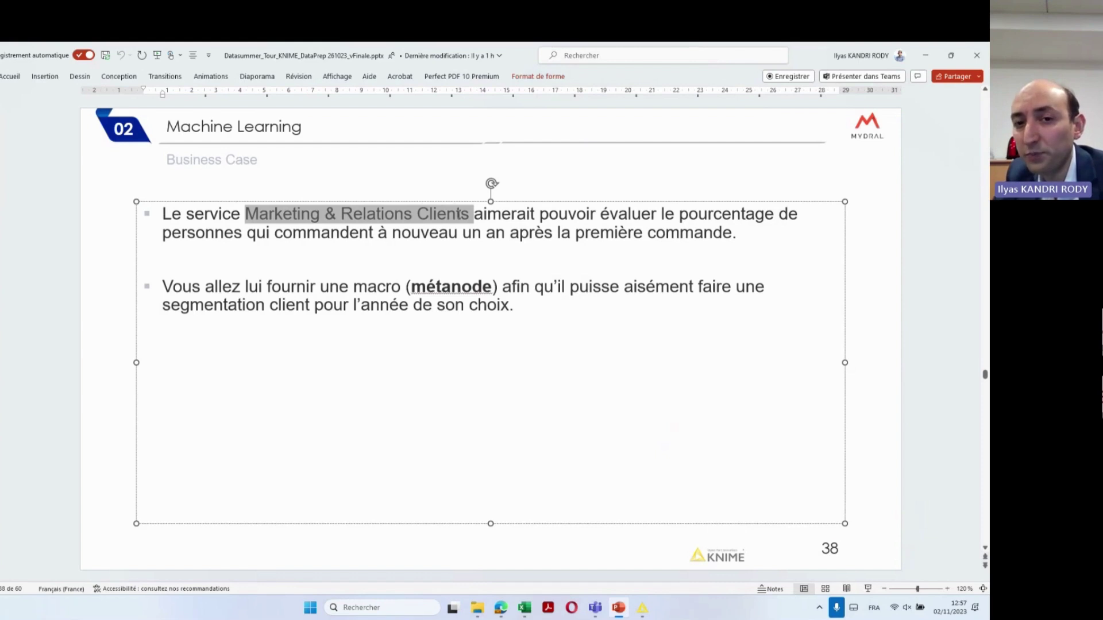
scroll(484, 338, down, 2)
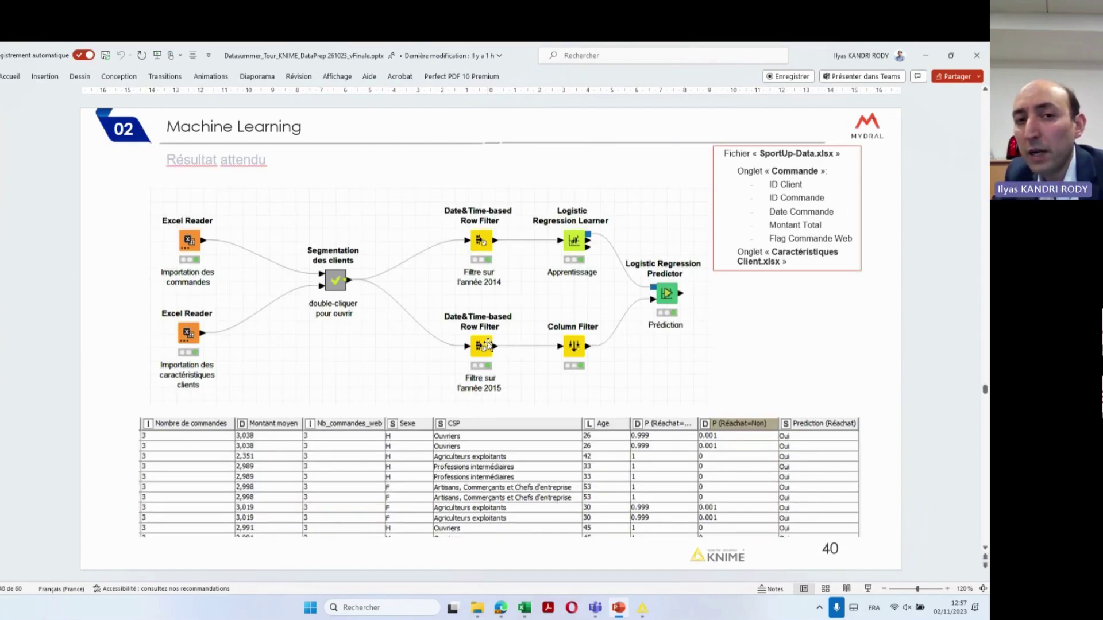
scroll(487, 342, up, 4)
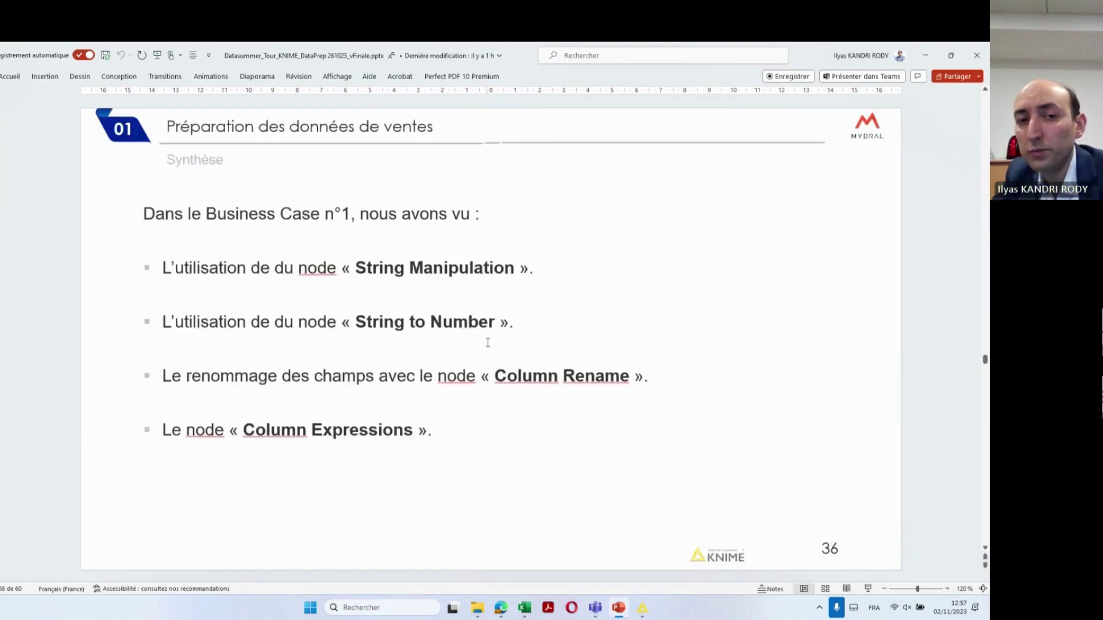
scroll(320, 364, down, 3)
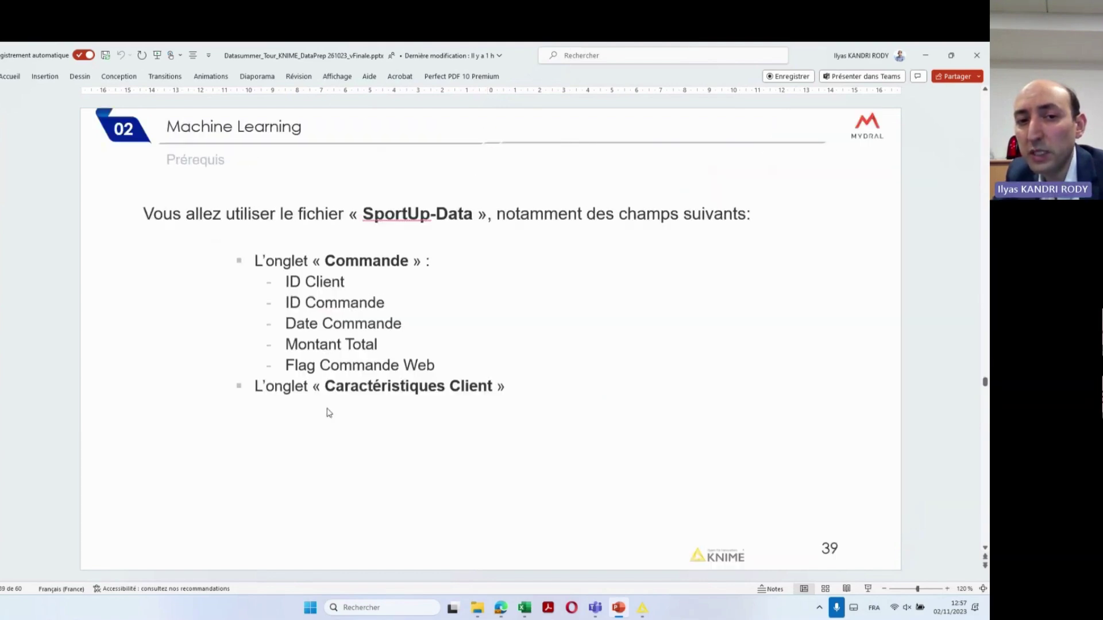
scroll(329, 412, down, 1)
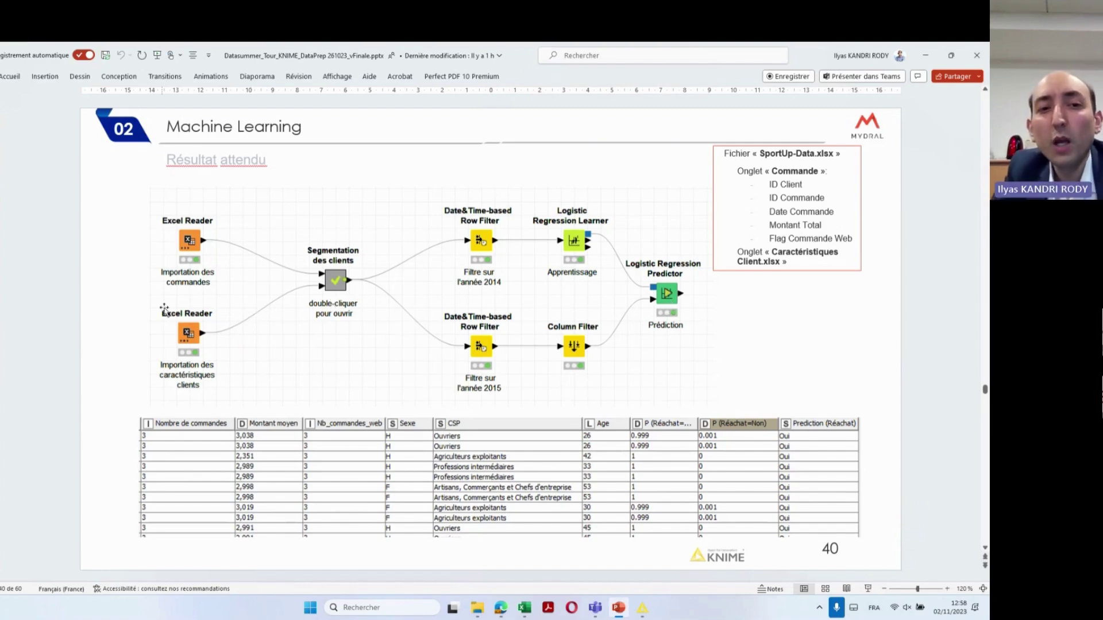
Switch to KNIME Analytics Platform, open the Module 02 Segmentation des clients workflow from 2_Exercices, and make its editor area taller
key(alt+Tab)
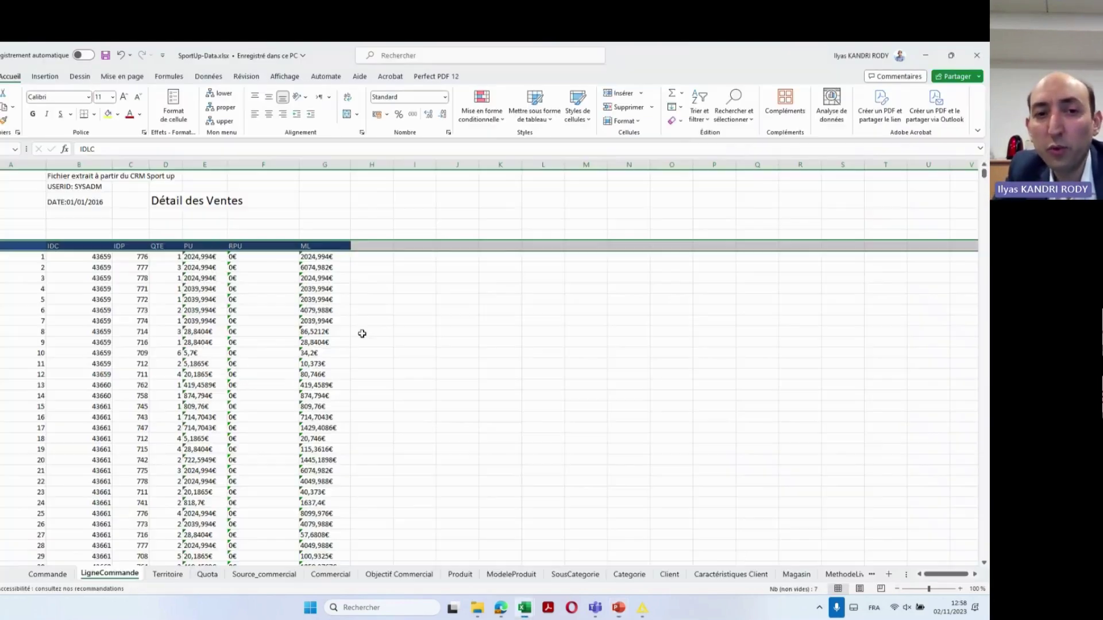
click(641, 607)
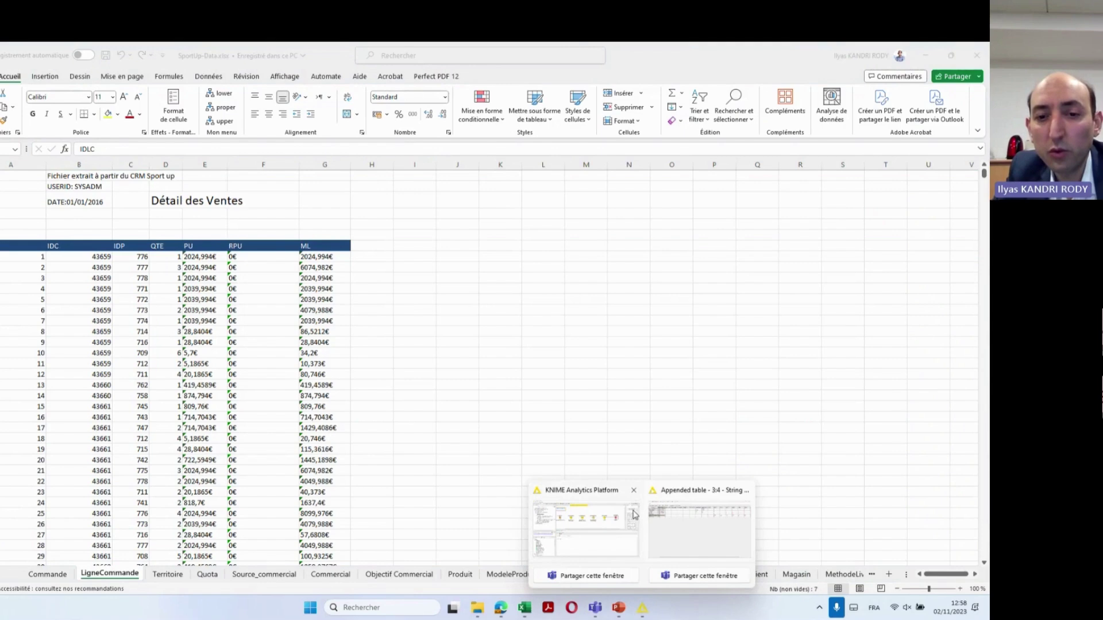
click(606, 529)
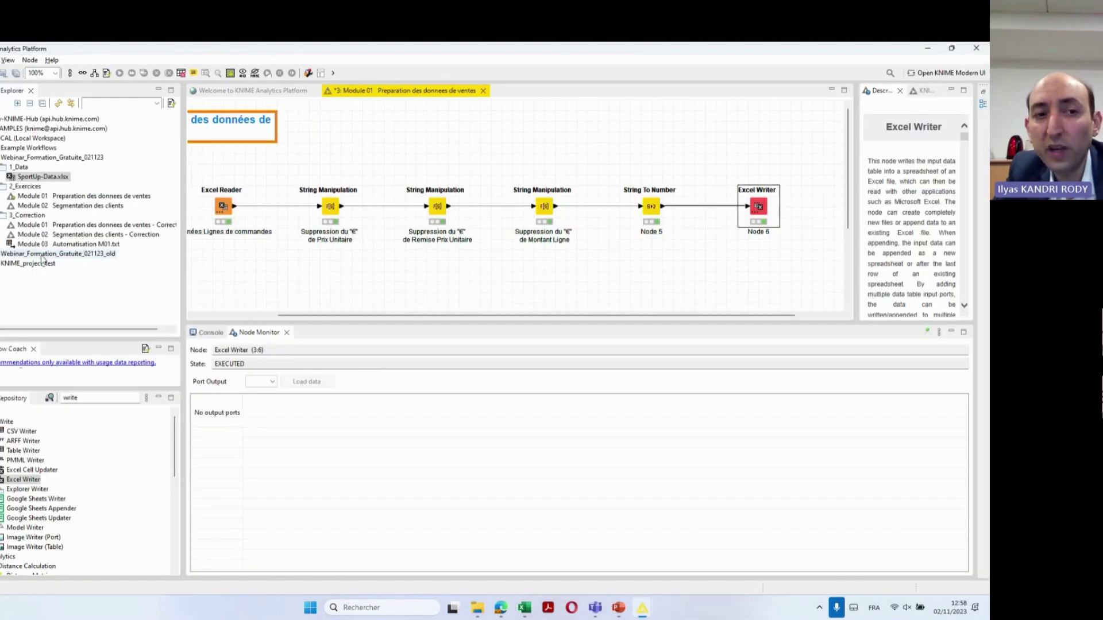
click(57, 206)
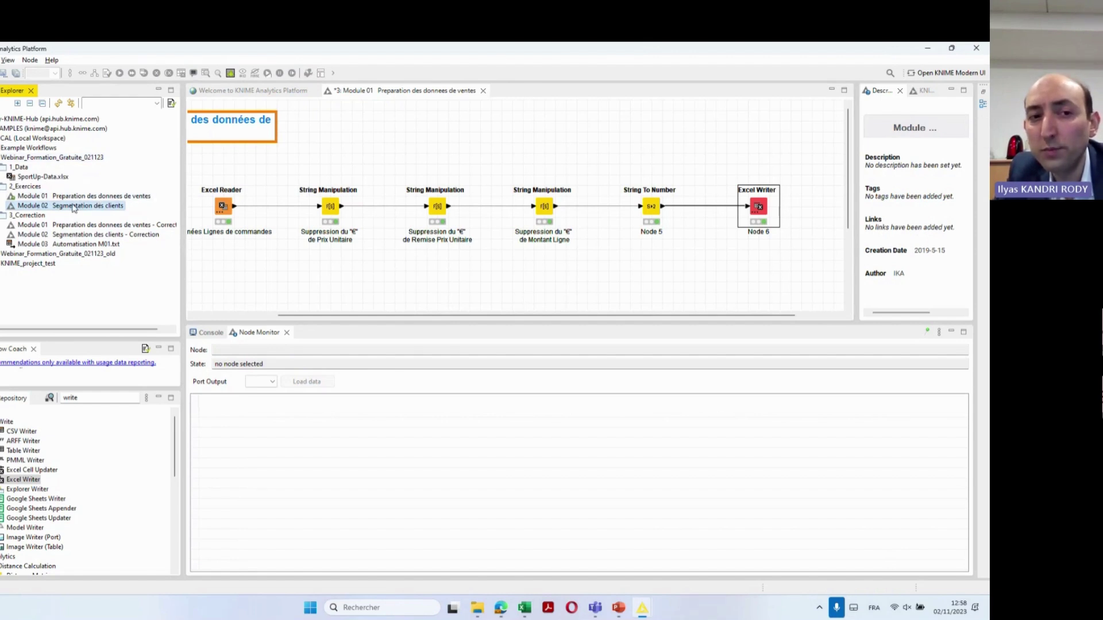
key(Up)
key(Up)
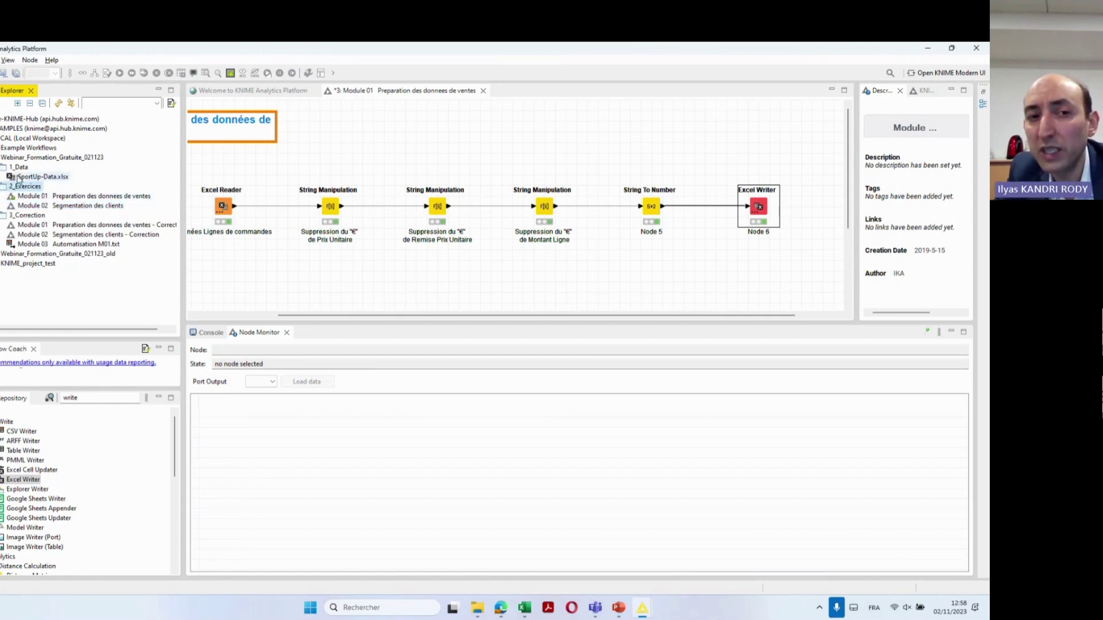
click(58, 206)
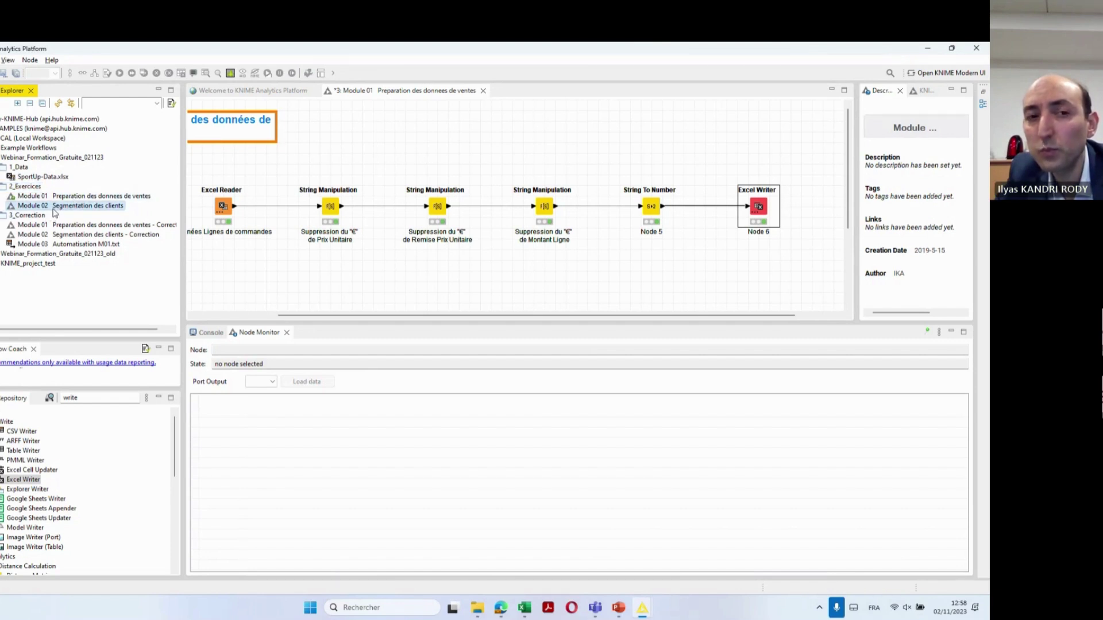
double_click(56, 208)
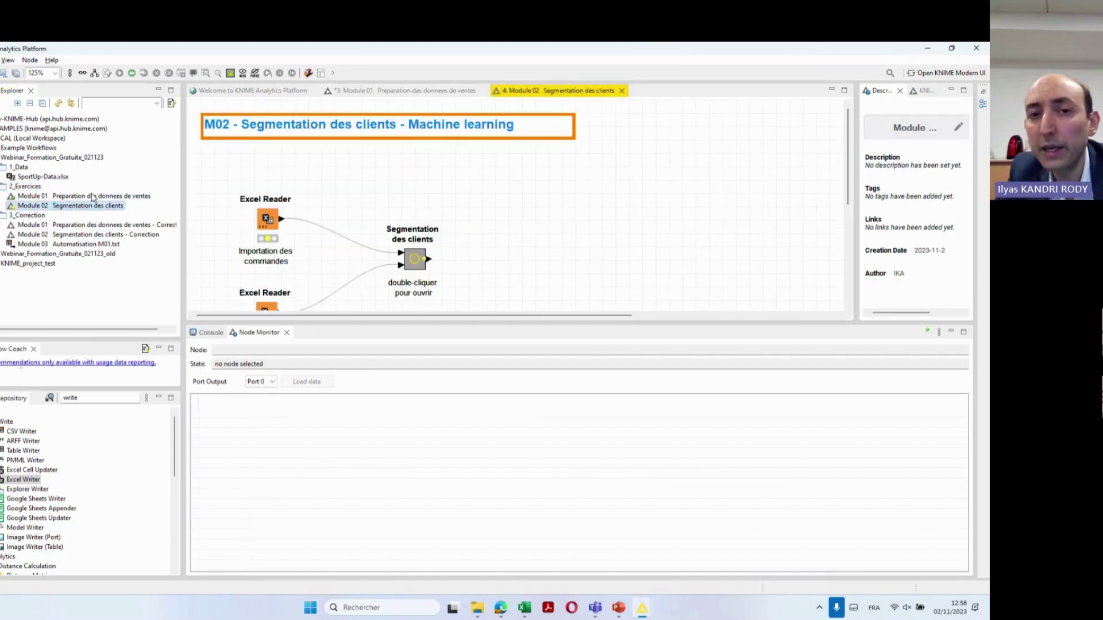
drag(459, 322, 459, 419)
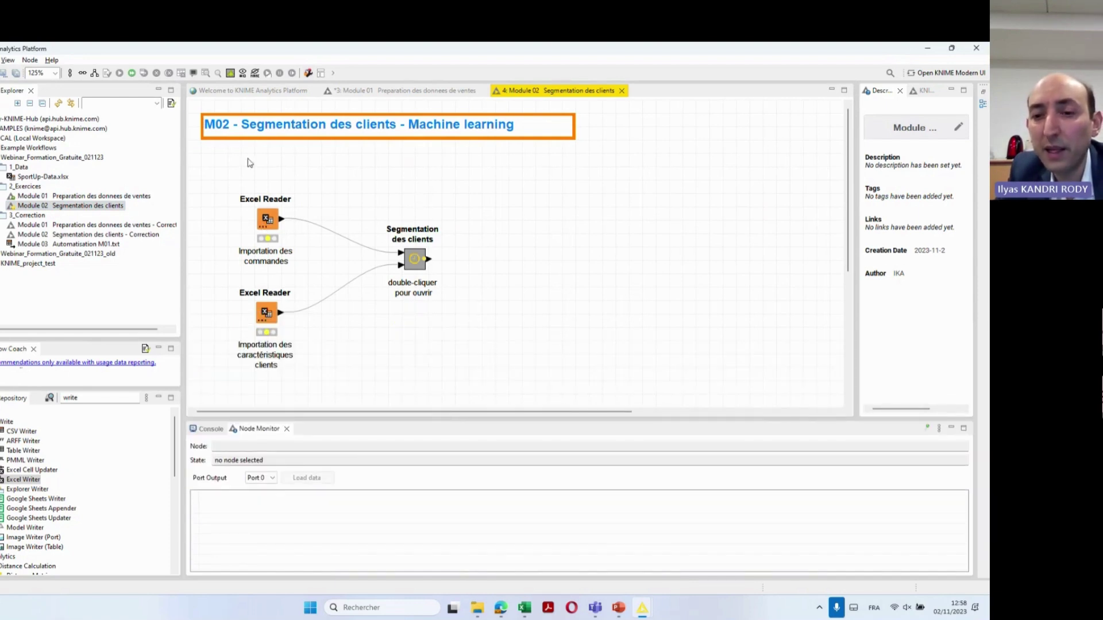
Set the orders Excel Reader's input file to /Webinar_Formation_Gratuite_021123/1_Data/SportUp-Data.xlsx and apply the configuration
double_click(267, 217)
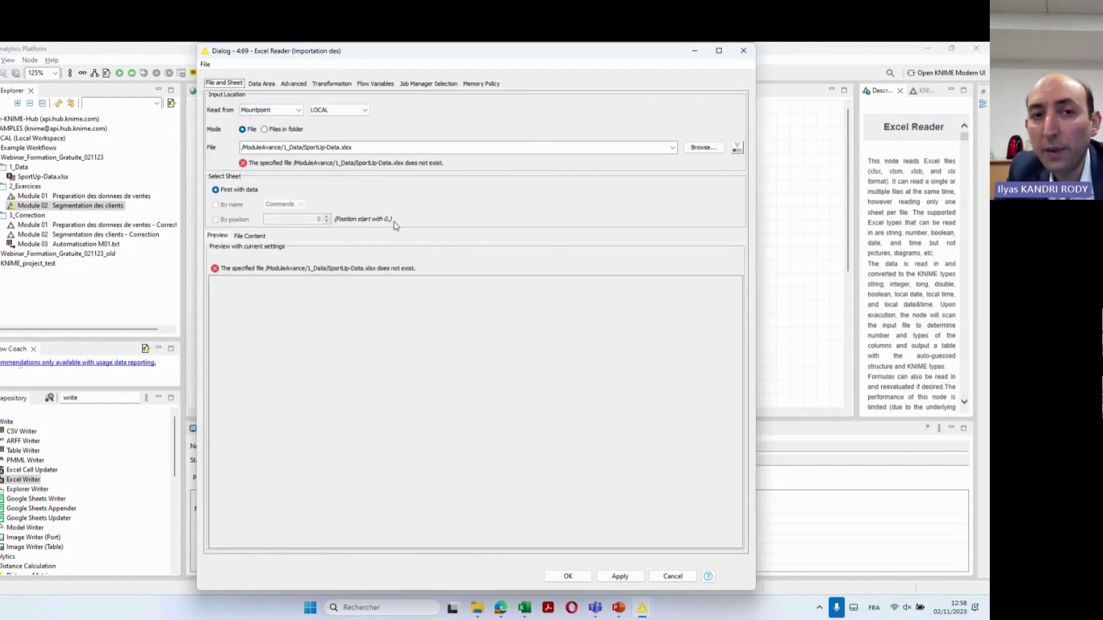
click(701, 148)
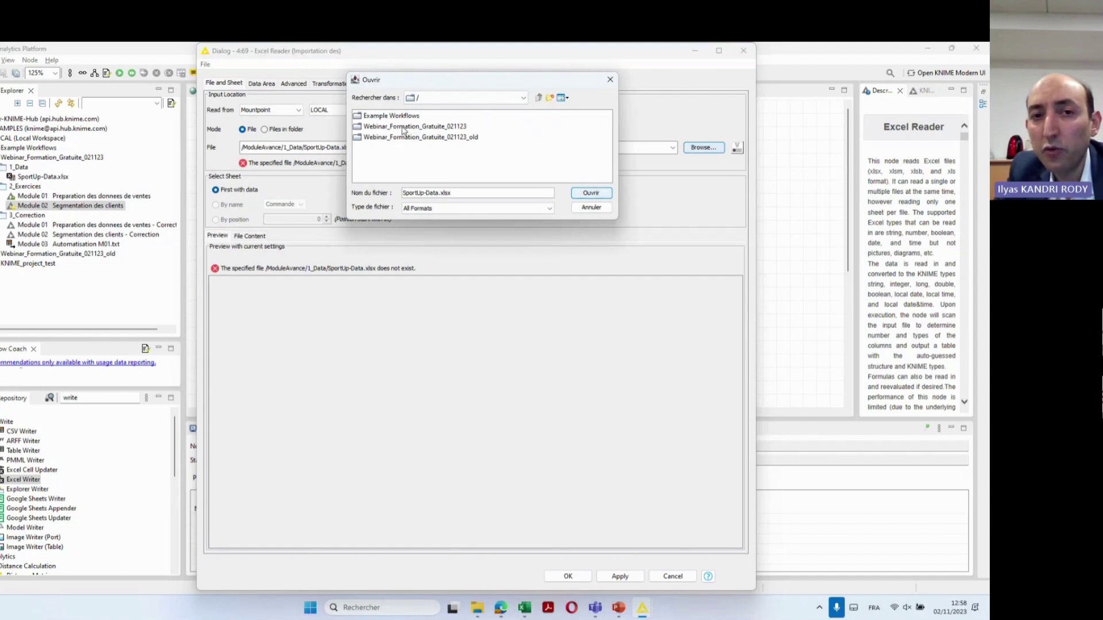
click(424, 127)
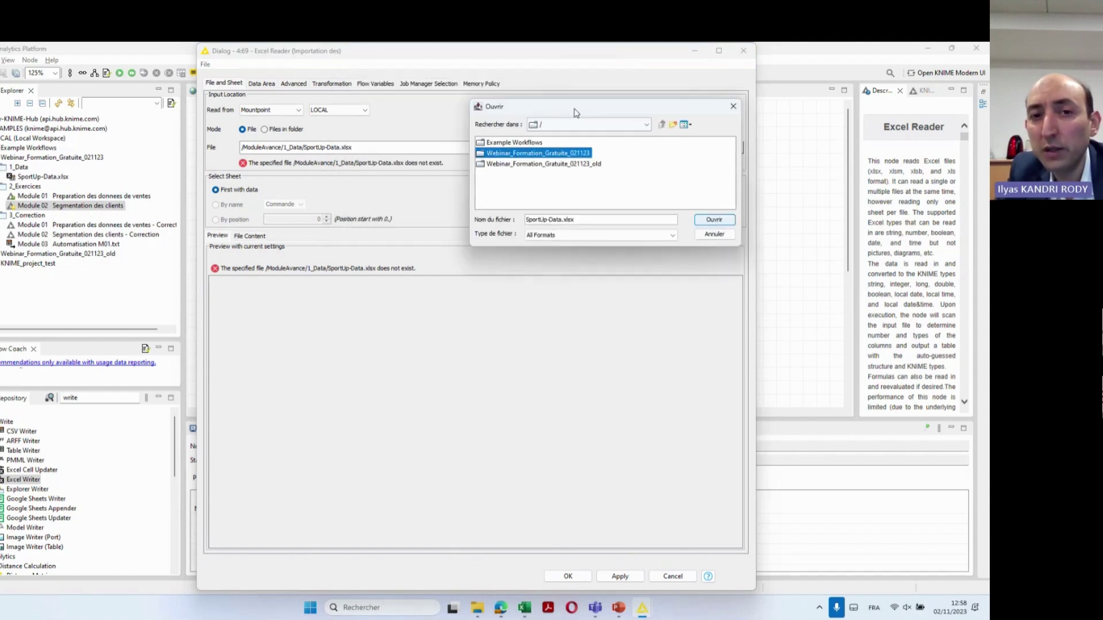
click(542, 157)
double_click(538, 154)
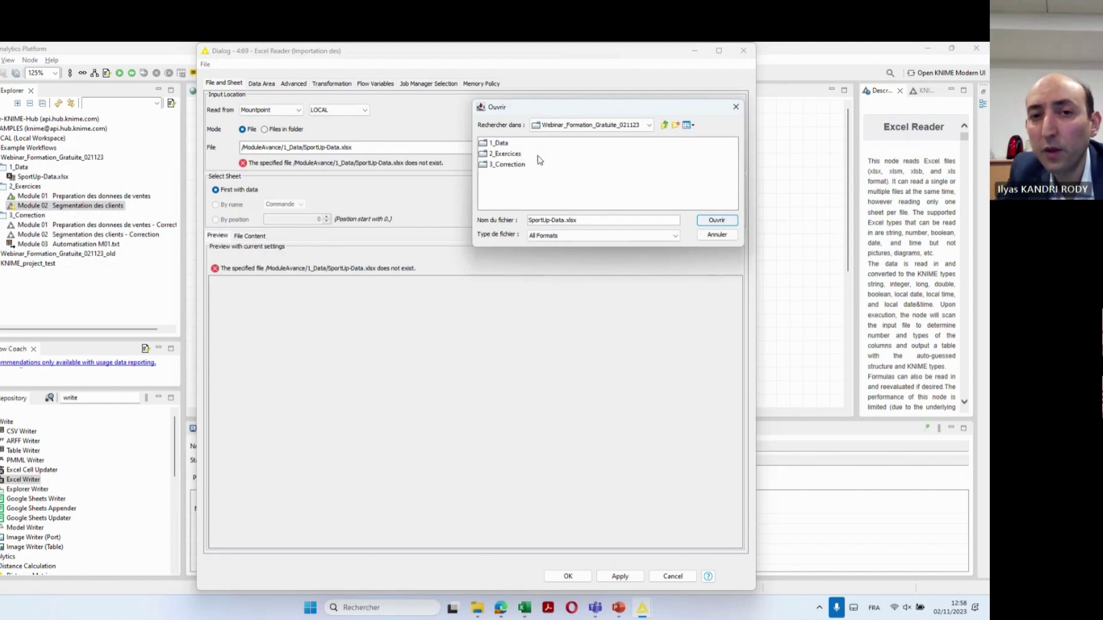
double_click(500, 144)
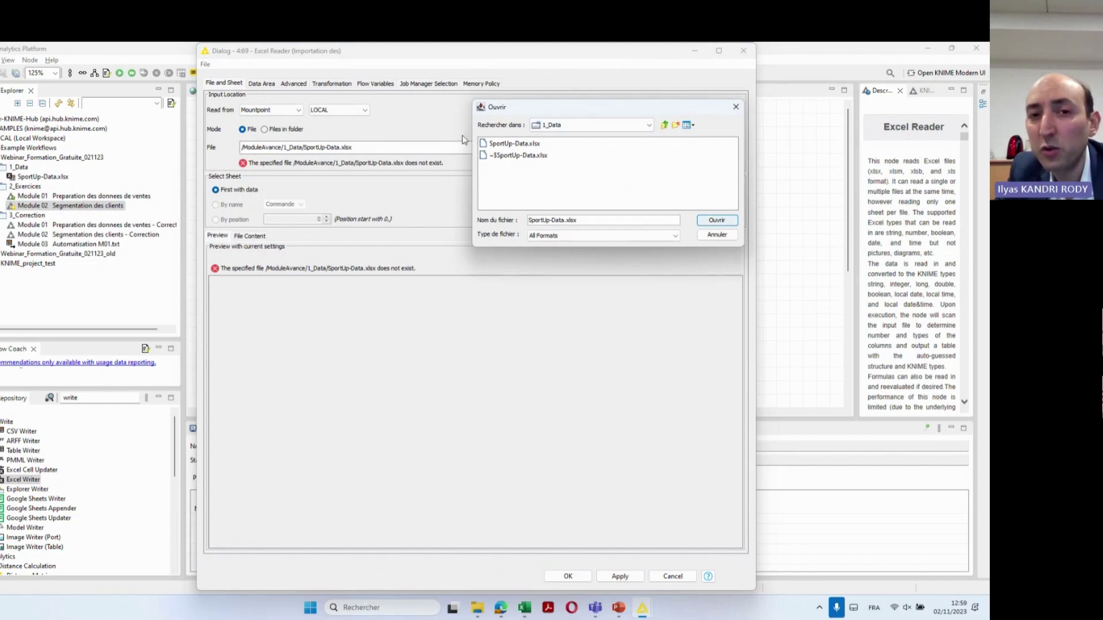
double_click(513, 144)
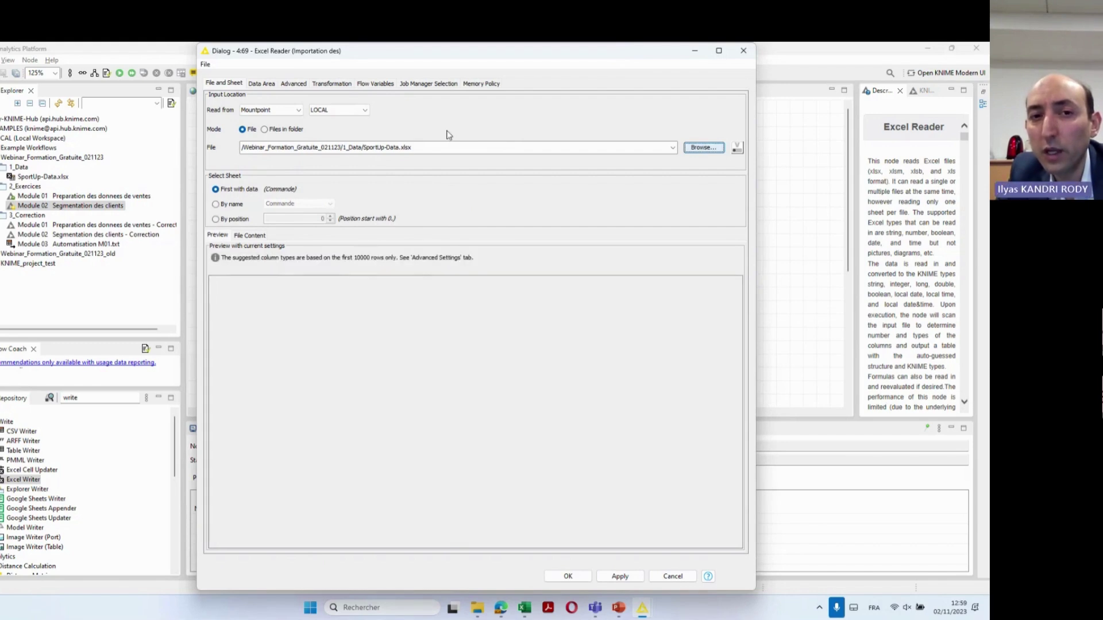
drag(401, 58, 518, 98)
click(700, 571)
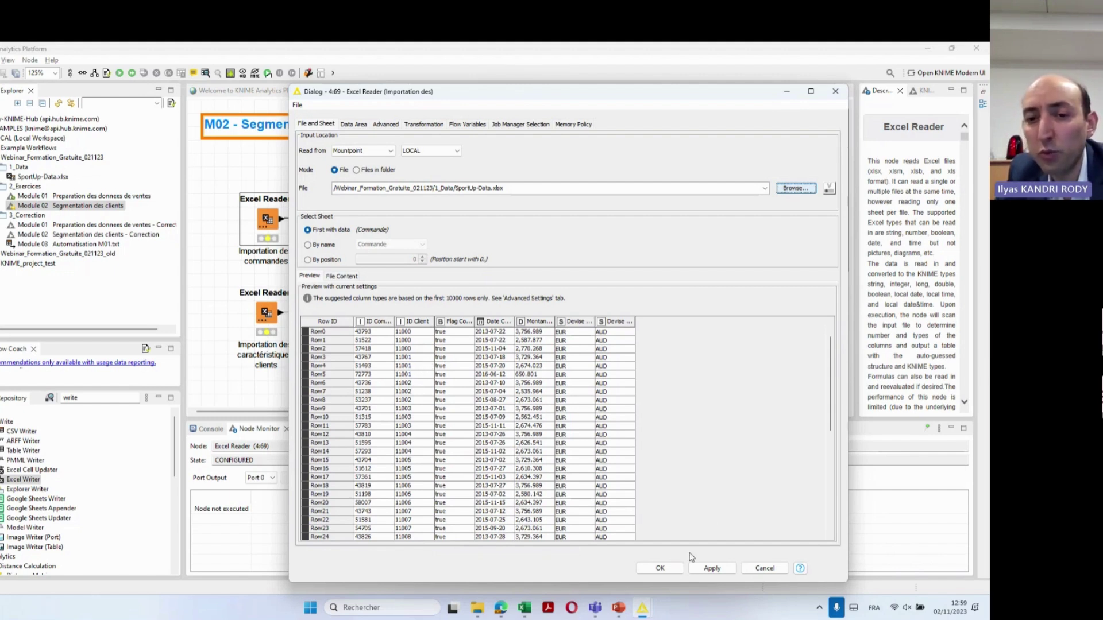
click(664, 571)
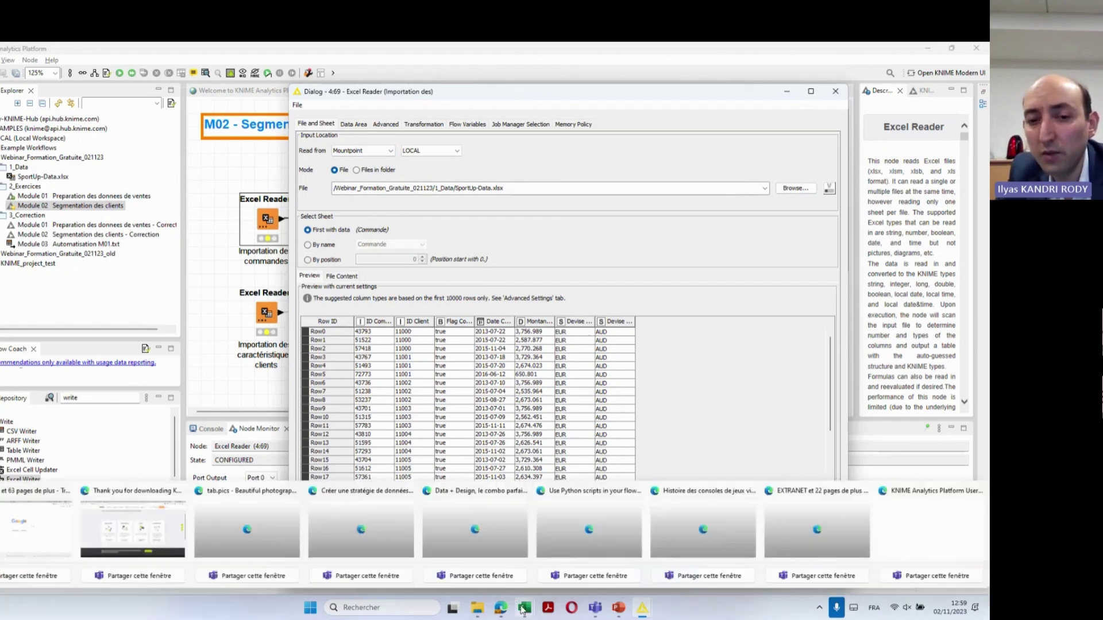
Check the Commande sheet of SportUp-Data.xlsx in Excel, and return to KNIME to confirm the orders Excel Reader configuration
mouse_move(500, 608)
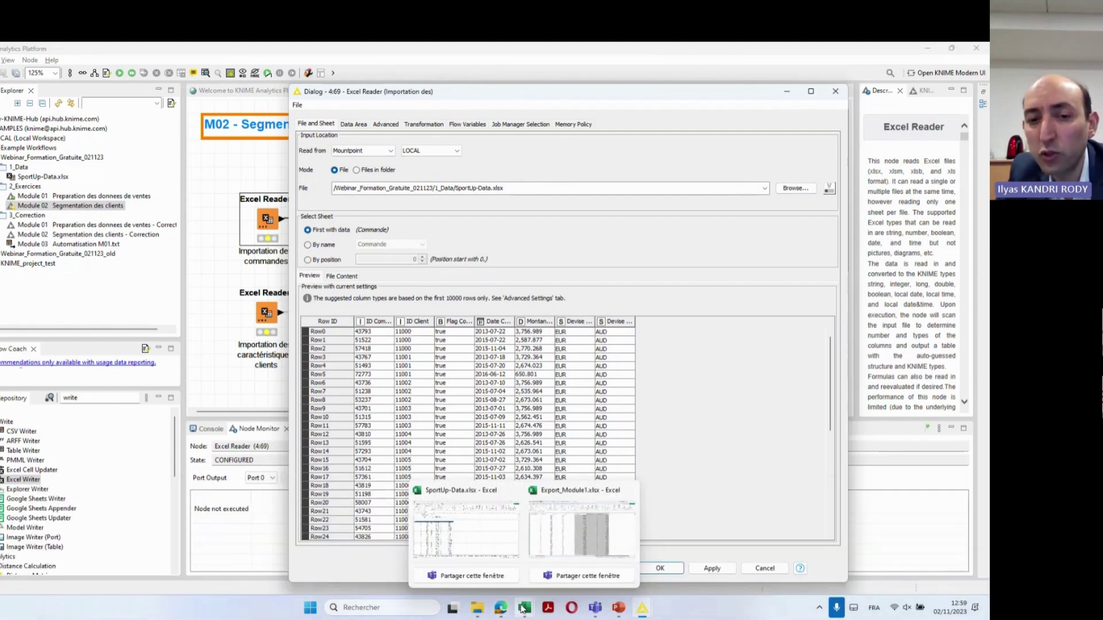
click(488, 537)
click(48, 574)
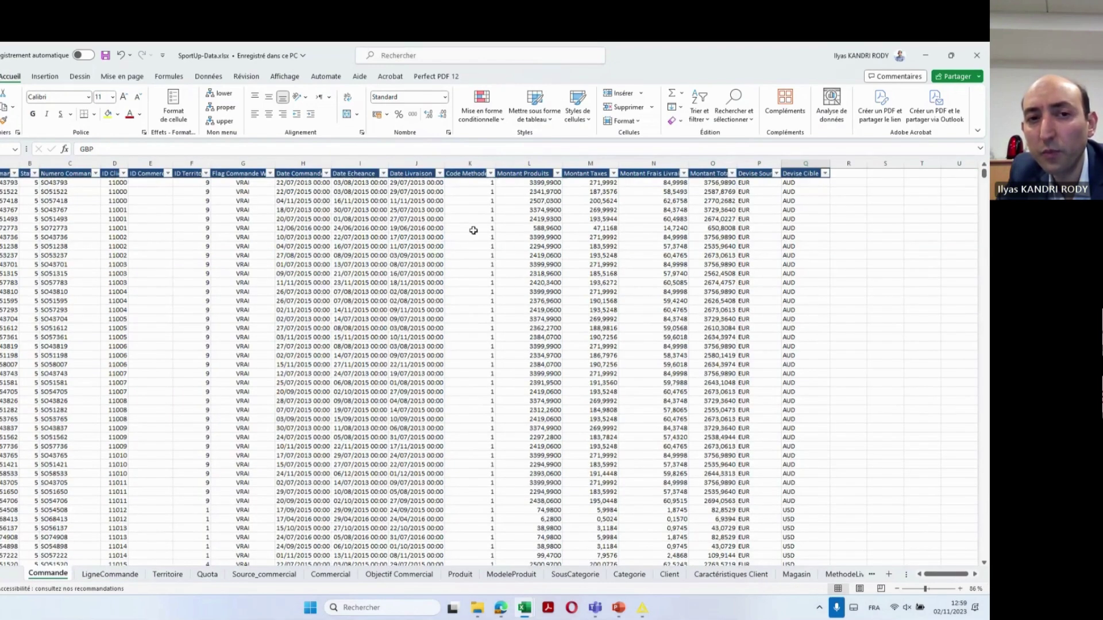
key(alt+Tab)
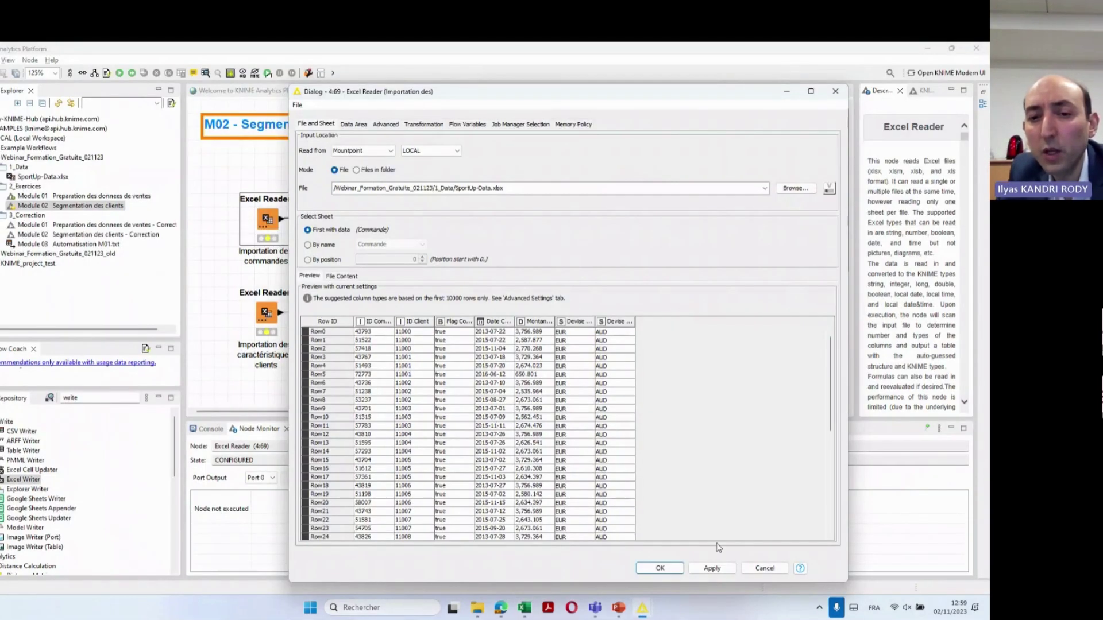
click(660, 568)
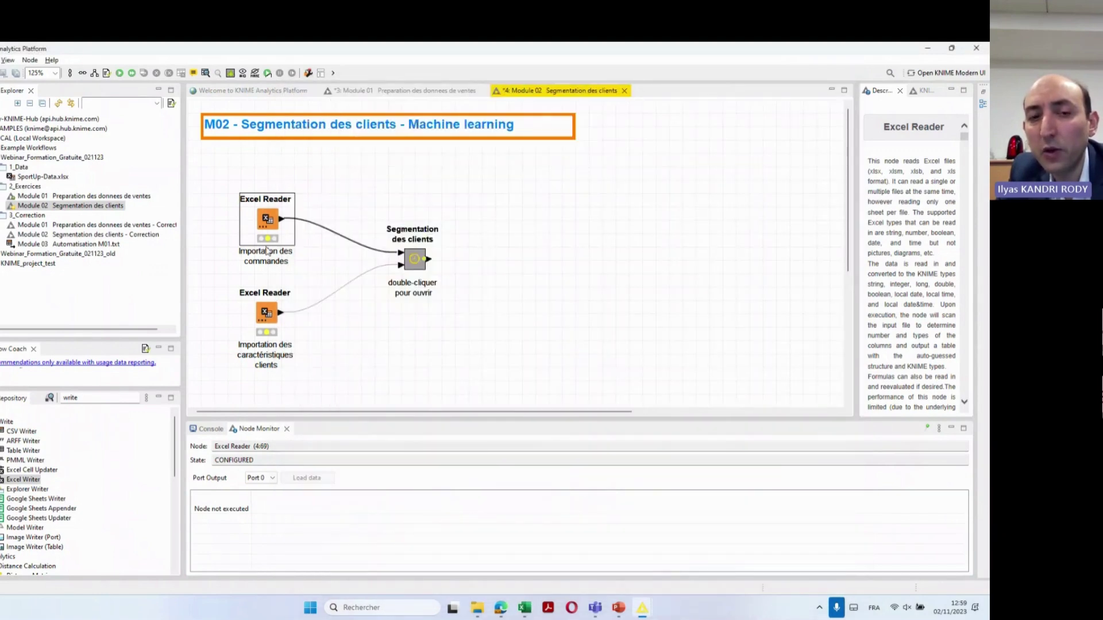
Set the input file of the client characteristics Excel Reader to /Webinar_Formation_Gratuite_021123/1_Data/SportUp-Data.xlsx
double_click(273, 312)
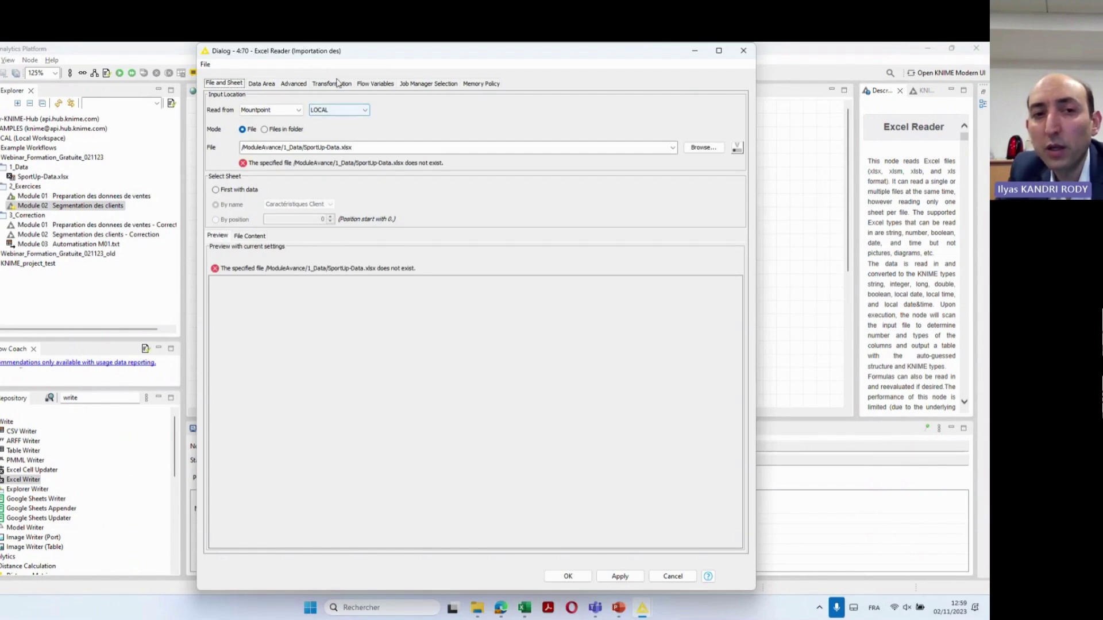
click(711, 150)
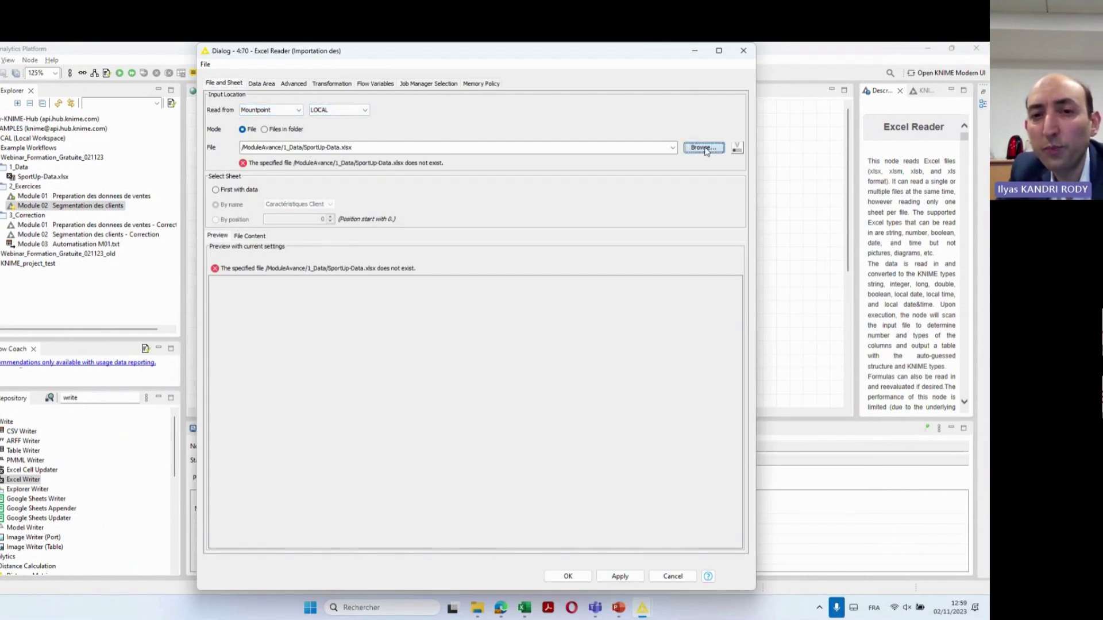
double_click(391, 127)
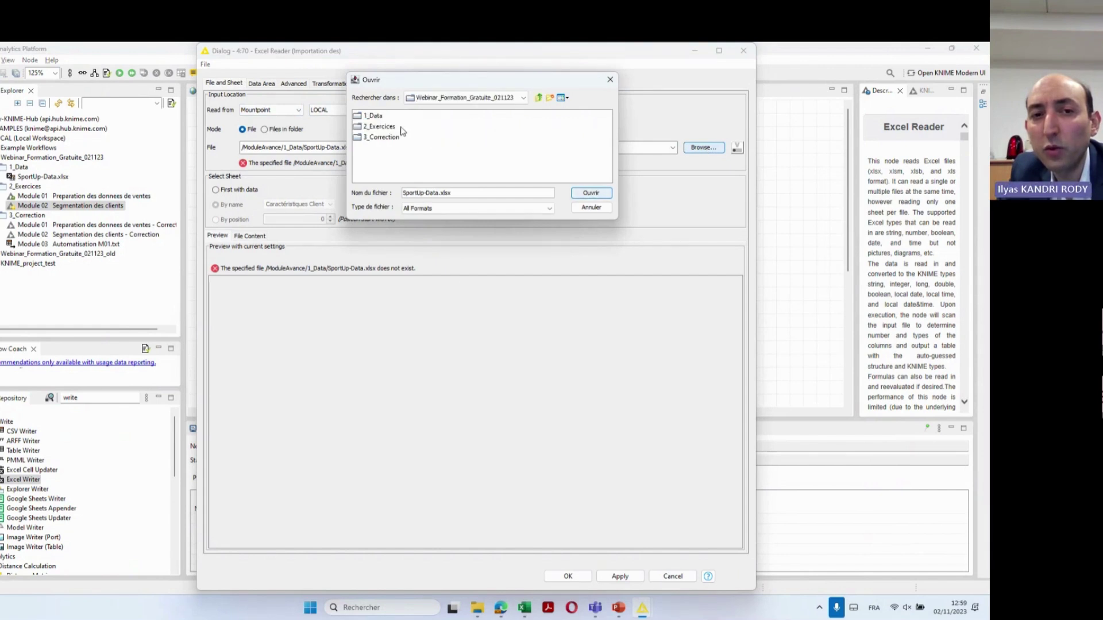
click(539, 98)
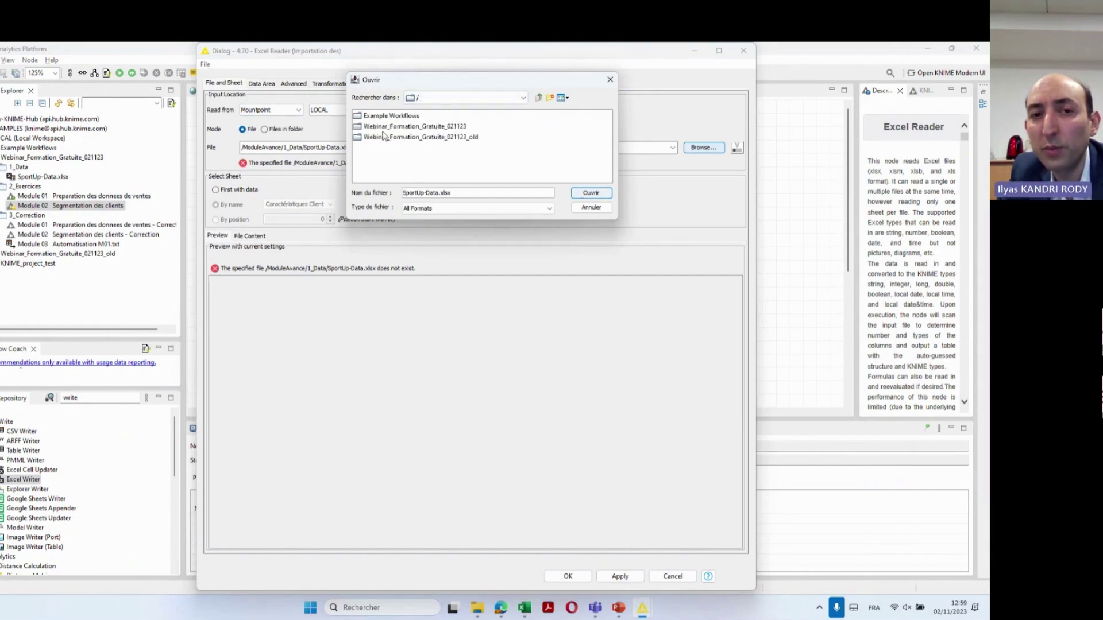
click(421, 129)
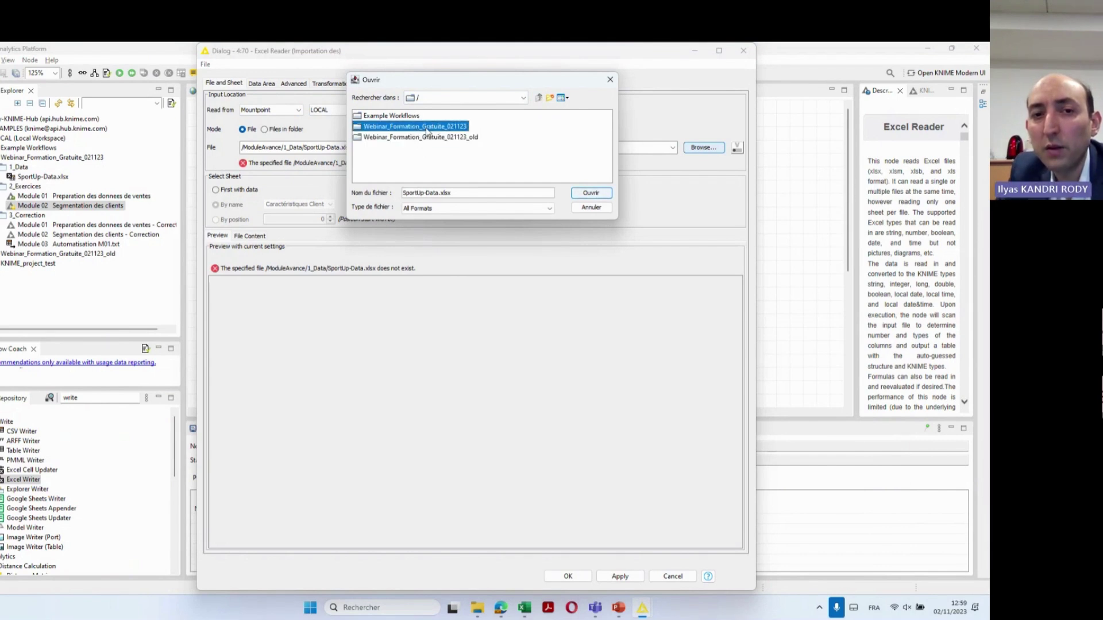
click(427, 129)
click(362, 130)
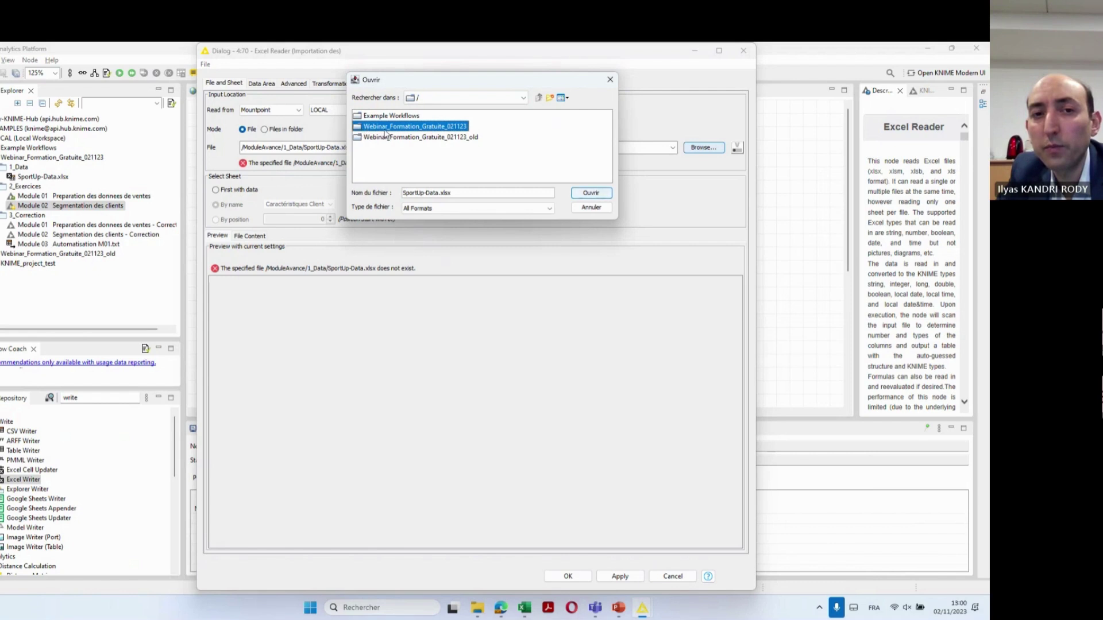
click(432, 139)
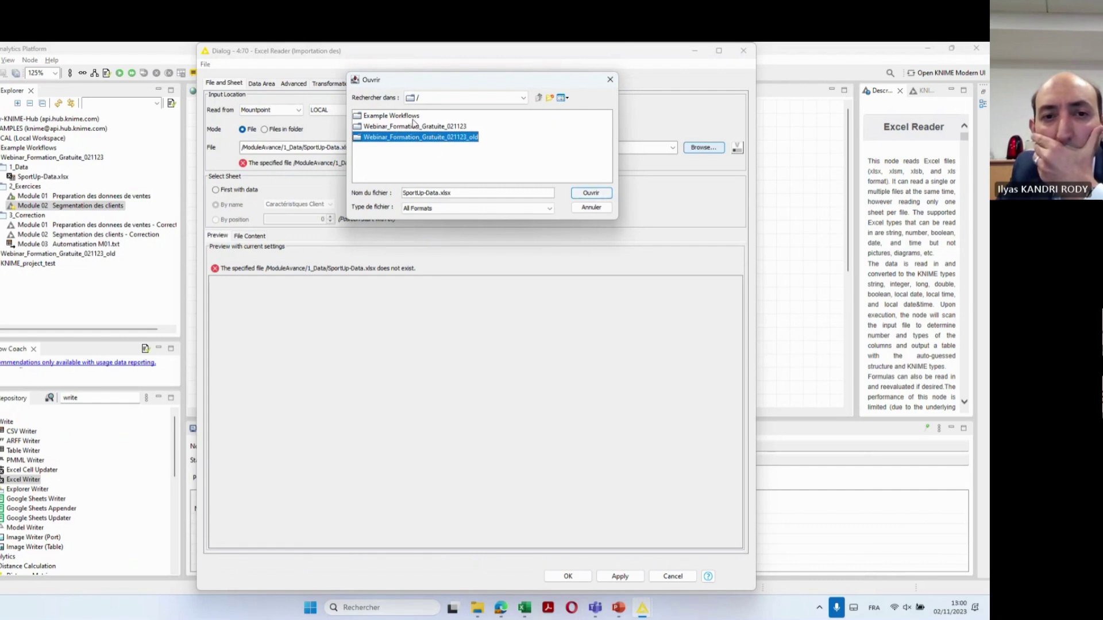
click(413, 118)
click(409, 126)
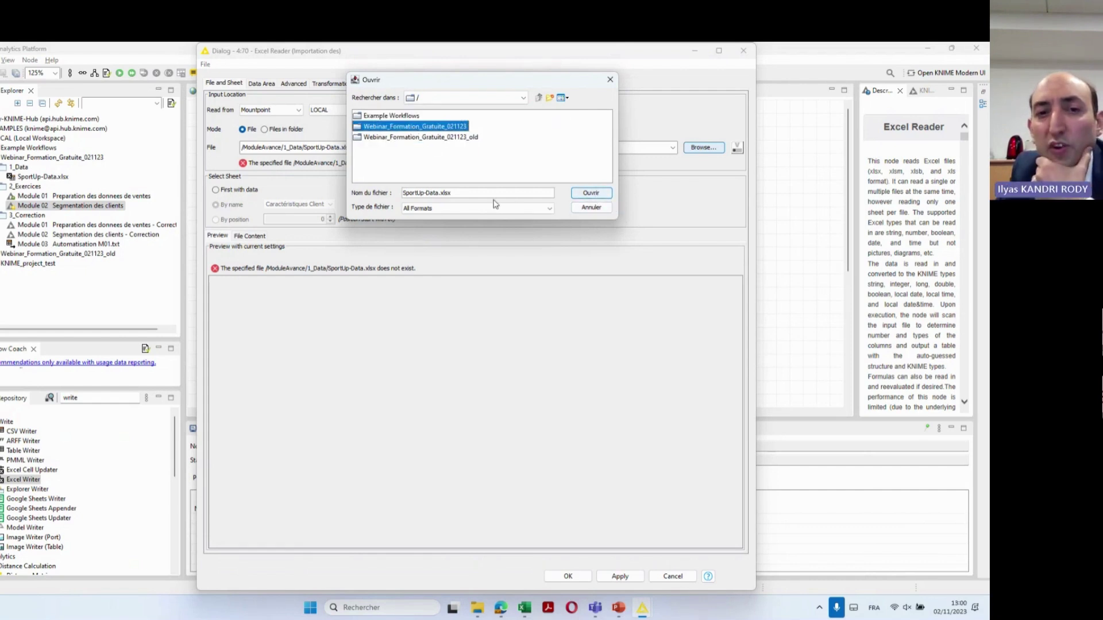
click(598, 197)
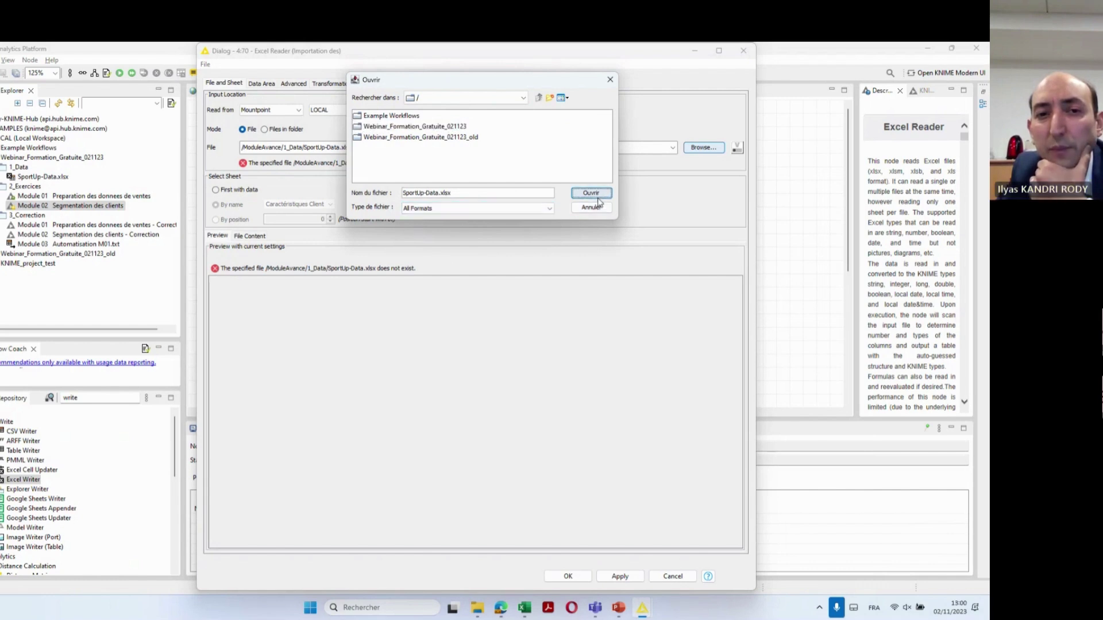
double_click(379, 116)
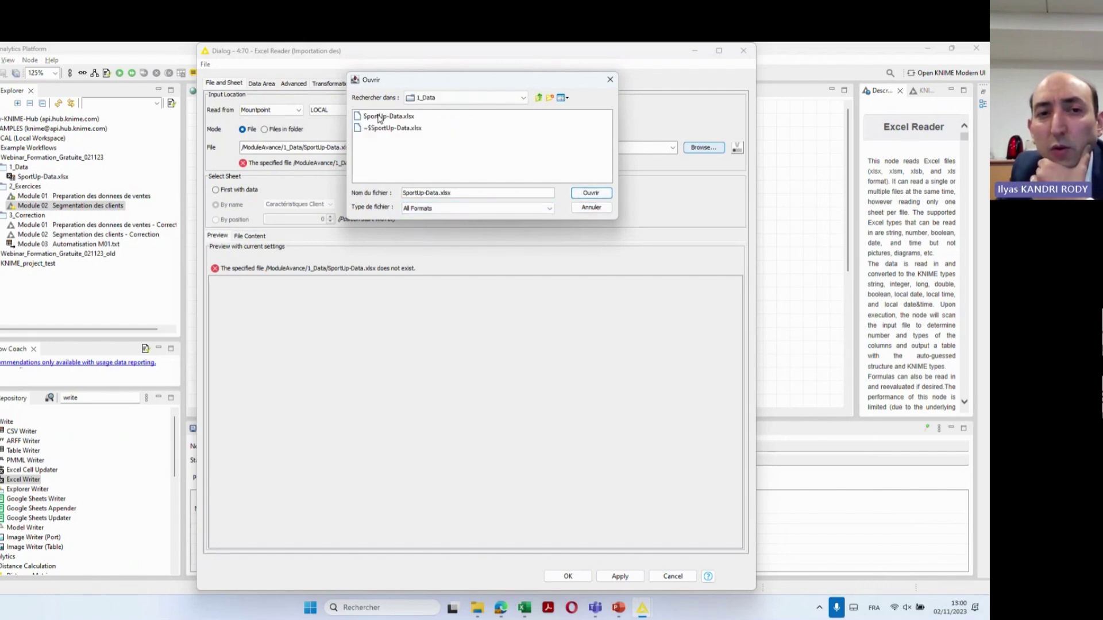
click(388, 118)
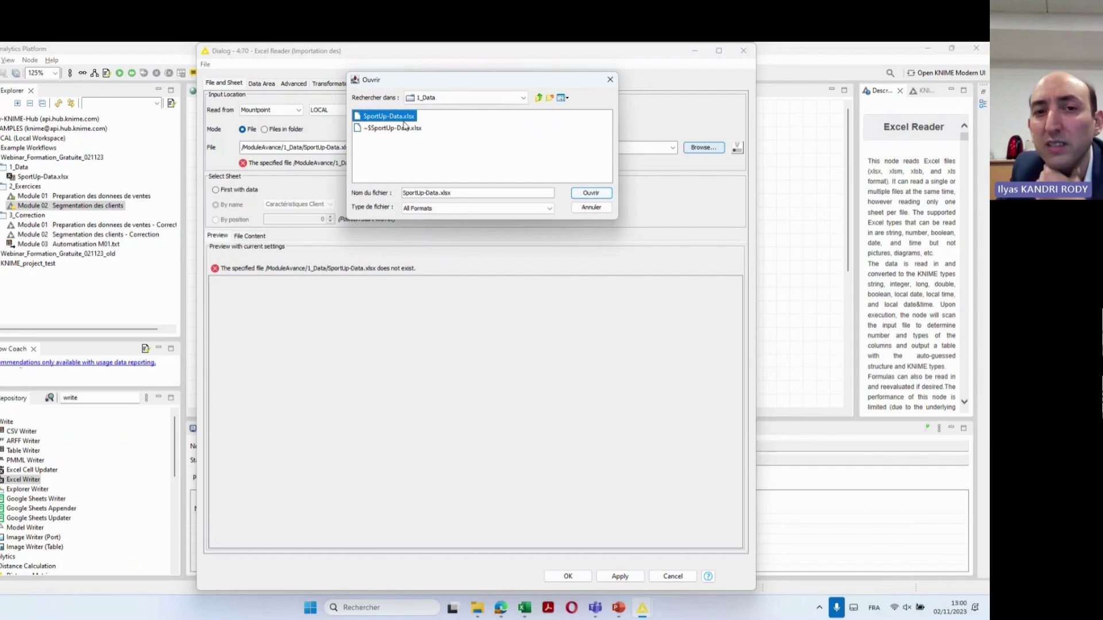
double_click(397, 119)
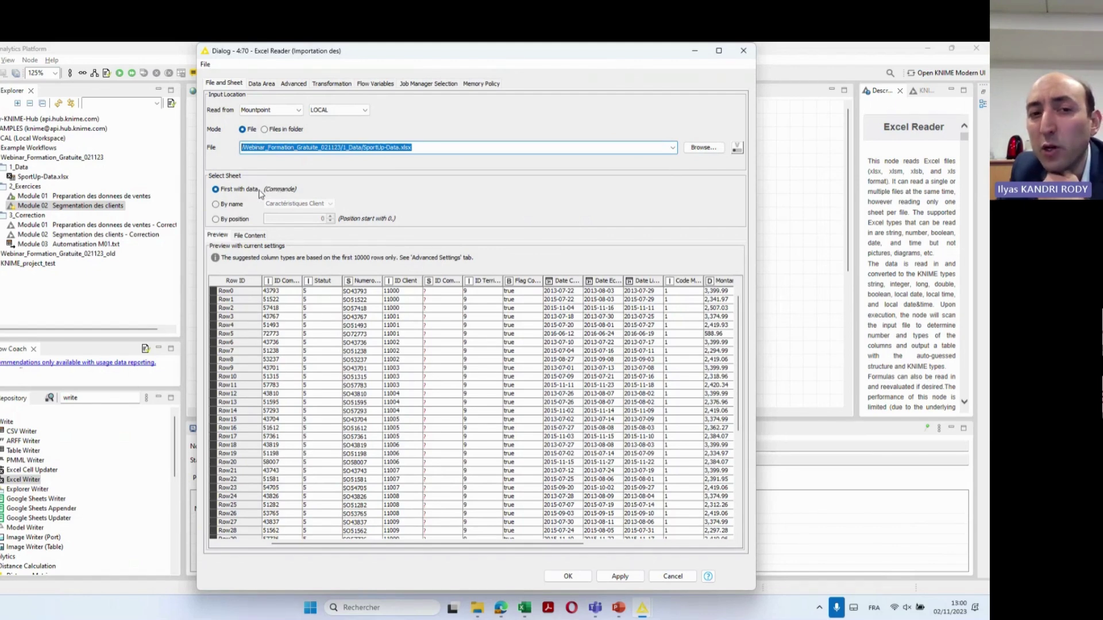
Select the Caractéristiques Client sheet by name, widen the CSP and Date de naissance preview columns, and confirm the Excel Reader configuration
click(230, 204)
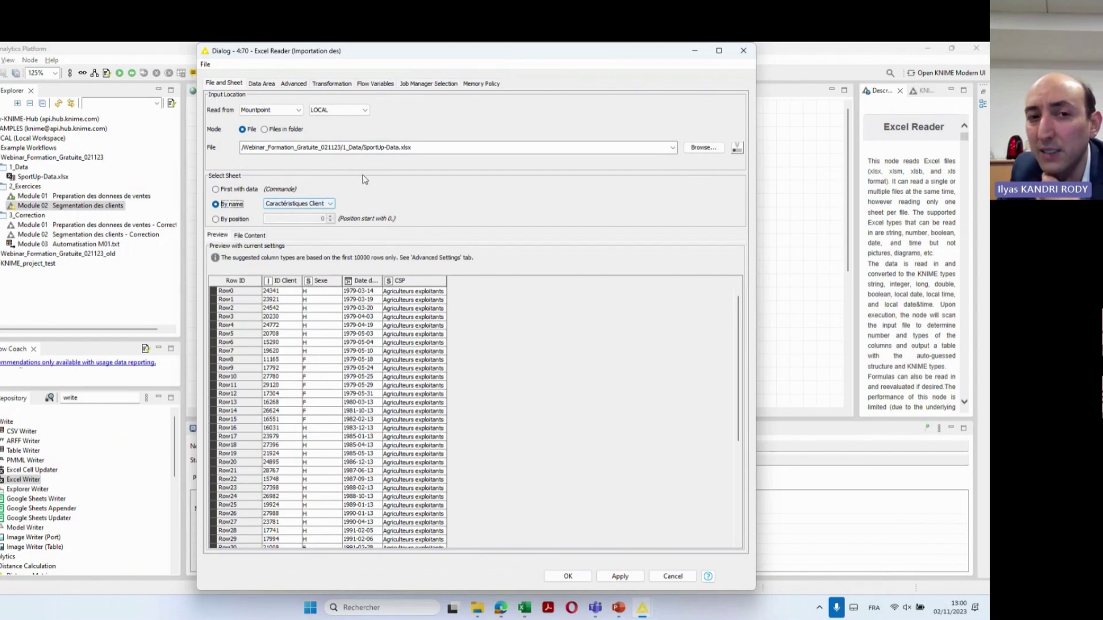
click(330, 204)
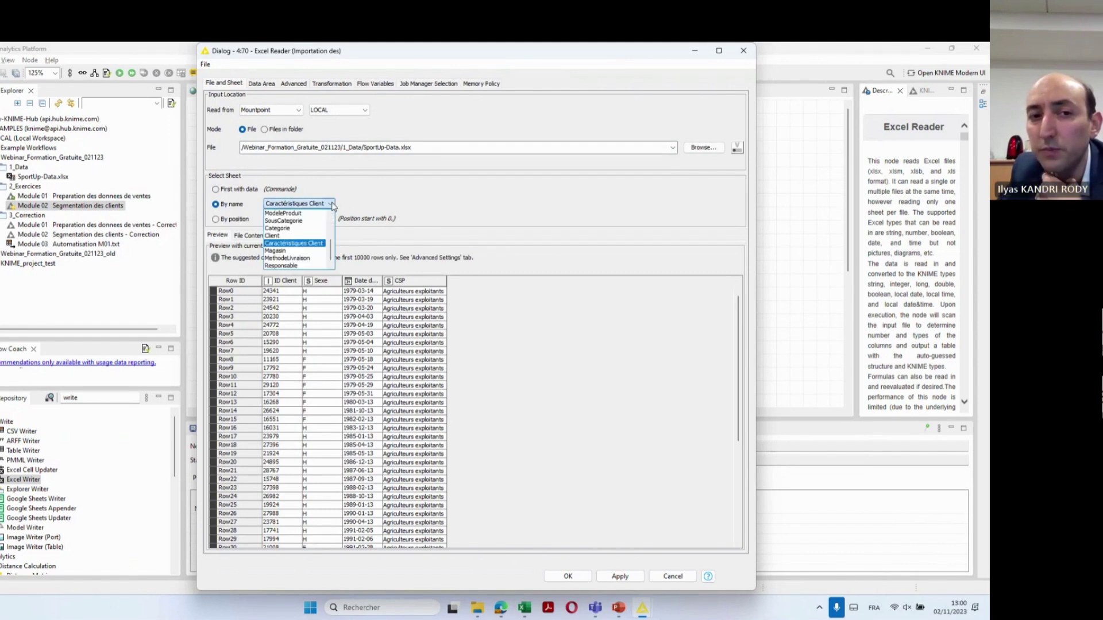
click(291, 244)
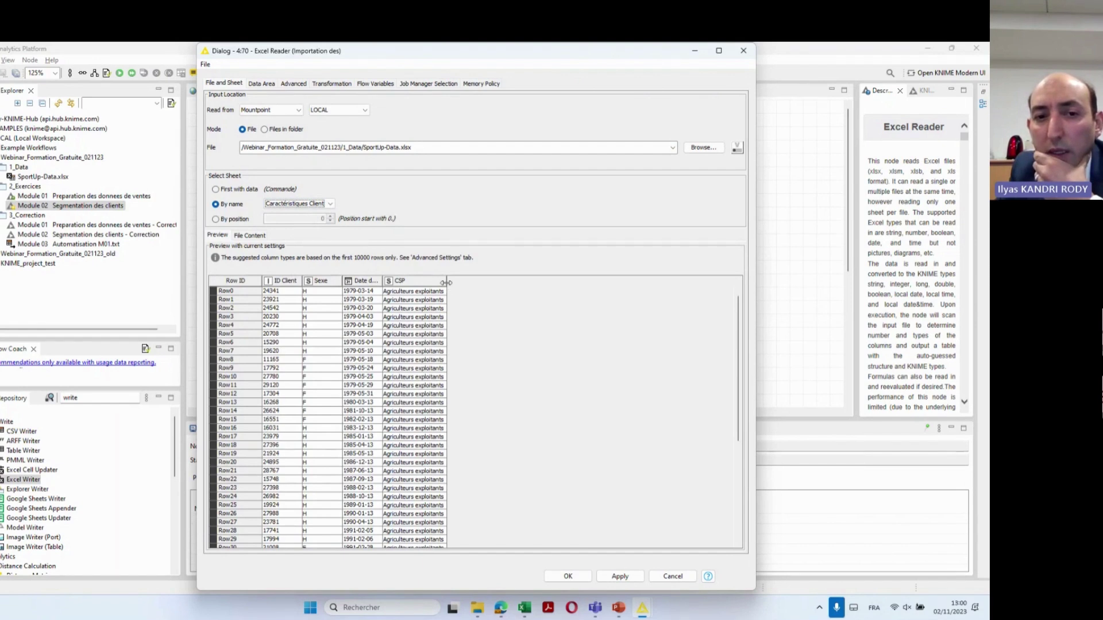
drag(446, 283, 521, 281)
drag(380, 279, 432, 280)
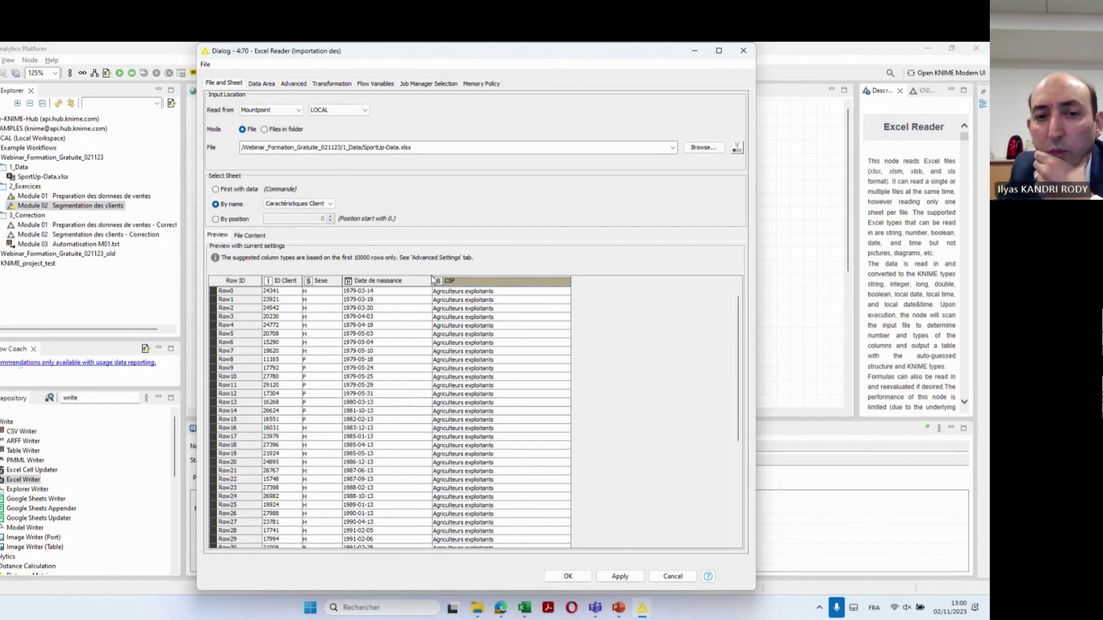
click(568, 576)
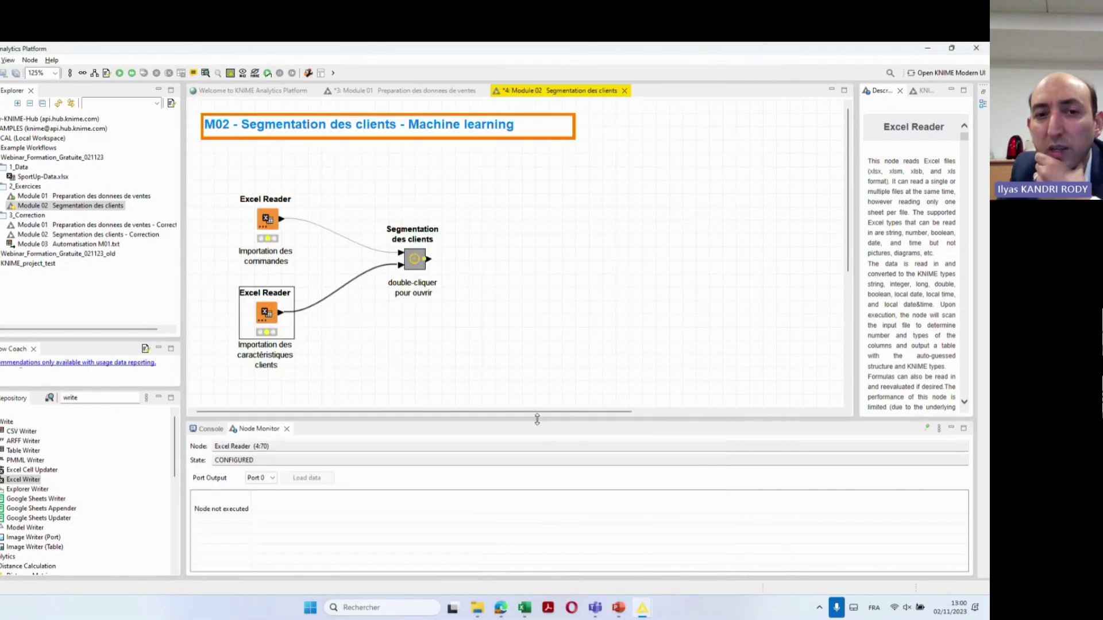
Execute the whole workflow and show the Segmentation des clients output in the Node Monitor
click(131, 73)
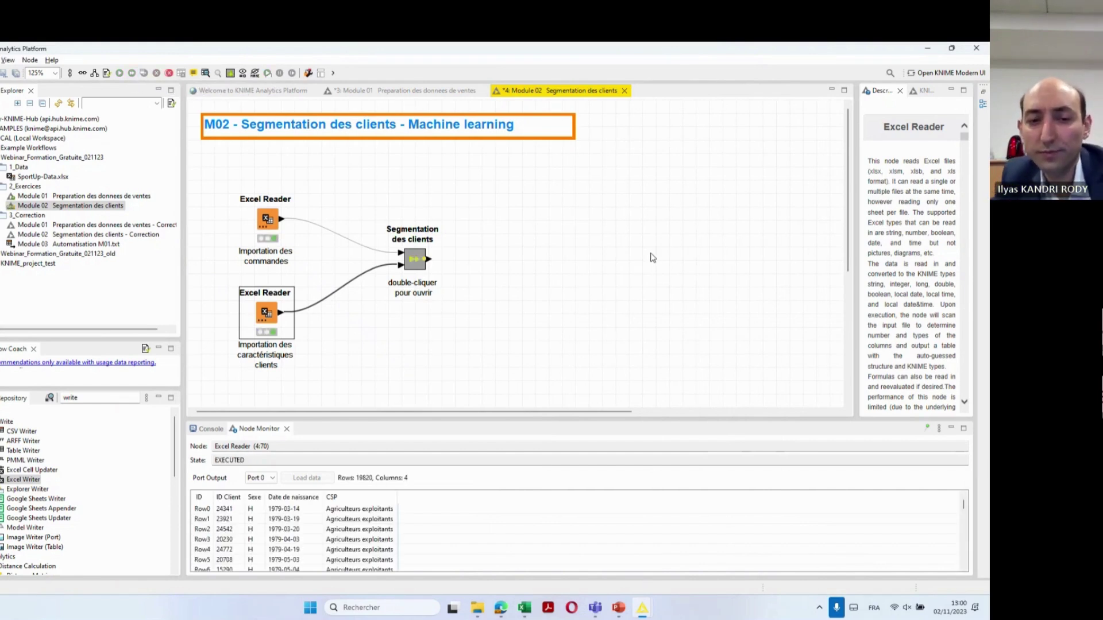
click(415, 267)
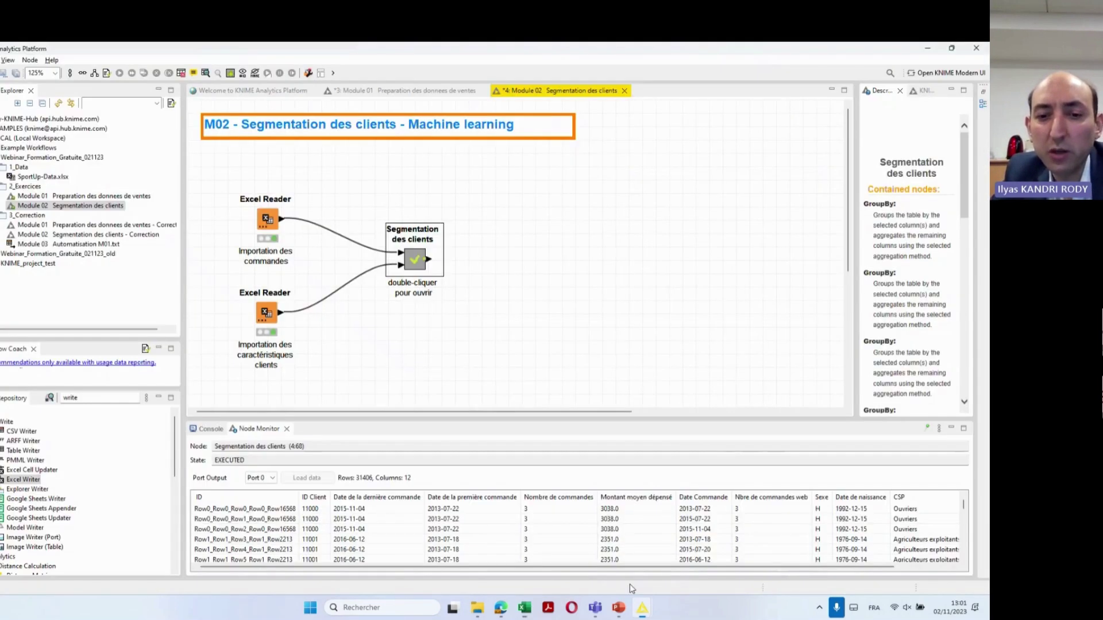
Switch to PowerPoint to check the expected Machine Learning workflow on the Résultat attendu slide, and return to the KNIME workflow
mouse_move(642, 606)
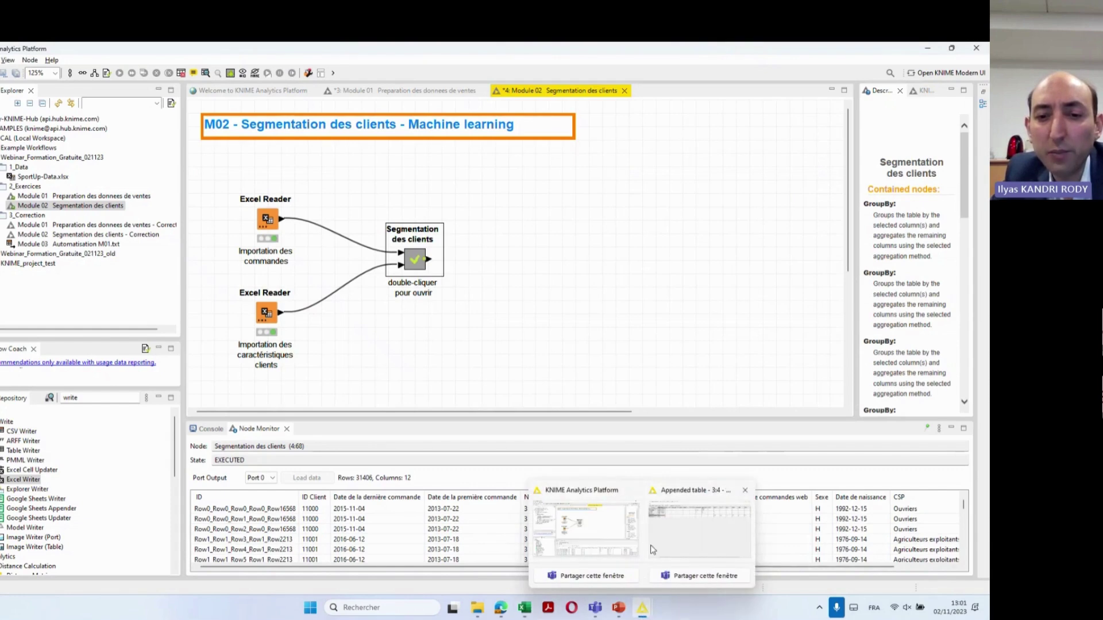
click(618, 607)
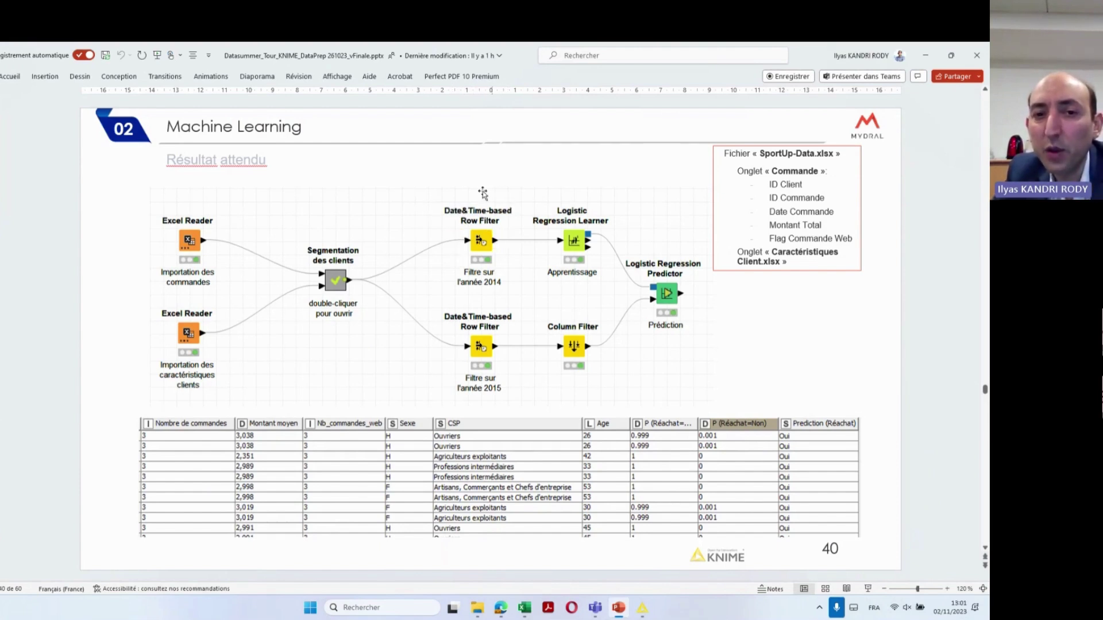
click(642, 616)
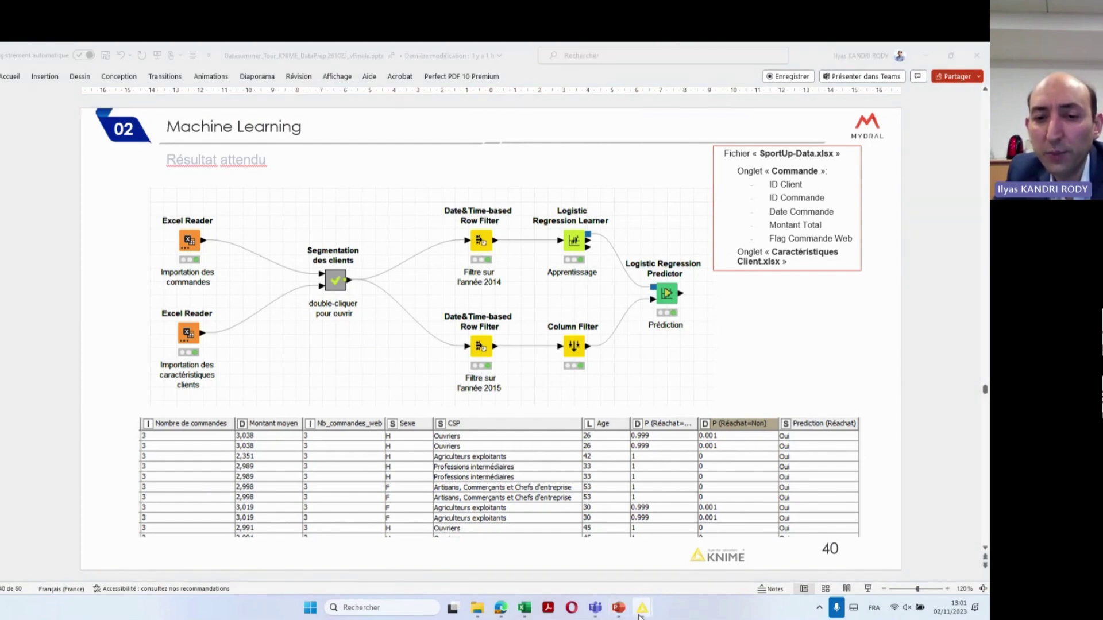
click(588, 547)
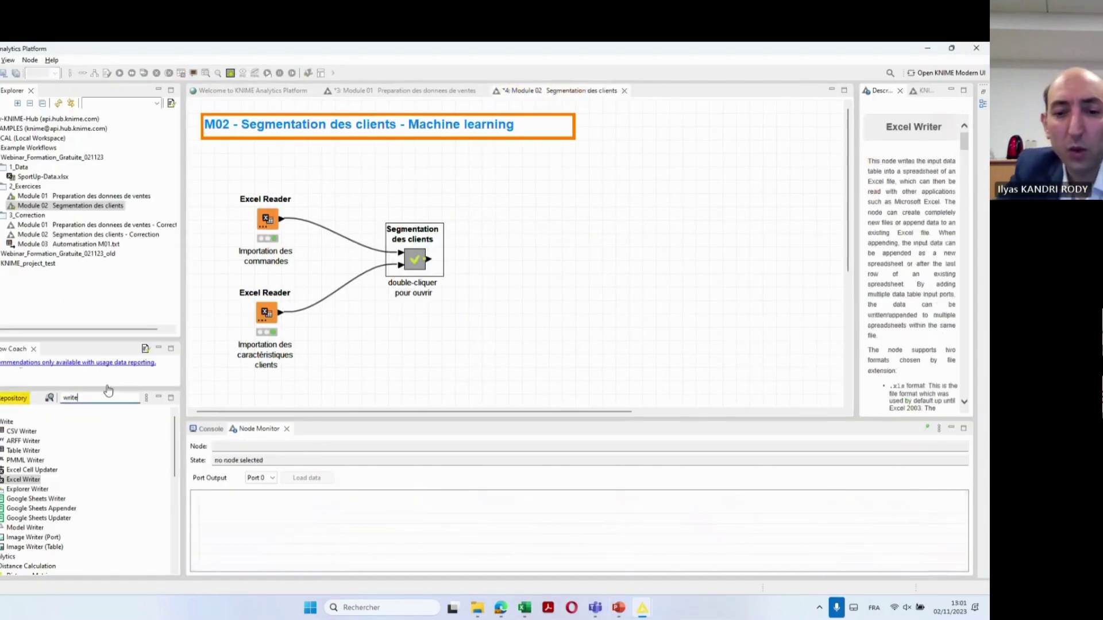
Search the node repository for date&t, add a Date&Time-based Row Filter to the workflow, and connect the Segmentation des clients output to it
text(da)
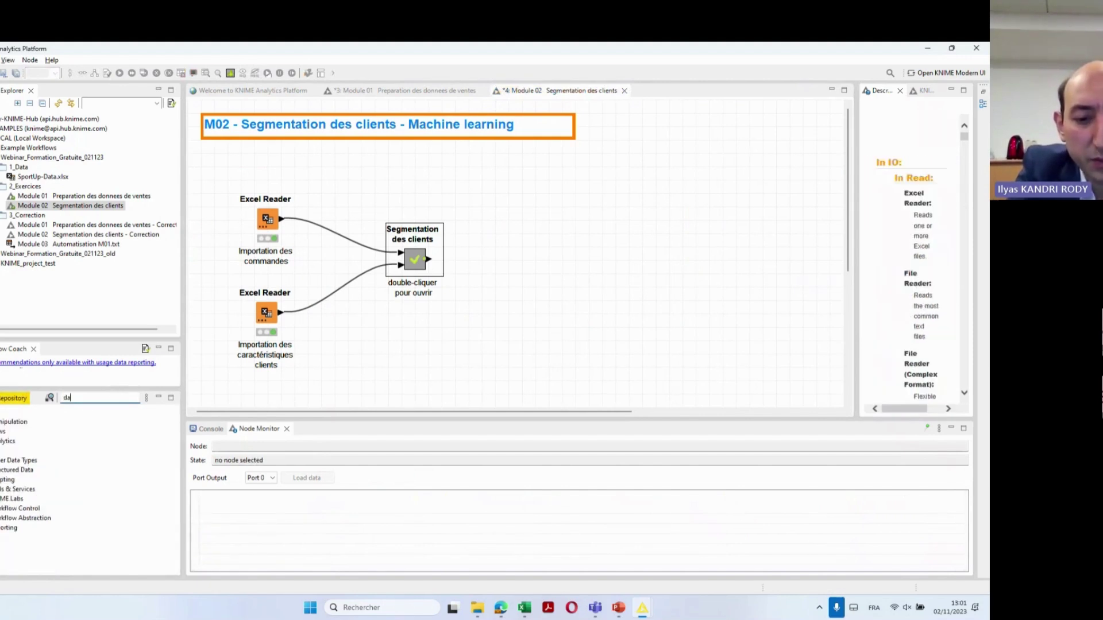
text(te&)
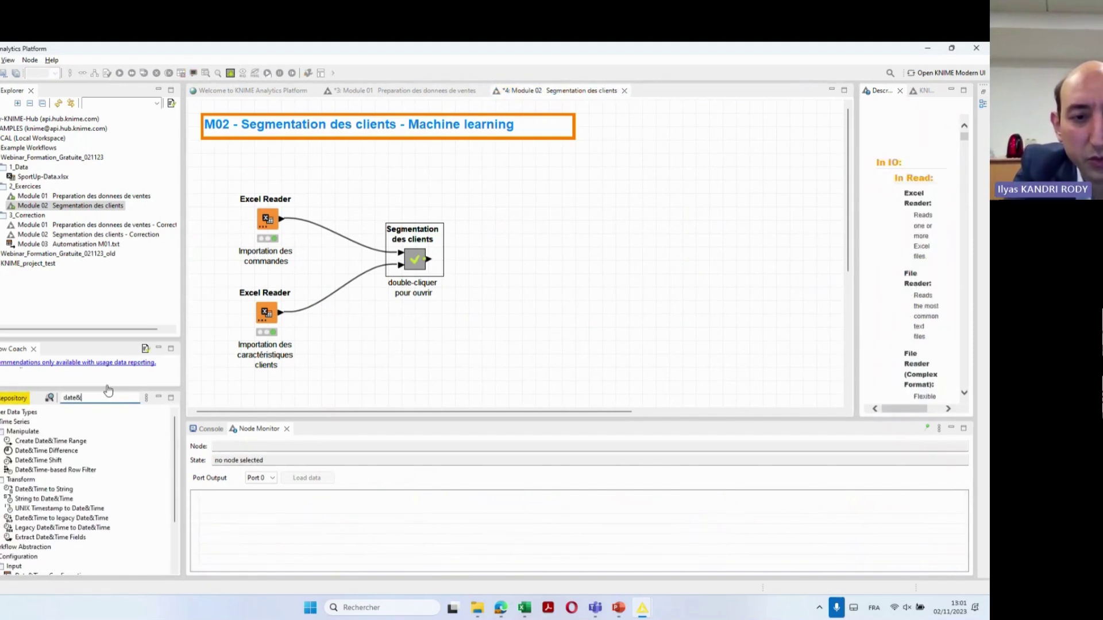
text(t)
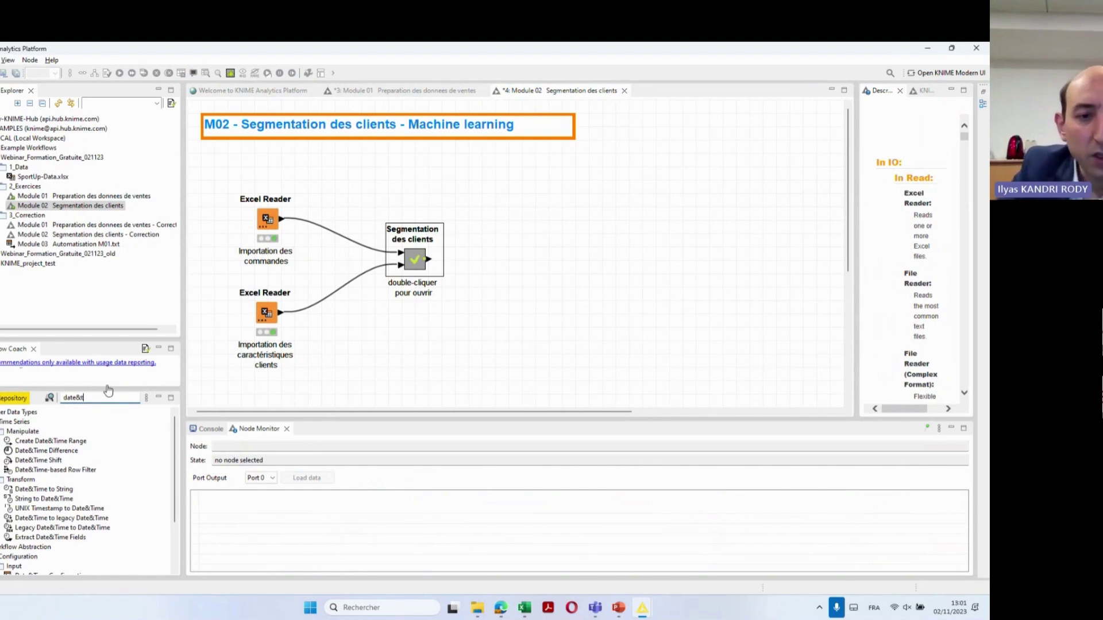
click(64, 471)
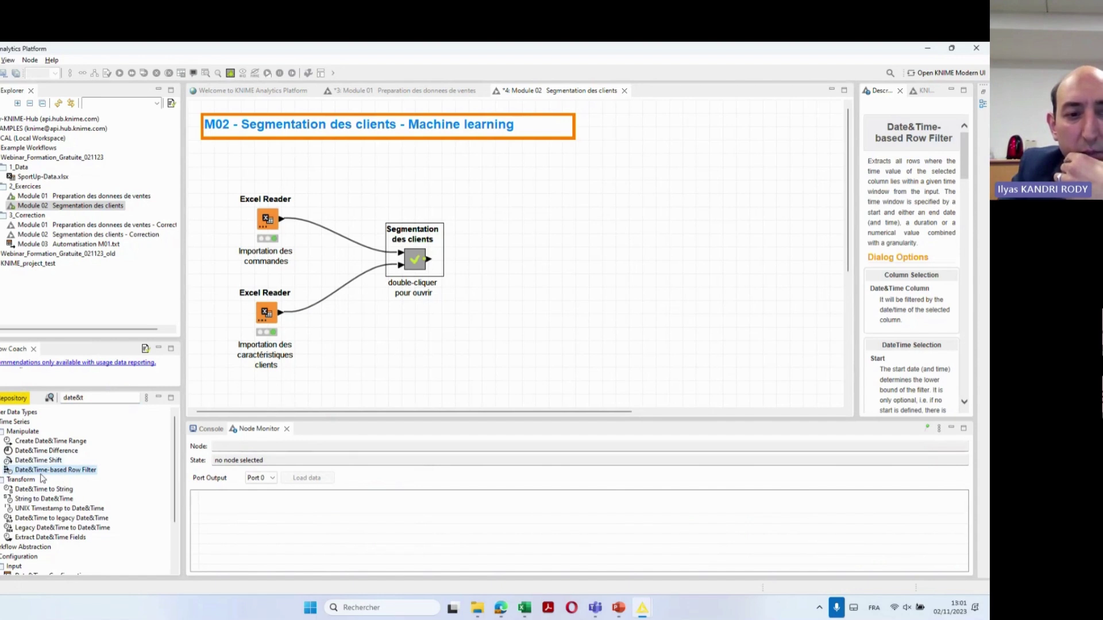
drag(60, 472, 547, 204)
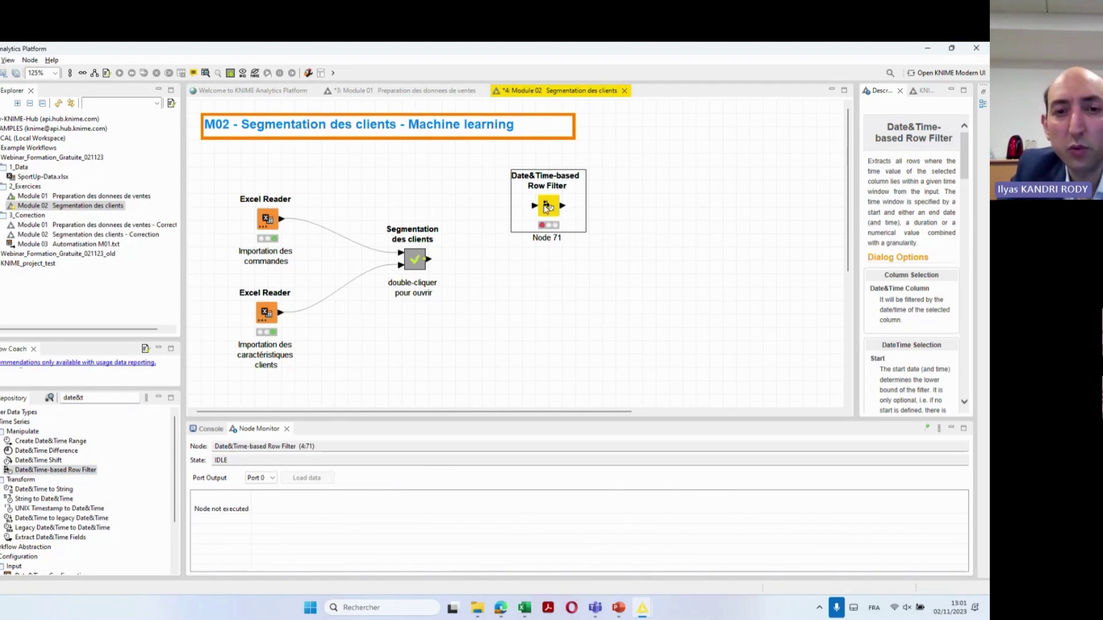
click(418, 266)
drag(429, 259, 533, 206)
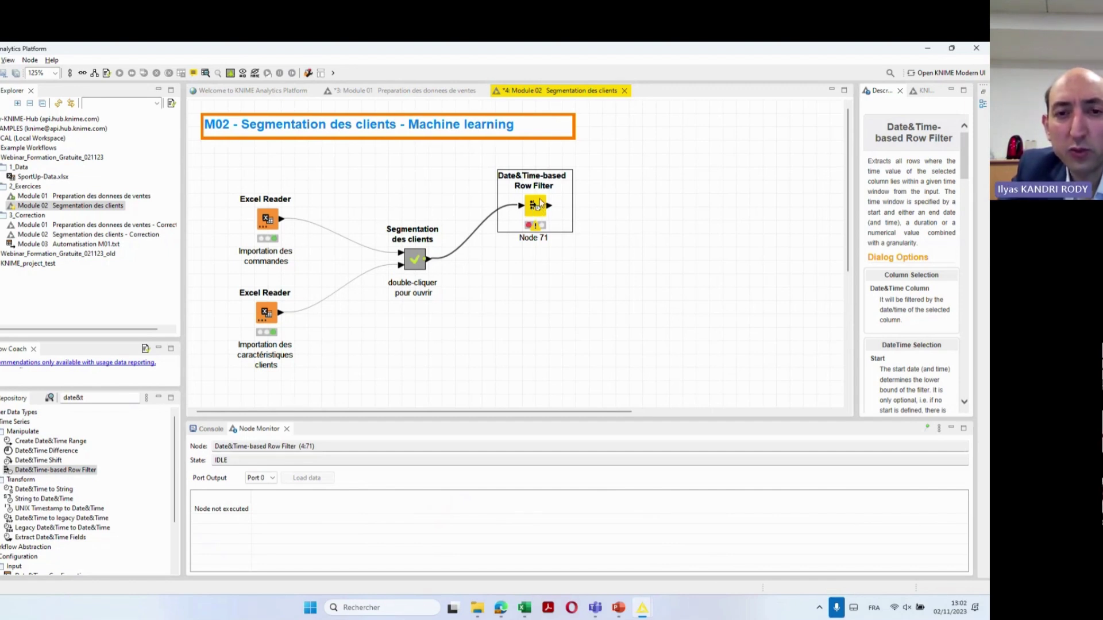
Open the Date&Time-based Row Filter configuration, check the expected workflow slide in PowerPoint, and set the filtered column to Date Commande
double_click(537, 206)
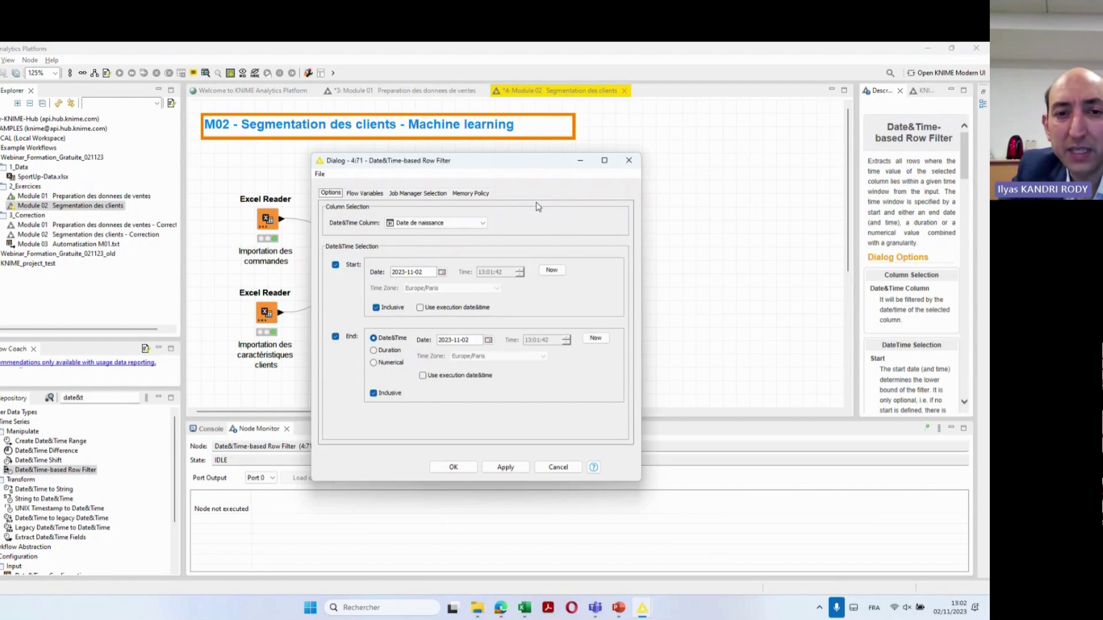
drag(477, 169, 748, 184)
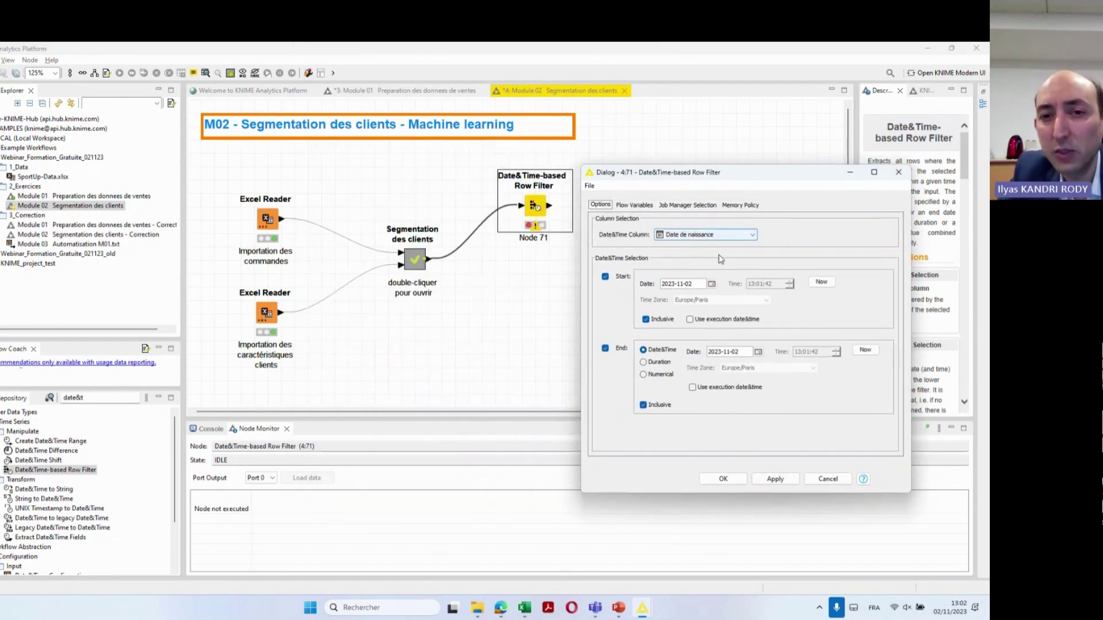
key(alt+Tab)
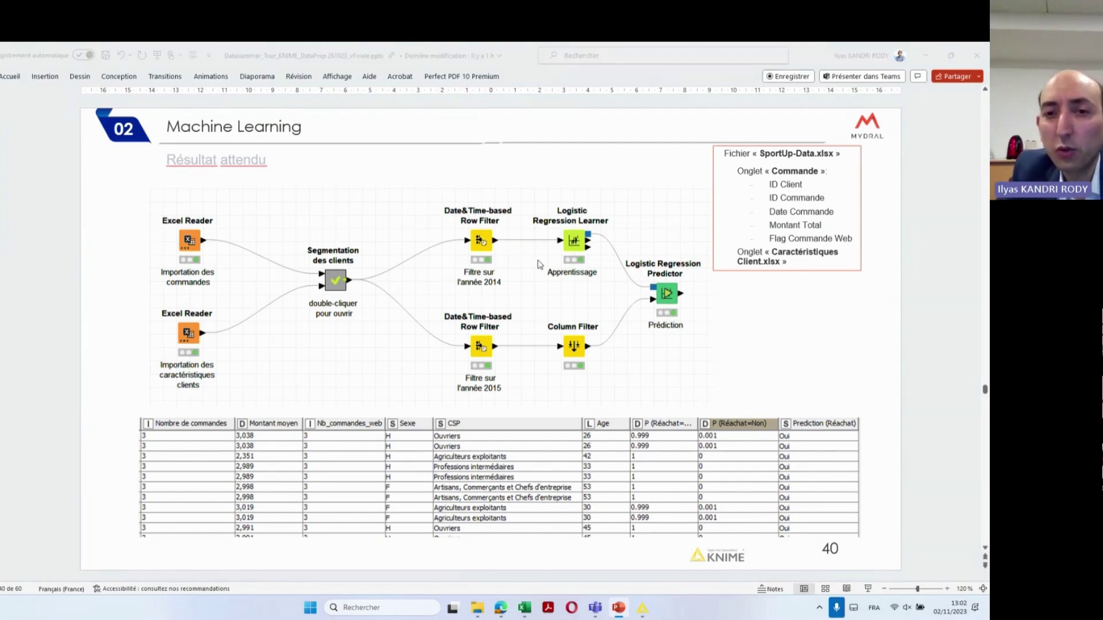
key(alt+Tab)
click(707, 234)
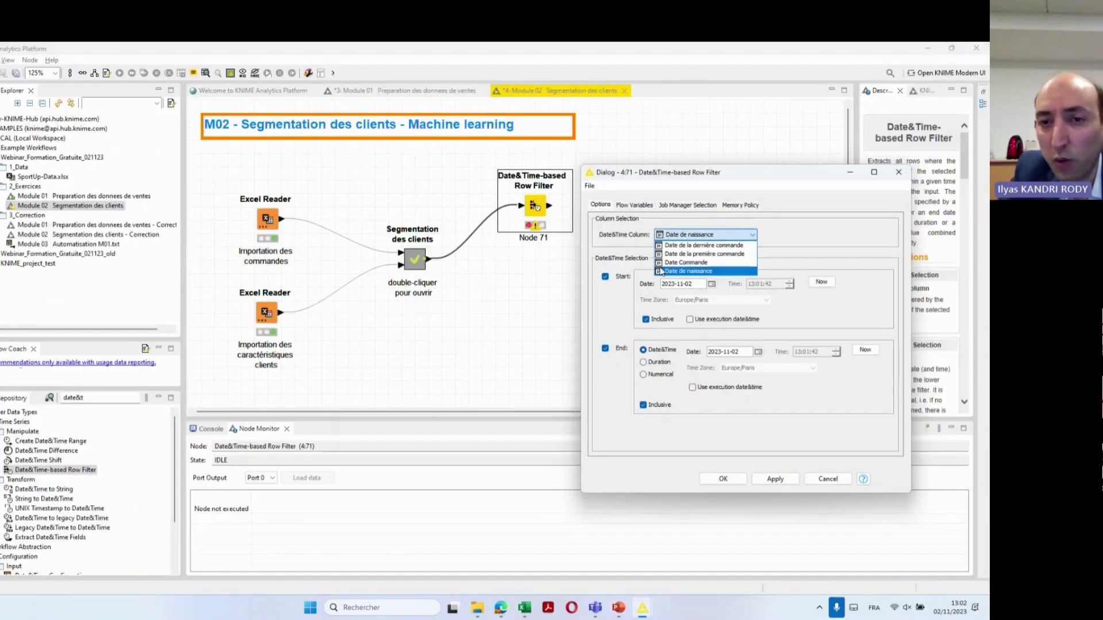
click(635, 240)
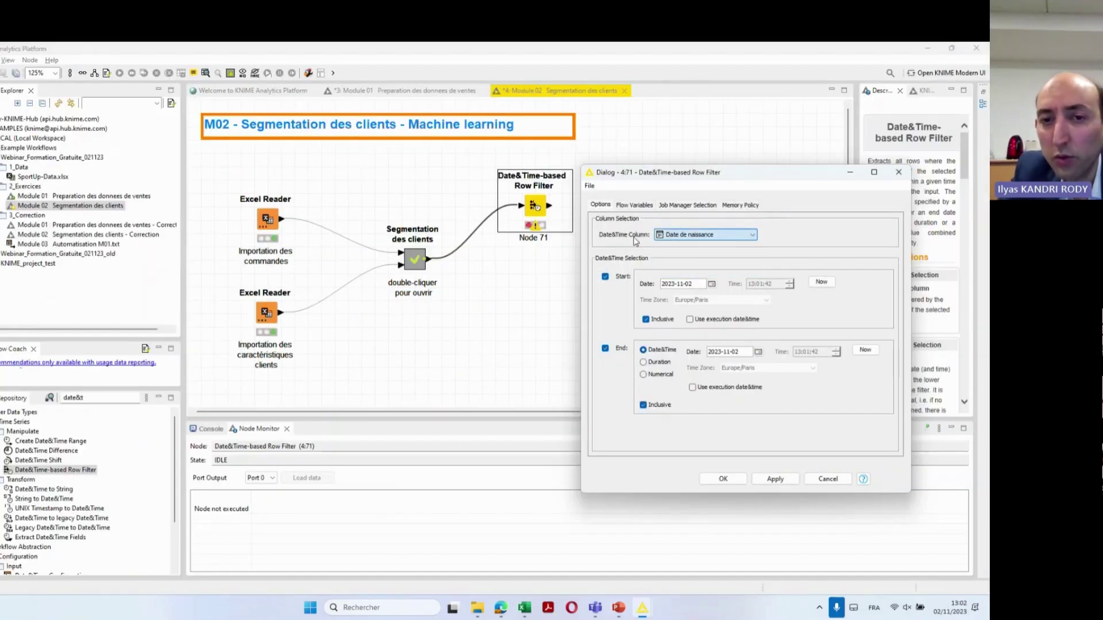
click(731, 235)
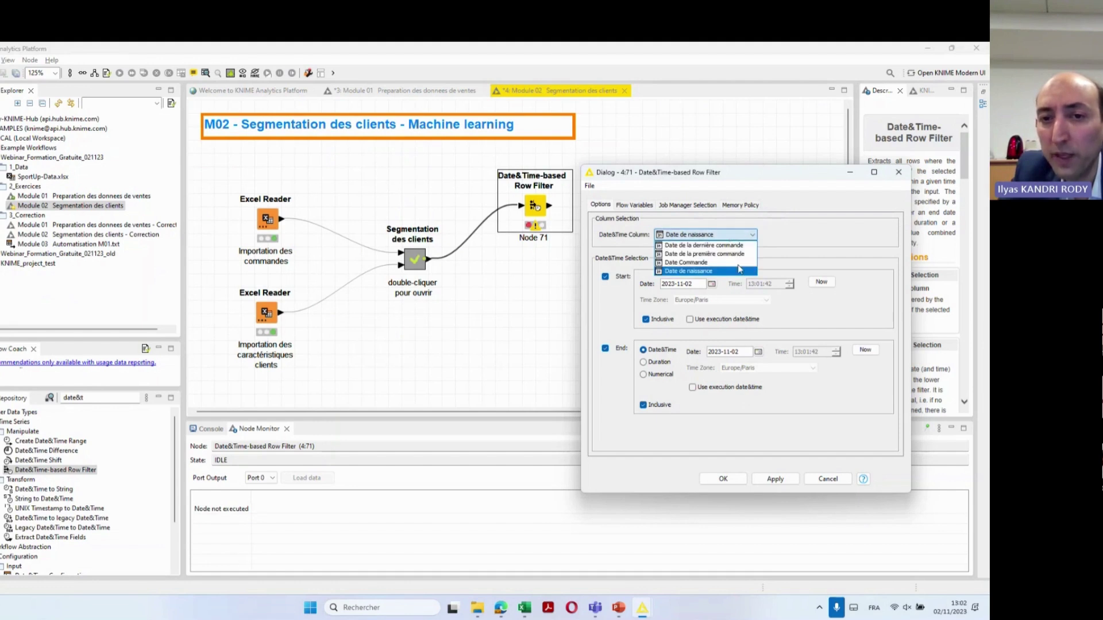
click(698, 263)
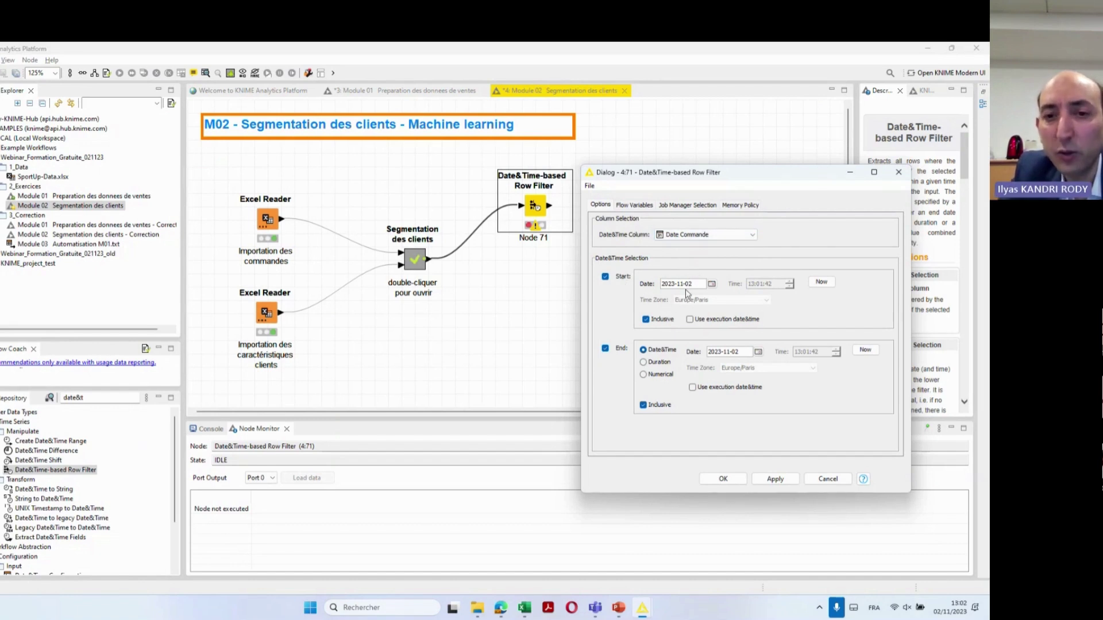
Check the filter year on the PowerPoint slide, return to KNIME, and set the filter's start date to 2014-01-01
key(alt+Tab)
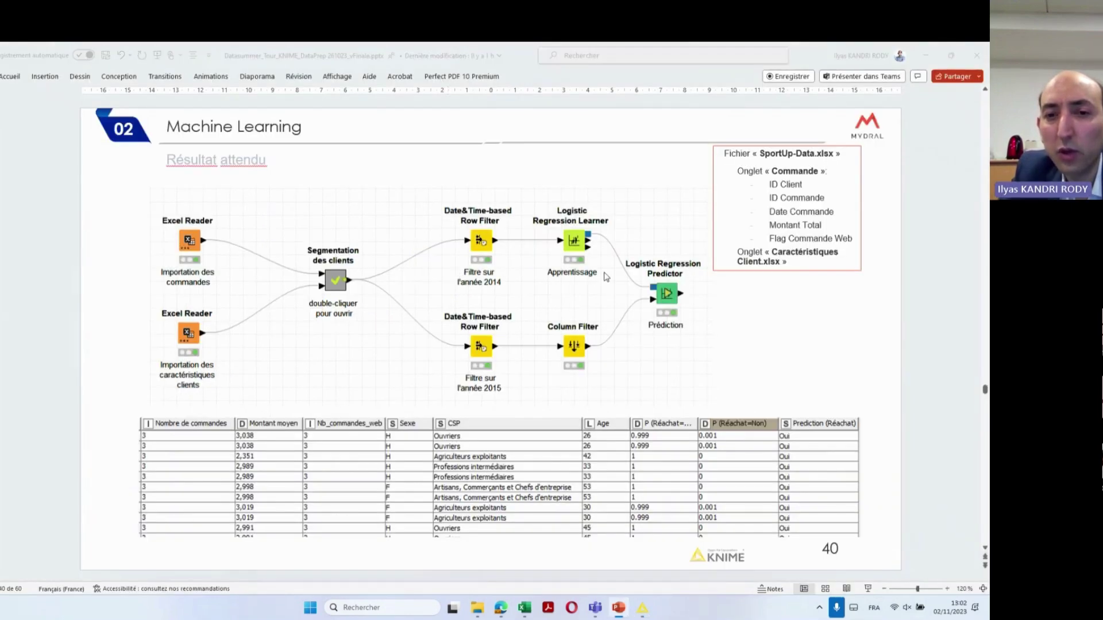
key(alt+Tab)
double_click(672, 285)
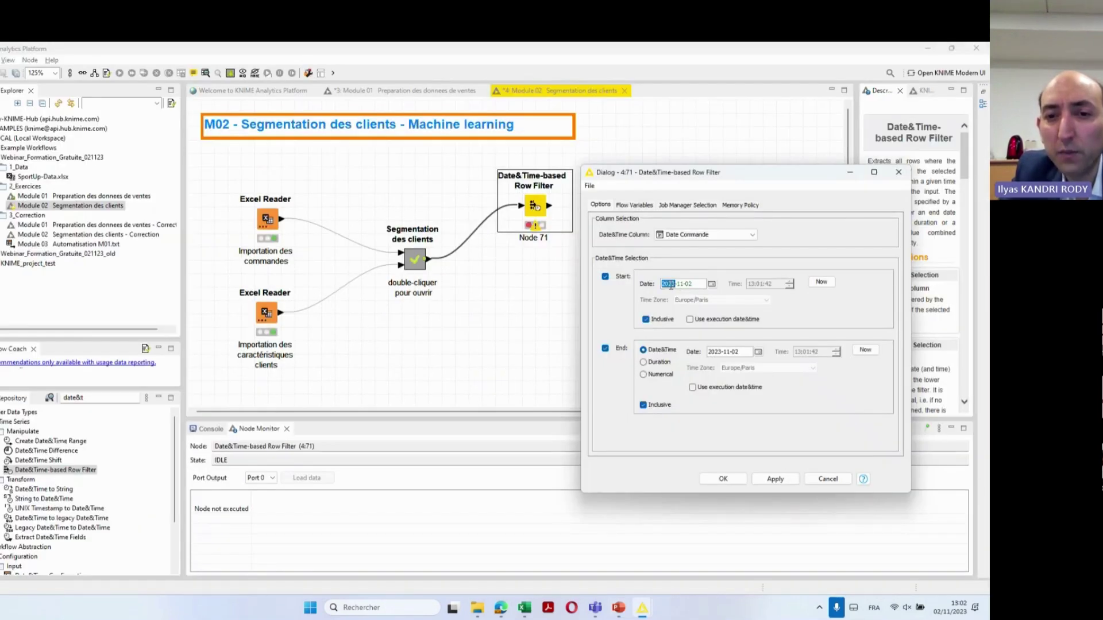
click(676, 284)
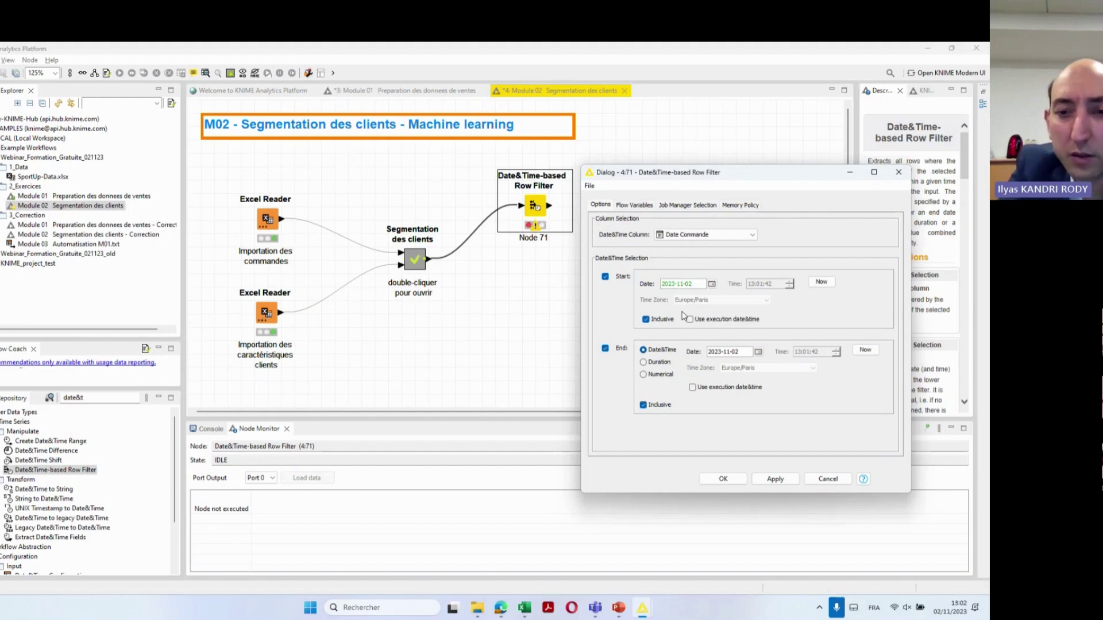
key(BackSpace)
key(BackSpace)
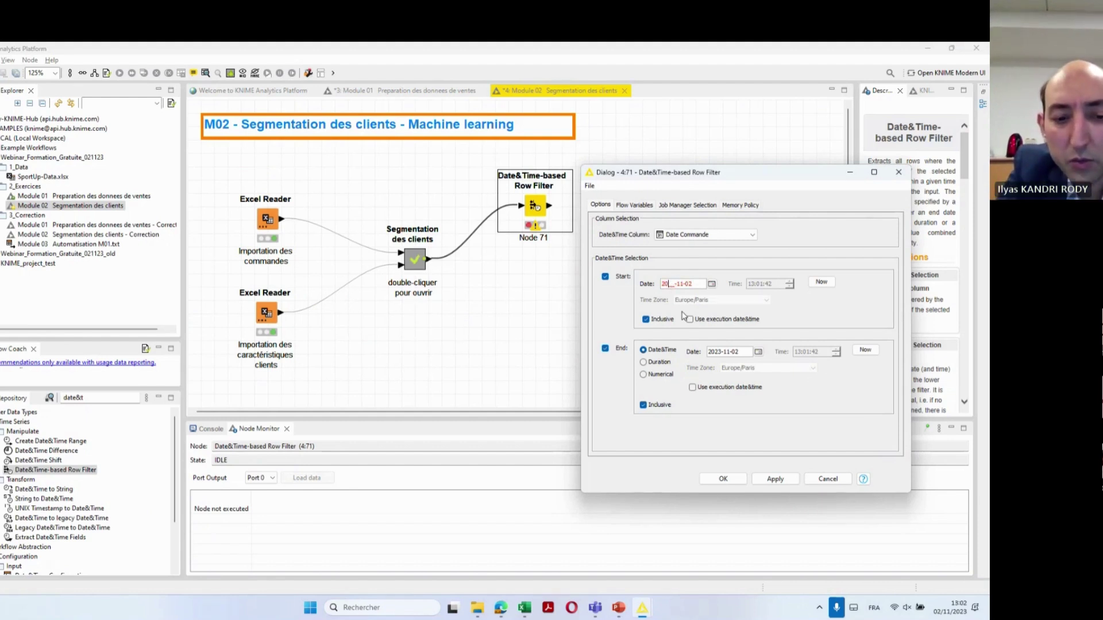
text(14)
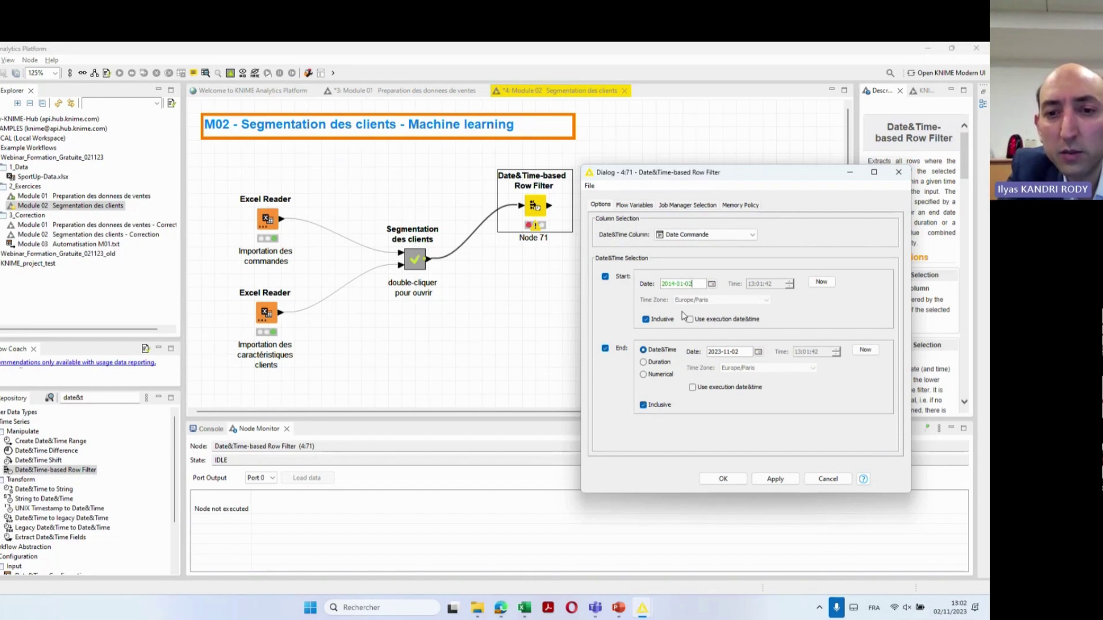
key(BackSpace)
key(BackSpace)
text(01)
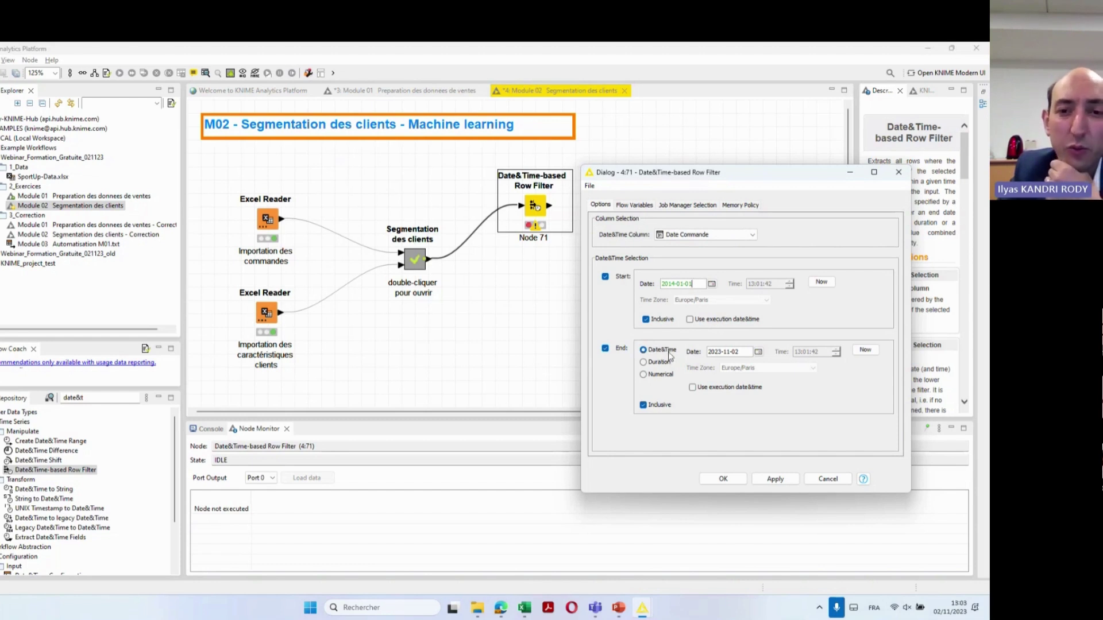
Define the filter's end as a numerical span of 1 with Years granularity, and confirm the configuration
click(645, 376)
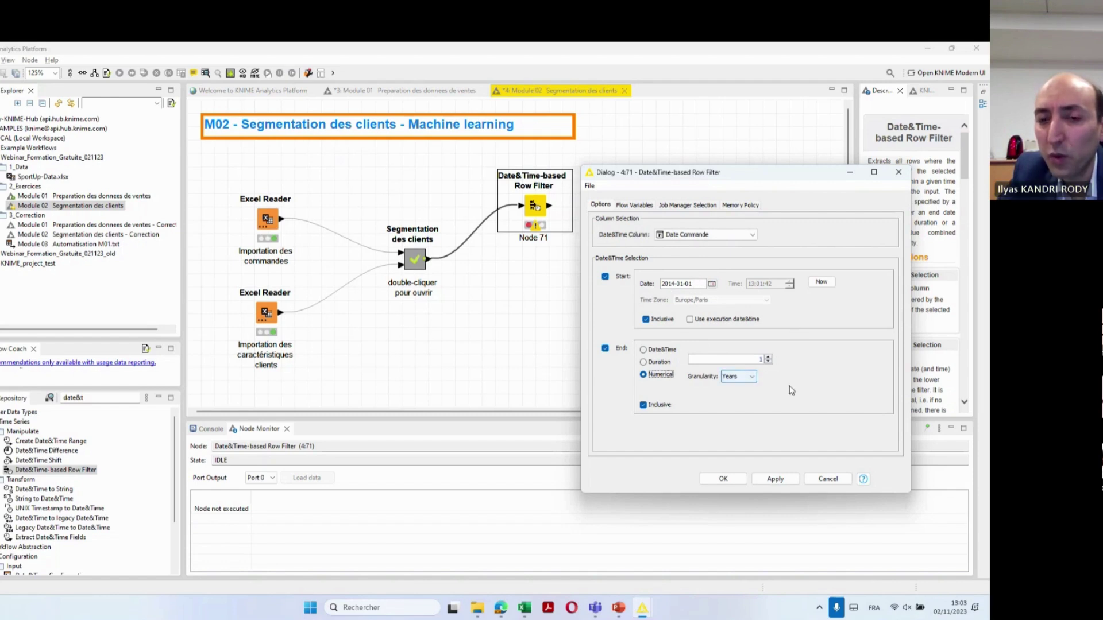
click(752, 377)
click(740, 400)
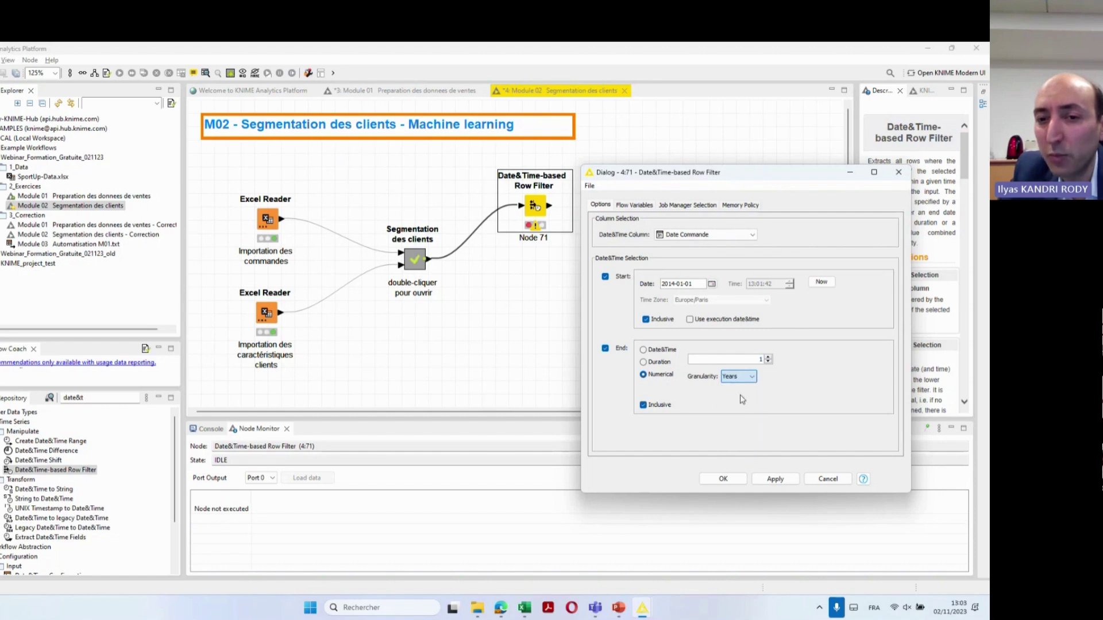
click(748, 380)
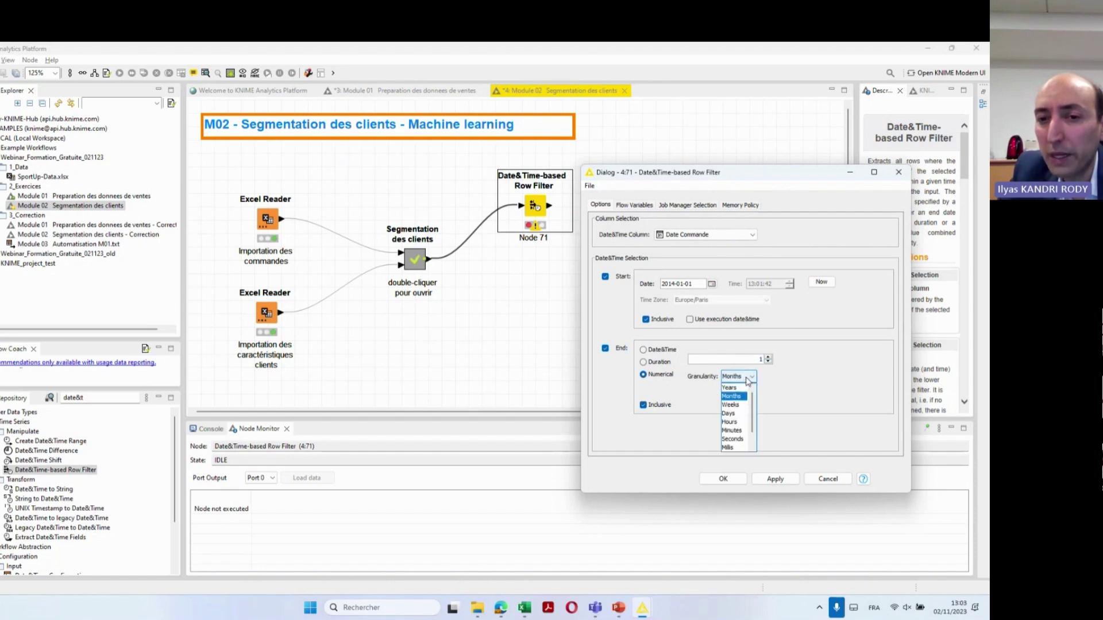
click(733, 390)
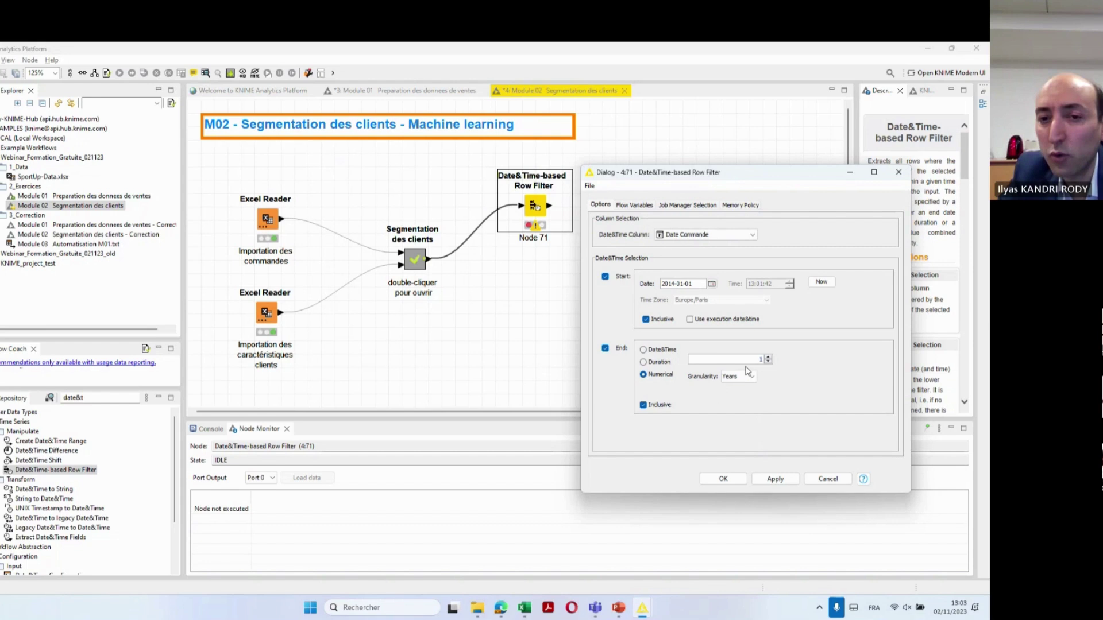
click(723, 479)
Label the Date&Time-based Row Filter node Année 2014
click(547, 238)
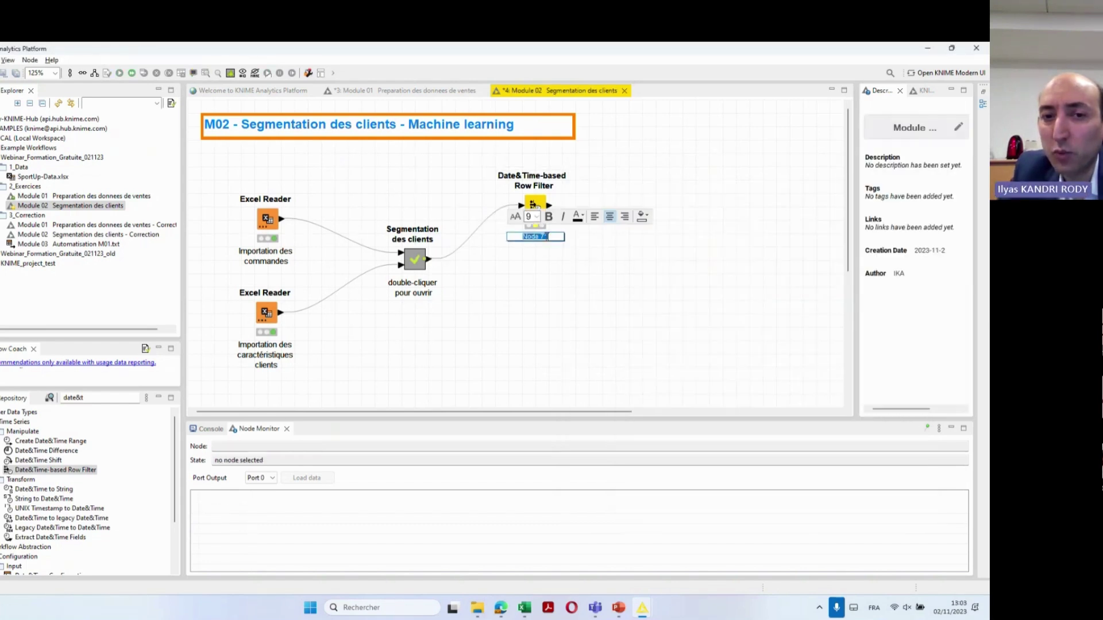
text(Ann)
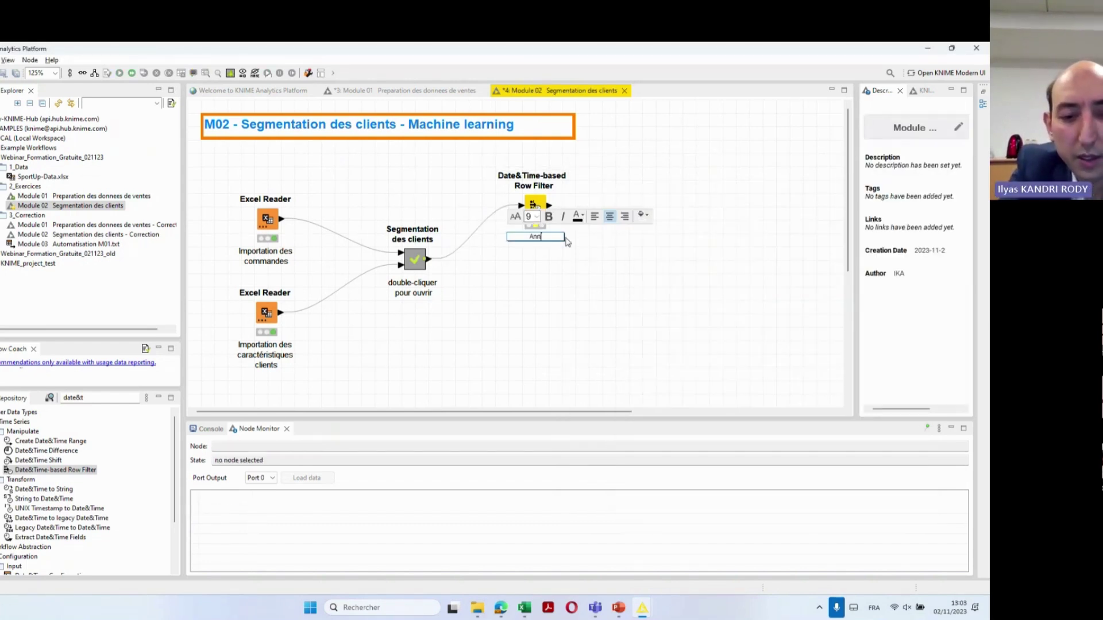
text(ée 201)
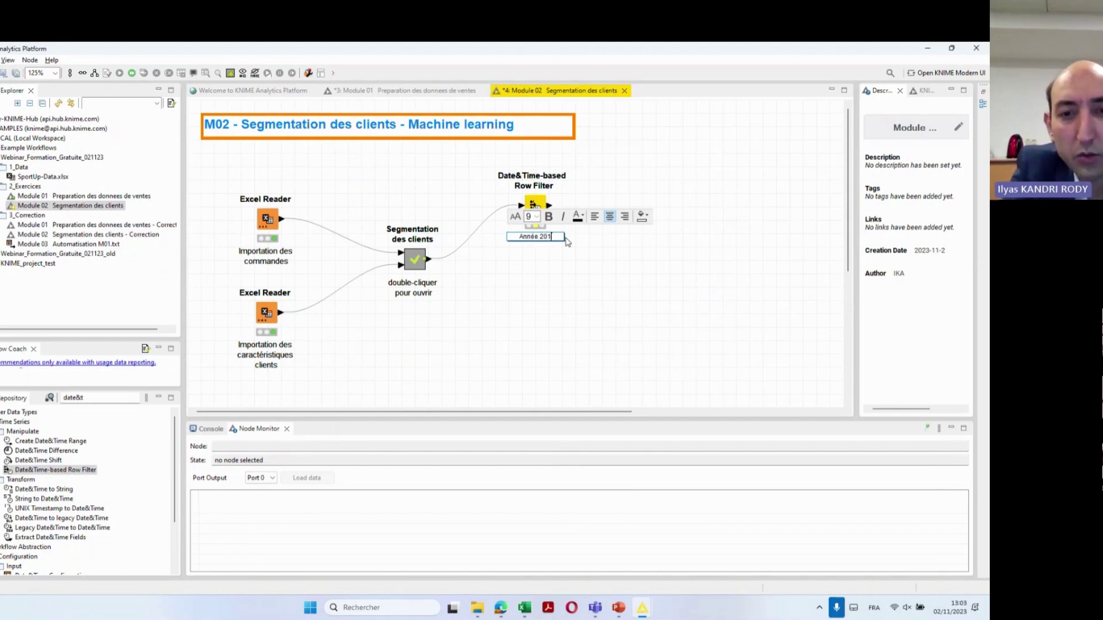
text(4)
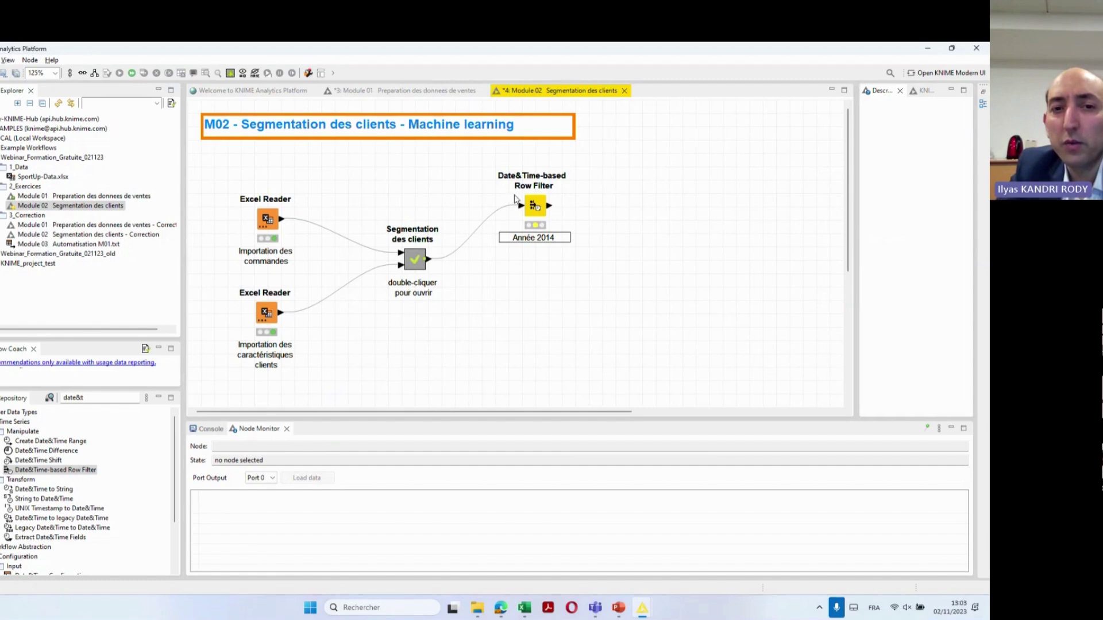
Execute the Année 2014 row filter and view its output through to the Réachat column in the Node Monitor
click(537, 203)
click(131, 73)
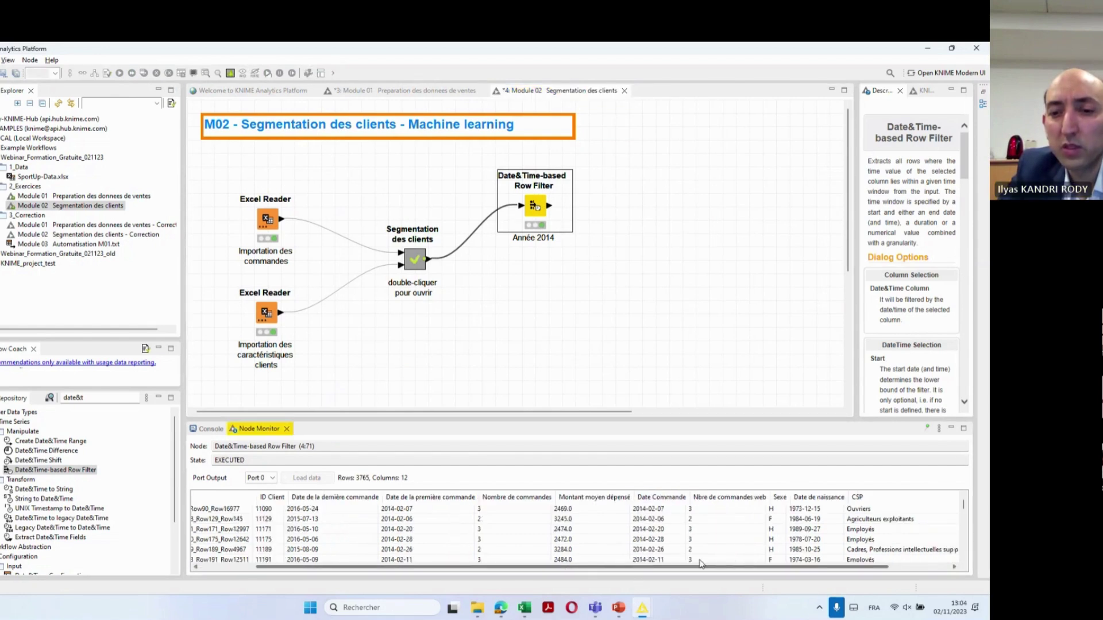
drag(635, 567, 758, 567)
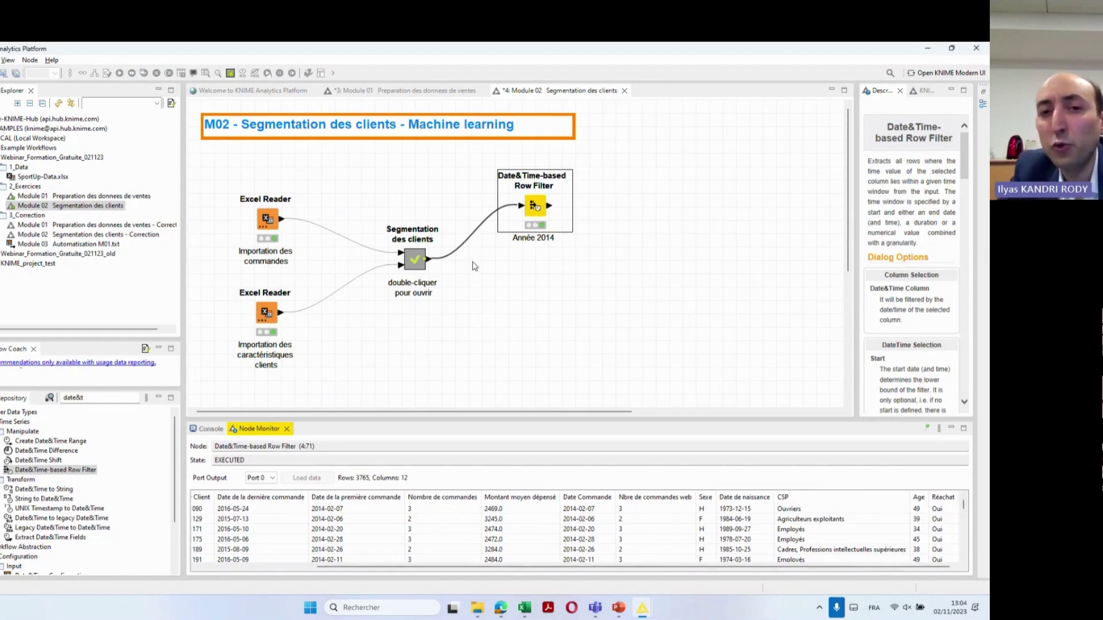
Duplicate the Année 2014 row filter, place the copy directly below it, and connect the Segmentation des clients output to the copy
click(550, 270)
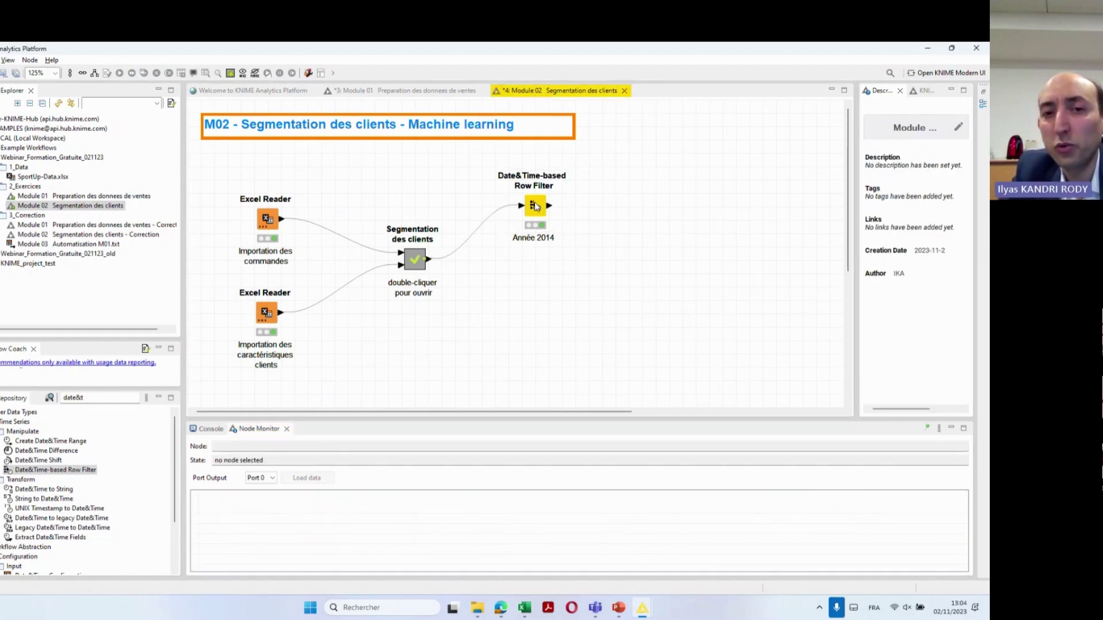
click(535, 206)
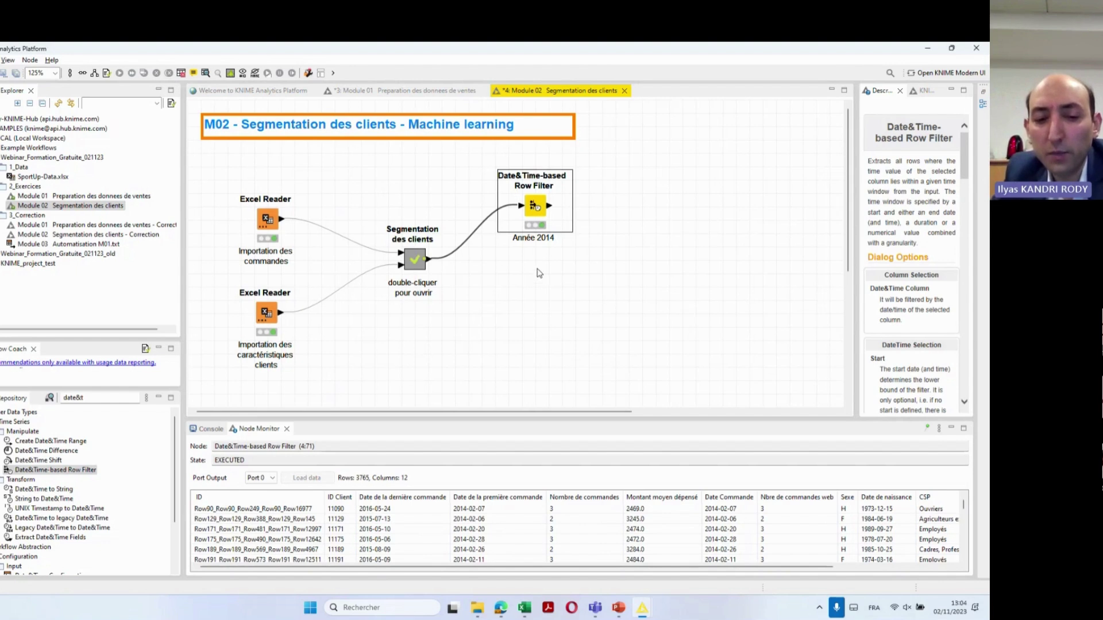
key(ctrl+c)
key(ctrl+v)
drag(610, 290, 530, 304)
click(435, 265)
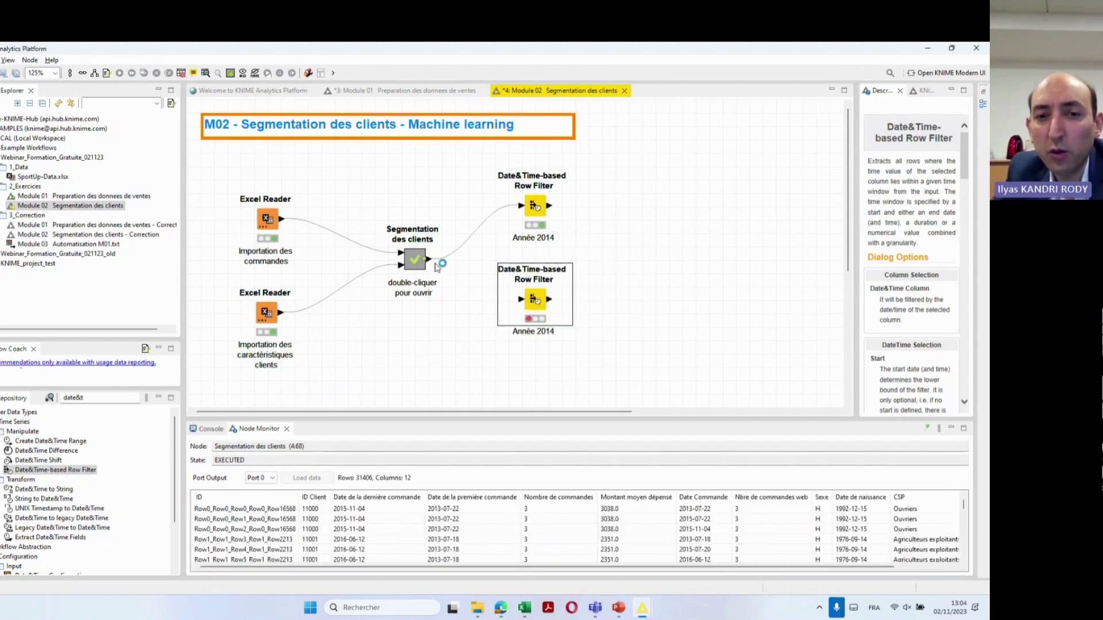
drag(434, 265, 519, 299)
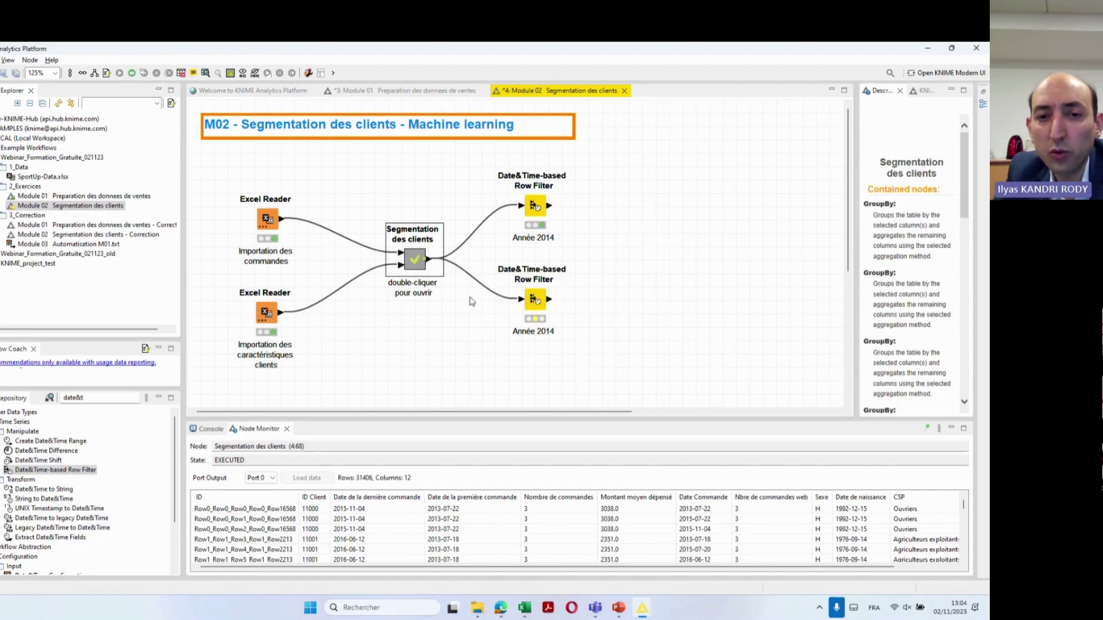
Set the duplicated row filter's start date to 2015-01-01, check it against the PowerPoint slide, and confirm the configuration
double_click(534, 300)
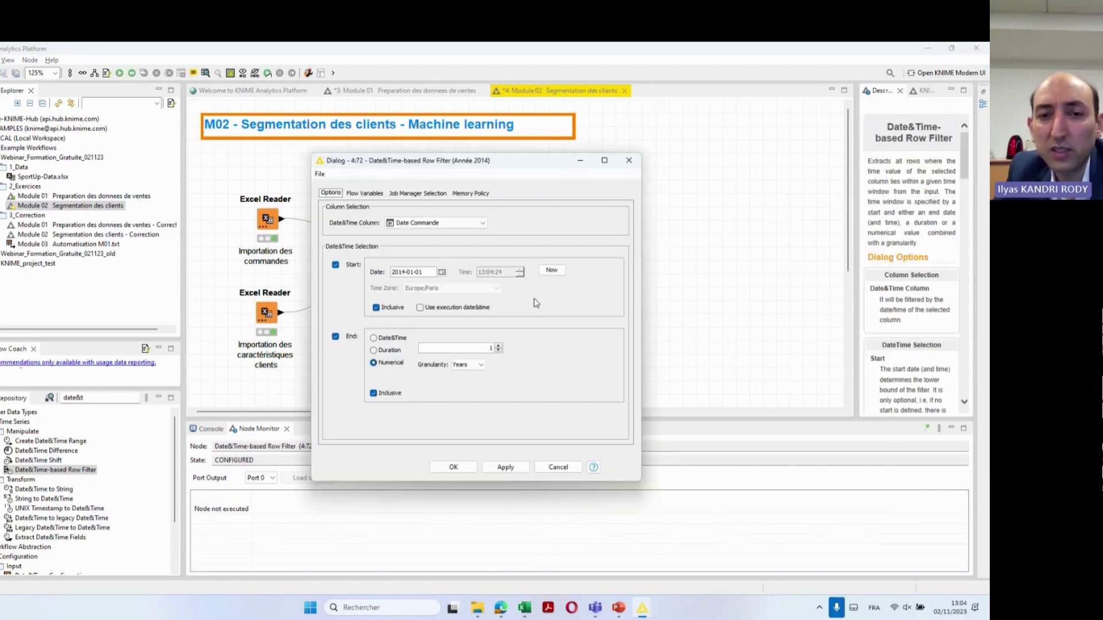
click(405, 270)
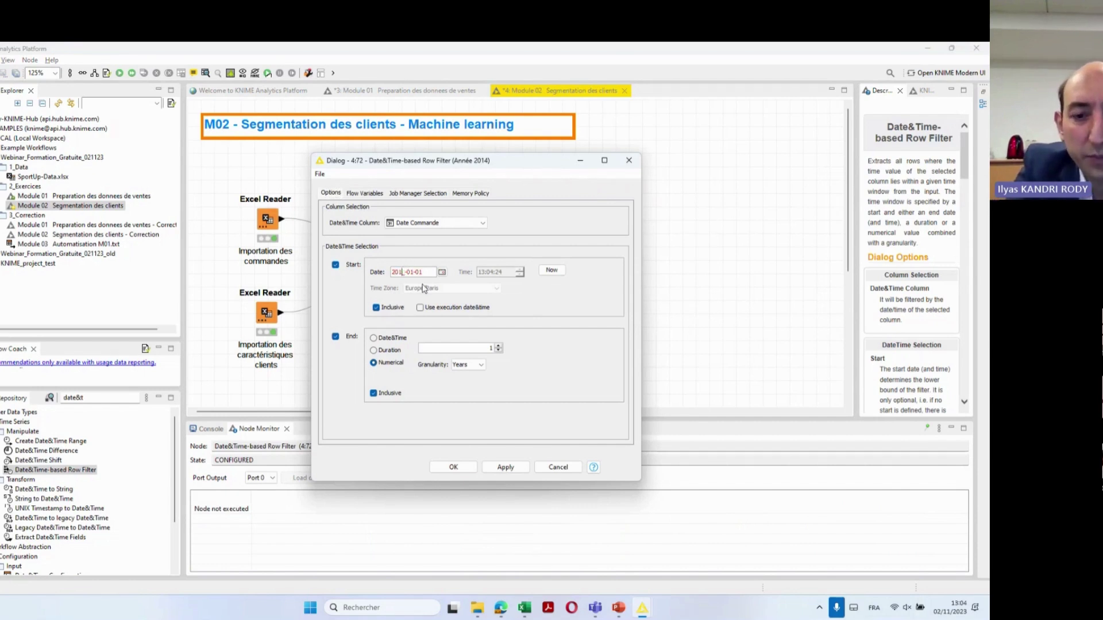
text(5)
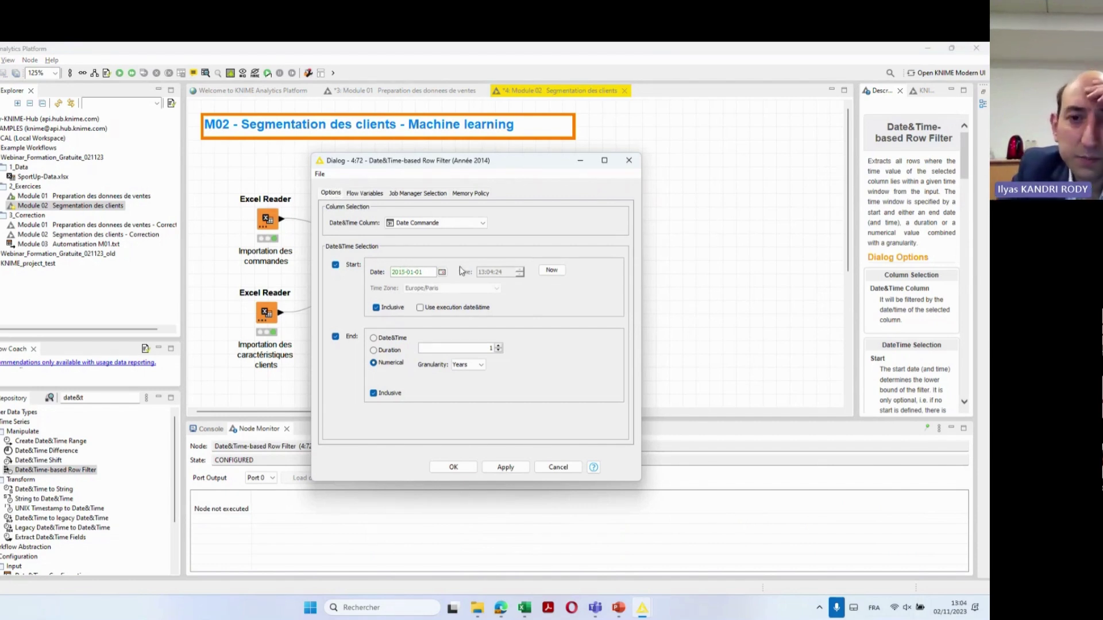
drag(493, 162, 786, 175)
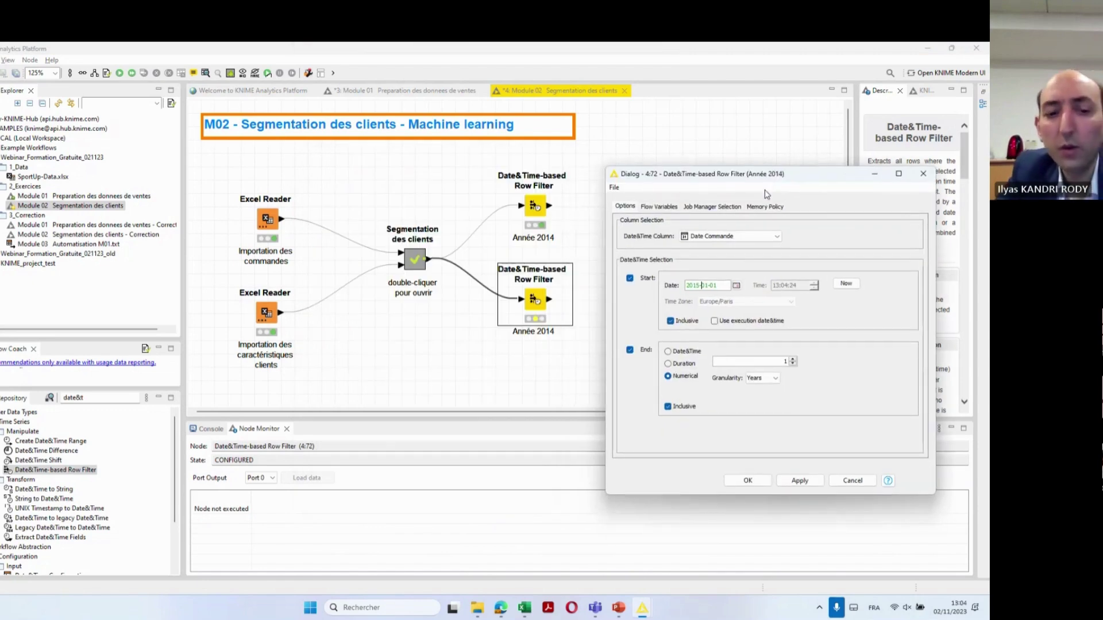
key(alt+Tab)
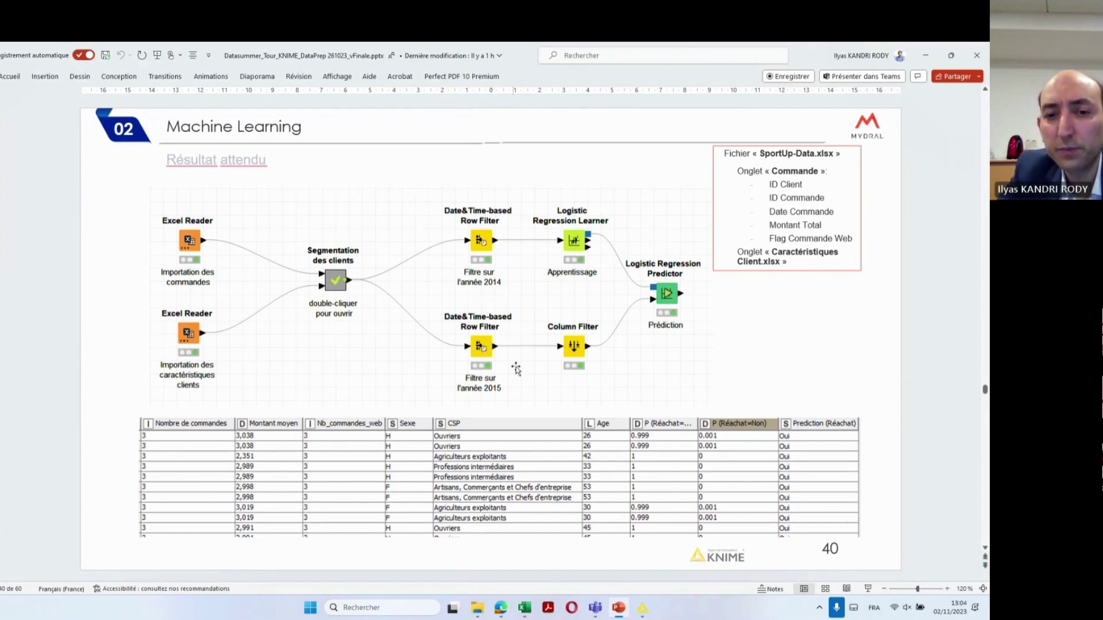
key(alt+Tab)
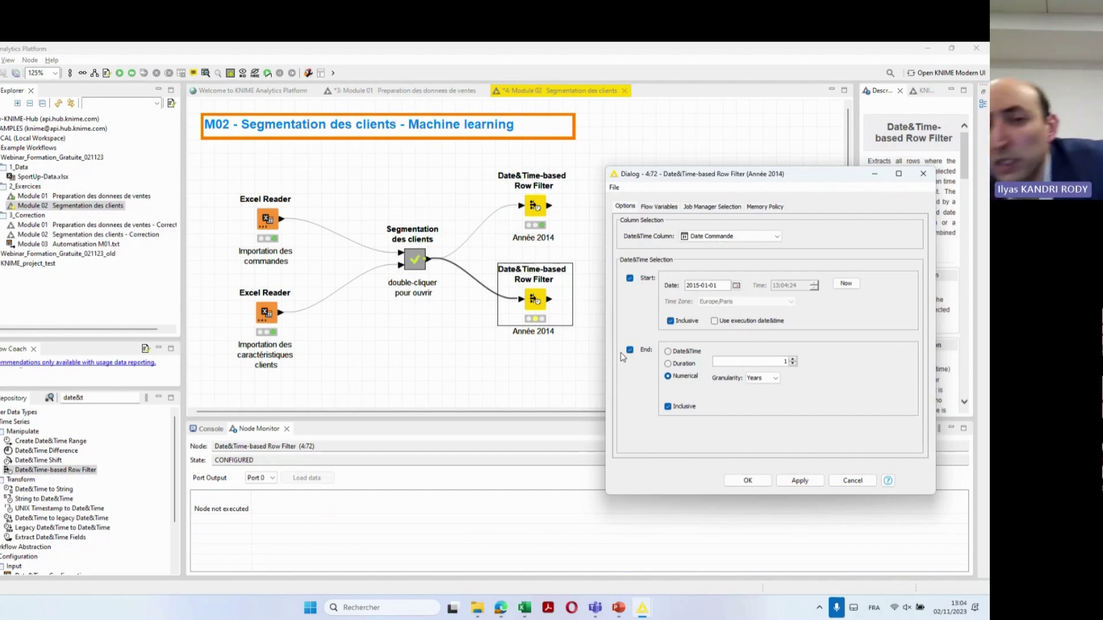
click(756, 482)
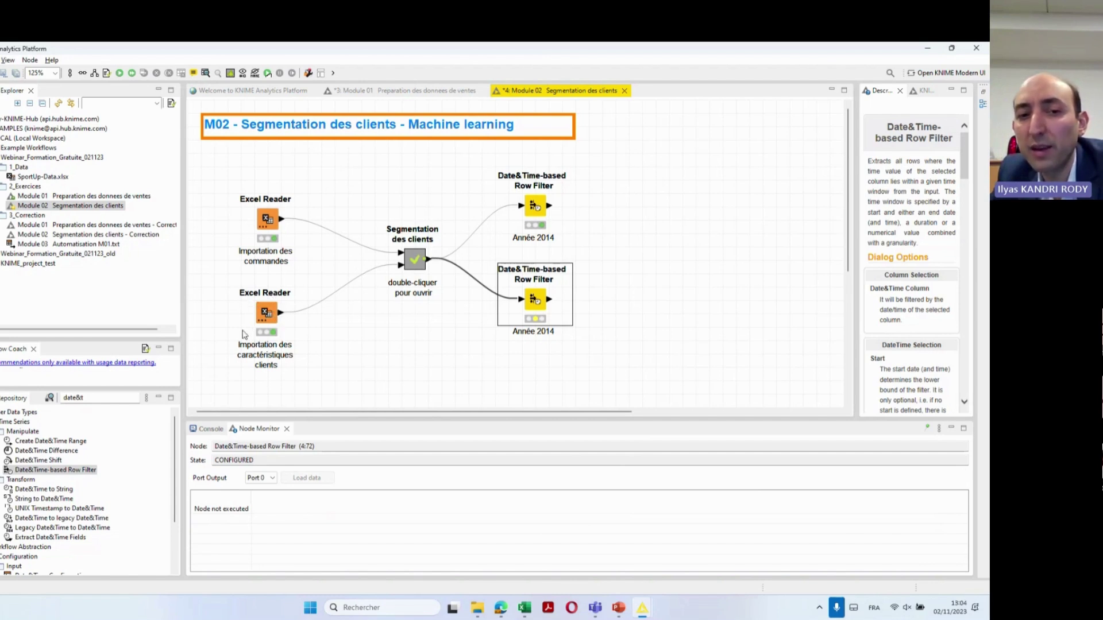
Review the sheet selection and data preview in the Importation des caractéristiques clients Excel Reader, keeping the Caractéristiques Client sheet
double_click(266, 313)
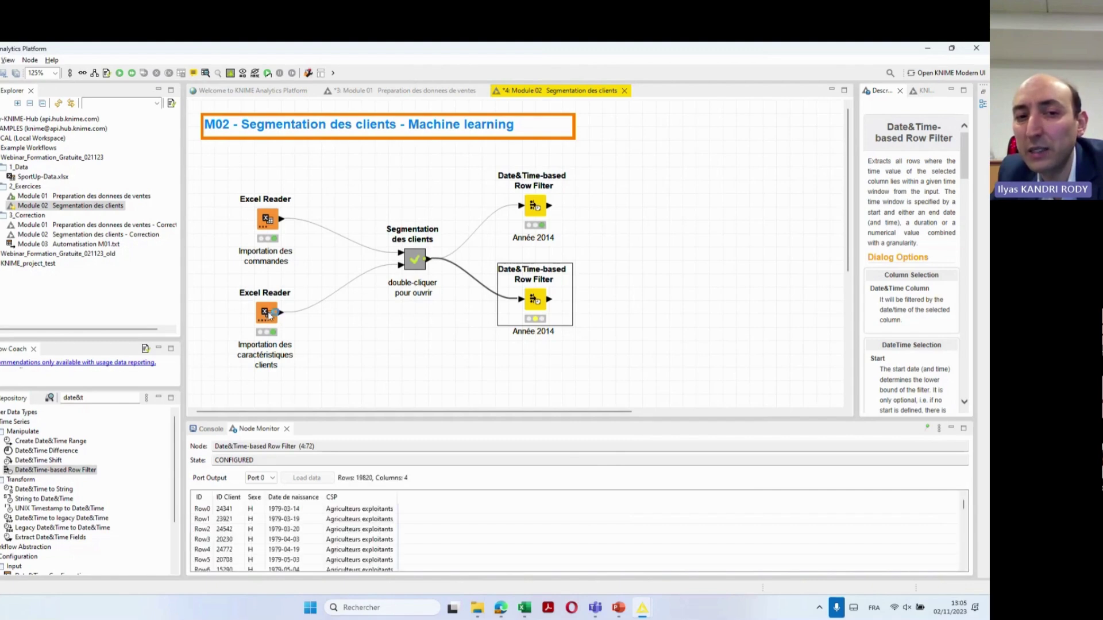
drag(333, 51, 561, 55)
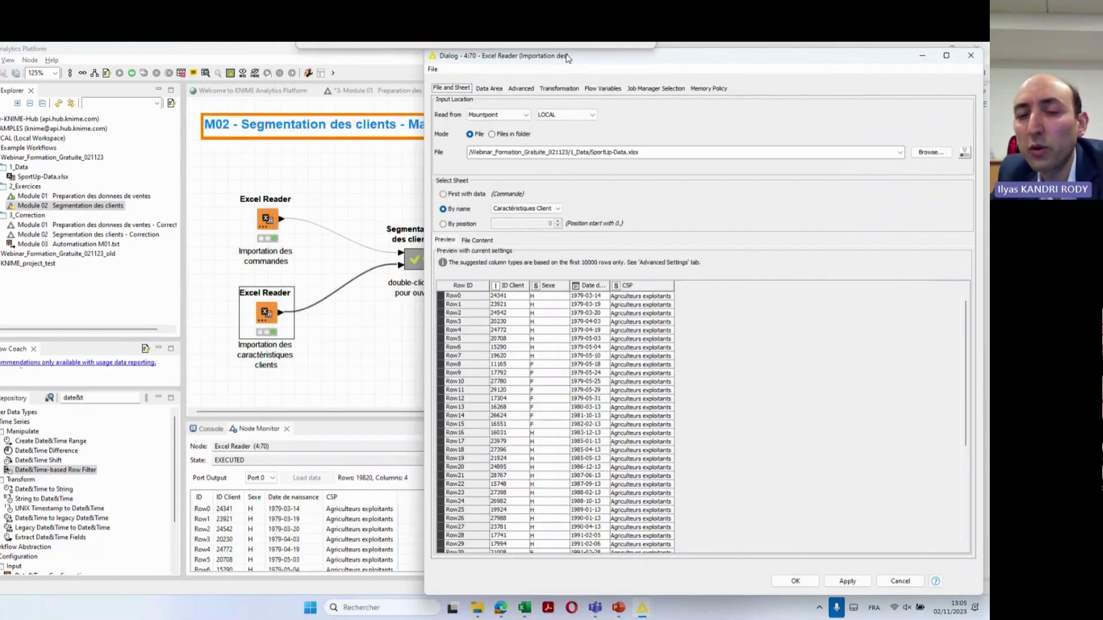
click(546, 213)
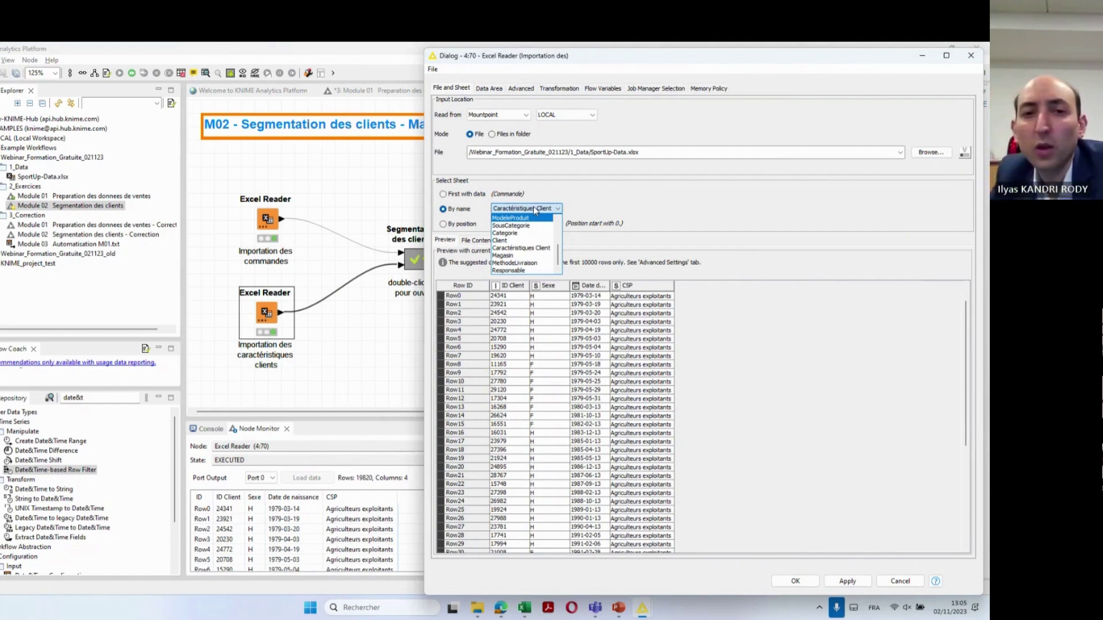
click(622, 221)
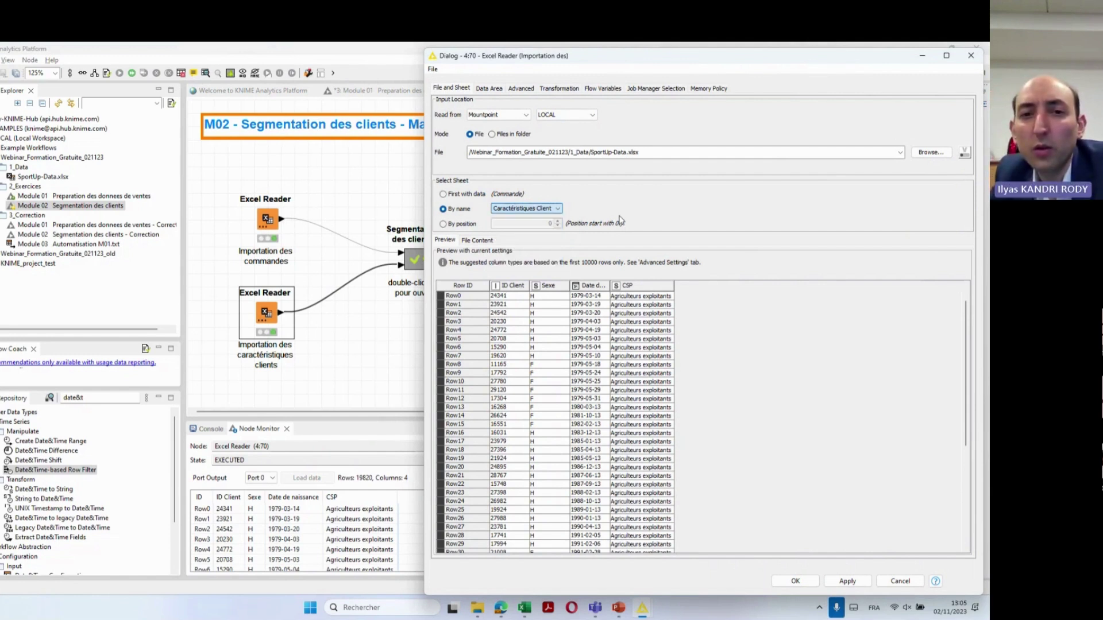
click(801, 583)
click(541, 356)
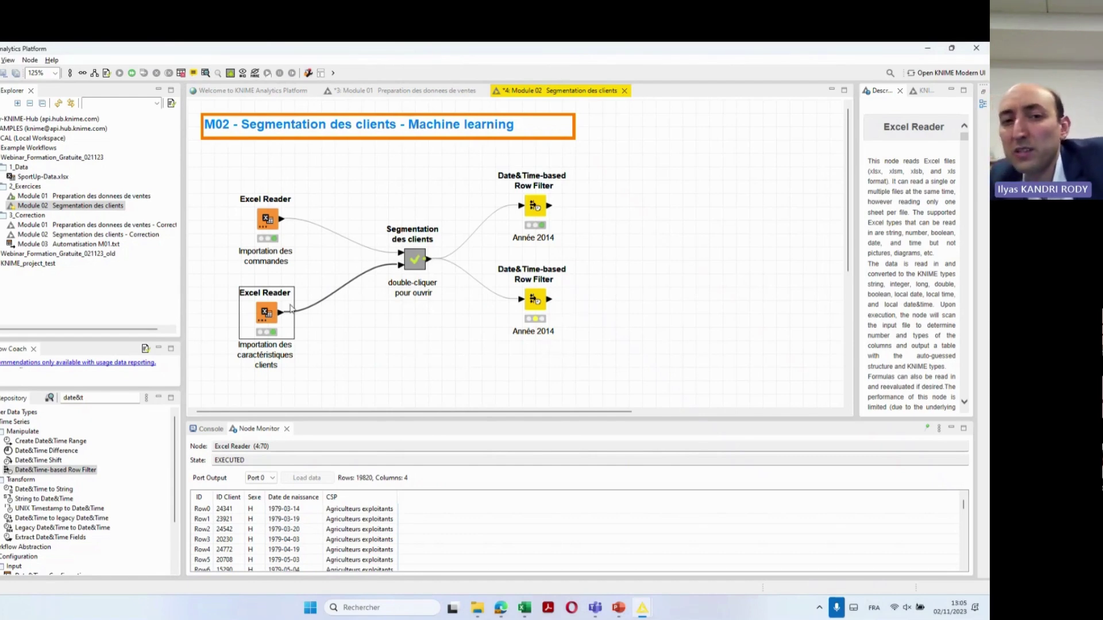
double_click(270, 313)
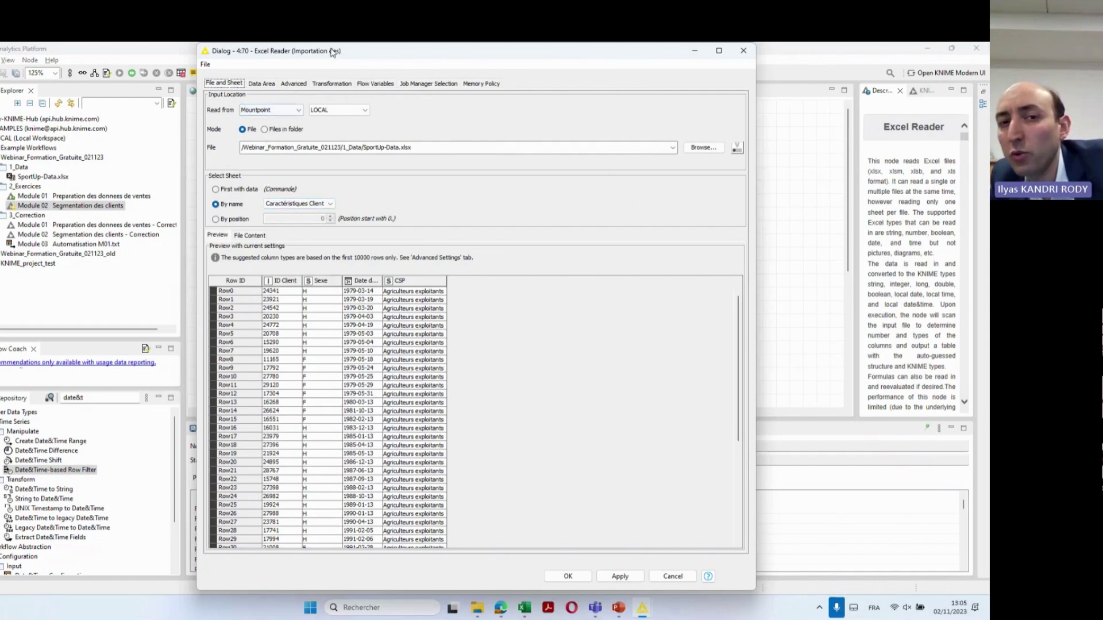
drag(287, 51, 485, 67)
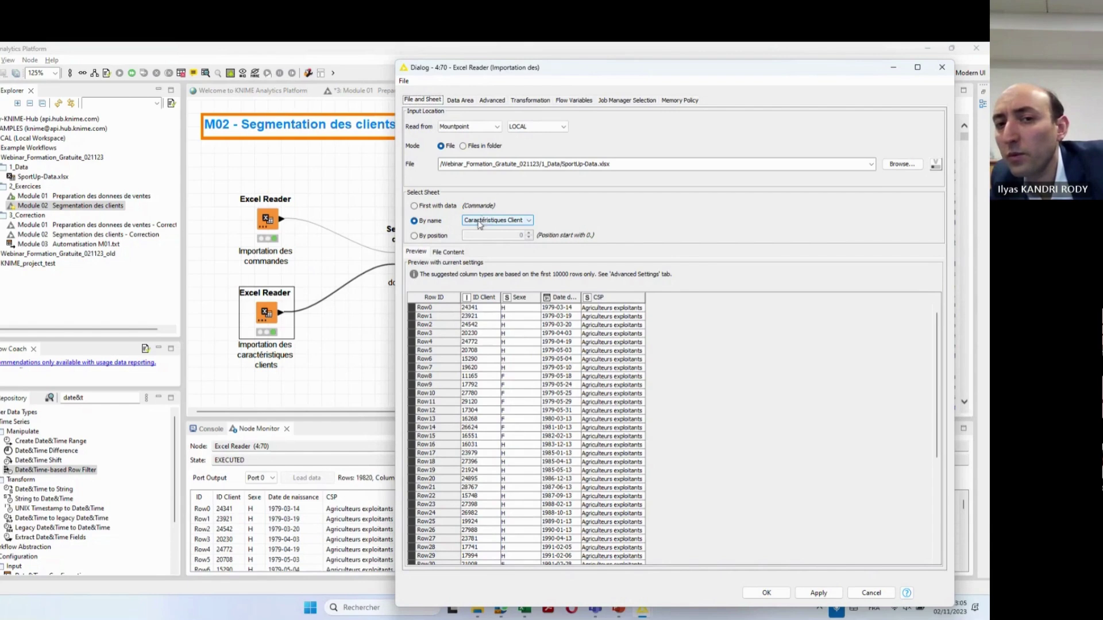
click(766, 593)
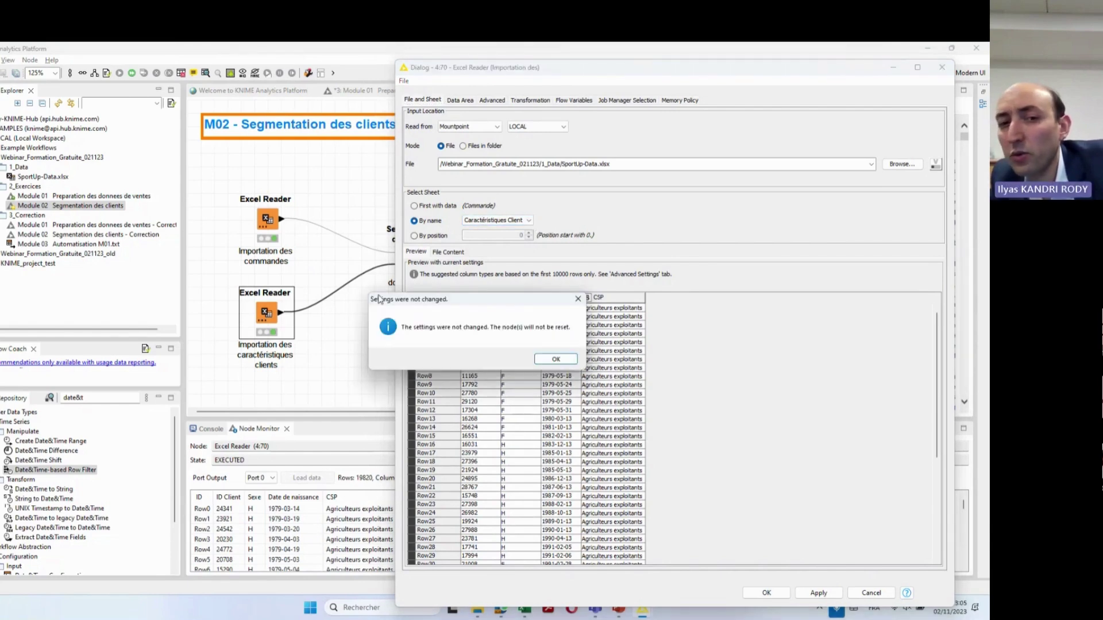
click(560, 359)
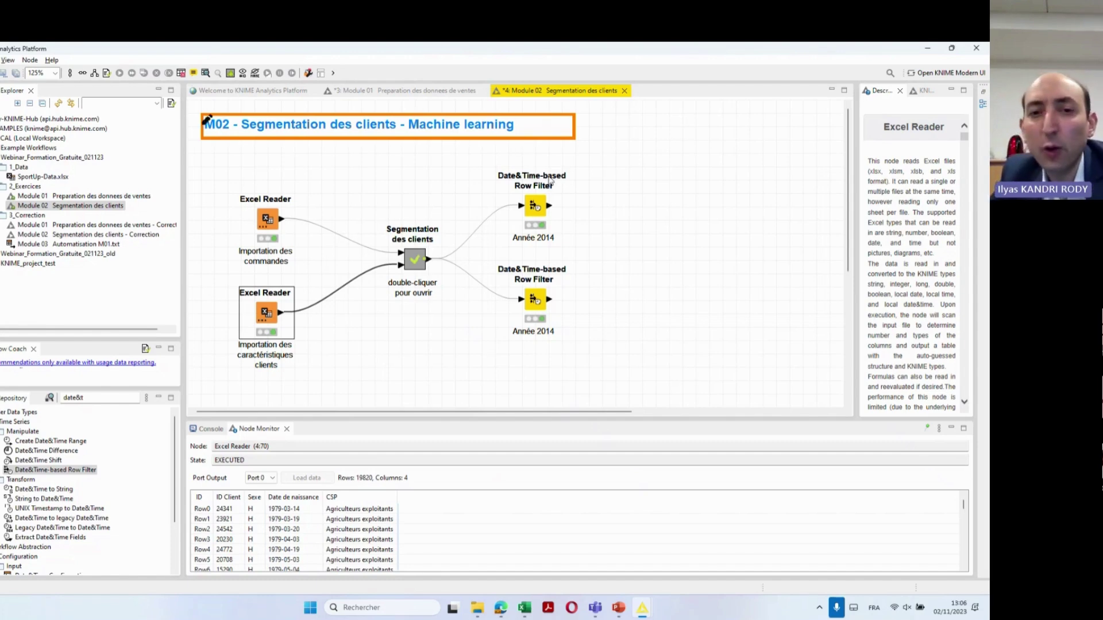
View the upper Année 2014 row filter's output and compare the workflow with the expected result on the PowerPoint slide
click(531, 213)
key(alt+Tab)
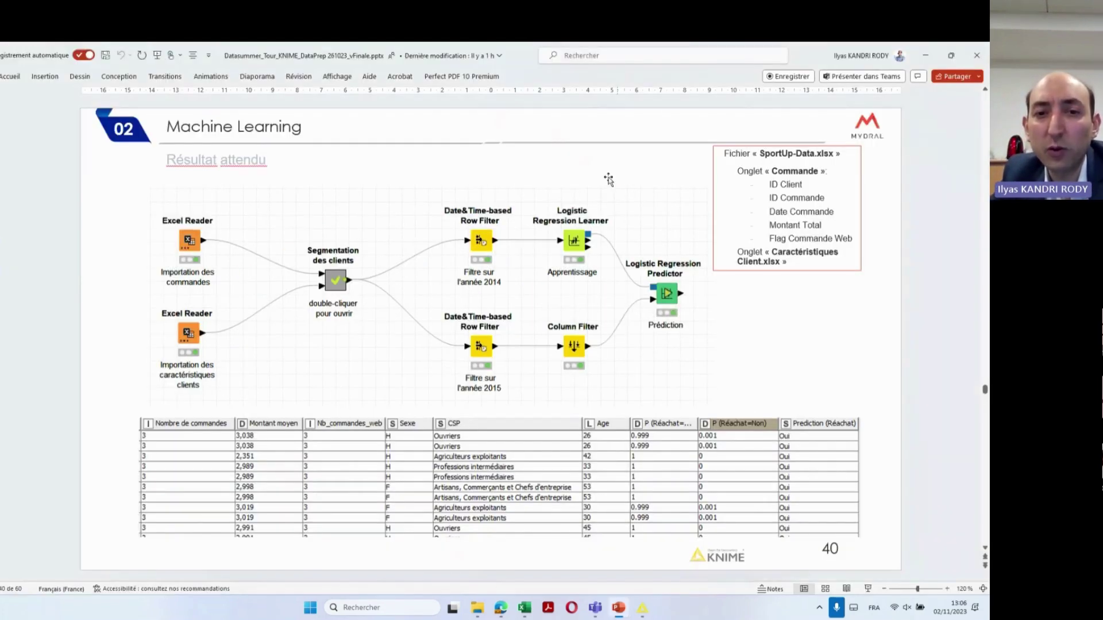
key(alt+Tab)
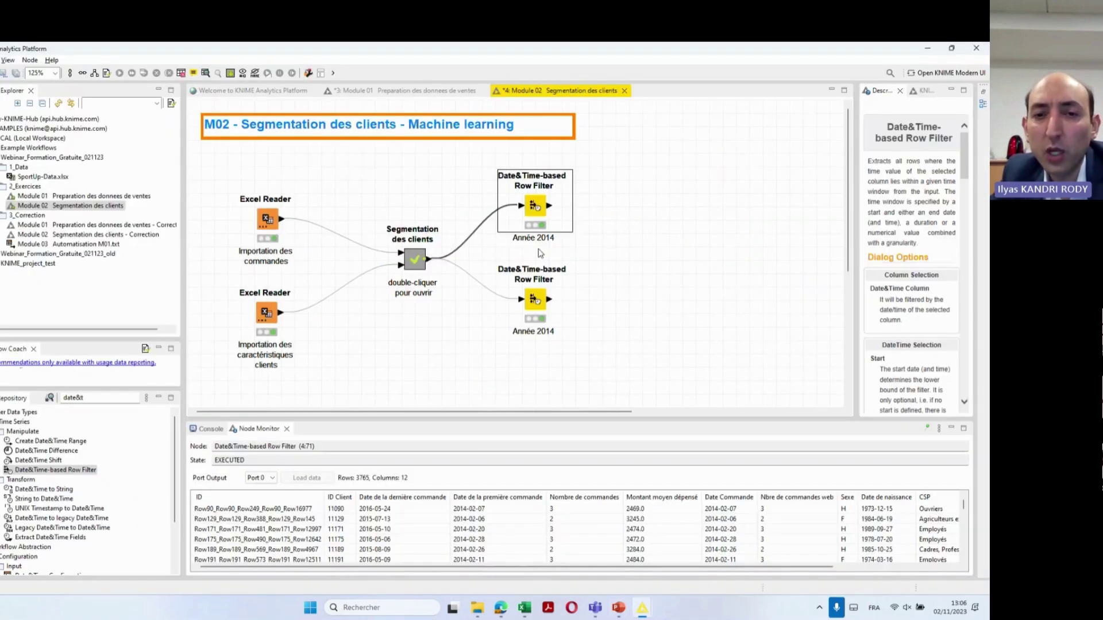
key(alt+Tab)
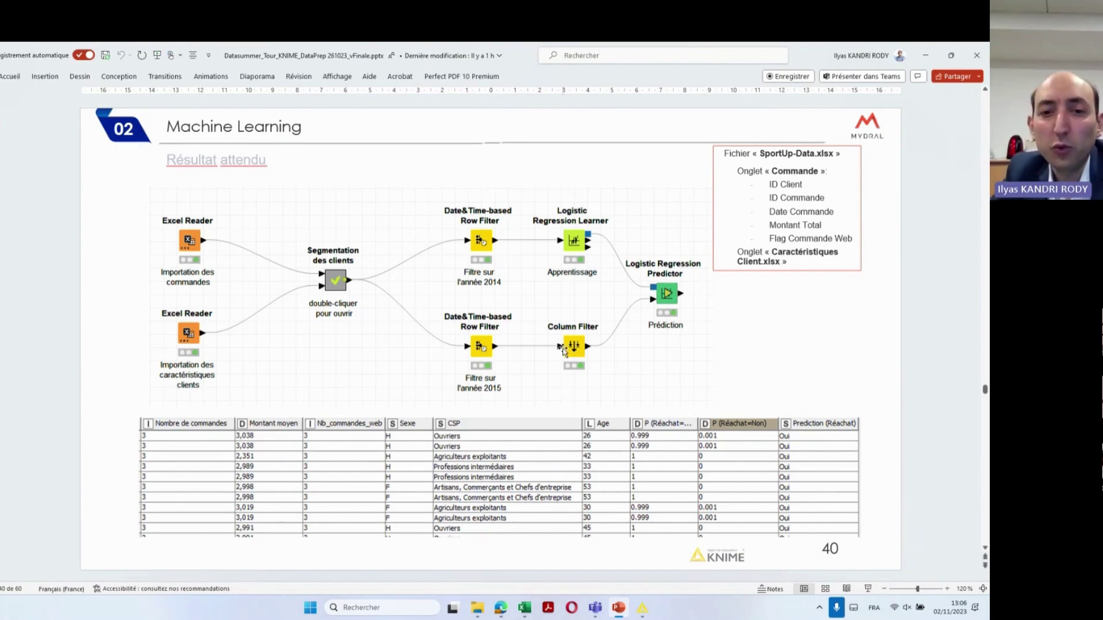
key(alt+Tab)
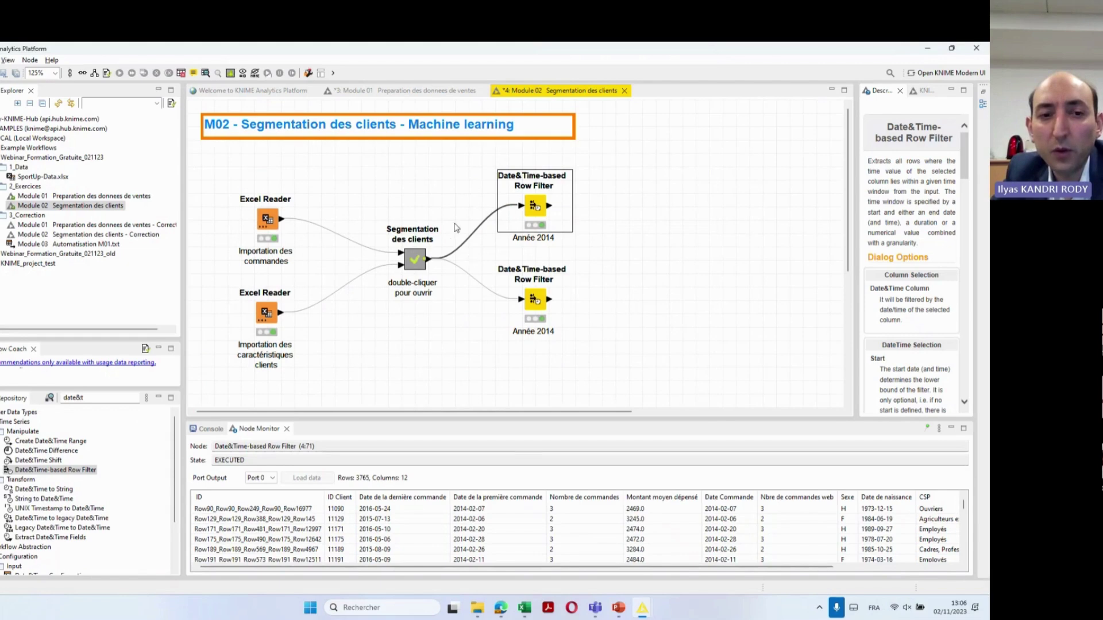
Check the required learner node on the PowerPoint slide and search KNIME's node repository for "logistic regress"
click(63, 397)
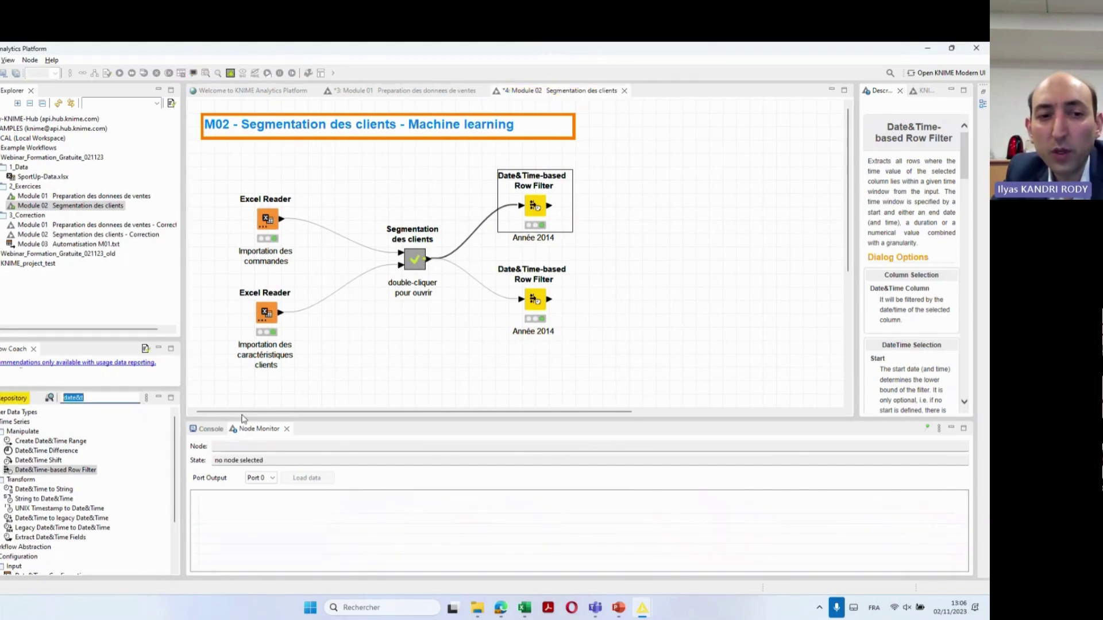
key(alt+Tab)
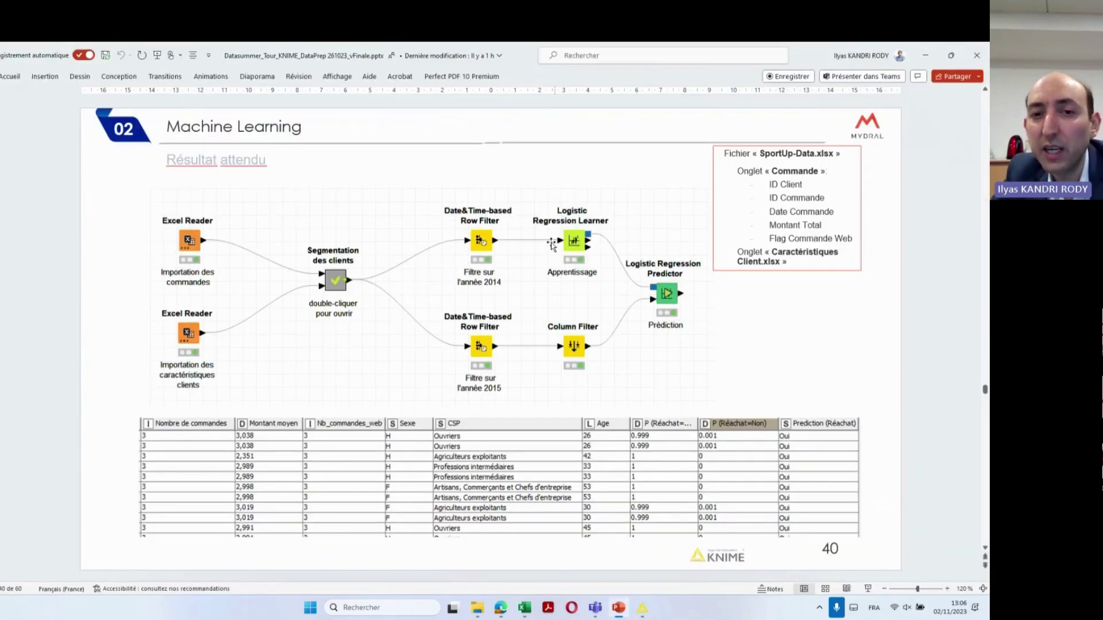
key(alt+Tab)
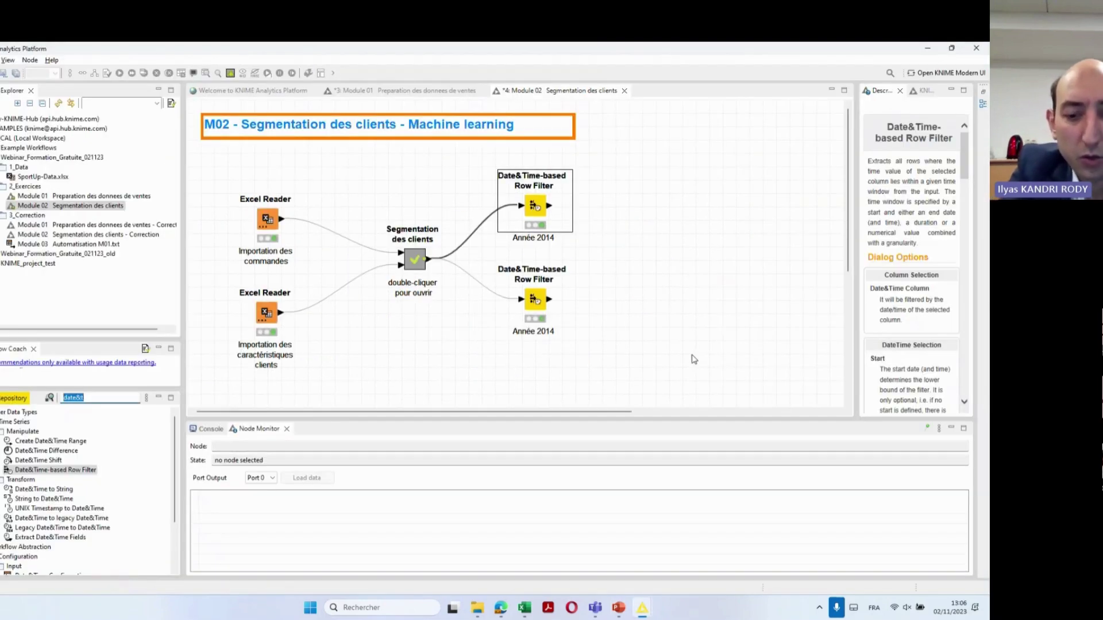
text(logistic)
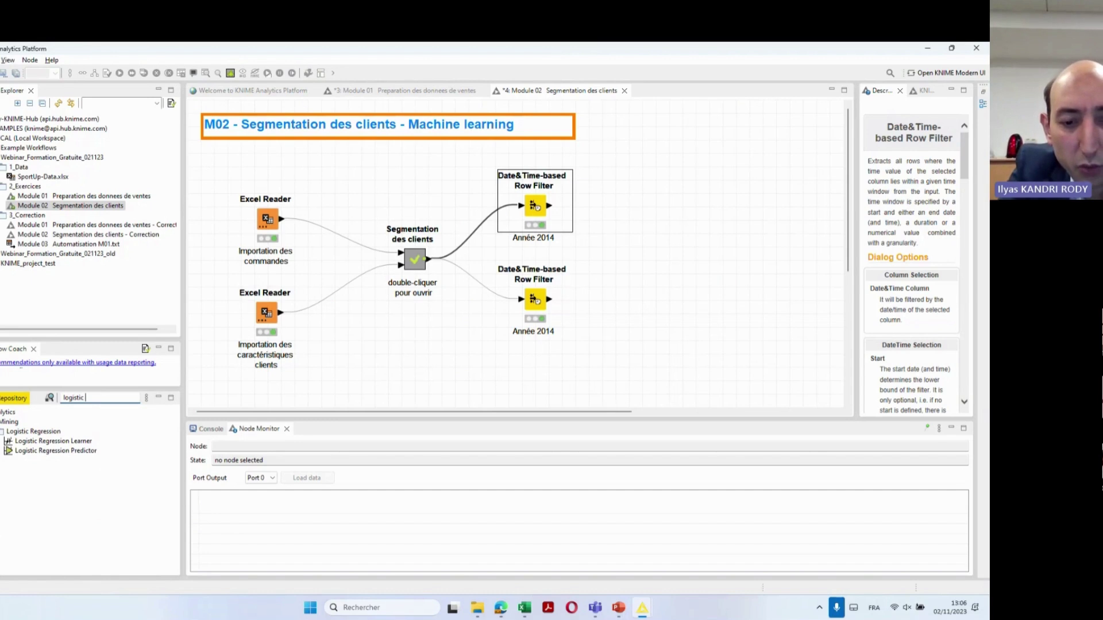
text( regress)
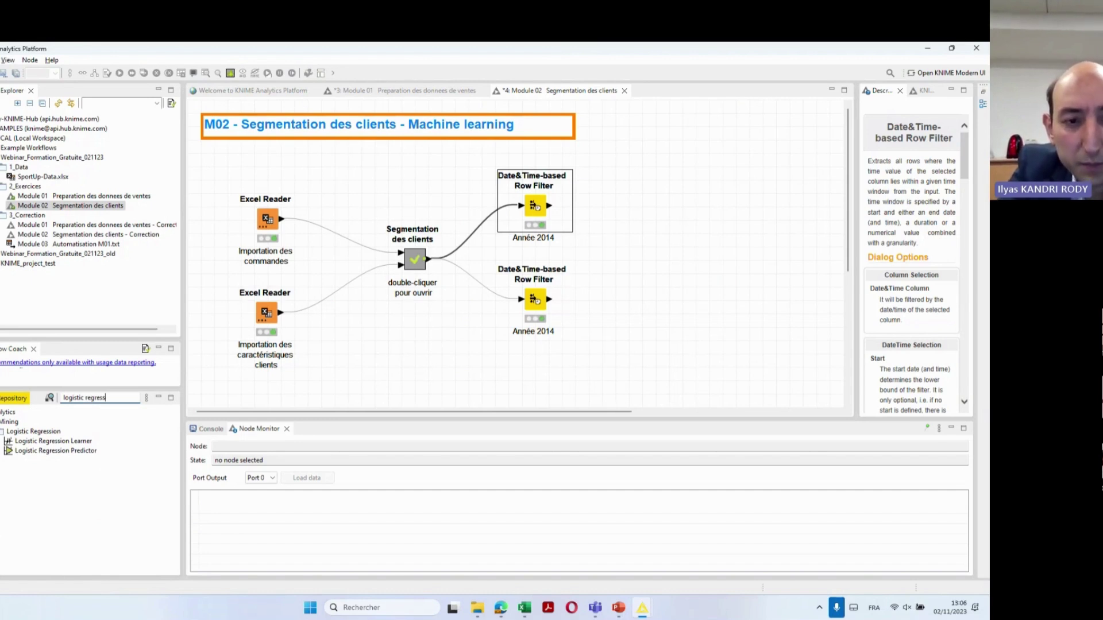
Add a Logistic Regression Learner beside the upper Année 2014 row filter and connect the filter's output to it
click(53, 441)
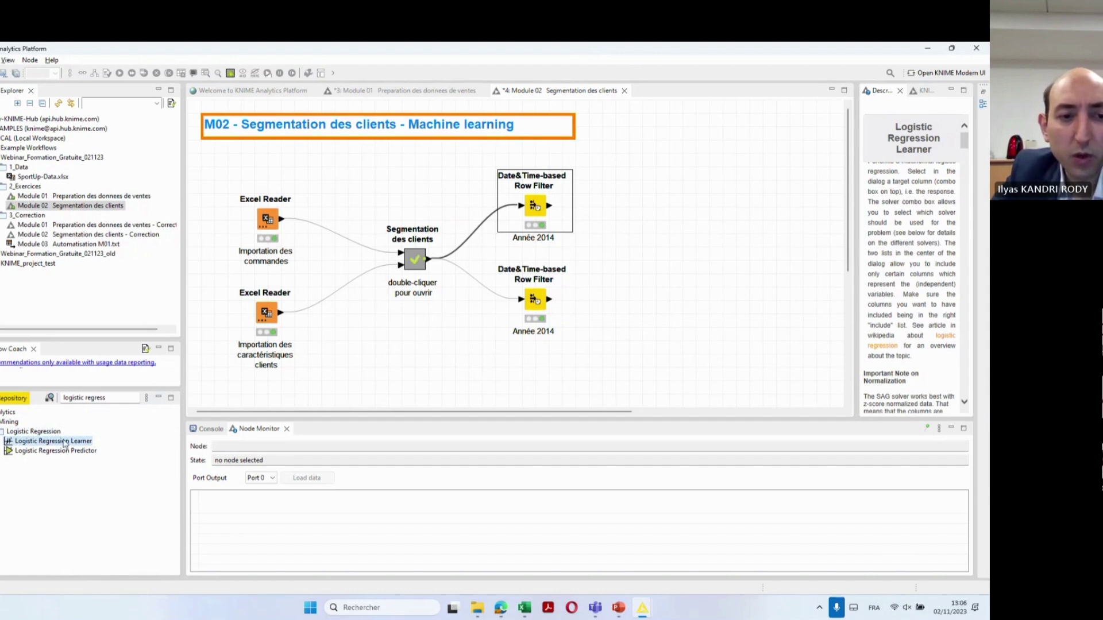
drag(57, 441, 639, 211)
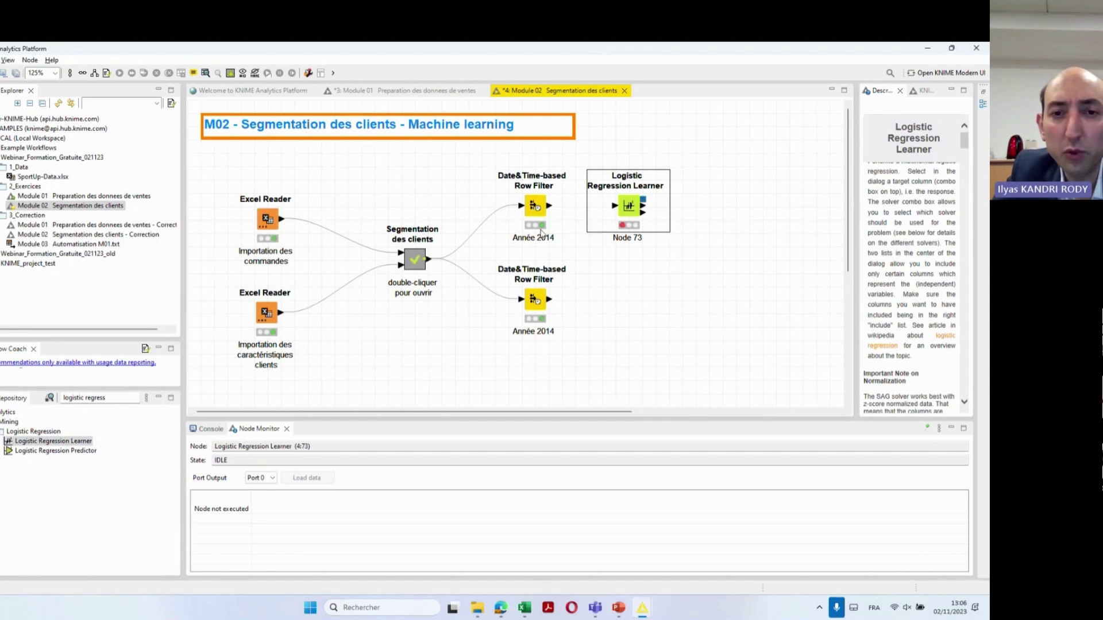
mouse_move(552, 210)
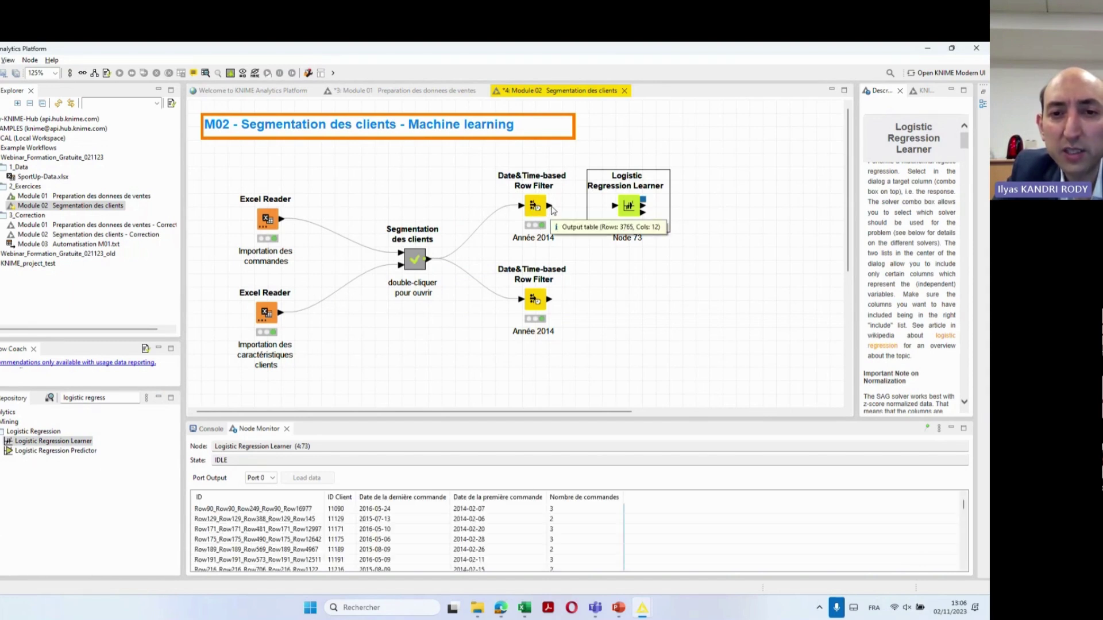
drag(552, 210, 661, 213)
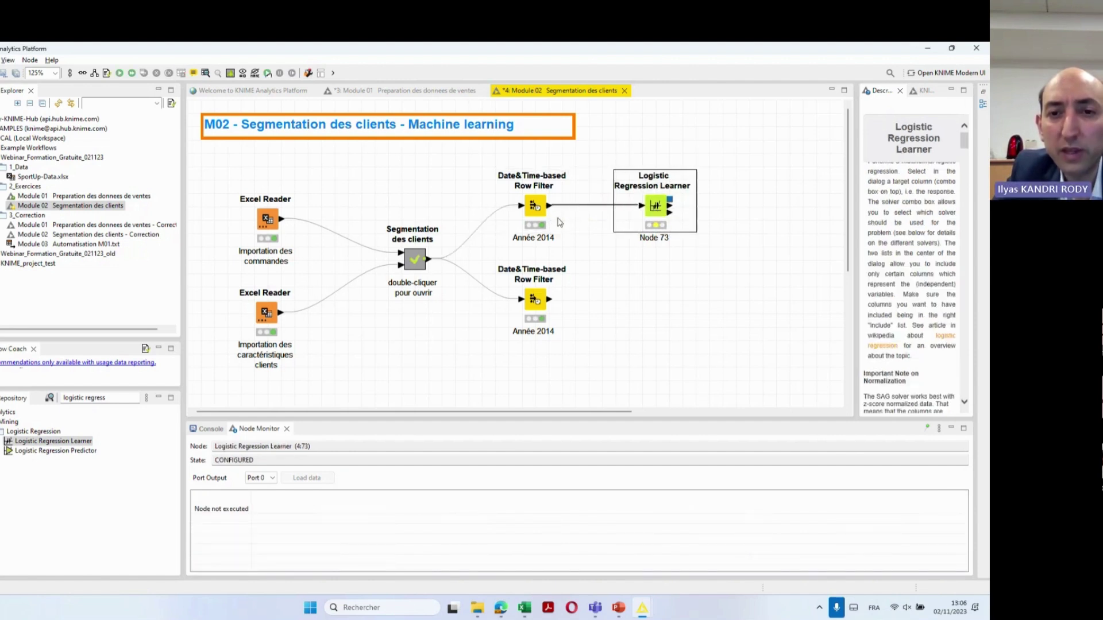
Open the Logistic Regression Learner configuration and exclude ID Client from the feature columns
double_click(654, 209)
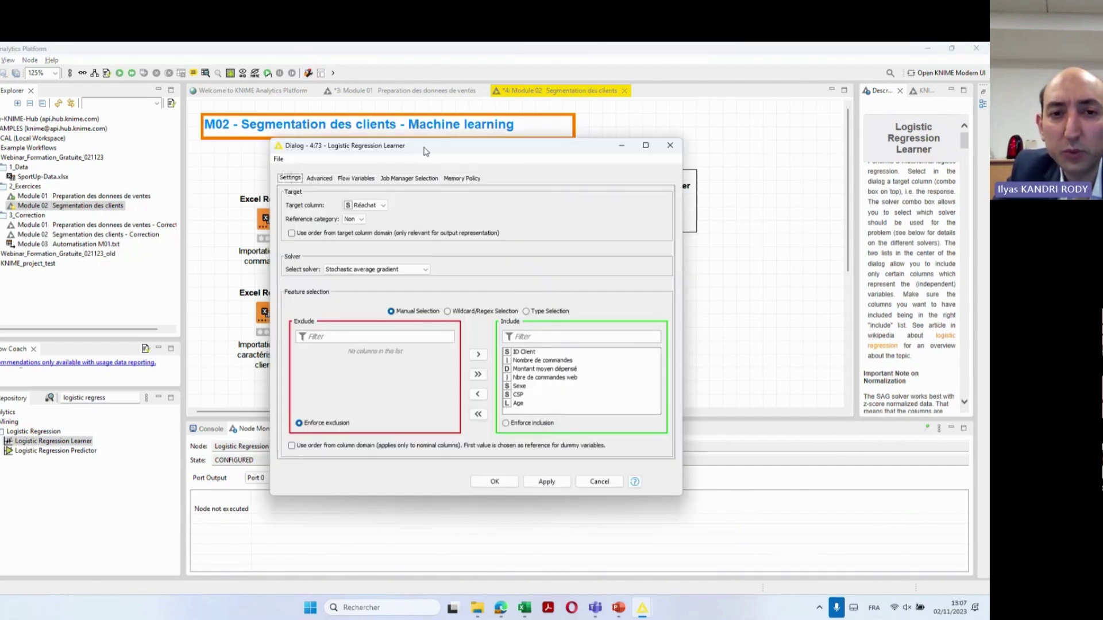
drag(426, 151, 480, 174)
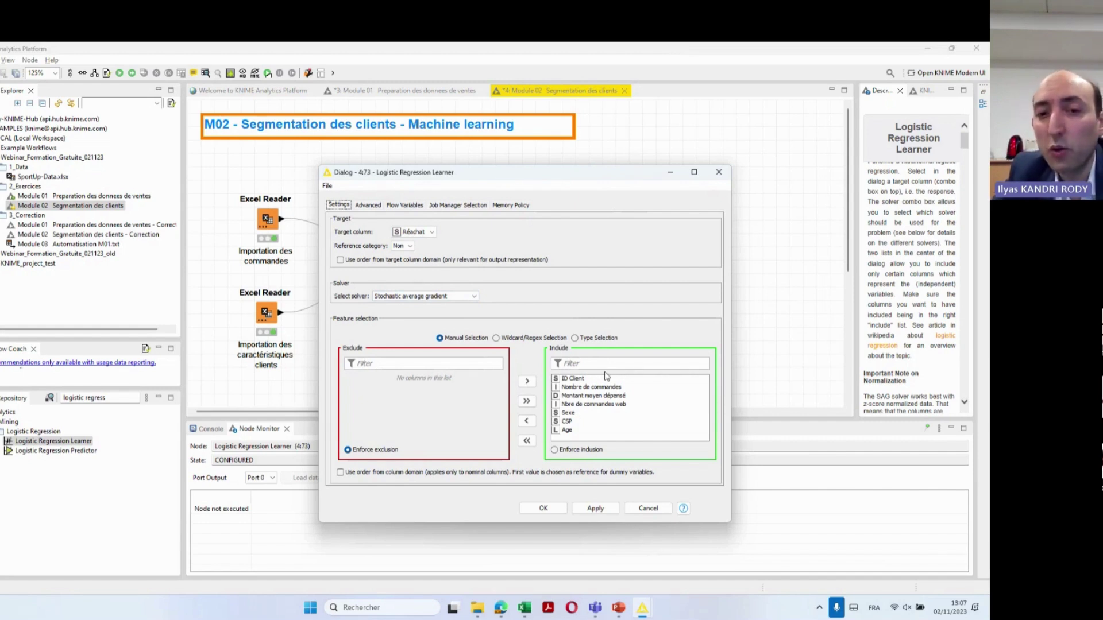
click(577, 378)
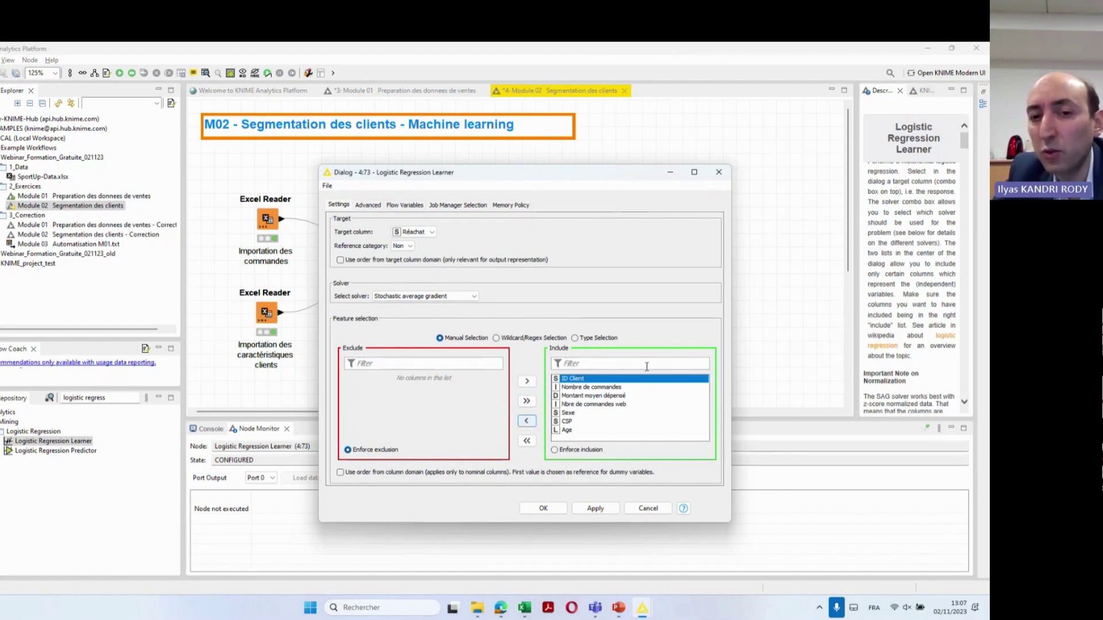
click(526, 421)
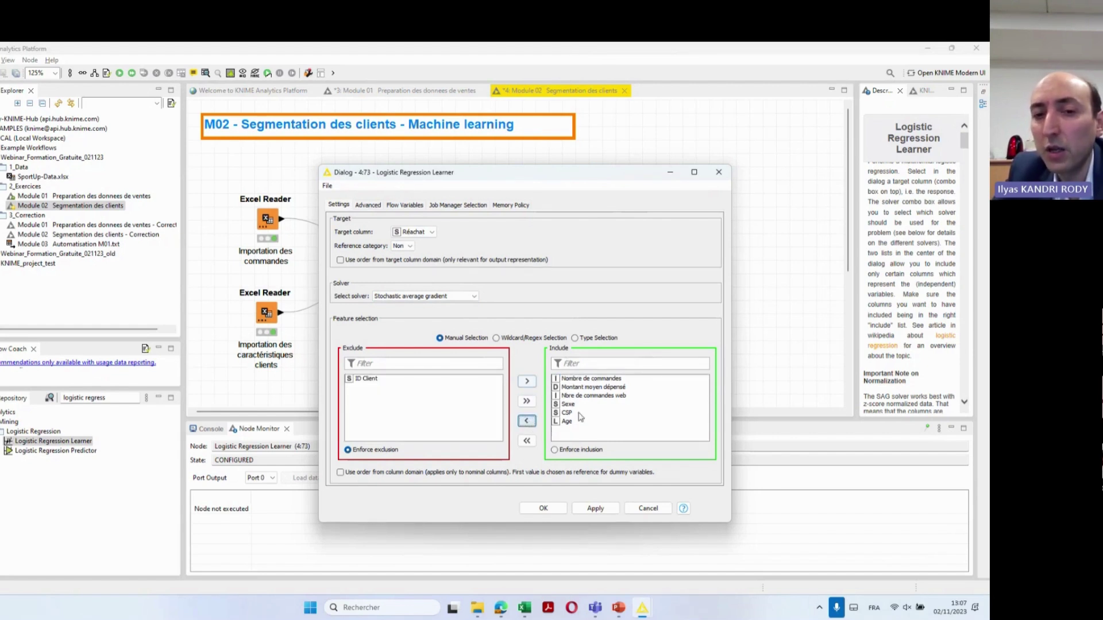
Move ID Client back among the learner's included features and exclude it again
click(590, 396)
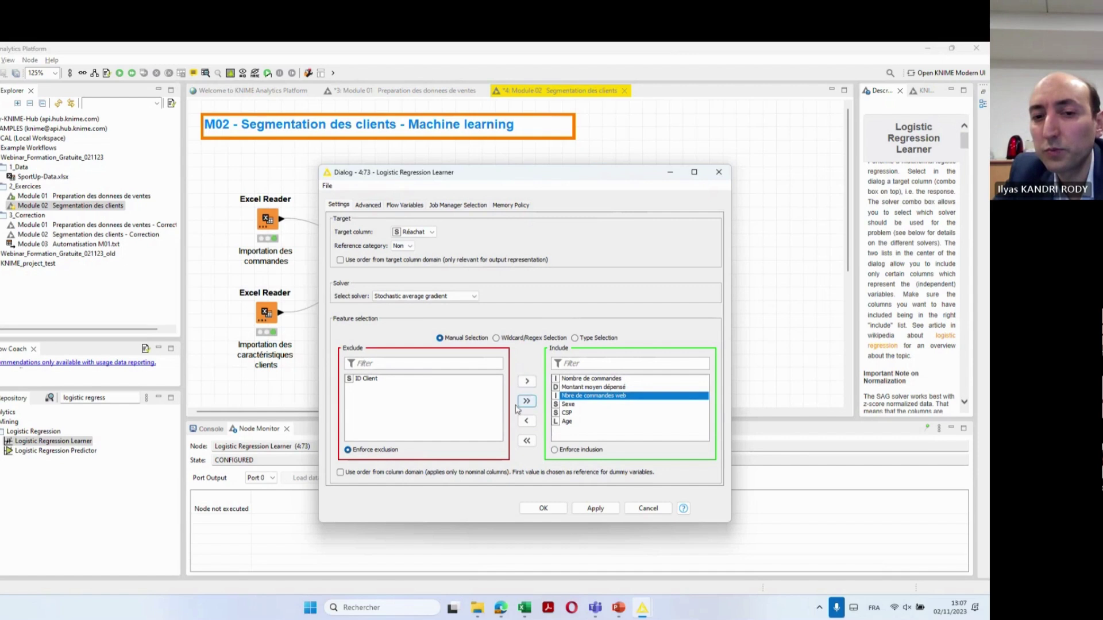
key(Up)
key(Up)
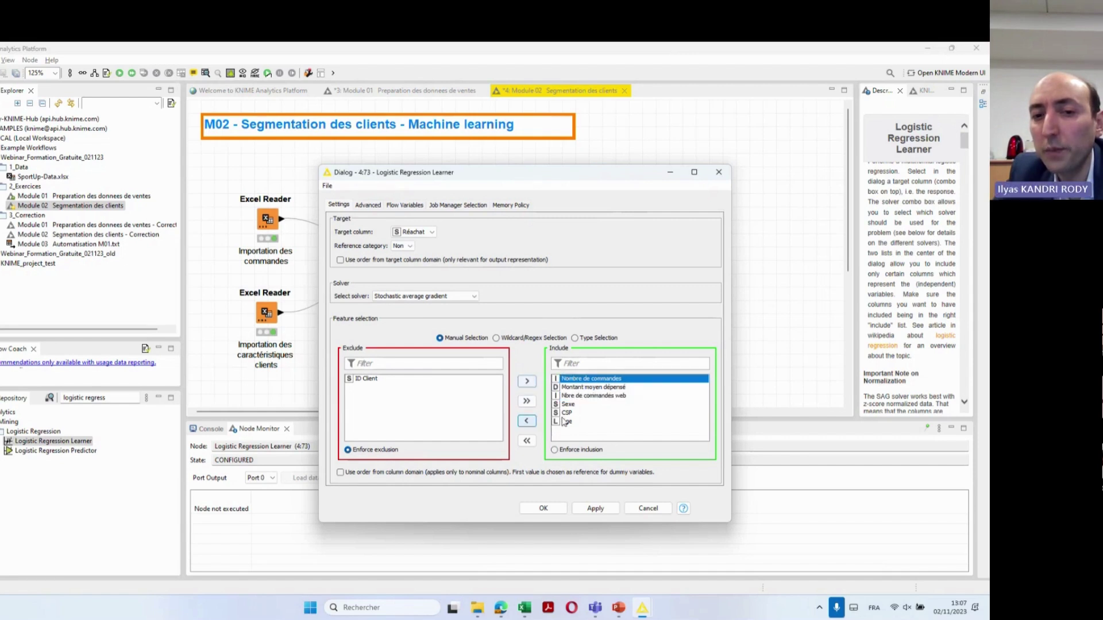
click(384, 382)
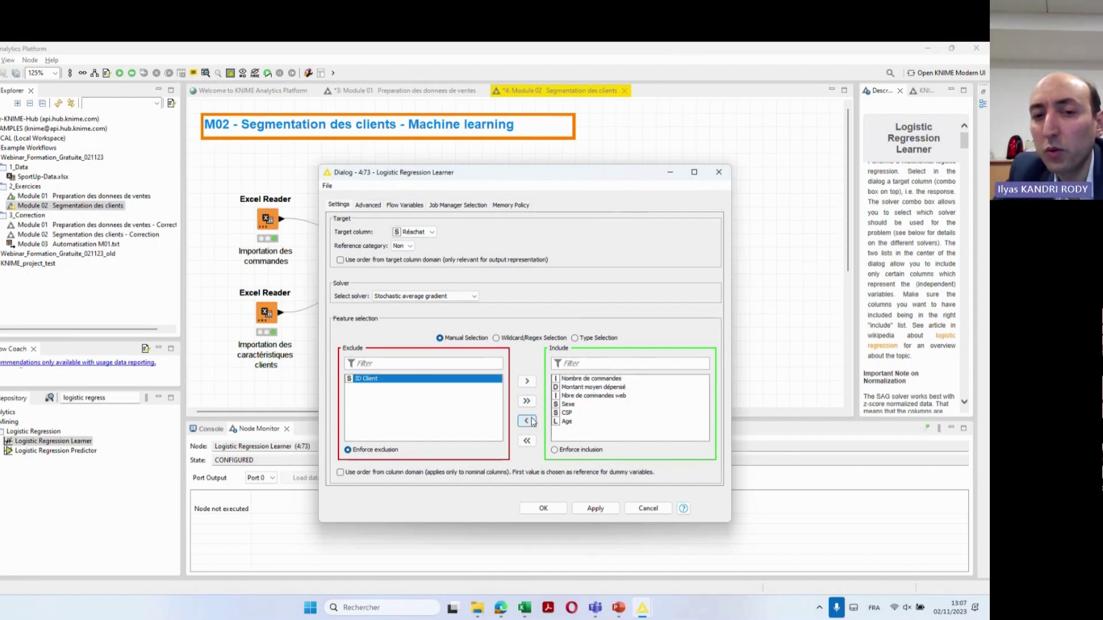
click(526, 382)
click(577, 380)
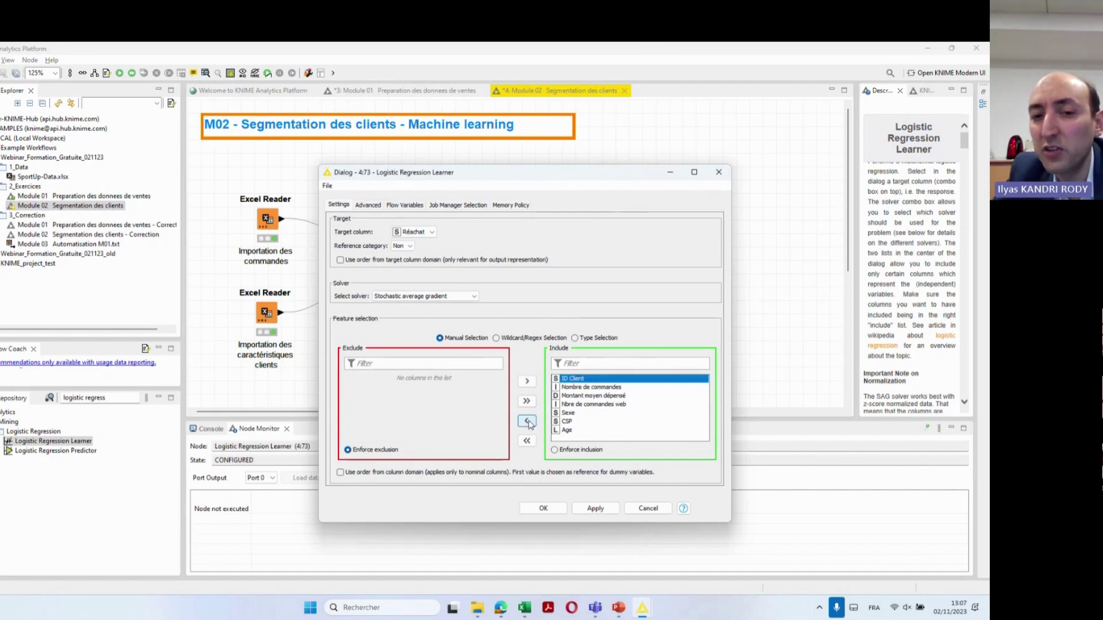
click(527, 421)
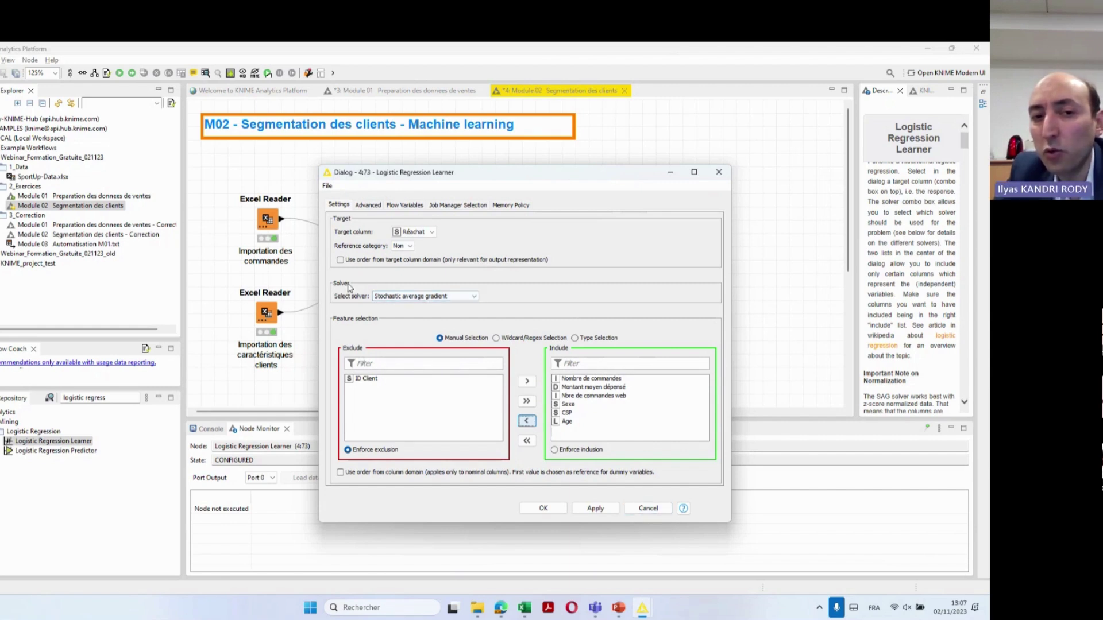
Set the learner's solver to Iteratively reweighted least squares, confirm the configuration, and execute the node
click(456, 297)
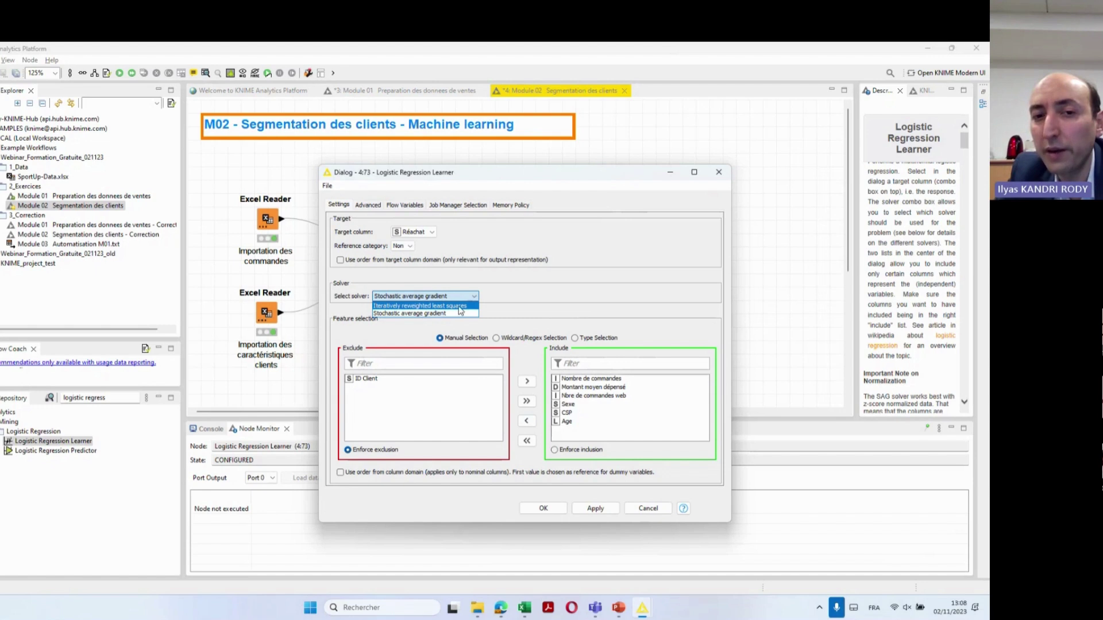
click(430, 306)
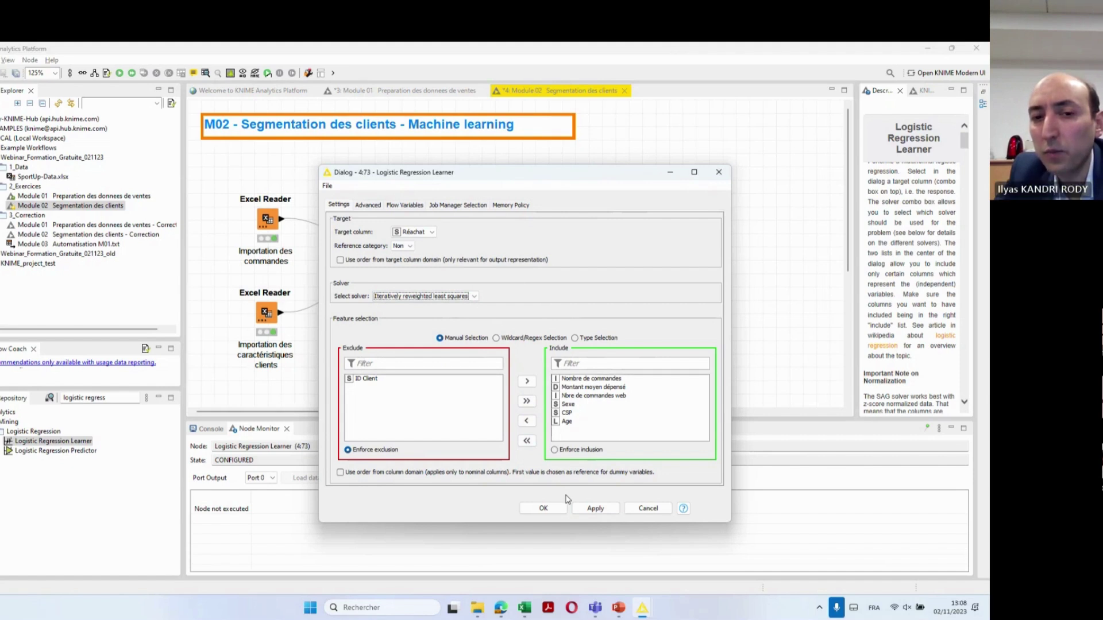
click(555, 511)
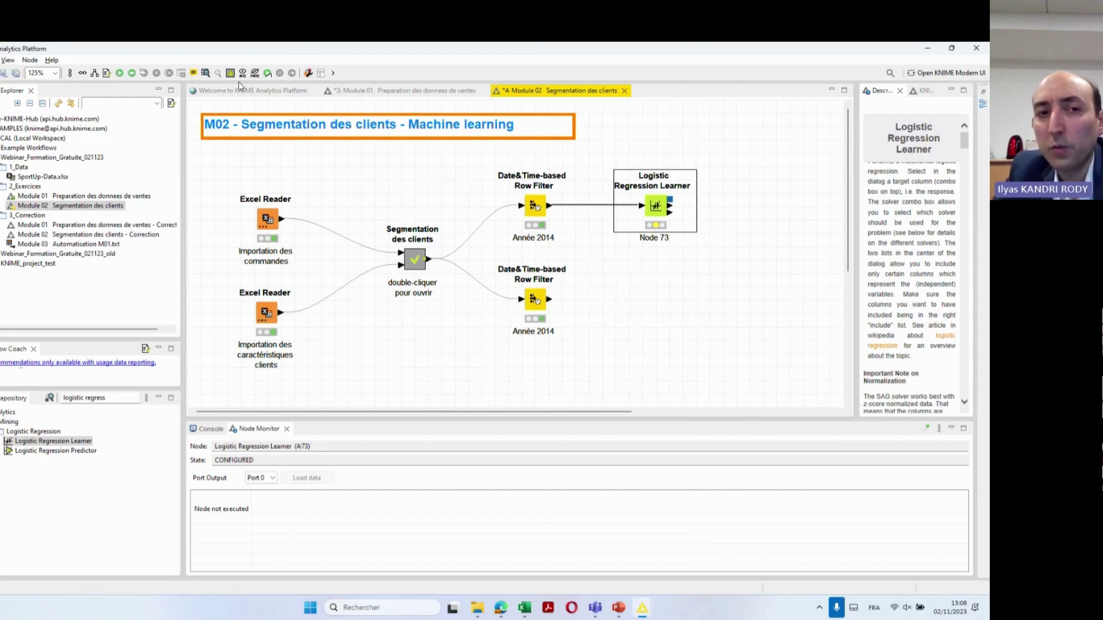
click(121, 75)
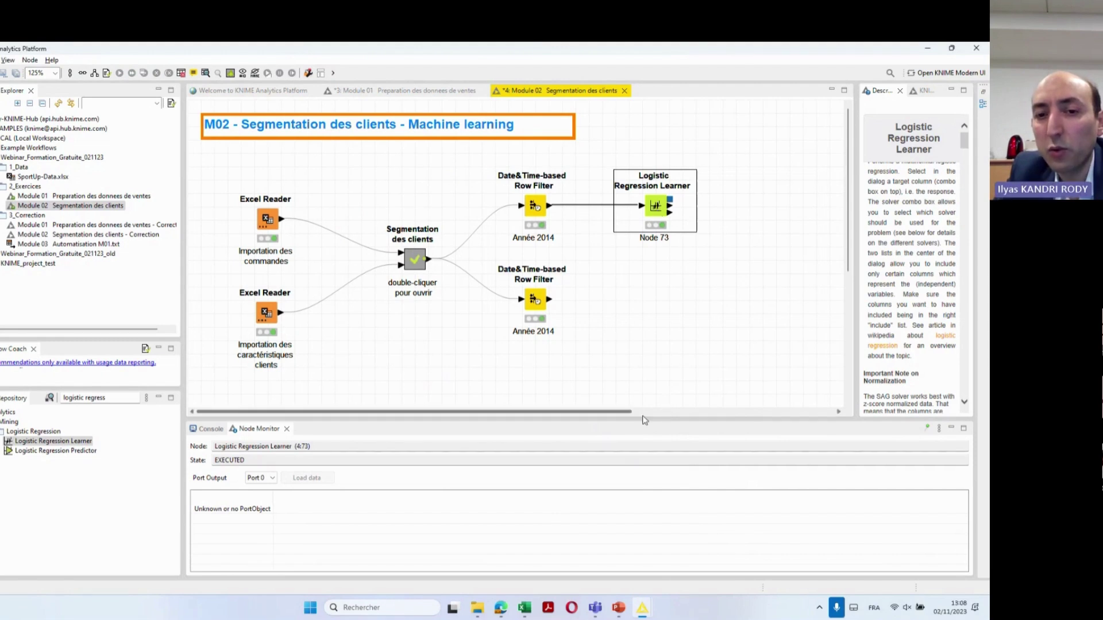
Following the PowerPoint slide's expected workflow, add a Column Filter beside the lower Date&Time-based Row Filter and connect that filter's output to it
drag(637, 421, 635, 369)
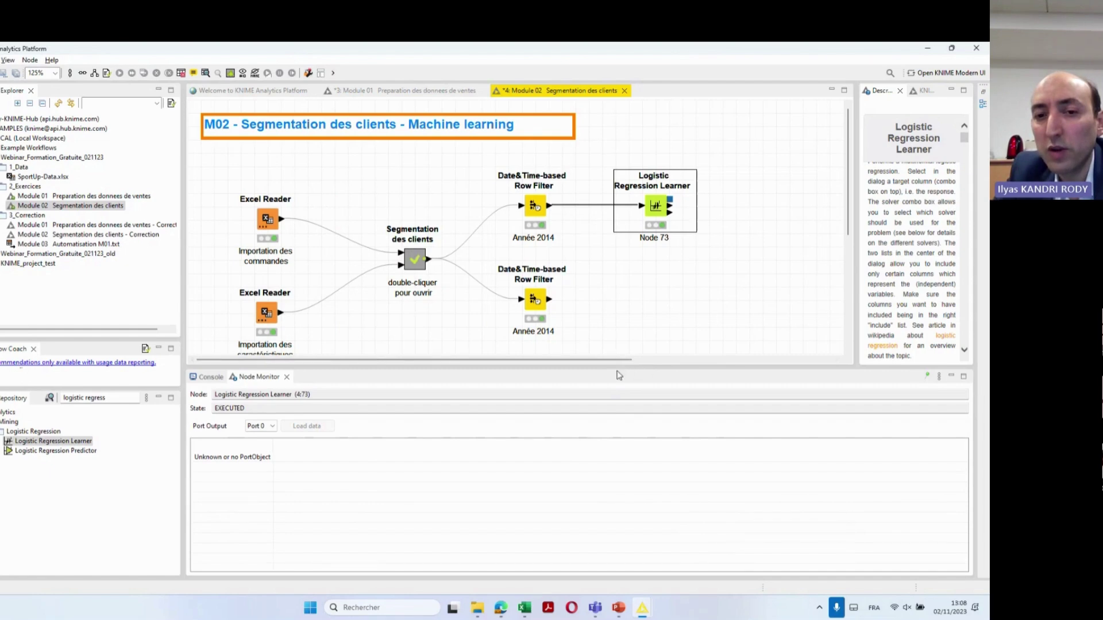
drag(617, 368, 617, 410)
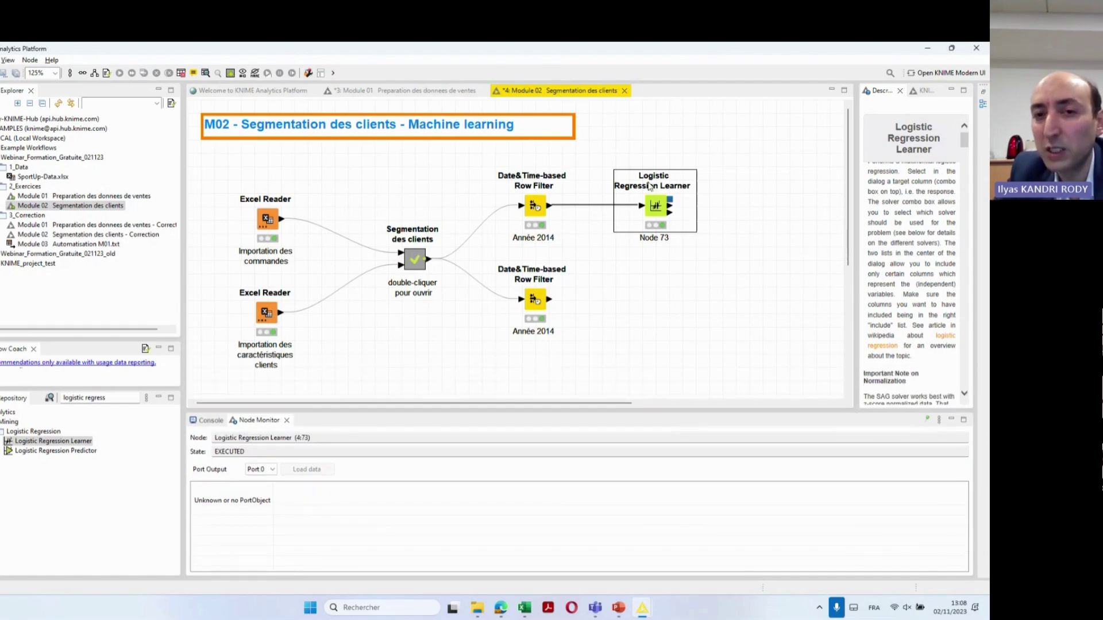
key(alt+Tab)
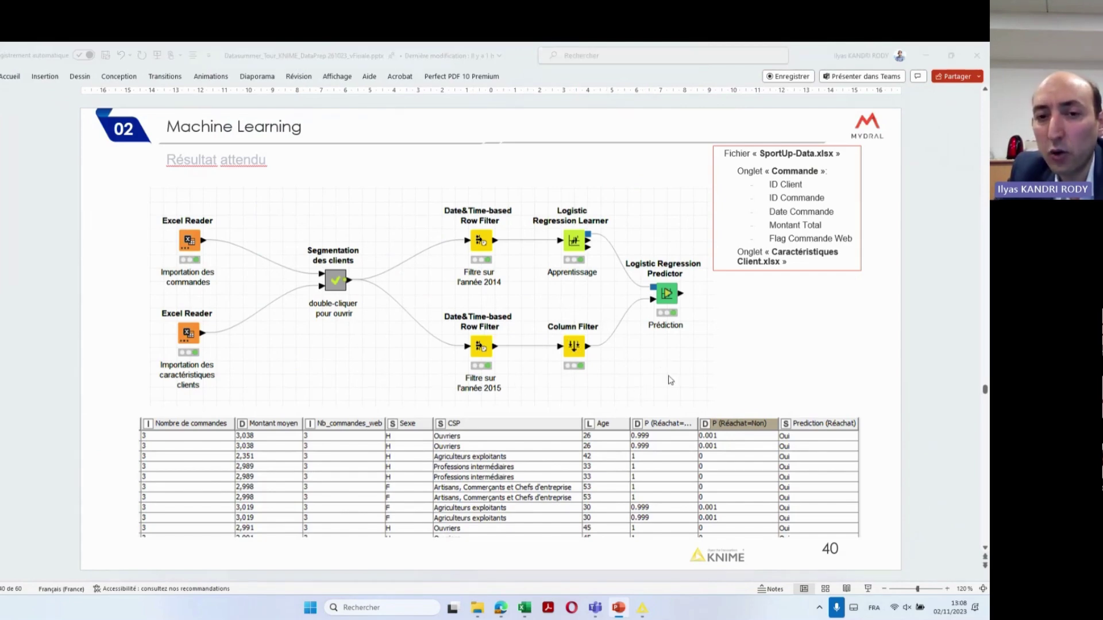
key(alt+Tab)
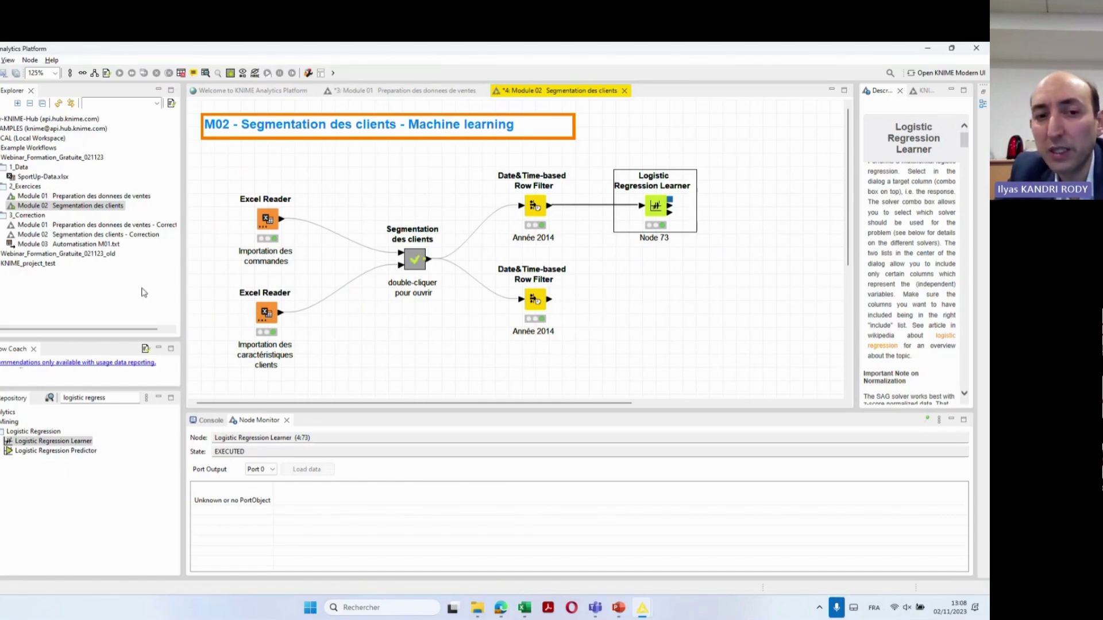
click(14, 400)
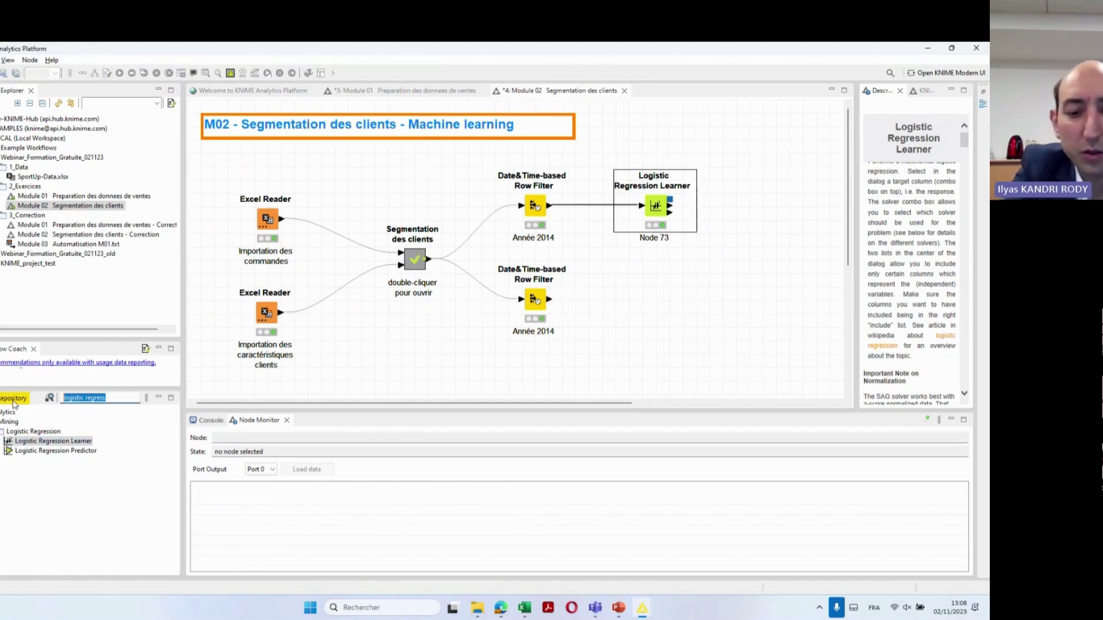
text(column fil)
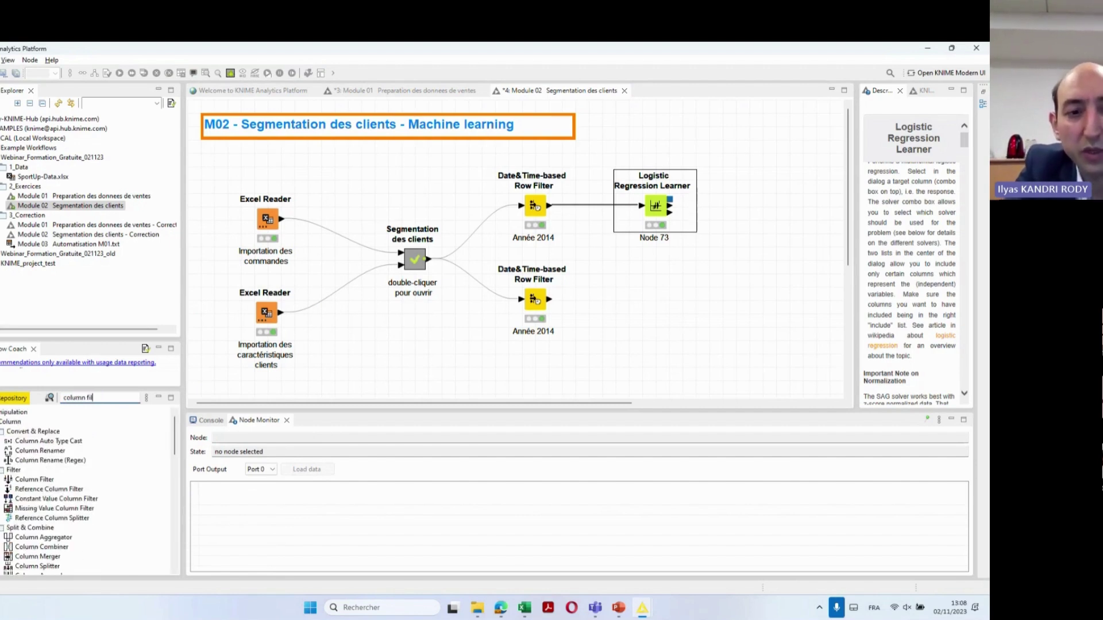
drag(58, 440, 620, 299)
click(551, 303)
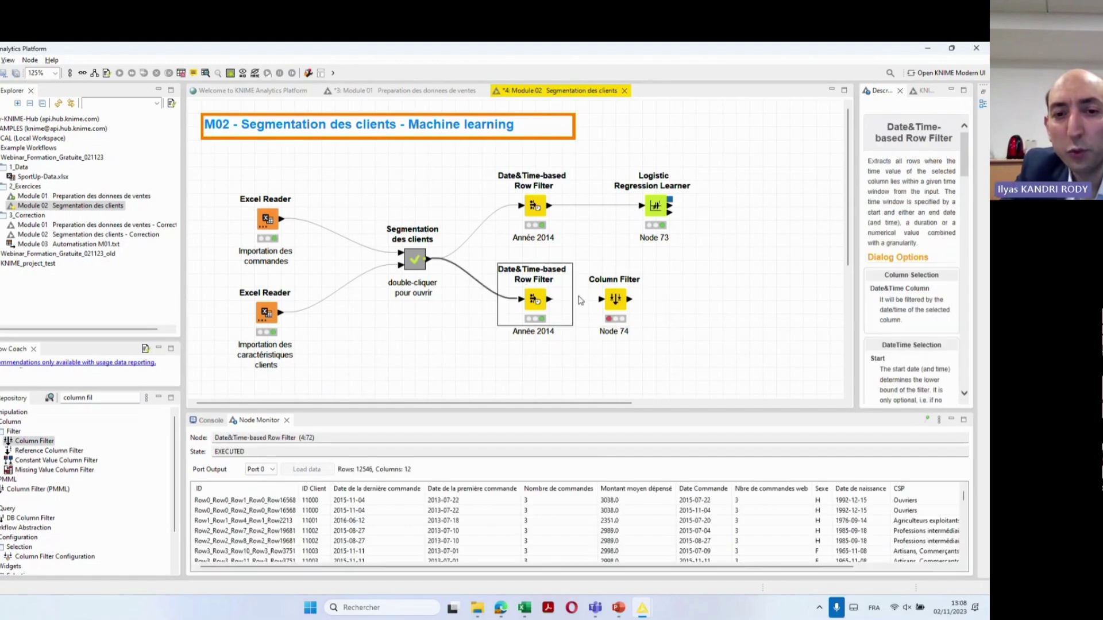
drag(549, 299, 601, 299)
click(631, 303)
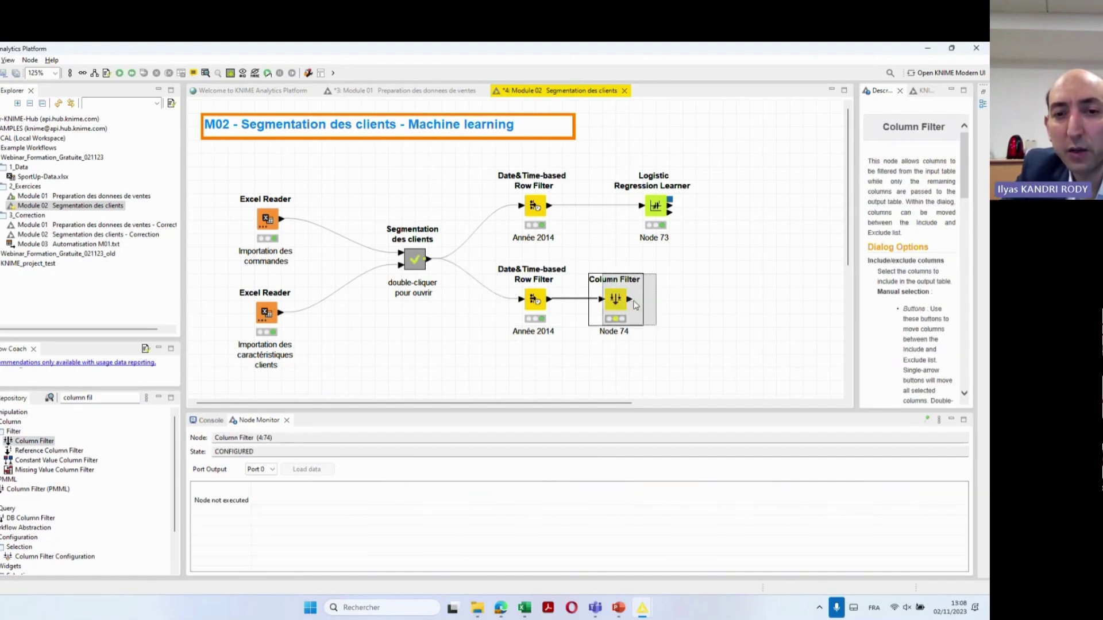
Exclude ID Client in the Column Filter's configuration, confirm it, and execute the node to inspect its output columns
key(alt+Tab)
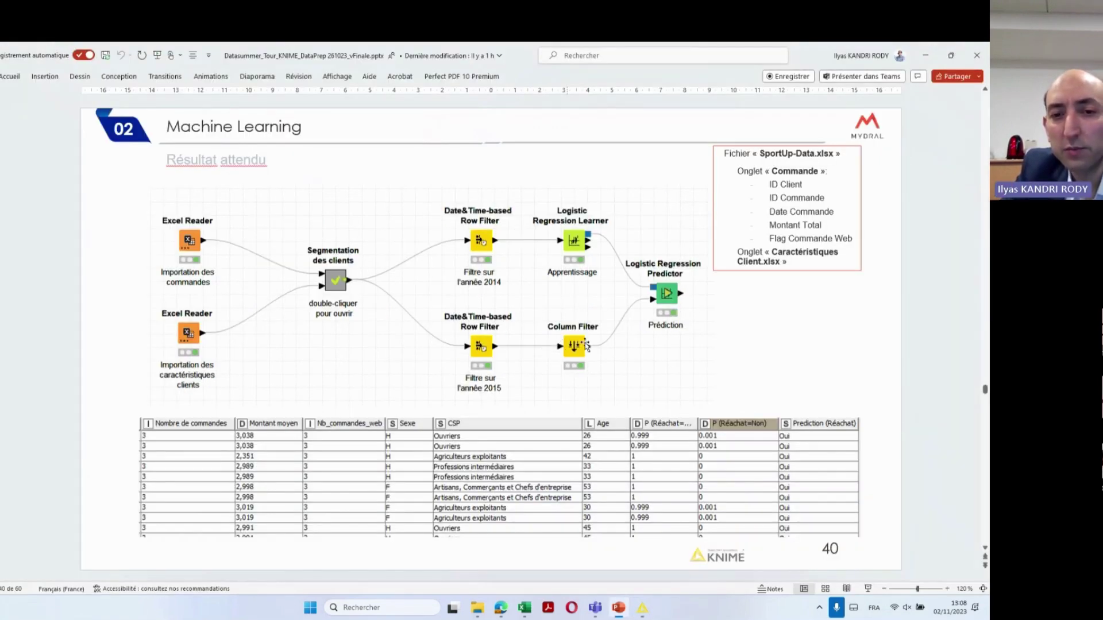
key(alt+Tab)
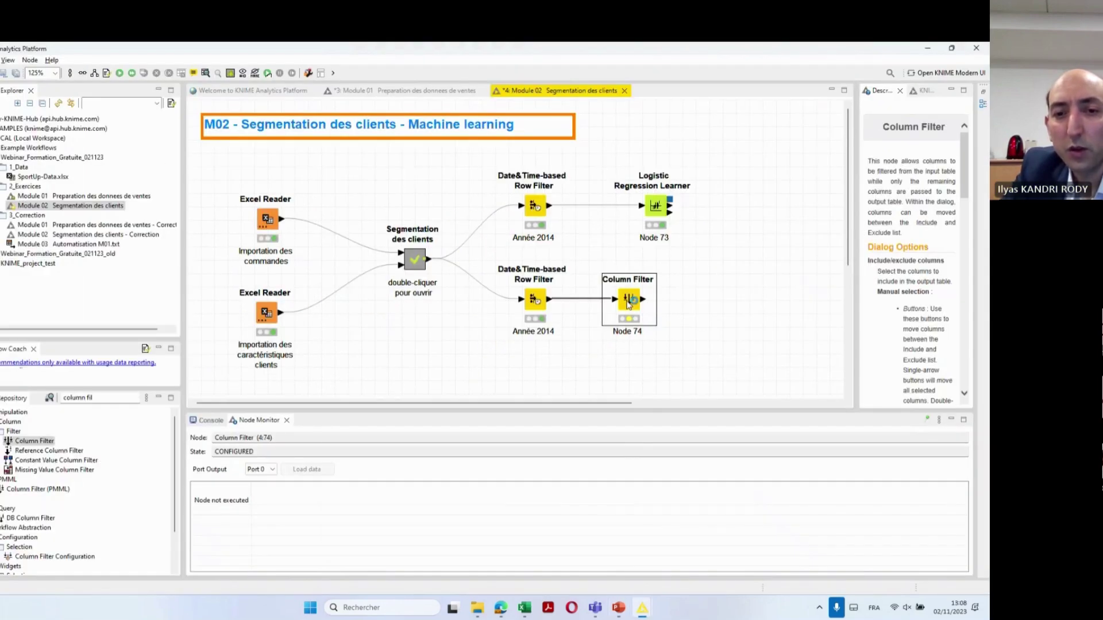
double_click(628, 305)
click(517, 200)
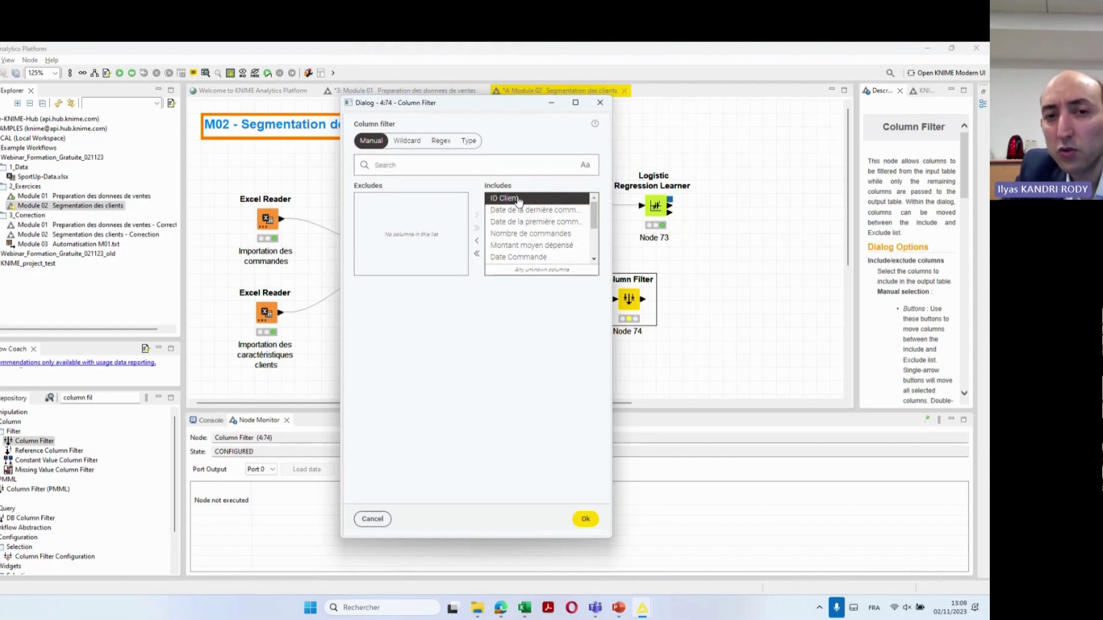
click(478, 243)
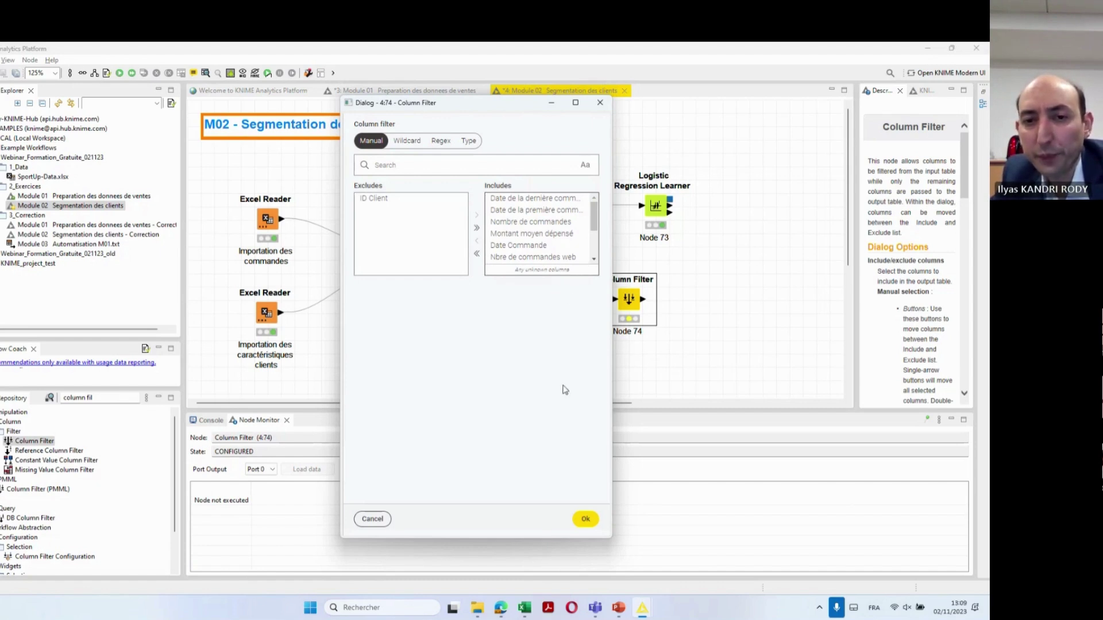
click(585, 520)
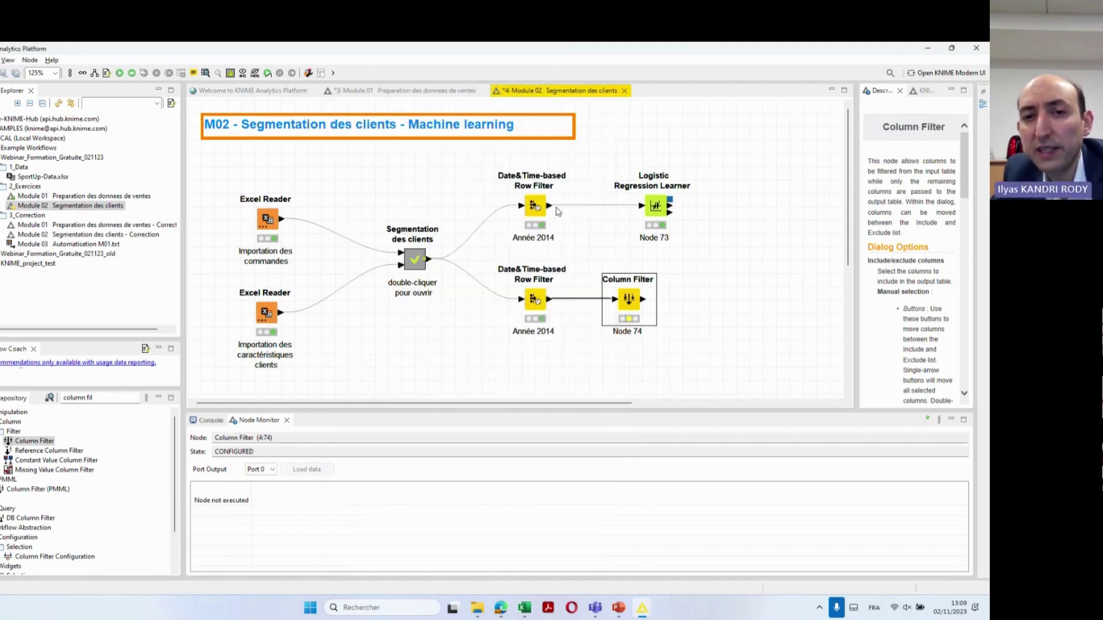
click(119, 73)
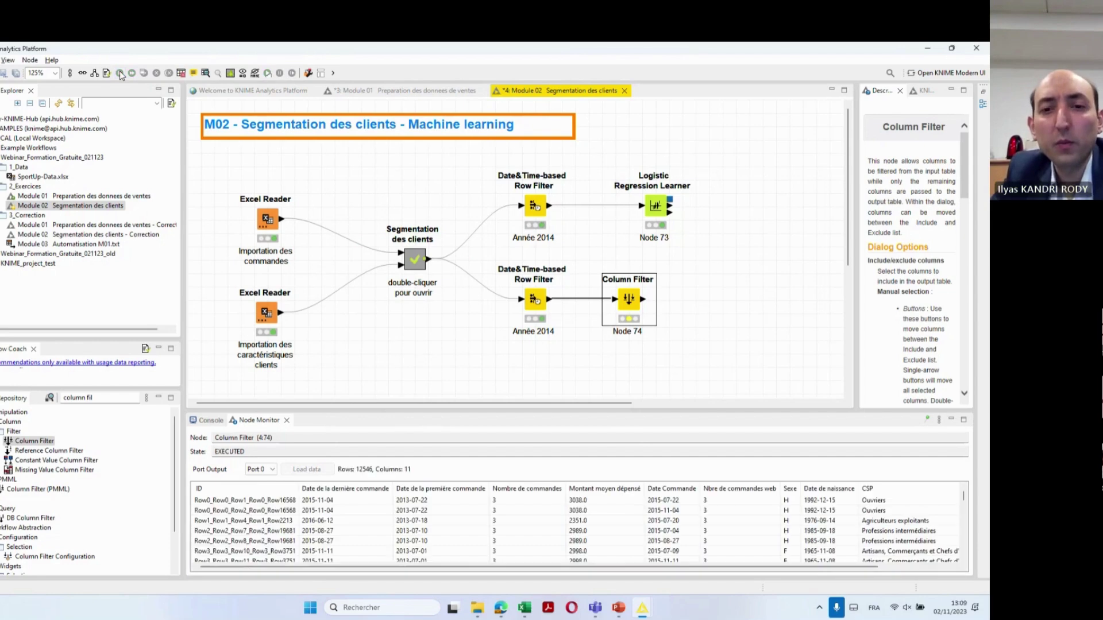
drag(459, 568, 671, 553)
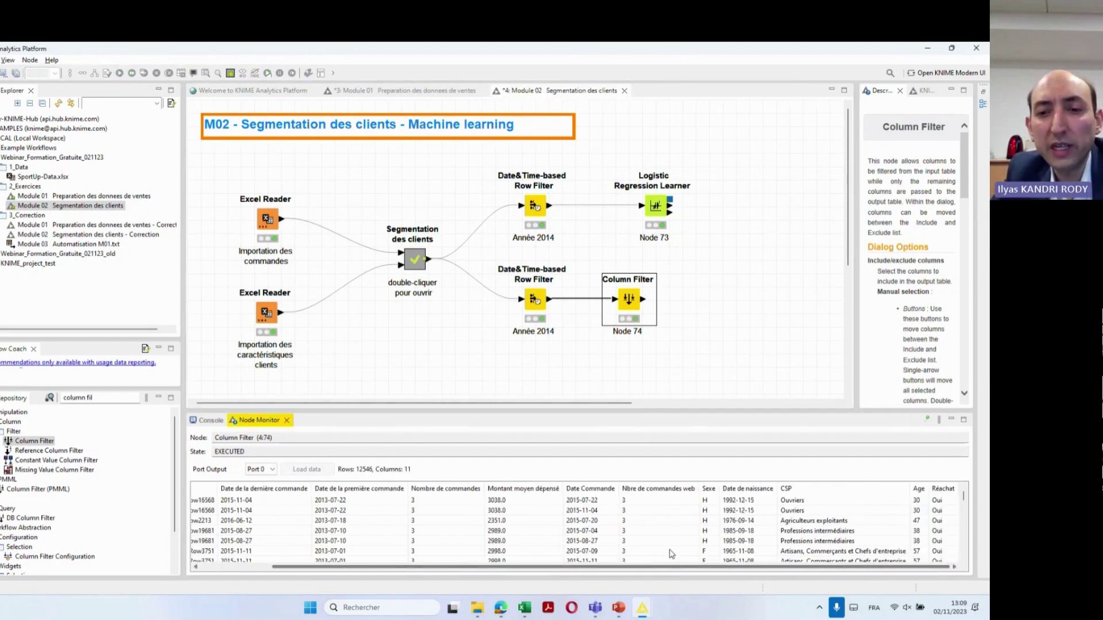
Check the PowerPoint slide for the predictor node and search the KNIME node repository for "logistic regre"
click(618, 608)
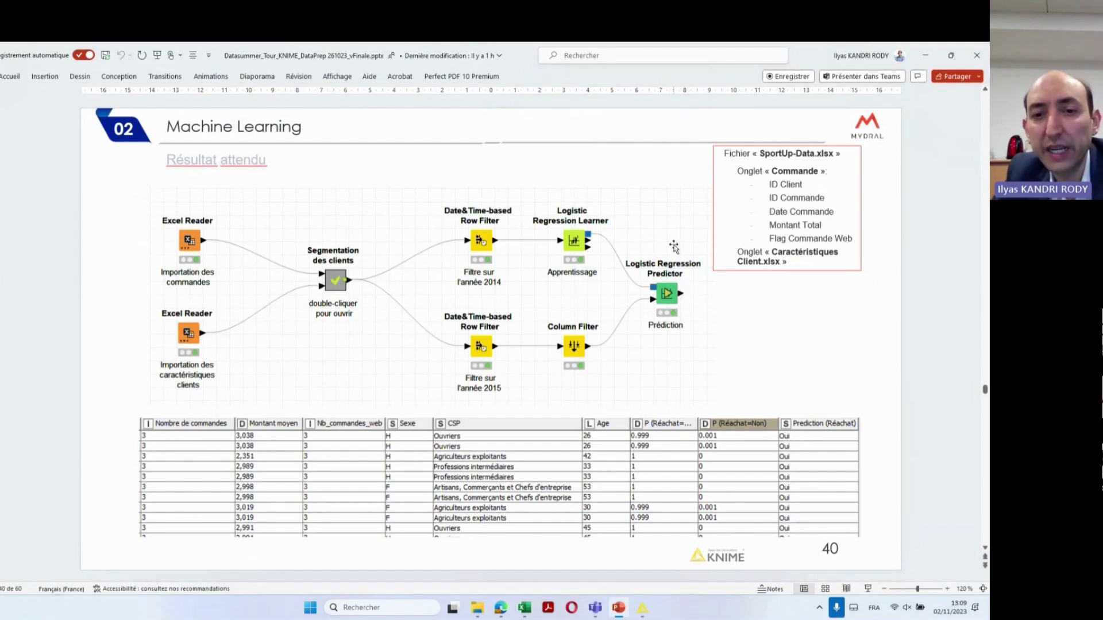
key(alt+Tab)
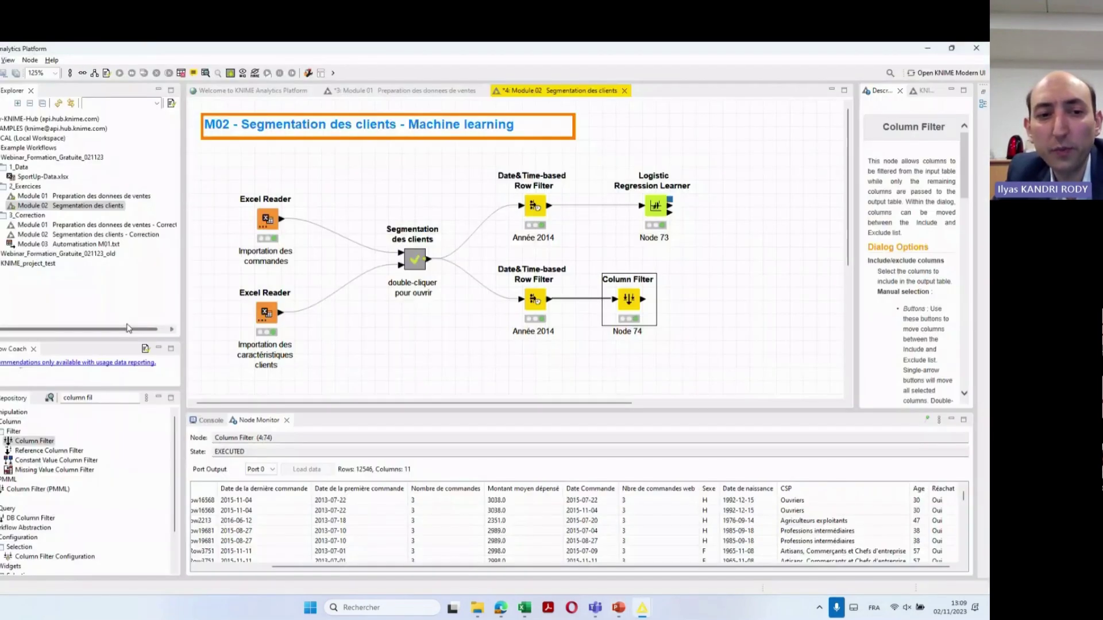
click(56, 398)
click(55, 398)
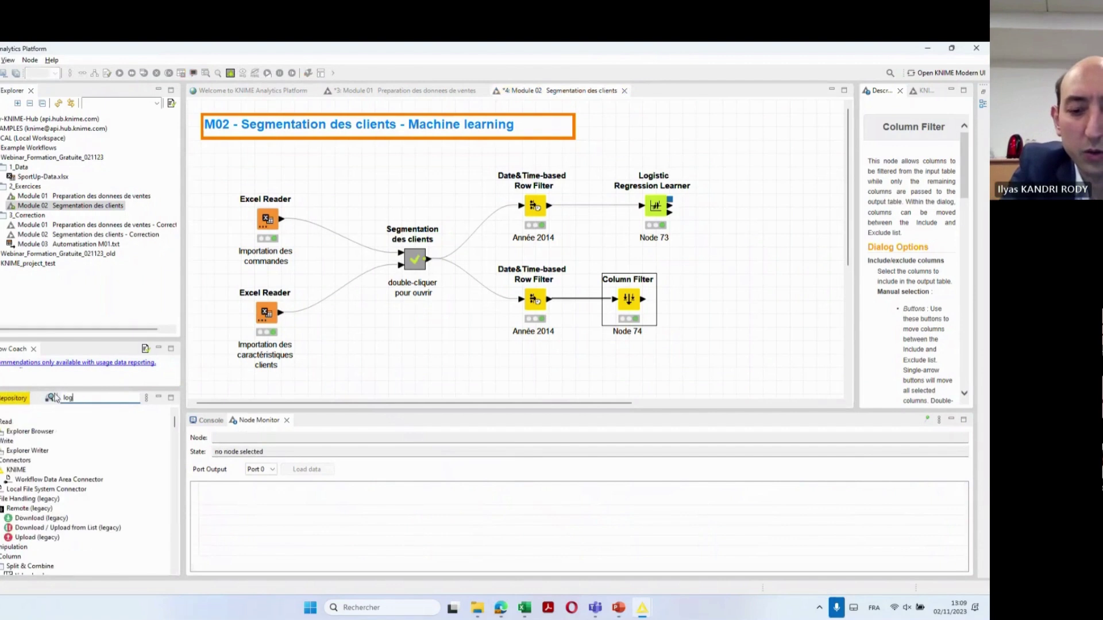
text(logictic reges)
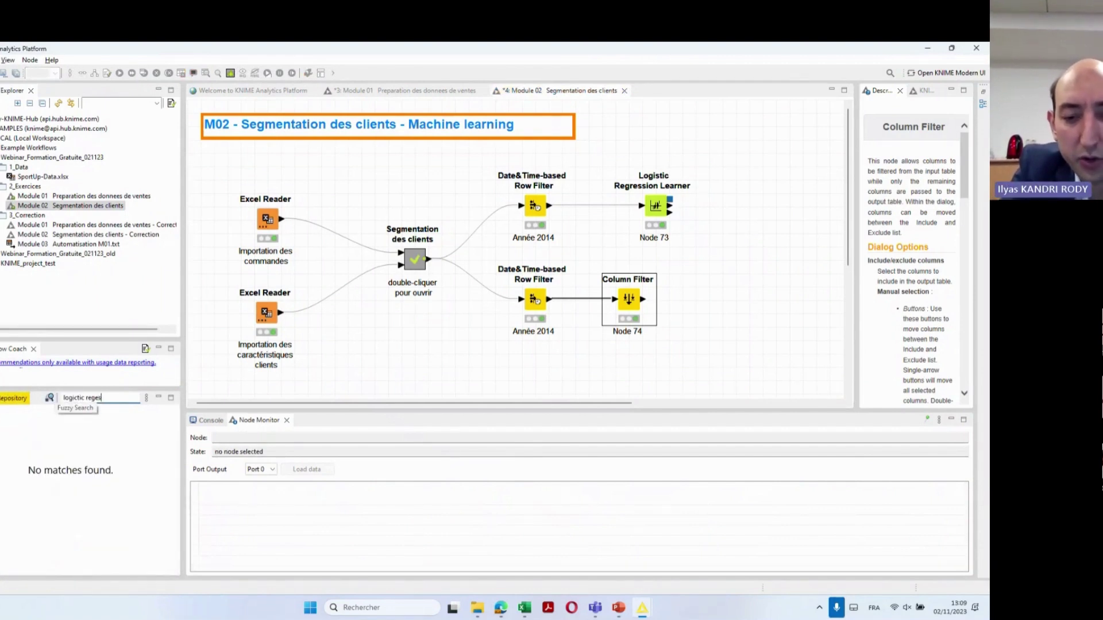
text(sion predi)
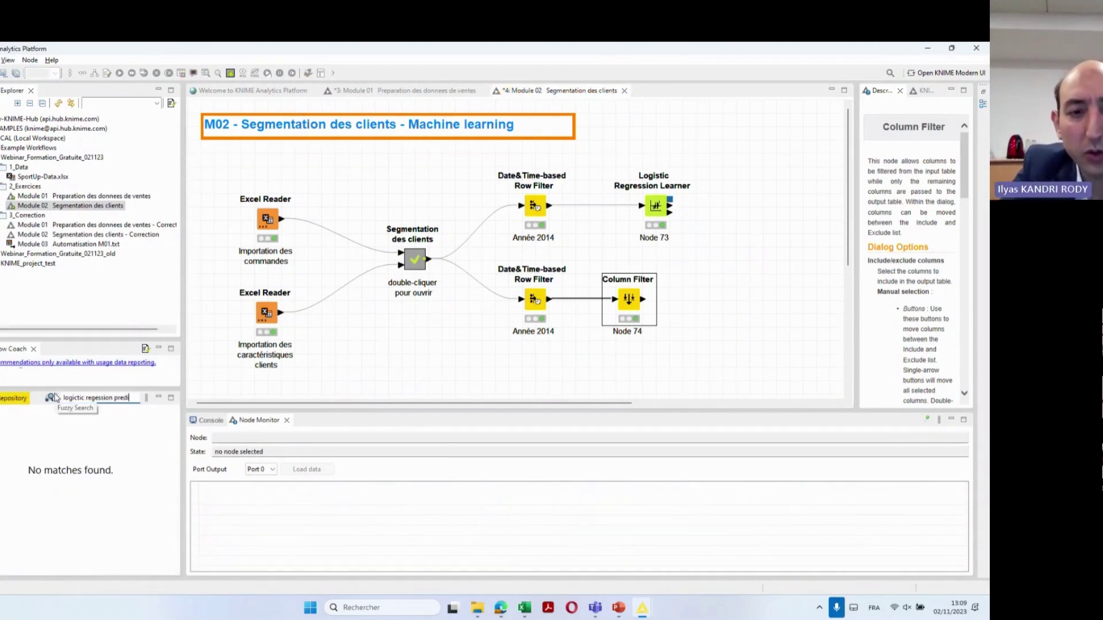
click(96, 397)
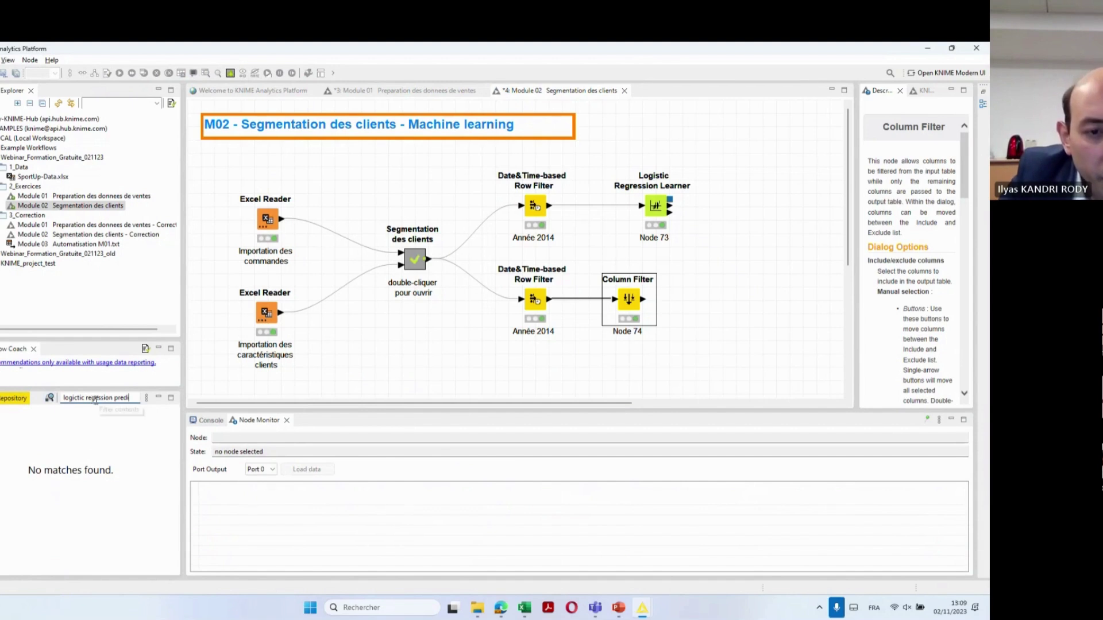
text(r)
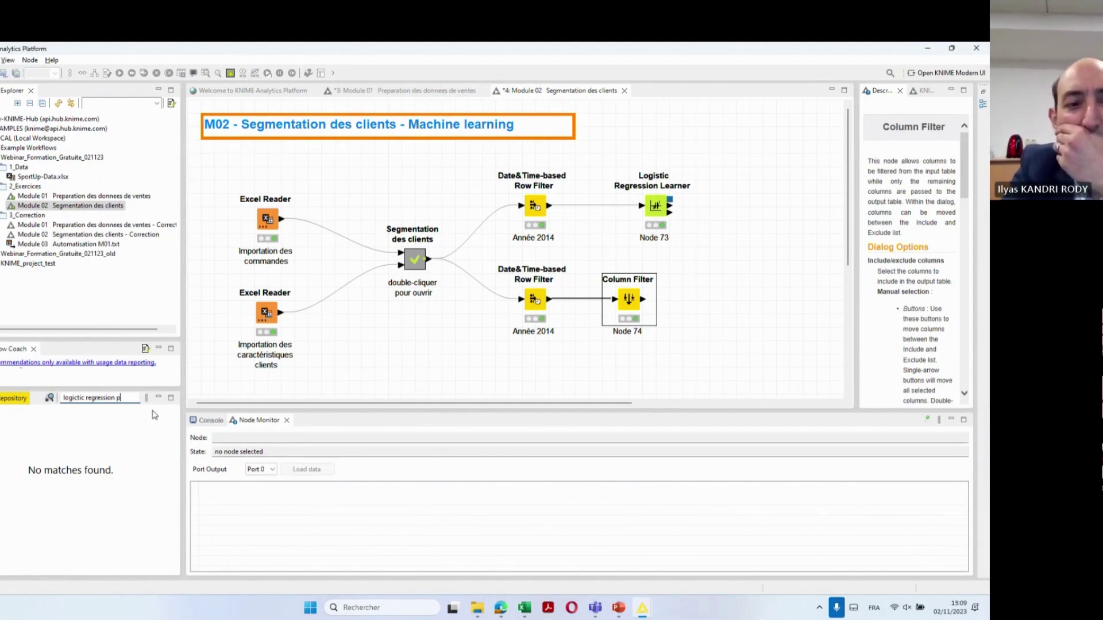
click(74, 396)
text(s)
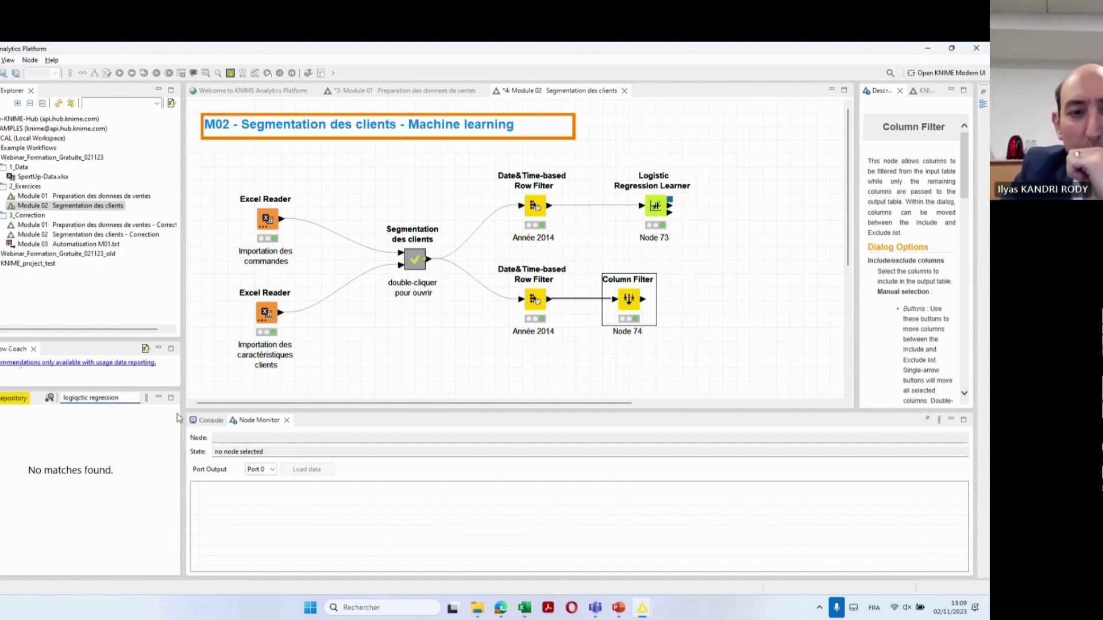
key(Delete)
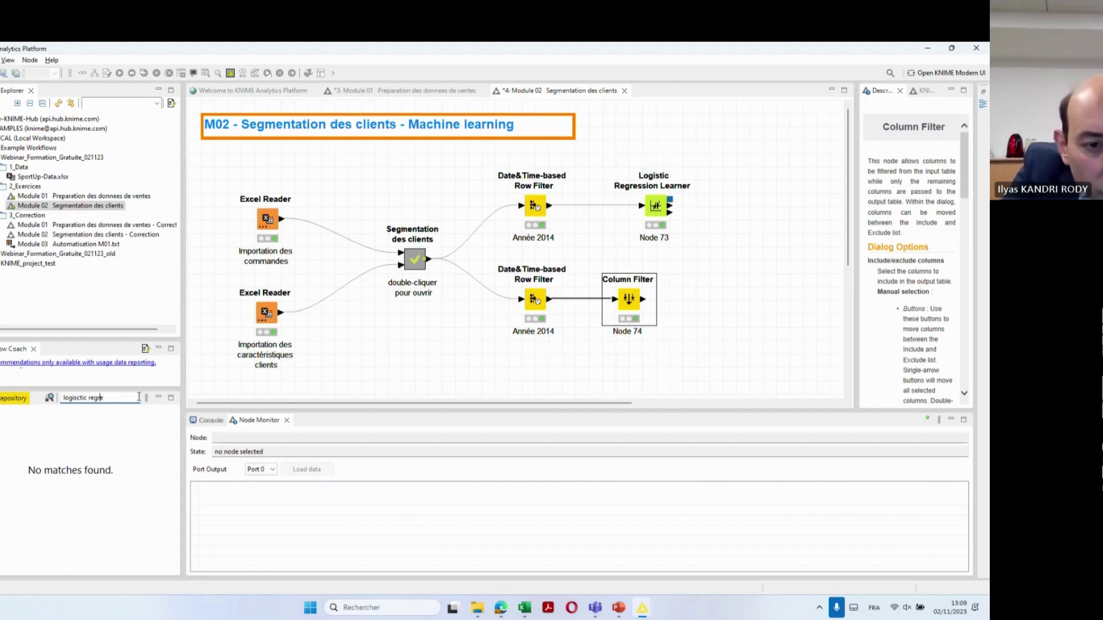
key(BackSpace)
text(t)
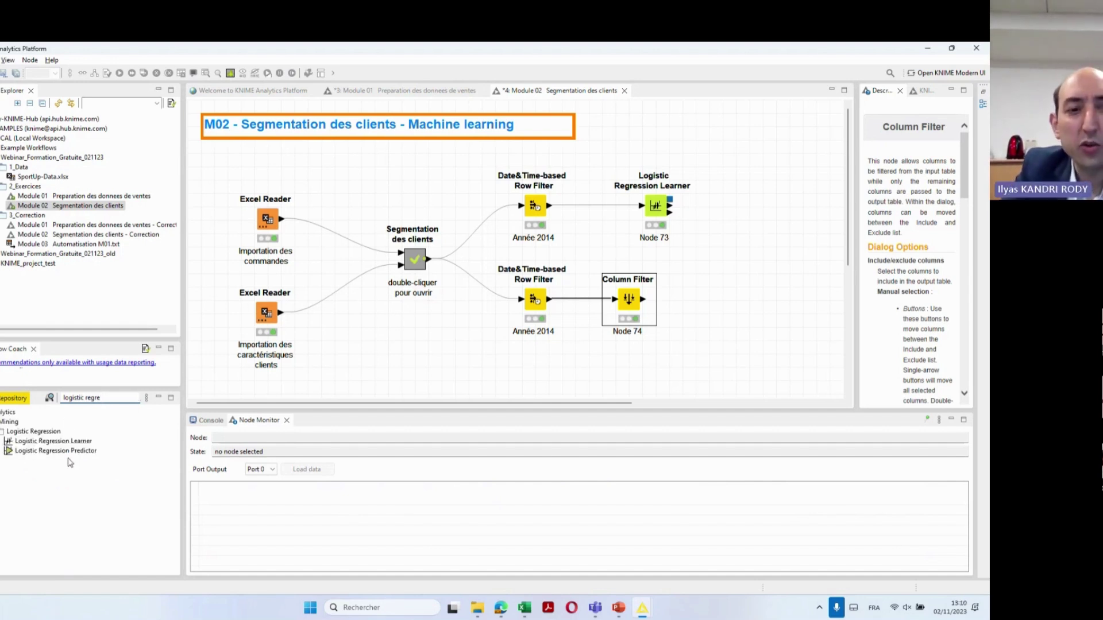
Add a Logistic Regression Predictor to the workflow and connect the learner's model output and the Column Filter's output to it
drag(63, 452, 760, 257)
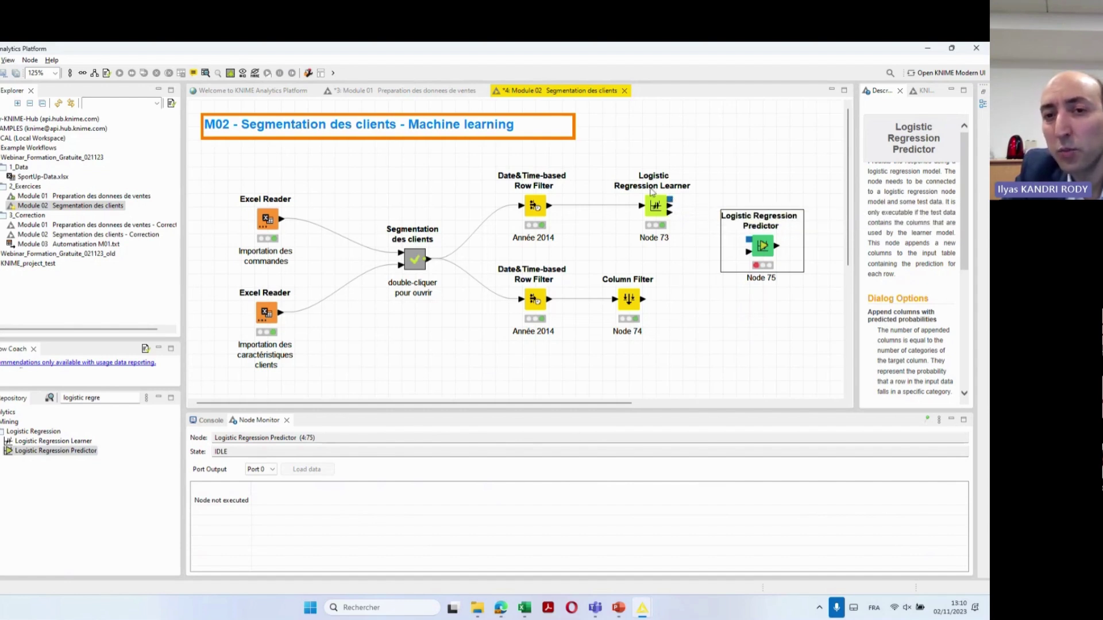
click(673, 204)
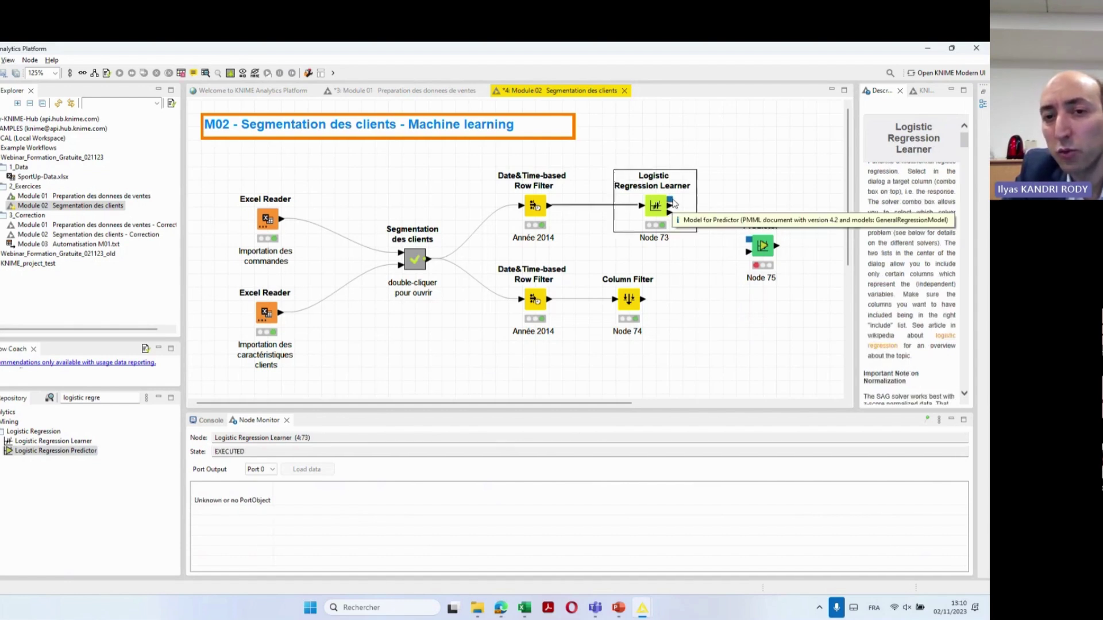
drag(672, 200, 754, 245)
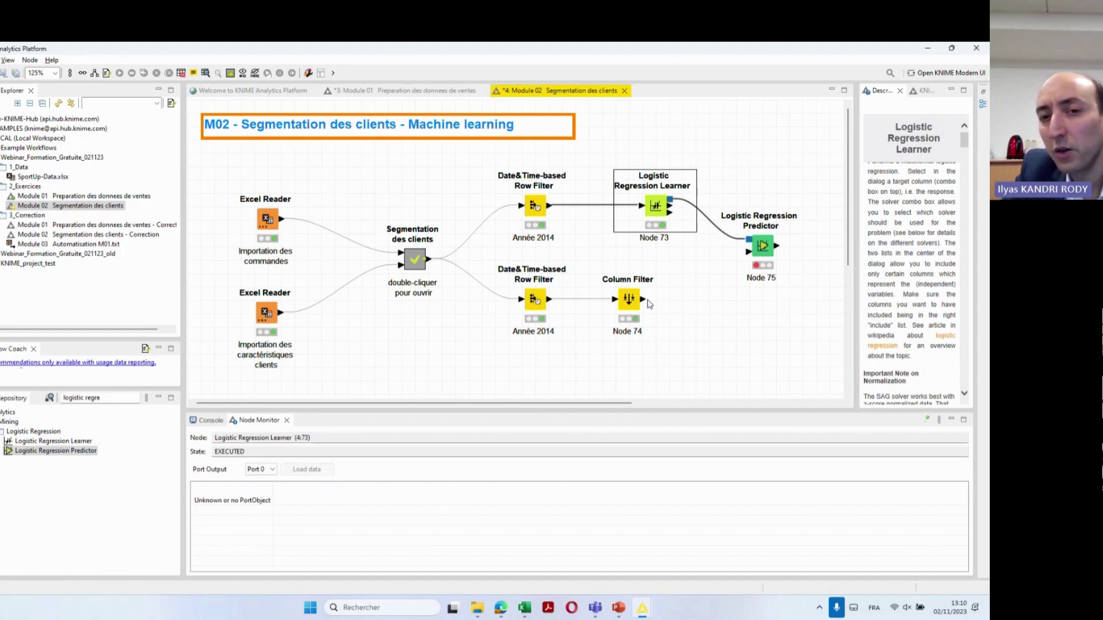
drag(646, 300, 750, 258)
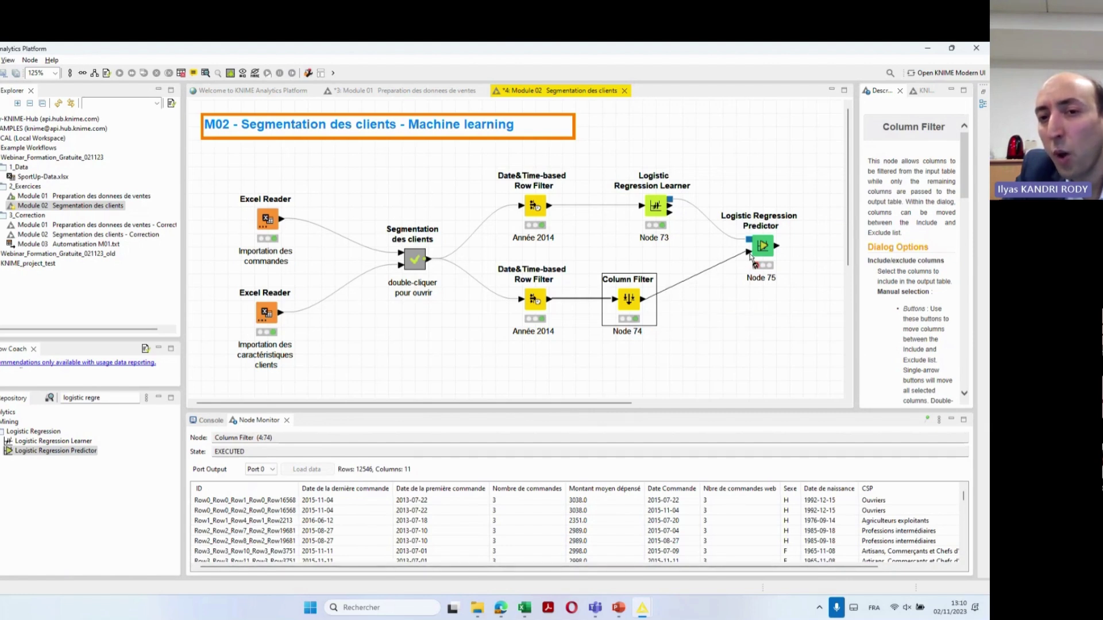
drag(750, 256, 750, 254)
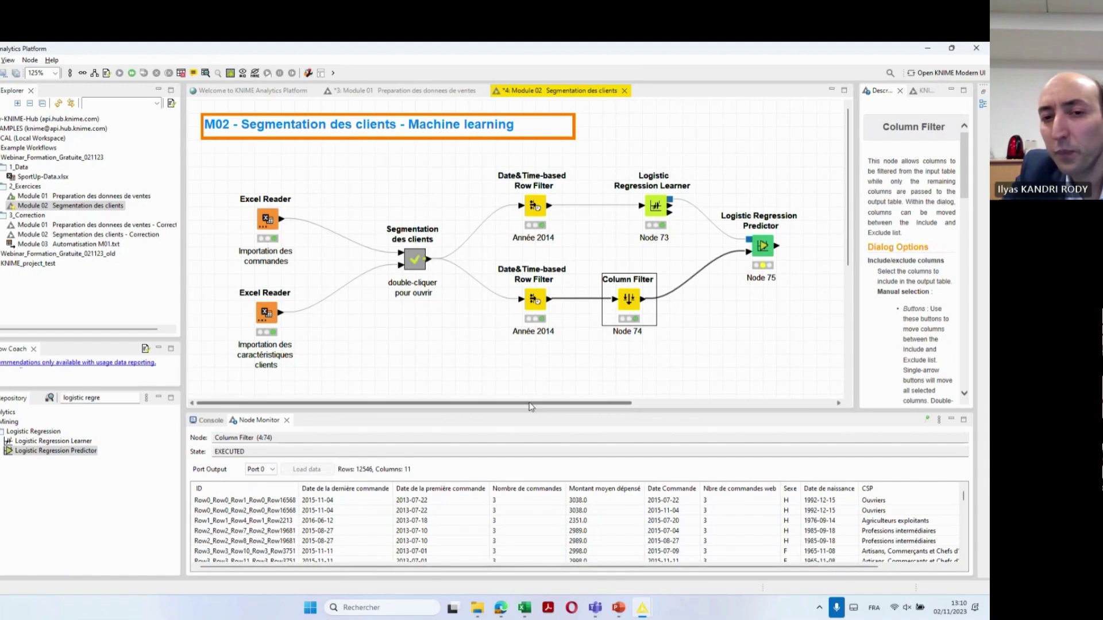
Configure the Logistic Regression Predictor to append columns with predicted probabilities, confirm the settings, and execute the node
drag(548, 402, 668, 407)
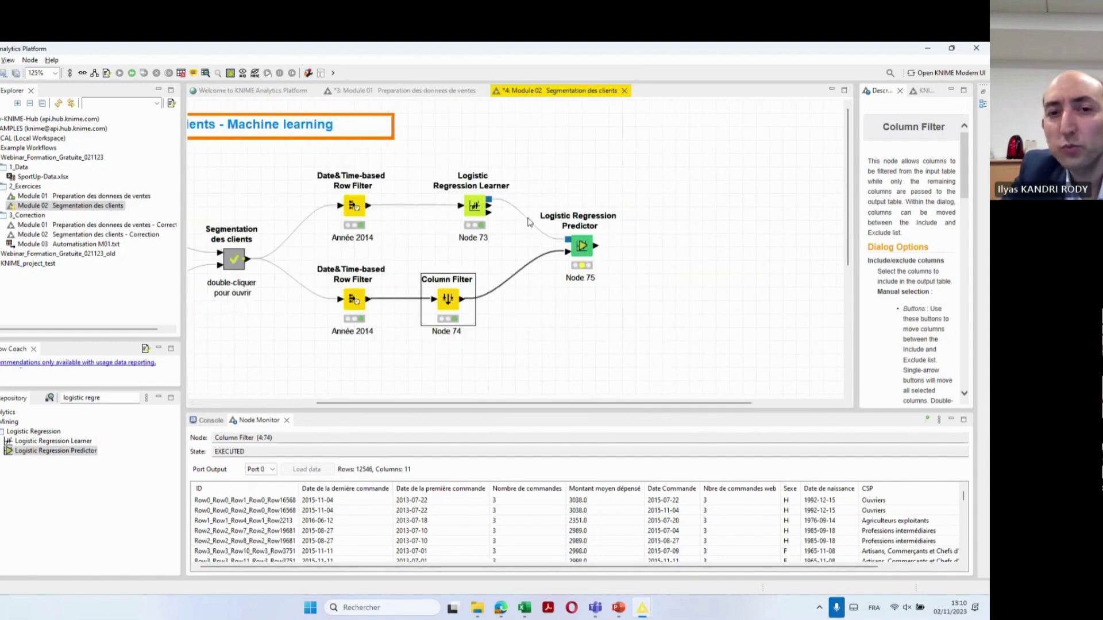
click(581, 245)
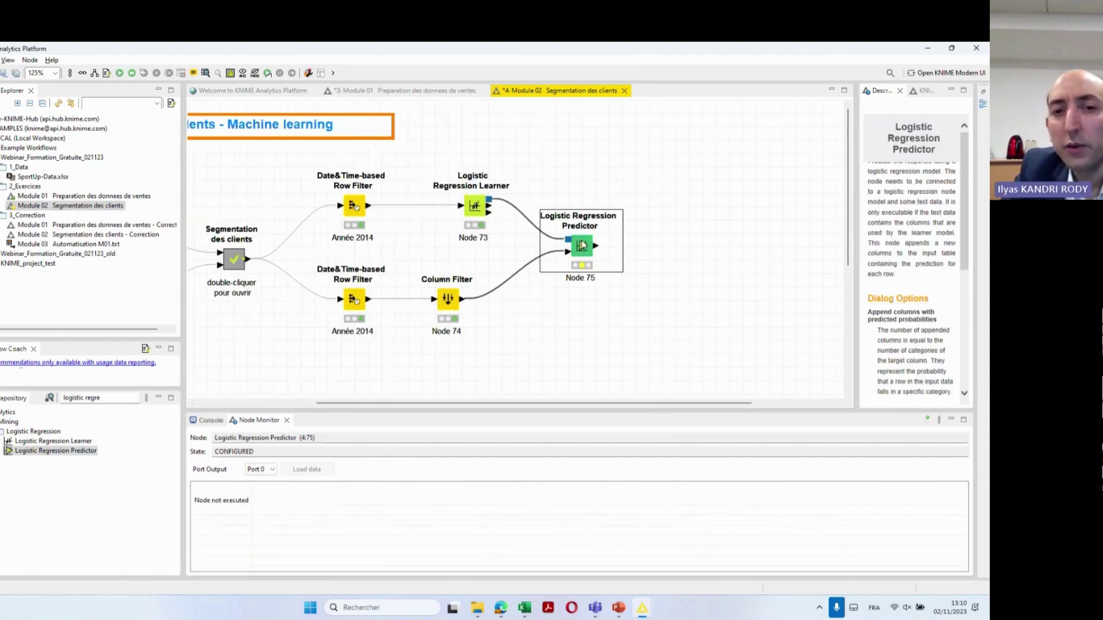
double_click(582, 246)
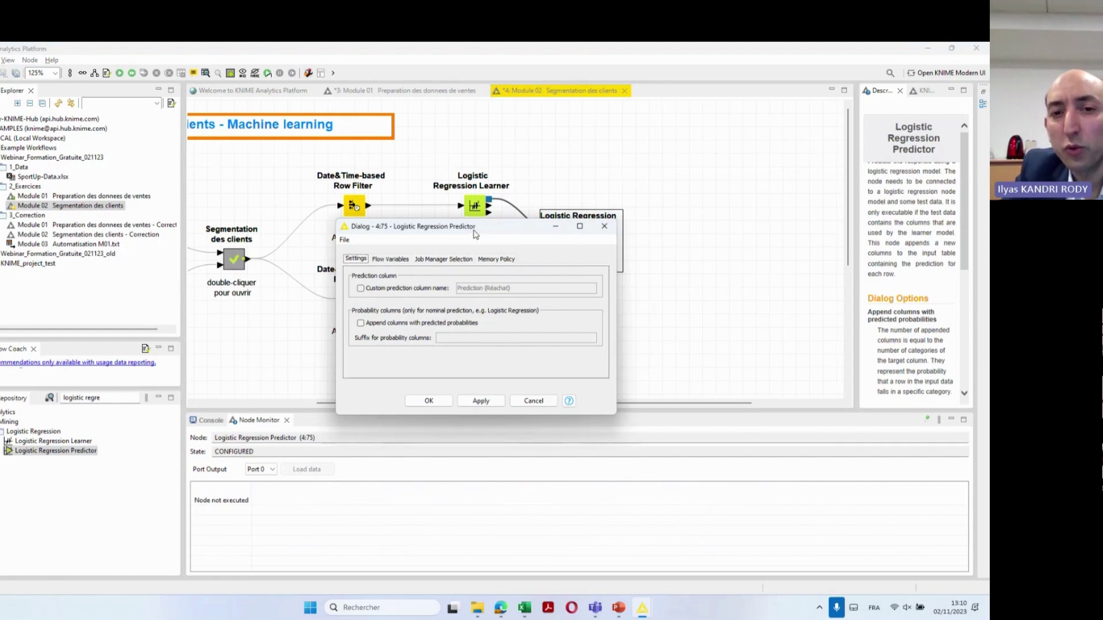
drag(461, 223, 548, 322)
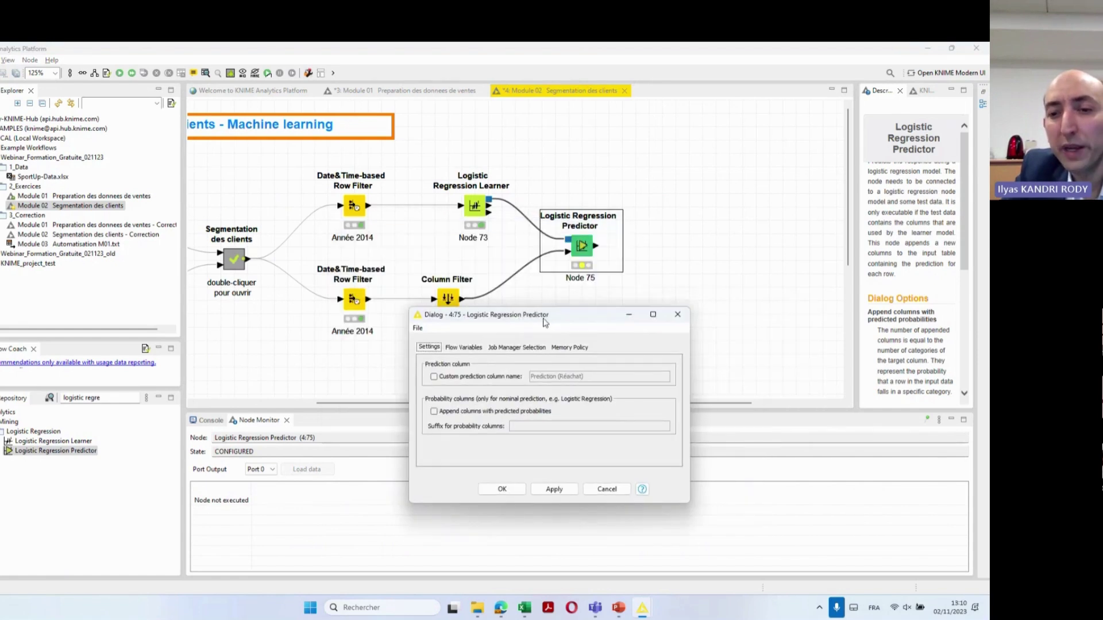
click(434, 411)
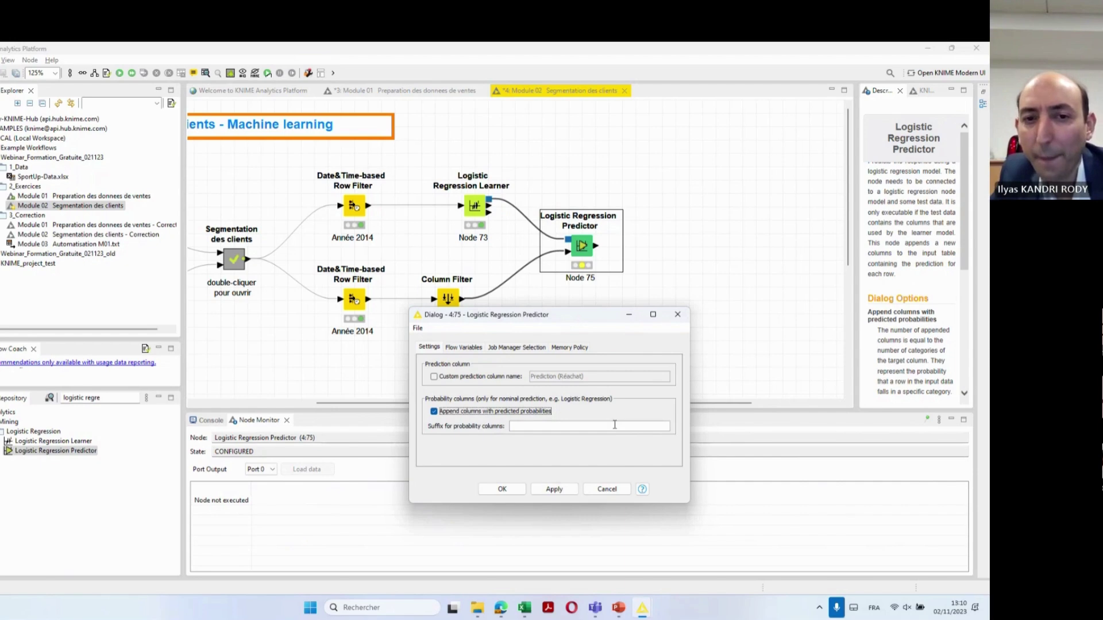
click(560, 489)
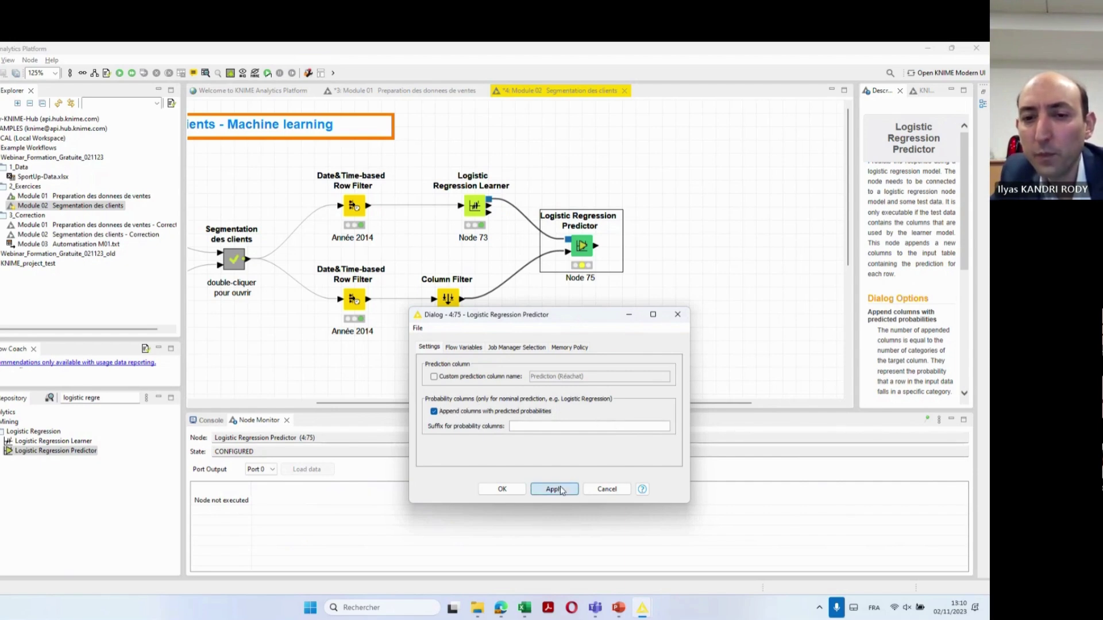
mouse_move(478, 607)
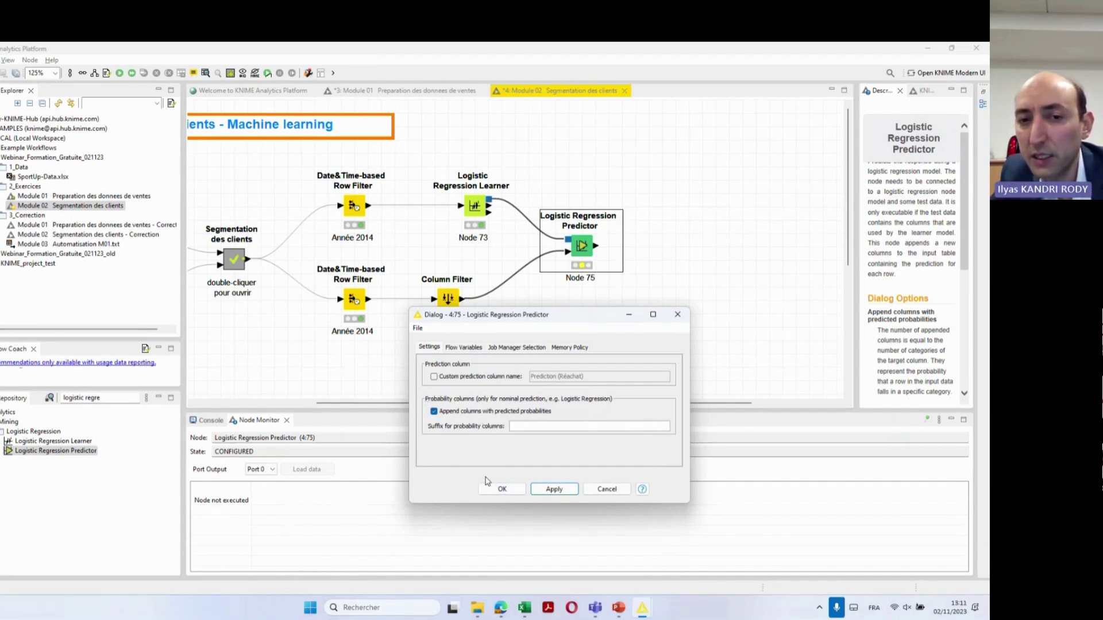
click(501, 491)
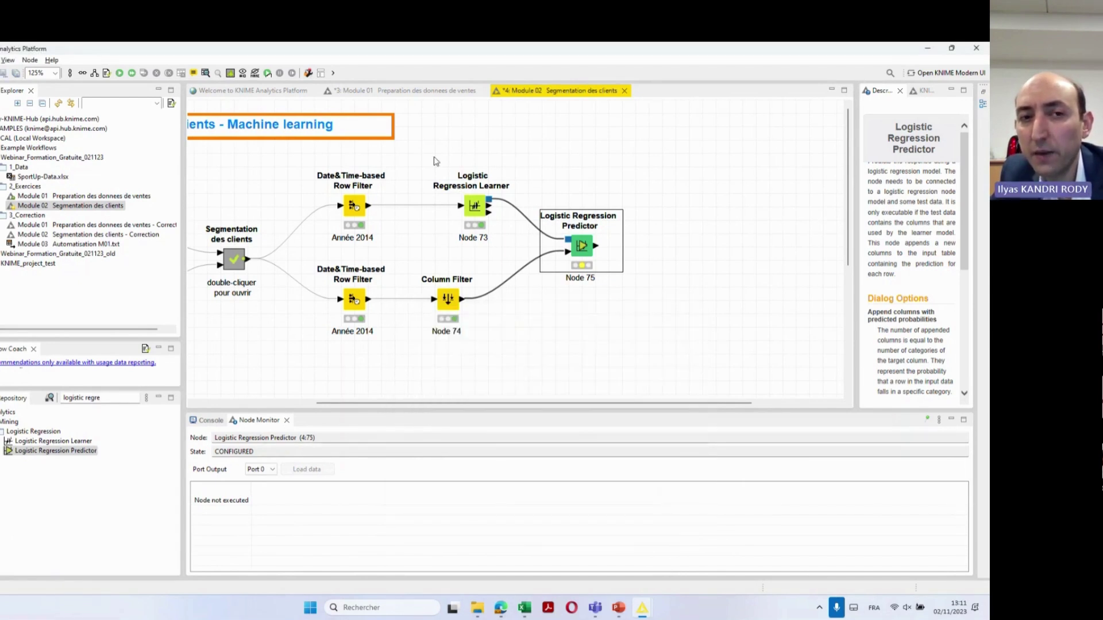
click(132, 73)
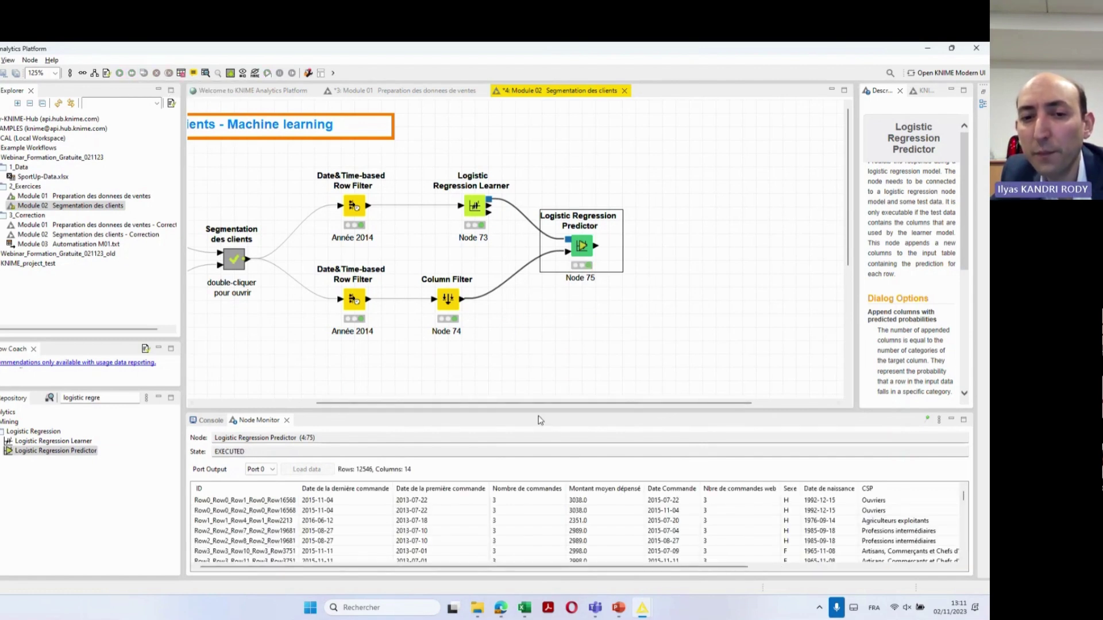
Enlarge the Node Monitor and examine the predictor's input columns, Réachat probabilities and Prediction (Réachat) column
drag(538, 411, 538, 331)
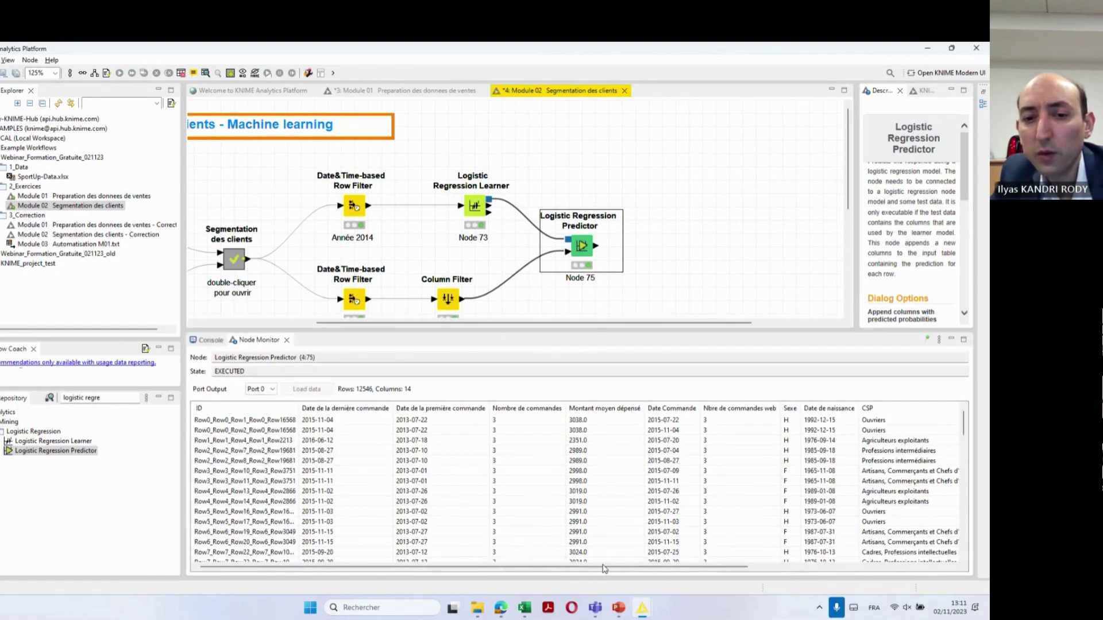
drag(640, 567, 842, 575)
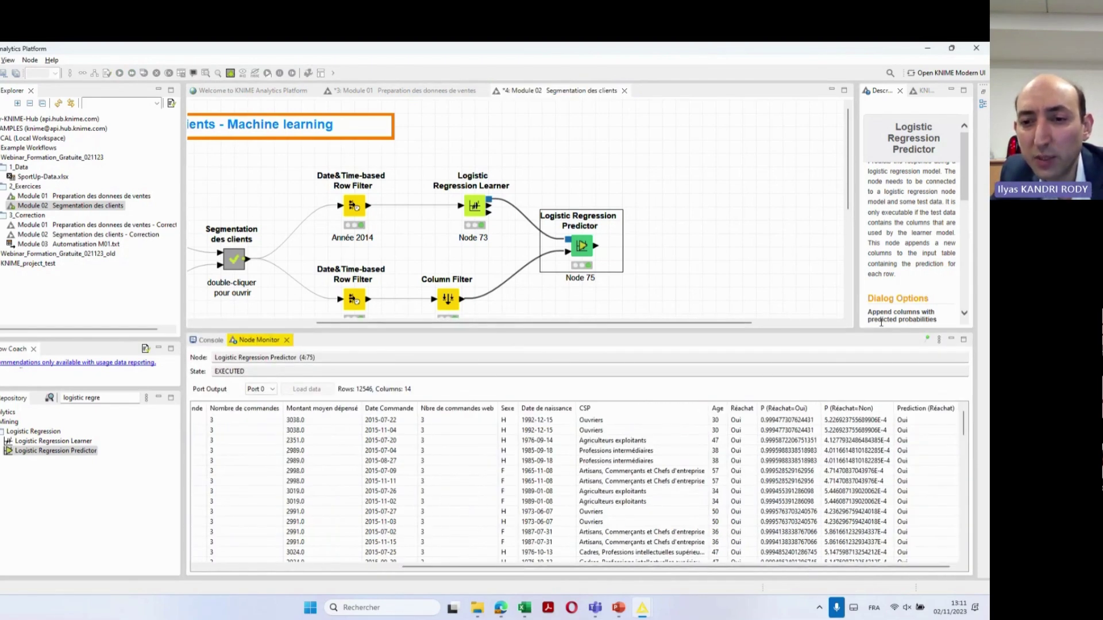
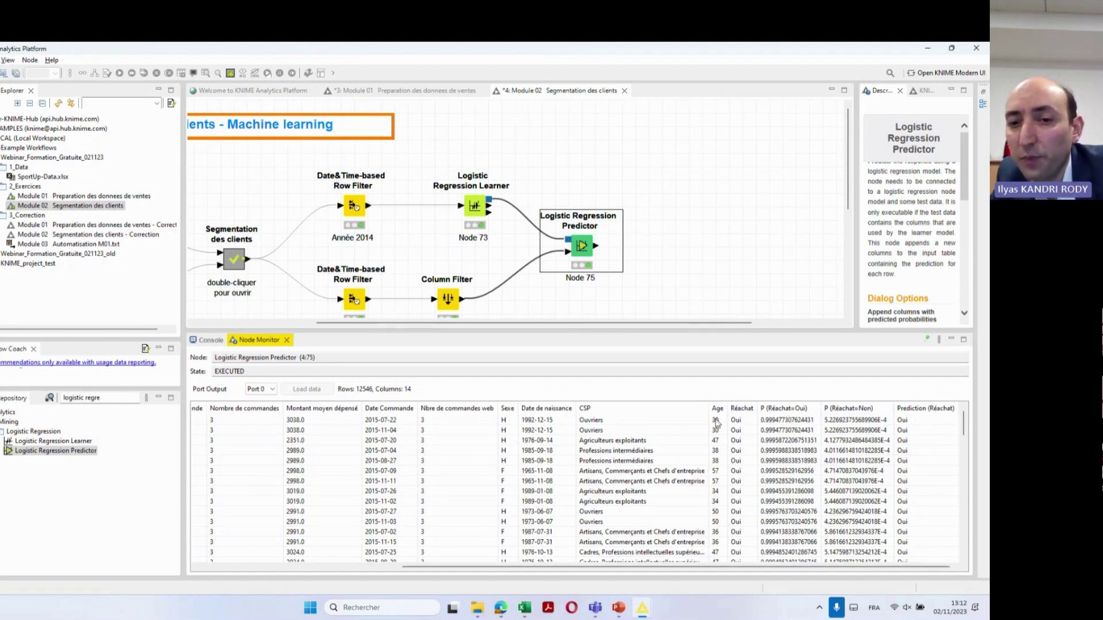
drag(645, 568, 270, 574)
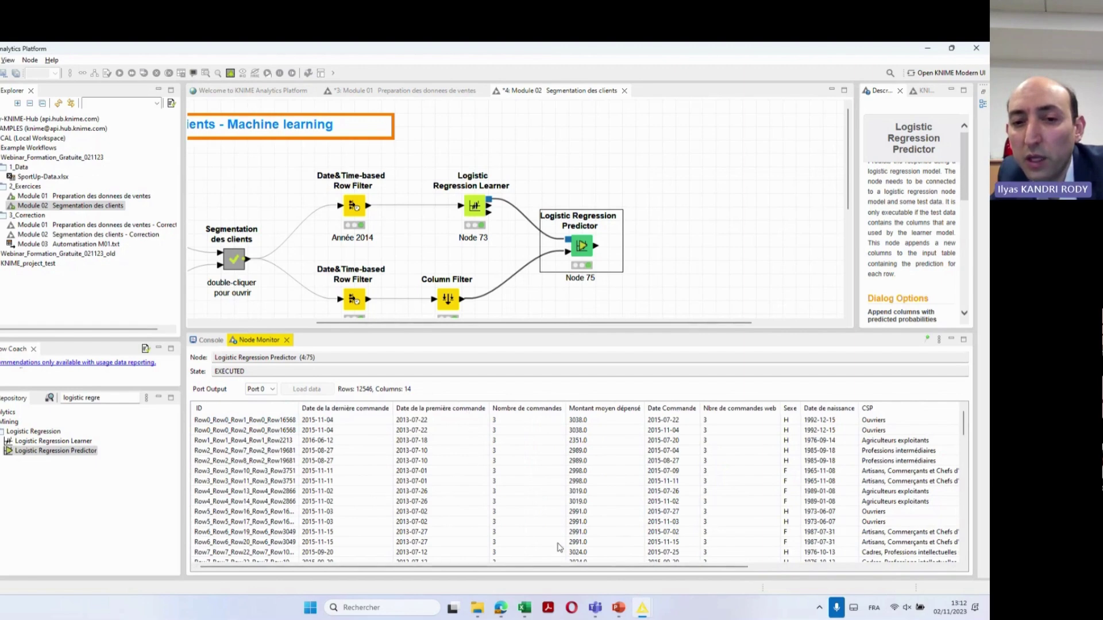
drag(523, 570, 631, 570)
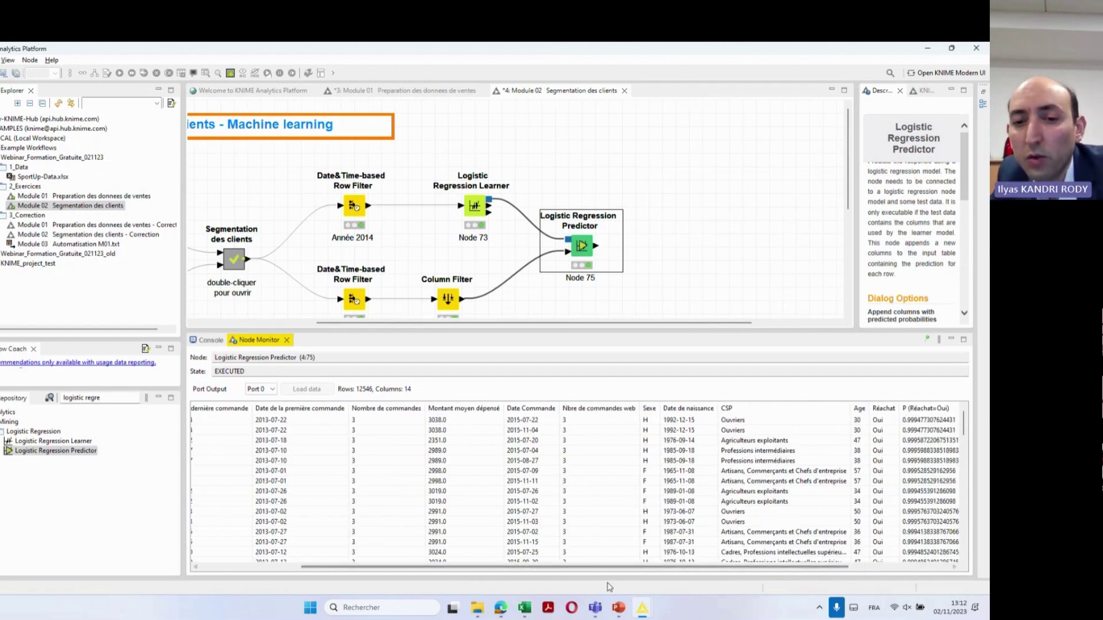
drag(620, 571, 721, 571)
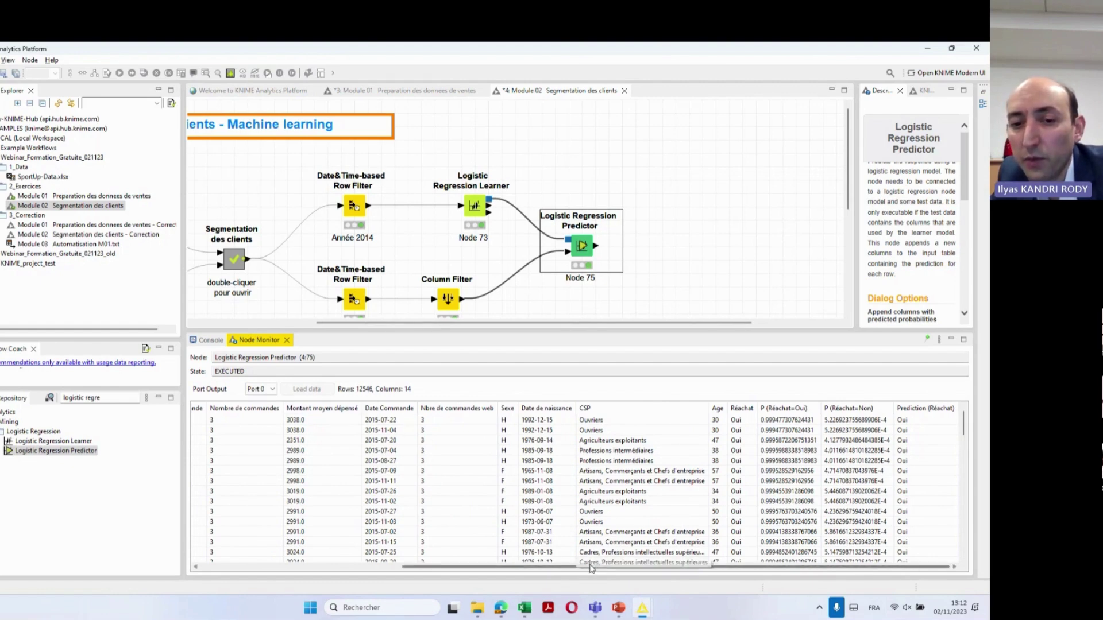
drag(595, 566, 370, 575)
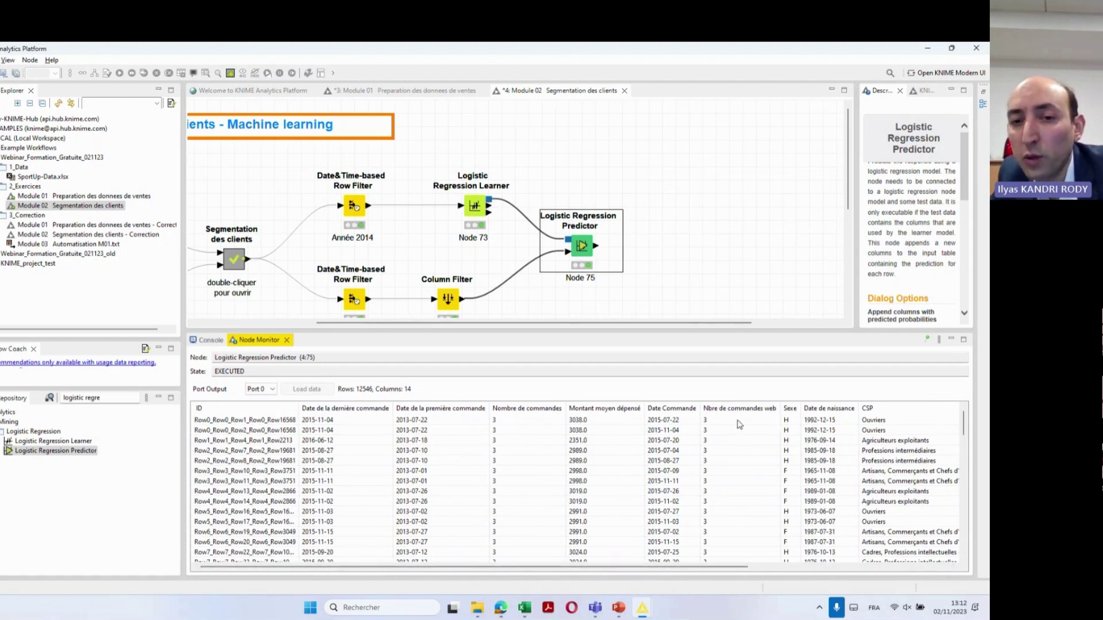
drag(692, 570, 871, 570)
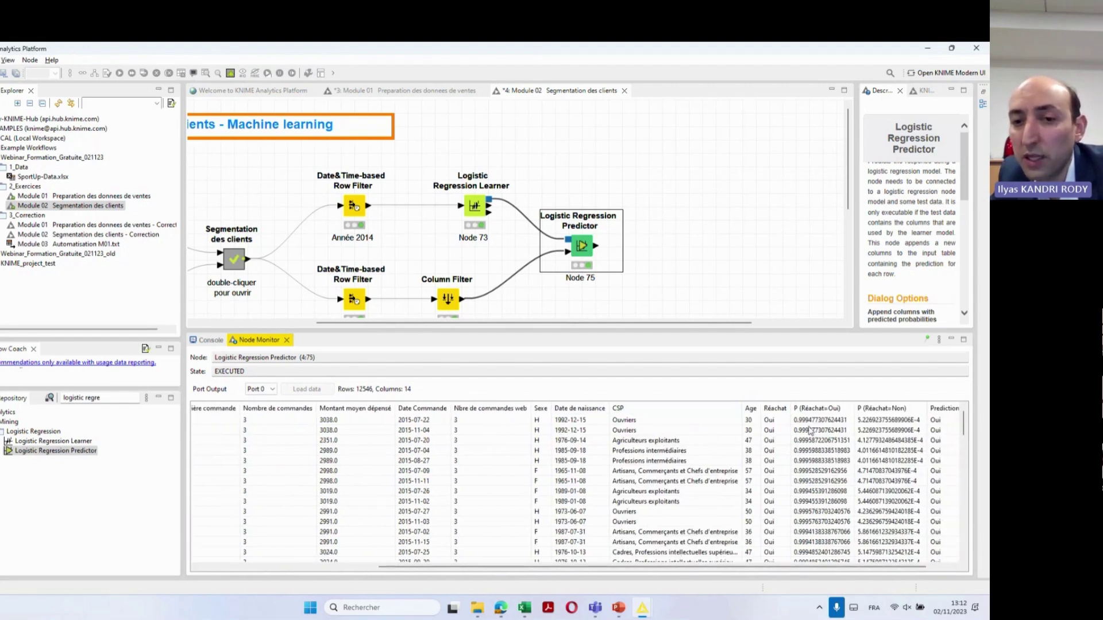
drag(754, 571, 867, 552)
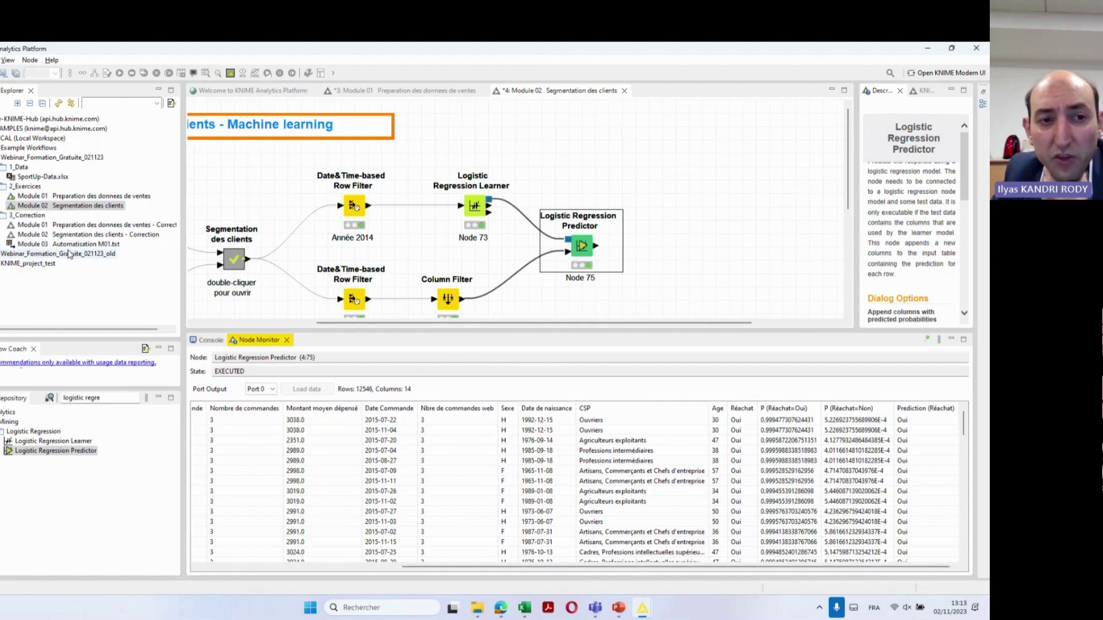
Copy the local path of the 3_Correction workflow group from the KNIME Explorer
click(114, 243)
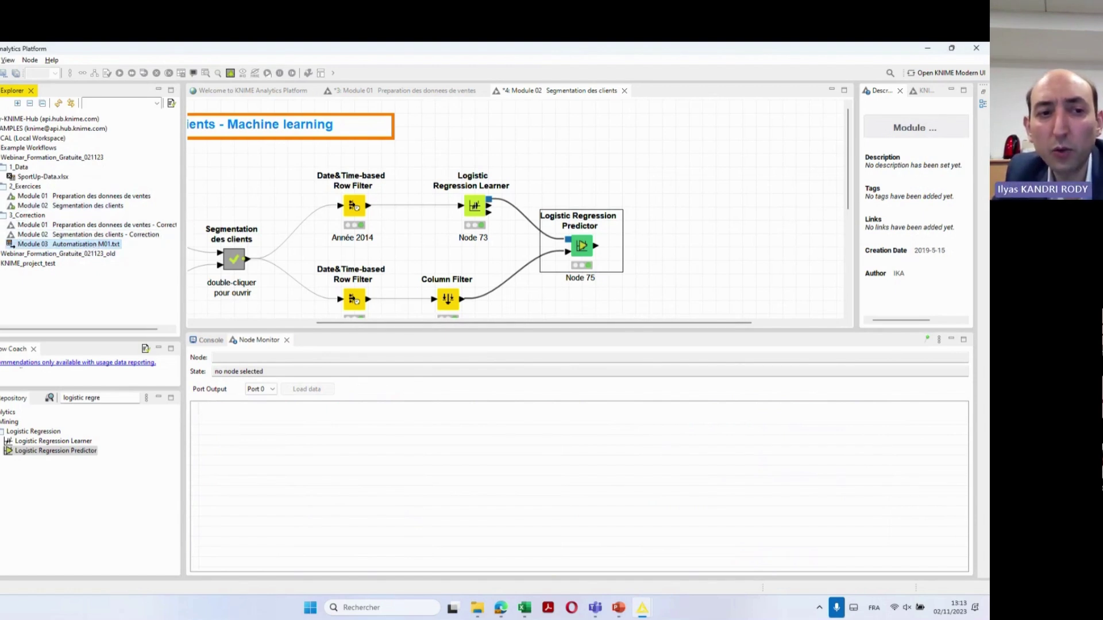
double_click(37, 216)
double_click(35, 216)
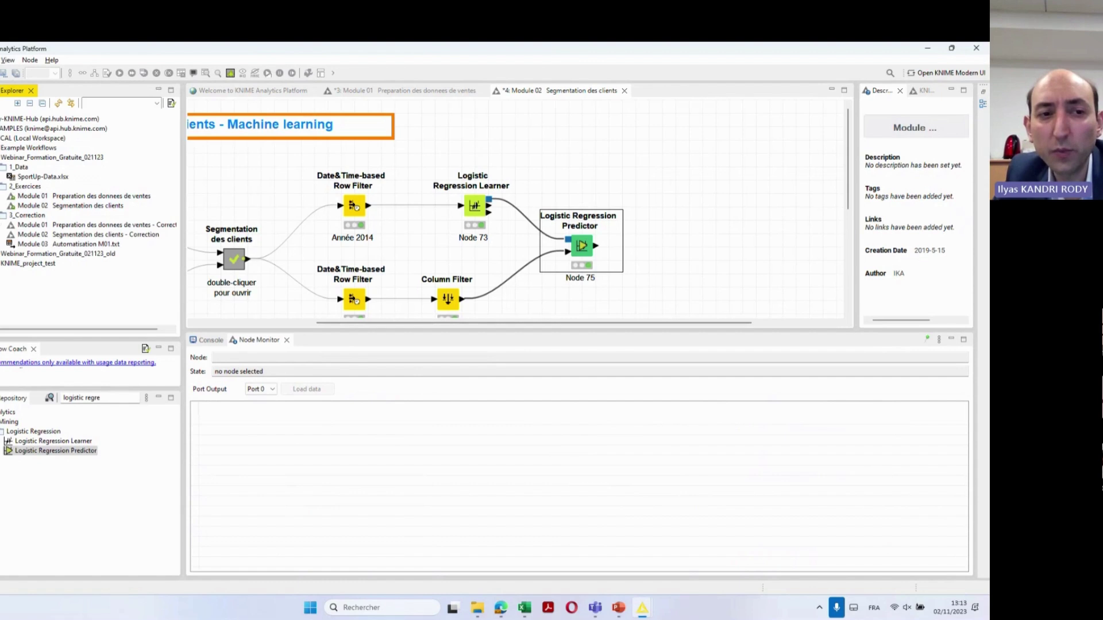
right_click(34, 221)
mouse_move(91, 440)
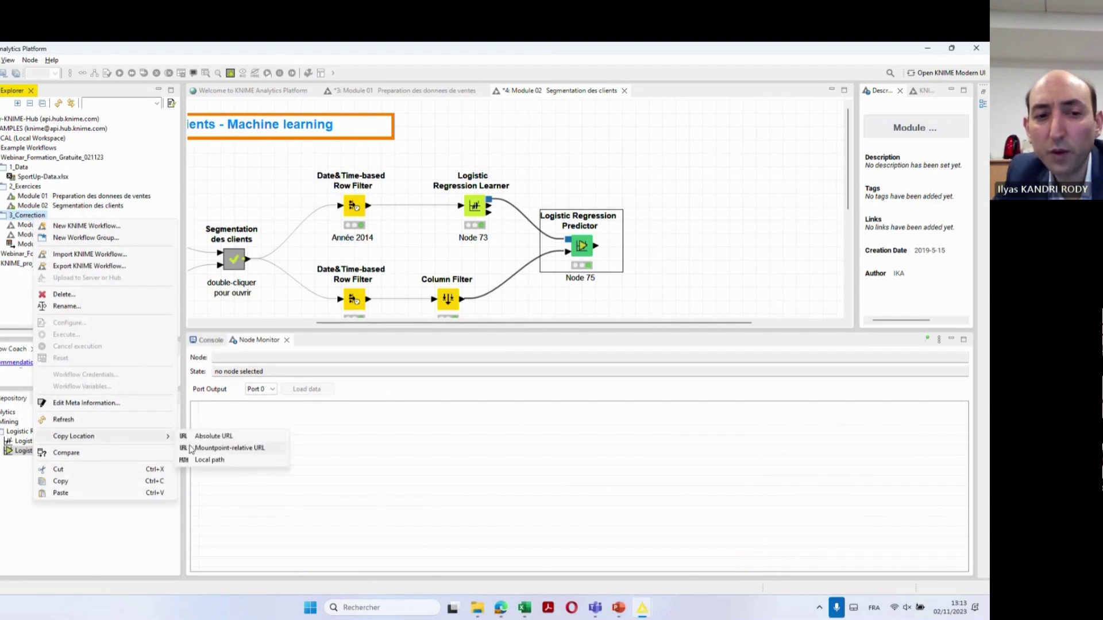
click(220, 460)
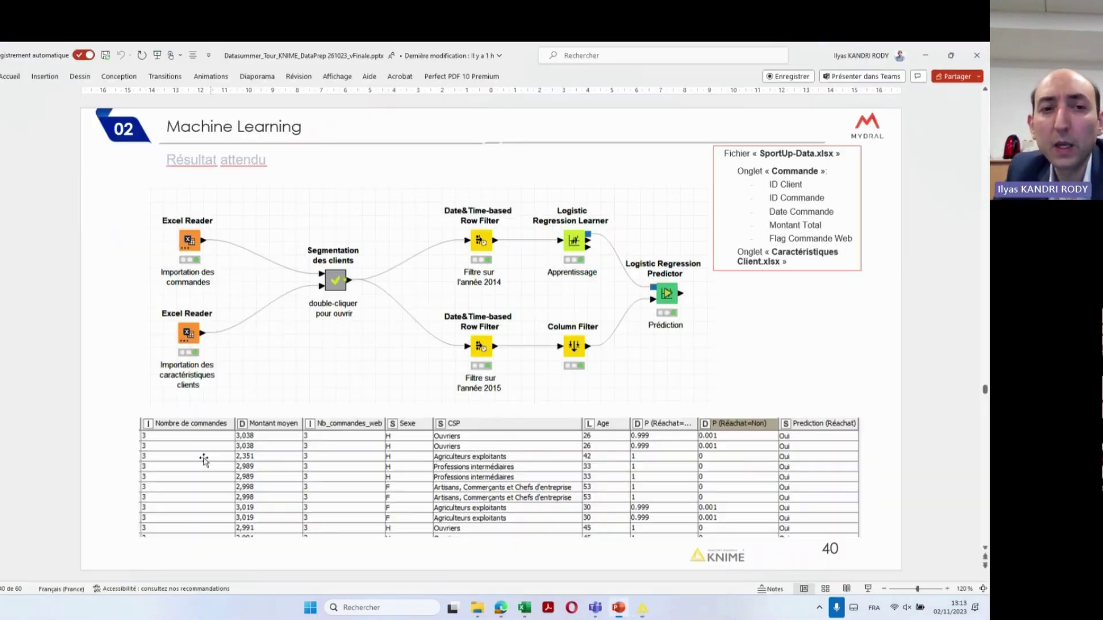
Switch to the File Explorer window showing Documents and go to the copied path of the 3_Correction folder
key(alt+Tab)
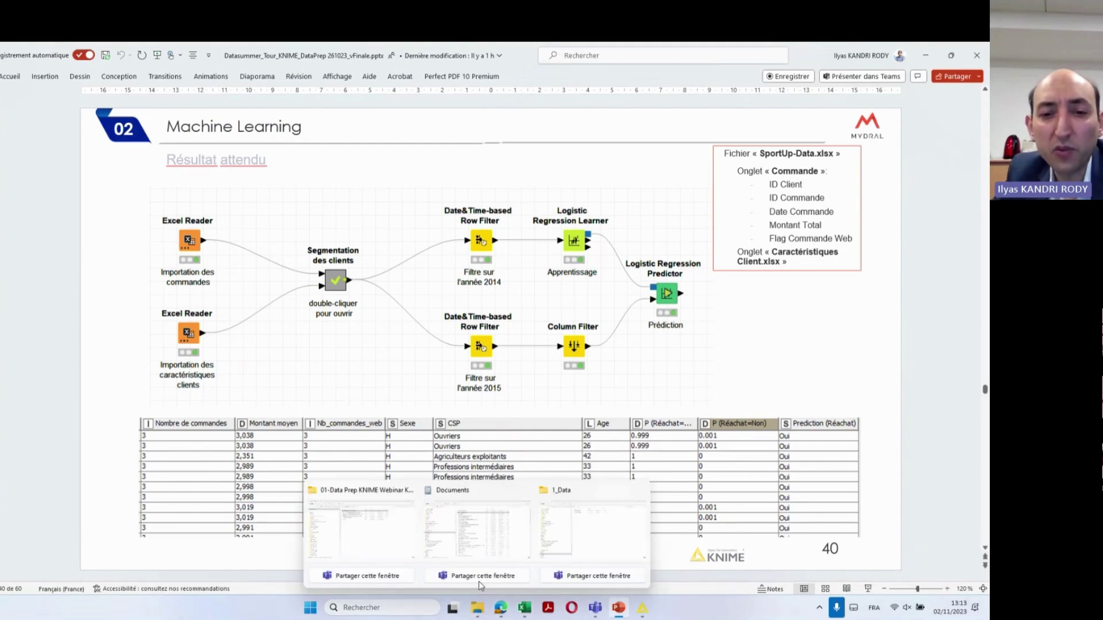
click(498, 525)
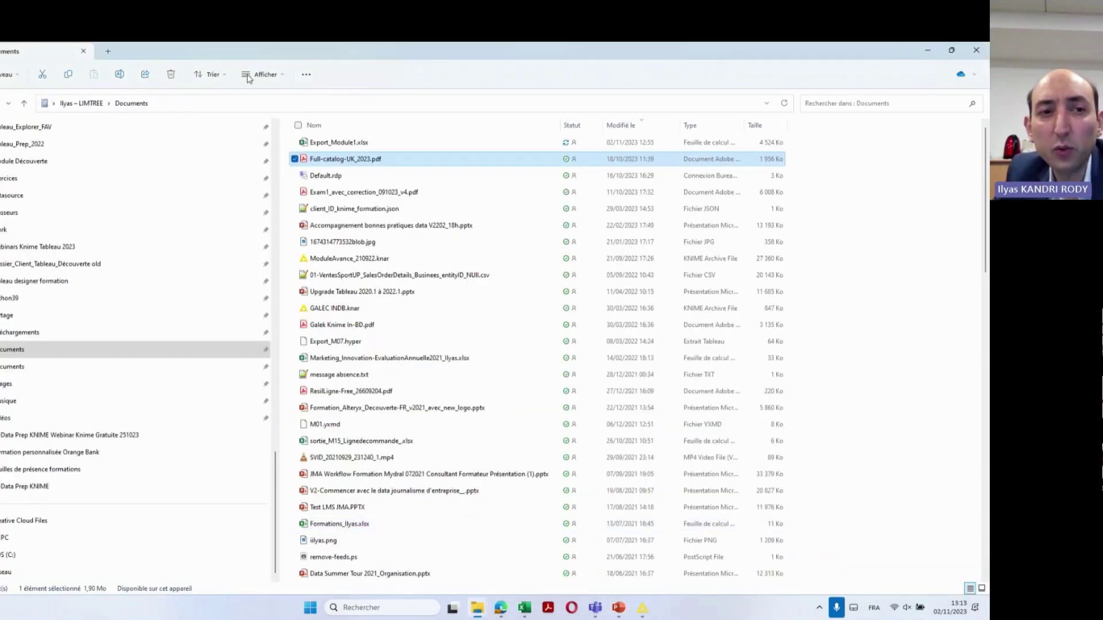
click(299, 108)
text(C:\Users\IKA\knime-workspace_5_1_2\Webinar_Formation_Gratuite_021123\3_Correction)
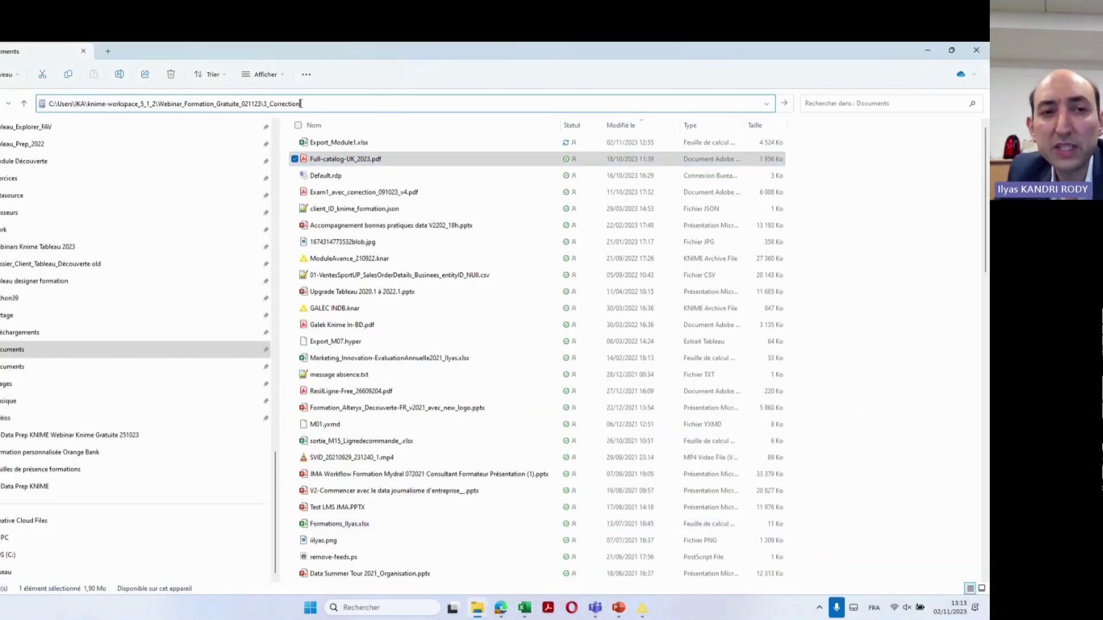
key(ctrl+a)
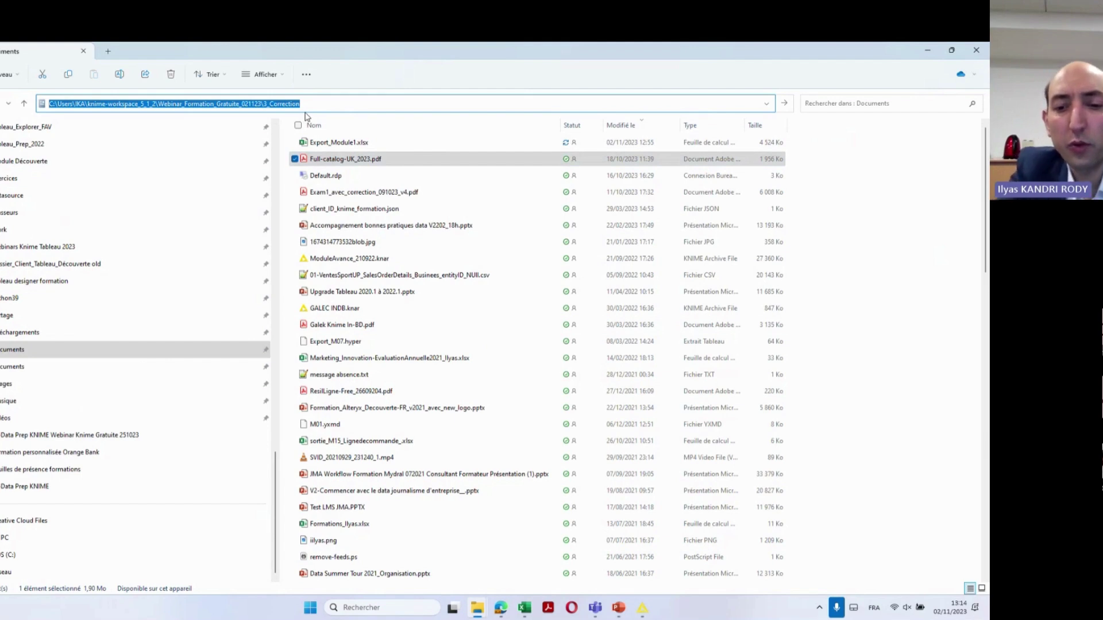
key(Return)
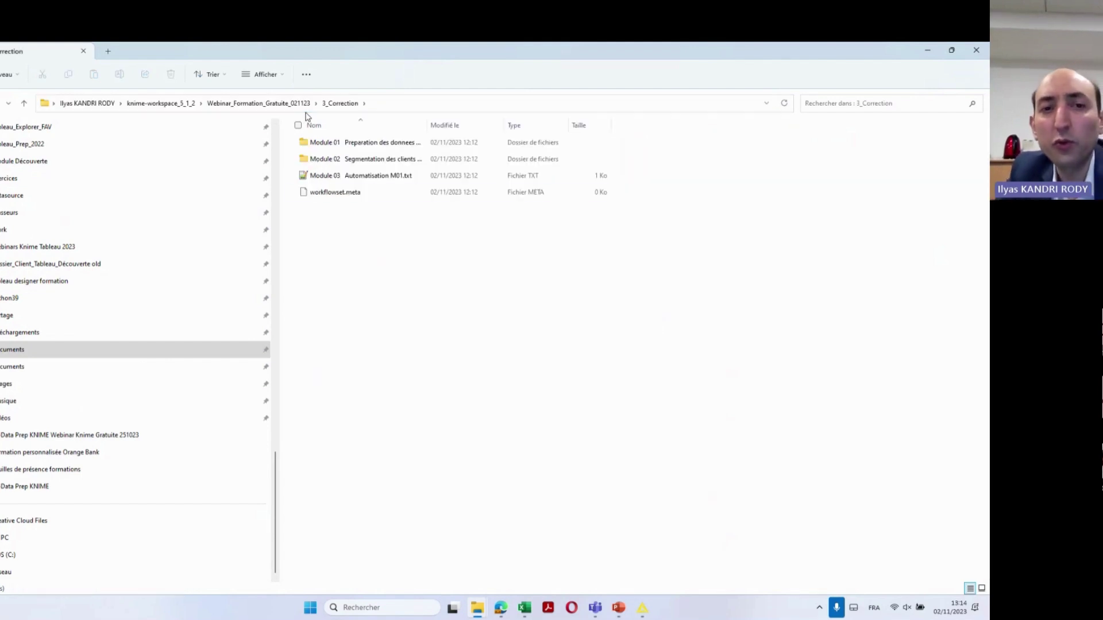
Widen the file name column, open Module 03 Automatisation M01.txt in Notepad++, and accept the update download
double_click(426, 124)
double_click(378, 177)
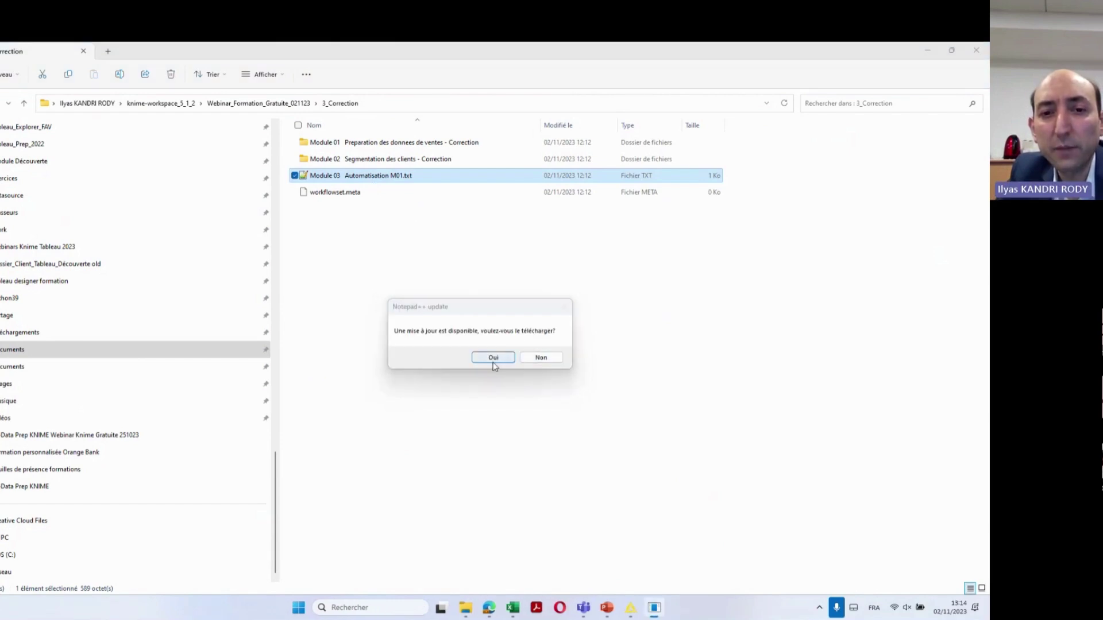
click(493, 358)
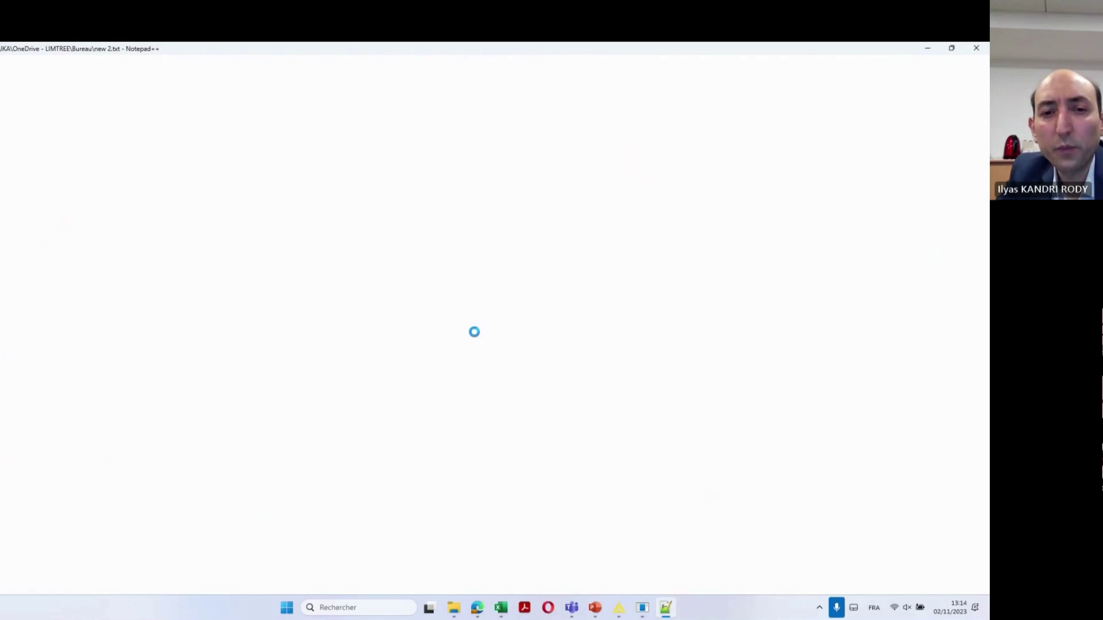
Switch to PowerPoint and review the Module 03 slides introducing the automation of workflow execution through command lines
click(602, 610)
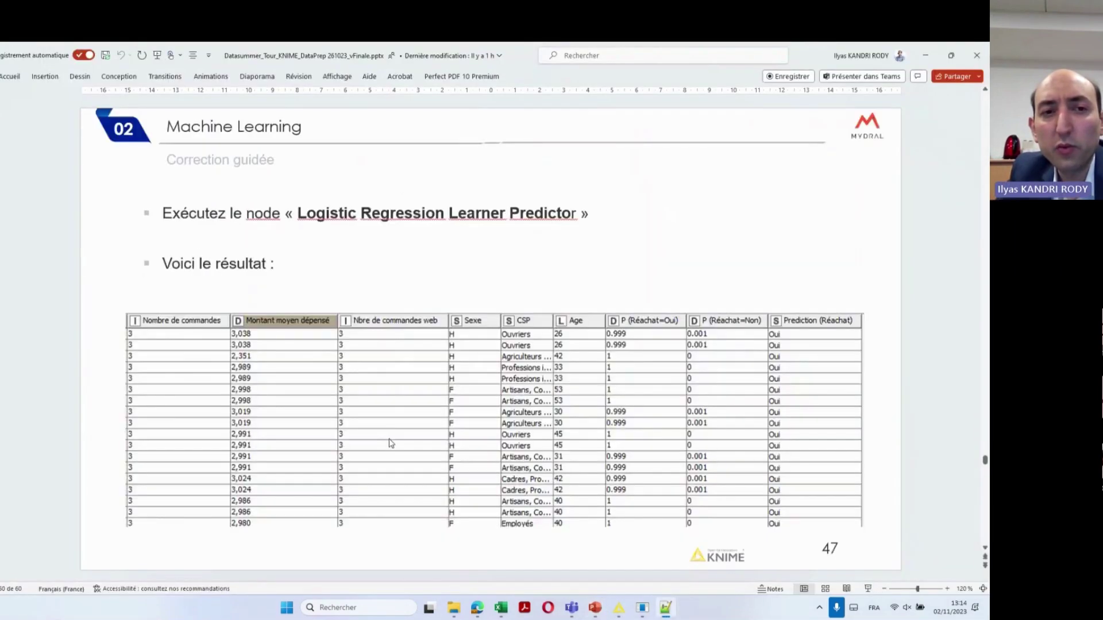
scroll(389, 443, down, 6)
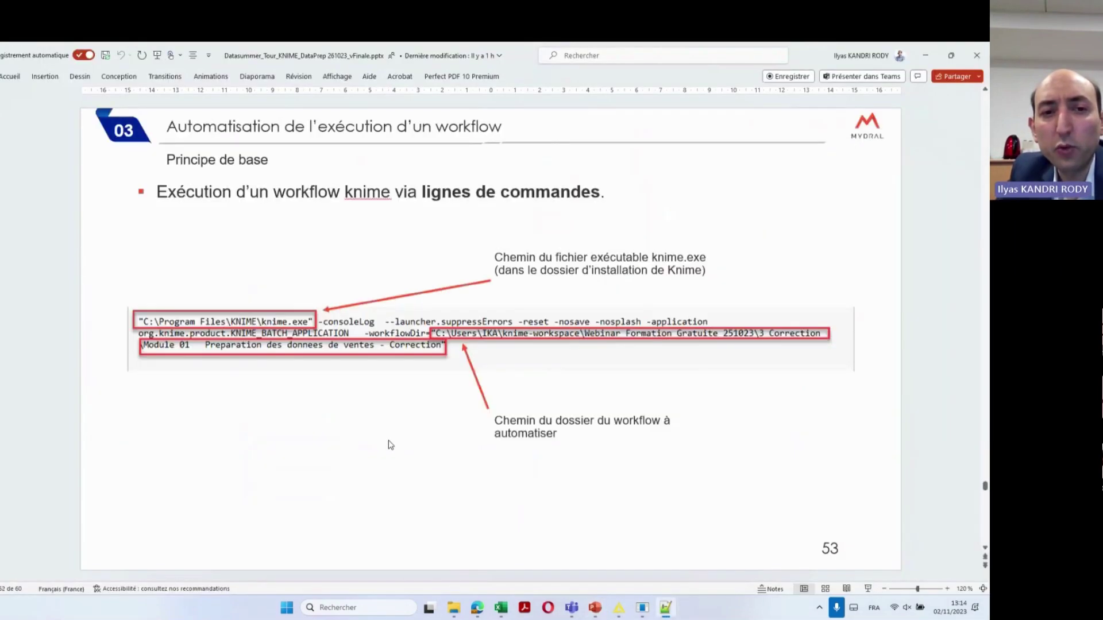
scroll(390, 444, up, 1)
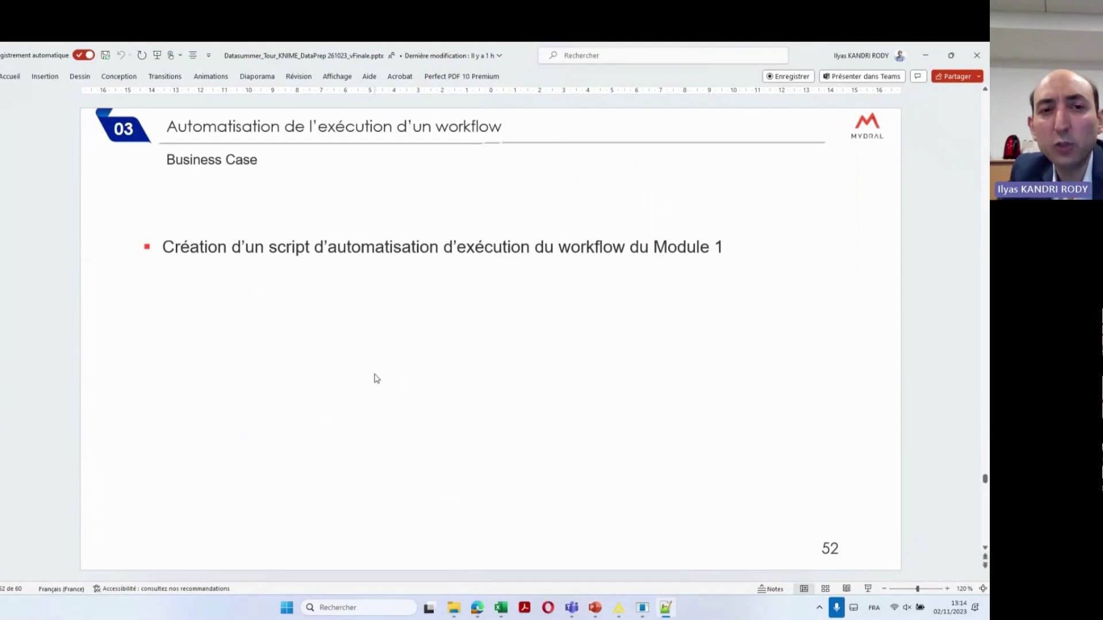
scroll(383, 363, up, 1)
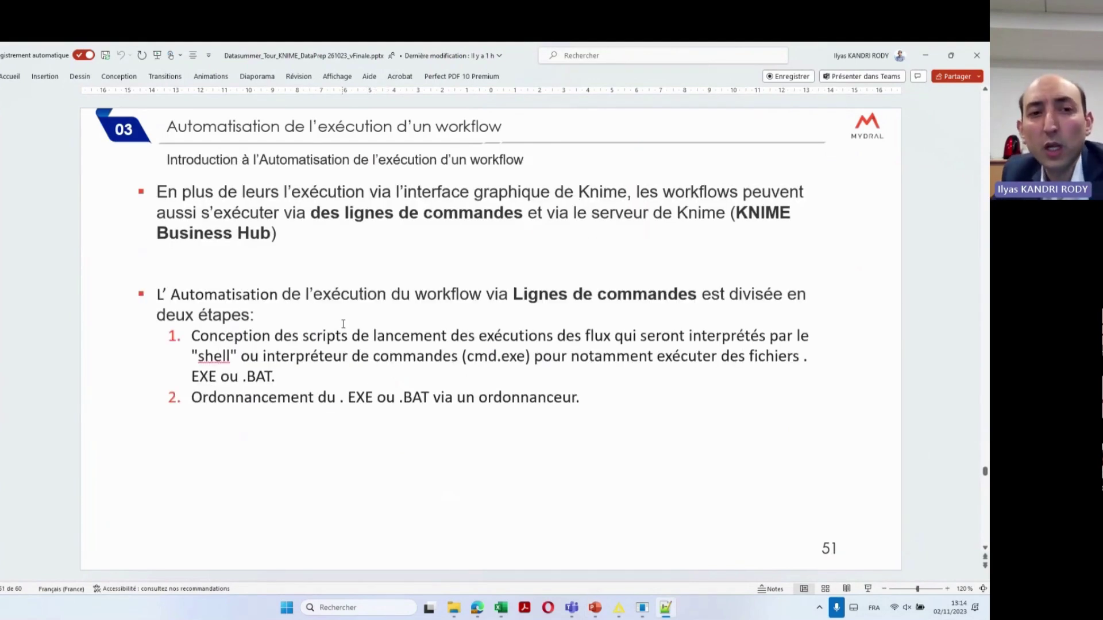
scroll(343, 324, up, 1)
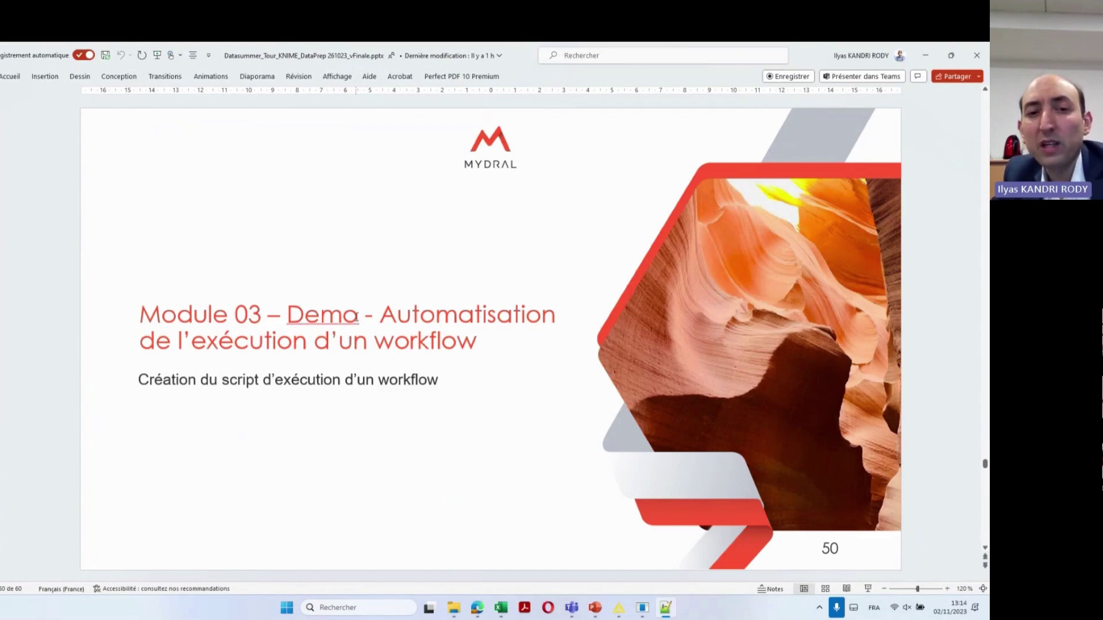
scroll(356, 315, down, 1)
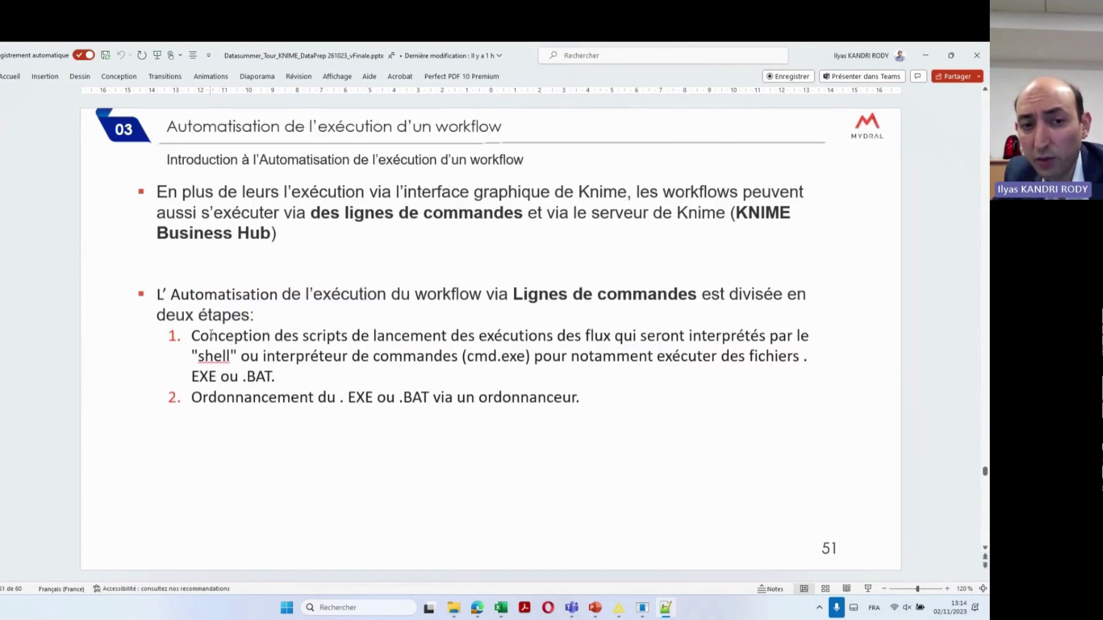
Examine the slide's two automation stages: writing scripts run as .EXE or .BAT files, and scheduling them with a scheduler
drag(211, 335, 279, 378)
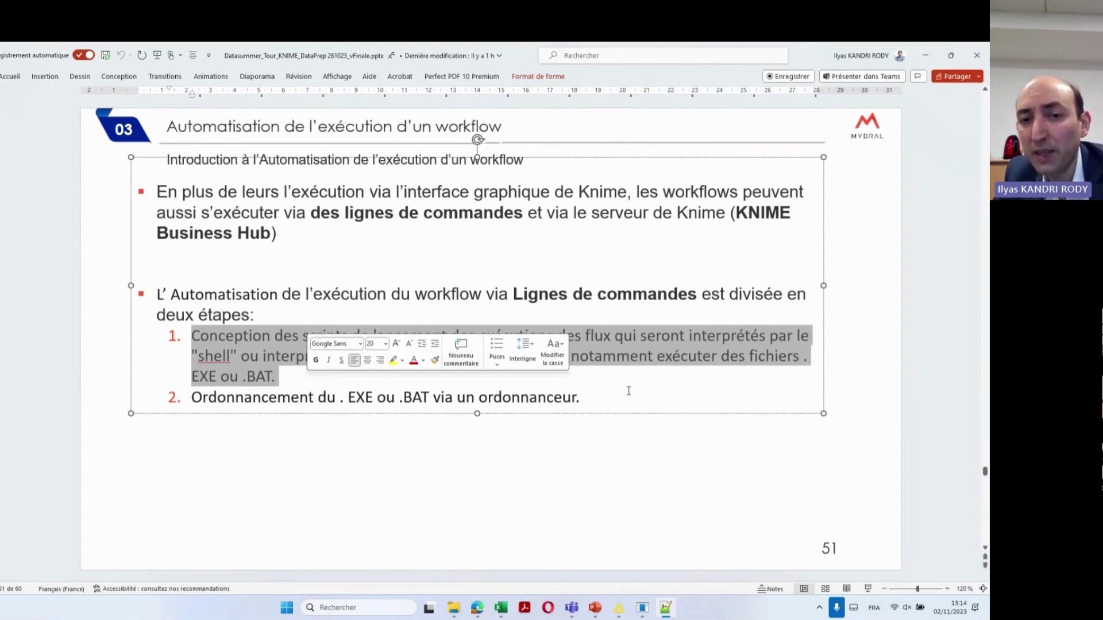
click(643, 445)
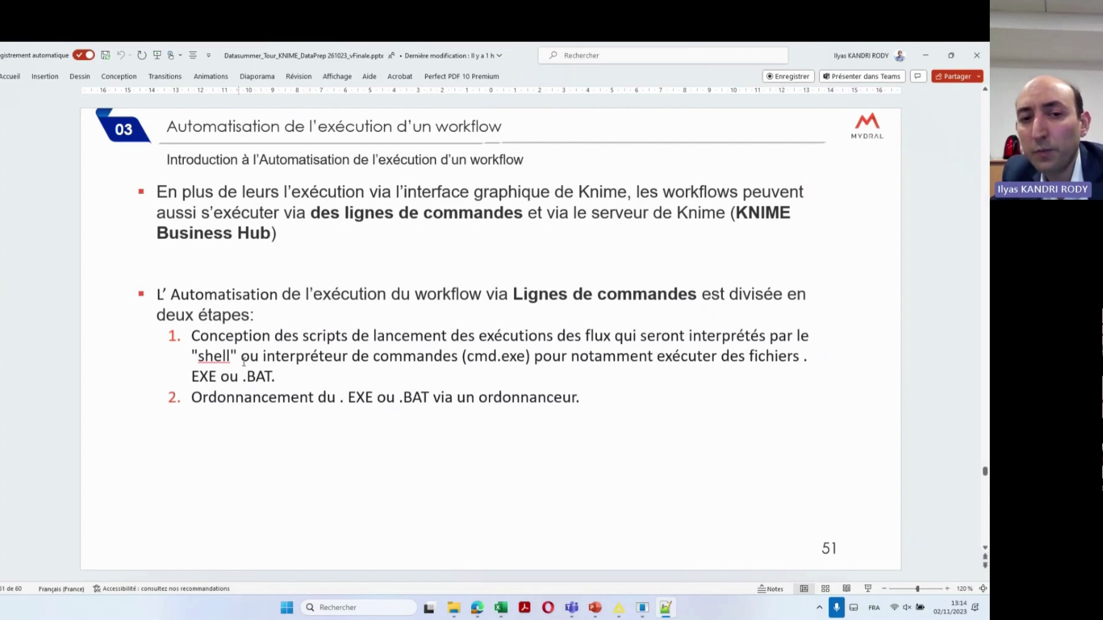
drag(294, 396, 493, 407)
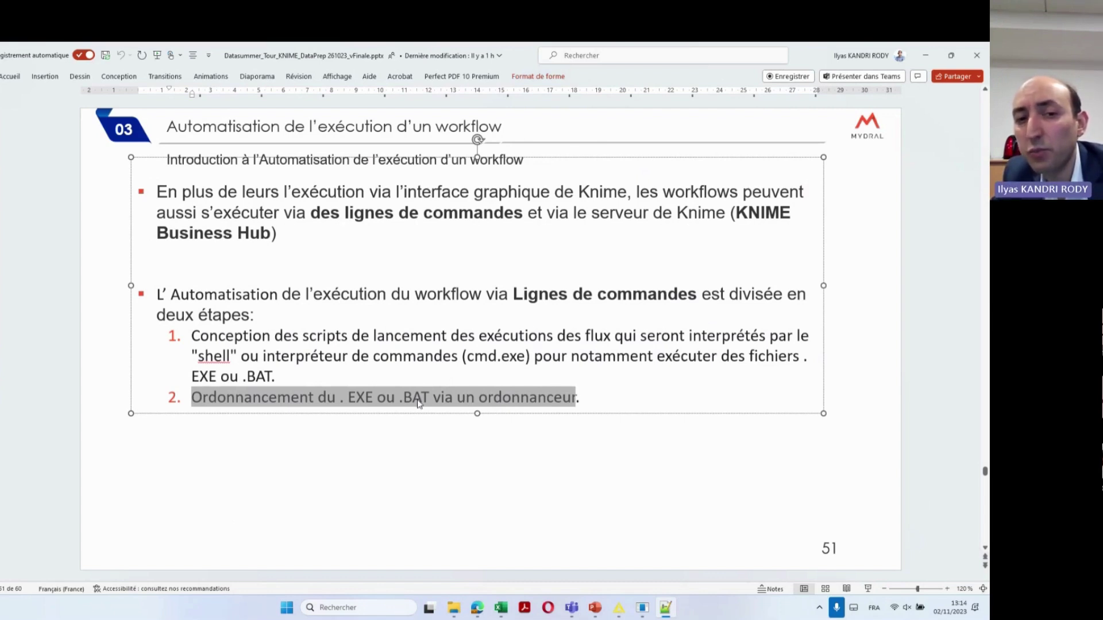
click(375, 356)
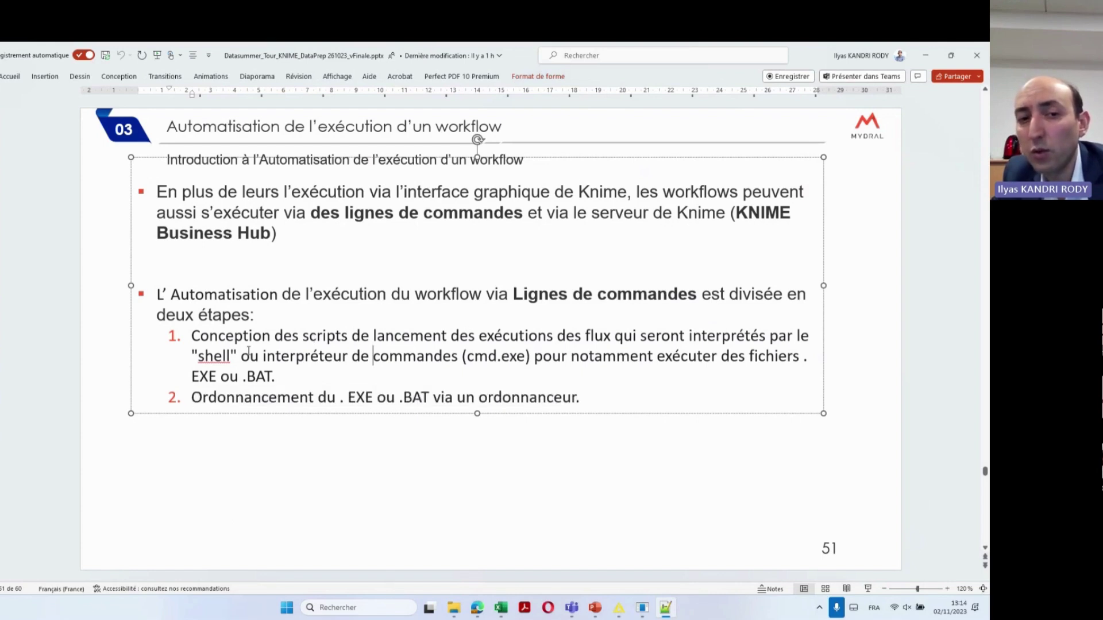
drag(198, 356, 269, 377)
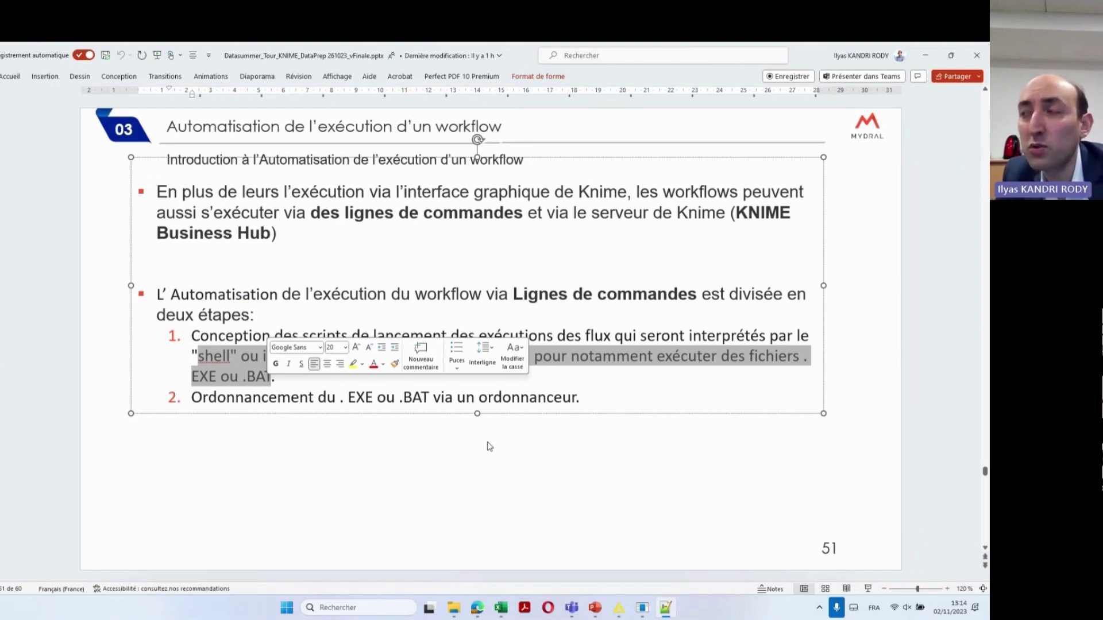
Search Windows for the Planificateur de tâches application and open it
click(345, 607)
text(pal)
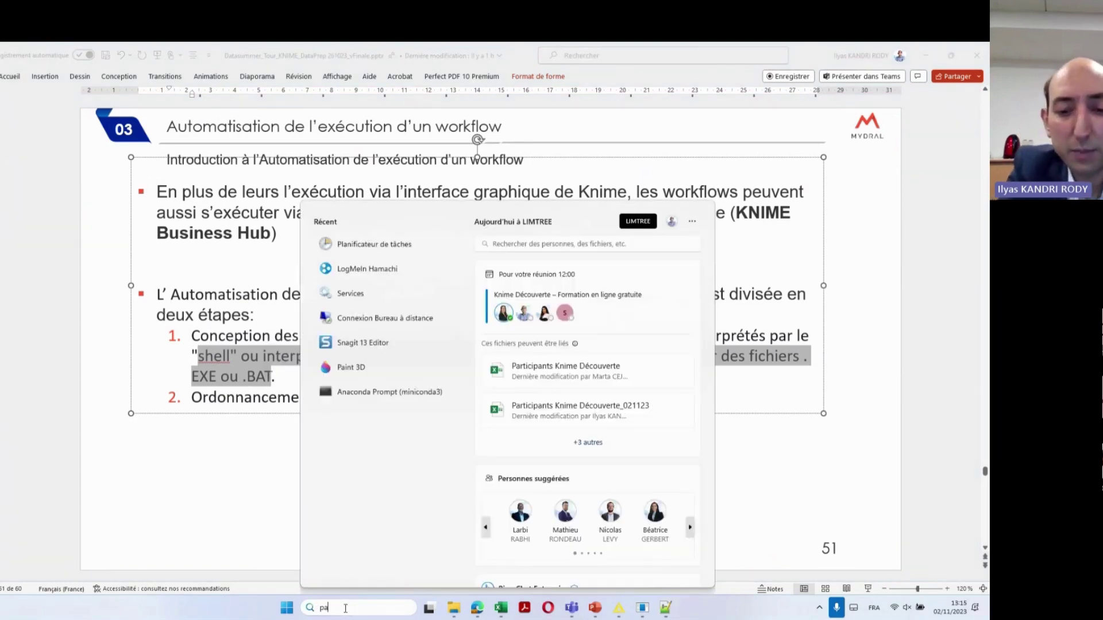
key(BackSpace)
key(BackSpace)
text(lanif)
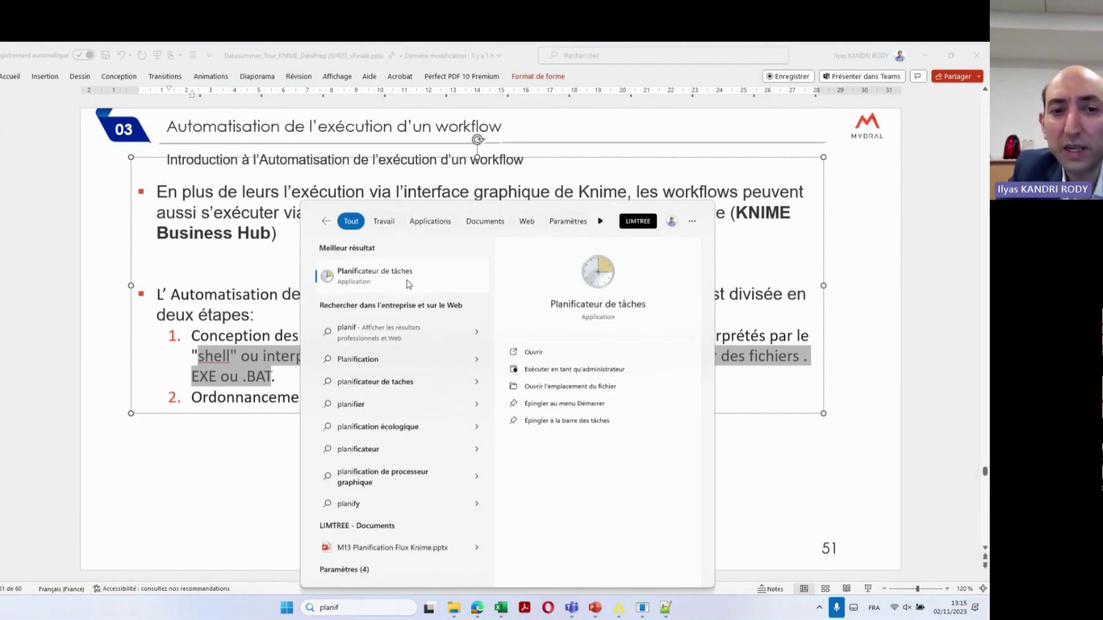
click(409, 281)
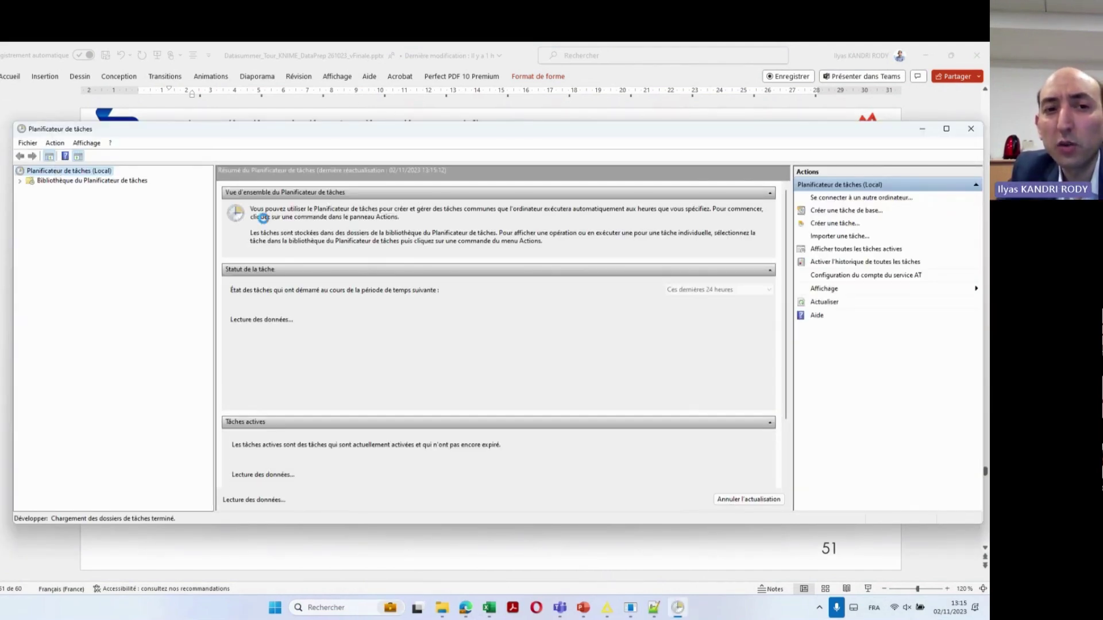
Start a new basic task named "automatisation Module 1" and continue to its trigger settings
click(30, 143)
mouse_move(55, 143)
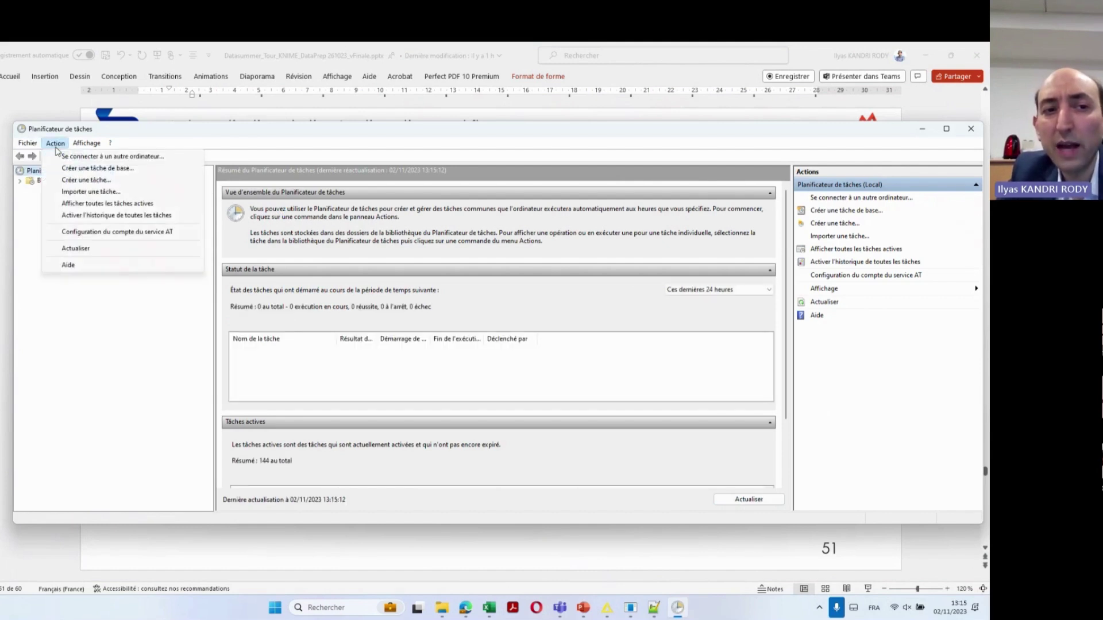
click(106, 168)
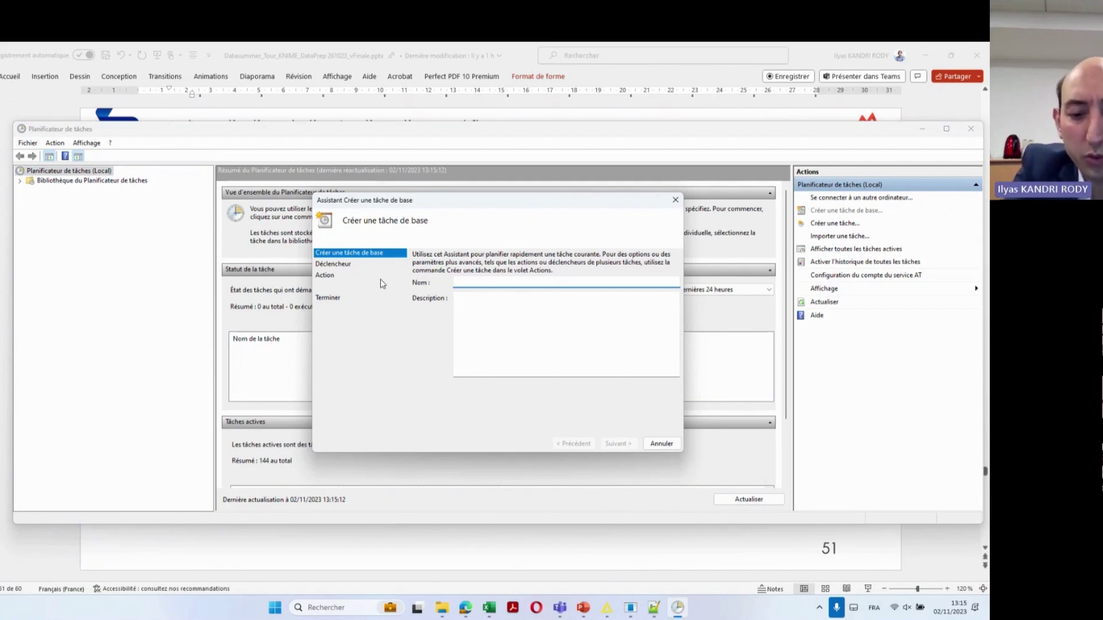
text(automatisa)
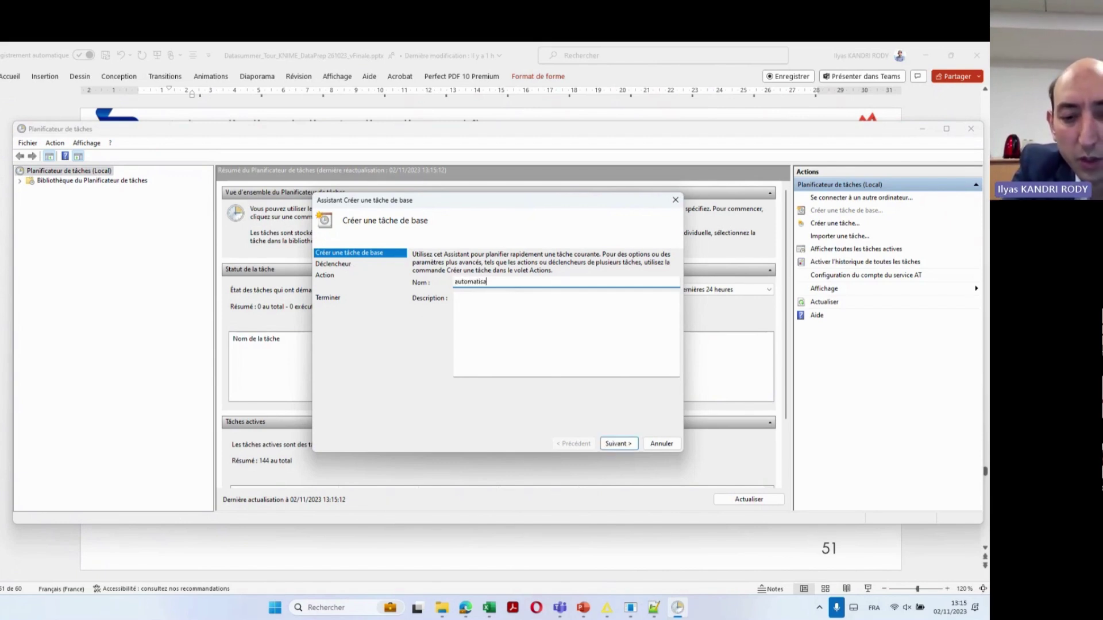
text(tion M)
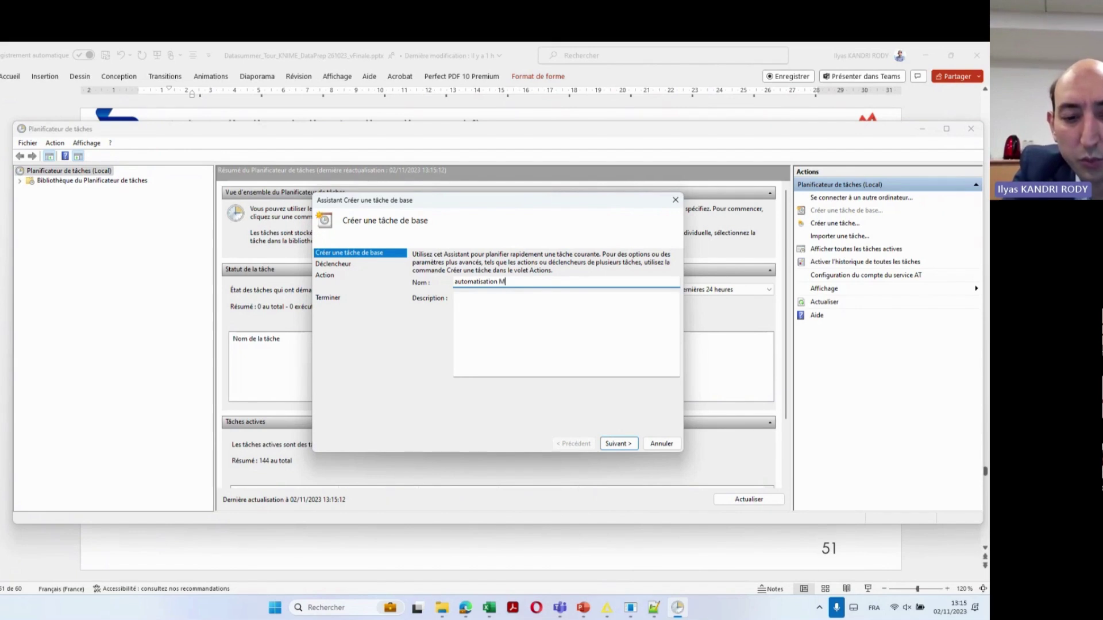
text(odule 1)
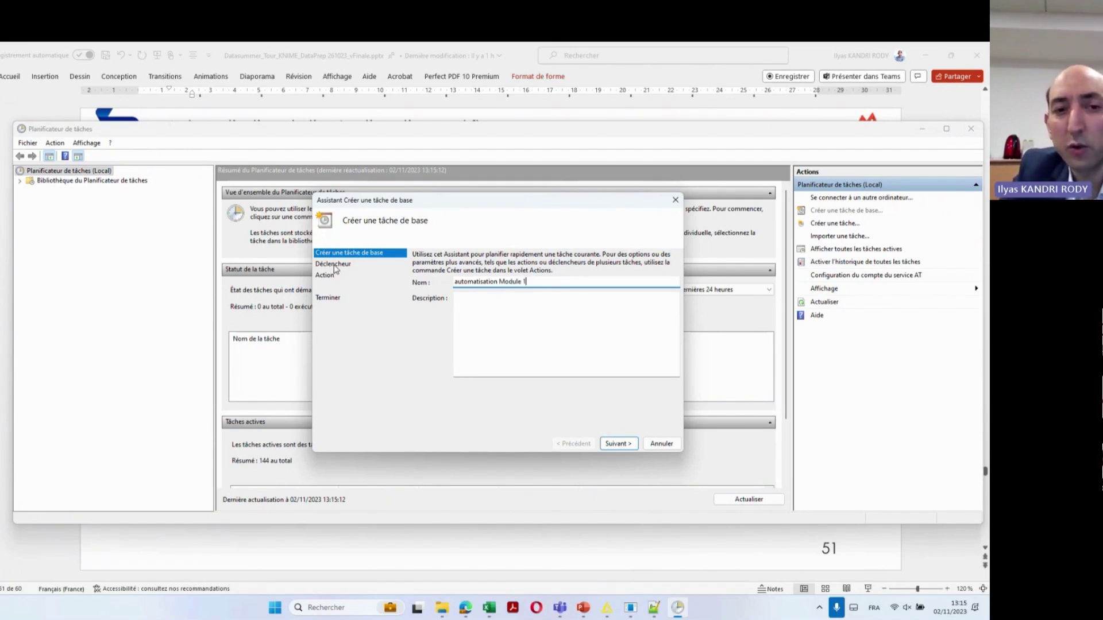
click(621, 443)
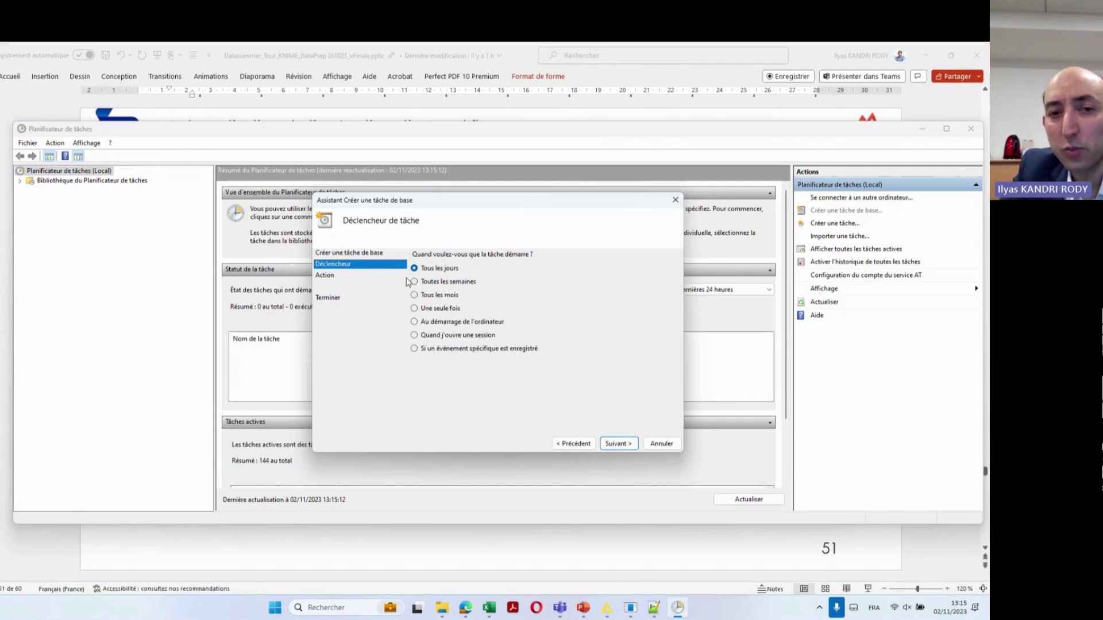
Set the task's trigger to Tous les mois and select all months
click(416, 296)
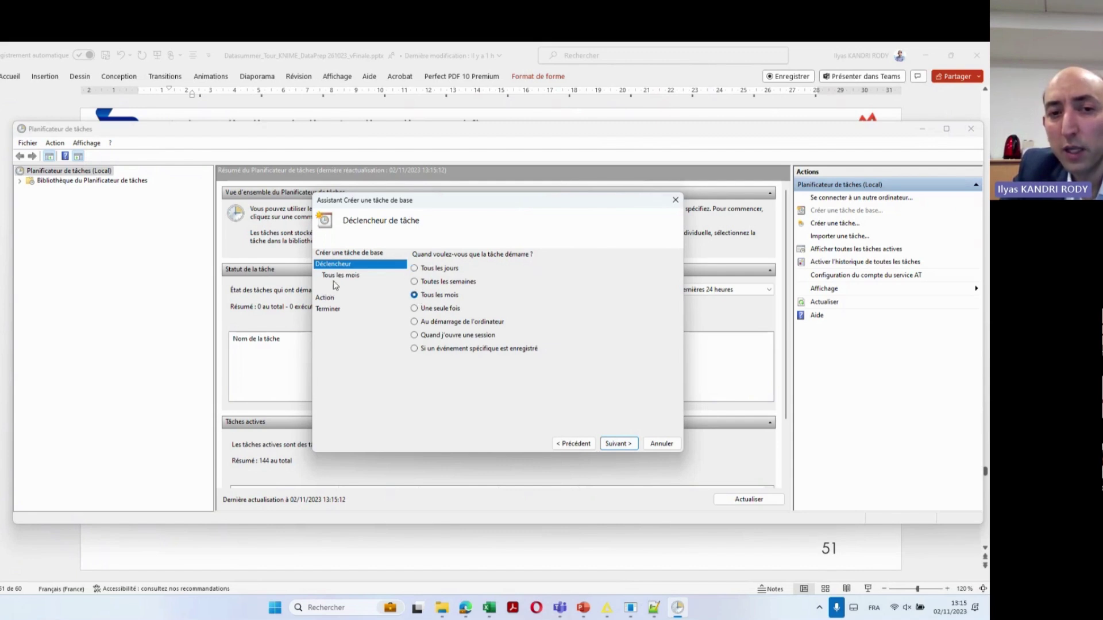
click(617, 444)
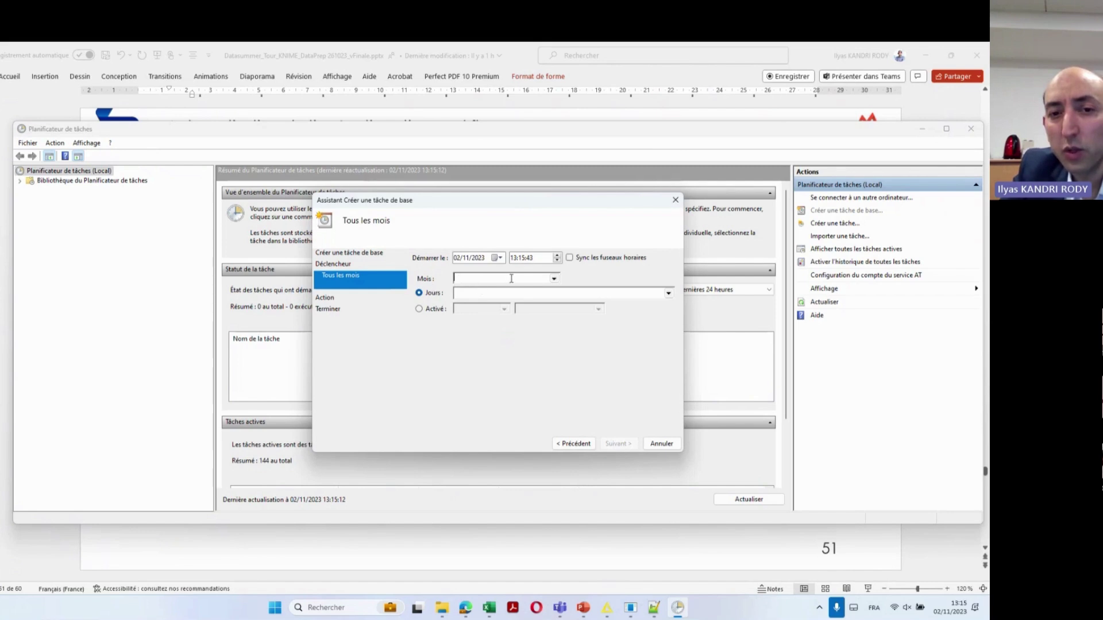
click(555, 279)
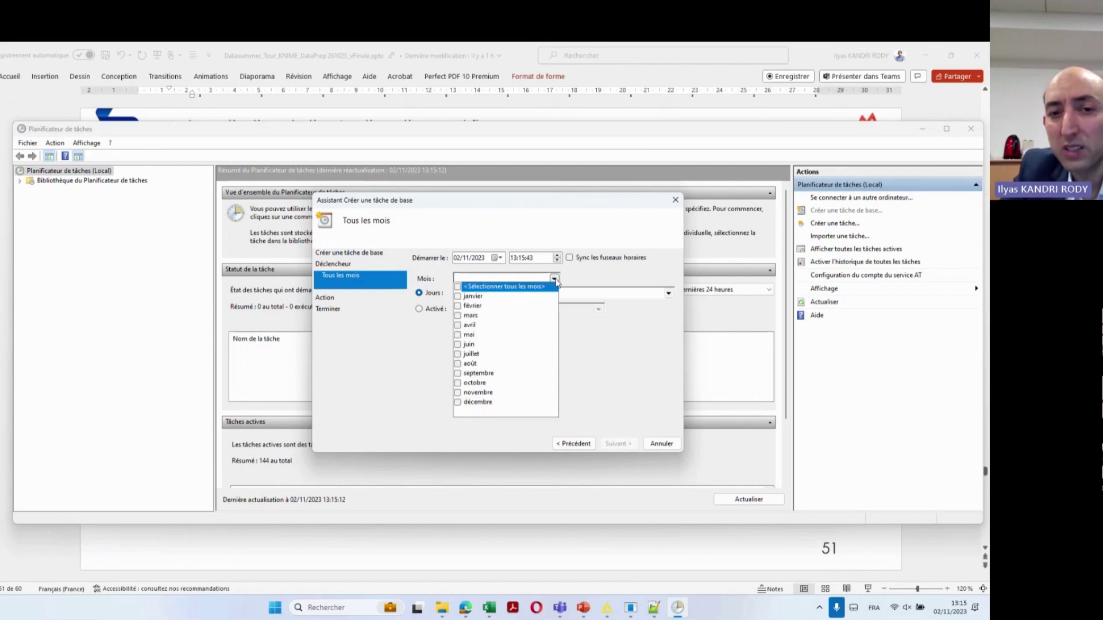
click(457, 287)
click(632, 311)
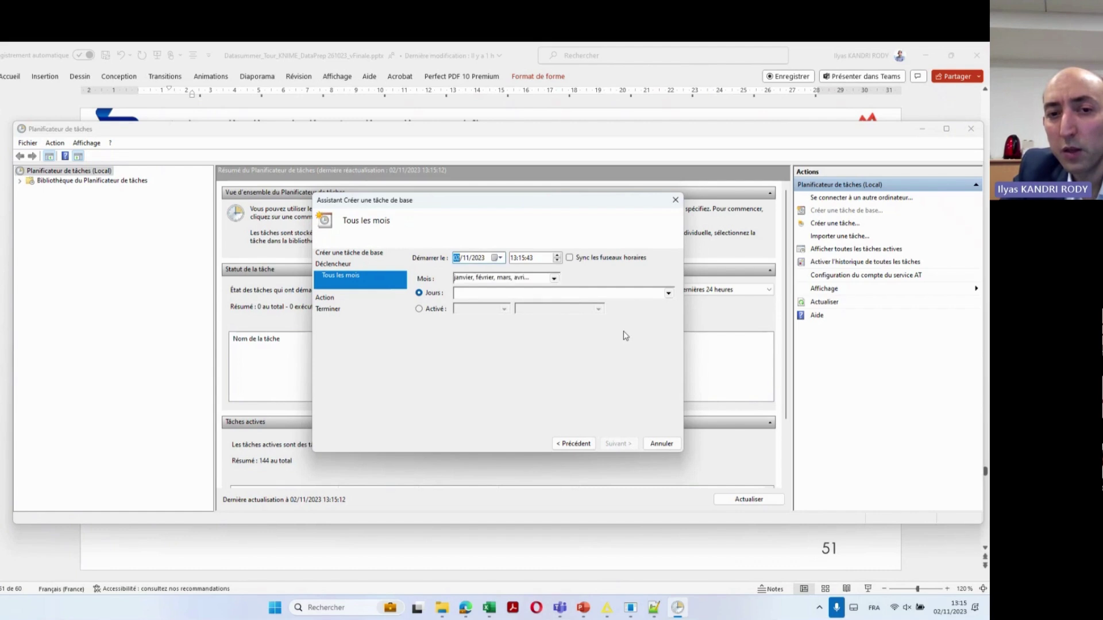
Set the monthly trigger to run on day 1 of the month
click(668, 293)
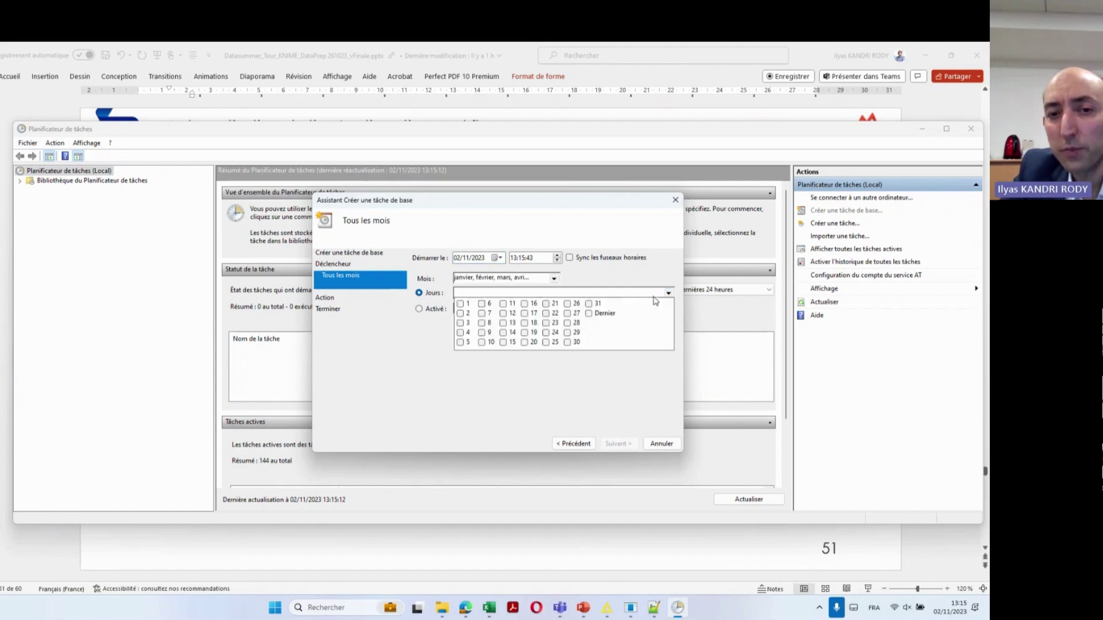
click(460, 304)
click(419, 373)
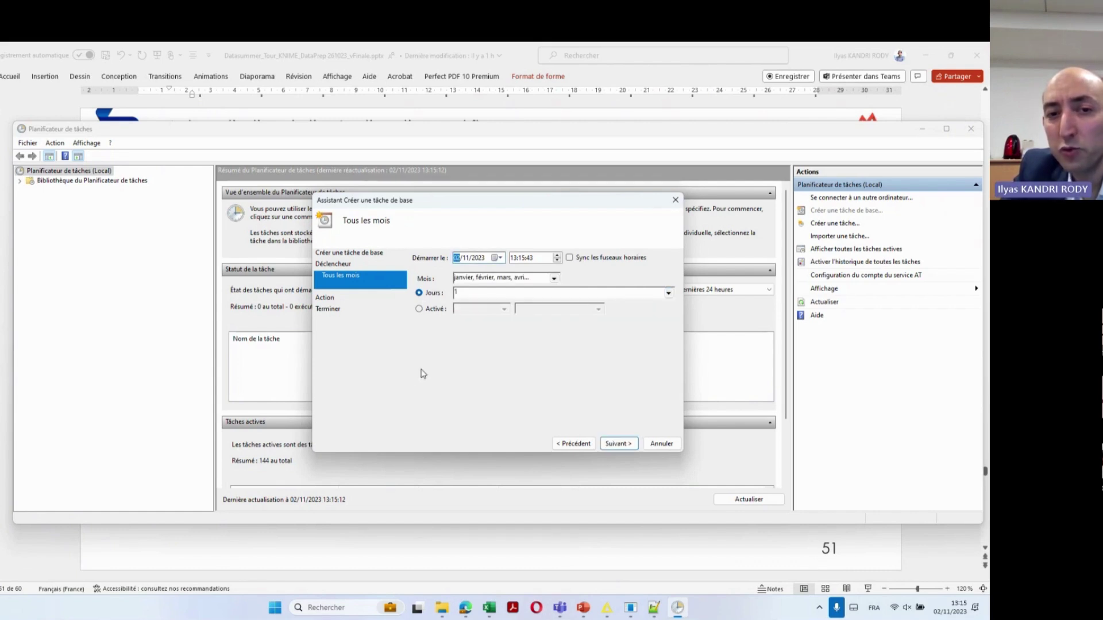
Change the monthly trigger to the Activé option with Premier and lundi selected
click(419, 309)
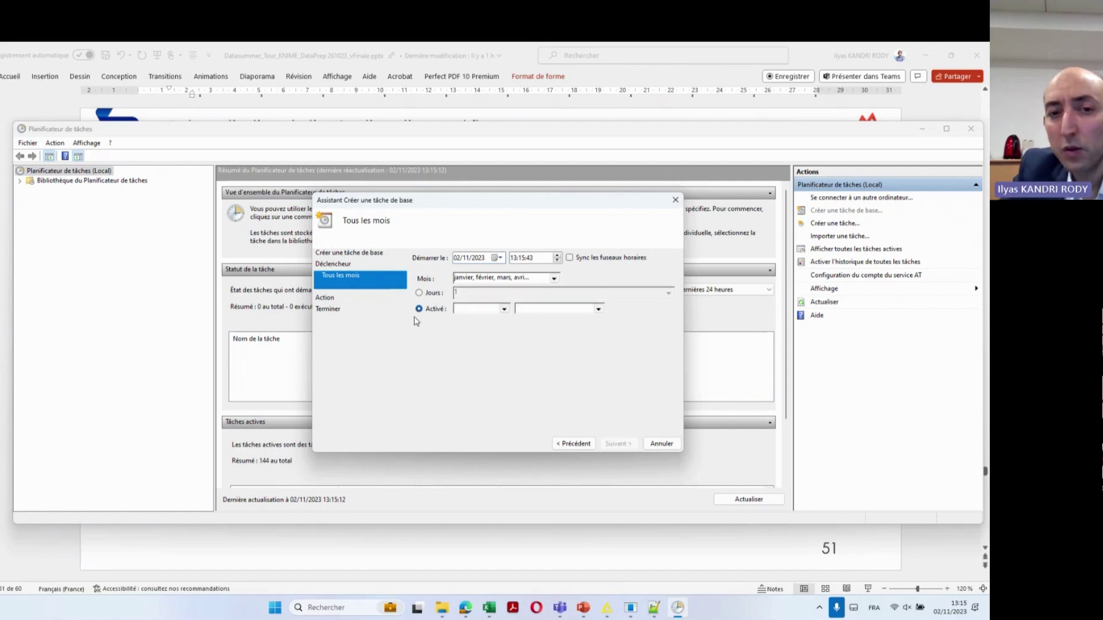
click(499, 309)
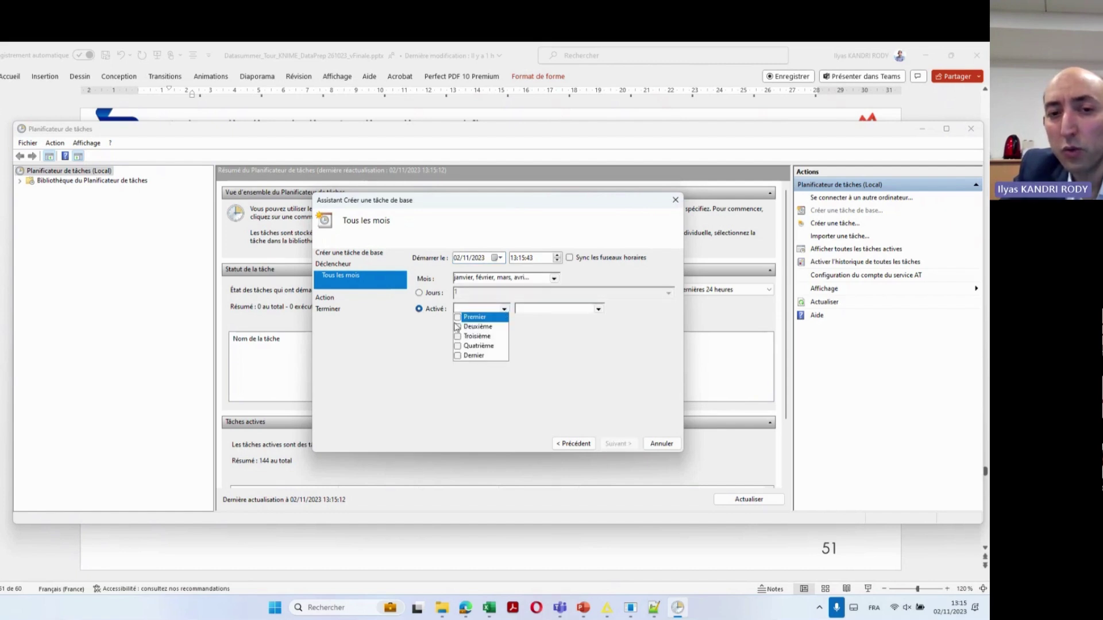
click(456, 312)
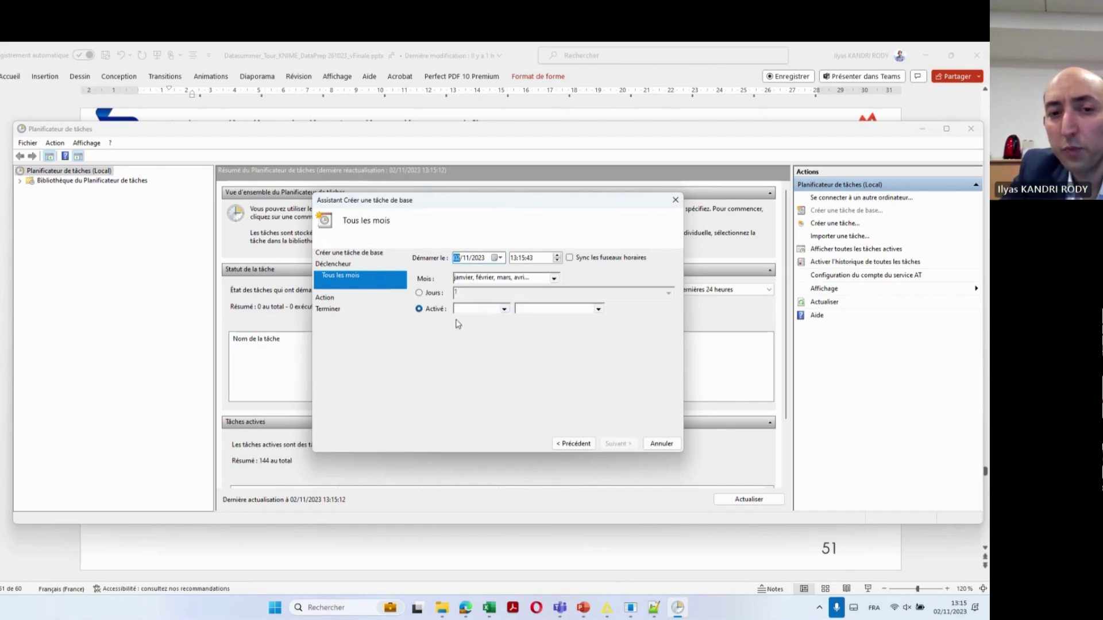
click(504, 311)
click(457, 318)
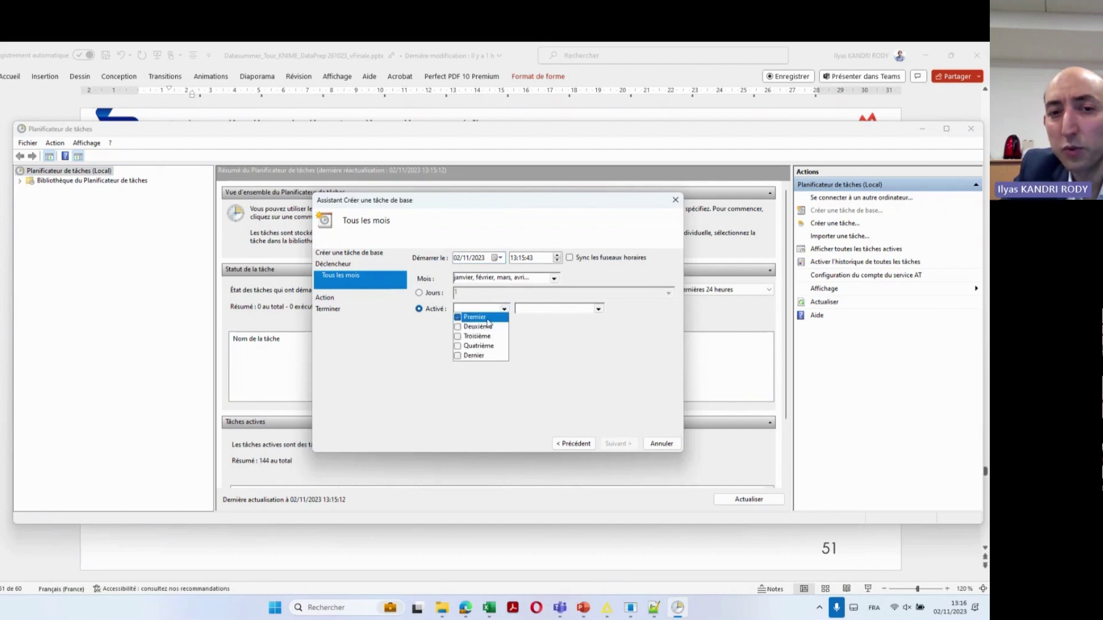
click(561, 341)
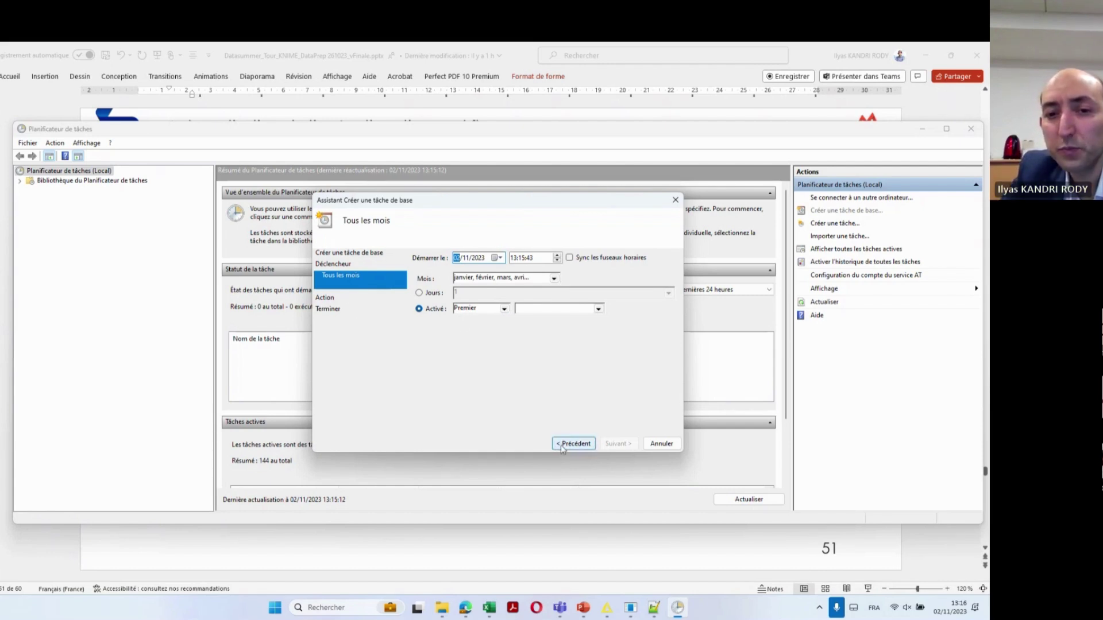
click(599, 310)
click(520, 338)
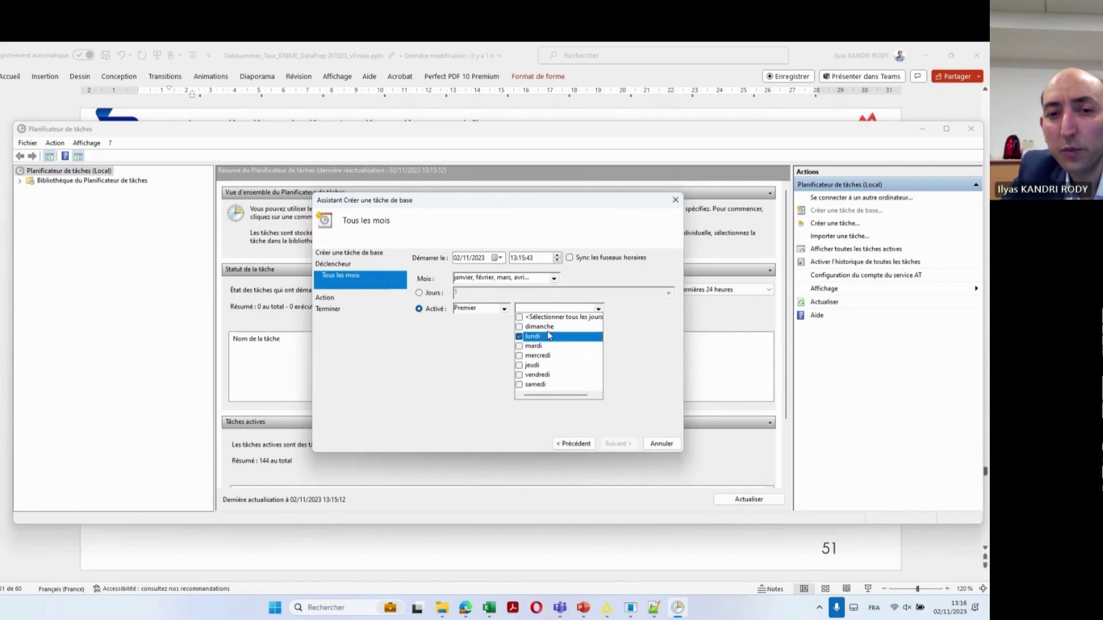
click(480, 364)
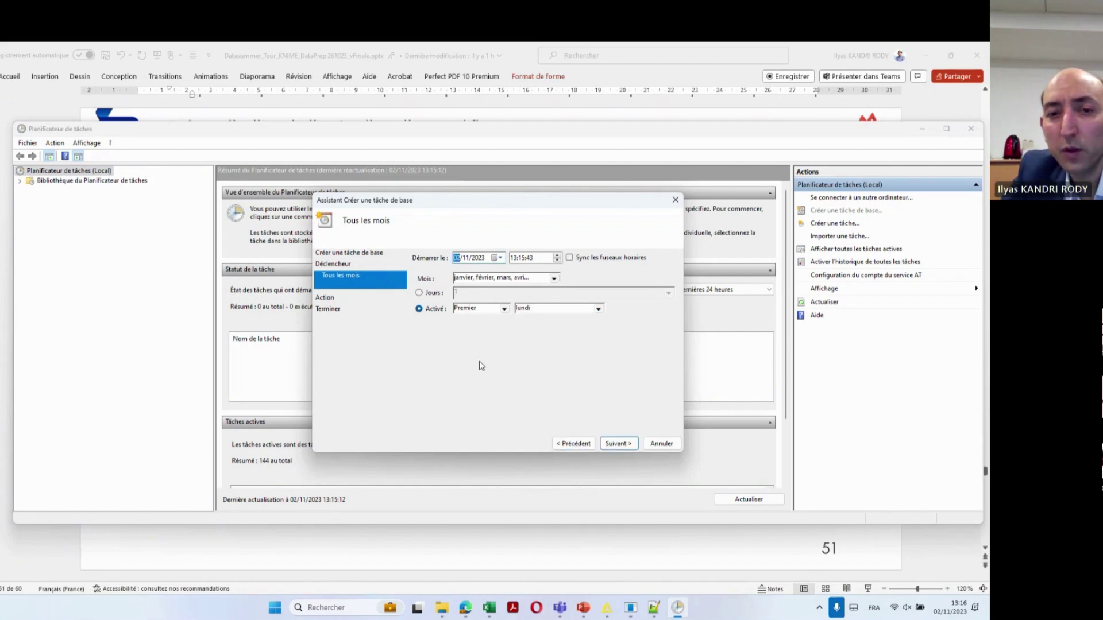
Accept the monthly schedule, keep Démarrer un programme as the task's action, and browse for the program or script file
click(609, 445)
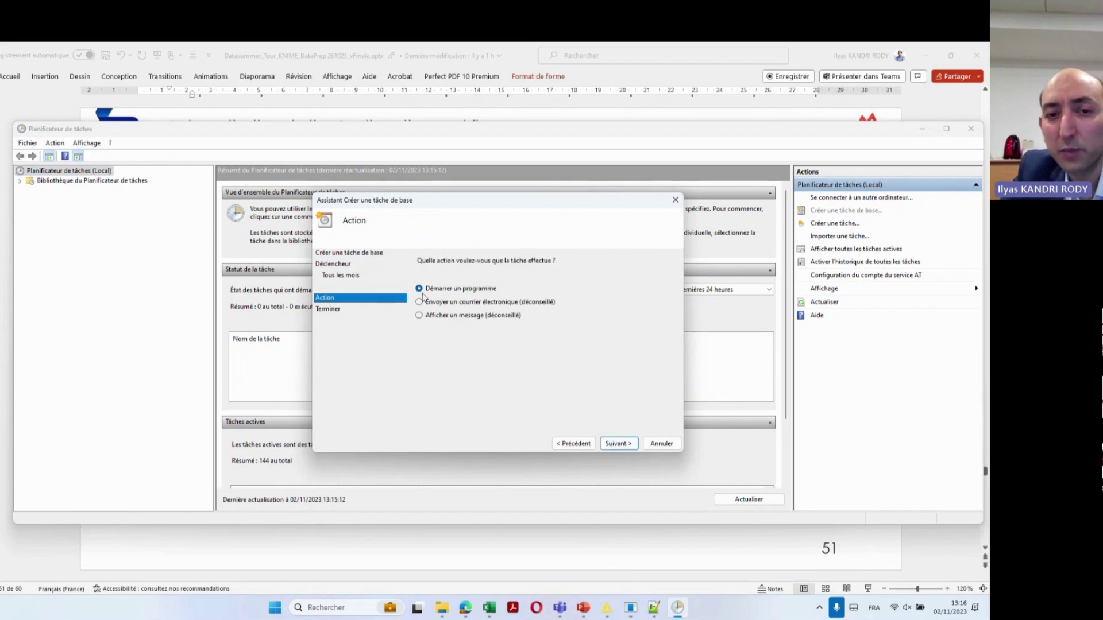
click(616, 443)
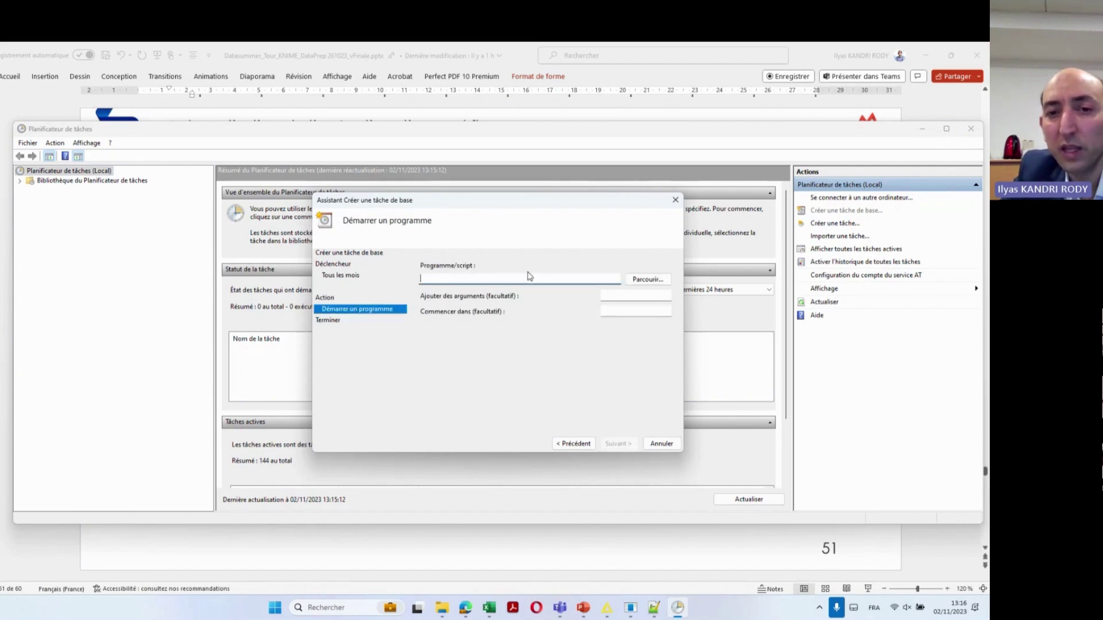
click(643, 279)
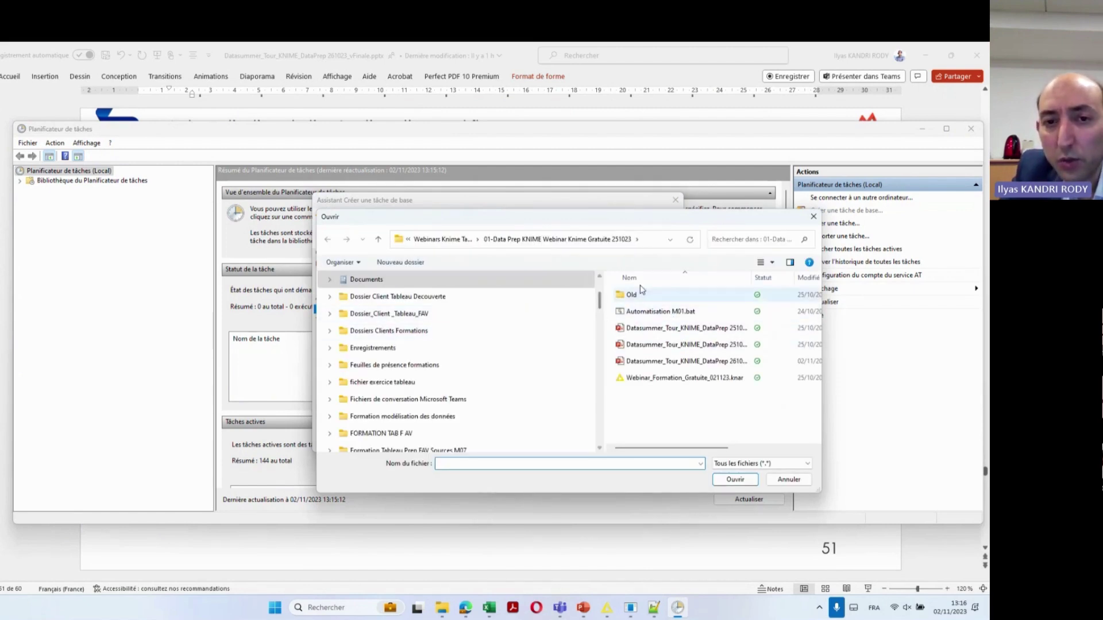
Switch to the PowerPoint presentation and review the Principe de base and Résultat attendu slides on running a workflow by command line
key(alt+Tab)
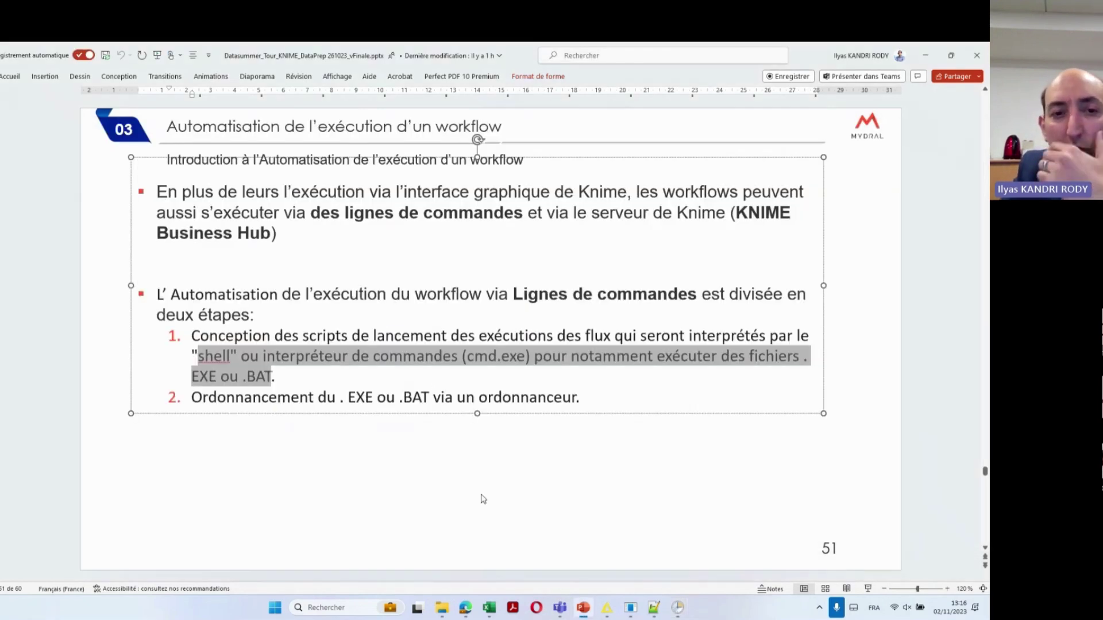
scroll(480, 500, down, 2)
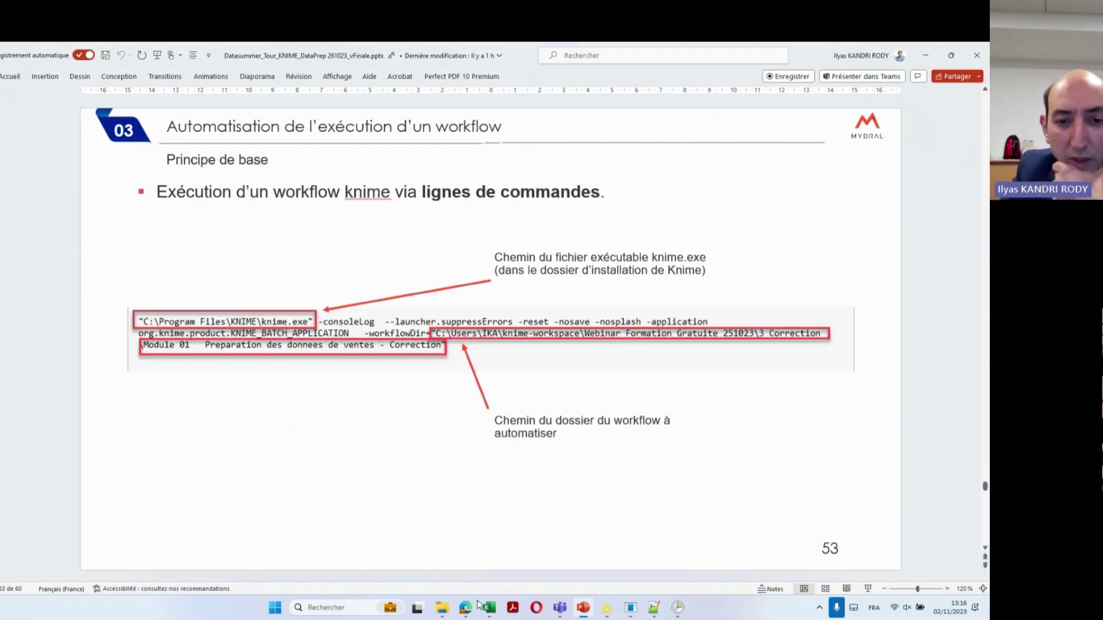
click(443, 607)
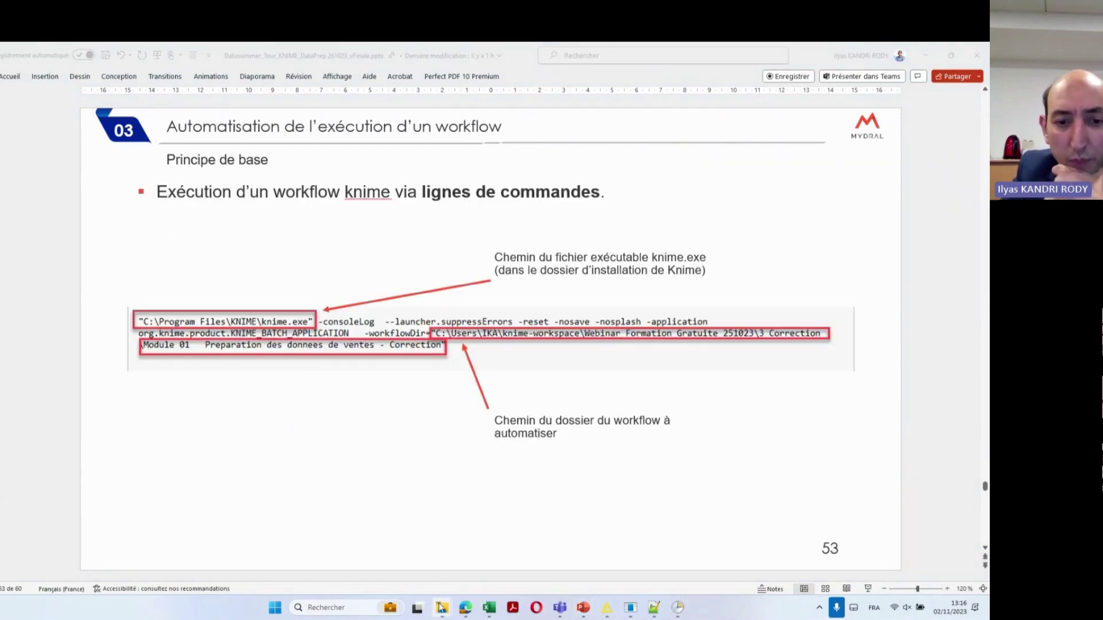
mouse_move(442, 610)
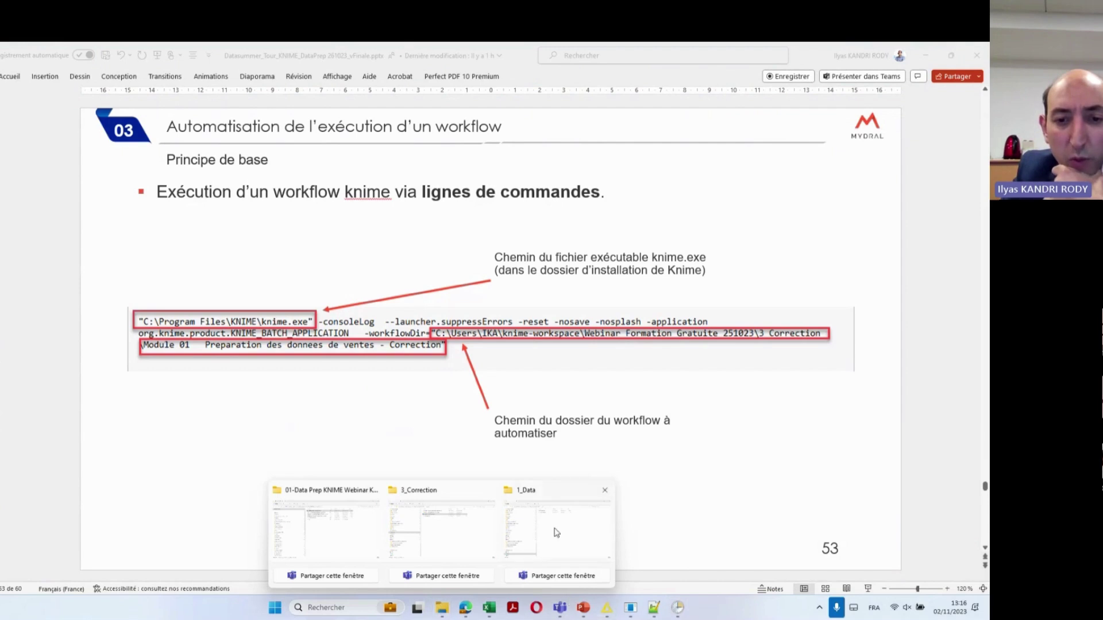
mouse_move(554, 529)
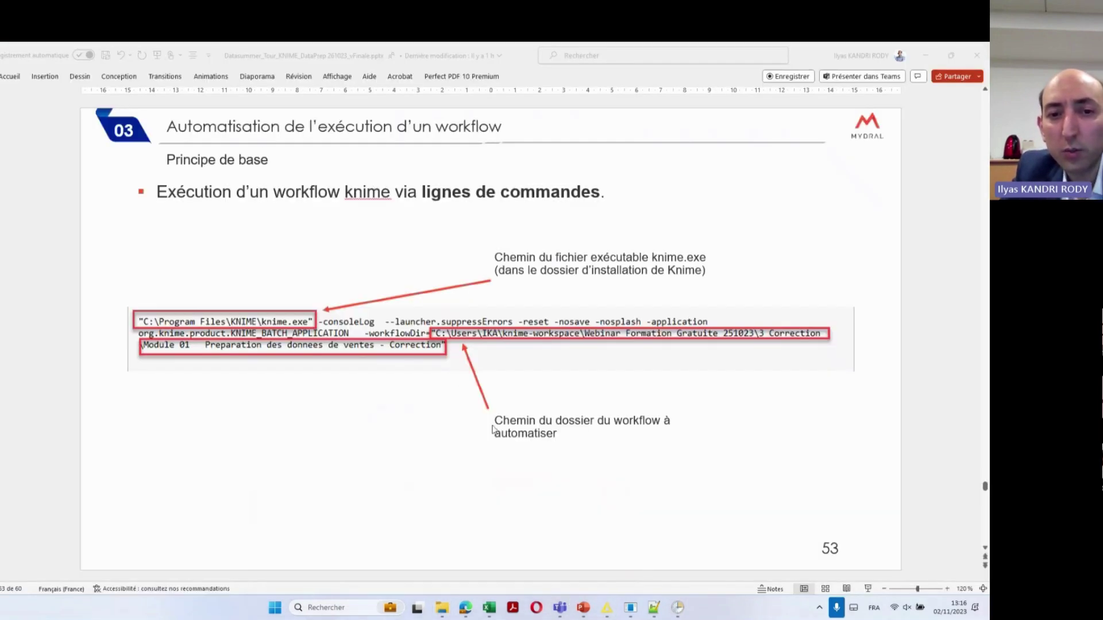
scroll(510, 384, down, 1)
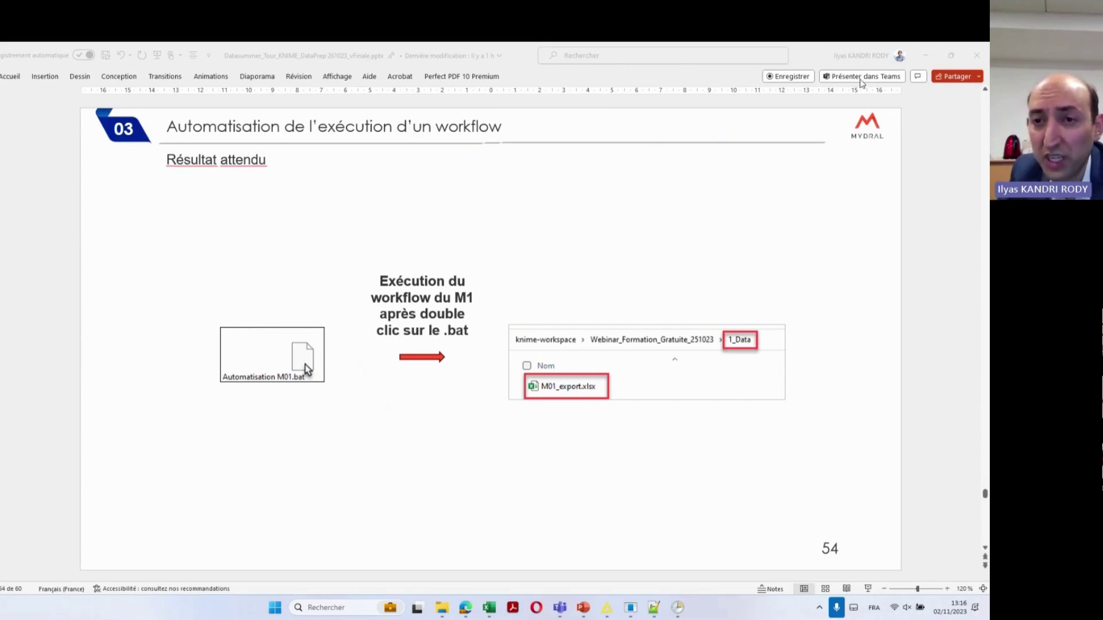
Cancel the scheduler's script file selection and open Module 03 Automatisation M01.txt from the 3_Correction folder in Notepad++
key(alt+Tab)
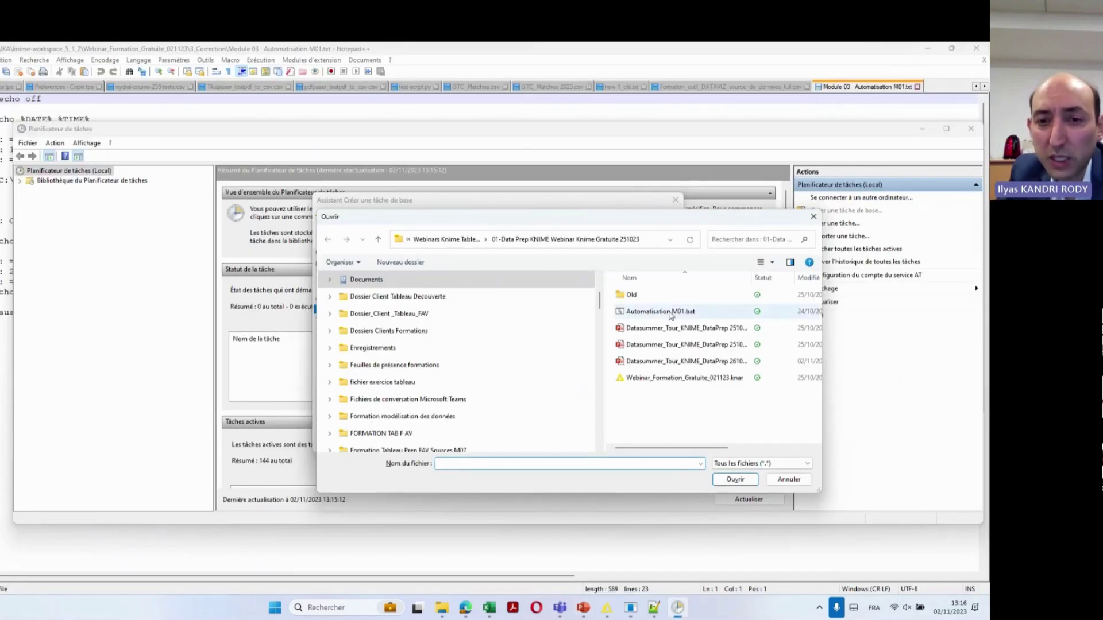
click(789, 479)
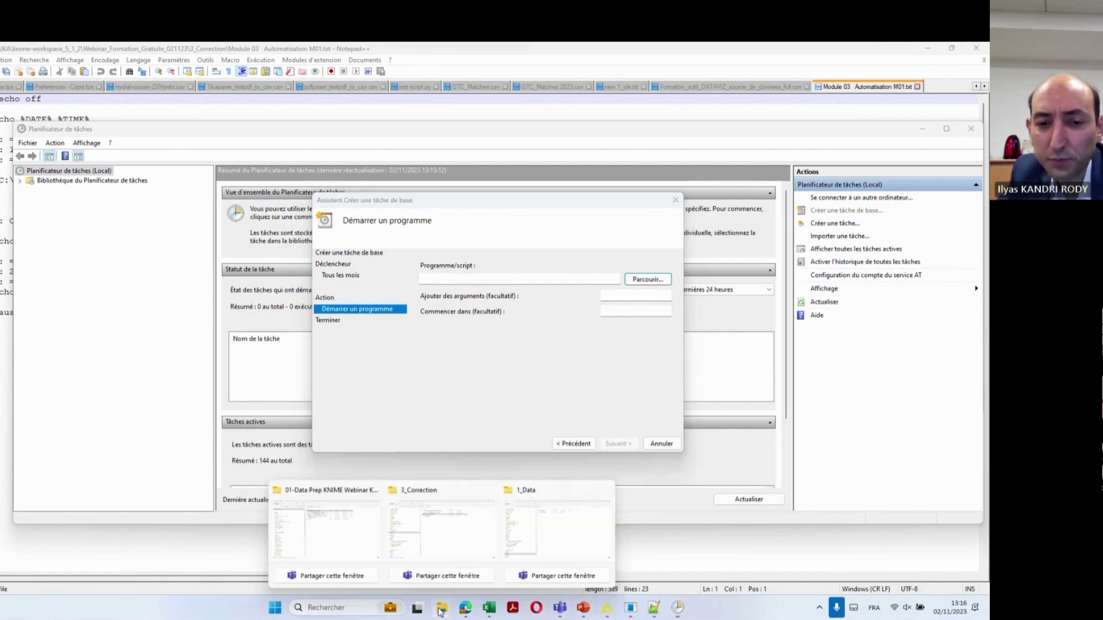
click(463, 537)
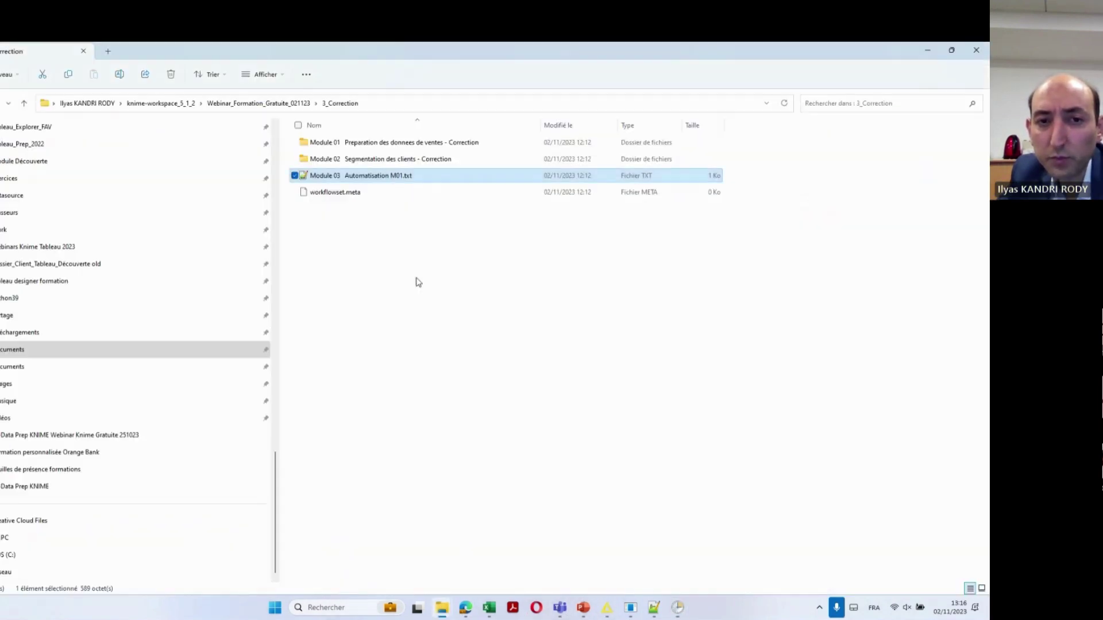
right_click(394, 181)
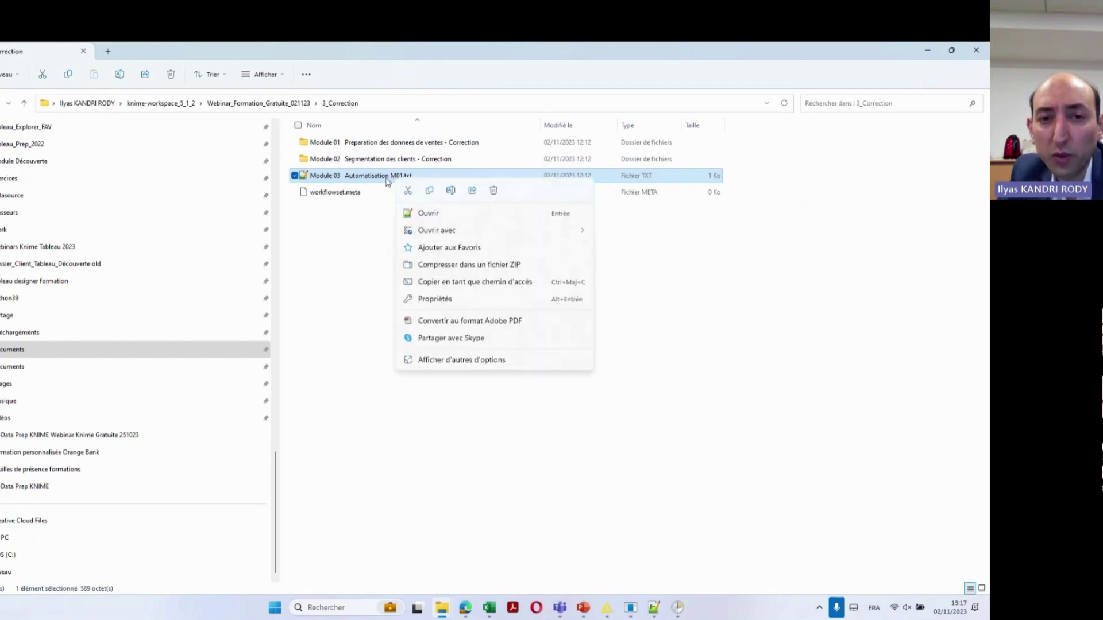
click(441, 217)
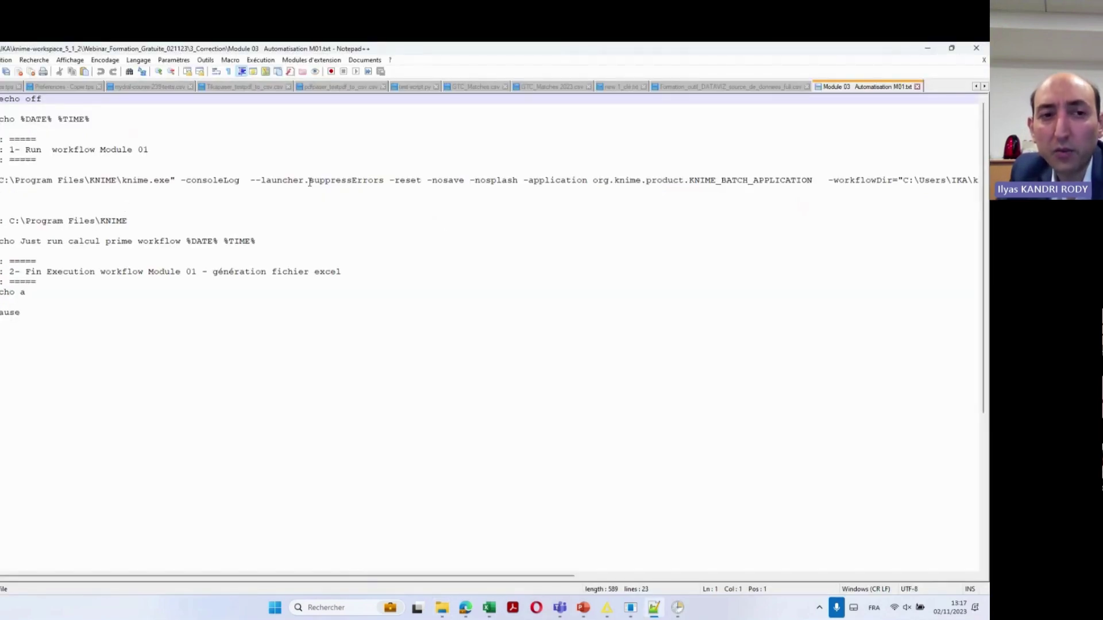
Highlight the knime.exe path and the Module 01 workflow folder name in the script's launch command
drag(172, 180, 0, 181)
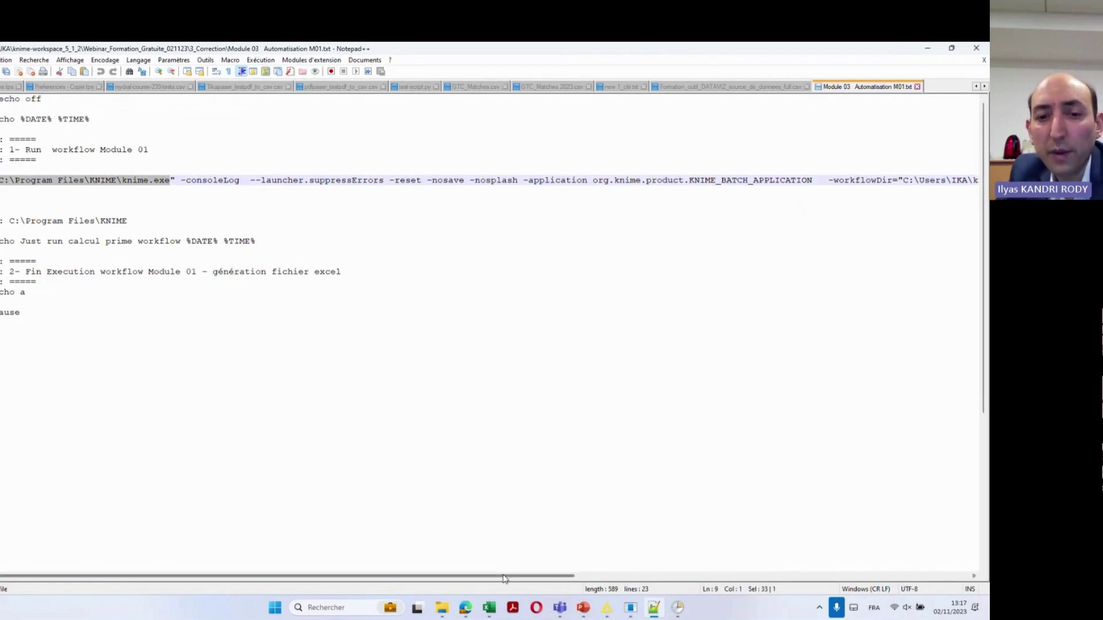
drag(507, 576, 901, 561)
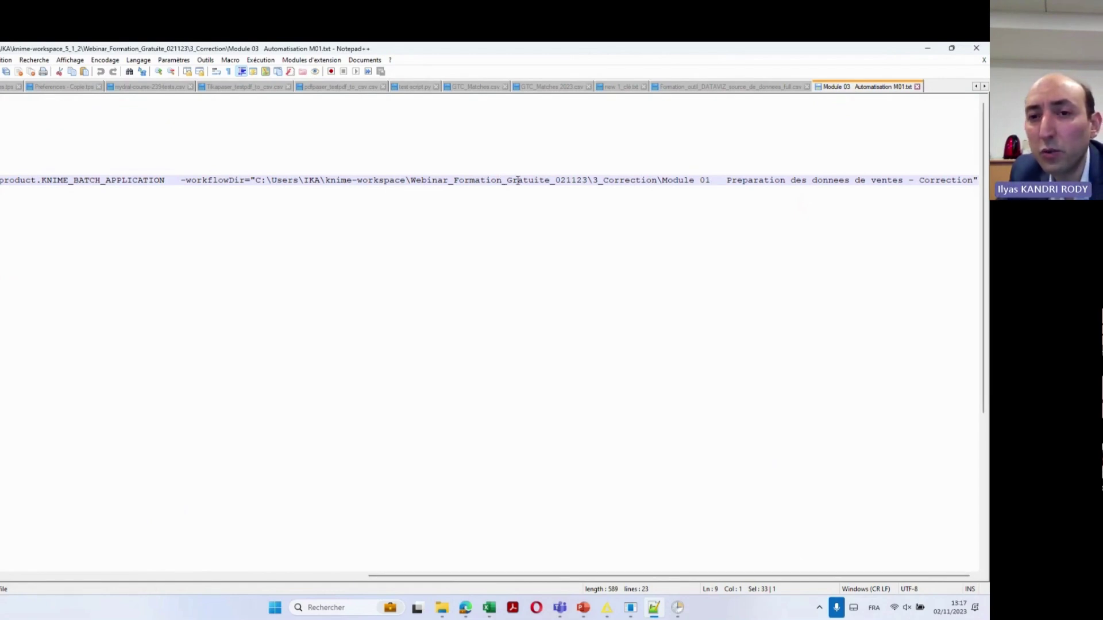
drag(712, 183, 885, 180)
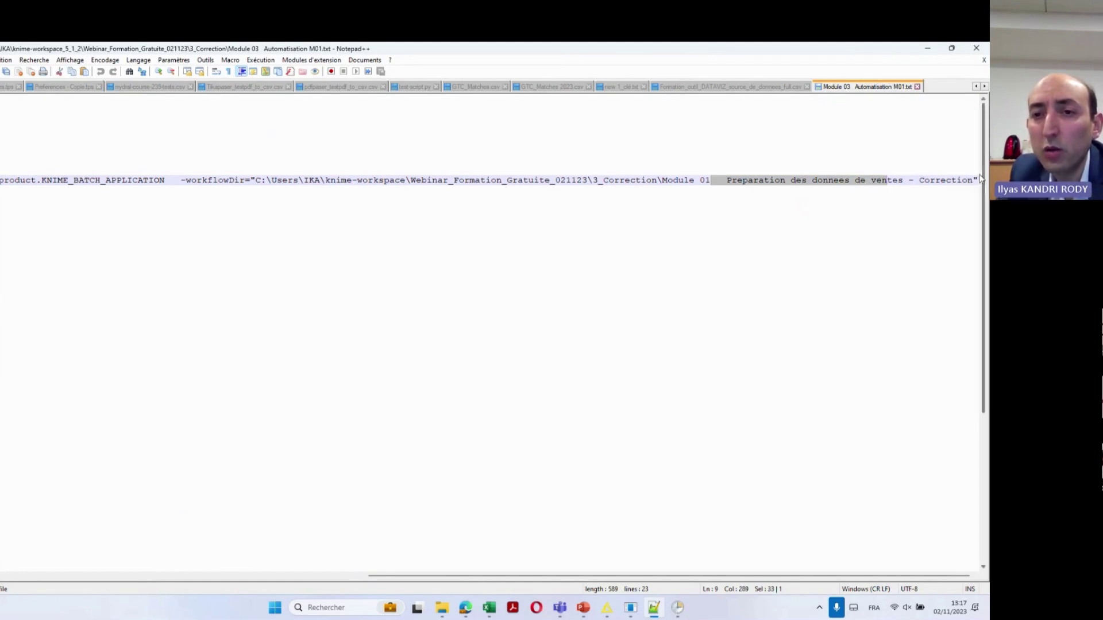
drag(975, 179, 666, 180)
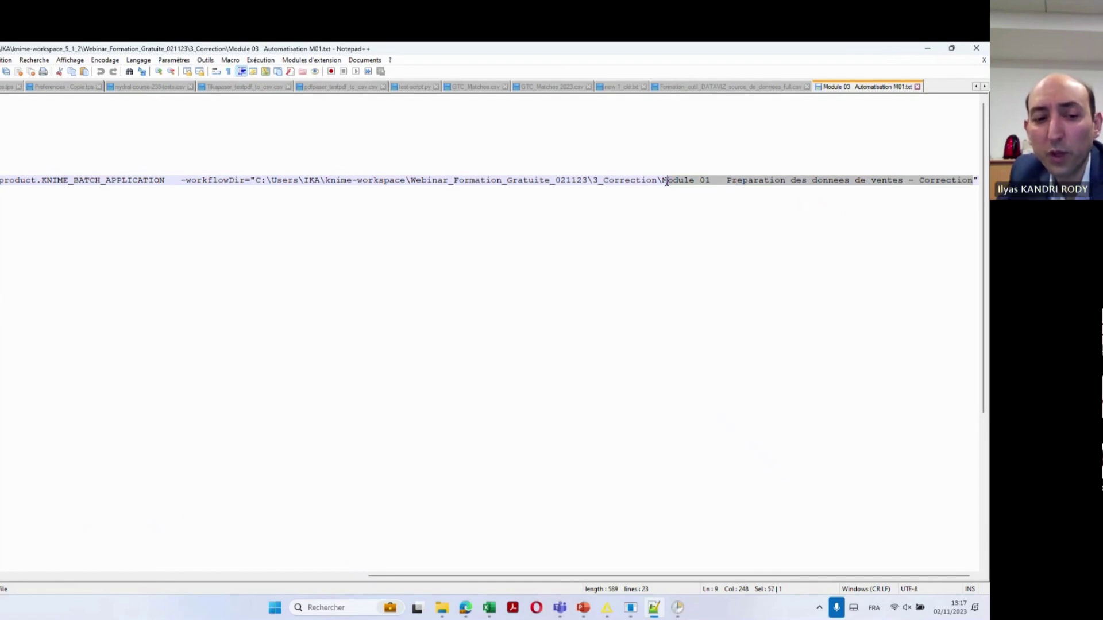
Switch to the PowerPoint presentation and review the Principe de base slide showing the command's two paths
key(alt+Tab)
mouse_move(582, 604)
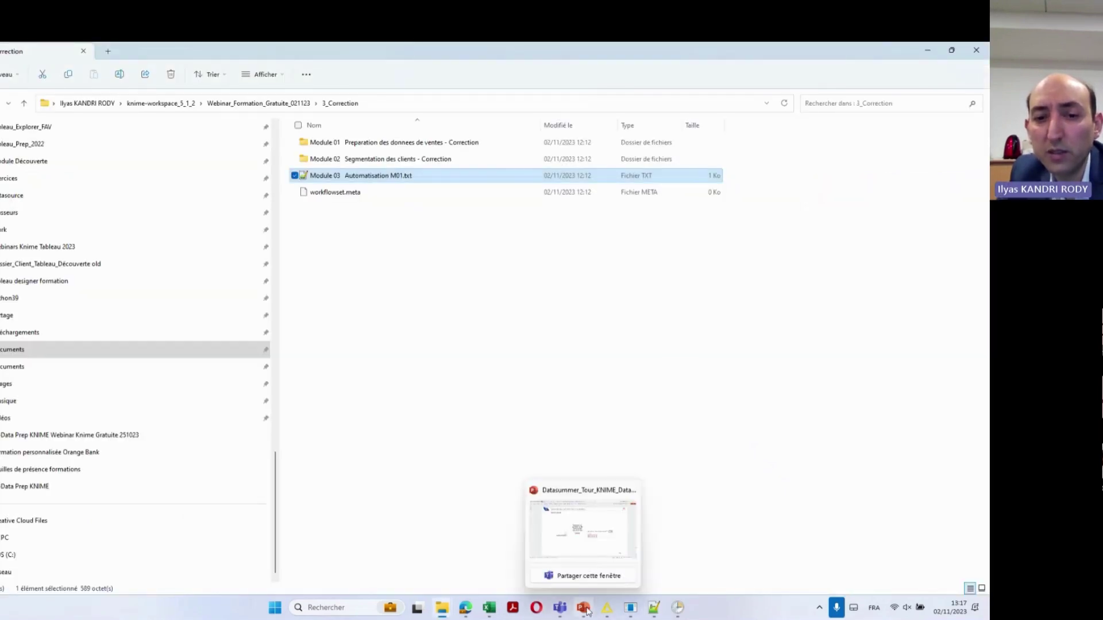
click(580, 526)
scroll(546, 485, up, 2)
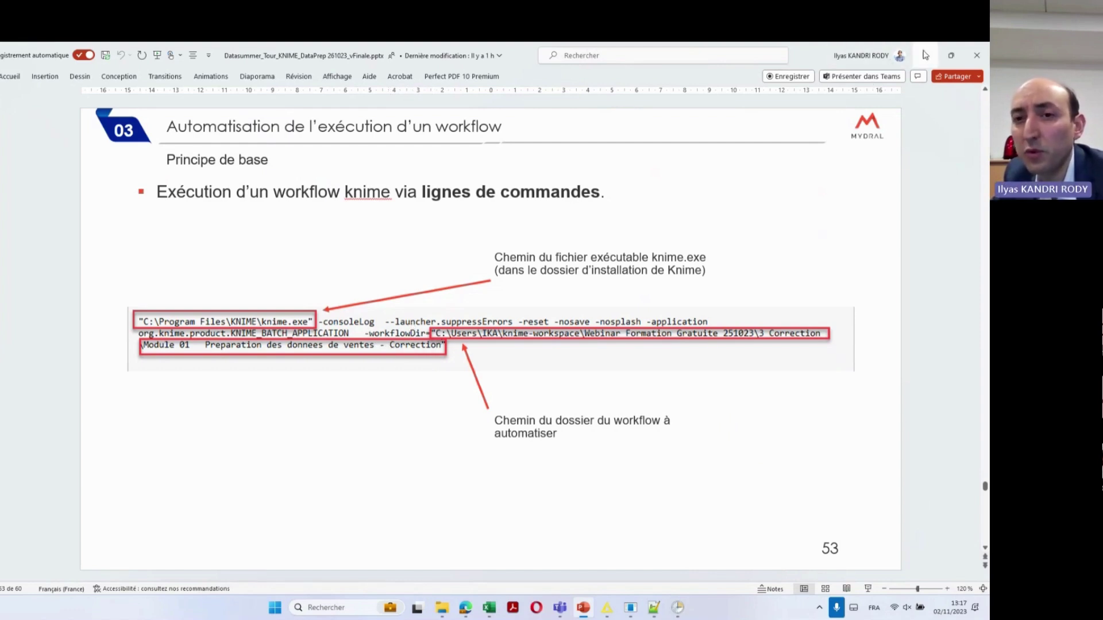
Switch back to Notepad++ and highlight the full -workflowDir path in the launch command
click(653, 608)
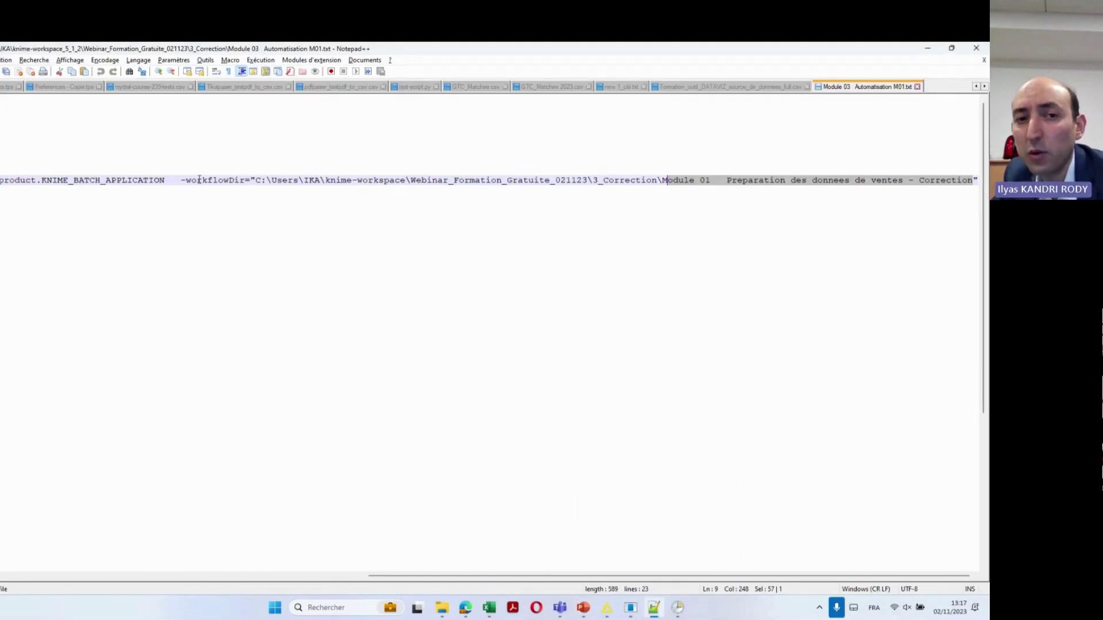
drag(259, 177, 374, 179)
scroll(374, 180, left, 10)
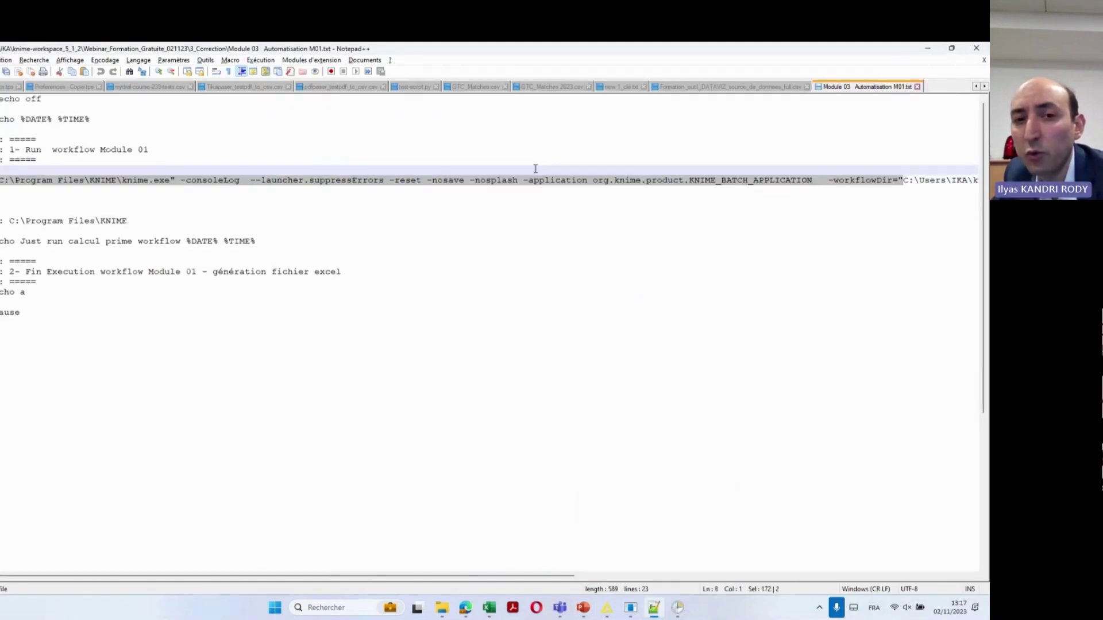
click(901, 179)
drag(900, 180, 945, 189)
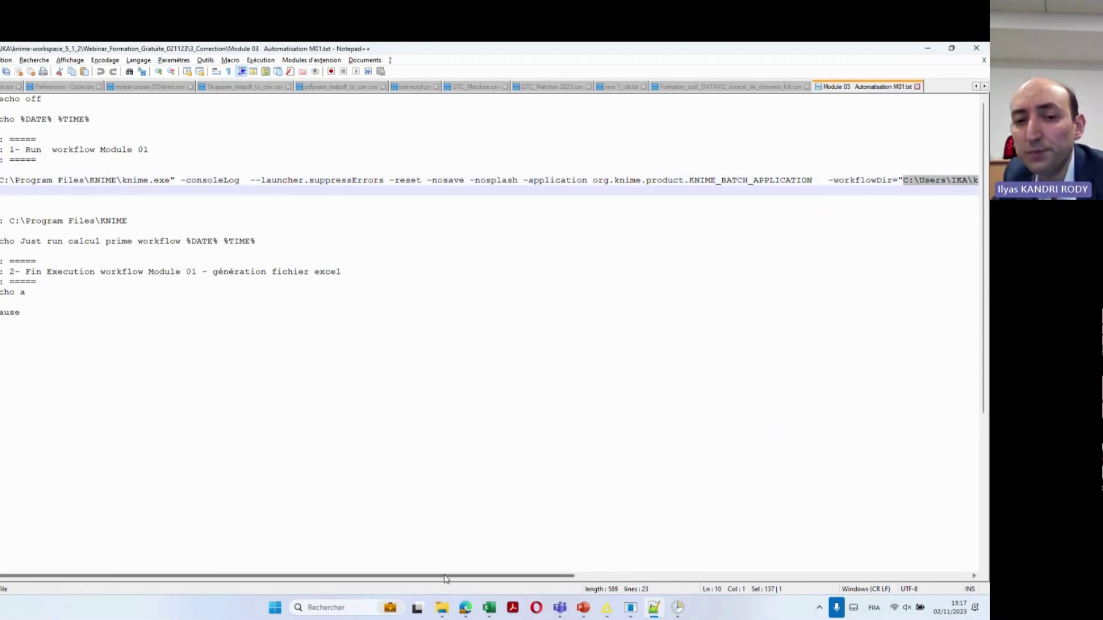
scroll(682, 517, right, 10)
scroll(775, 505, left, 10)
scroll(869, 497, right, 10)
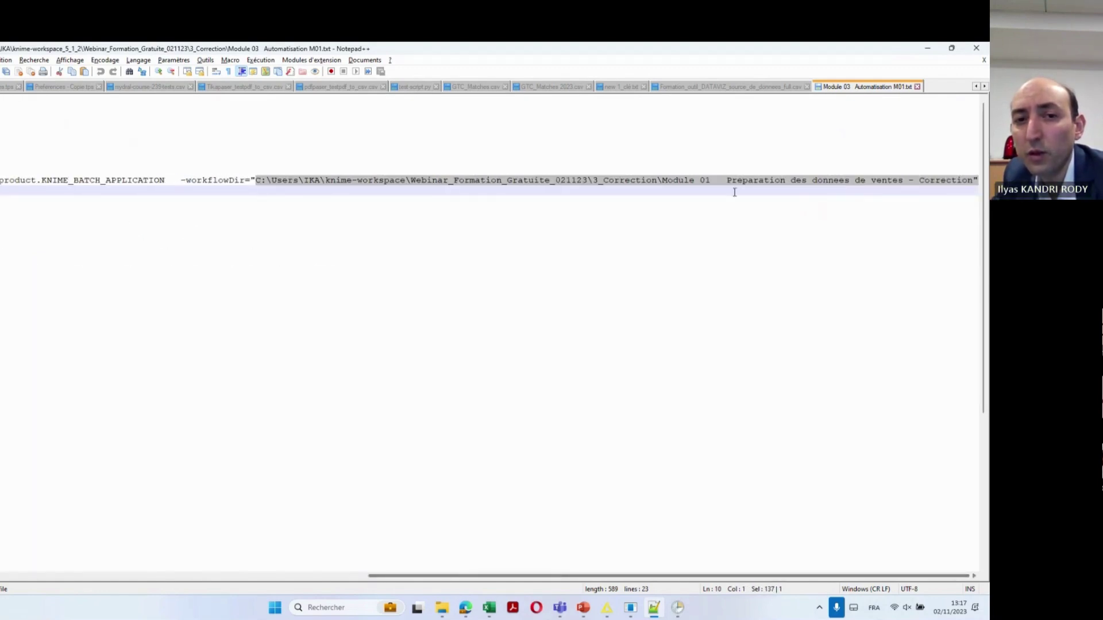
Examine the whole "1- Run workflow Module 01" command block up to the end of its launch line
drag(263, 130, 191, 194)
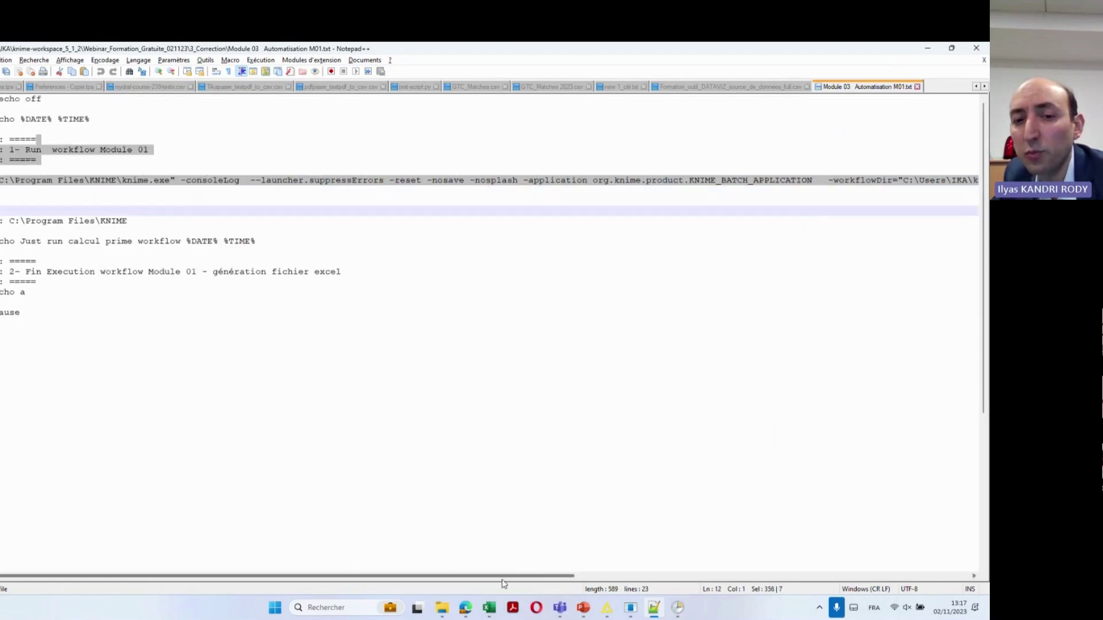
drag(504, 576, 957, 536)
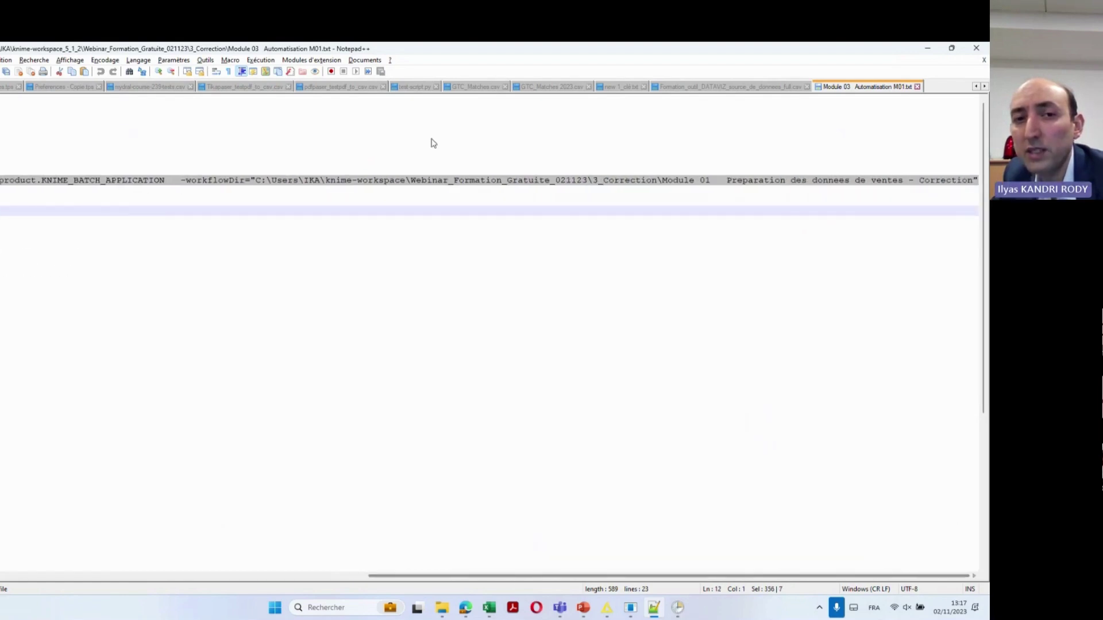
key(Right)
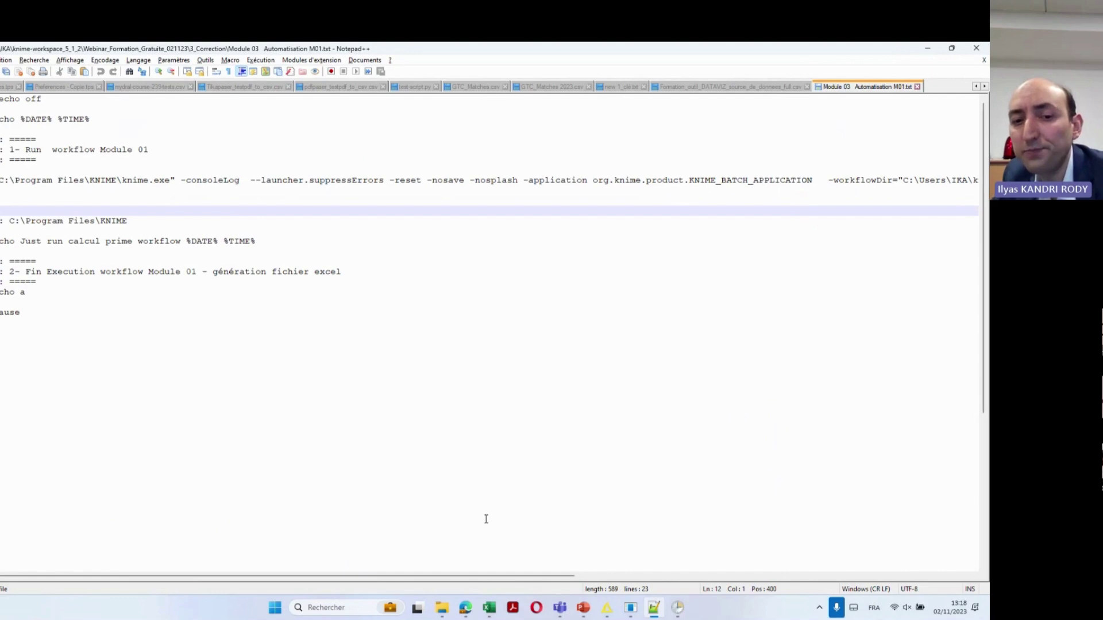
drag(501, 576, 921, 546)
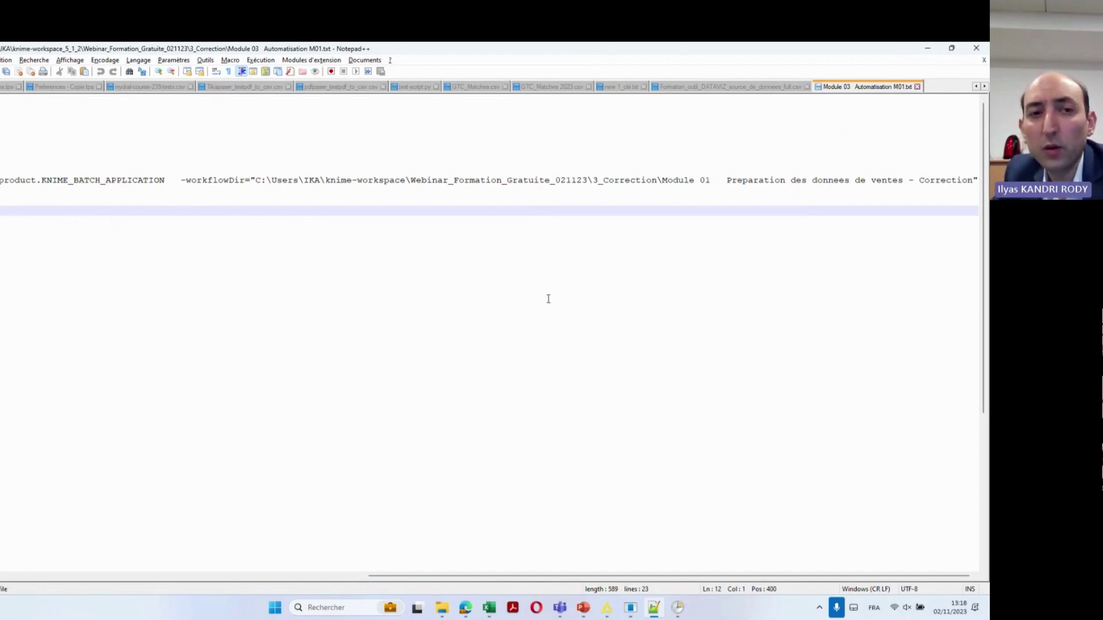
drag(549, 575, 499, 577)
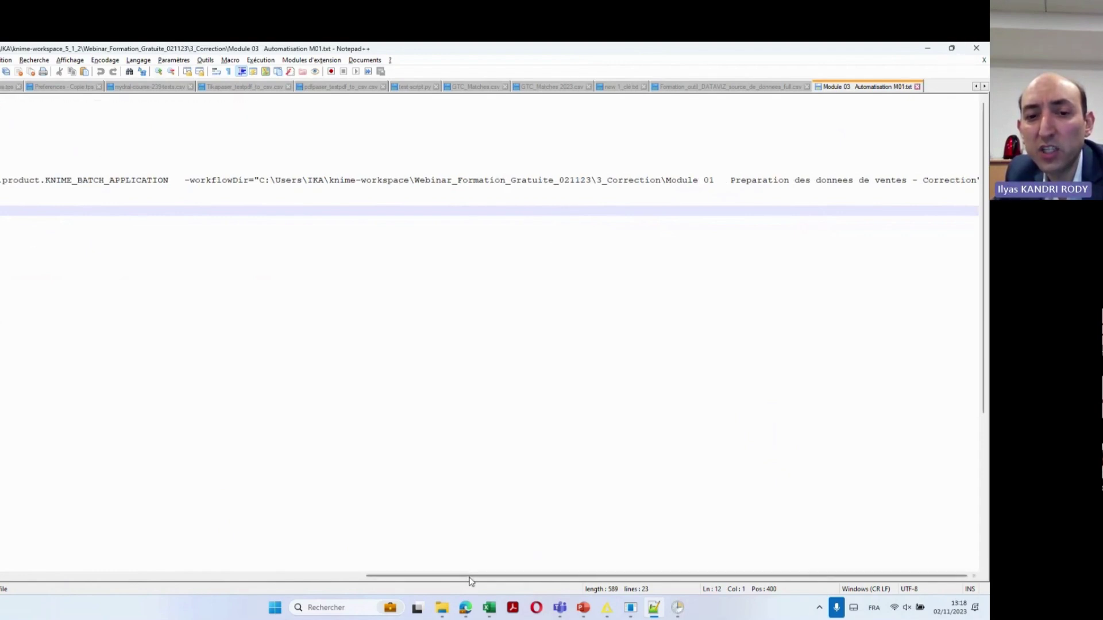
drag(467, 578, 517, 550)
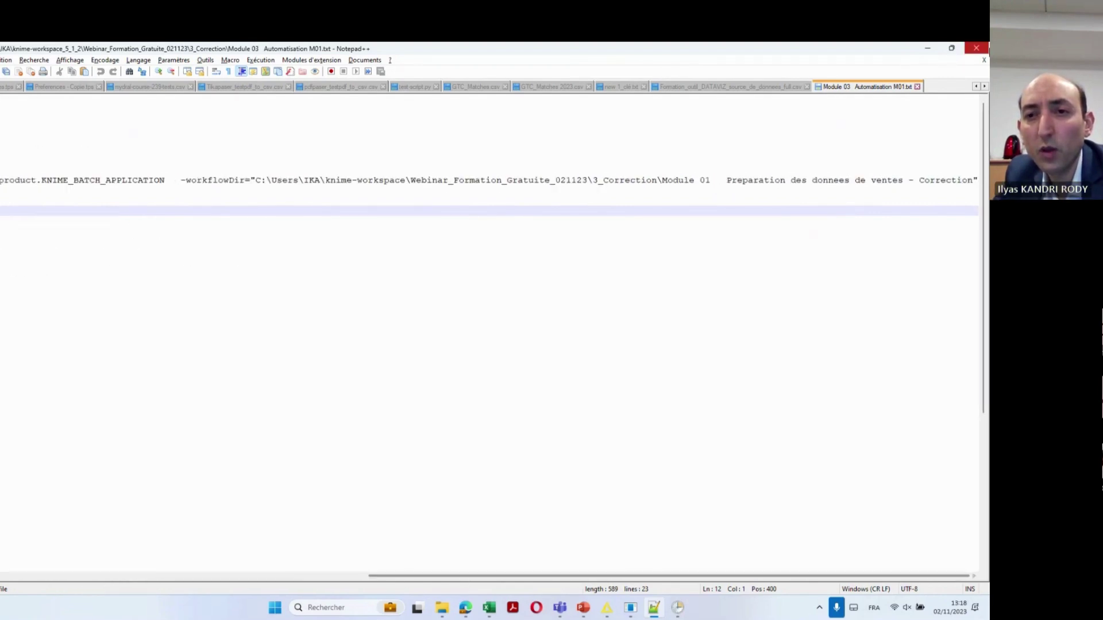
Put away the script and presentation windows and rename Module 03 Automatisation M01.txt with the .bat extension, accepting the extension change
click(917, 87)
click(928, 49)
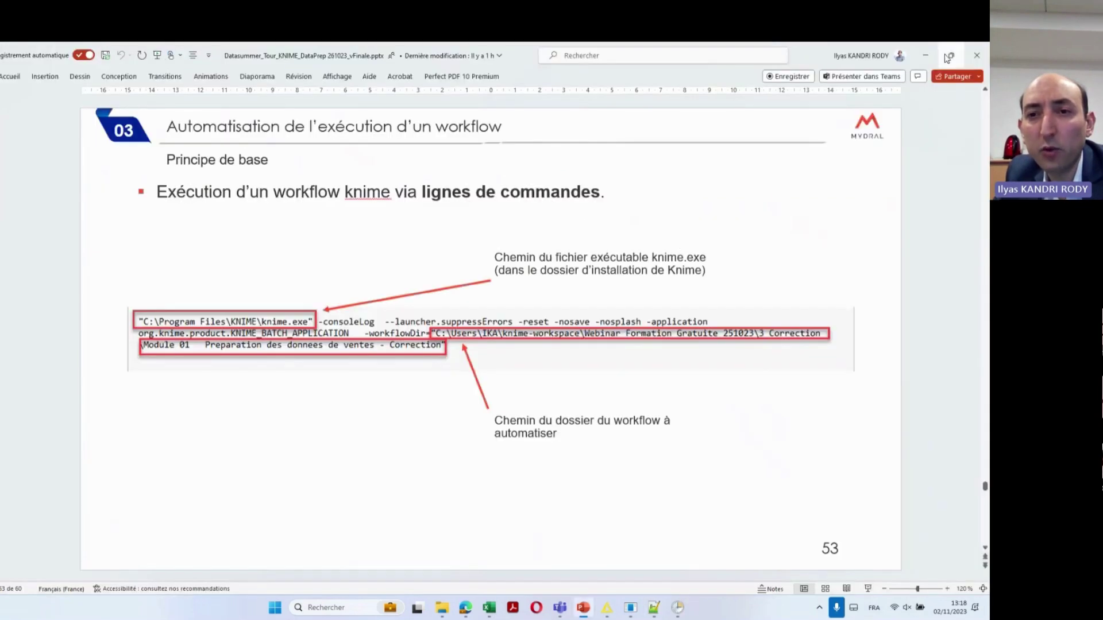
click(927, 56)
click(413, 179)
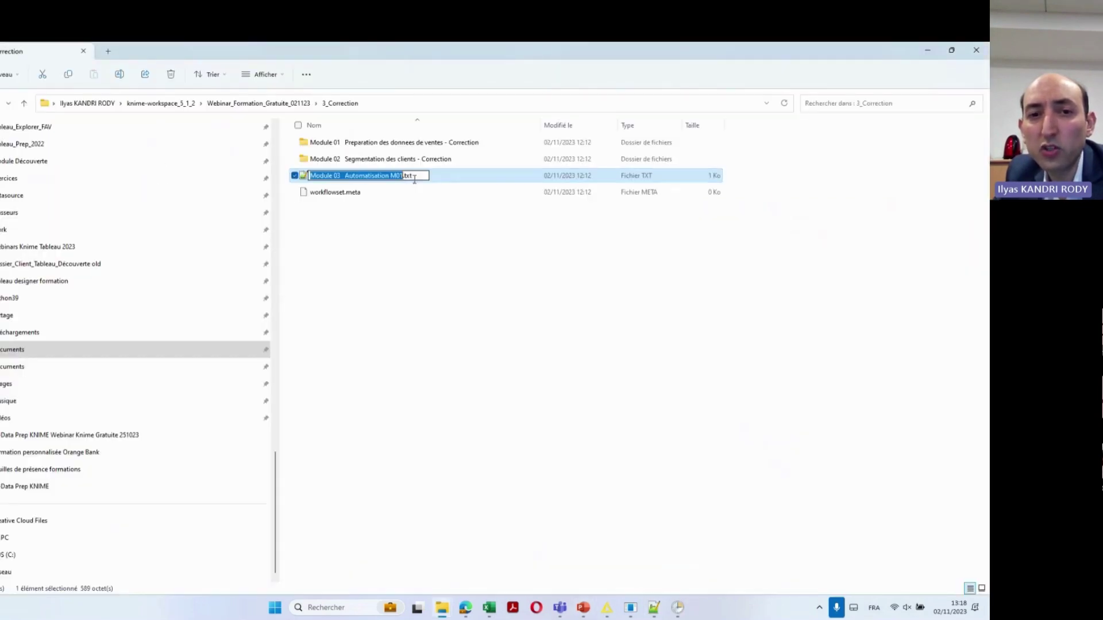
click(414, 177)
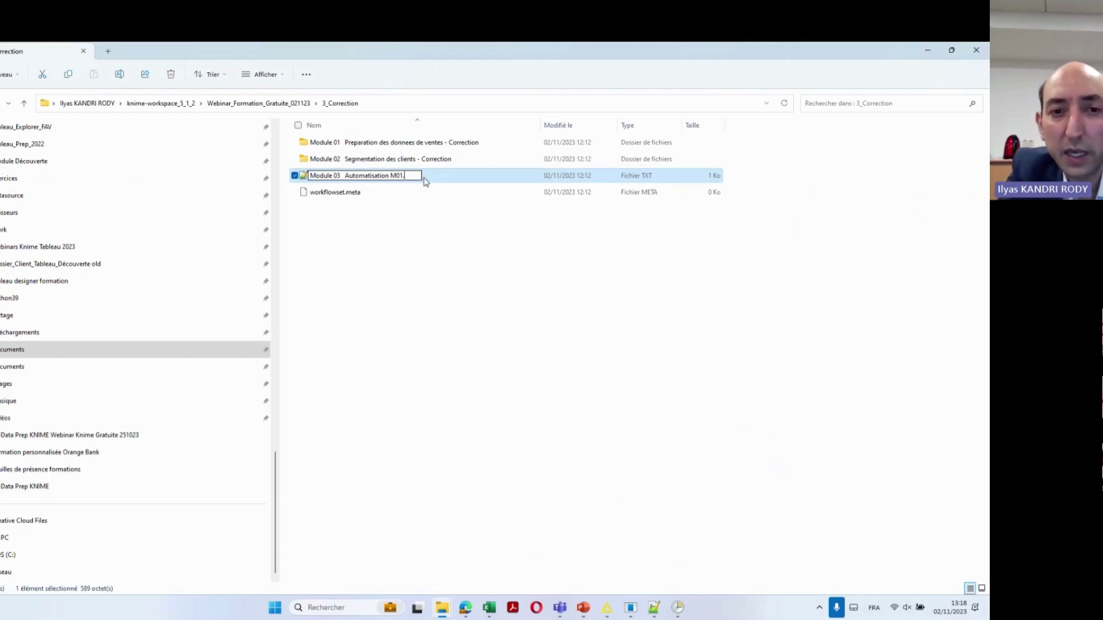
text(bat)
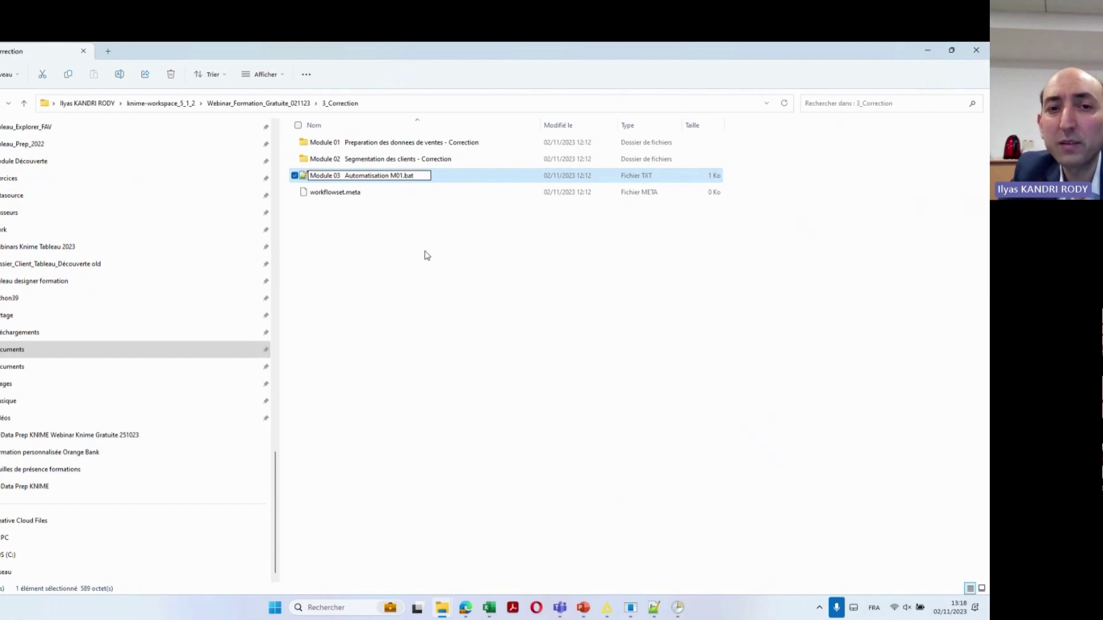
key(Return)
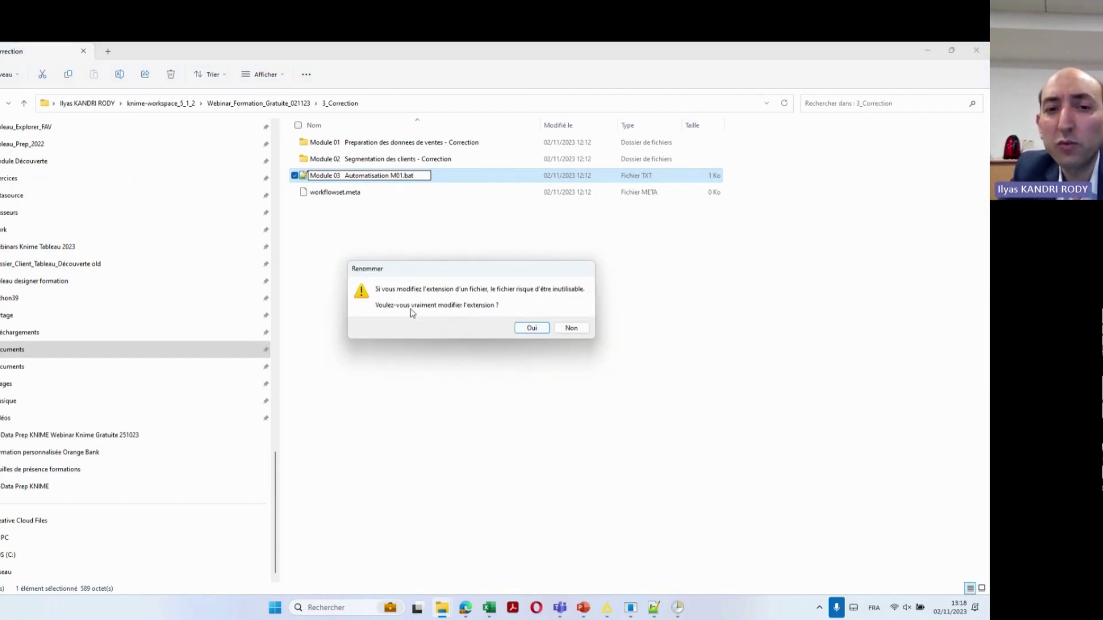
click(534, 329)
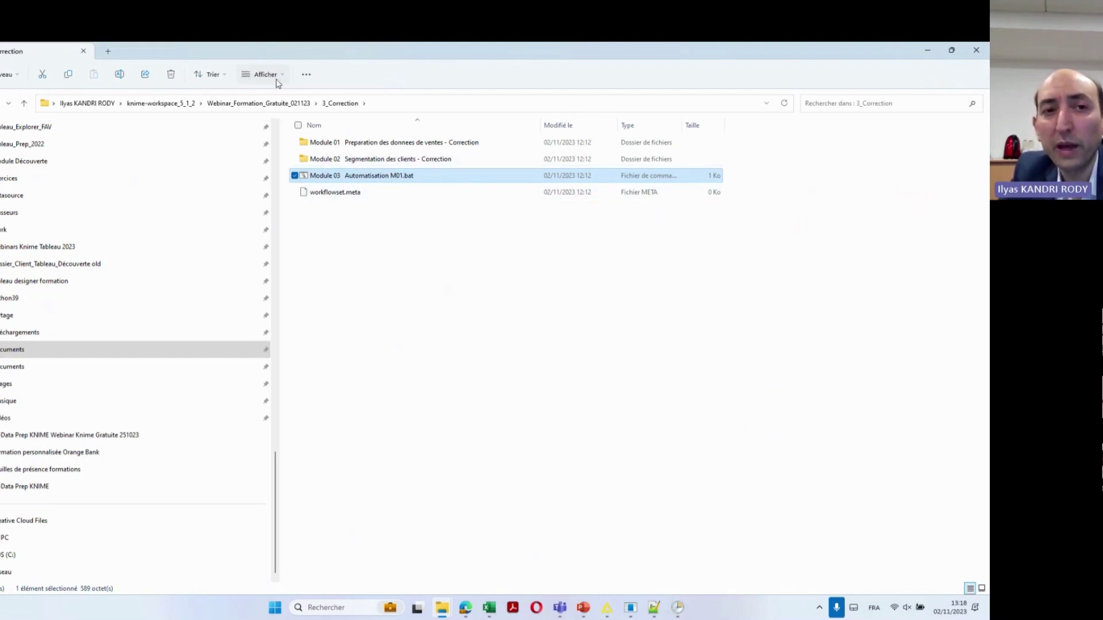
click(310, 77)
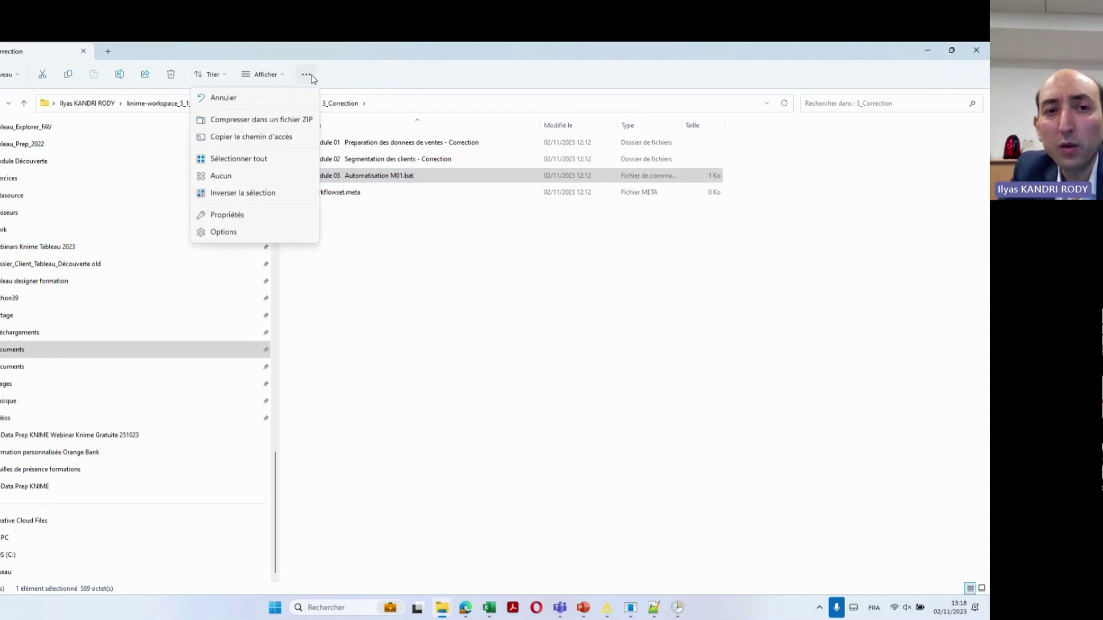
click(306, 75)
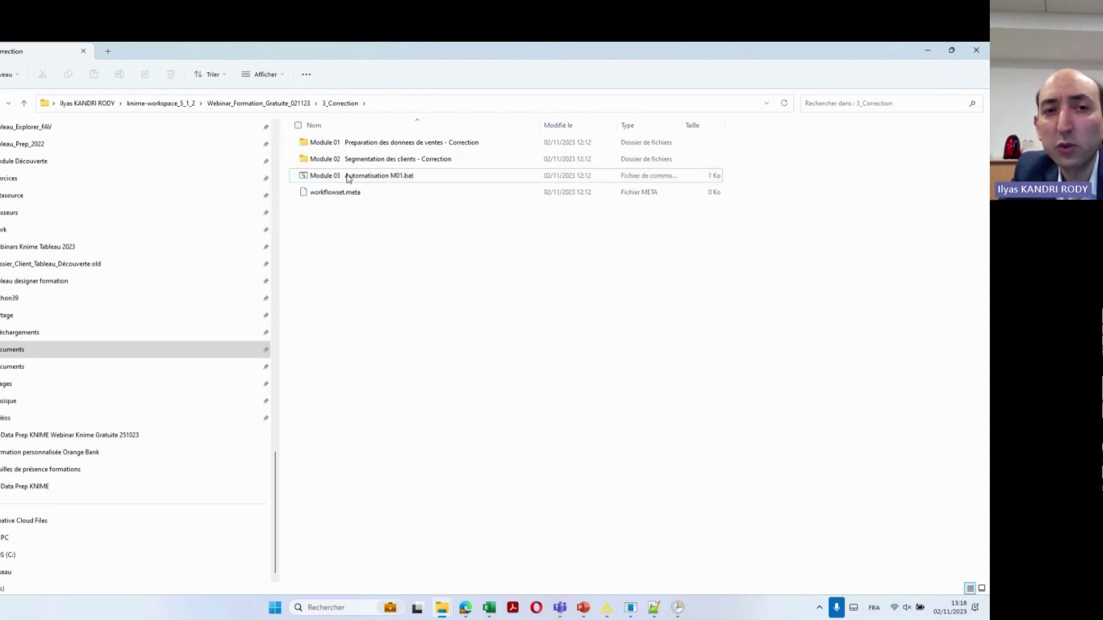
click(305, 81)
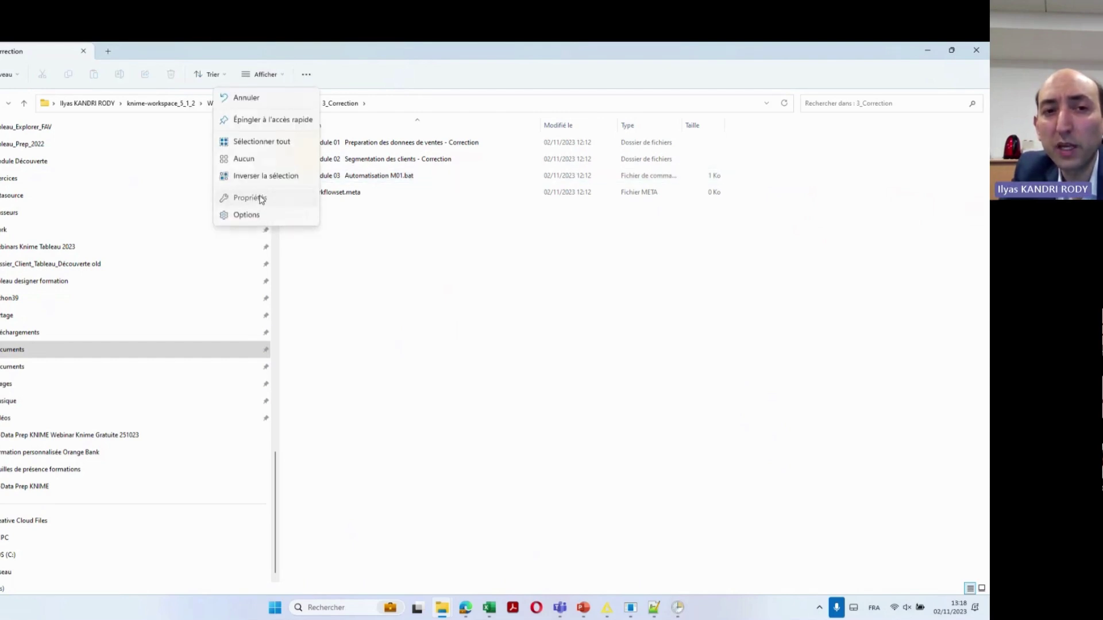
click(261, 199)
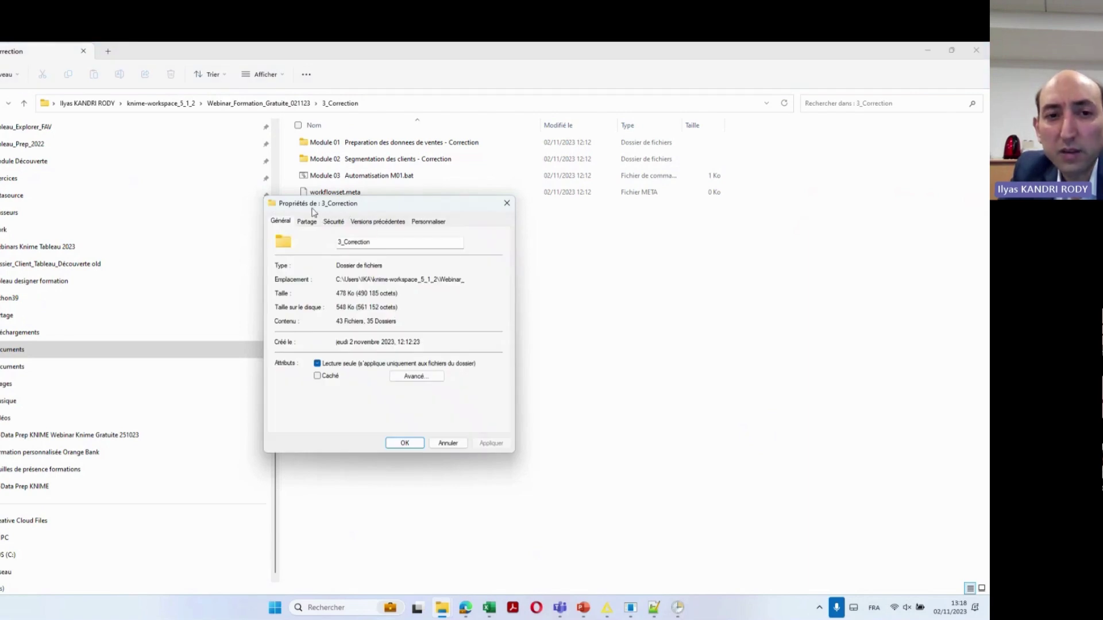
click(425, 223)
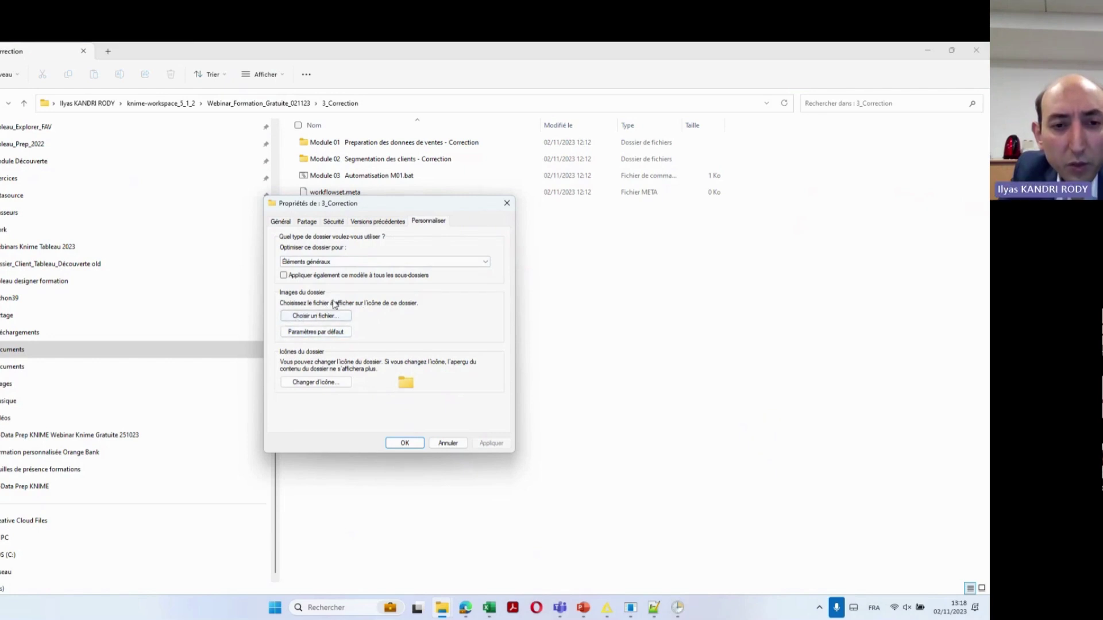
click(506, 204)
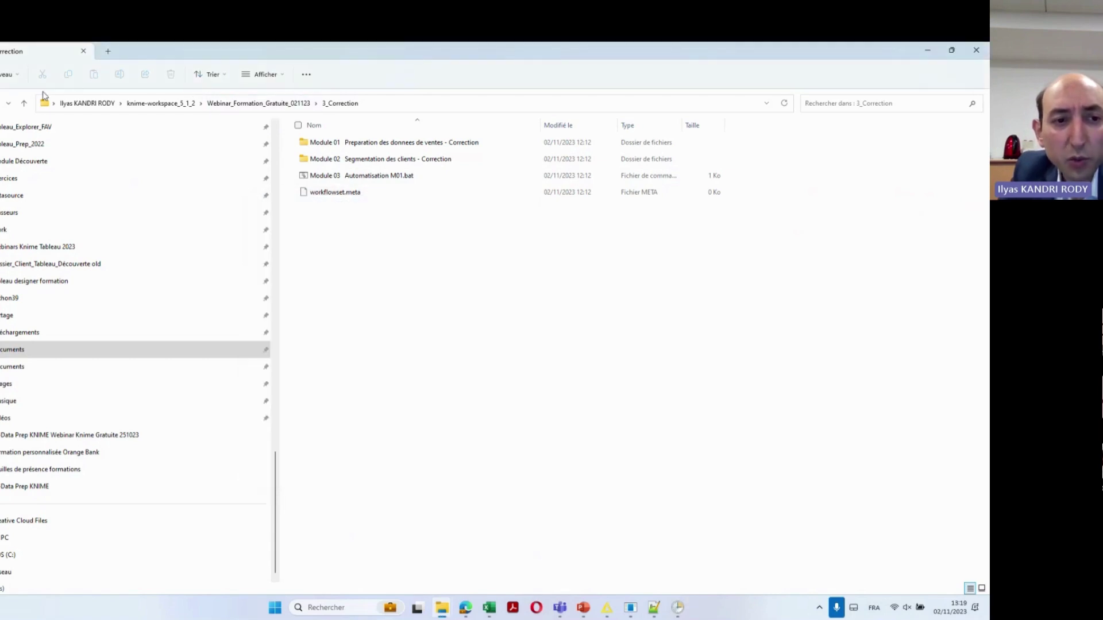
click(284, 77)
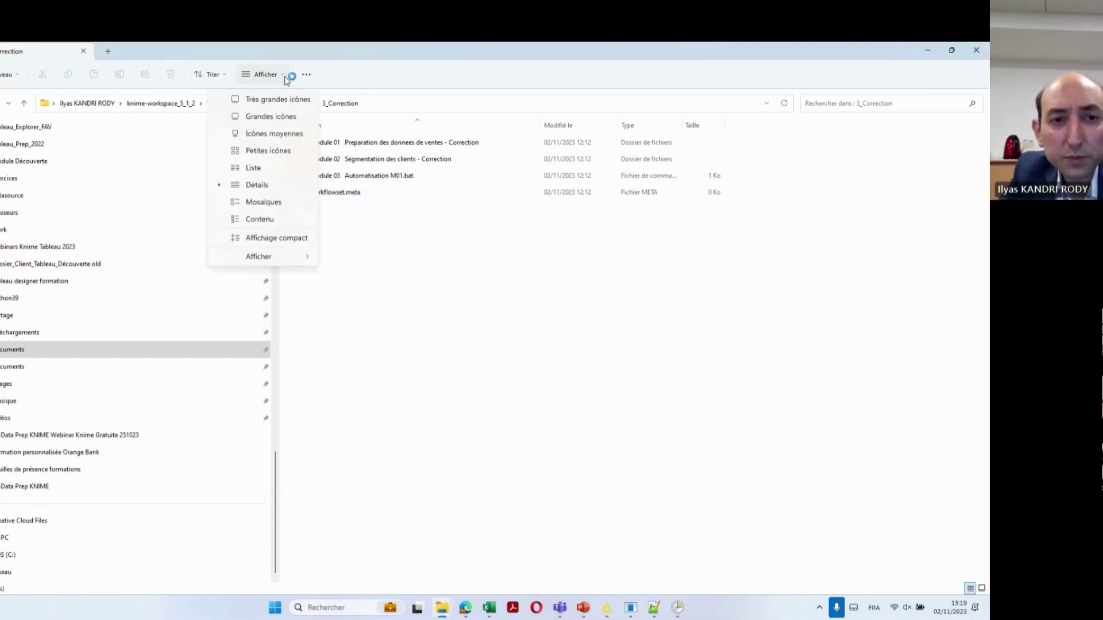
click(705, 76)
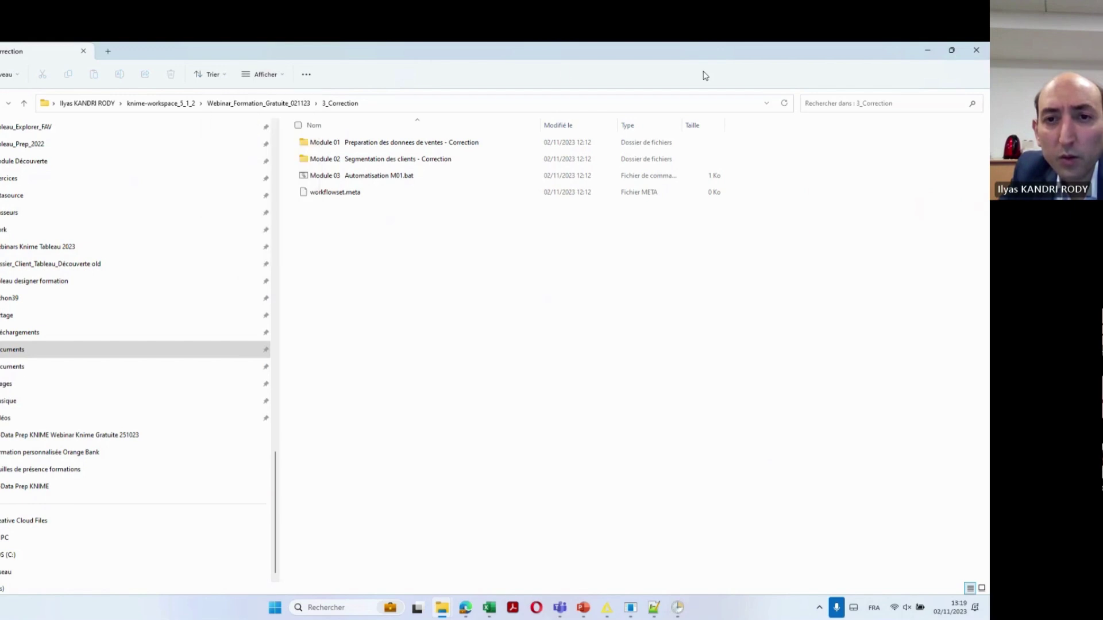
Open the folder options and examine the advanced display setting that hides extensions of known file types
click(304, 76)
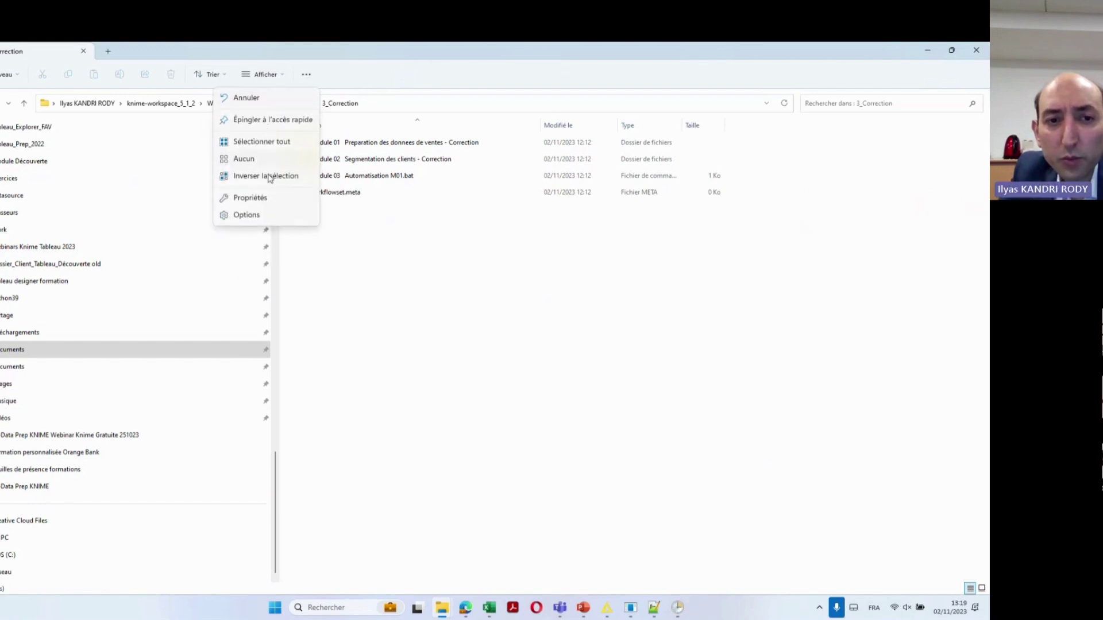
click(270, 216)
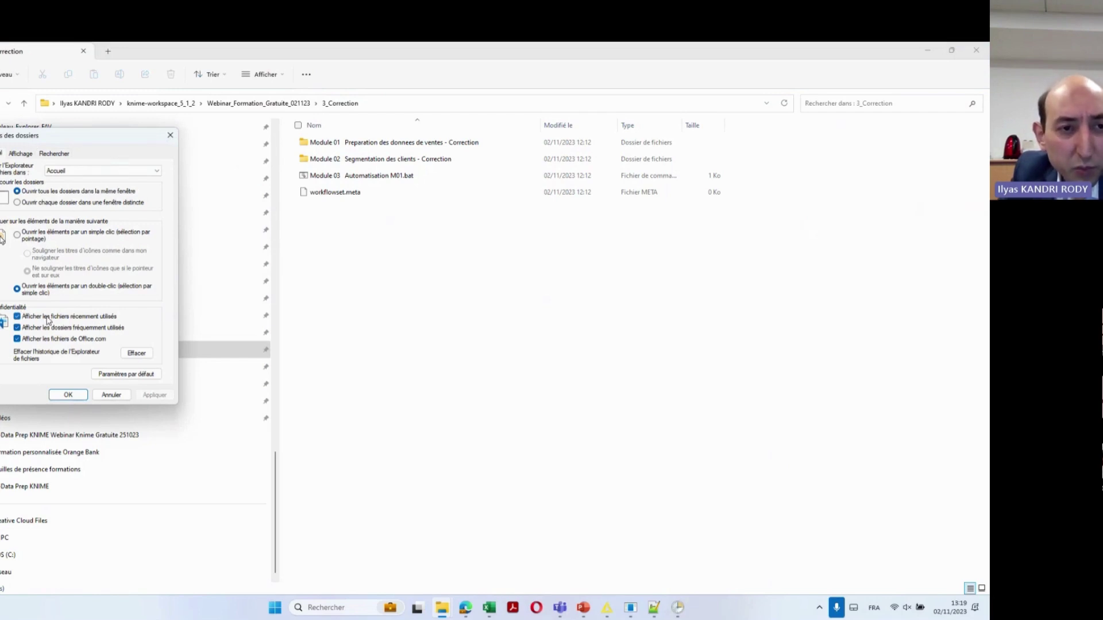
click(21, 154)
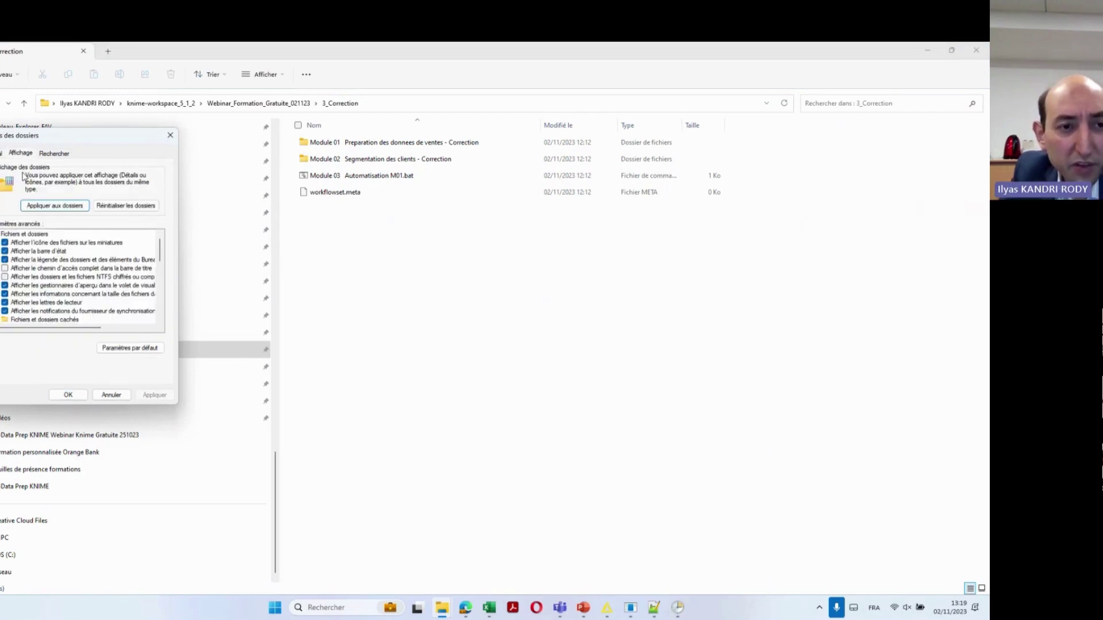
scroll(36, 280, down, 5)
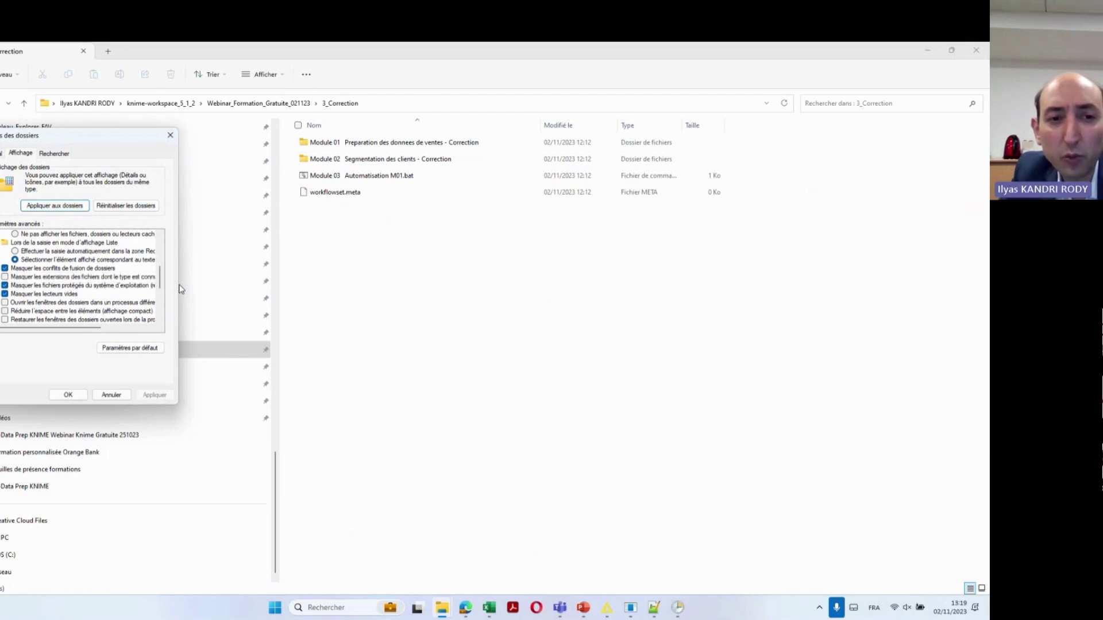
click(68, 395)
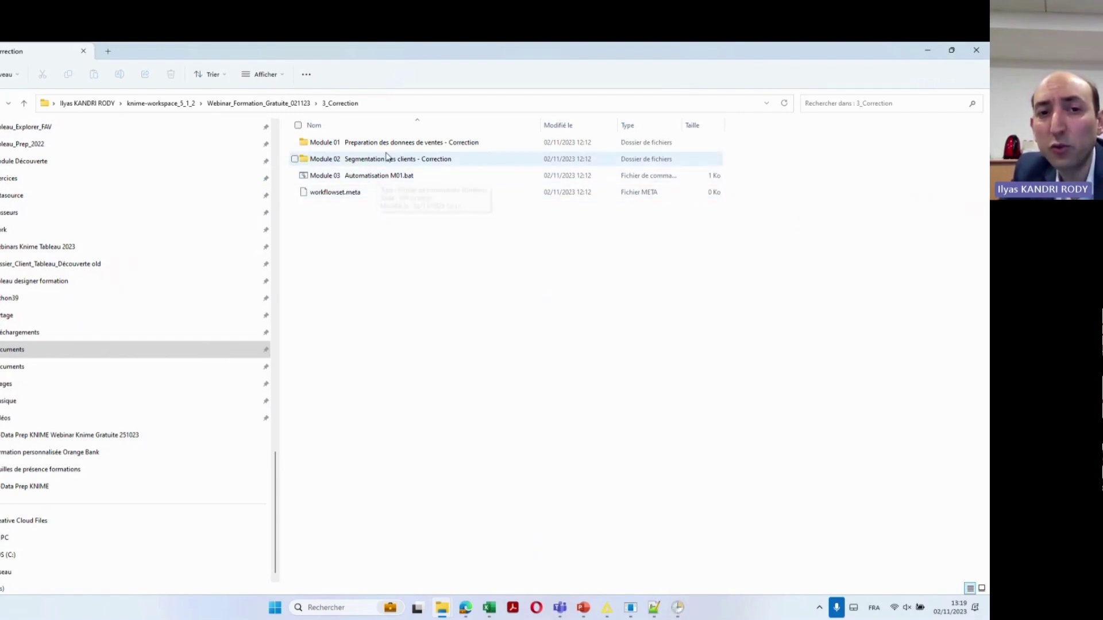
Run Module 03 Automatisation M01.bat, follow its KNIME batch console until the run ends, and dismiss the command prompt
click(376, 177)
double_click(374, 175)
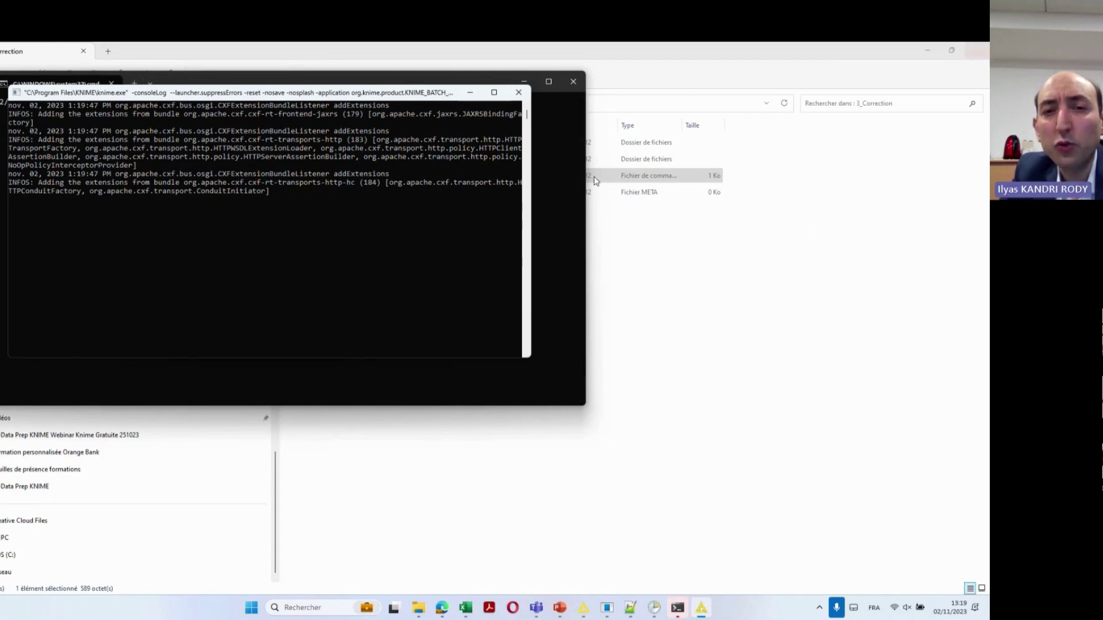
mouse_move(704, 615)
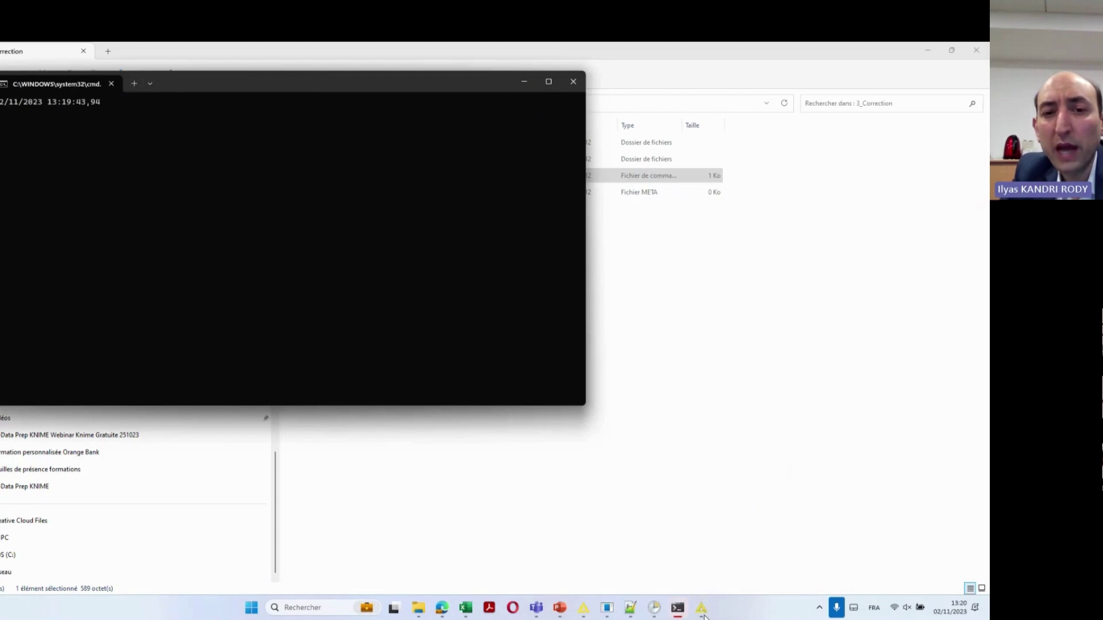
click(702, 609)
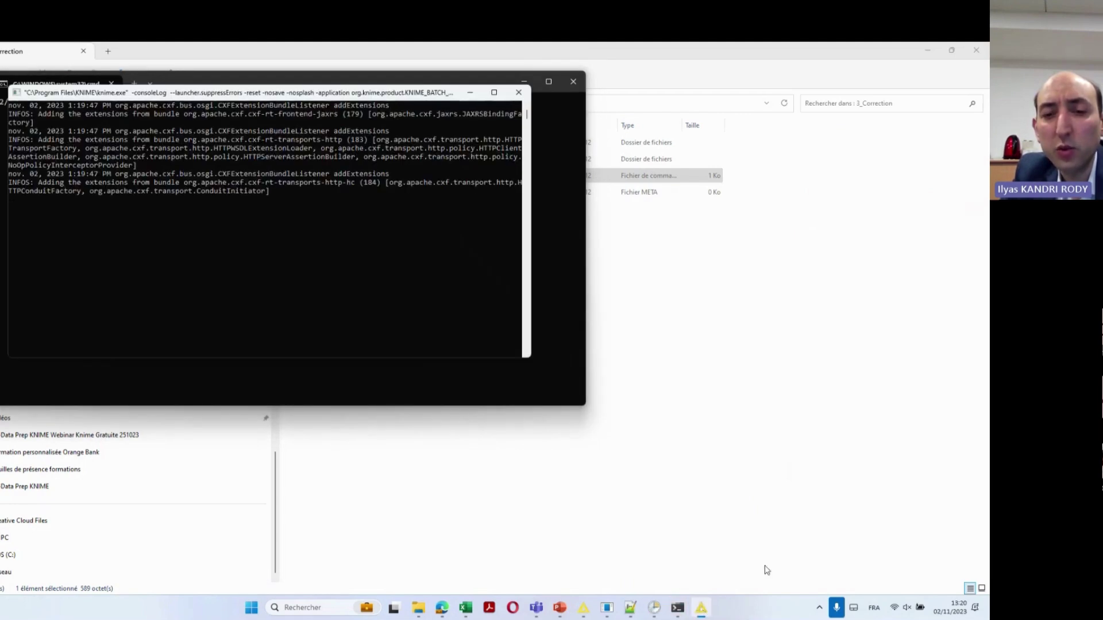
mouse_move(701, 609)
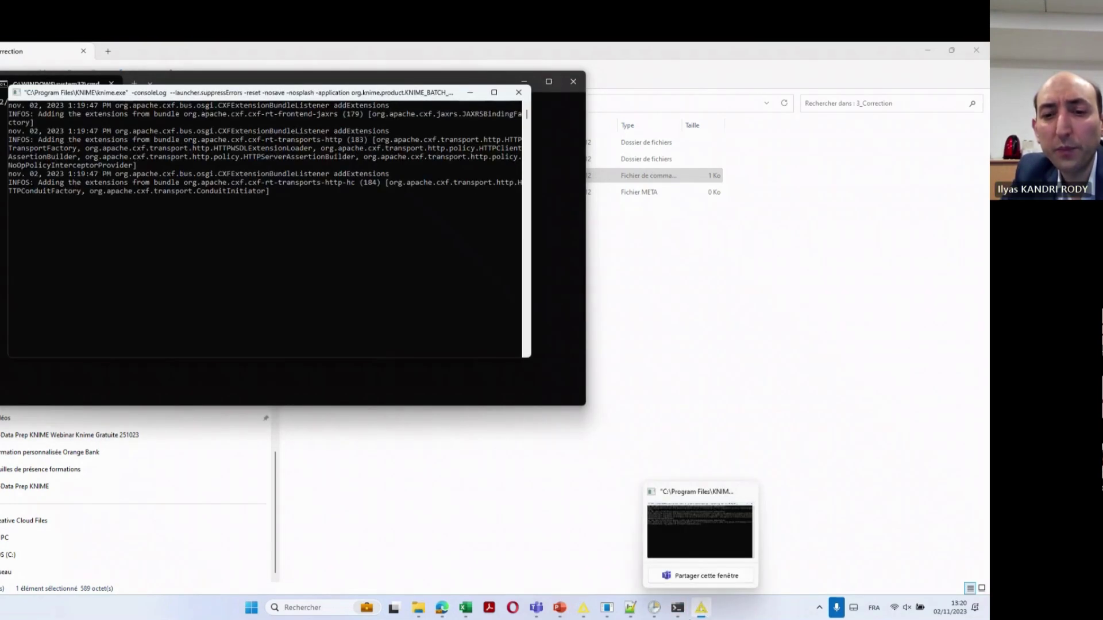
click(706, 615)
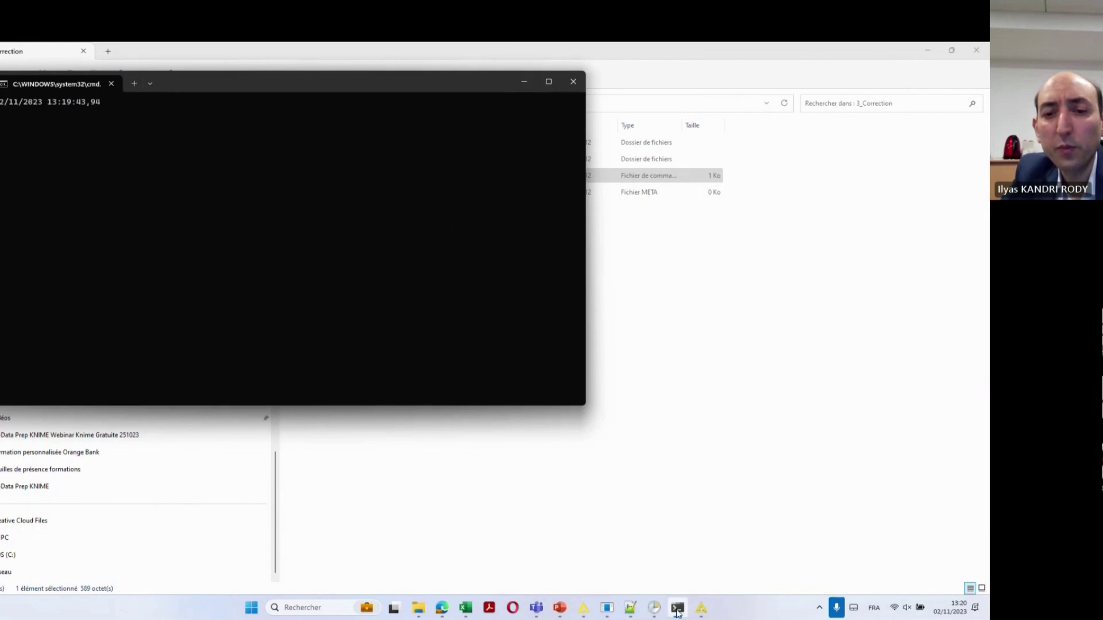
click(664, 564)
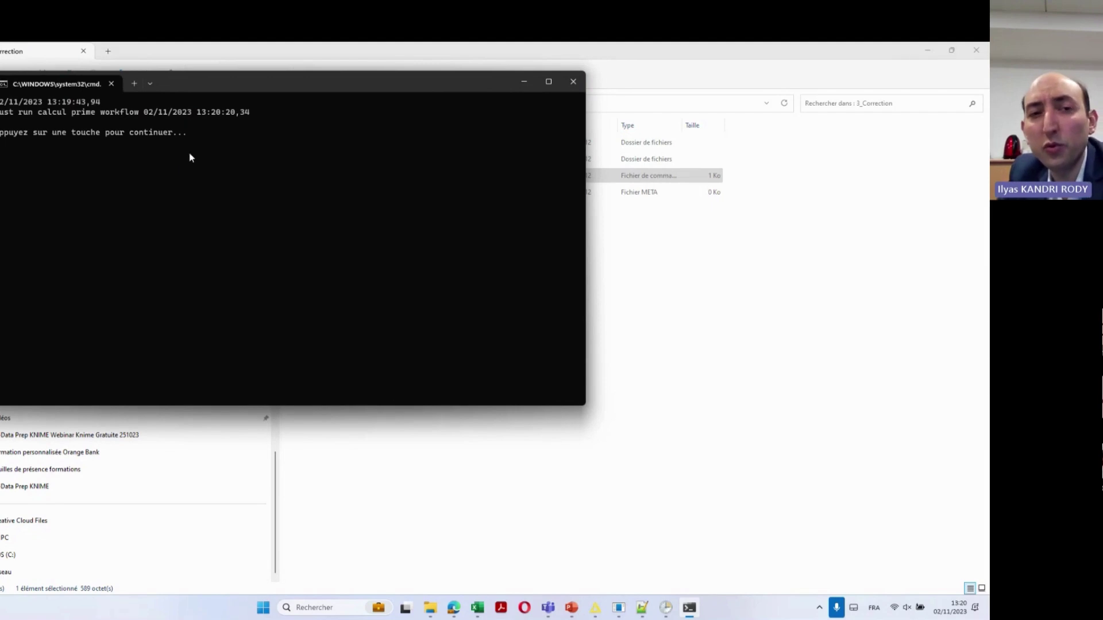
key(Return)
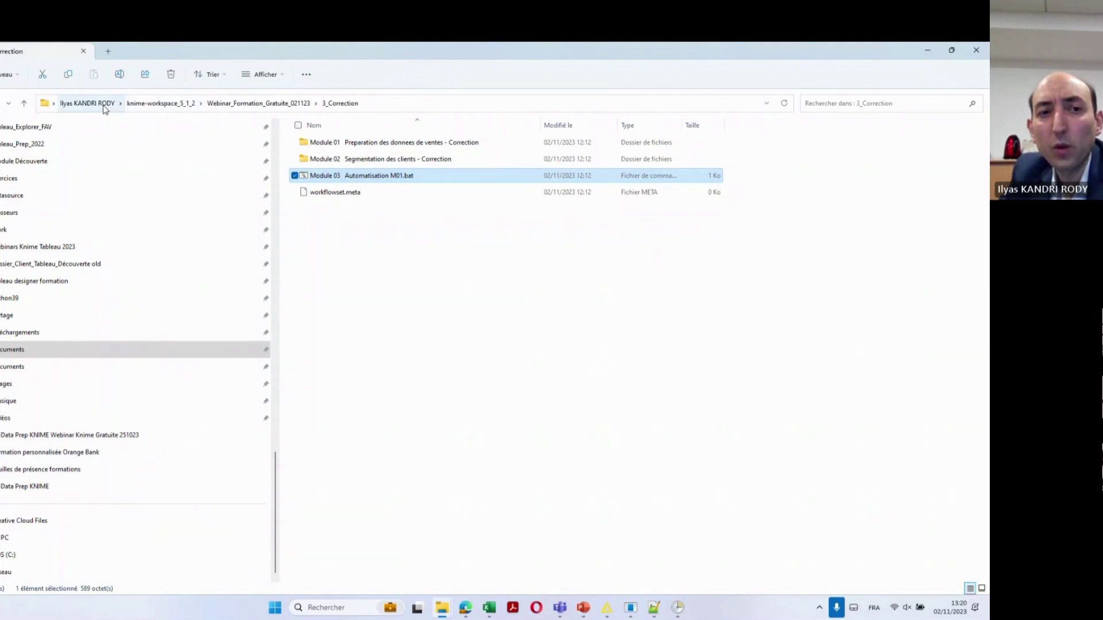
Browse to knime-workspace > Webinar_Formation_Gratuite_021123 > 1_Data and check the modification time of M01_export.xlsx
click(87, 103)
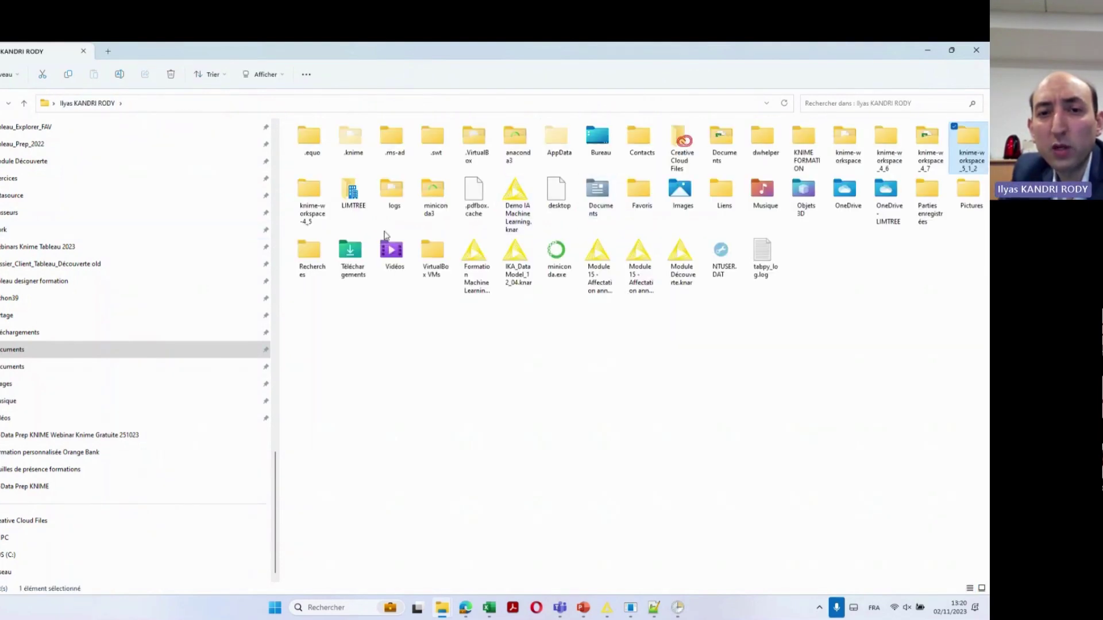
double_click(850, 144)
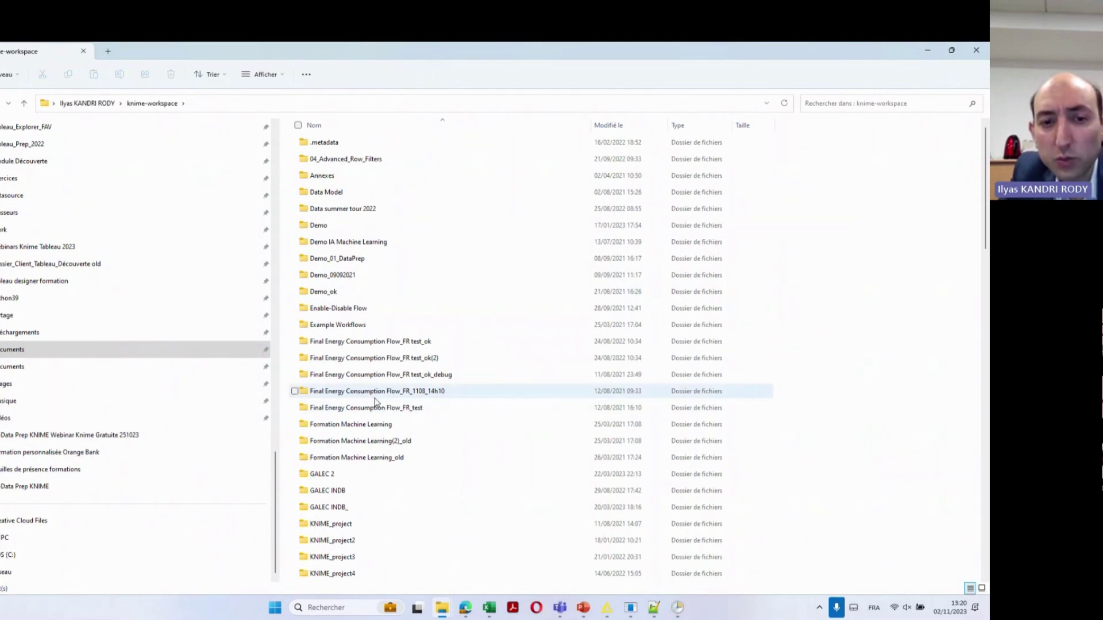
scroll(371, 456, down, 13)
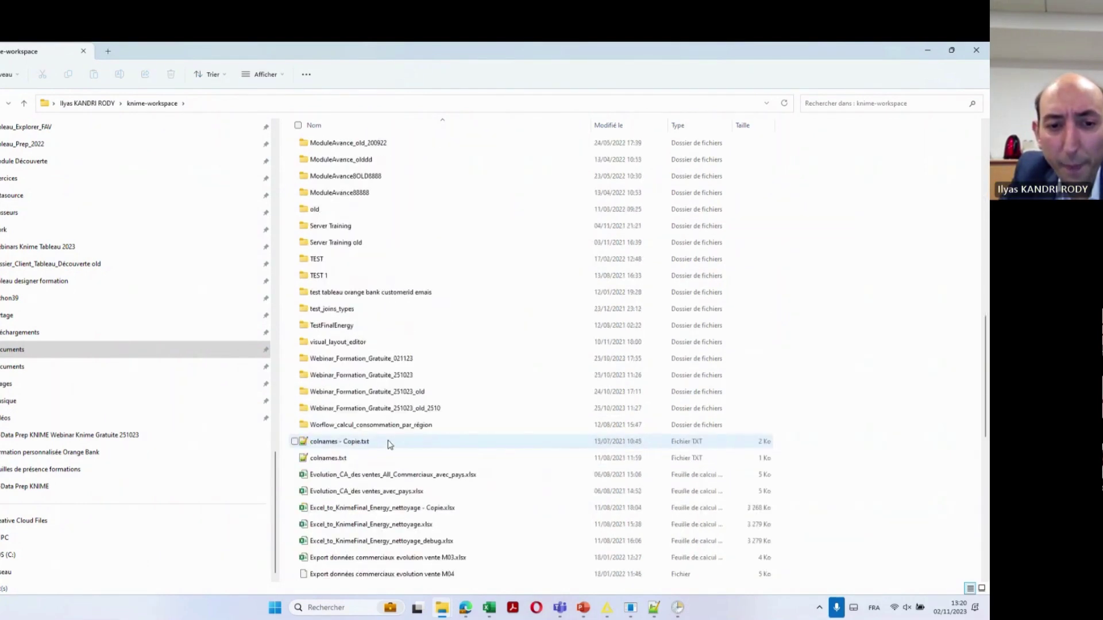
double_click(382, 359)
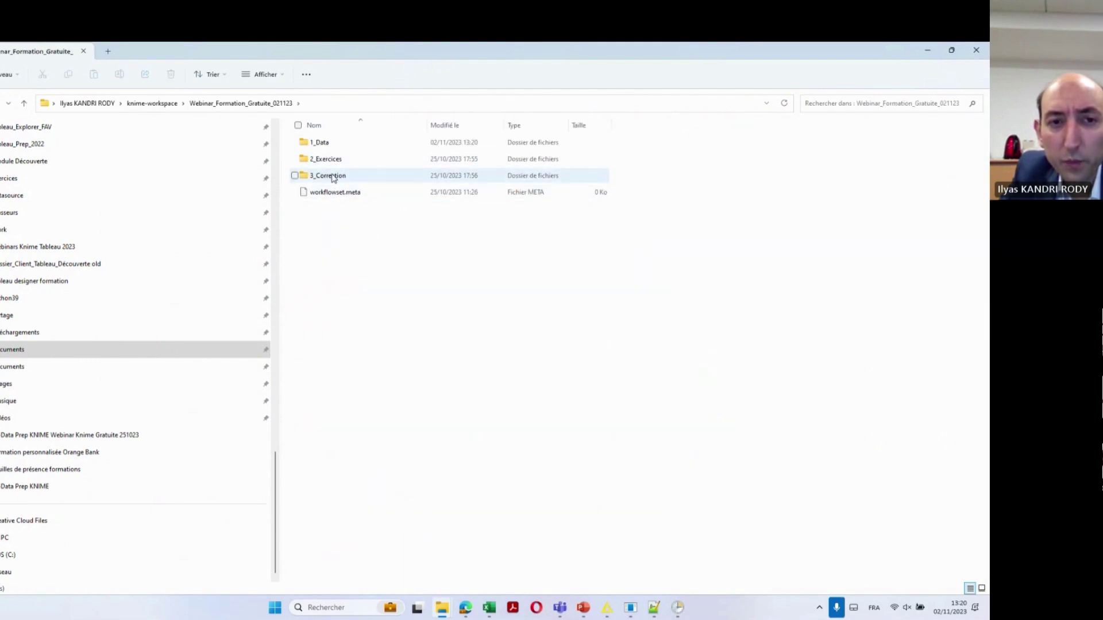
double_click(322, 142)
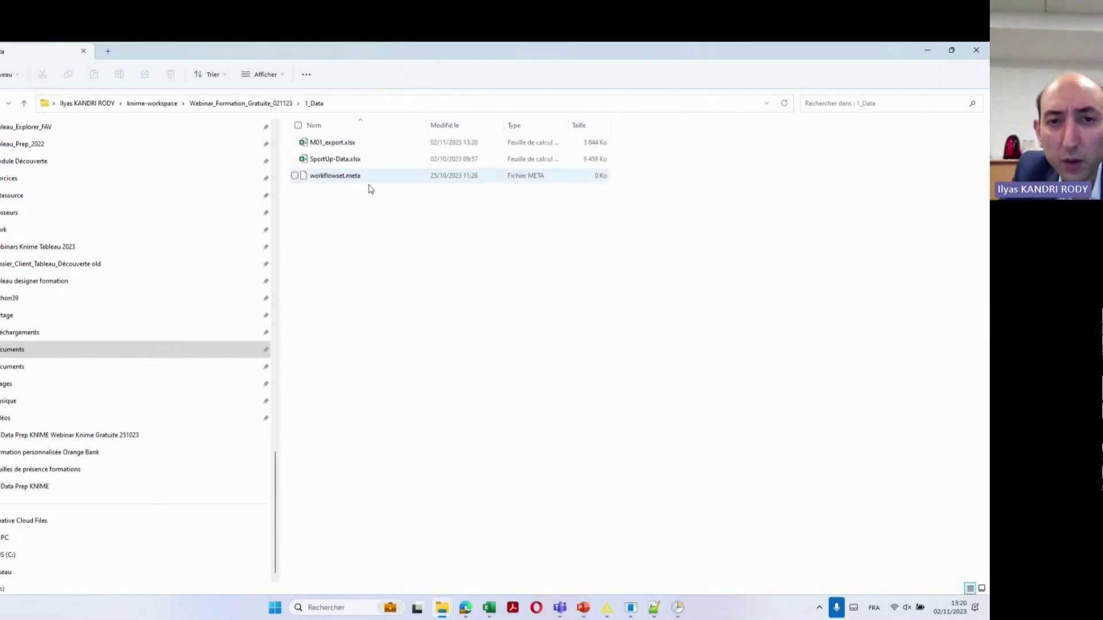
click(327, 143)
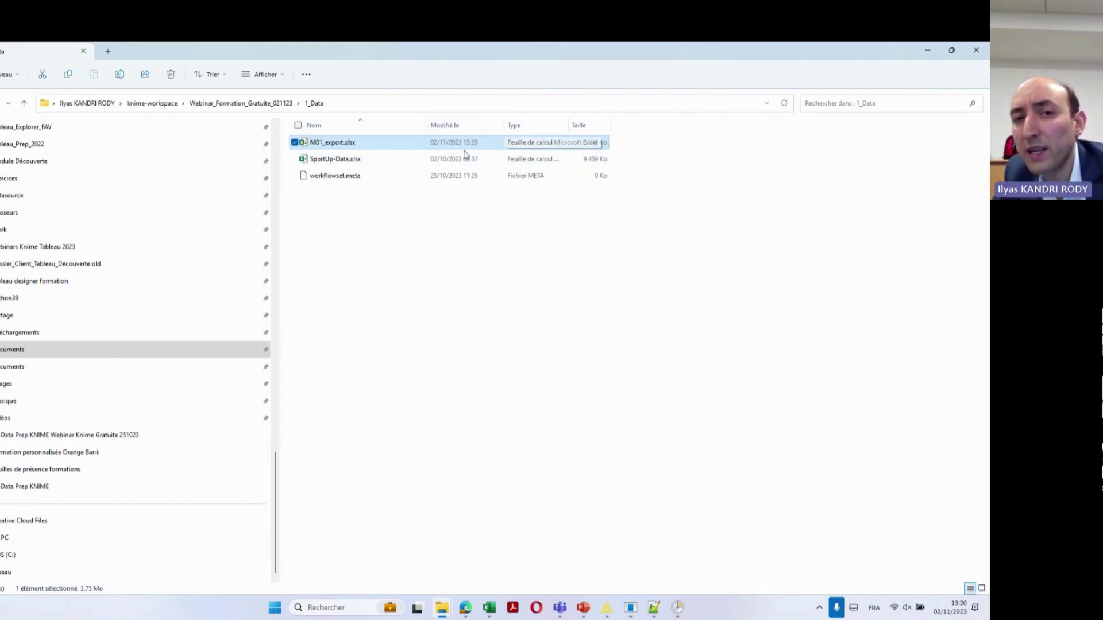
Return to the Task Scheduler wizard, choose Automatisation M01.bat as the program to start, and finish creating the task automatisation Module 1
click(607, 608)
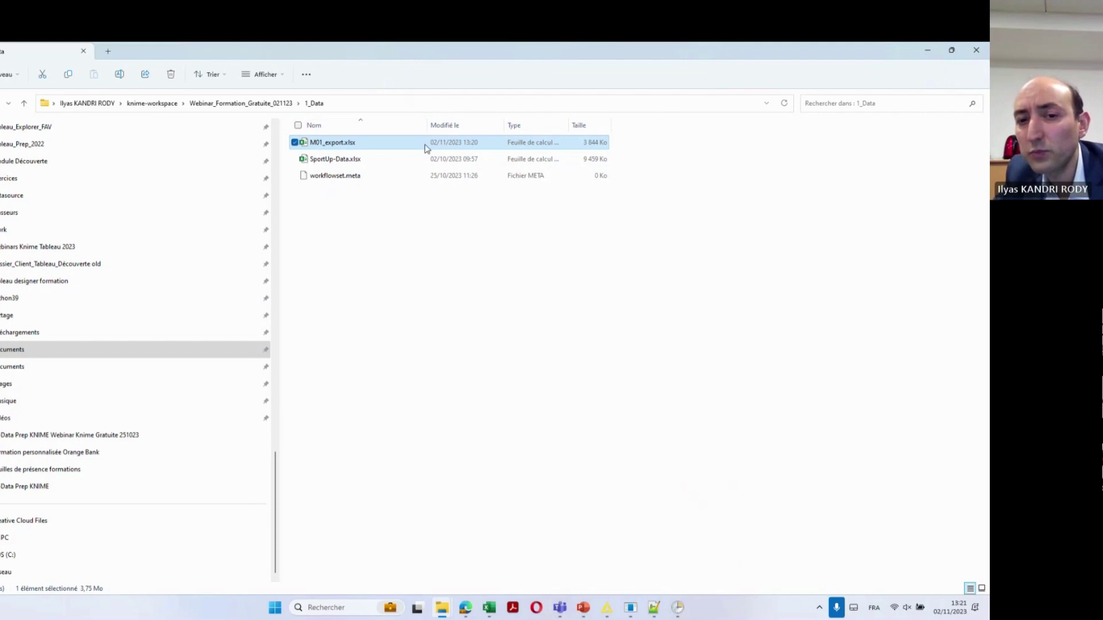
click(678, 607)
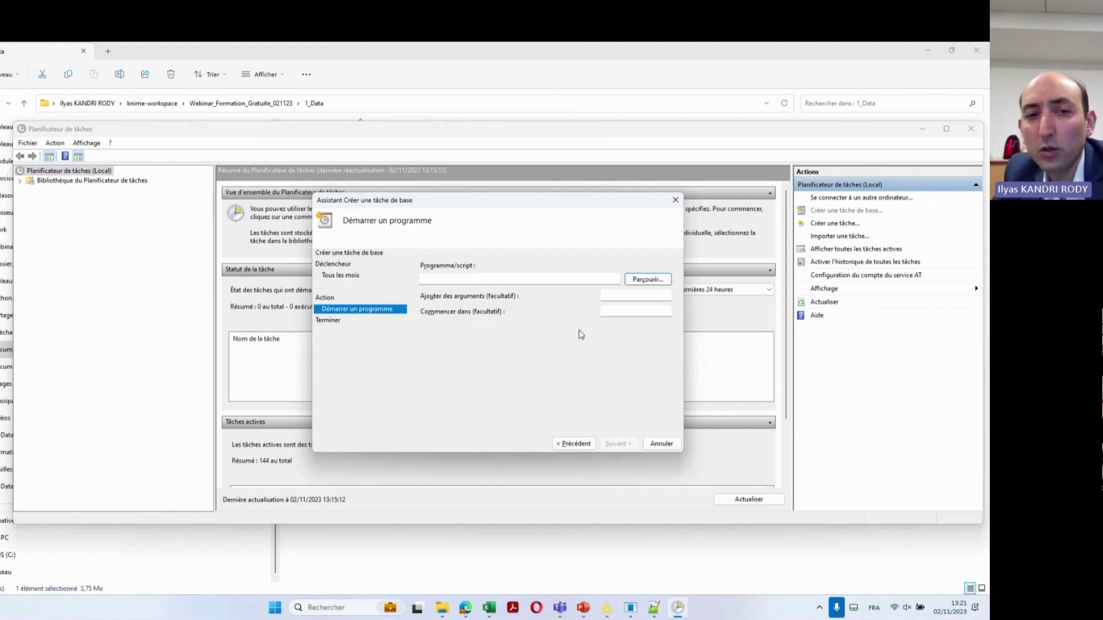
key(alt+Tab)
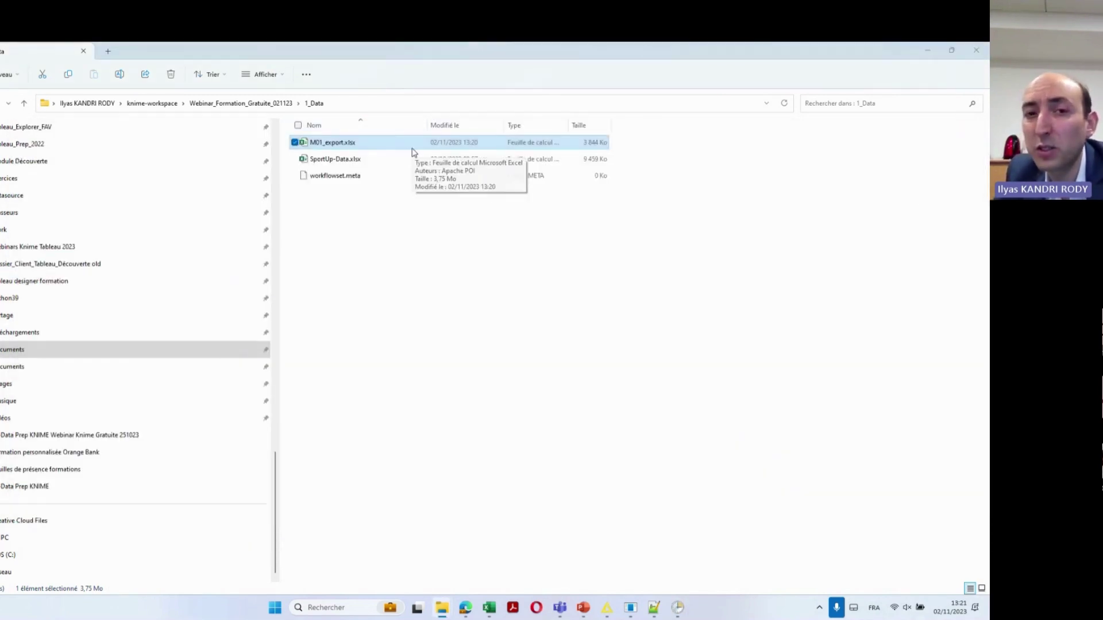
key(alt+Tab)
click(645, 279)
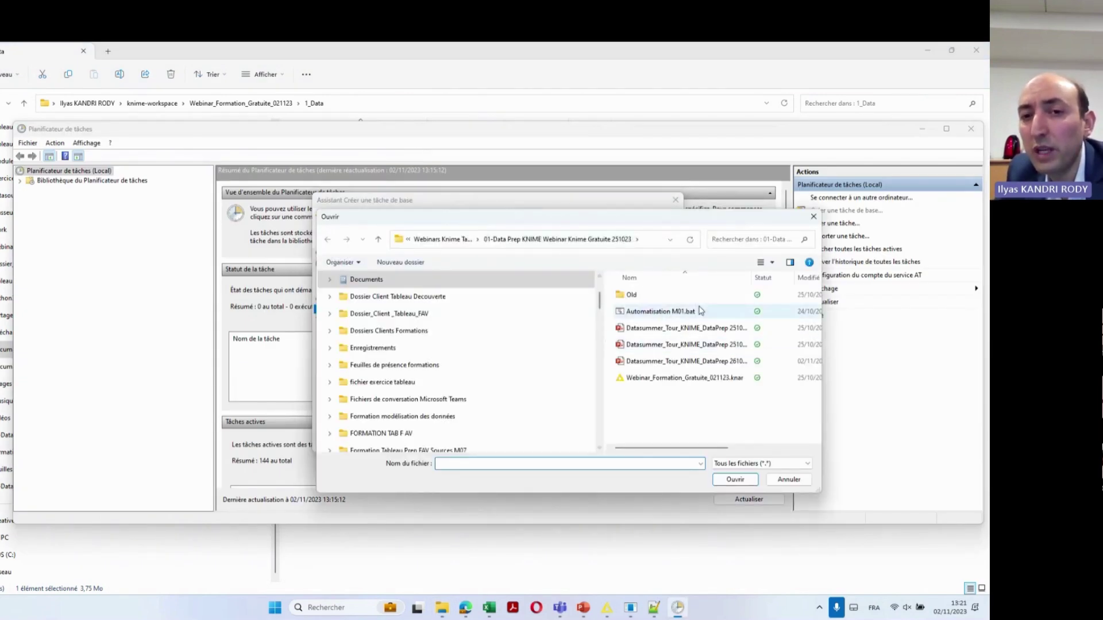
double_click(687, 312)
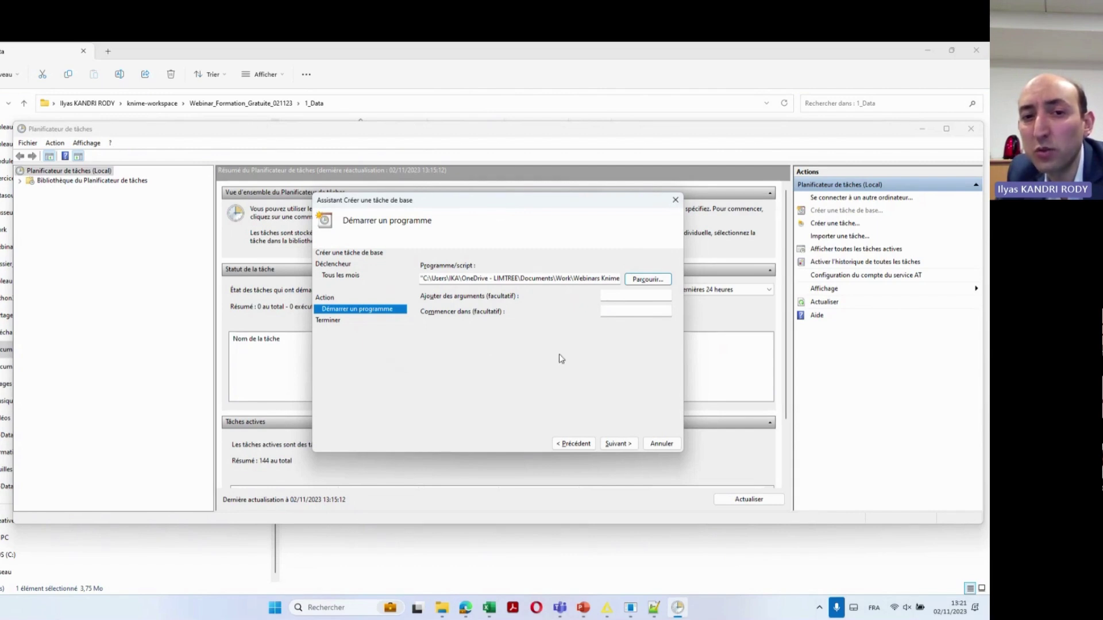
click(617, 443)
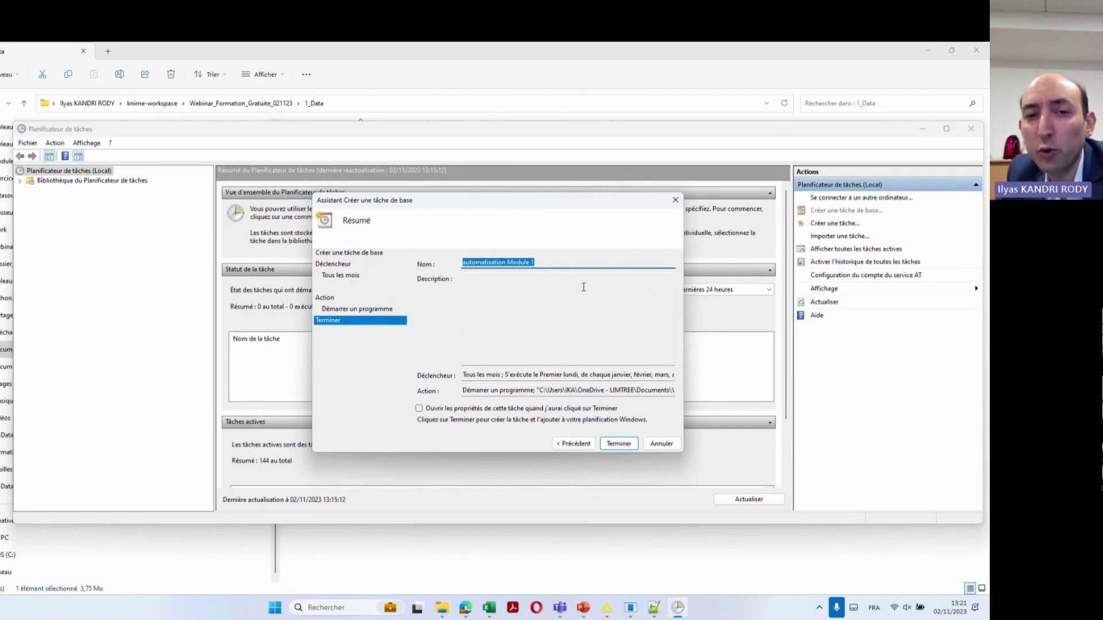
click(623, 443)
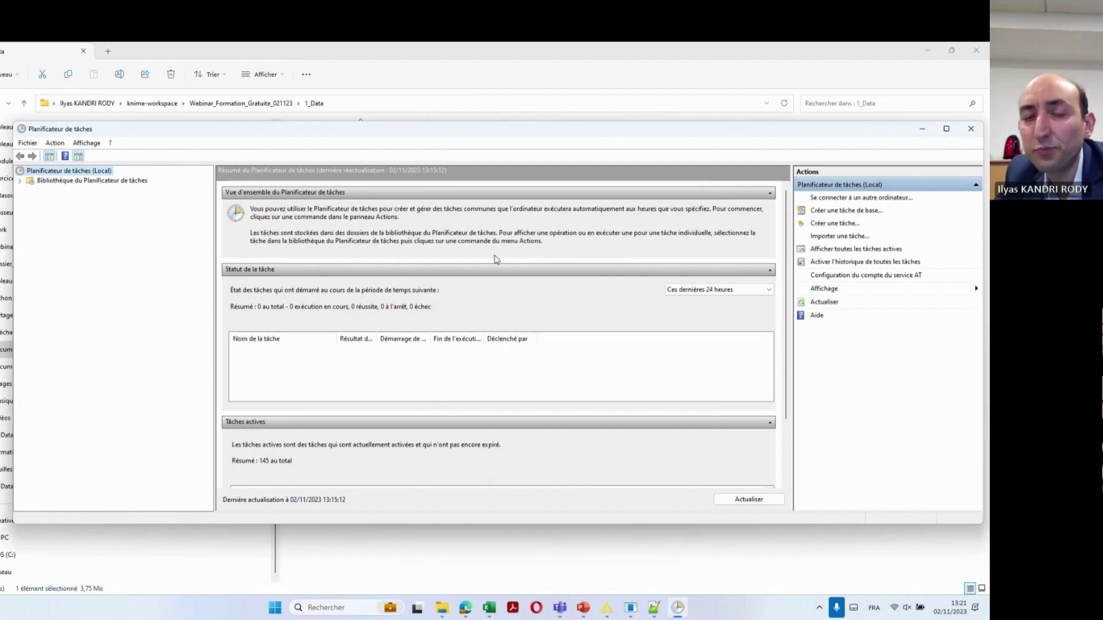
Switch to the PowerPoint presentation to review the Résultat attendu slide, and close the Task Scheduler
drag(780, 135, 741, 132)
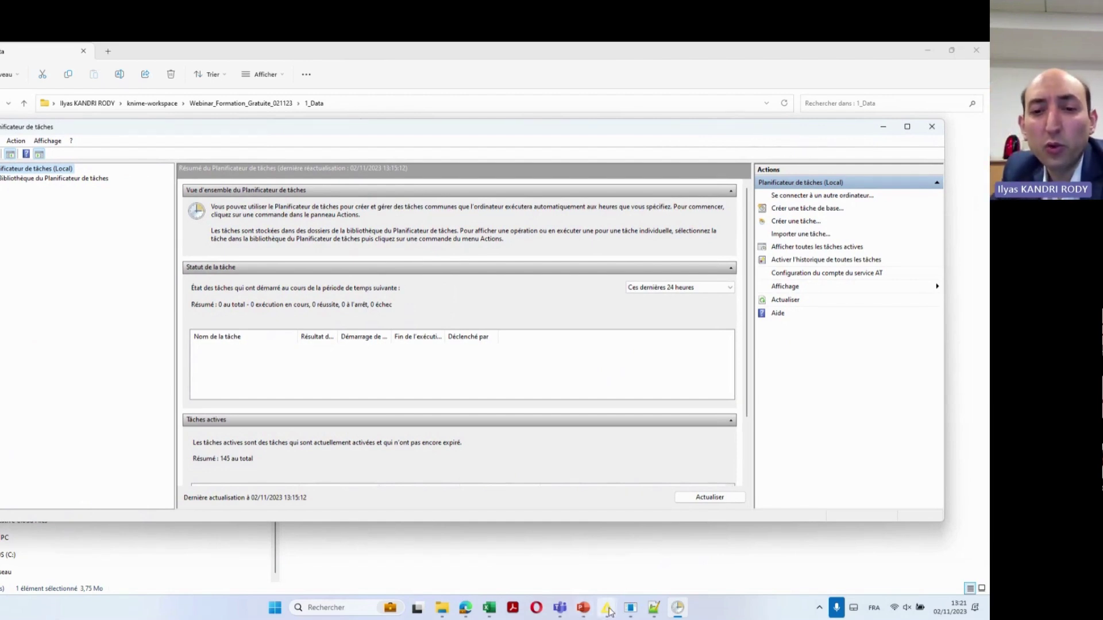
mouse_move(612, 610)
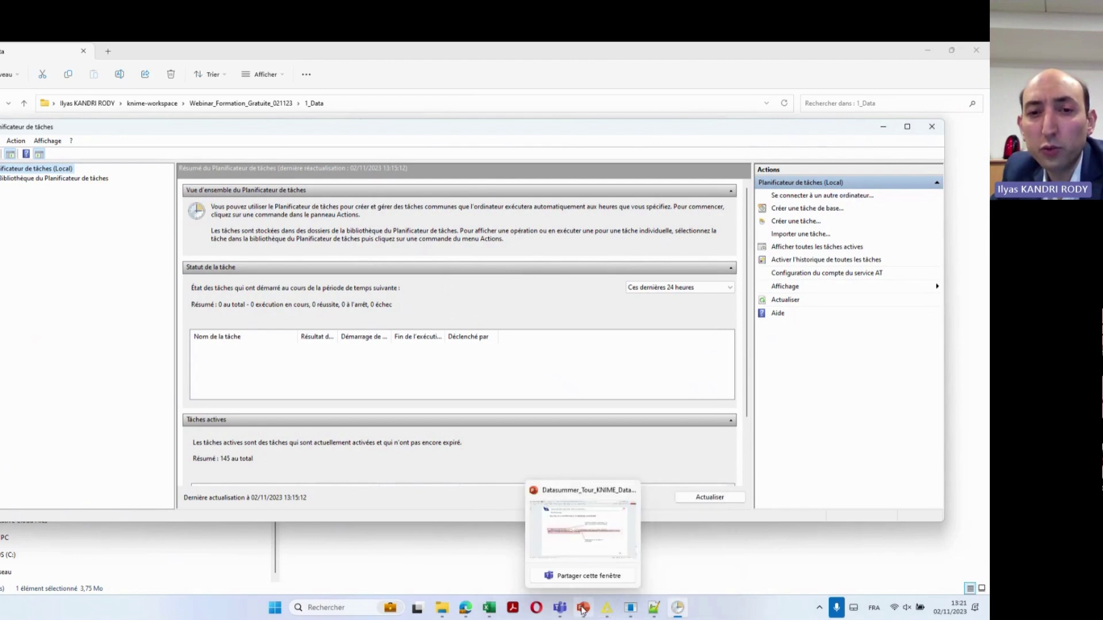
click(583, 609)
scroll(519, 386, down, 1)
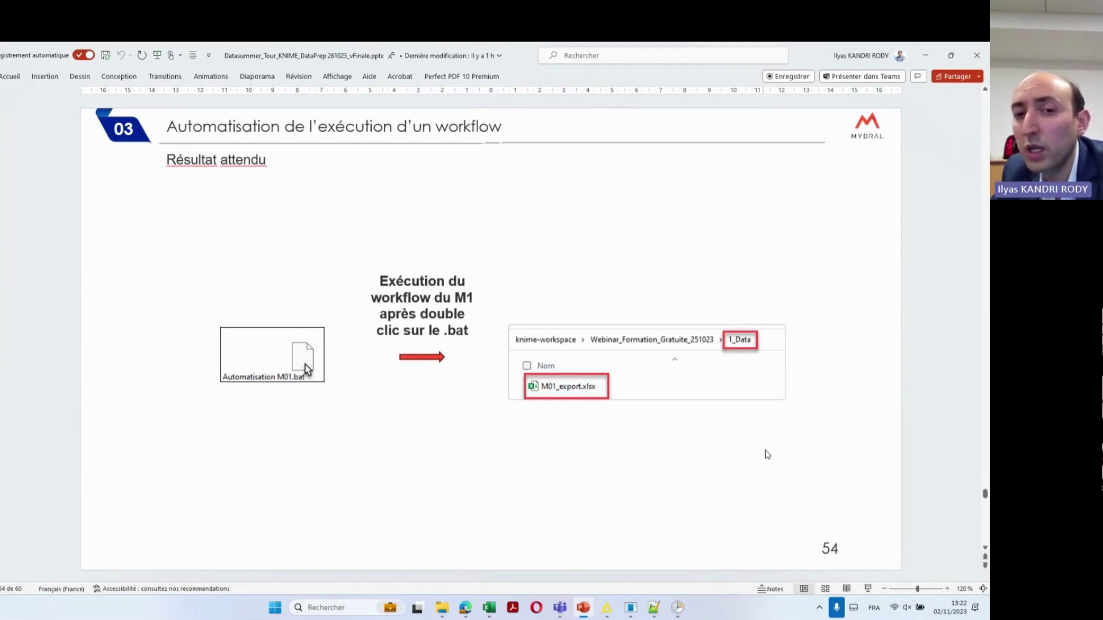
click(677, 607)
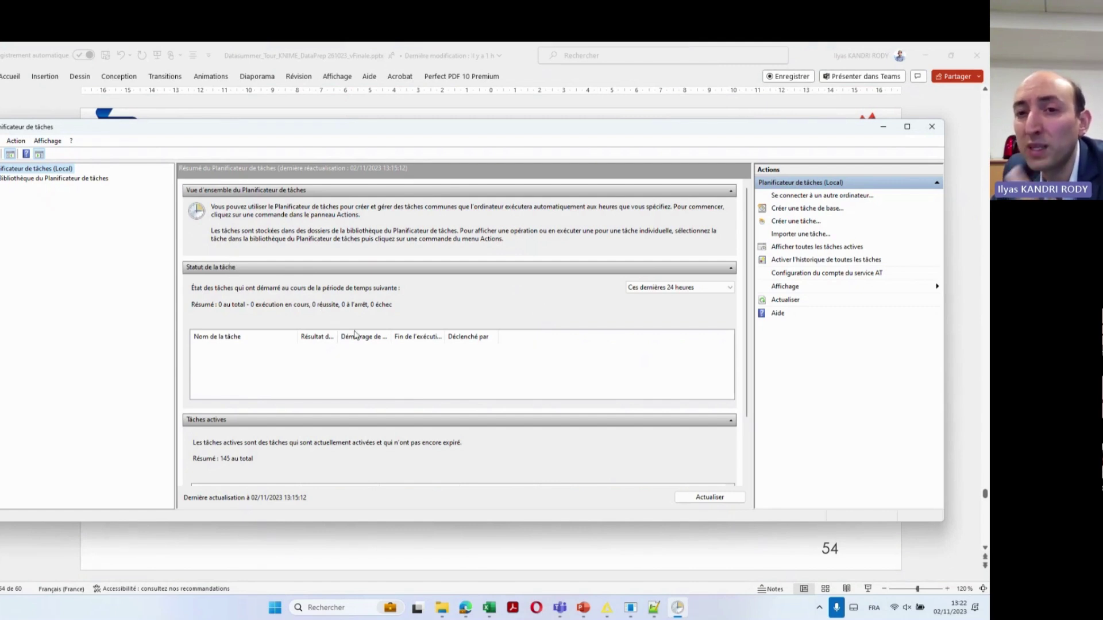
click(931, 127)
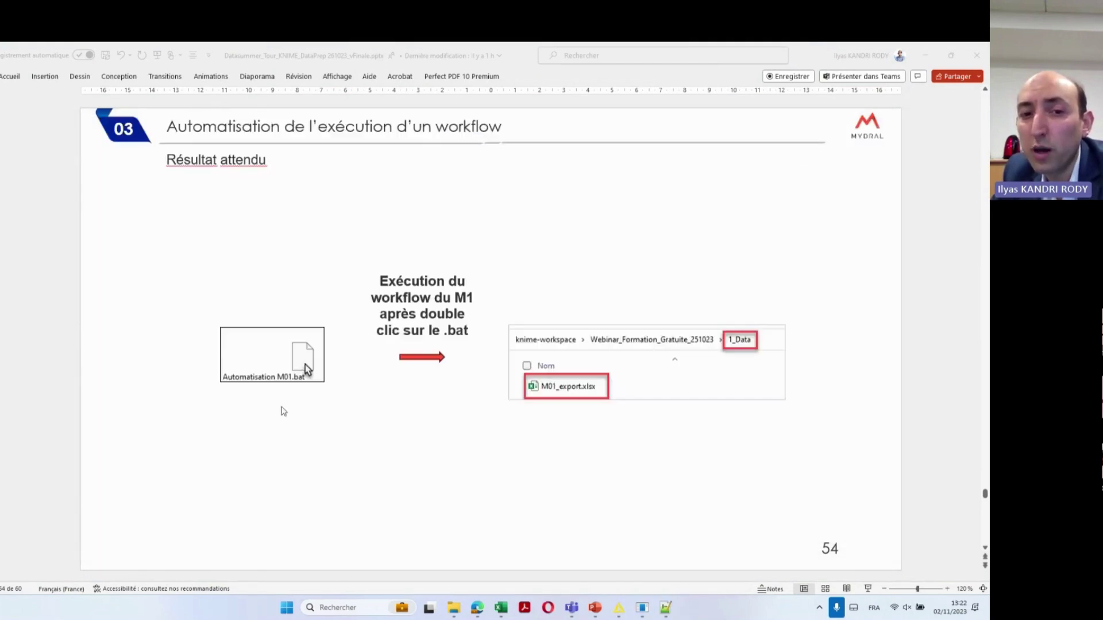